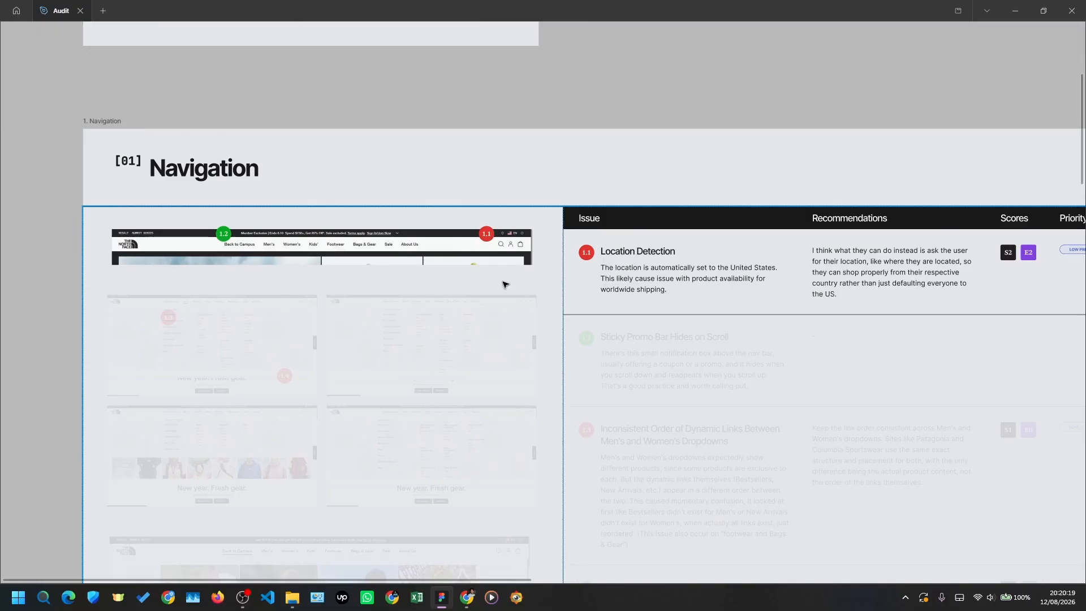
- Examine the Location Detection issue in the Navigation frame and the severity, ease-to-fix and priority scales in the Guide frame
left_click(485, 232)
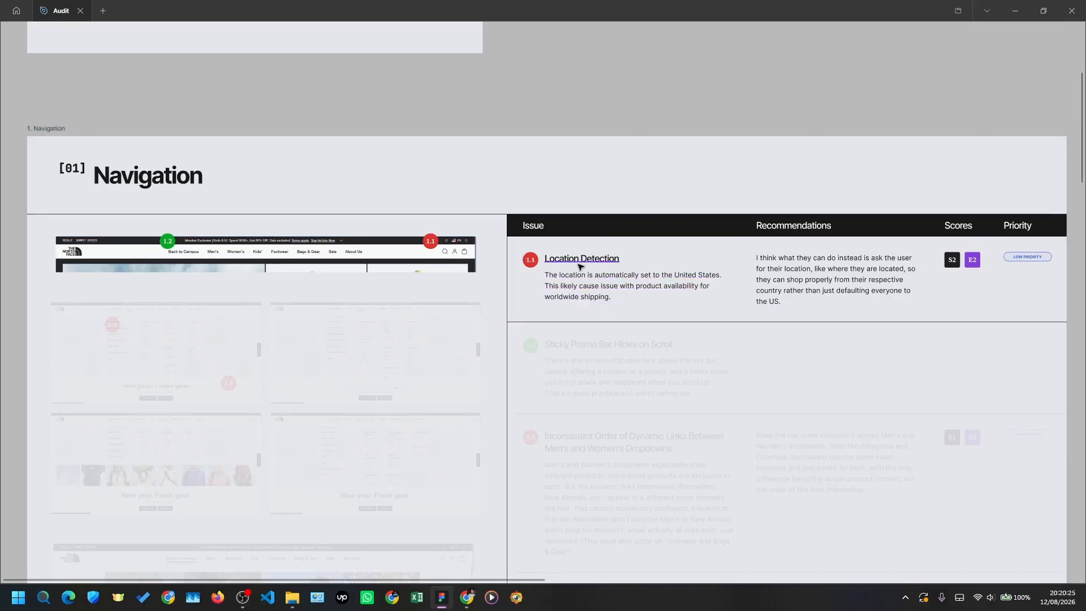
key("shift+2")
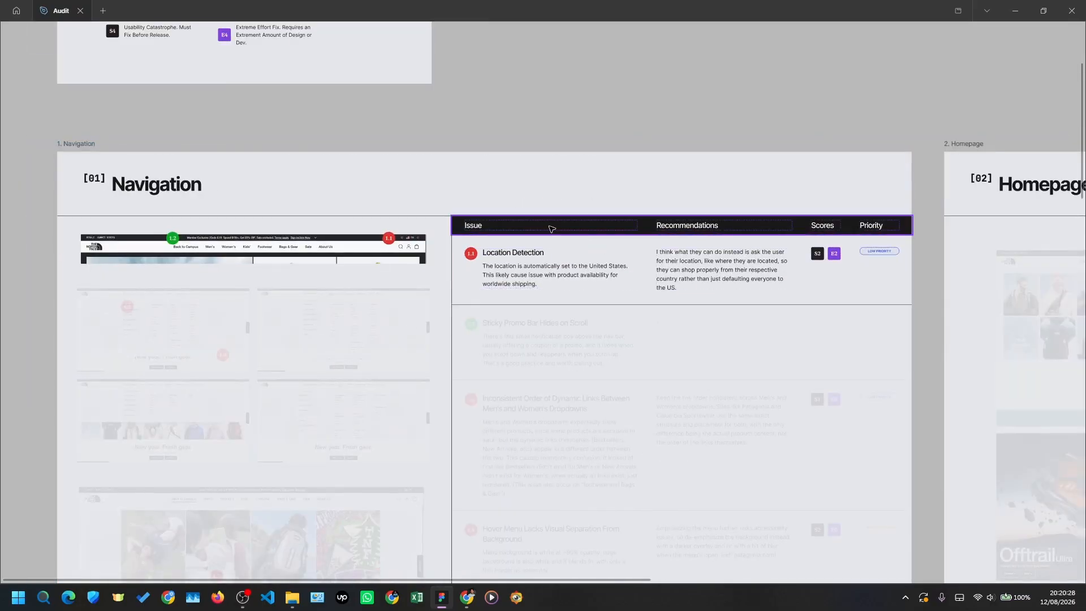
scroll(509, 215, "up", 2)
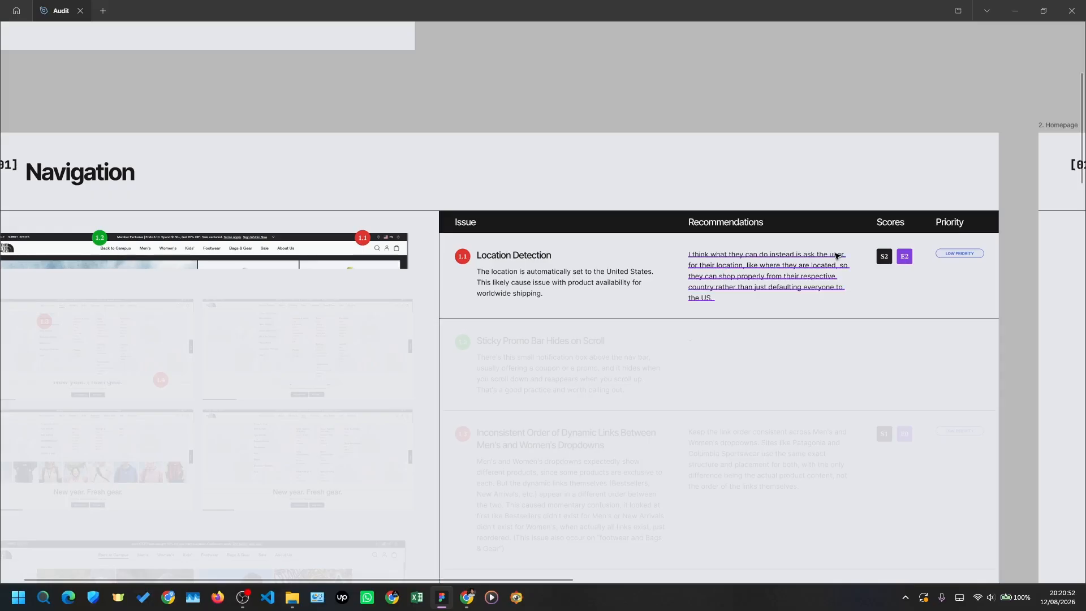
left_click_drag(899, 106, 872, 284)
left_click_drag(407, 185, 719, 321)
scroll(305, 159, "up", 3)
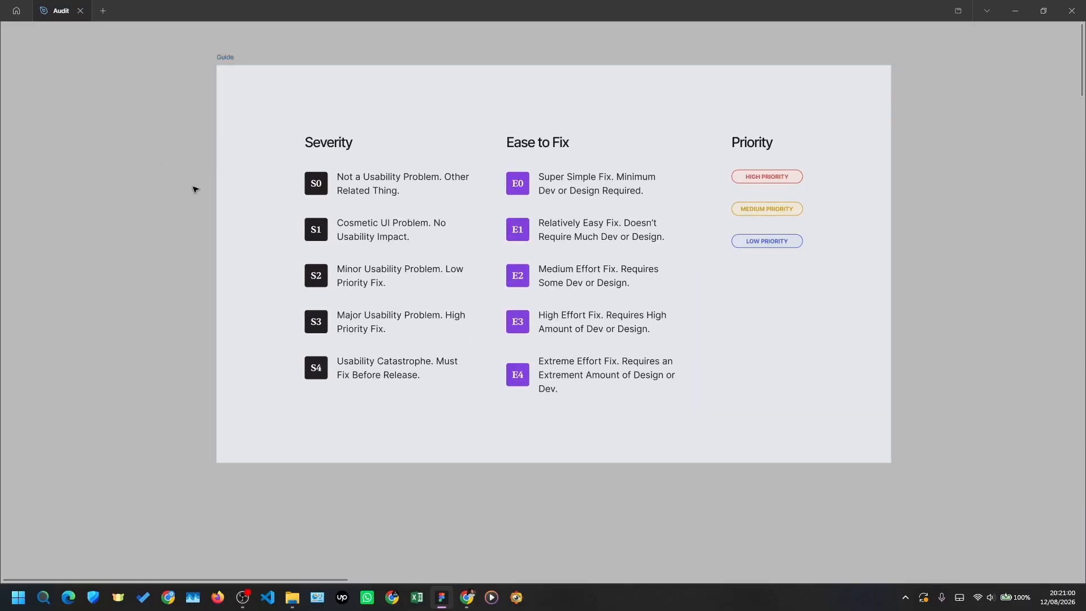
- Review the recommendation, scores and priority assigned to the Location Detection issue in the Navigation table
scroll(196, 188, "down", 1)
left_click_drag(737, 428, 507, 339)
left_click_drag(947, 492, 627, 203)
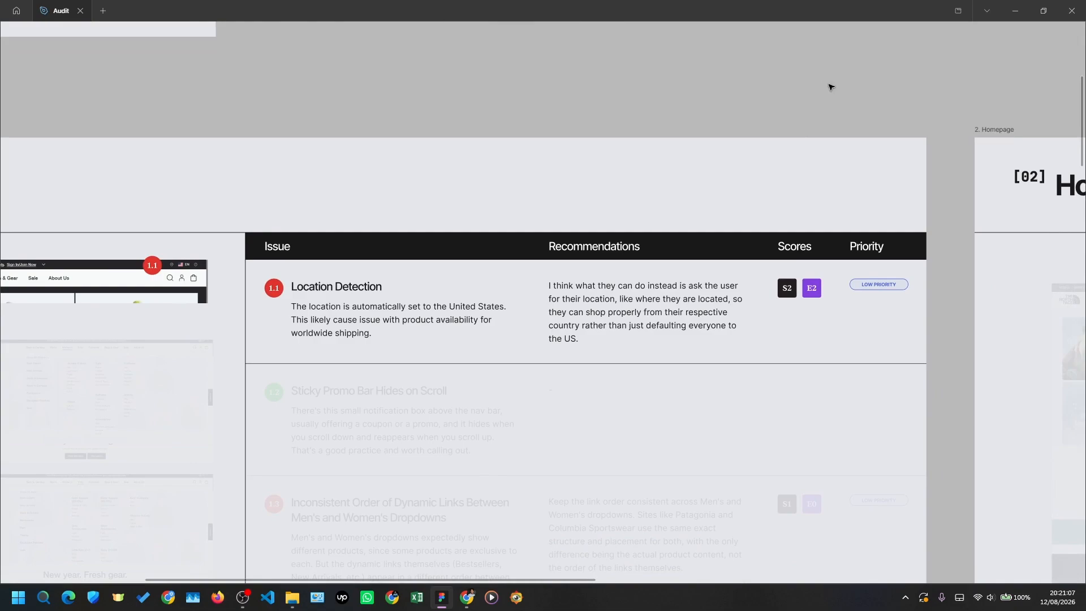
scroll(961, 232, "left", 2)
scroll(962, 232, "down", 1)
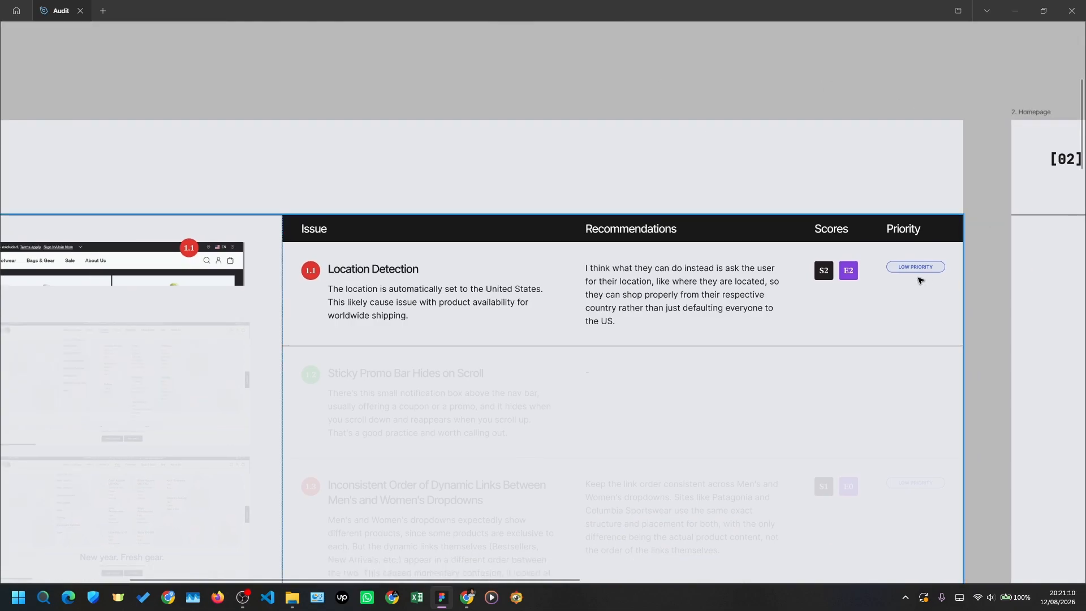
scroll(696, 317, "left", 10)
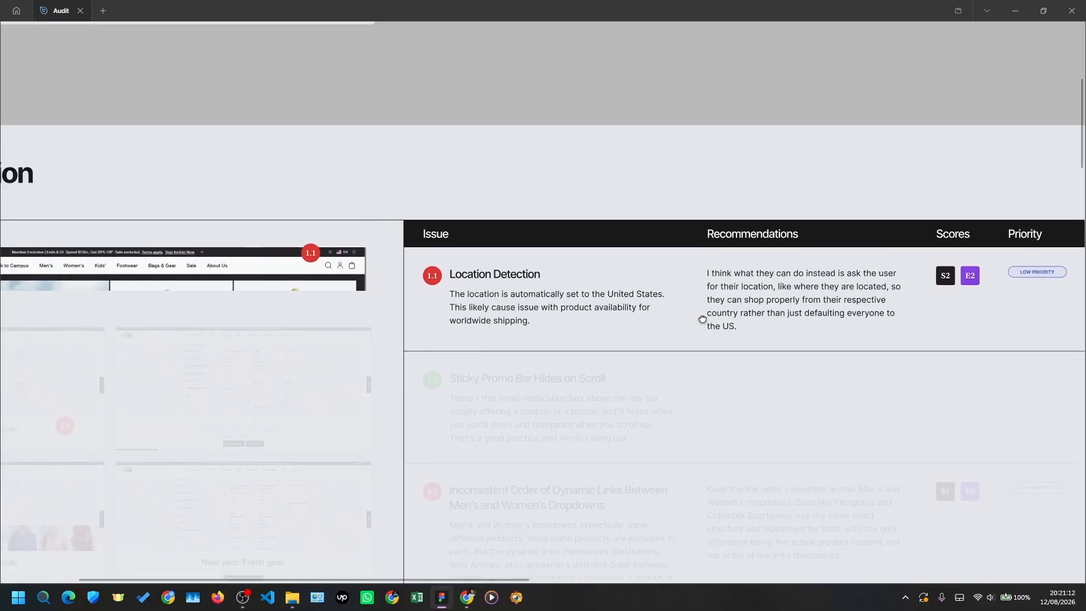
left_click_drag(696, 317, 686, 310)
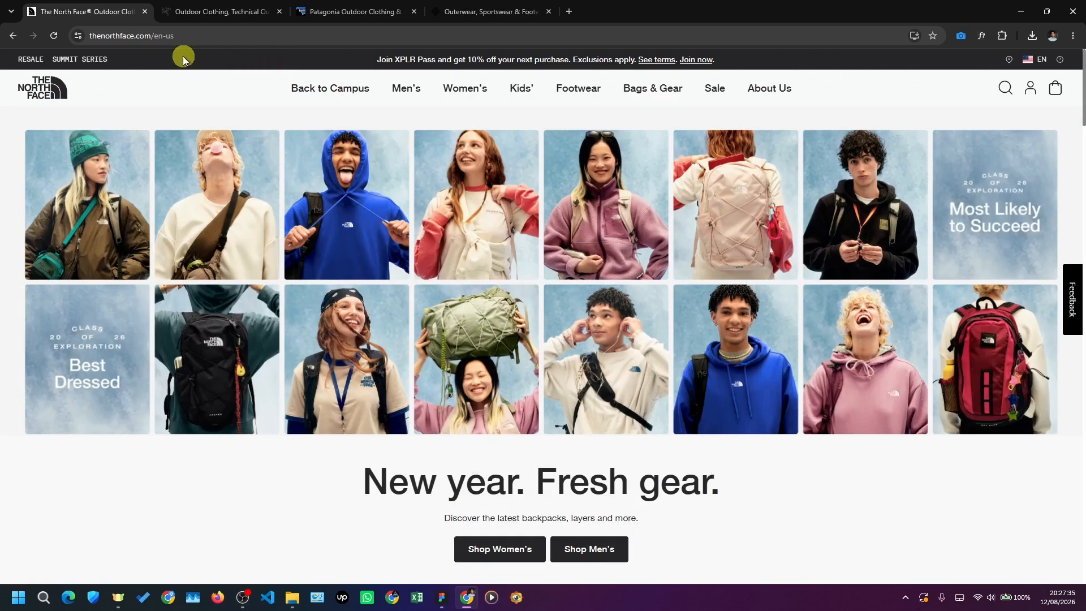
- Inspect the delivery location page on The North Face website in the browser and return to the homepage
left_click(1030, 61)
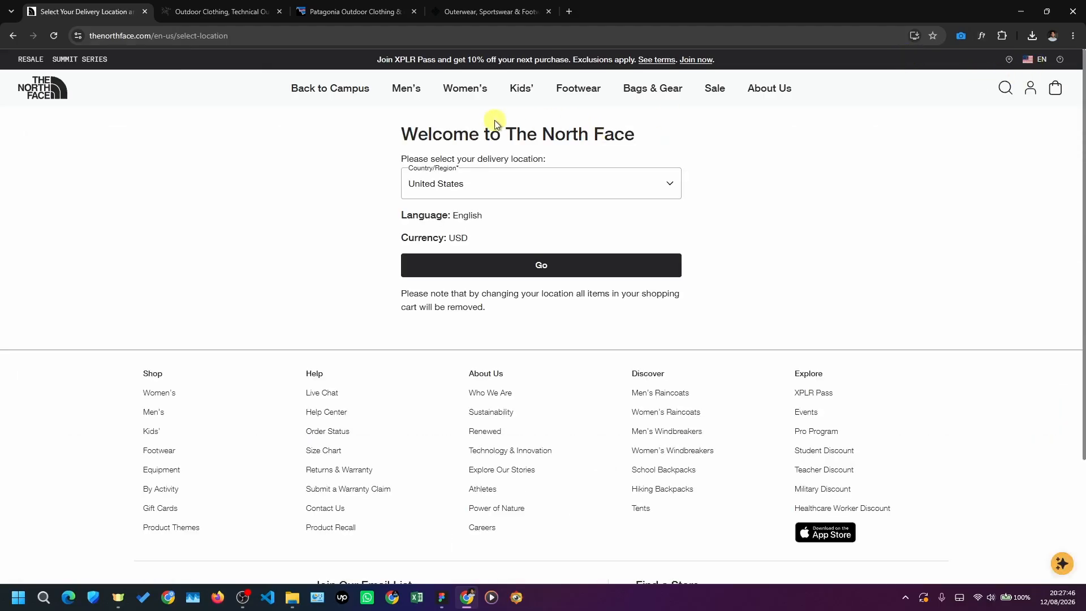
left_click(9, 36)
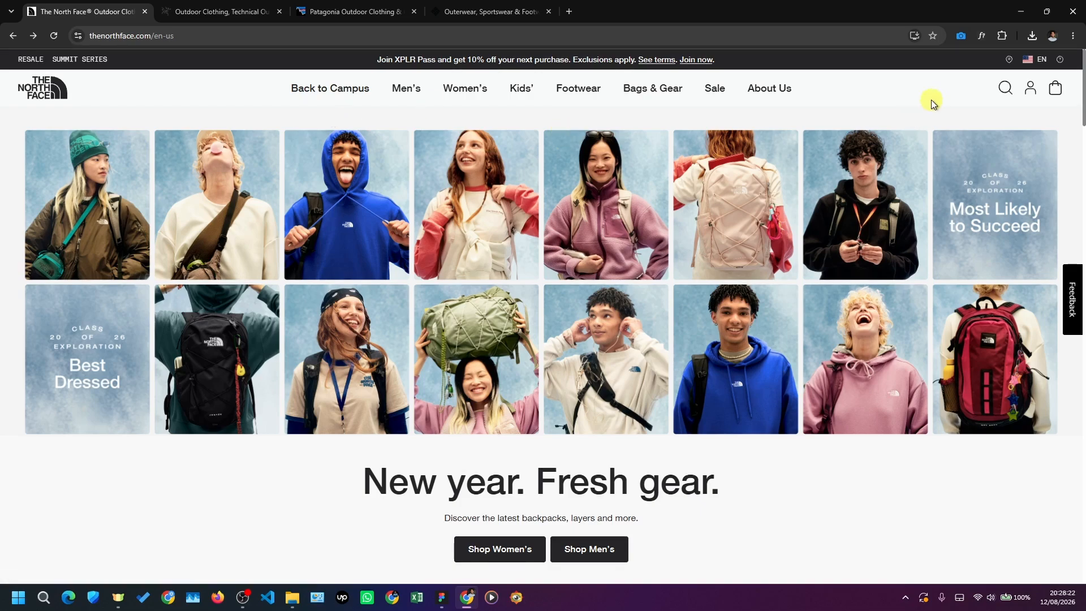
scroll(1054, 107, "down", 1)
scroll(1027, 92, "up", 1)
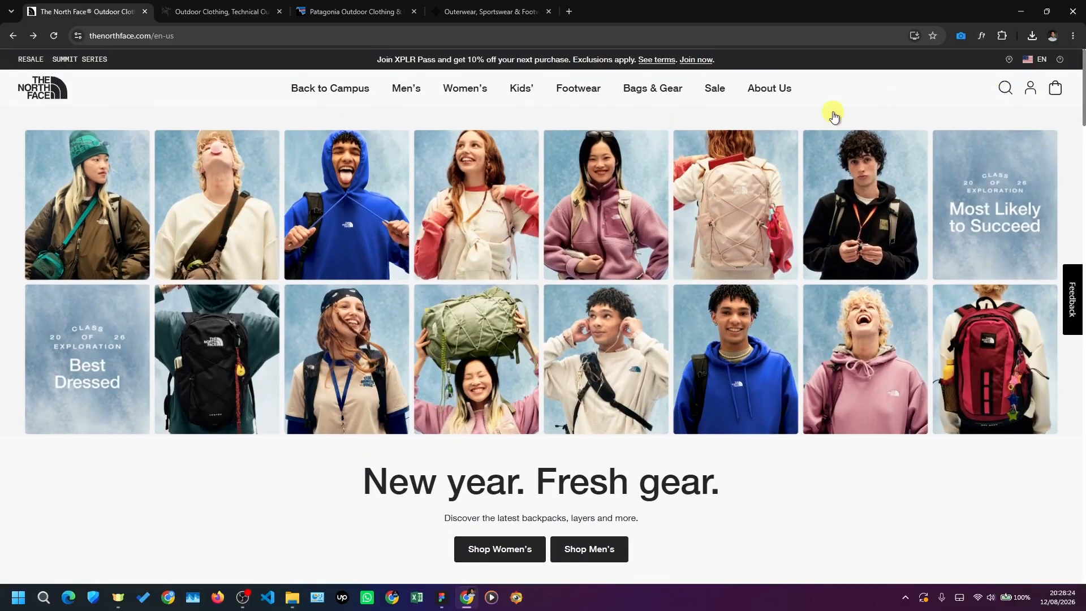
- Switch to Figma and examine marker 1.1 on the header screenshot against the Location Detection row and its scores
left_click(442, 597)
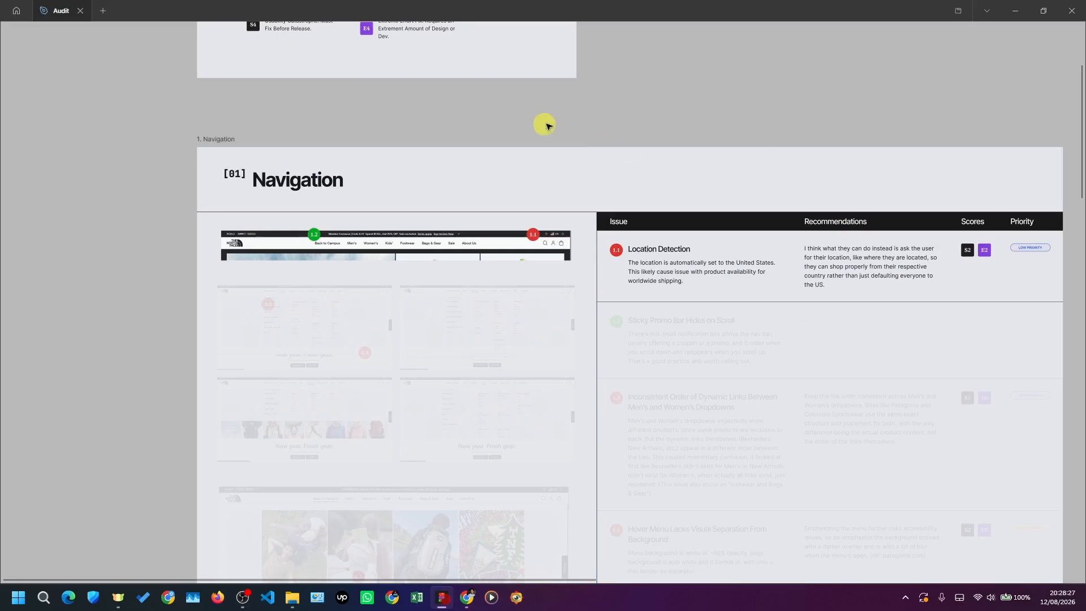
scroll(505, 251, "up", 2)
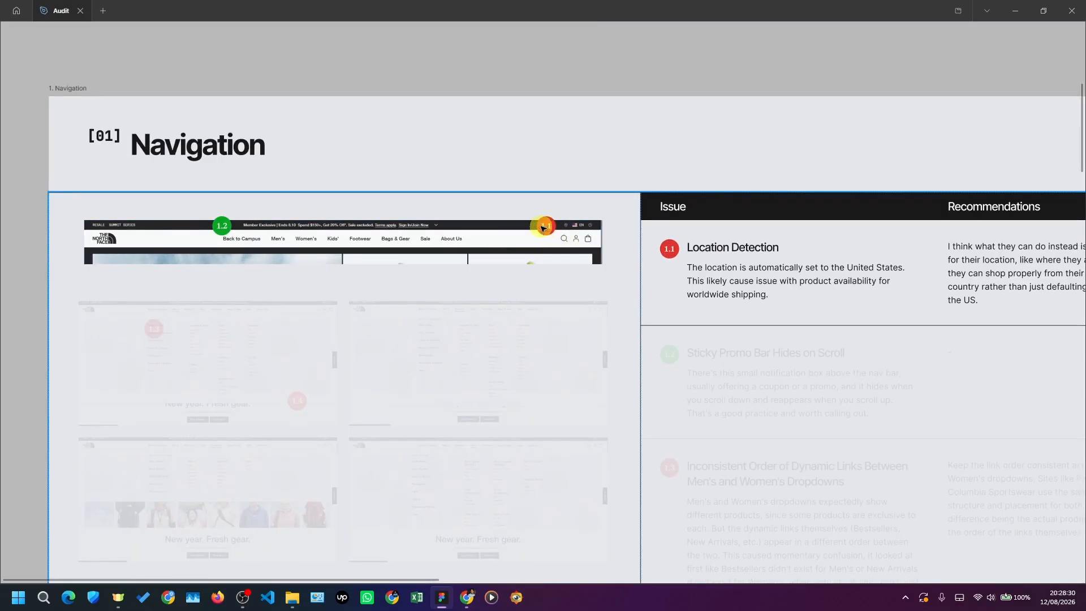
scroll(526, 236, "down", 2)
scroll(767, 235, "up", 2)
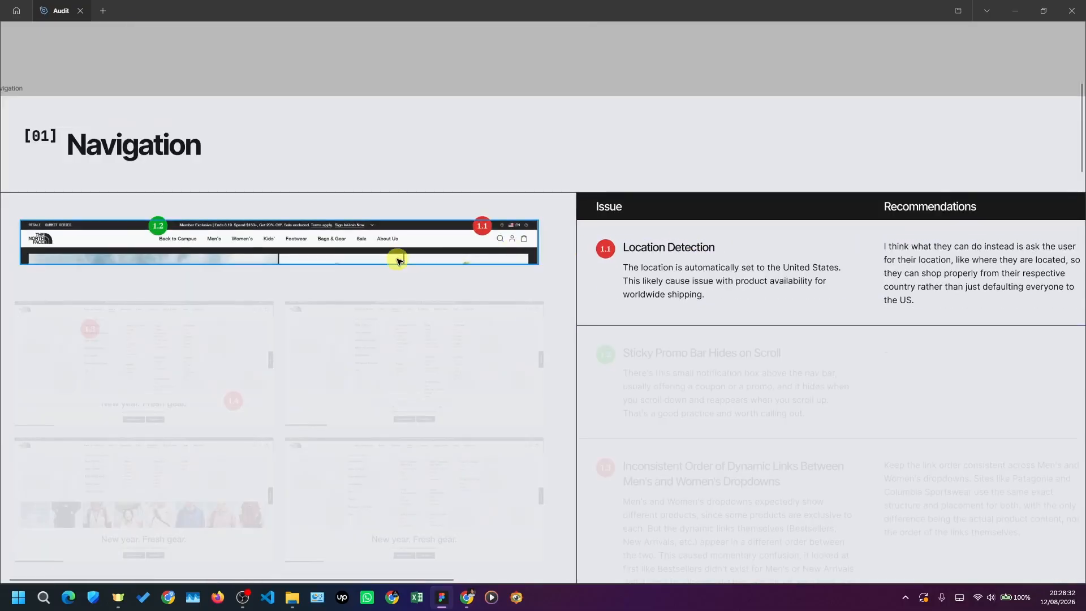
scroll(339, 286, "down", 2)
scroll(727, 281, "up", 2)
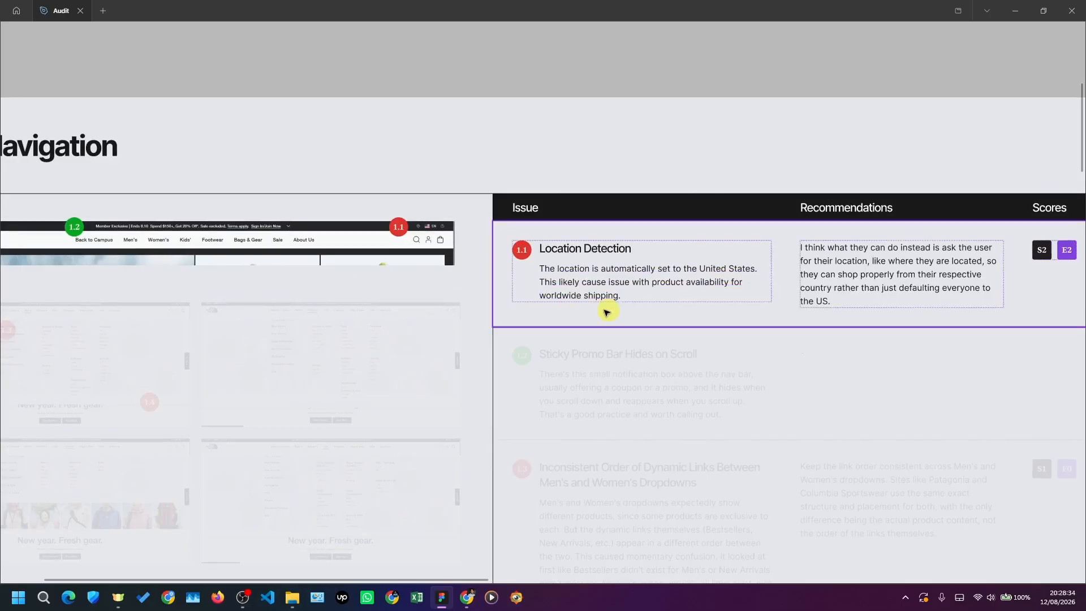
scroll(687, 281, "down", 2)
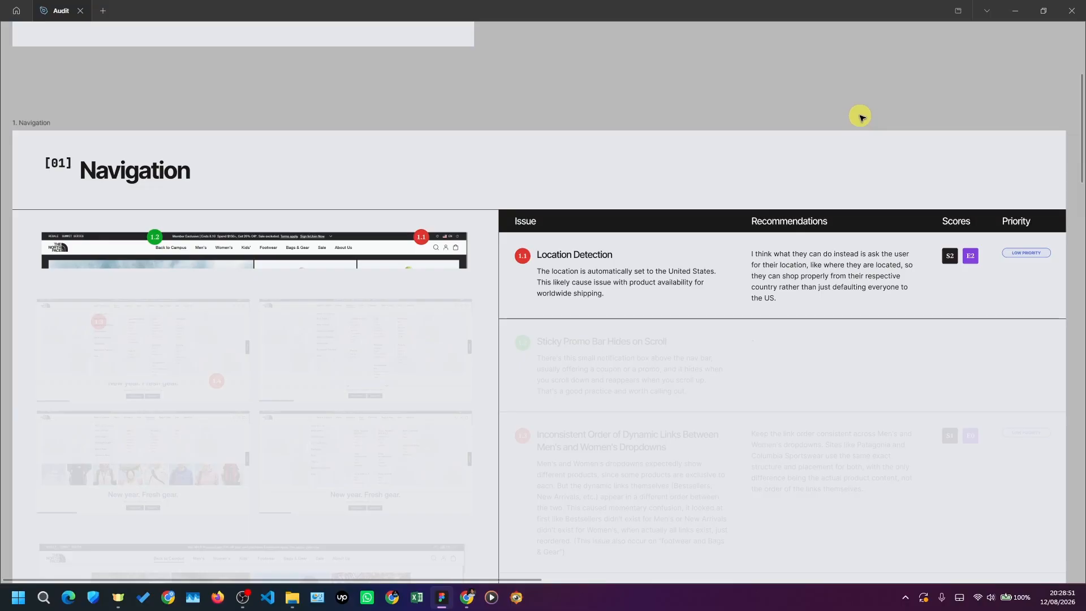
scroll(851, 257, "up", 2)
scroll(851, 257, "down", 2)
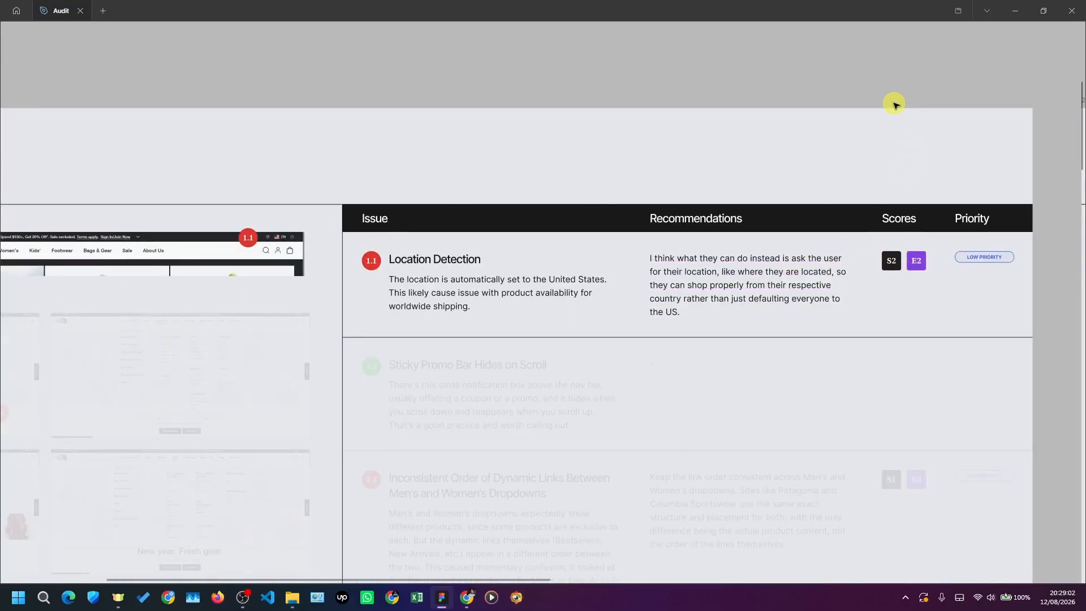
- Check The North Face homepage header in the browser and return to the audit in Figma
key("alt+Tab")
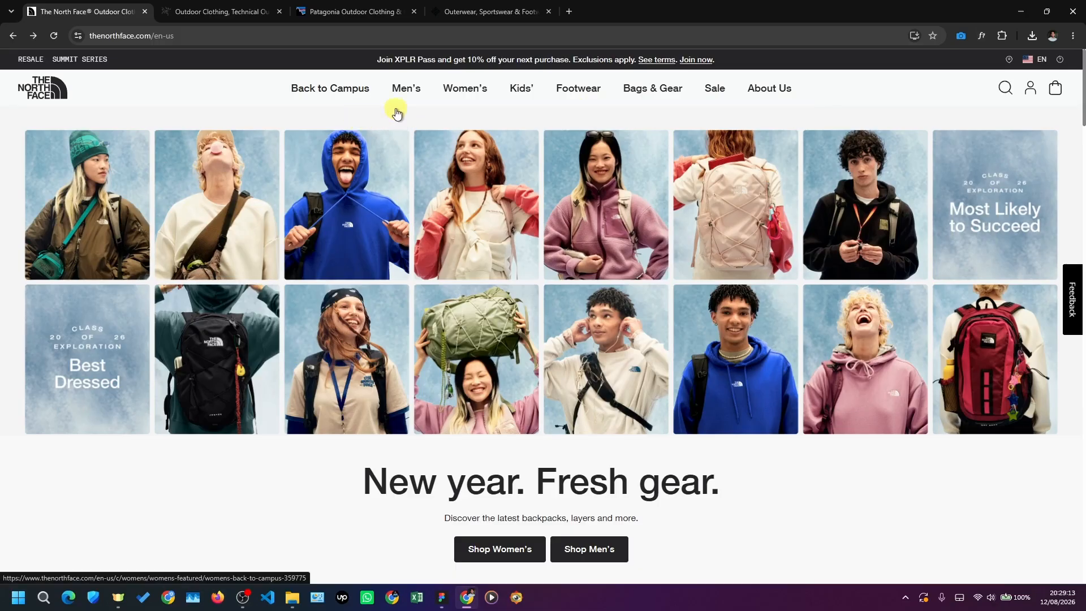
scroll(277, 217, "down", 2)
scroll(215, 430, "up", 2)
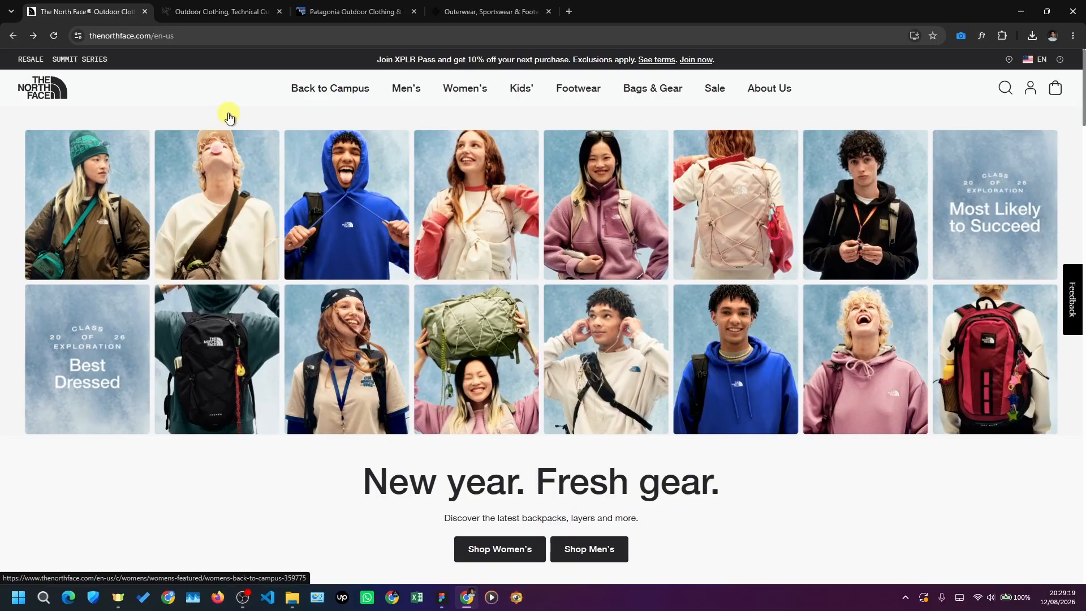
key("alt+Tab")
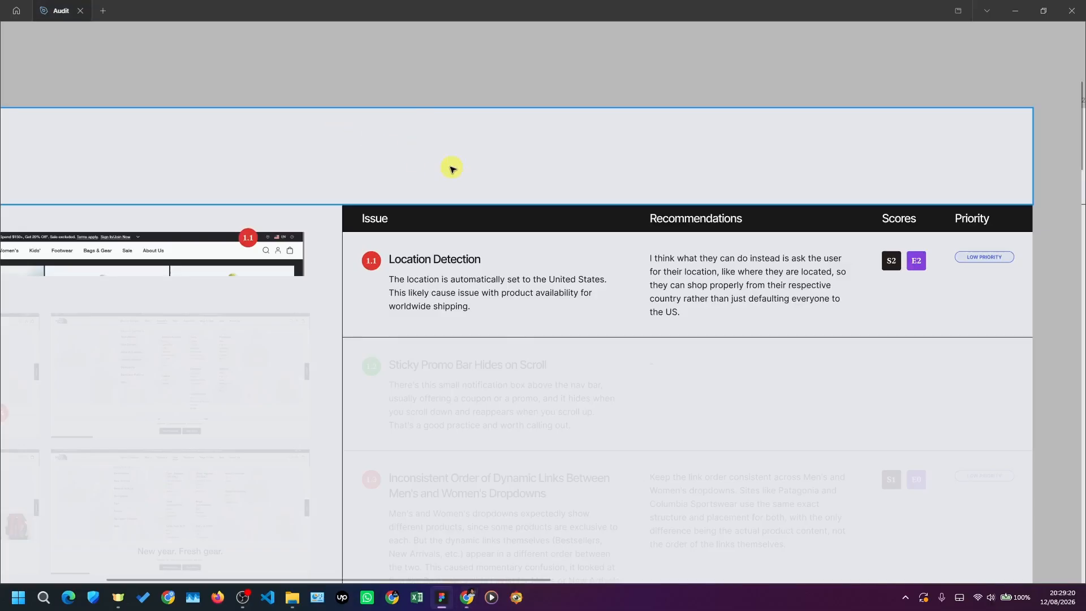
- Change the priority tag of the Location Detection issue to medium
scroll(451, 167, "down", 2)
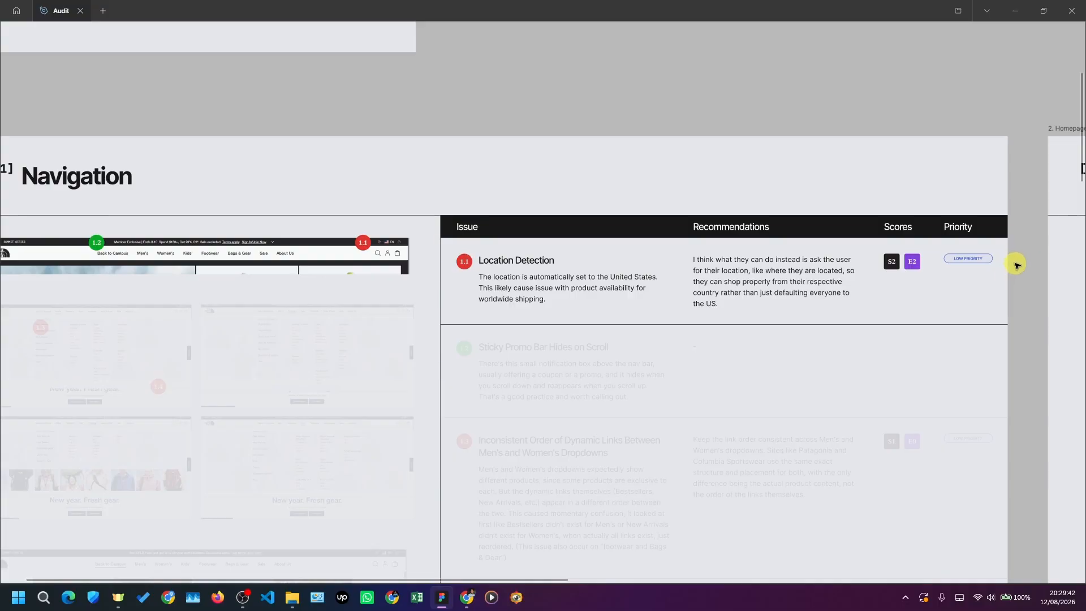
left_click(986, 258)
key("ctrl+backslash")
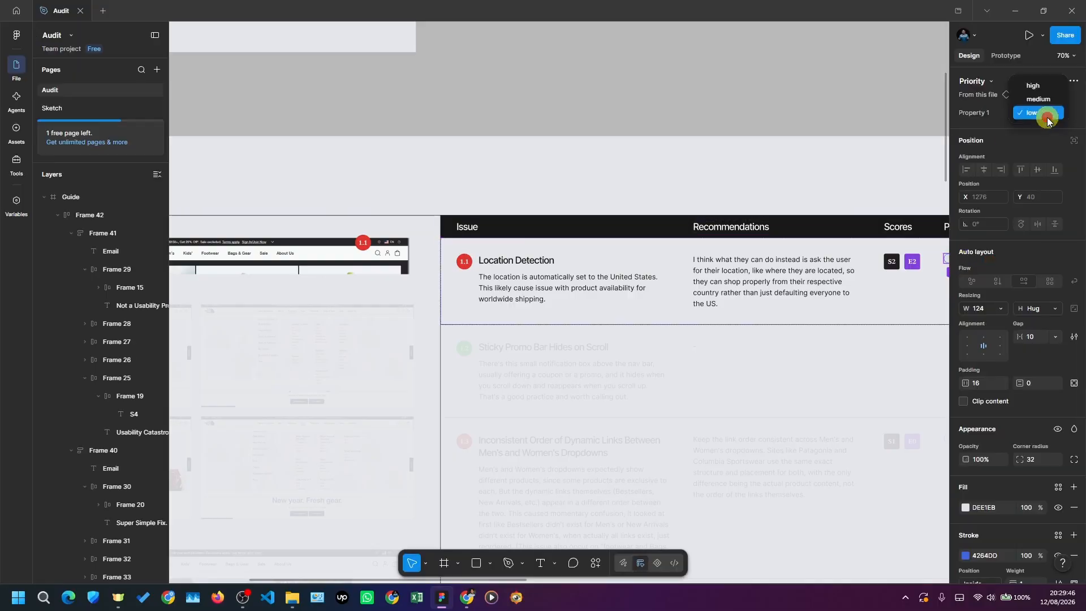
key("ctrl+backslash")
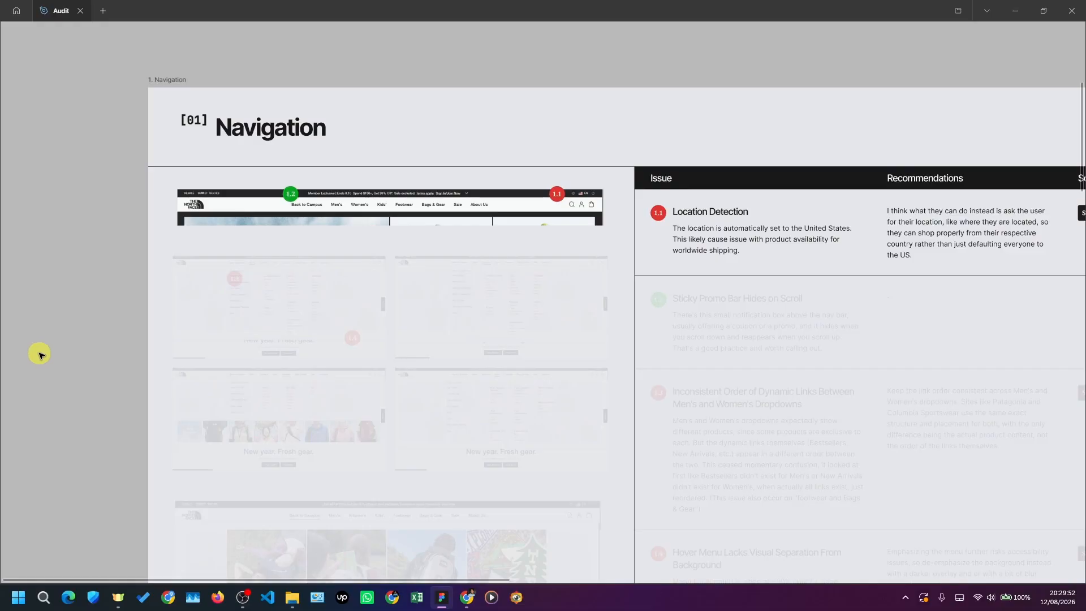
left_click(288, 268)
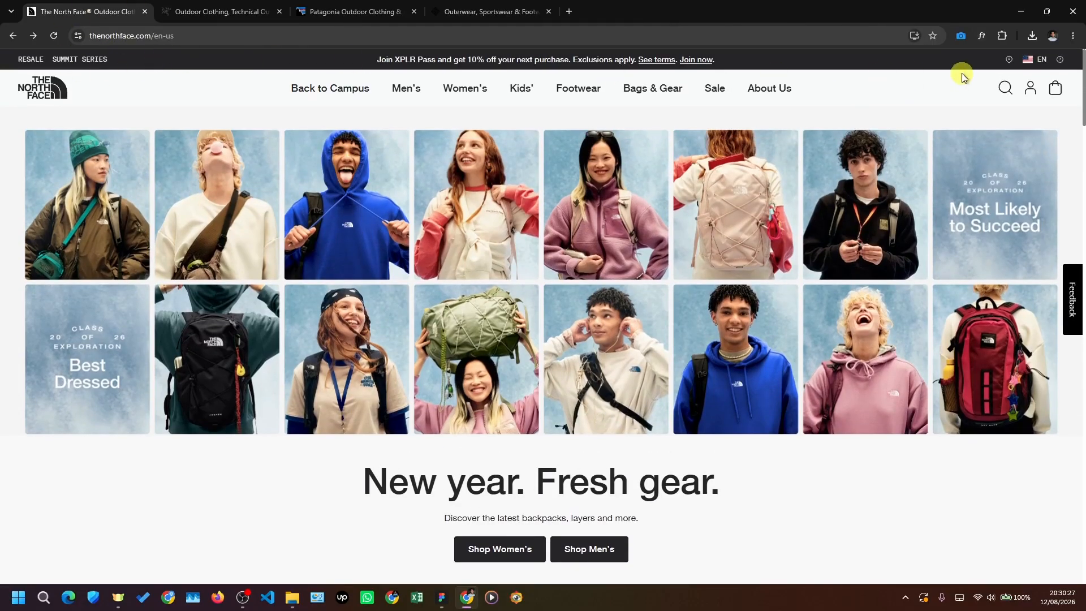
- Check how the promo bar above The North Face navigation behaves while moving down and back up the homepage
scroll(853, 493, "down", 3)
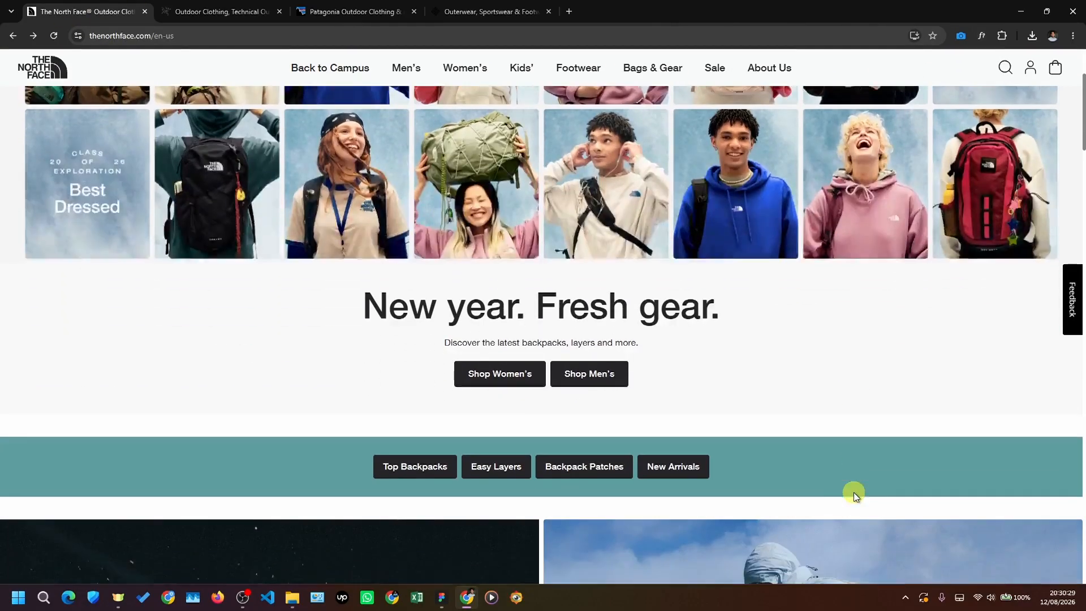
scroll(819, 458, "down", 4)
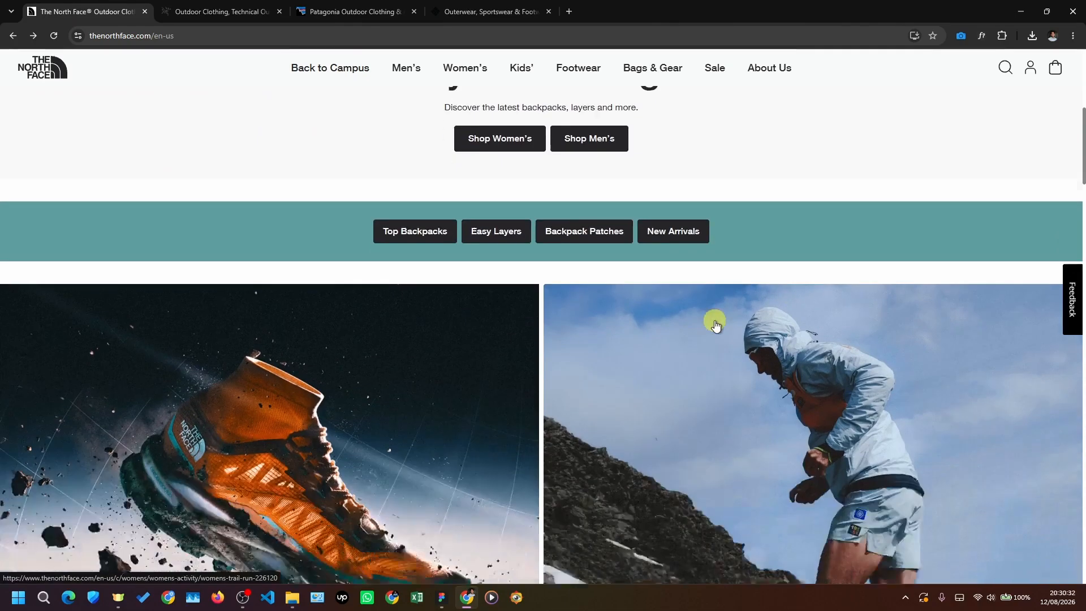
scroll(795, 382, "up", 4)
scroll(826, 430, "up", 1)
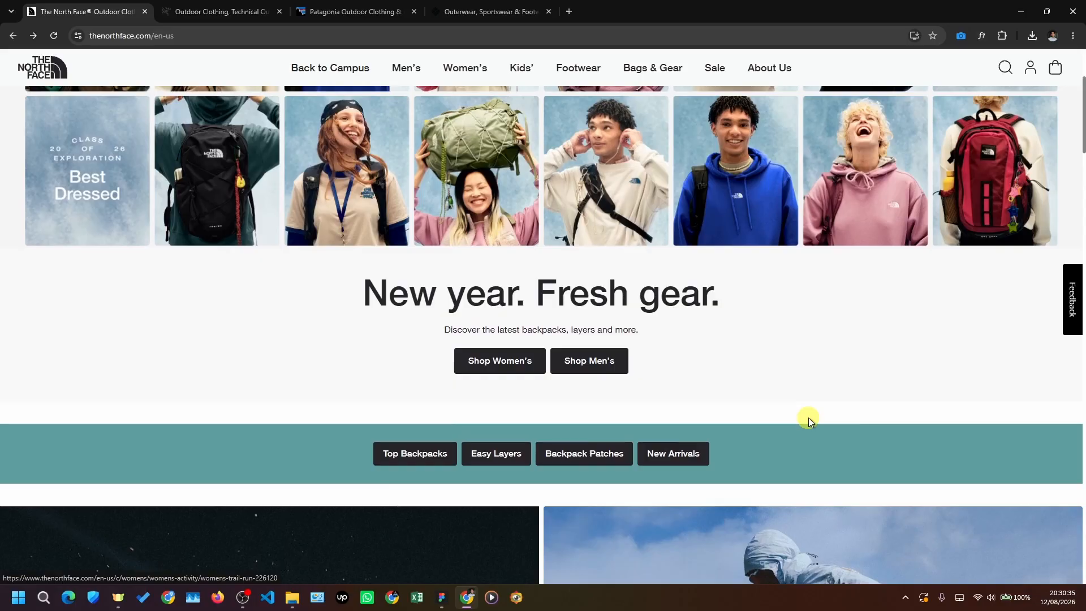
- Switch to Figma and restore full visibility of issue rows 1.2 and 1.3 and the four dropdown screenshots in the Navigation frame
key("alt+Tab")
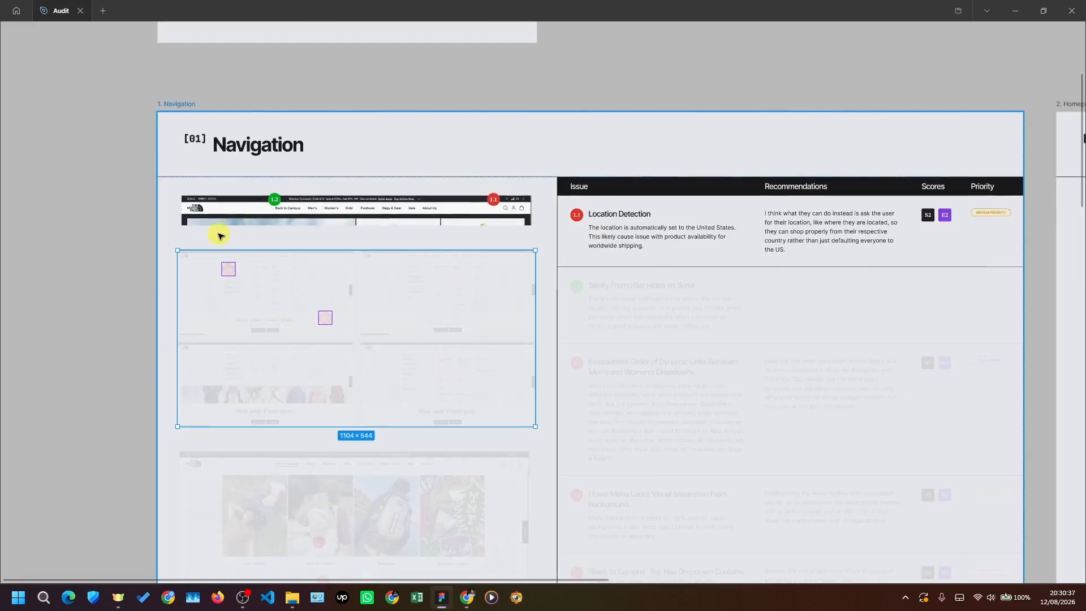
scroll(221, 235, "up", 2)
left_click(622, 345)
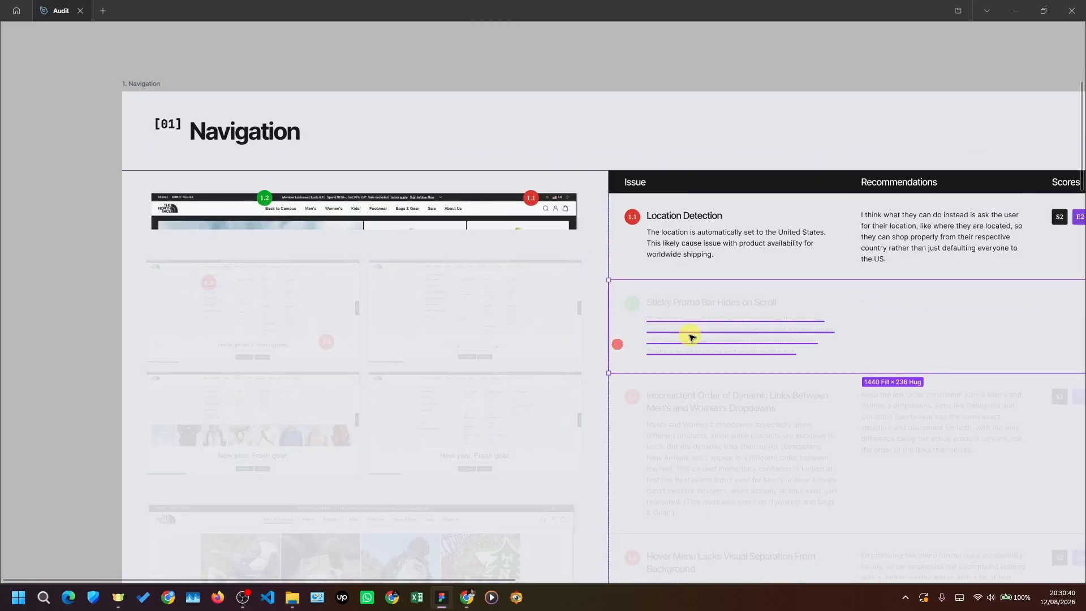
left_click(624, 102)
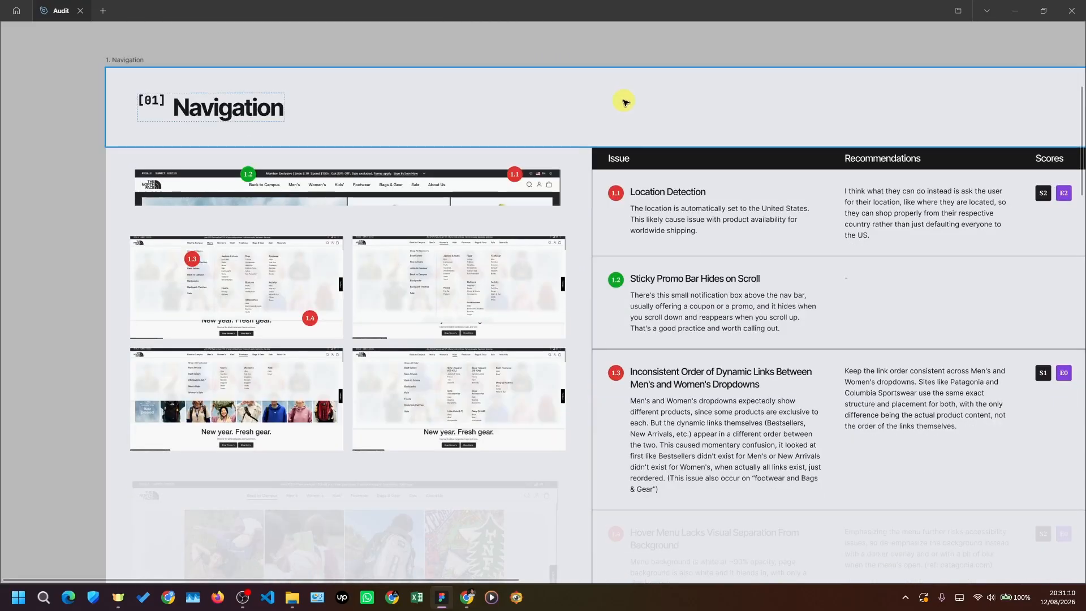
- Switch to the browser and compare the link order in The North Face's Men's, Women's and Kids' dropdown menus
key("alt+Tab")
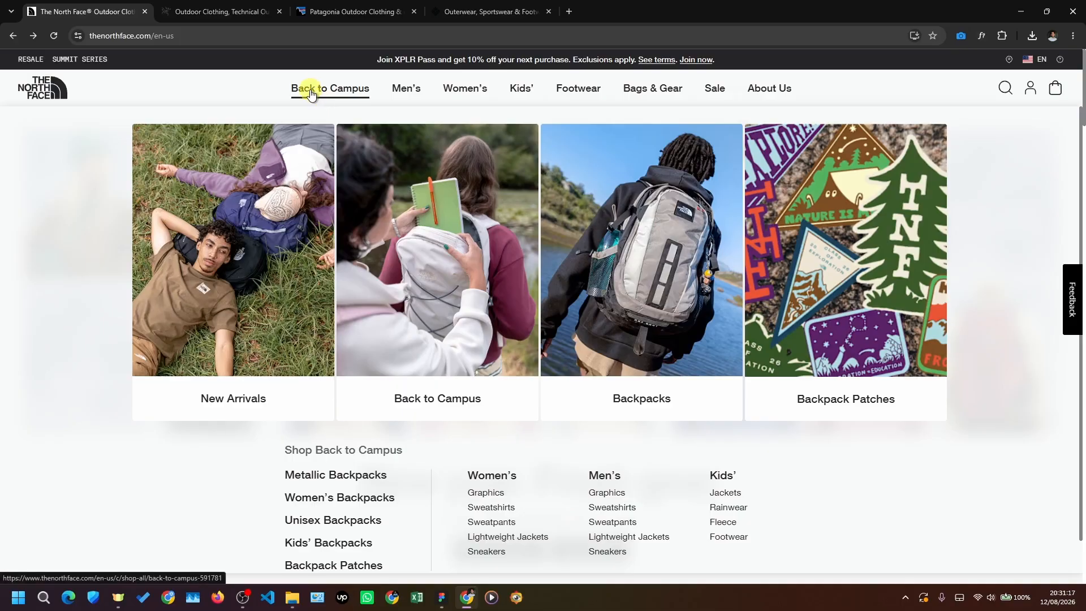
mouse_move(409, 96)
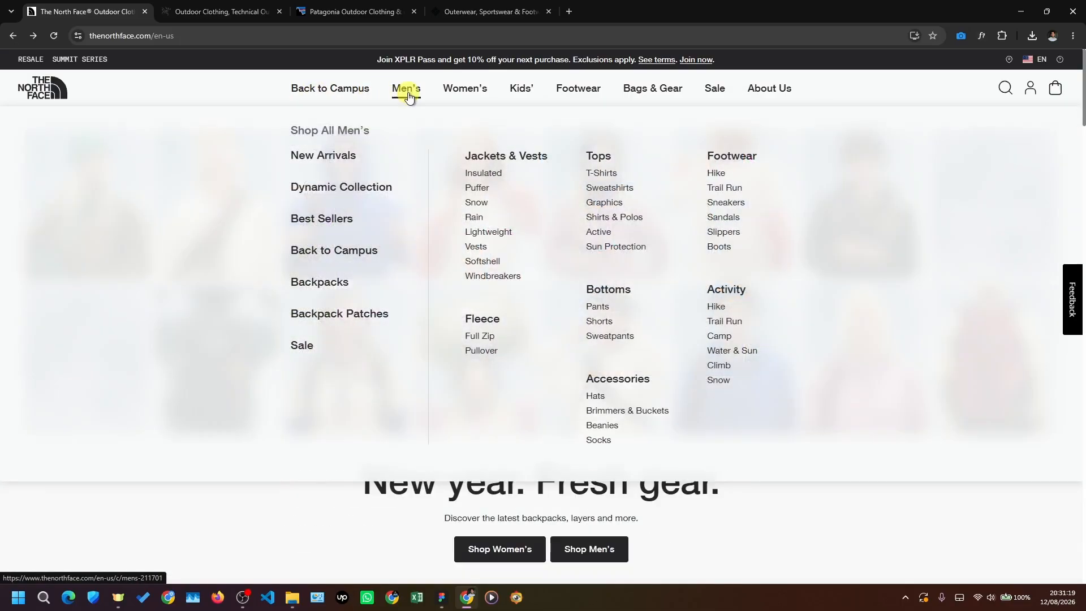
mouse_move(513, 92)
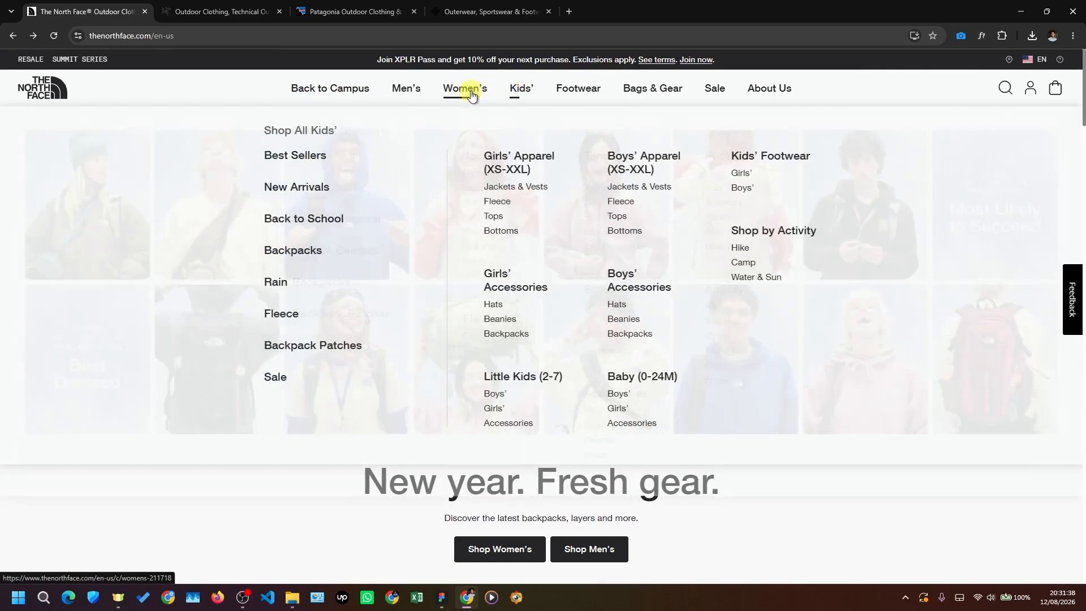
mouse_move(456, 92)
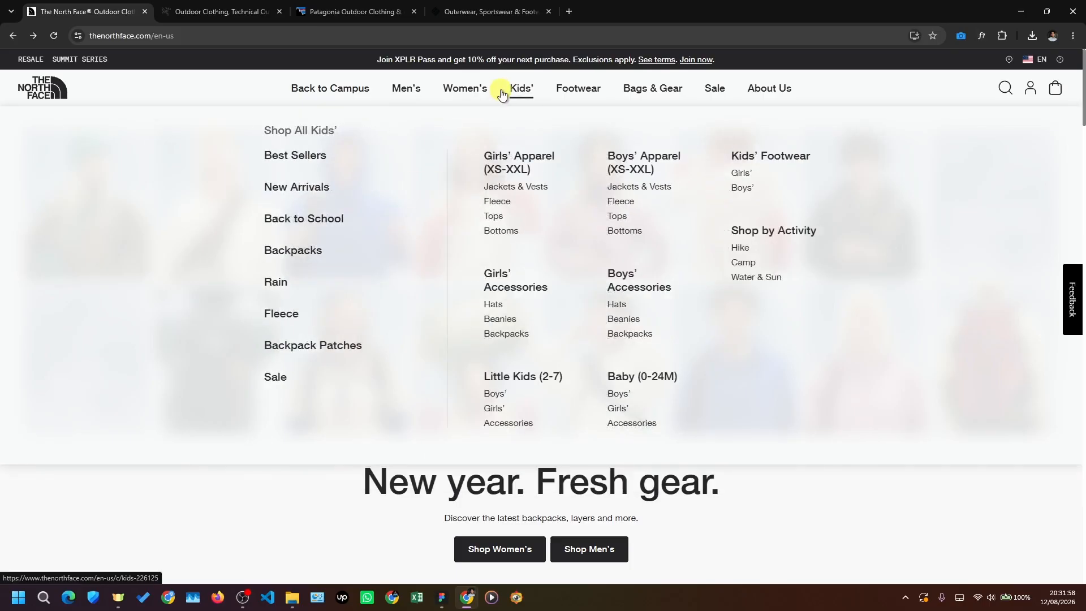
mouse_move(450, 93)
mouse_move(405, 95)
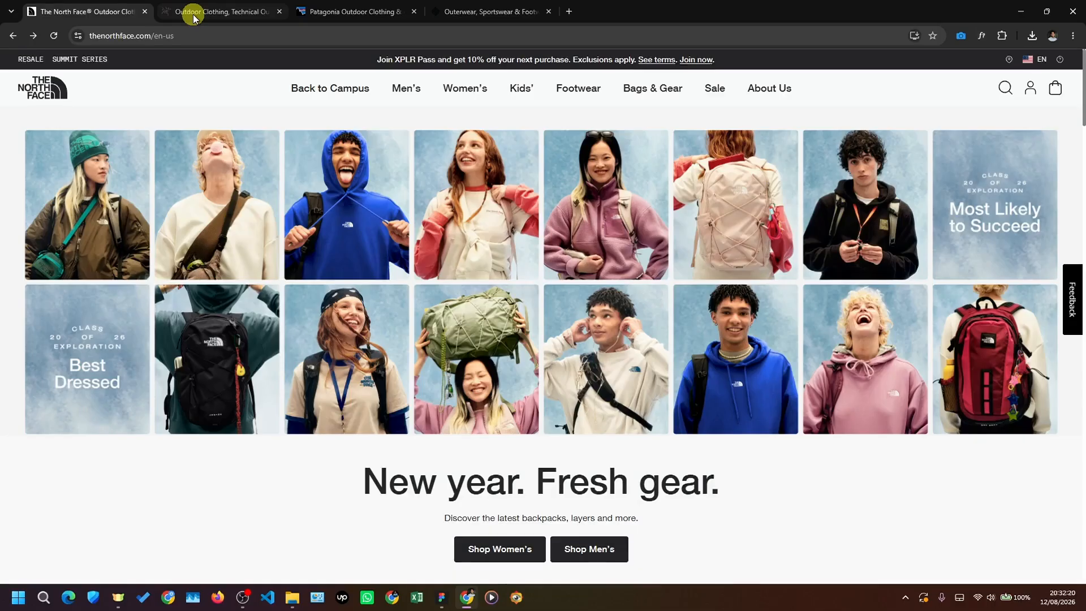
- Compare the link order and structure of the Women and Men menus on the Arc'teryx website
left_click(192, 11)
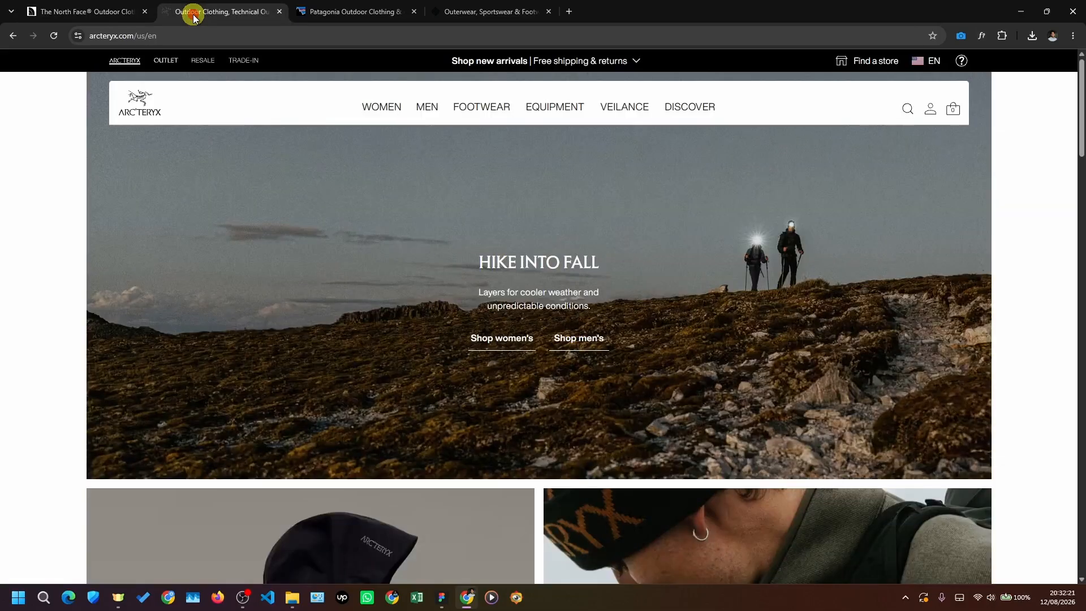
left_click(378, 106)
left_click(434, 98)
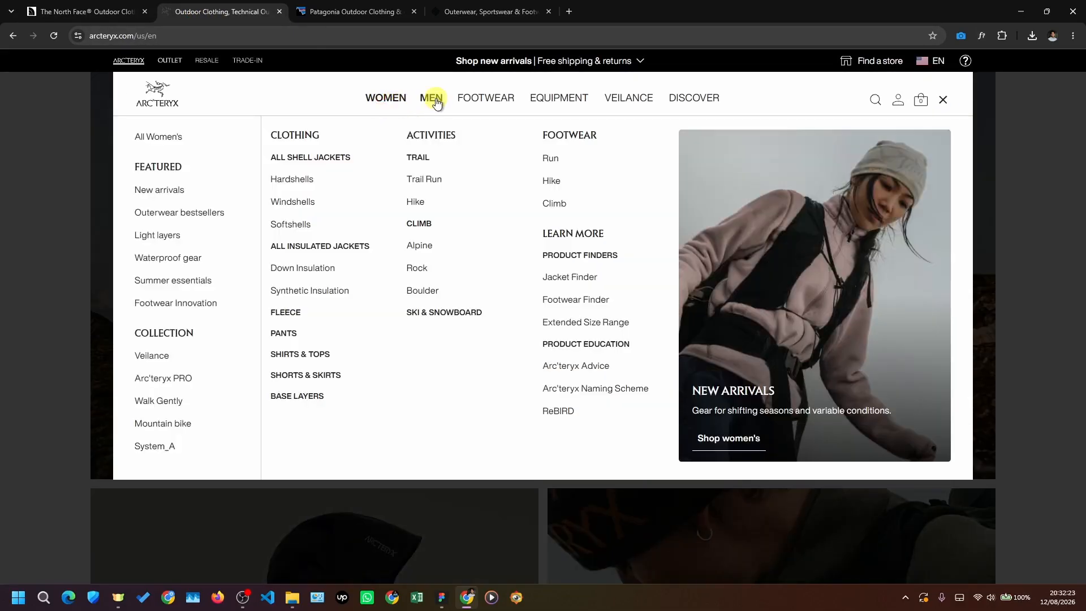
left_click(388, 99)
left_click(430, 104)
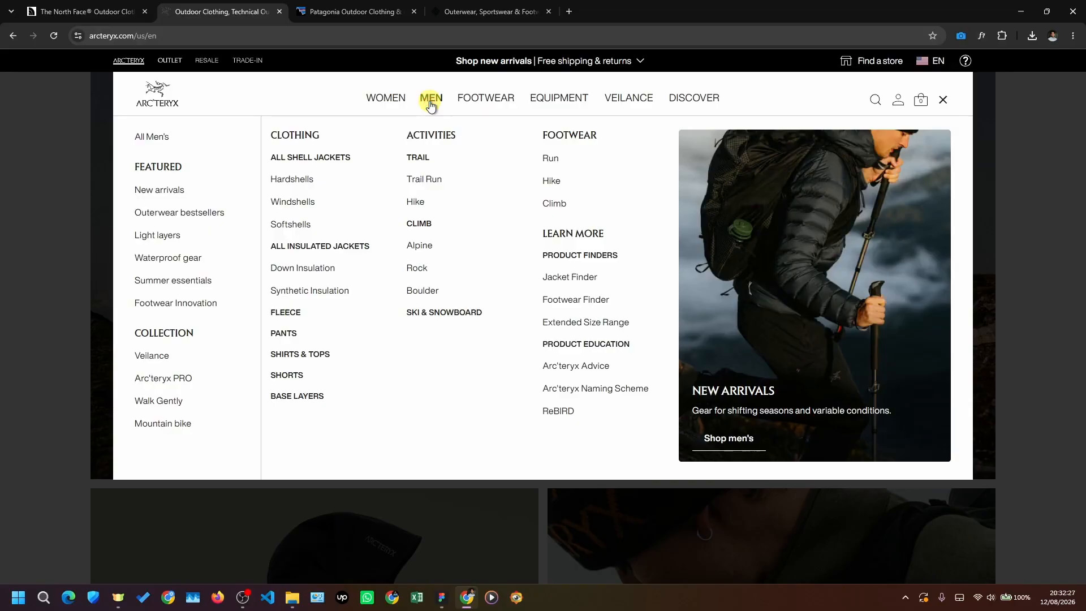
left_click(400, 102)
left_click(431, 102)
left_click(382, 102)
left_click(383, 101)
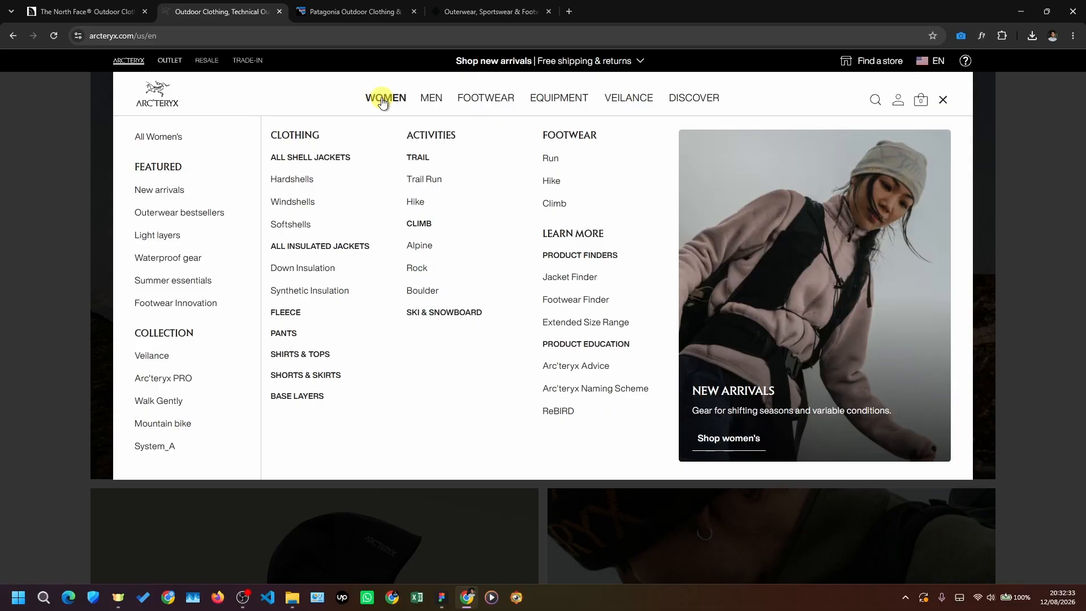
left_click(432, 100)
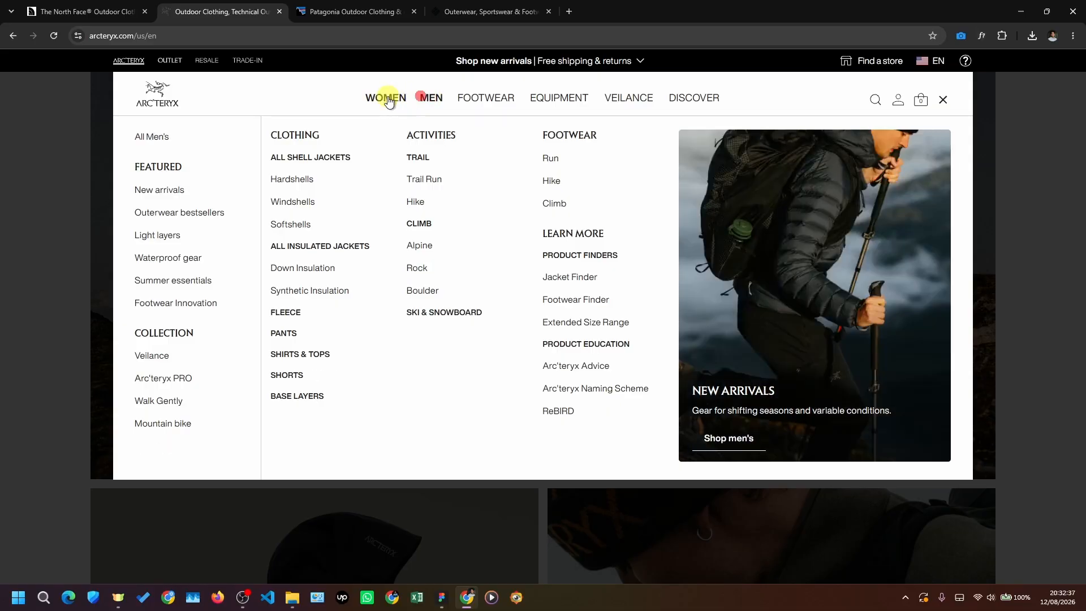
left_click(390, 100)
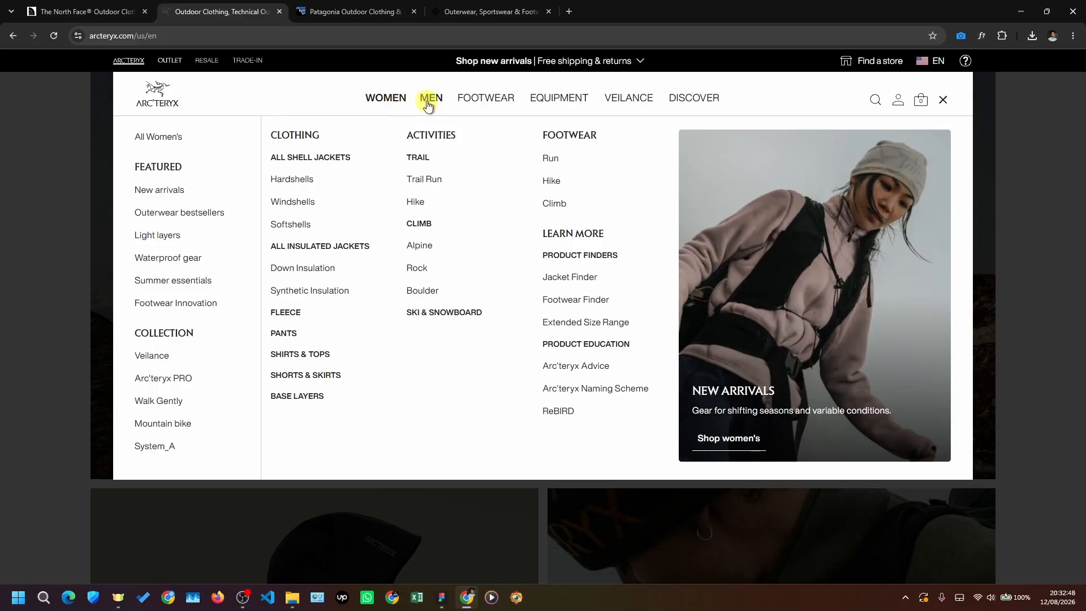
left_click(428, 104)
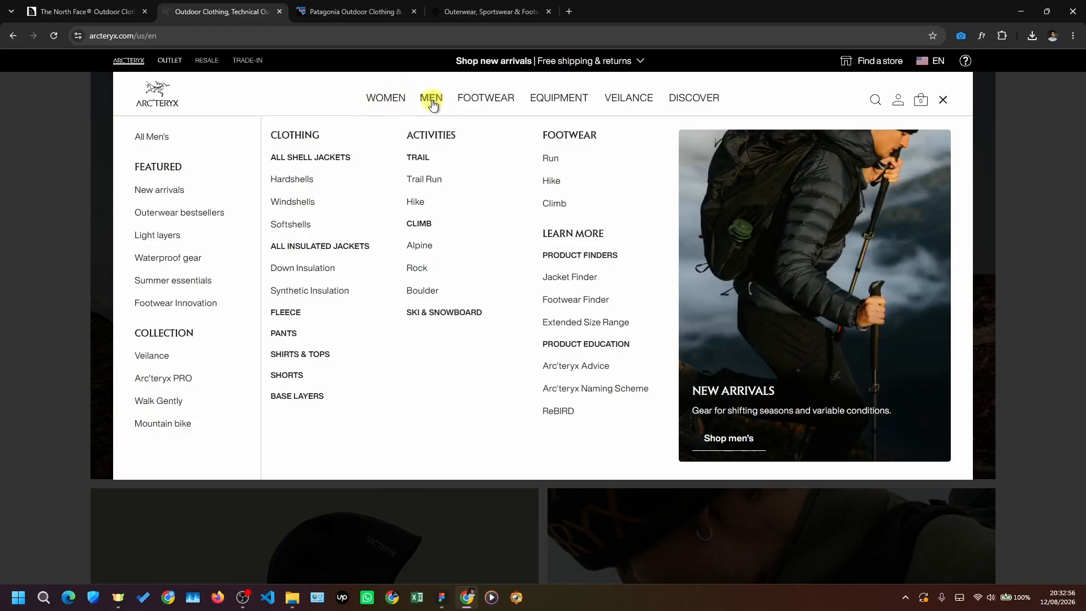
left_click(387, 102)
left_click(430, 100)
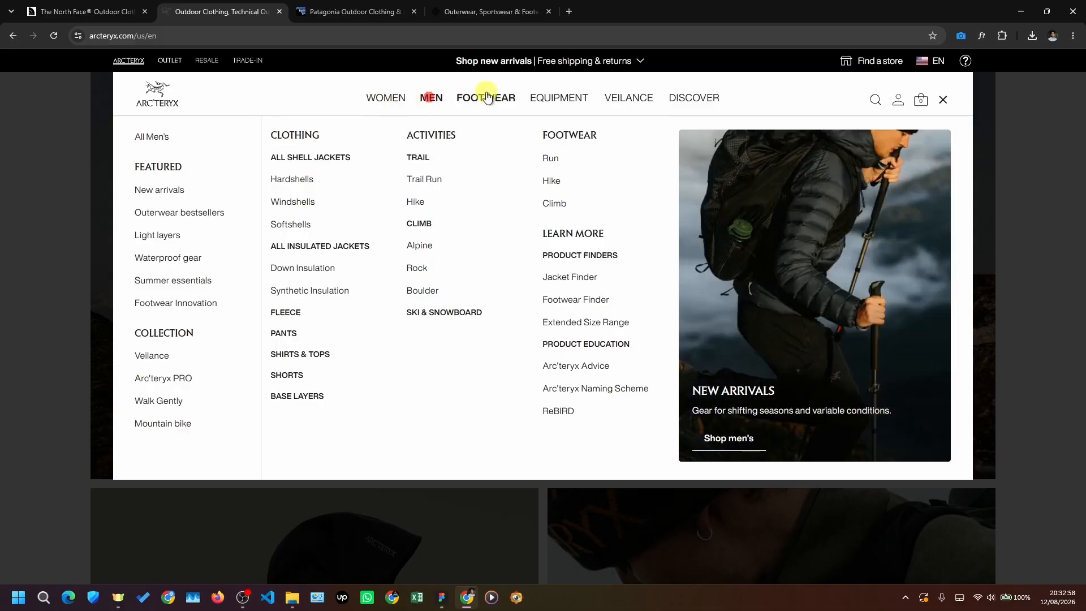
- Recheck The North Face's Men's dropdown and switch to Figma to review issue 1.3 with its recommendation, scores and priority
left_click(96, 14)
mouse_move(414, 99)
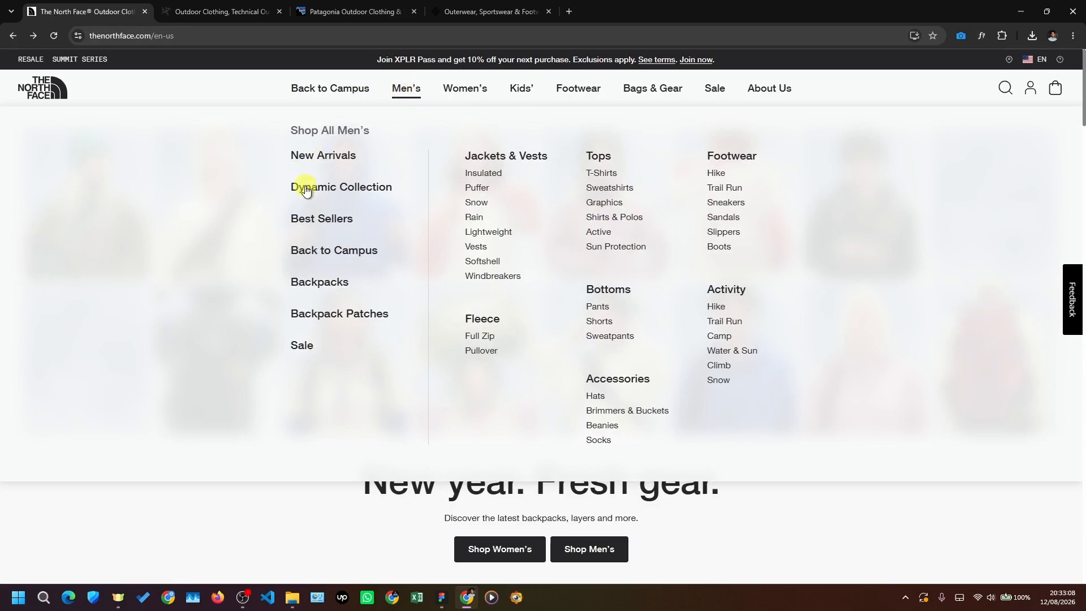
key("alt+Tab")
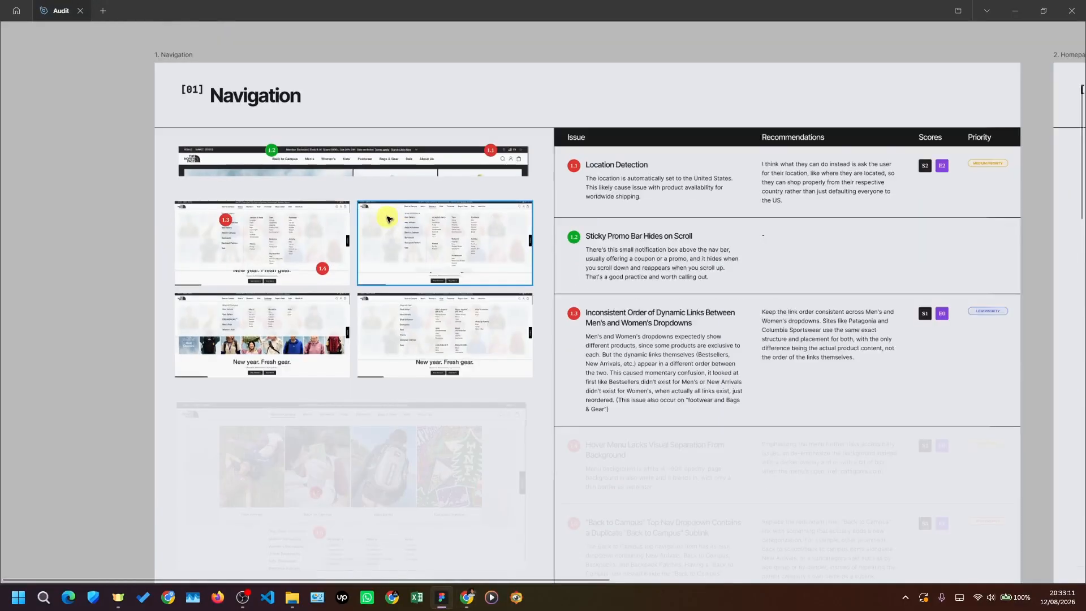
scroll(645, 322, "down", 3)
scroll(650, 323, "up", 3)
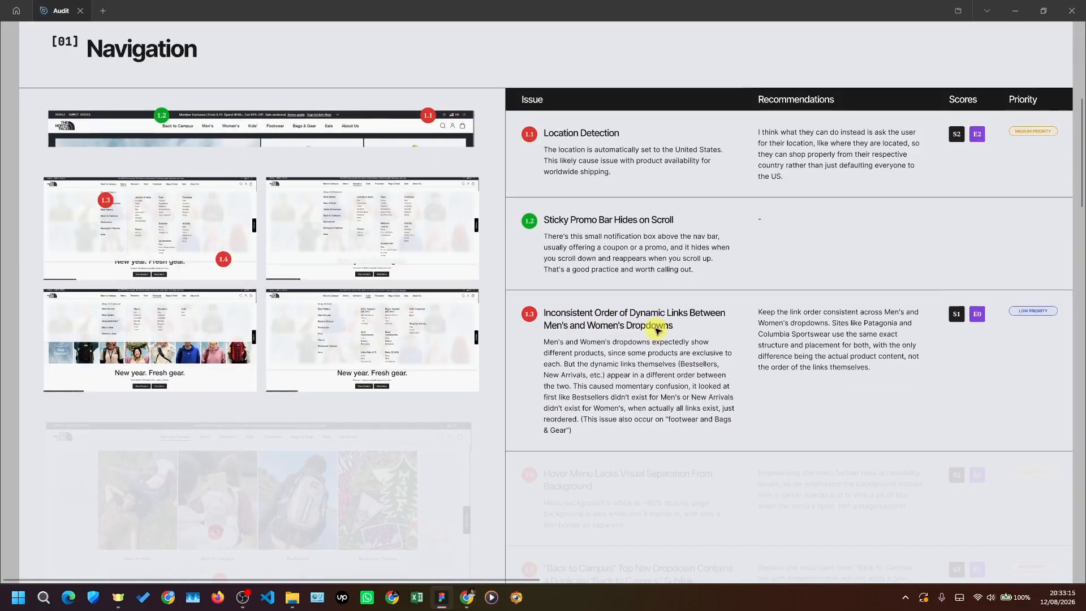
scroll(933, 339, "down", 3)
scroll(904, 358, "up", 5)
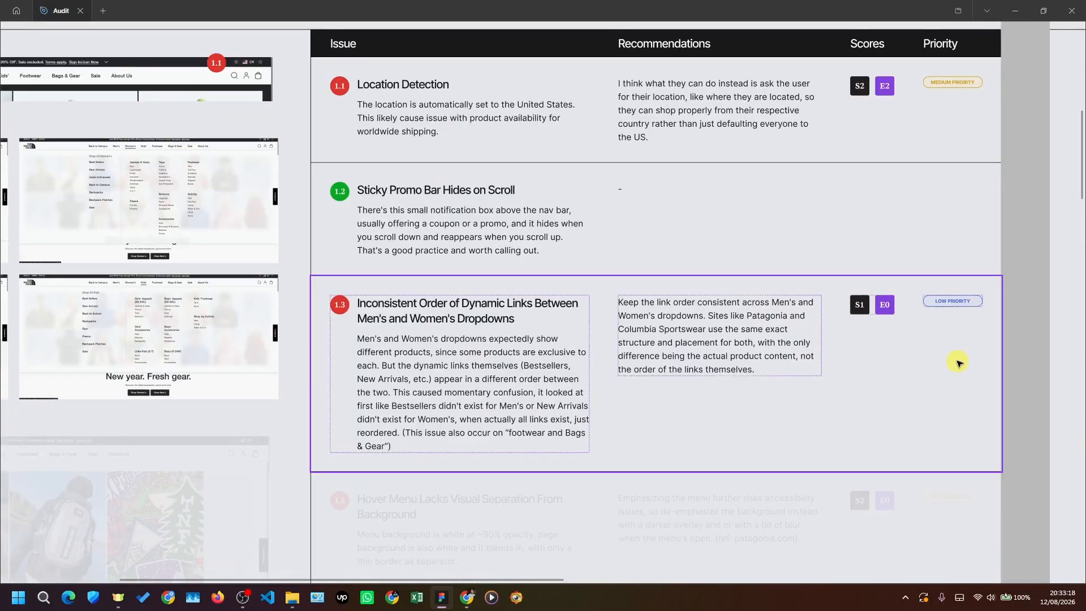
scroll(904, 363, "down", 3)
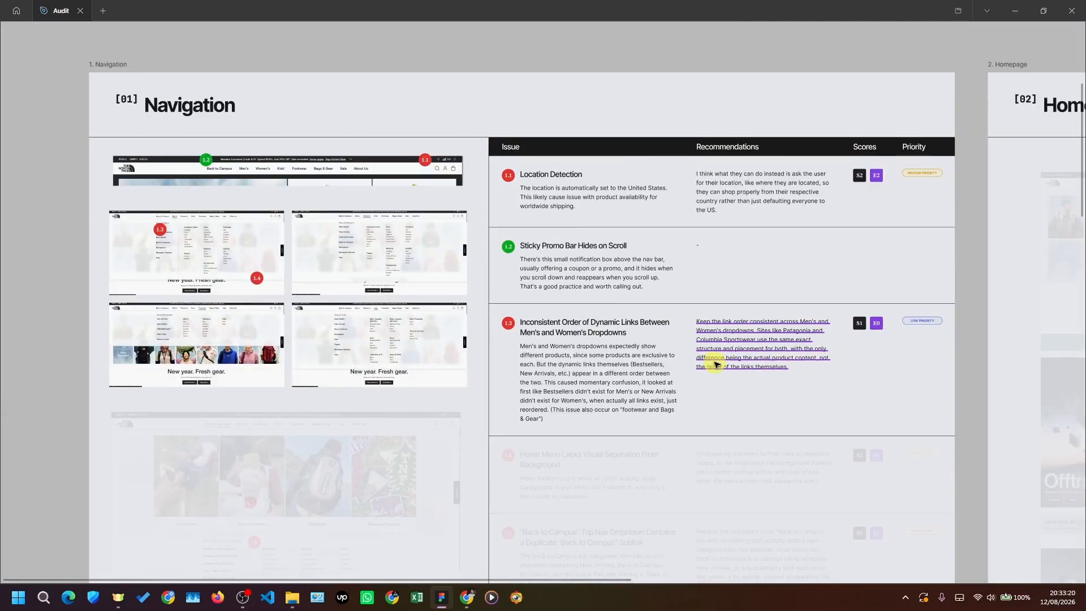
scroll(703, 376, "up", 2)
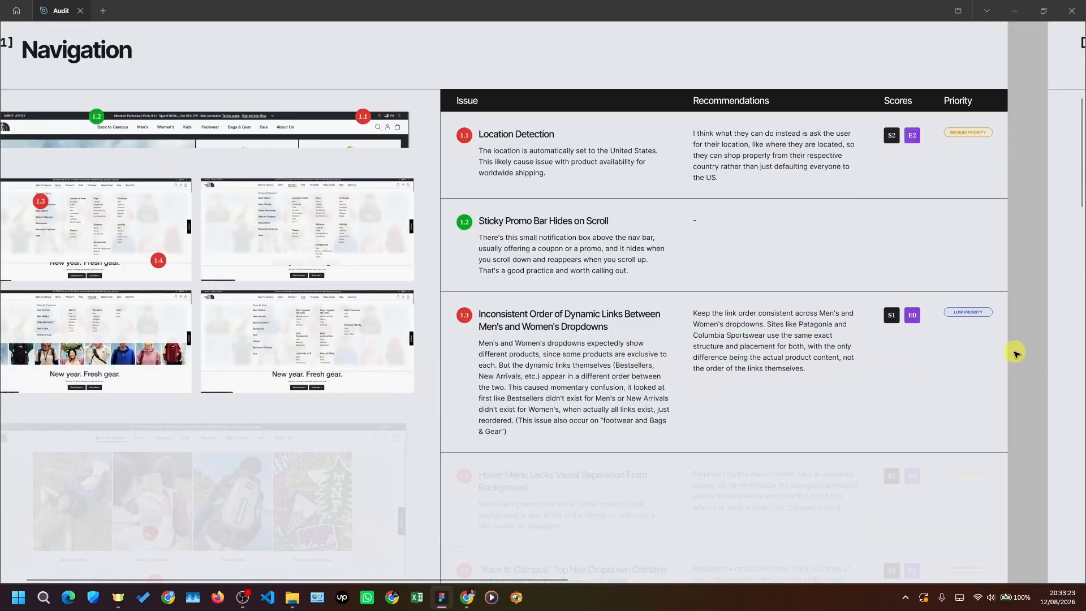
- Set the opacity of issue row 1.4, Hover Menu Lacks Visual Separation From Background, to 100%
scroll(912, 314, "up", 1)
scroll(911, 315, "down", 1)
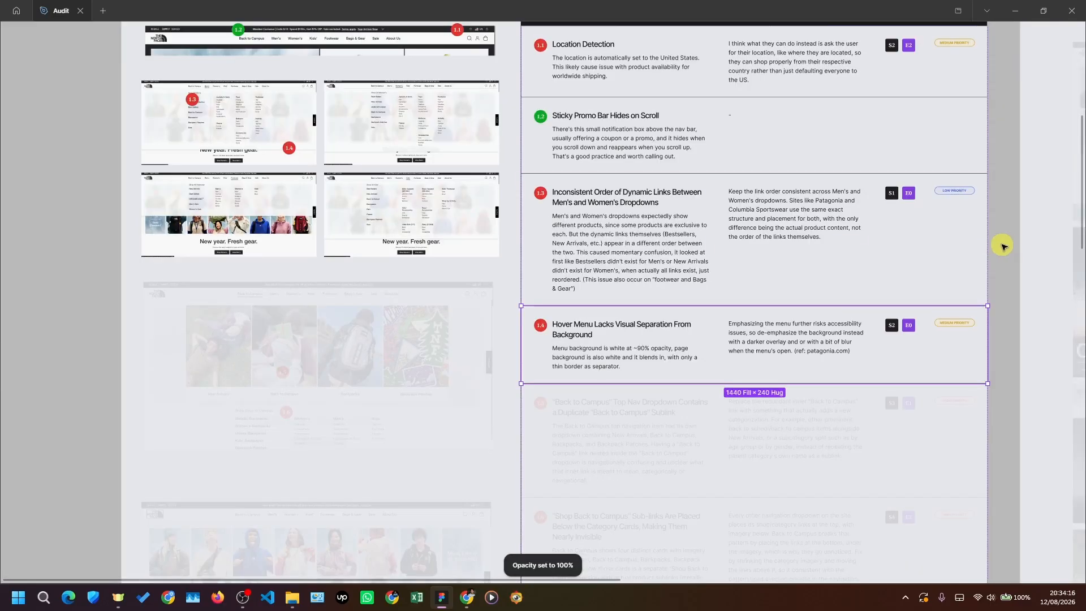
left_click(538, 427)
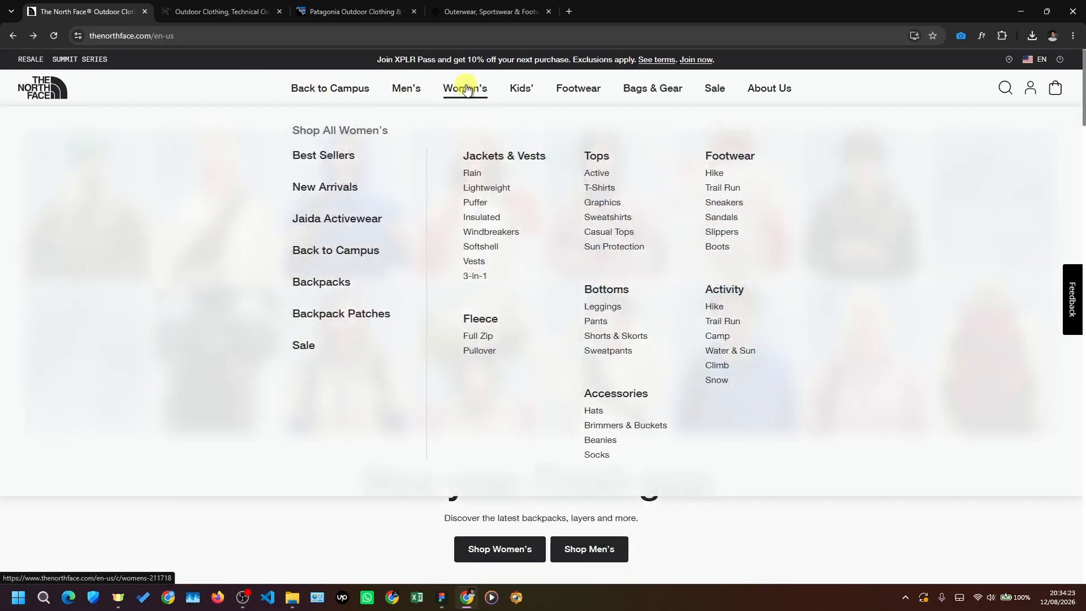
- Switch to the browser and compare how the dropdown menus of The North Face, Arc'teryx and Patagonia separate from the page background
mouse_move(527, 89)
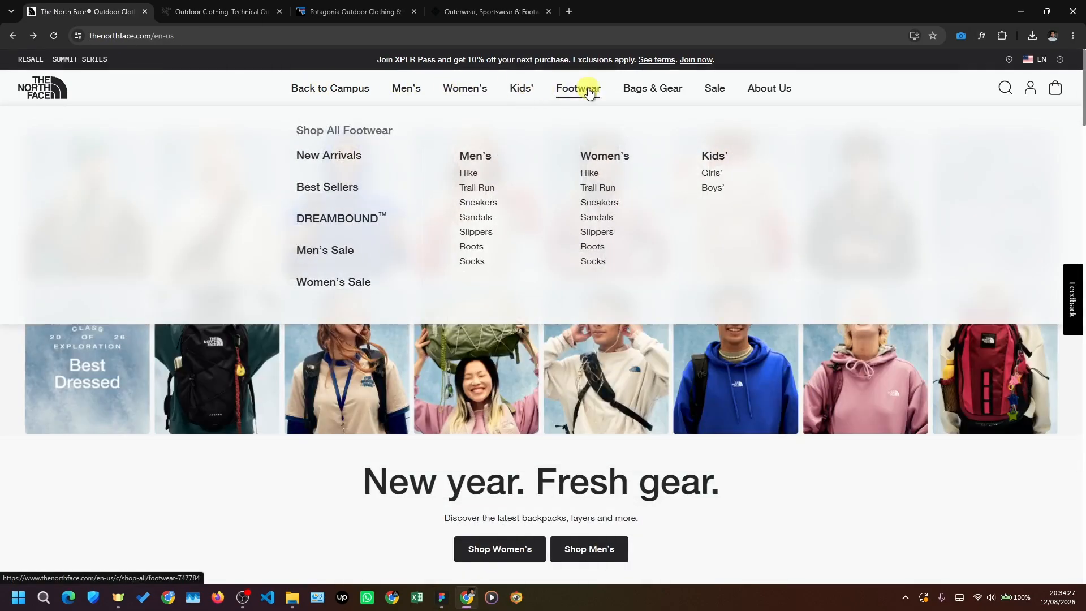
mouse_move(683, 99)
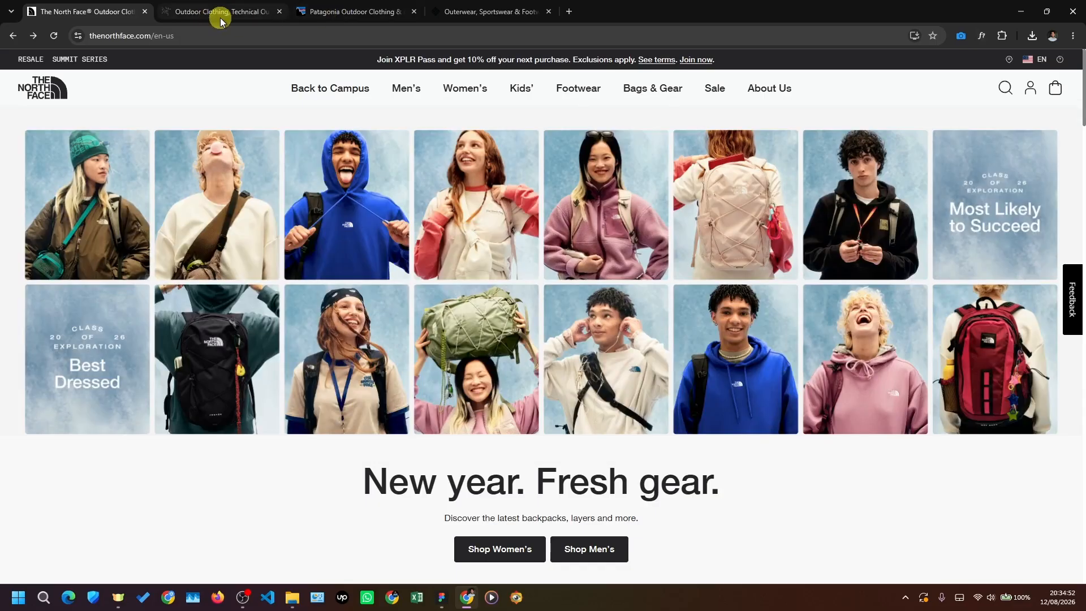
left_click(220, 19)
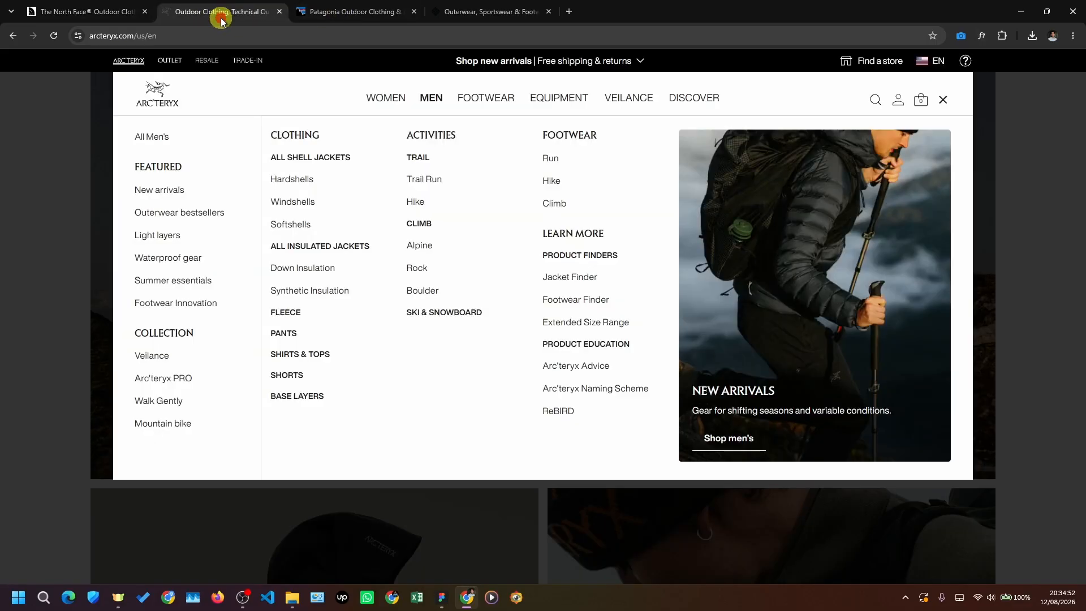
left_click(1049, 306)
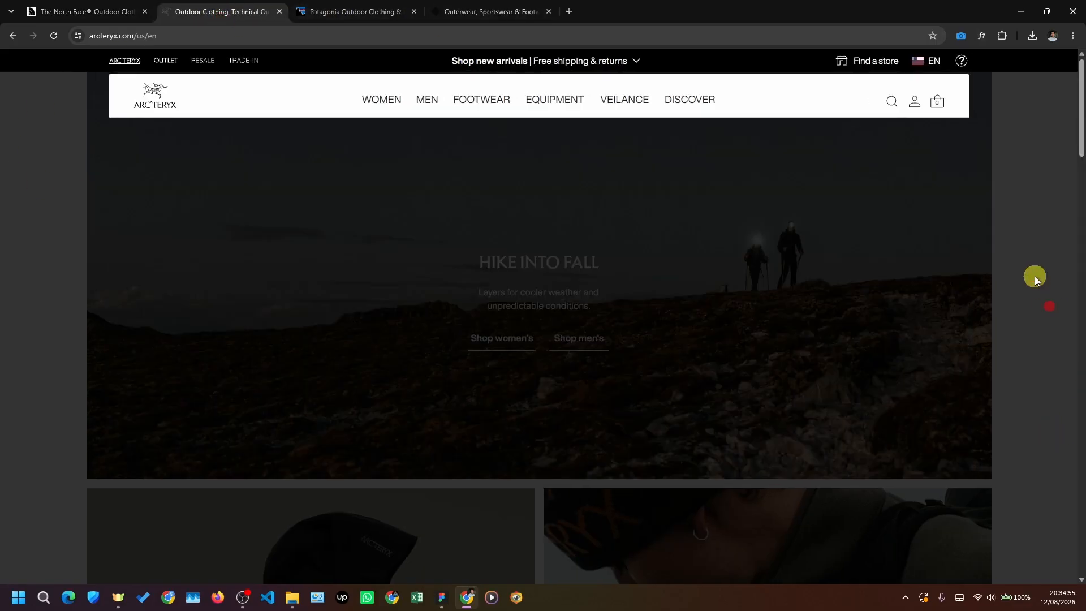
scroll(993, 277, "down", 7)
scroll(265, 191, "up", 5)
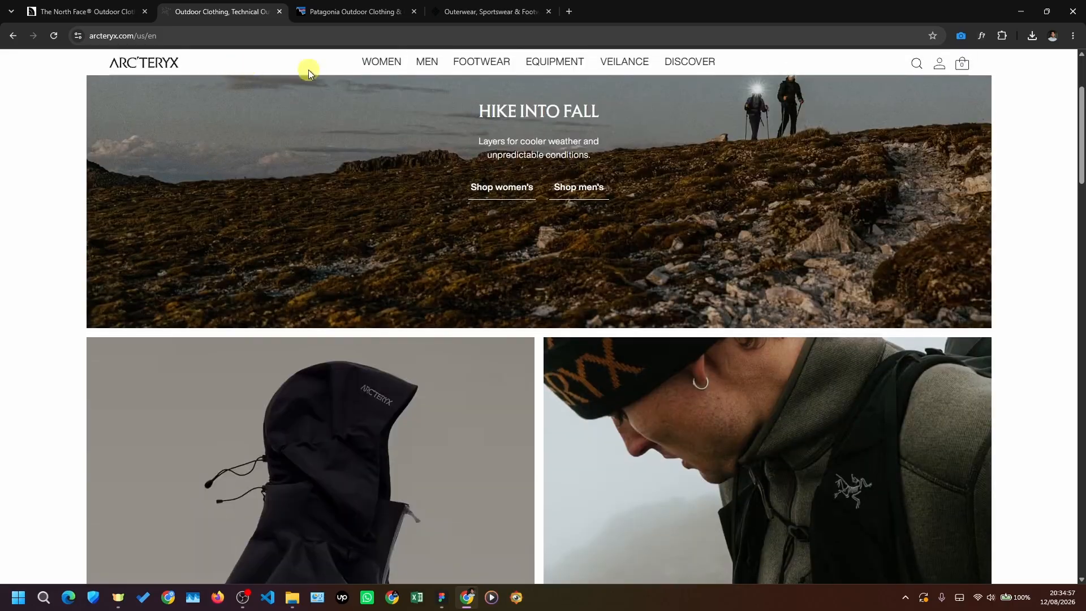
left_click(384, 63)
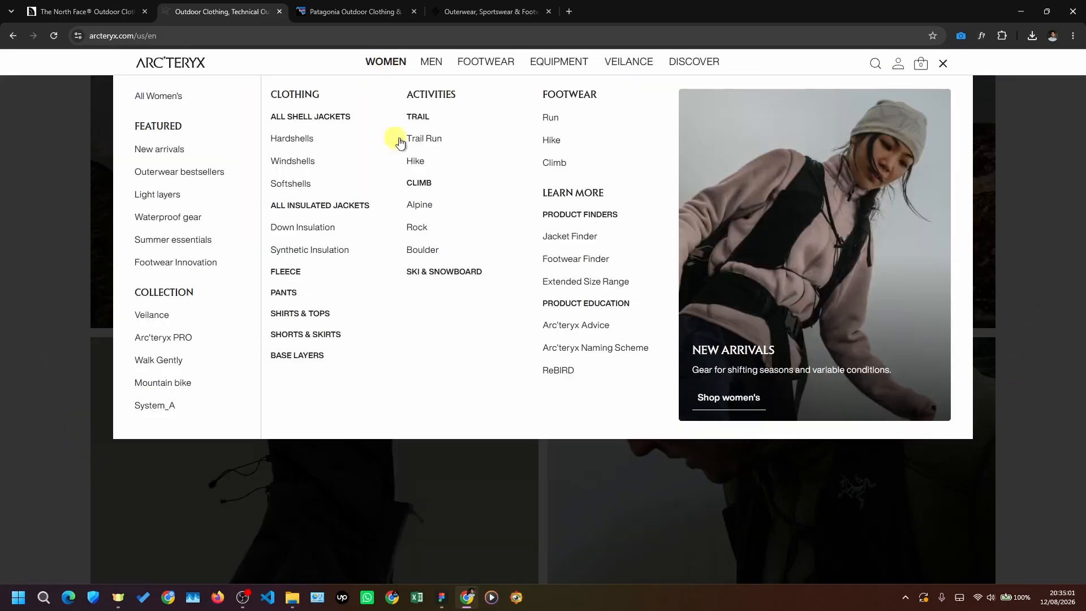
left_click(345, 12)
mouse_move(127, 129)
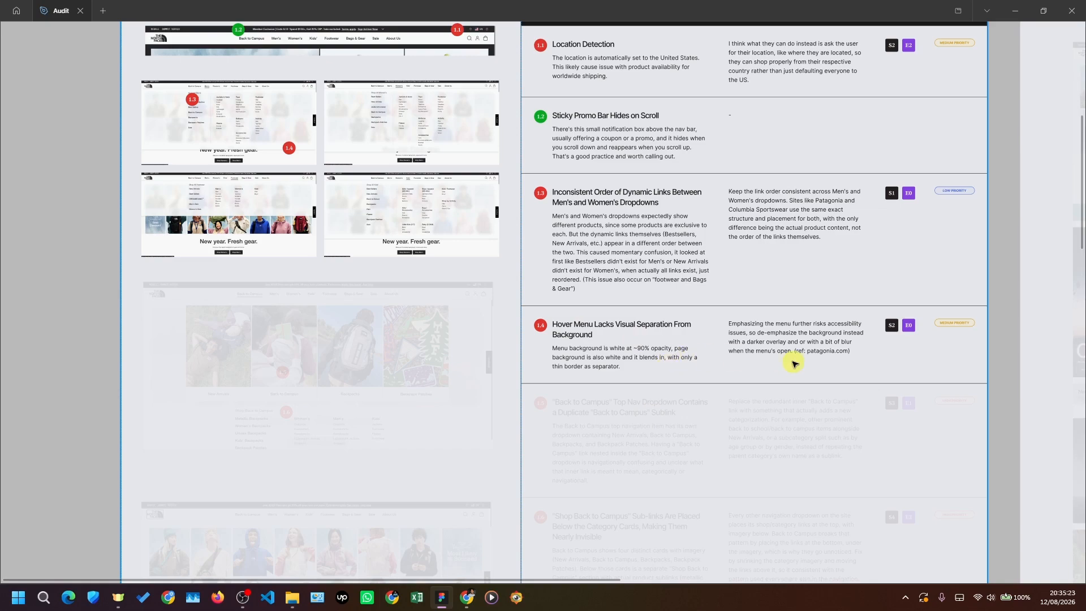
- Switch to Figma and review issue 1.4 on hover menu separation with its marked screenshot, recommendation, scores and priority
scroll(606, 330, "down", 1)
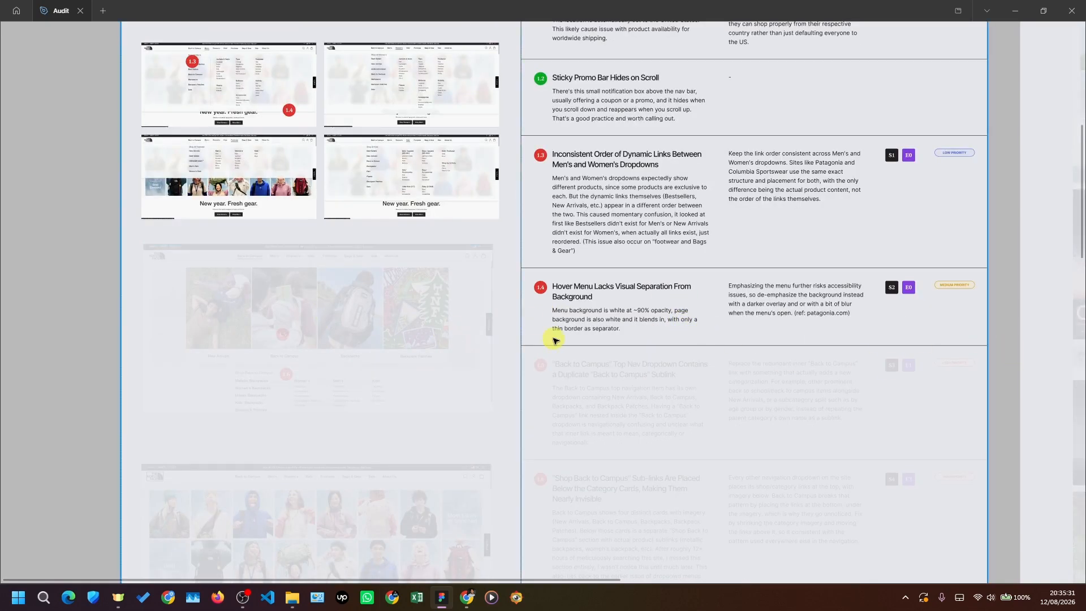
scroll(315, 339, "up", 1)
scroll(310, 151, "down", 1)
scroll(282, 170, "up", 4)
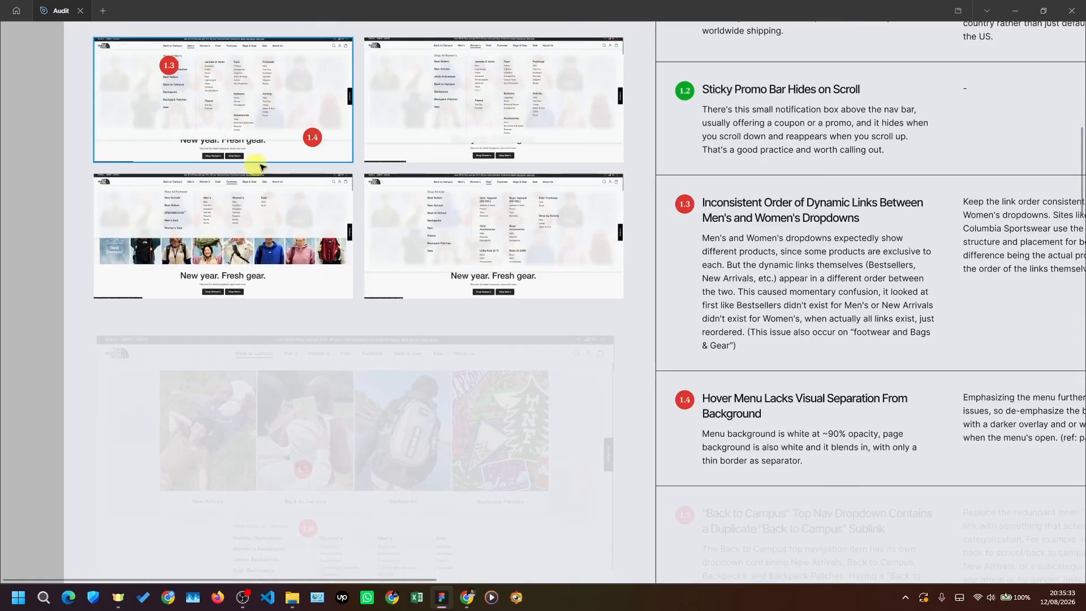
scroll(289, 250, "up", 1)
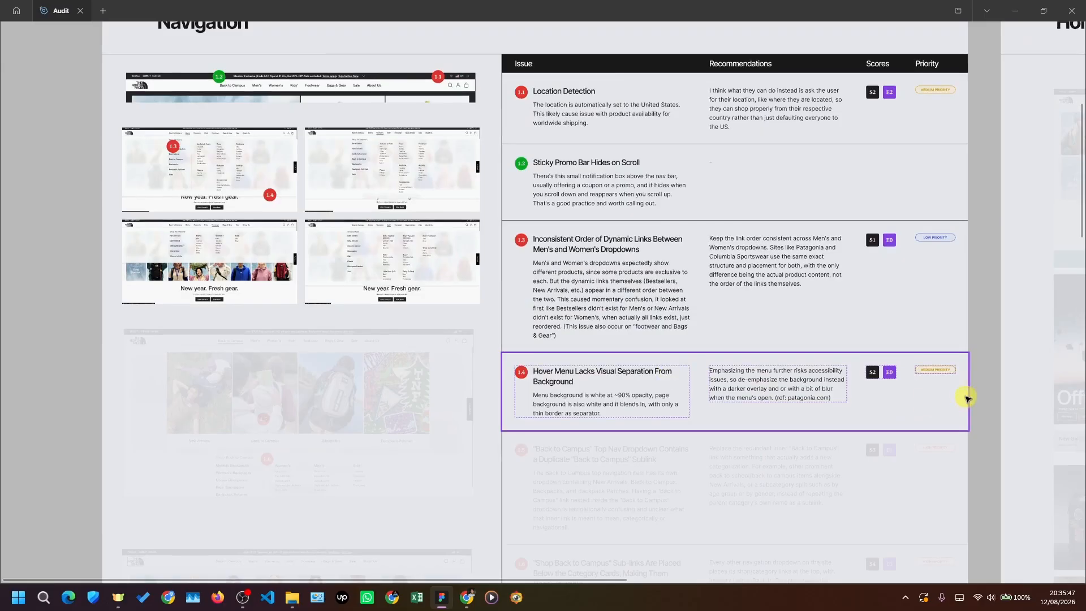
scroll(894, 332, "up", 2)
scroll(1001, 344, "up", 1)
scroll(1001, 375, "down", 1)
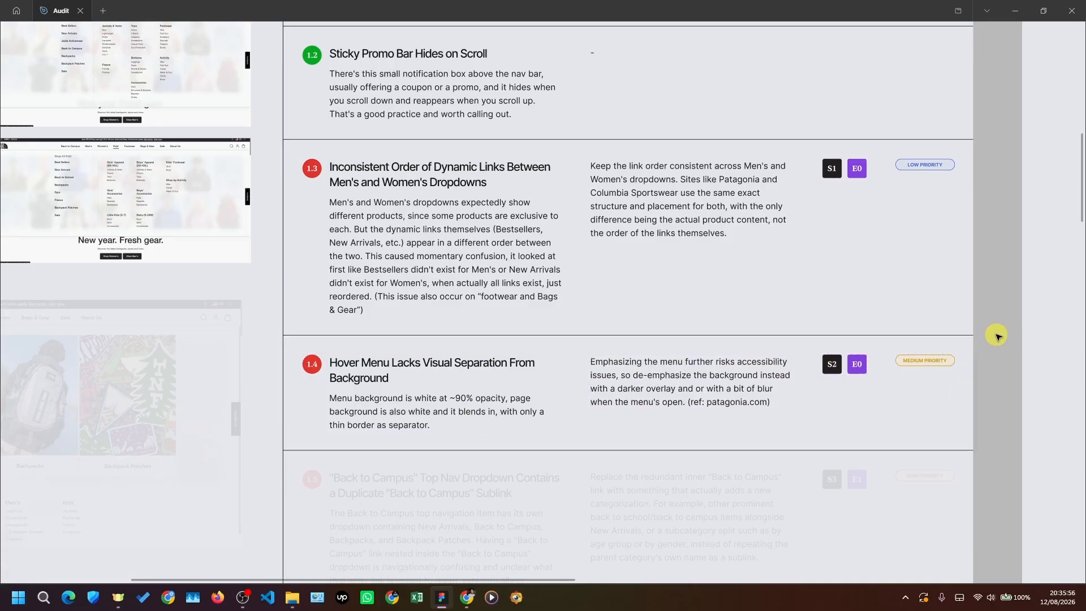
scroll(961, 384, "up", 2)
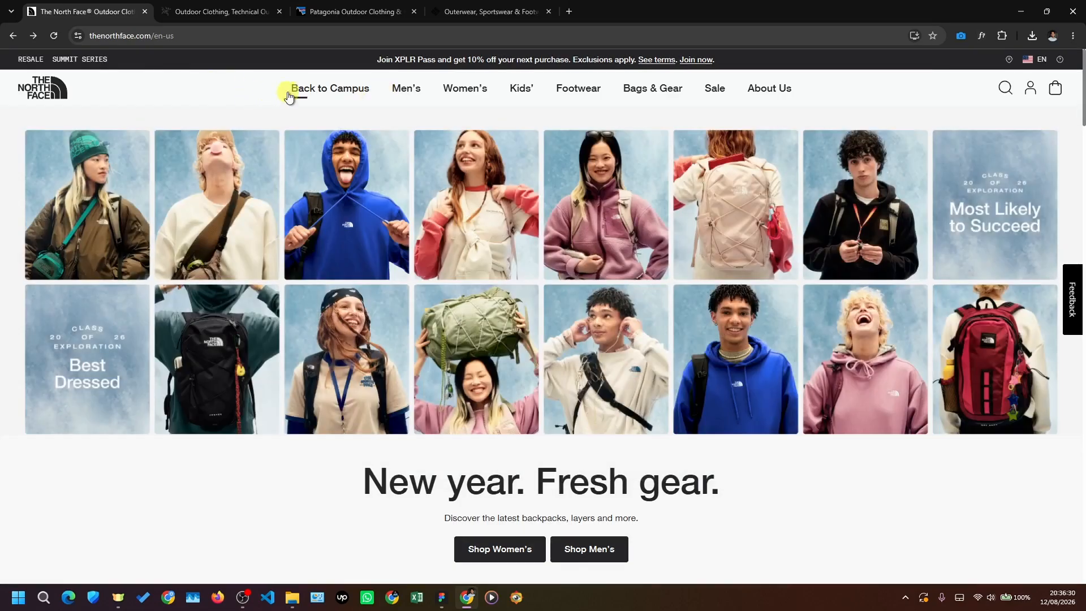
- Inspect The North Face's Back to Campus dropdown and restore full visibility of issue row 1.5 and its dropdown screenshot in Figma
mouse_move(310, 99)
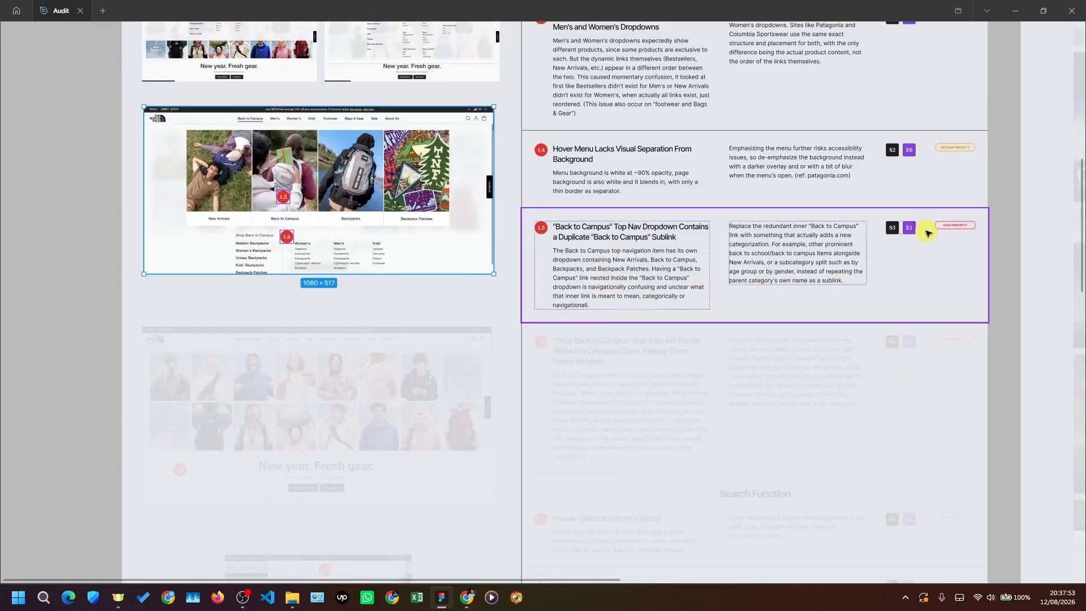
scroll(744, 260, "up", 2)
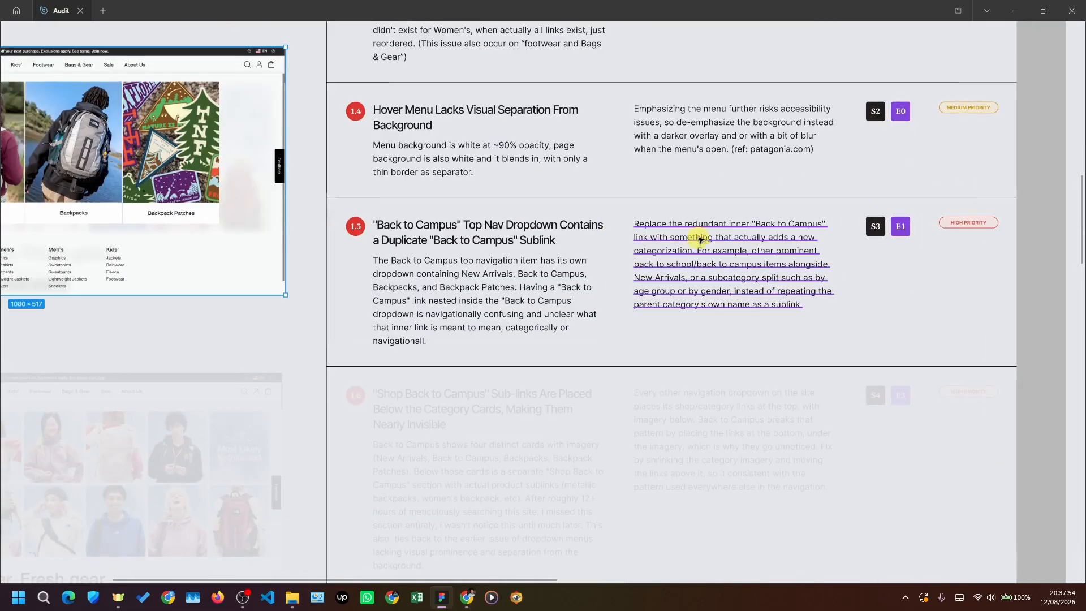
scroll(610, 263, "down", 1)
scroll(588, 272, "right", 1)
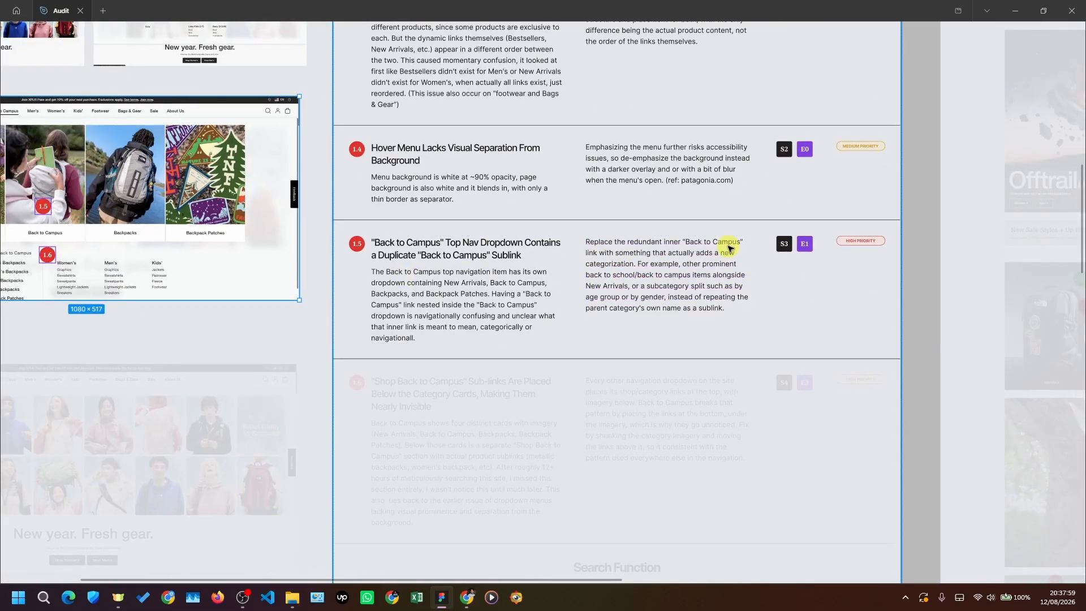
left_click(917, 202)
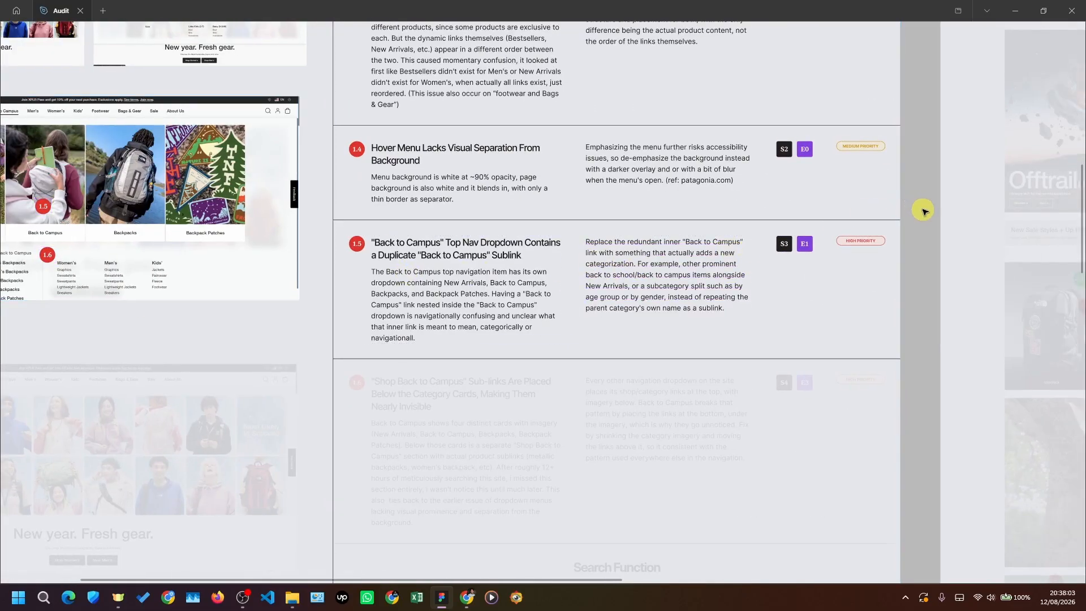
- Recheck the duplicate Back to Campus sublink on the live site and return to issue 1.5's scores in Figma
key("alt+Tab")
mouse_move(335, 87)
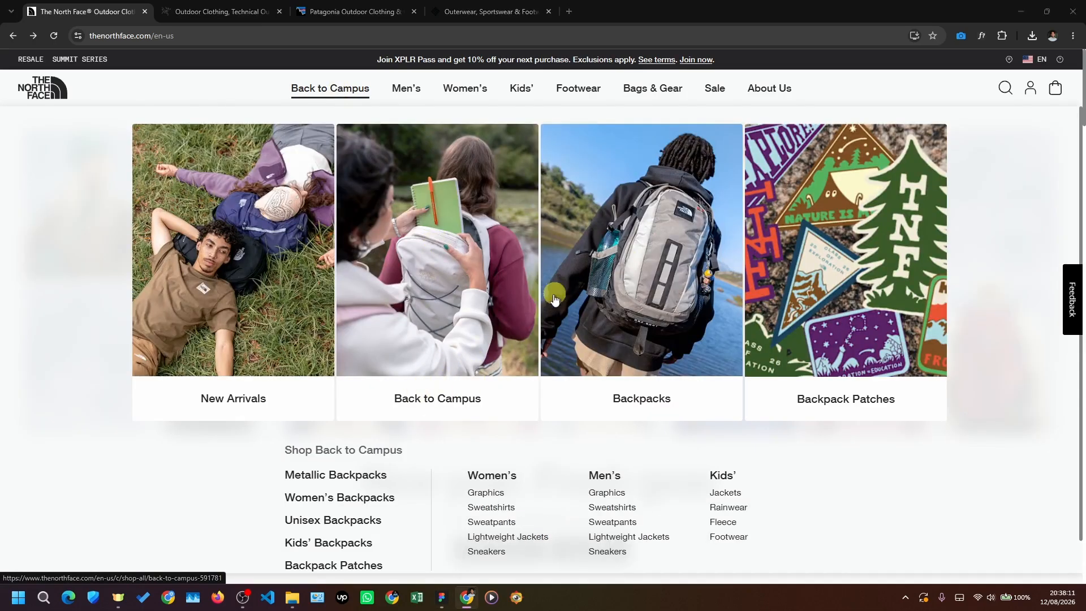
key("alt+Tab")
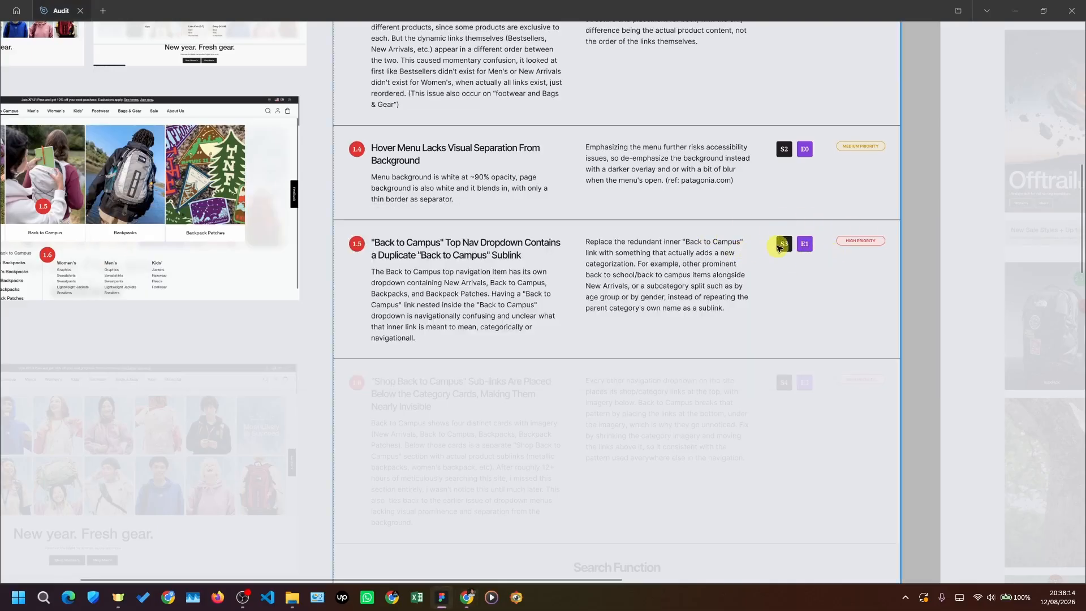
scroll(899, 265, "down", 1)
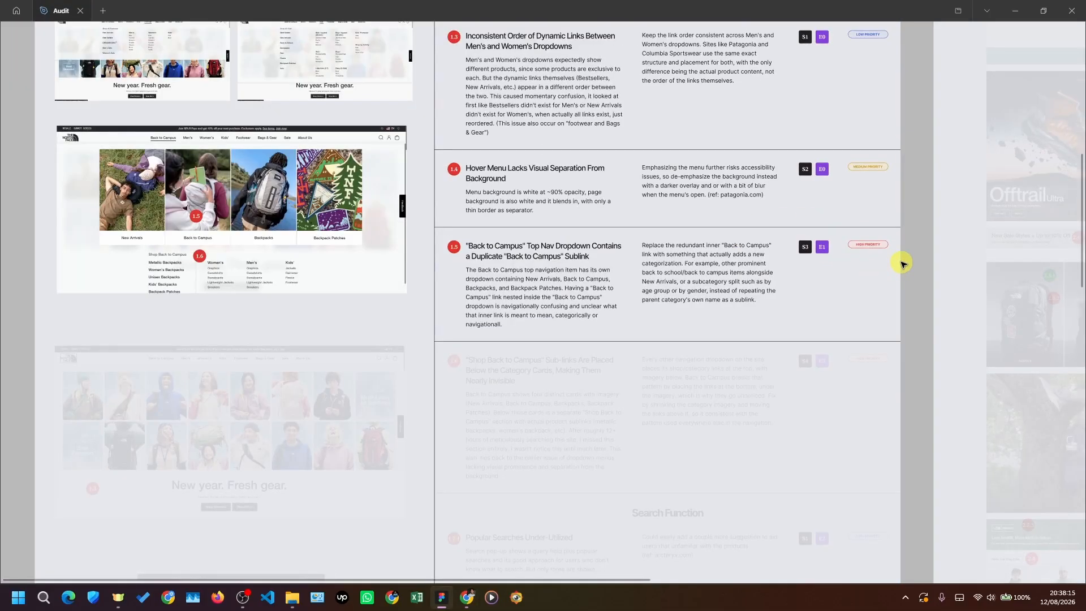
- Restore issue row 1.6 on the Shop Back to Campus sub-links to 100% opacity and switch to the browser
left_click(897, 346)
key("0")
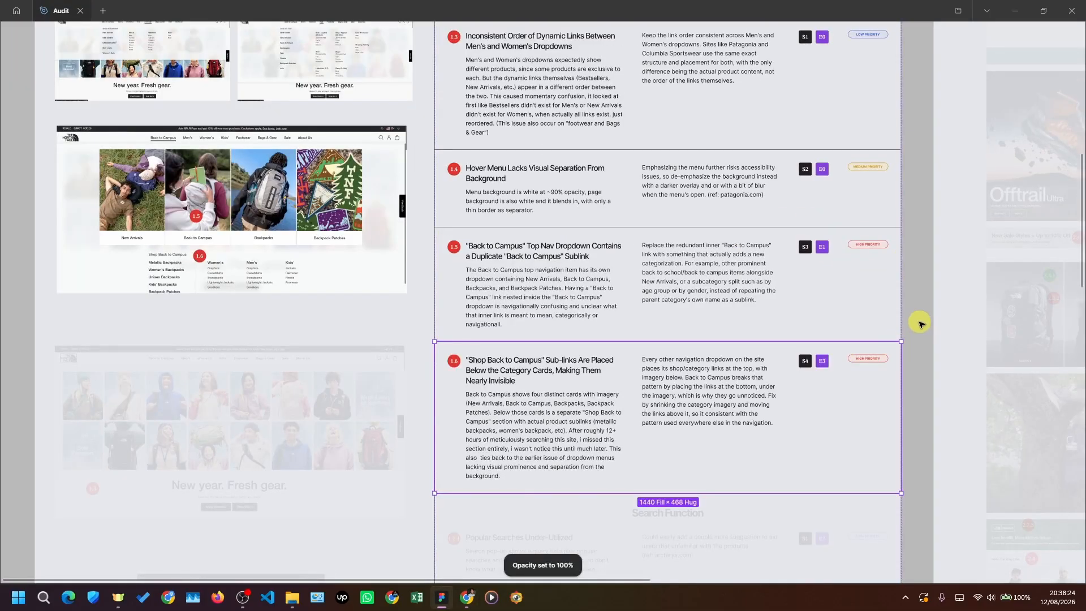
key("alt+Tab")
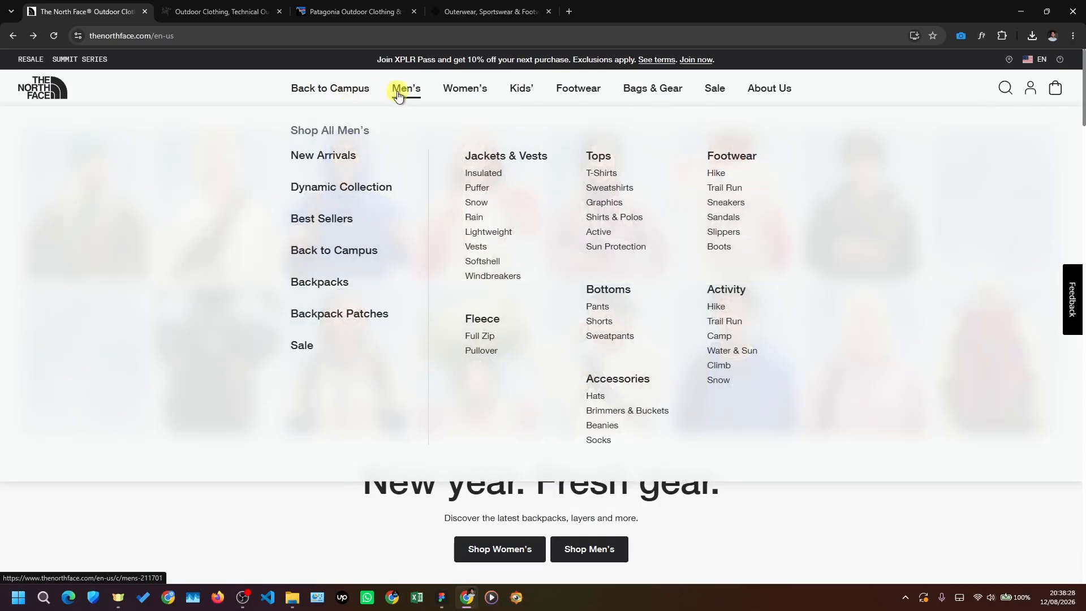
- Open The North Face's Back to Campus dropdown and highlight the Shop Back to Campus sub-links beneath the category cards
mouse_move(300, 94)
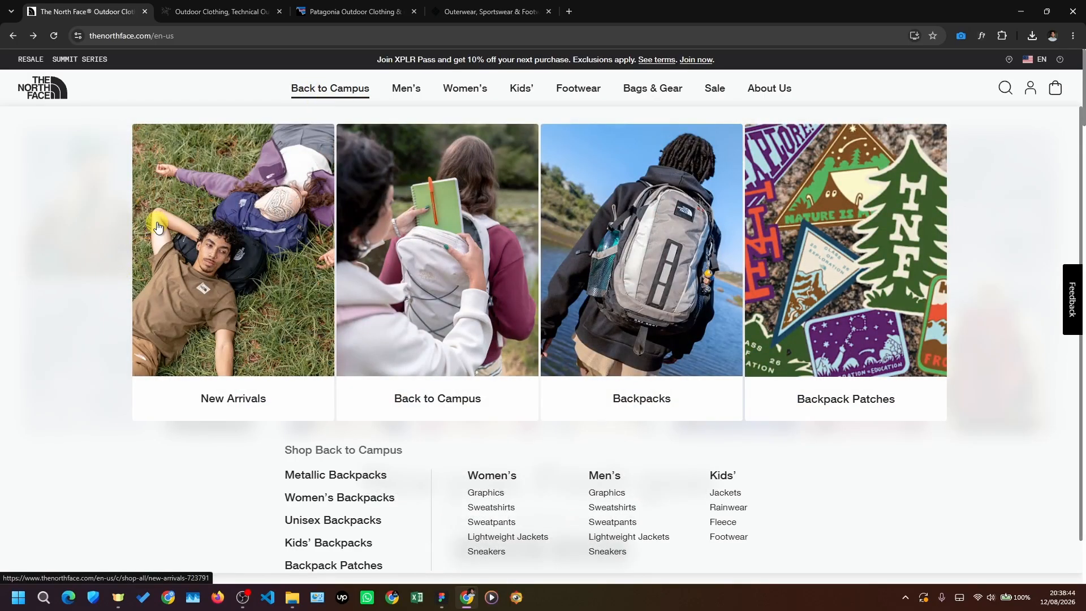
left_click_drag(276, 443, 634, 450)
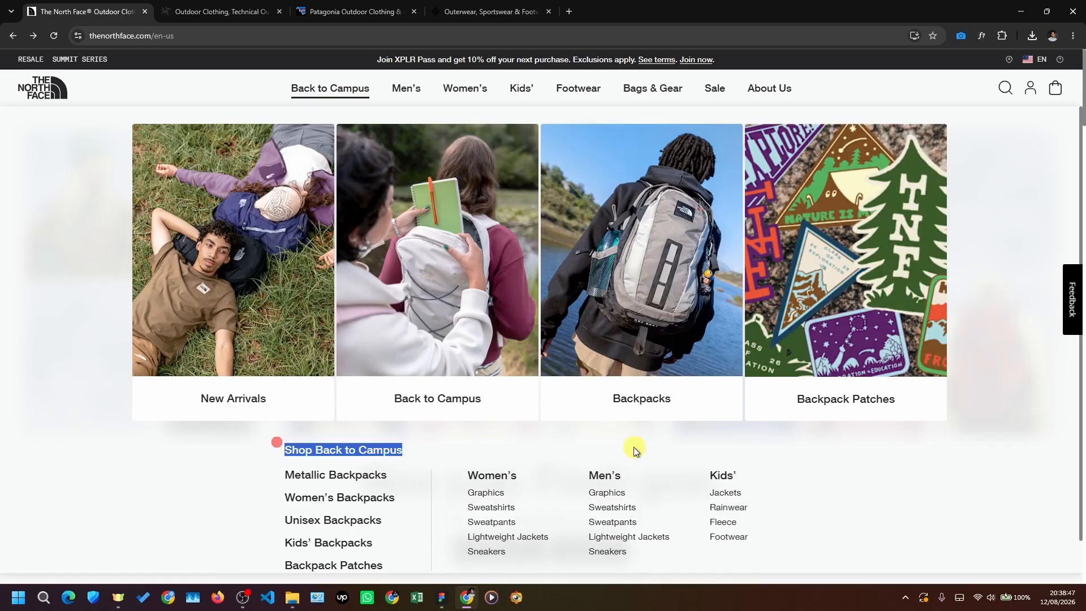
left_click_drag(804, 475, 810, 544)
left_click(810, 495)
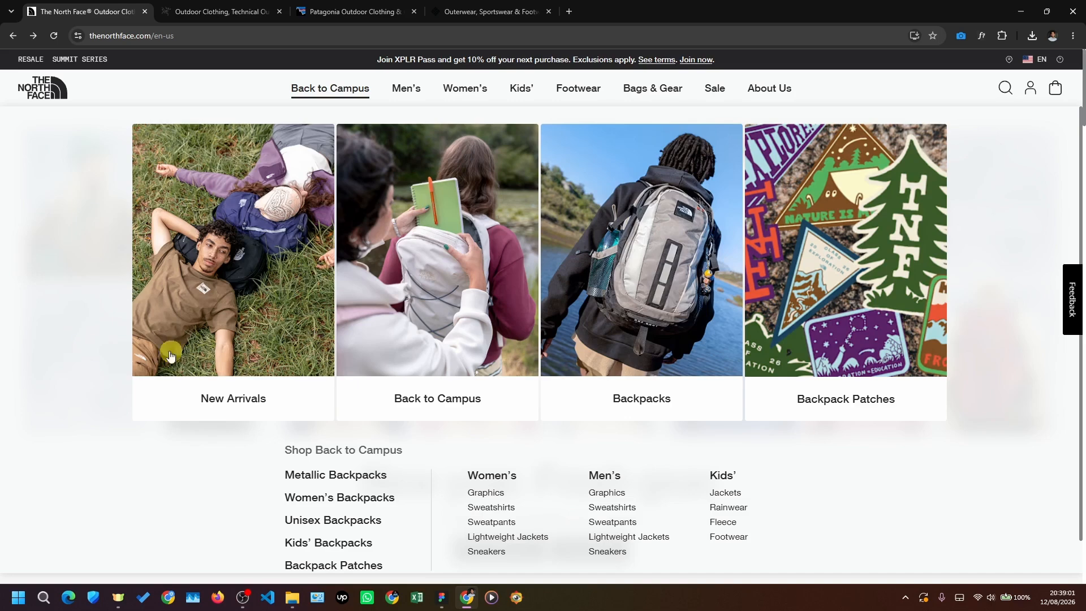
scroll(249, 459, "down", 1)
scroll(249, 459, "up", 1)
left_click_drag(293, 444, 763, 545)
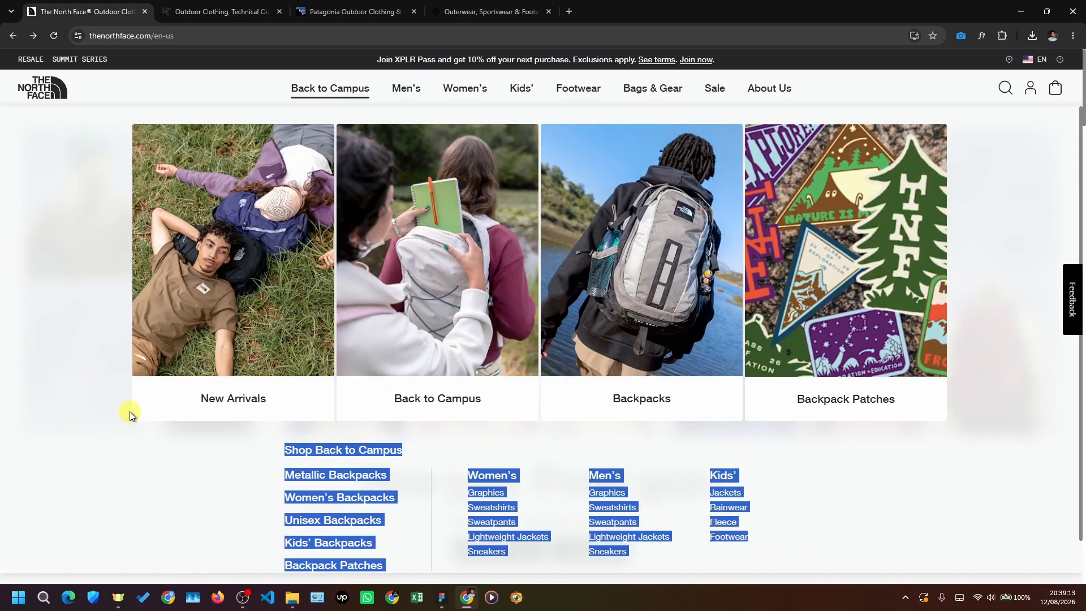
left_click(198, 443)
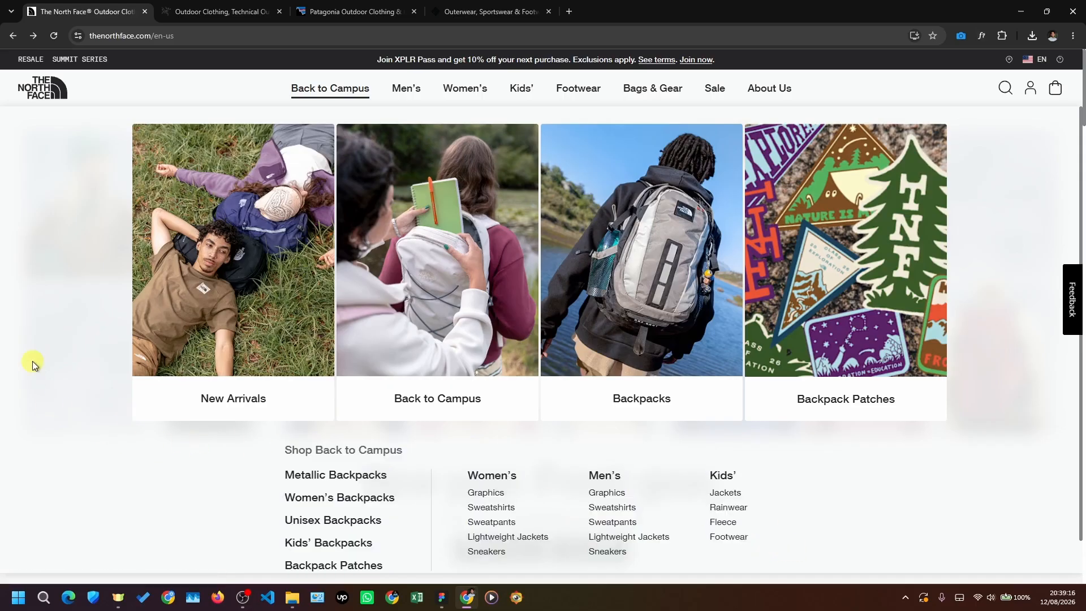
- Highlight the category image cards in the Back to Campus dropdown and compare their placement with the Men's dropdown
left_click_drag(116, 117, 993, 352)
left_click(995, 348)
left_click(99, 371)
mouse_move(410, 92)
mouse_move(350, 91)
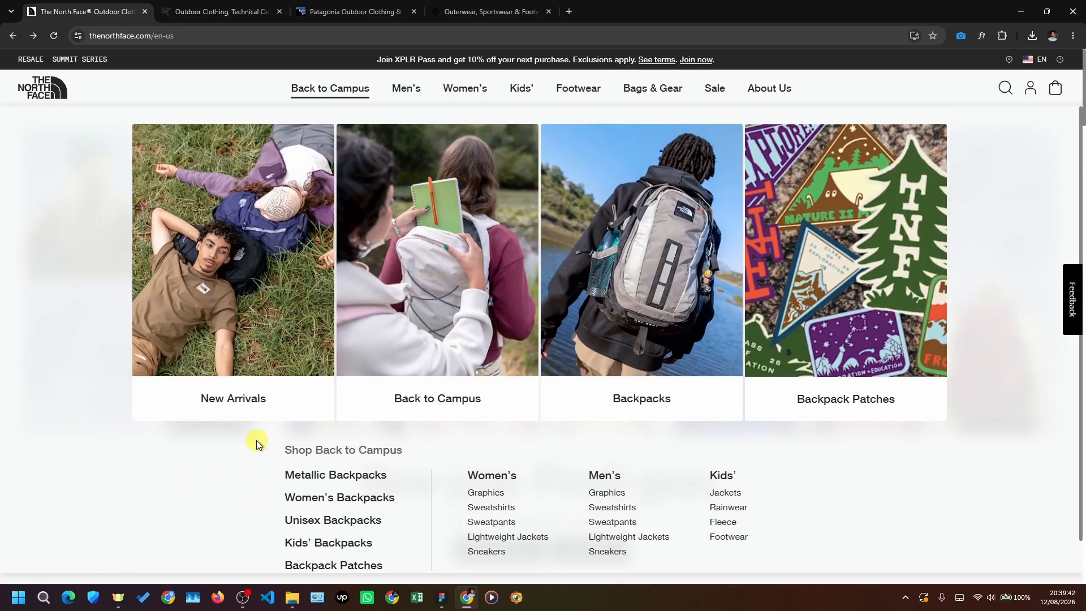
- Highlight the Shop Back to Campus heading and its link columns again to examine their prominence against the cards
left_click_drag(256, 440, 405, 463)
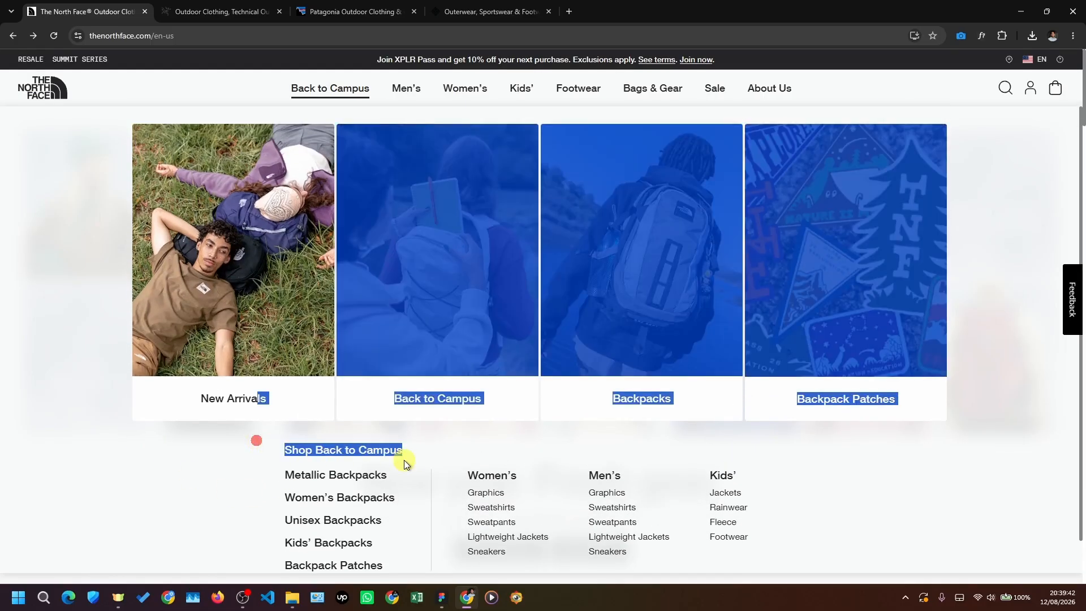
left_click(210, 452)
left_click_drag(276, 453, 789, 544)
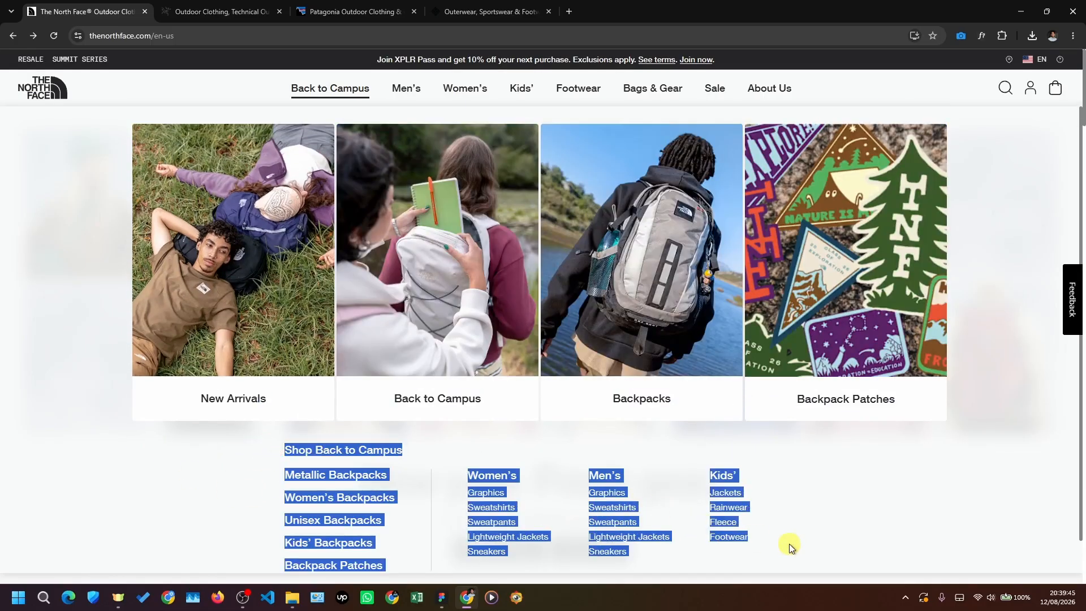
left_click(58, 358)
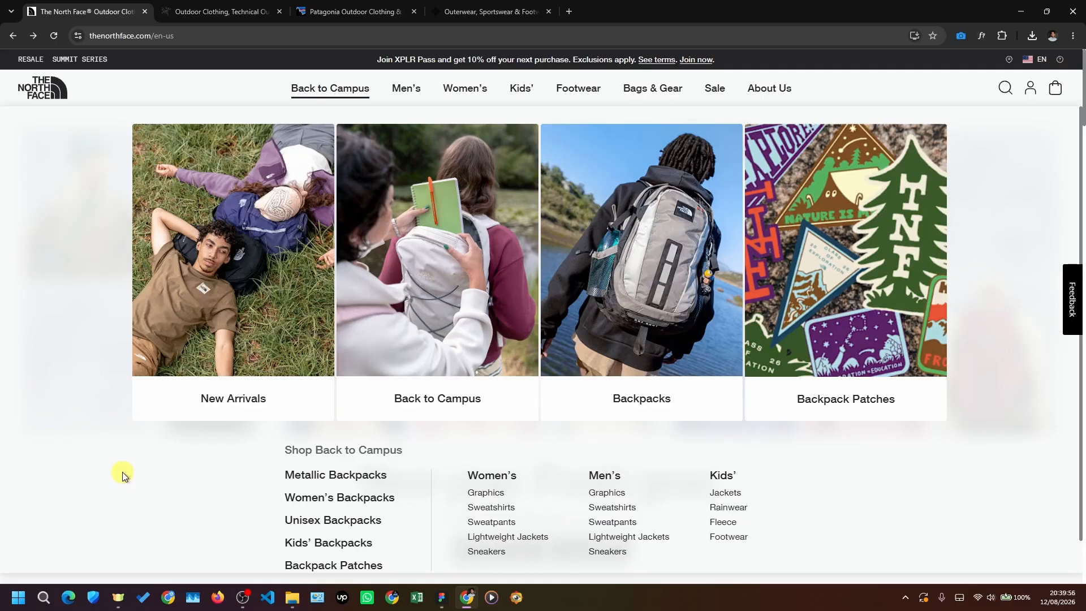
left_click_drag(242, 453, 788, 537)
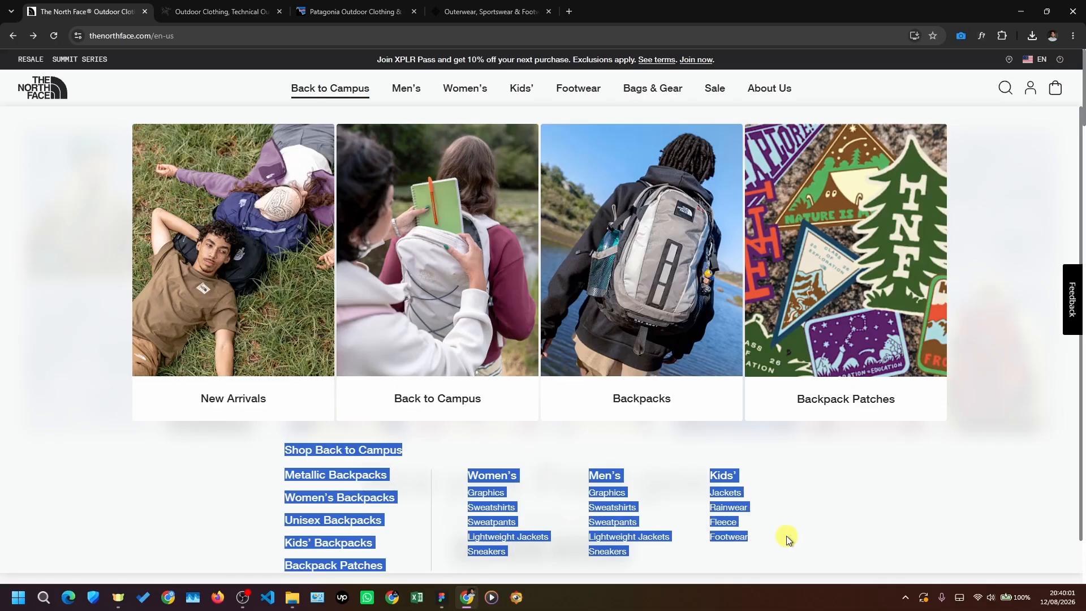
left_click(105, 458)
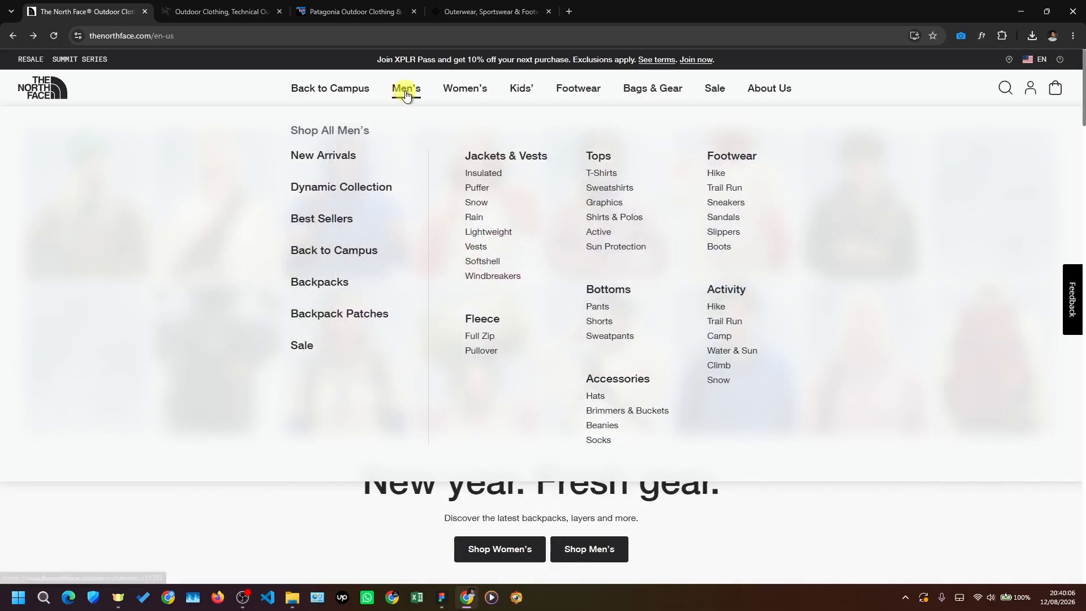
- Compare where the shop links sit in the Women's, Men's, Back to Campus, Footwear and Kids' dropdowns
mouse_move(460, 89)
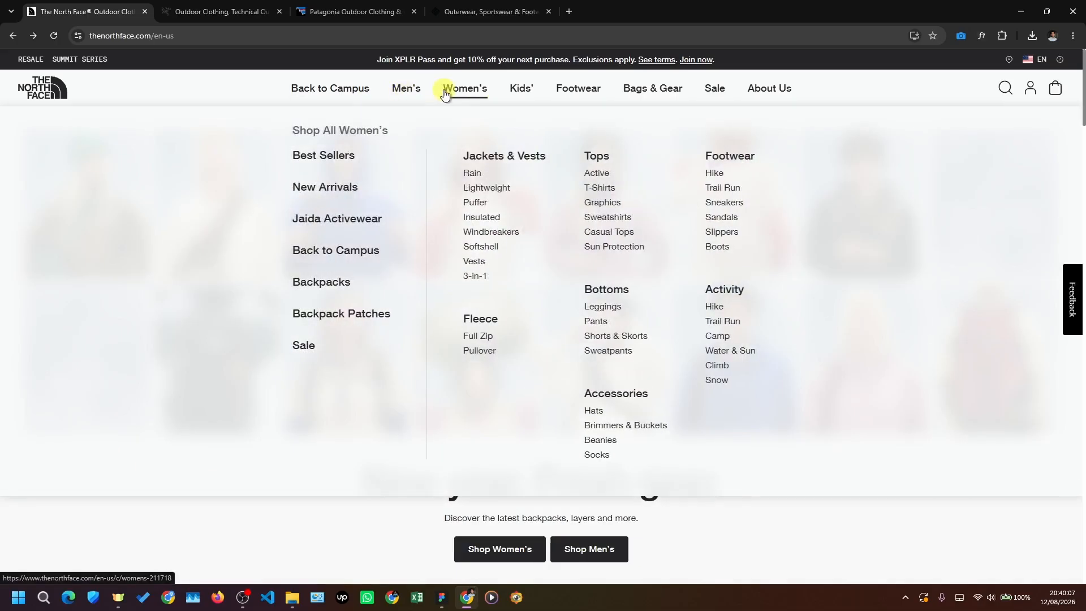
mouse_move(397, 87)
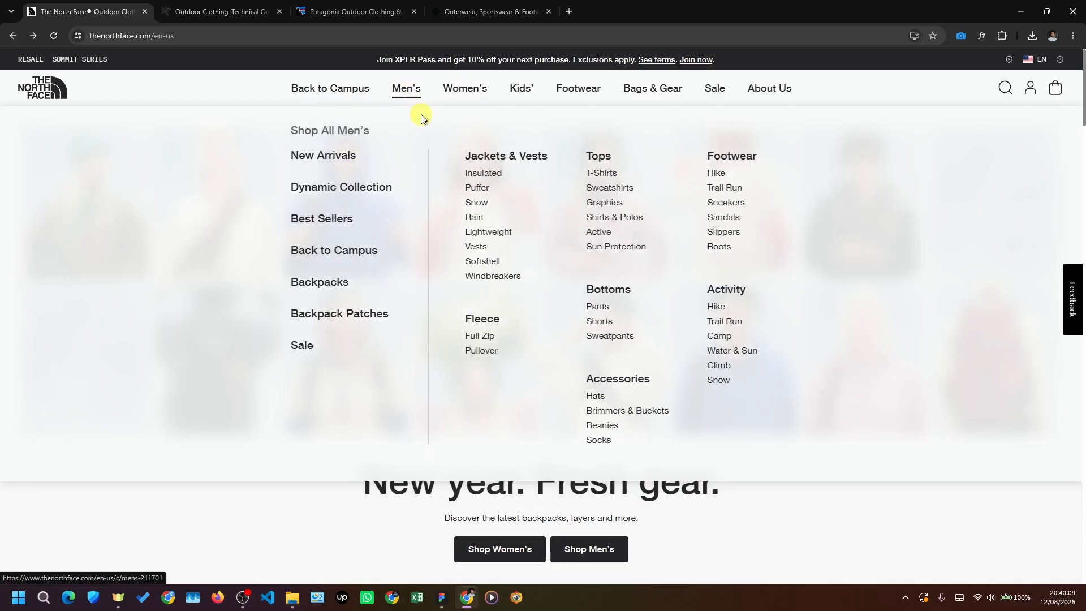
left_click_drag(410, 133, 351, 123)
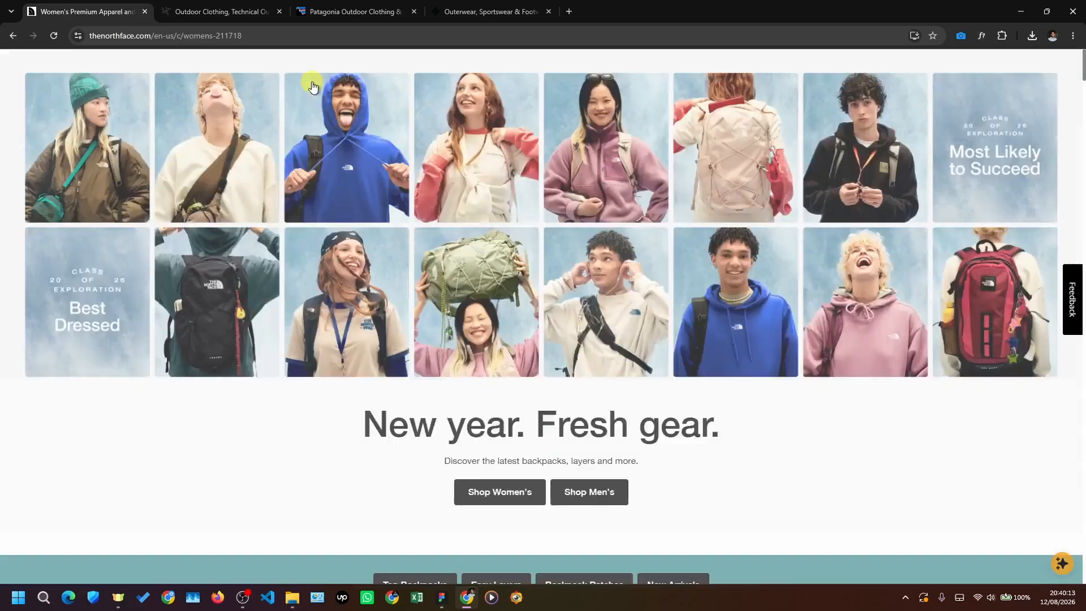
mouse_move(330, 93)
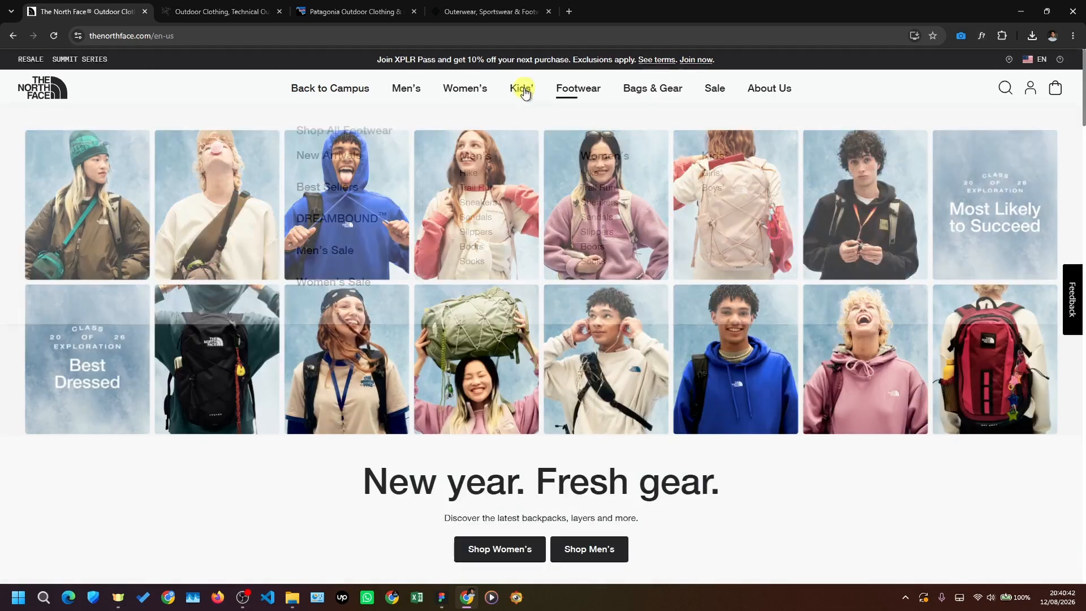
mouse_move(484, 88)
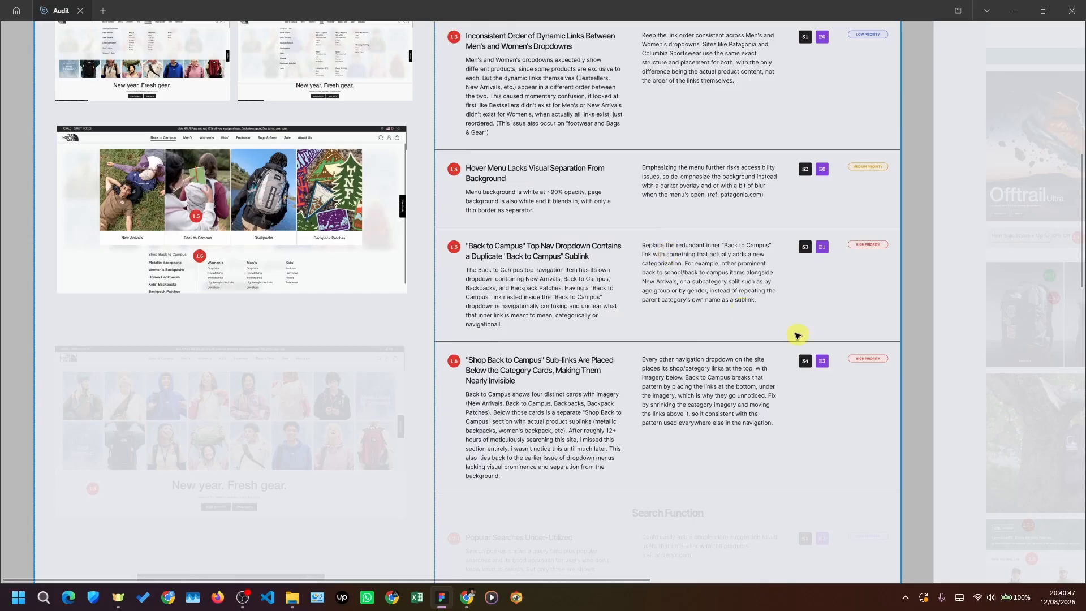
- Review issue 1.6's description, recommendation, severity and effort scores and priority in Figma
scroll(794, 339, "down", 3)
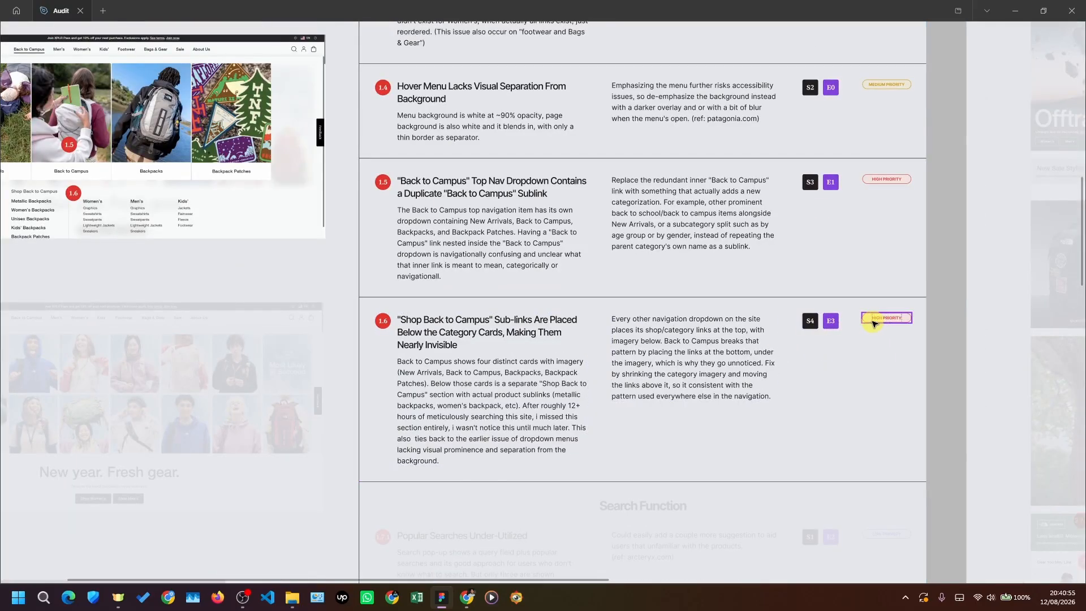
scroll(905, 371, "down", 3)
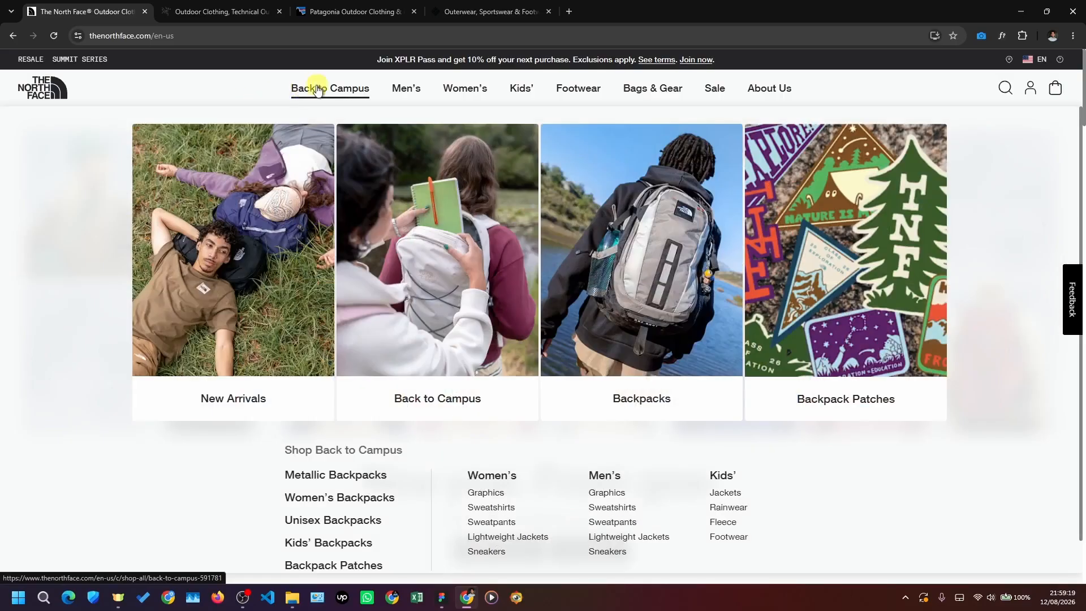
- Open The North Face's search pop-up on the live site to examine its suggestions, and switch windows to the audit
mouse_move(474, 89)
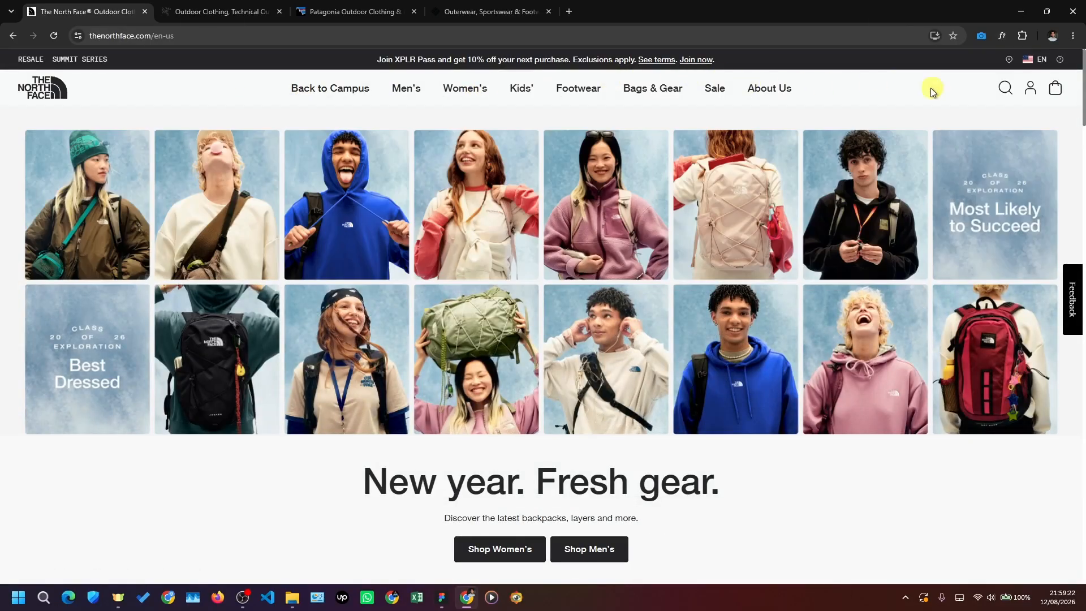
left_click(1005, 88)
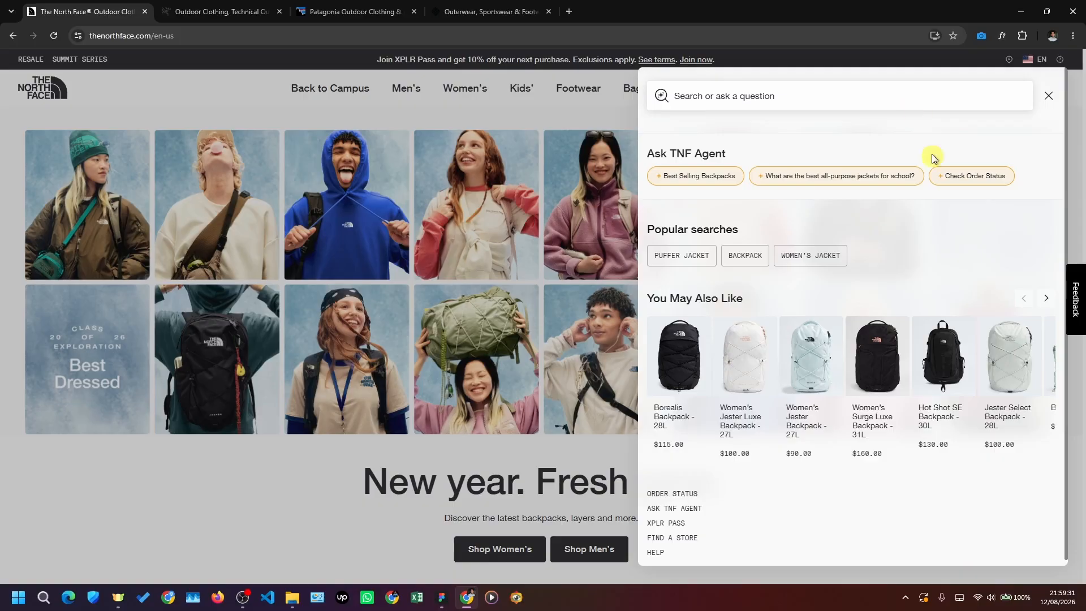
key("alt+Tab")
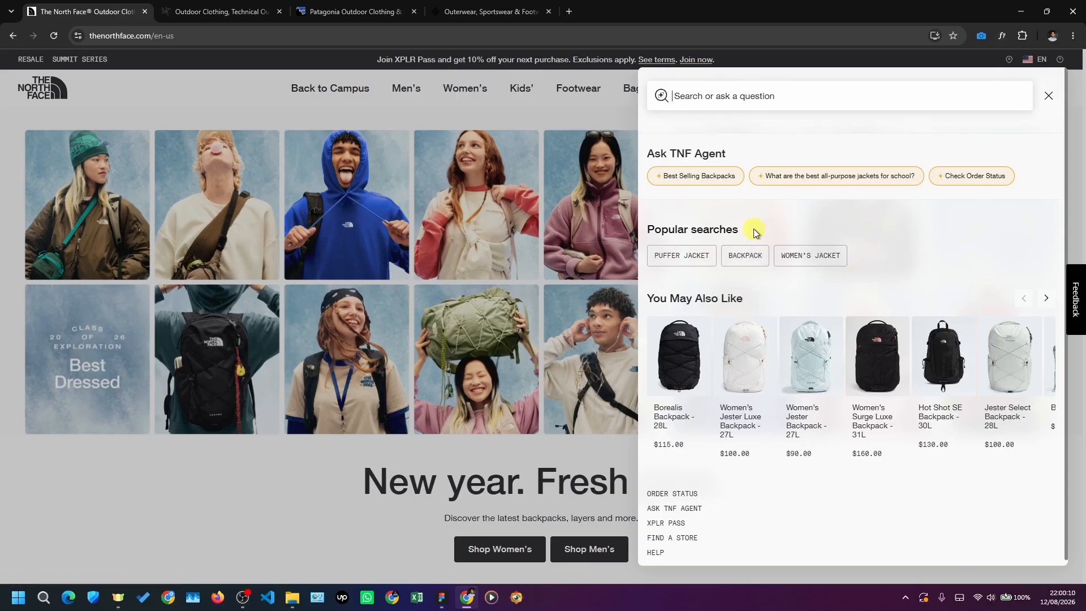
- Compare The North Face's popular searches with the search suggestions on the Arc'teryx, Patagonia and Columbia sites
left_click(192, 17)
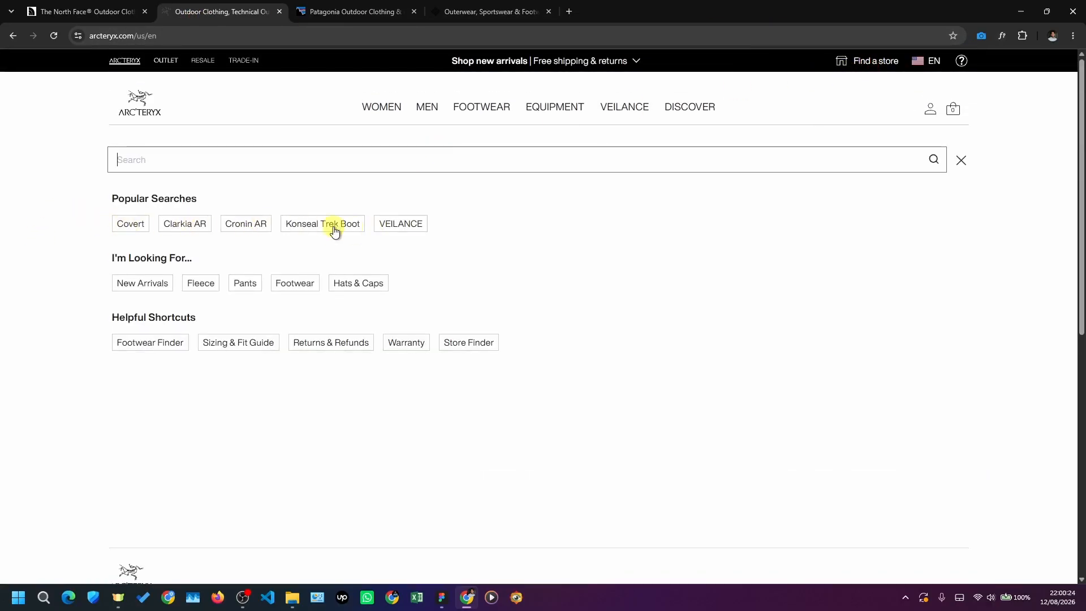
left_click(348, 12)
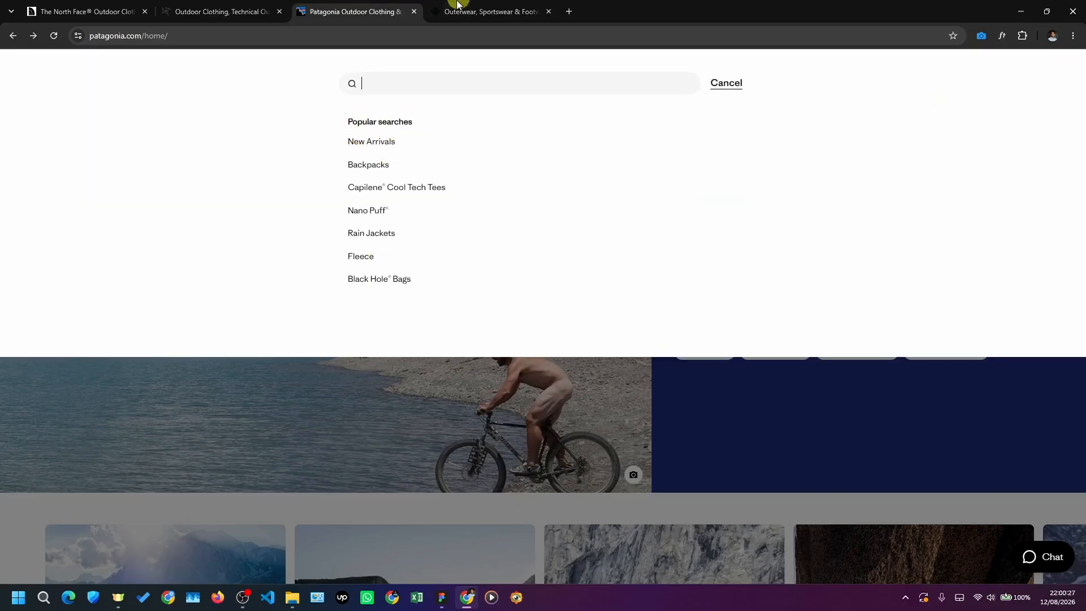
left_click(475, 10)
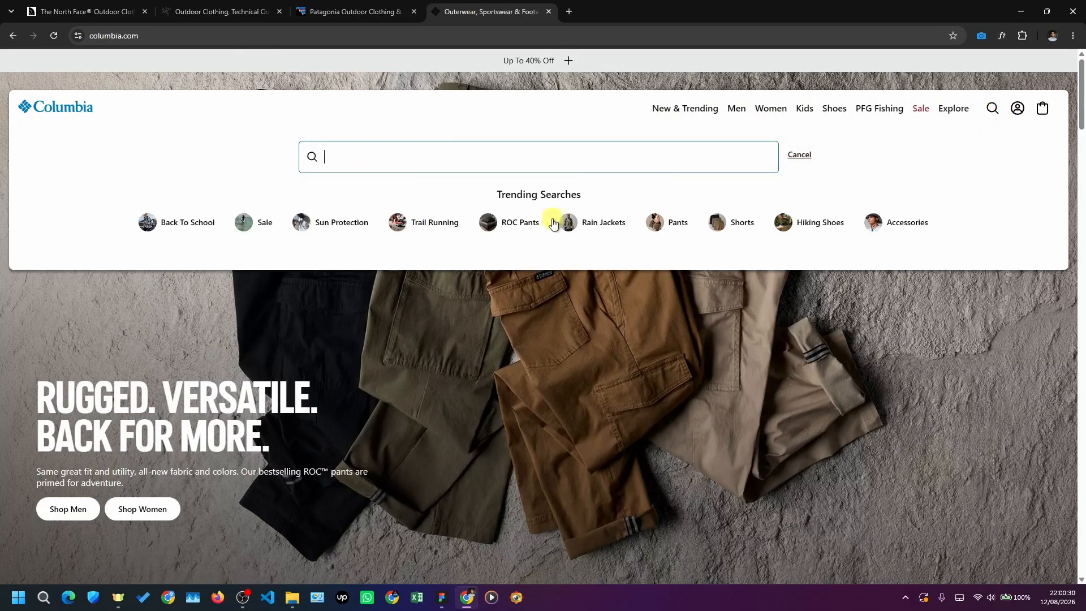
left_click(79, 16)
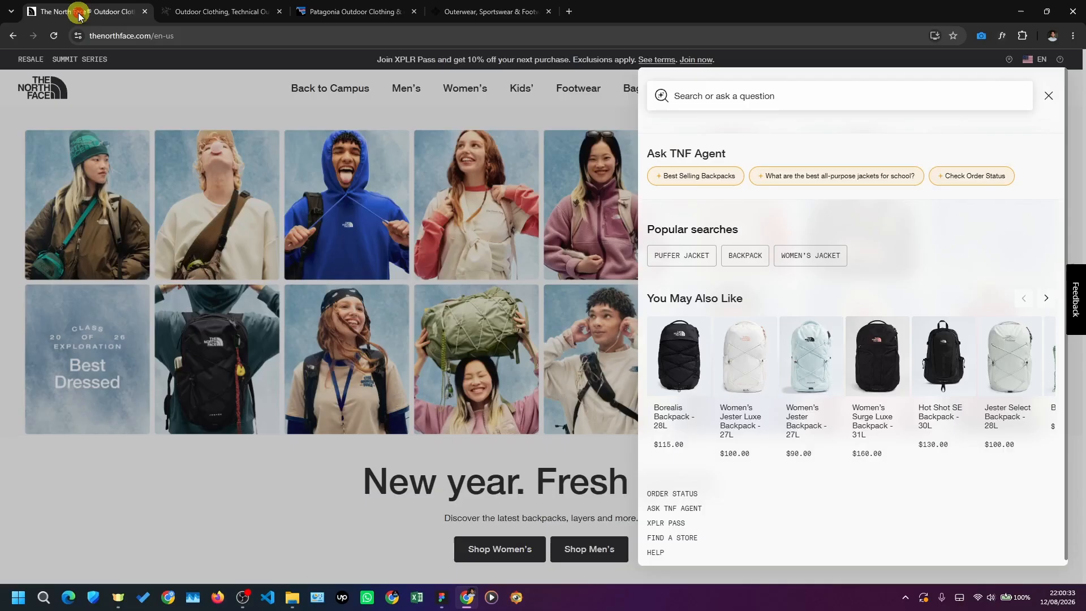
left_click(450, 11)
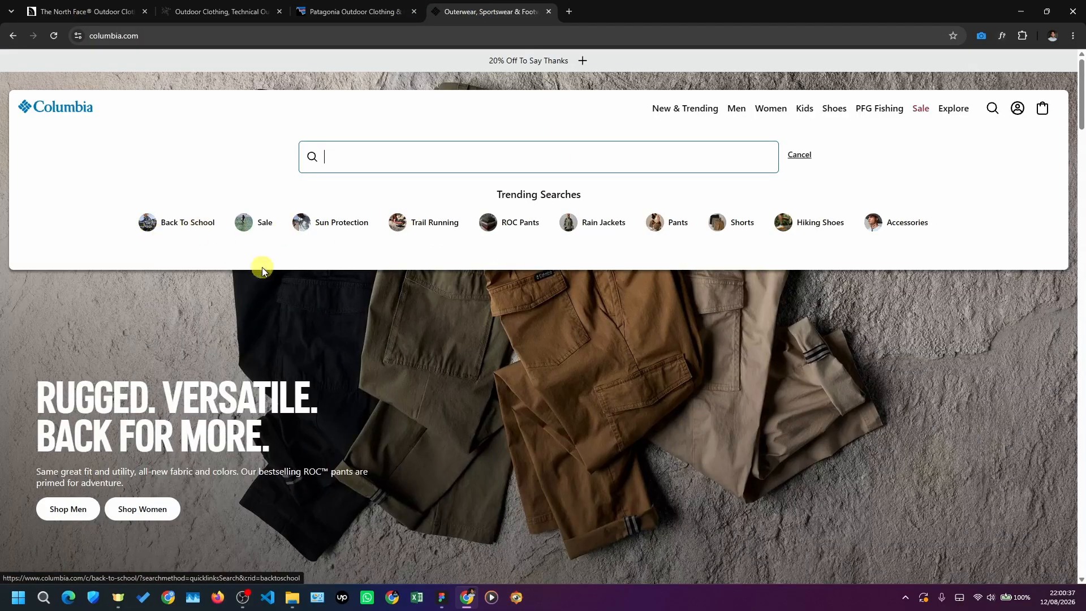
left_click(82, 23)
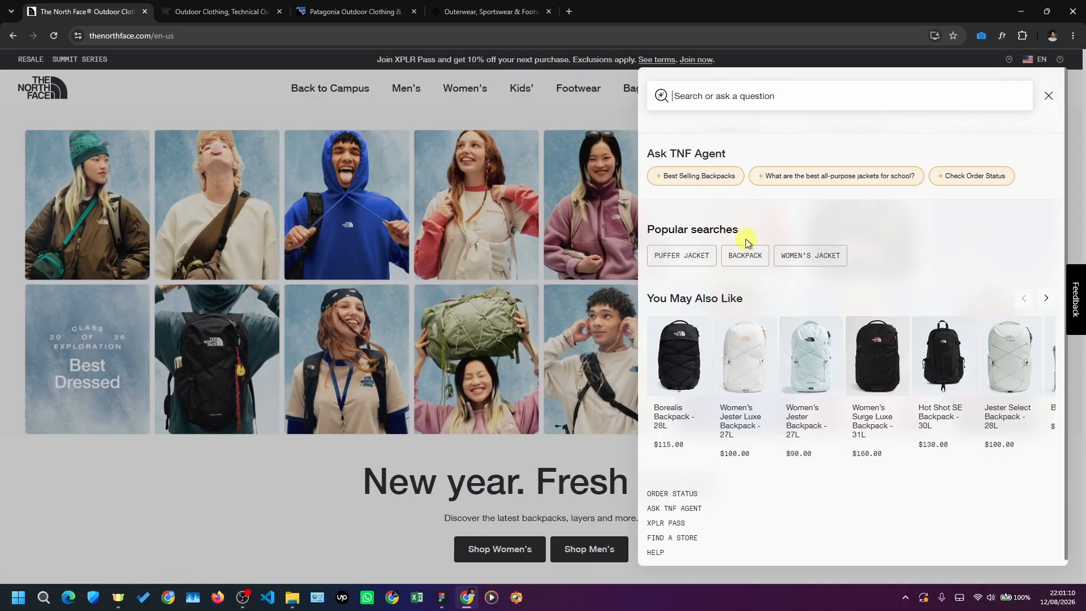
- Switch to Figma and restore issue row 1.7.1 and the Search Function heading to 100% opacity
key("alt+Tab")
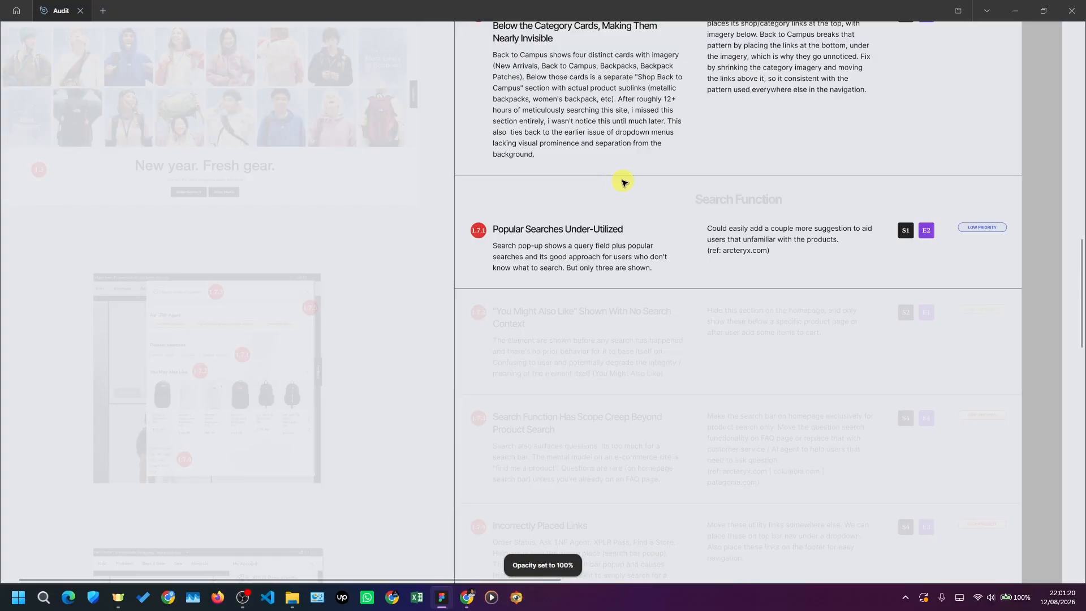
left_click(717, 201)
scroll(717, 201, "down", 3)
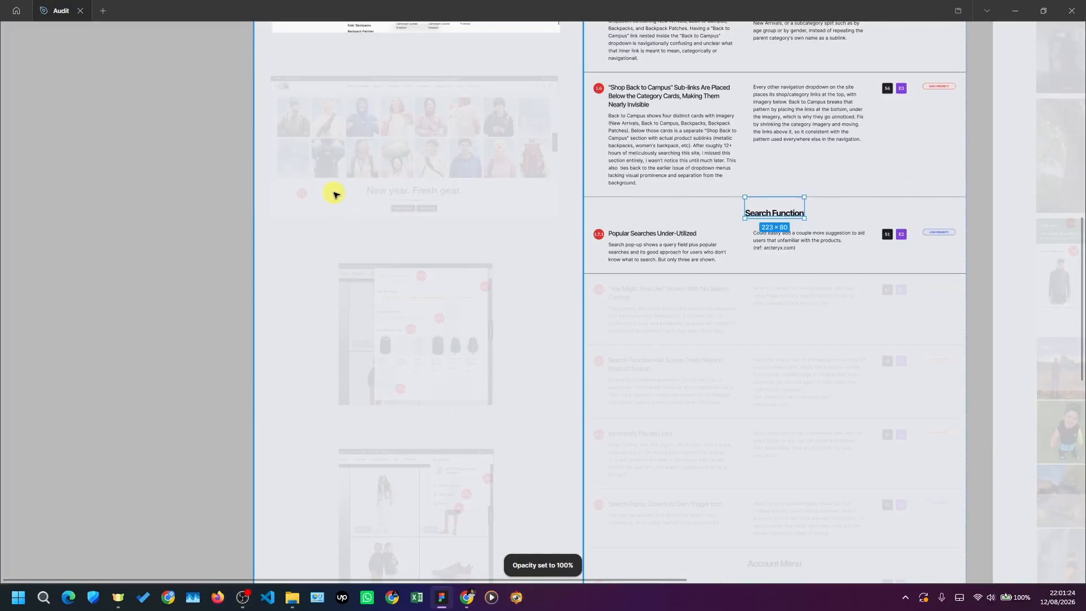
- Reveal the search pop-up screenshot with its 1.7.1 marker at full visibility and dim its other issue markers to 10% opacity
scroll(223, 207, "up", 2)
scroll(375, 395, "up", 5)
key("1")
left_click(397, 277)
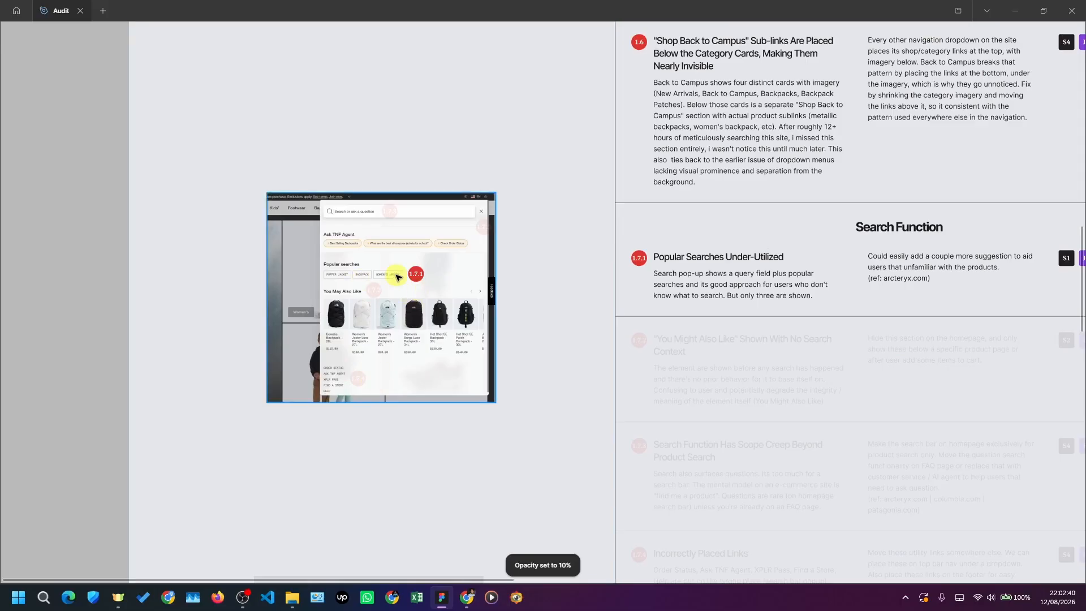
scroll(397, 277, "up", 2)
left_click(417, 270)
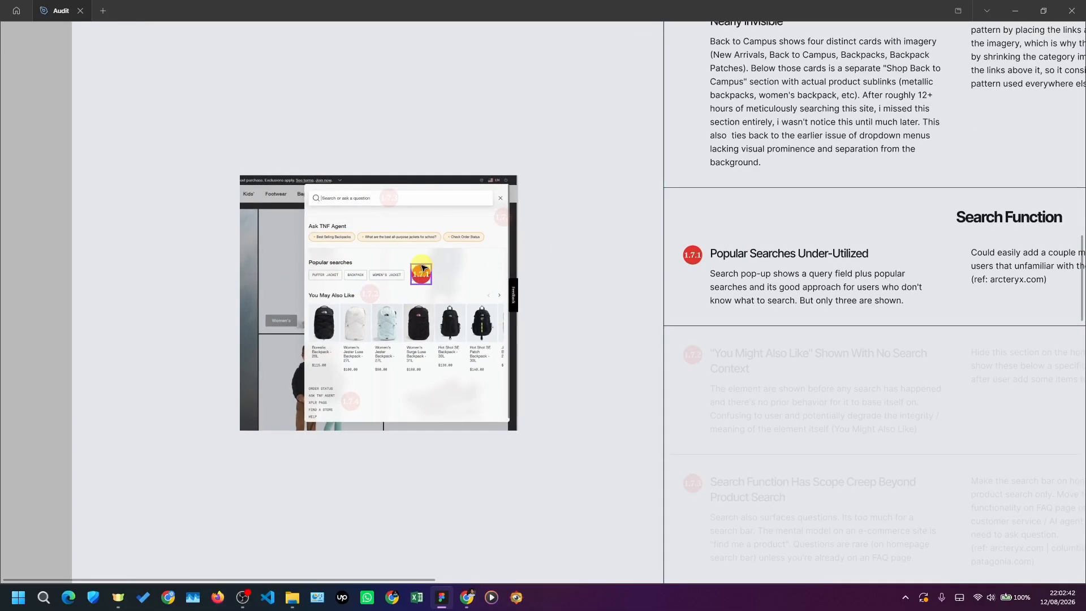
left_click_drag(421, 268, 422, 272)
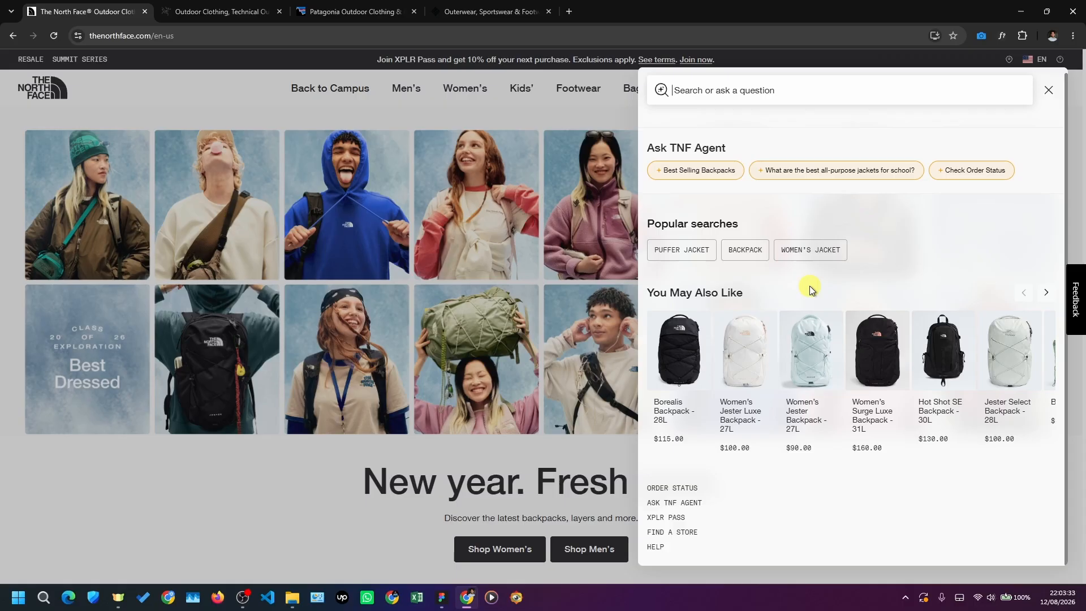
- Advance the You May Also Like carousel in The North Face's search pop-up to its last products
left_click(1041, 293)
left_click(1040, 293)
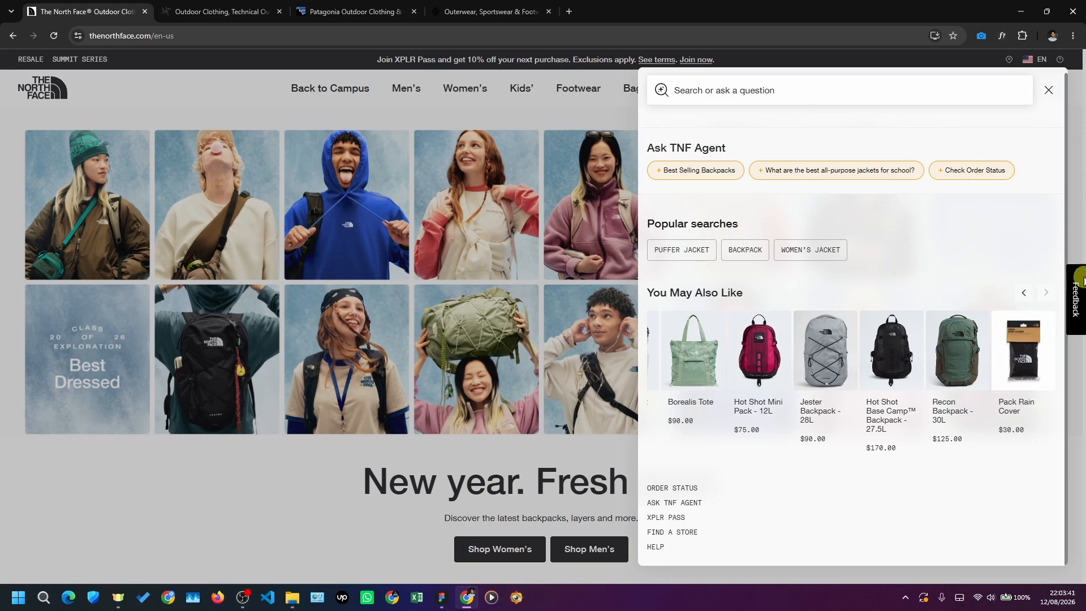
- Return the You May Also Like carousel to its first products
left_click(1022, 293)
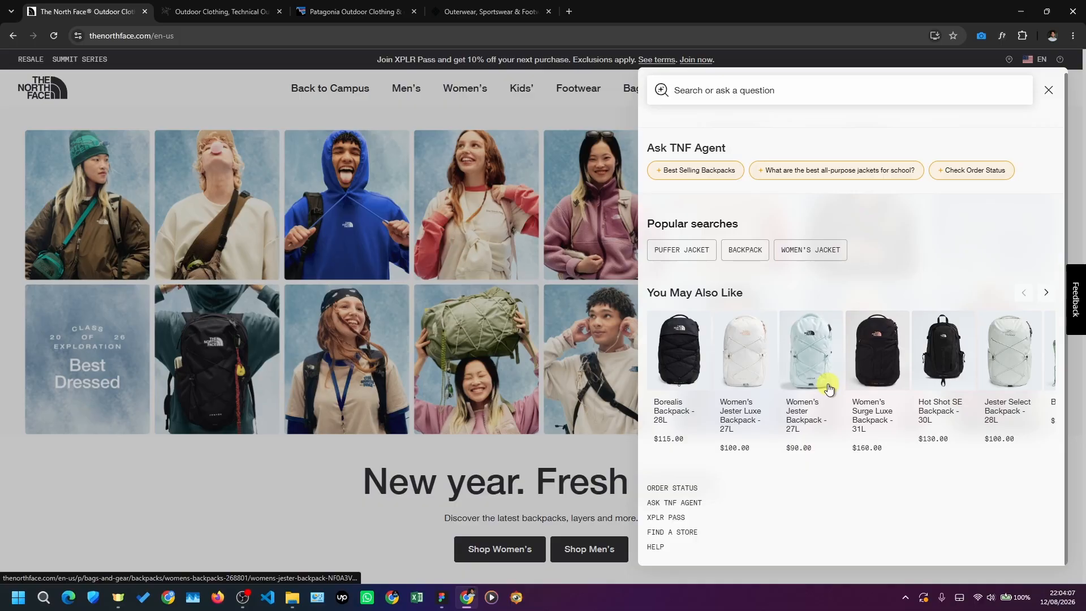
key("alt+Tab")
key("alt+shift+Tab")
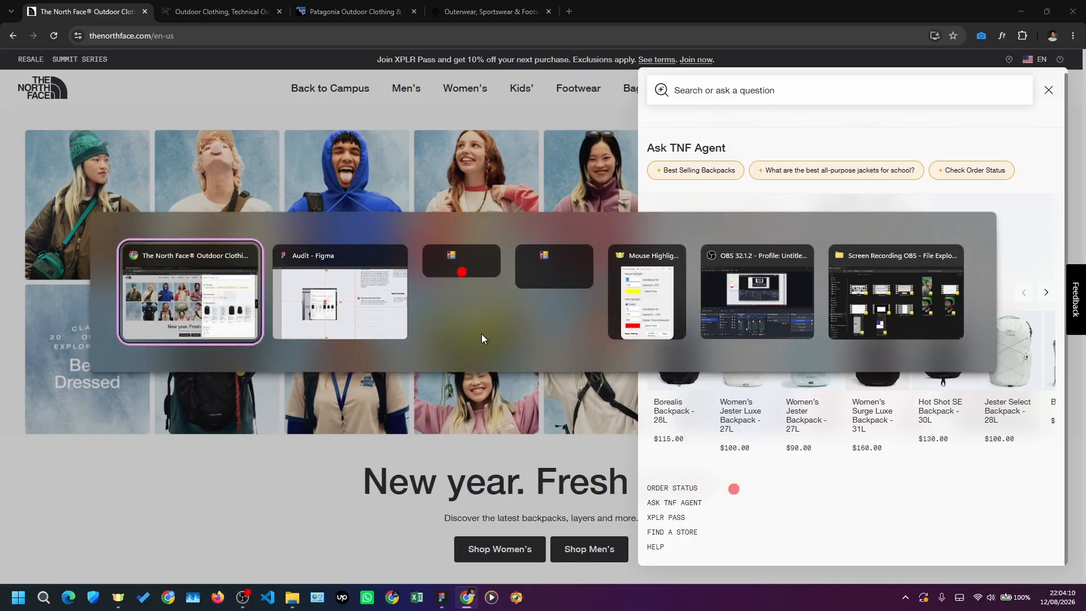
- Switch to Figma and restore issue row 1.7.2 and its marker on the search pop-up screenshot to 100% opacity
key("alt+Tab")
left_click(614, 368)
key("0")
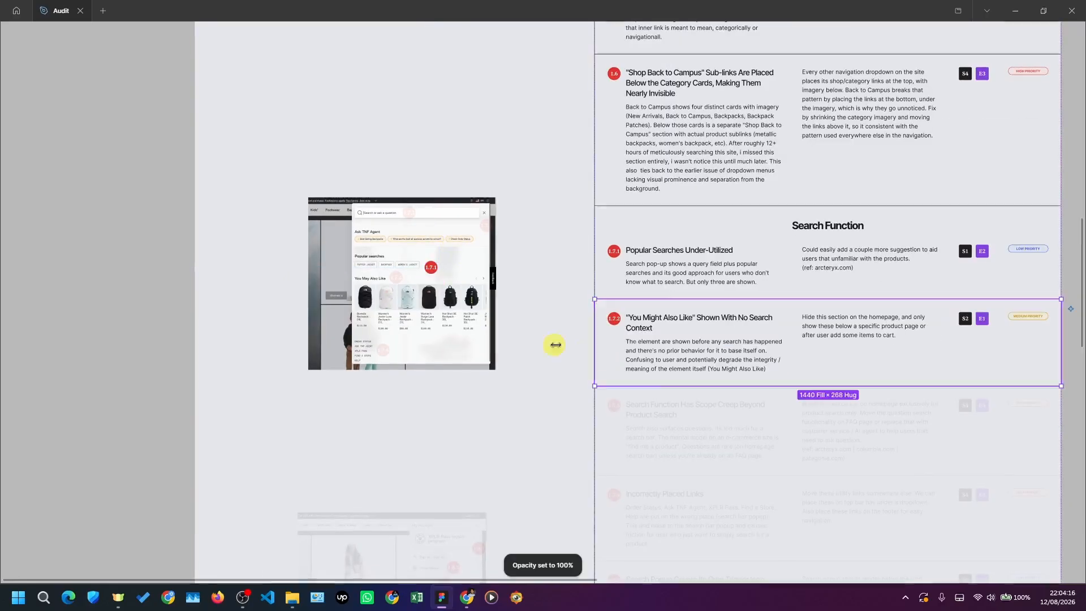
scroll(398, 274, "up", 3)
left_click(396, 277)
key("0")
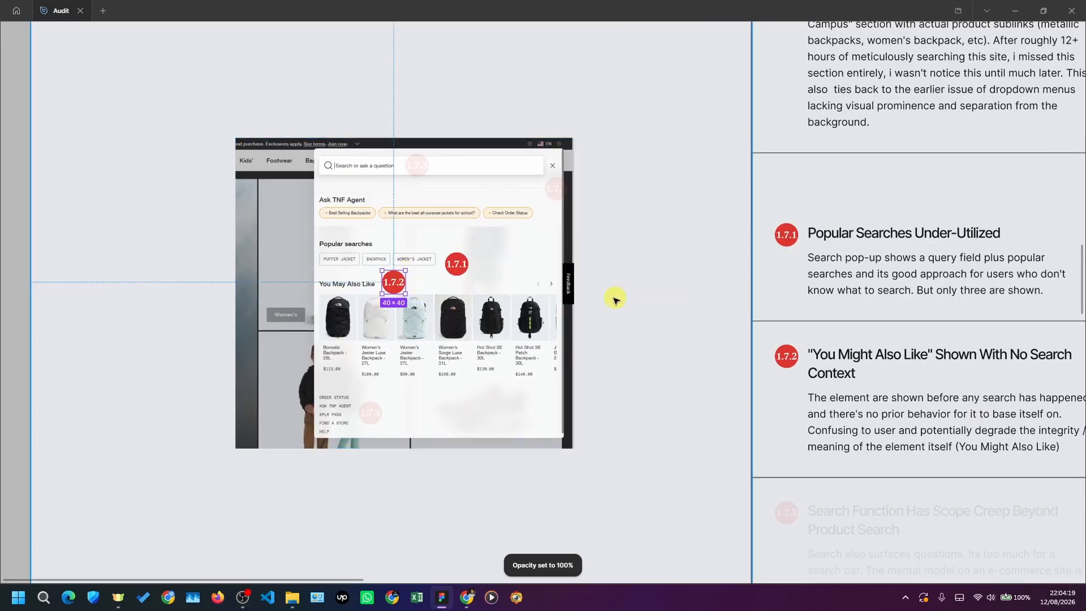
scroll(651, 249, "down", 3)
- Switch to the browser and search Google for "jakob law" in a new tab, showing all results
key("alt+Tab")
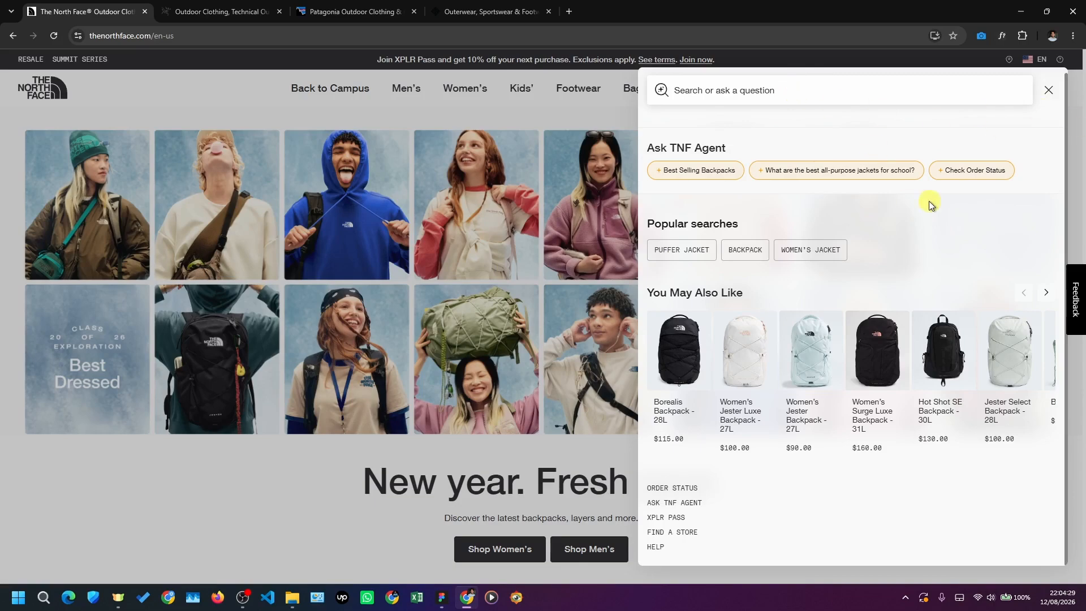
left_click(793, 99)
left_click(568, 11)
type("jakob law")
key("Return")
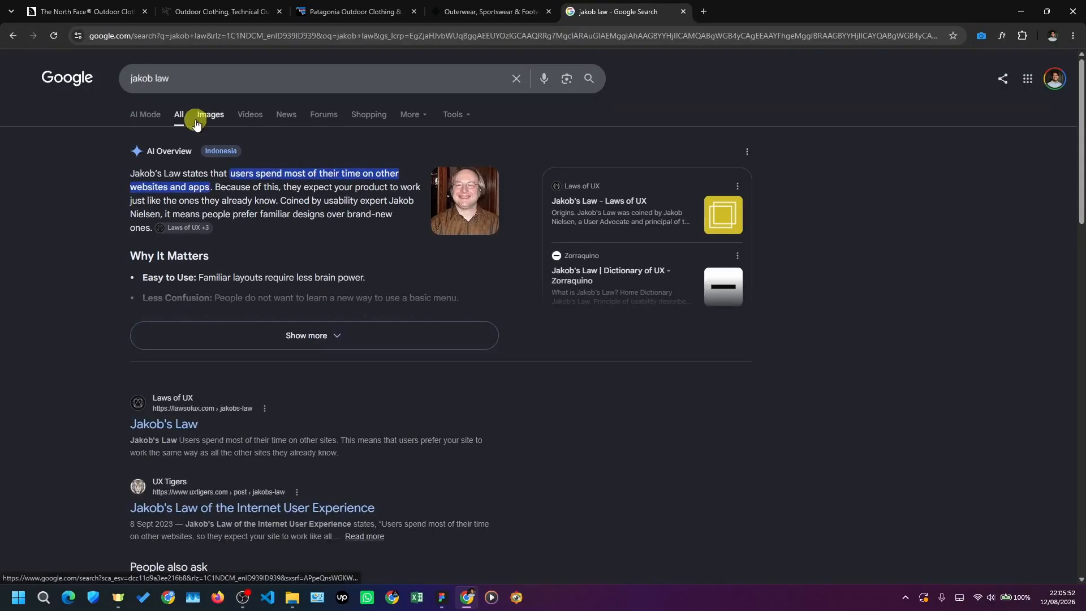
left_click(195, 121)
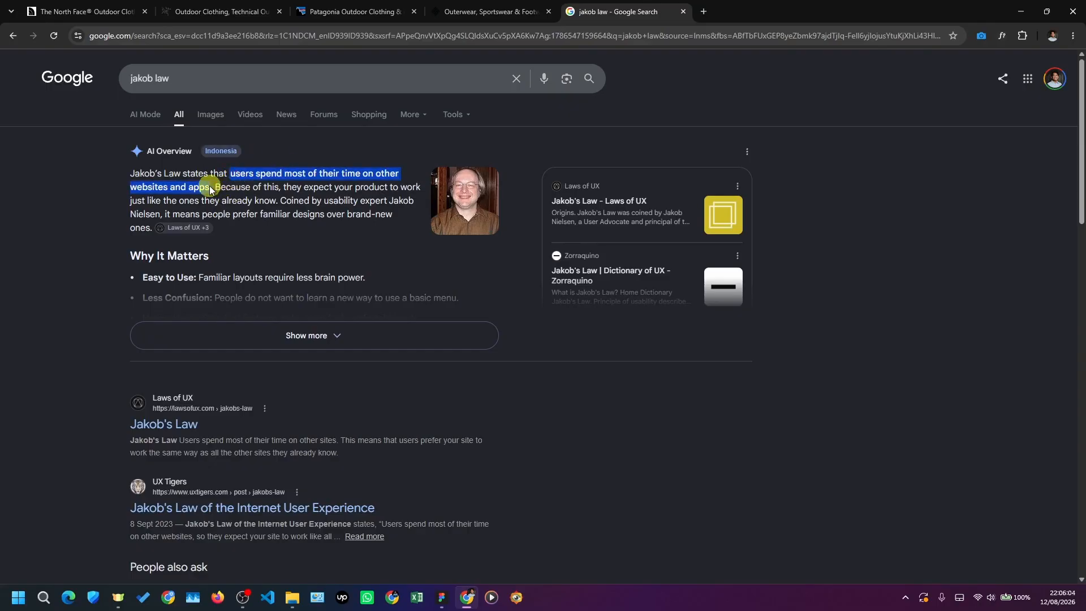
- Compare the search fields on the Arc'teryx, Patagonia and Columbia sites with The North Face's search pop-up
left_click(89, 14)
left_click(222, 13)
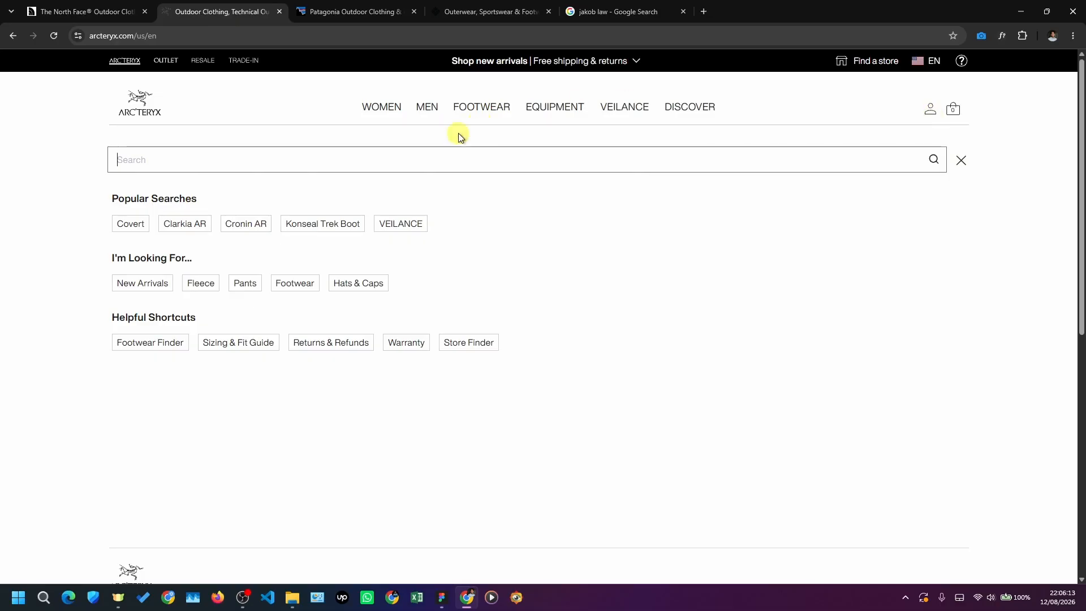
left_click(167, 165)
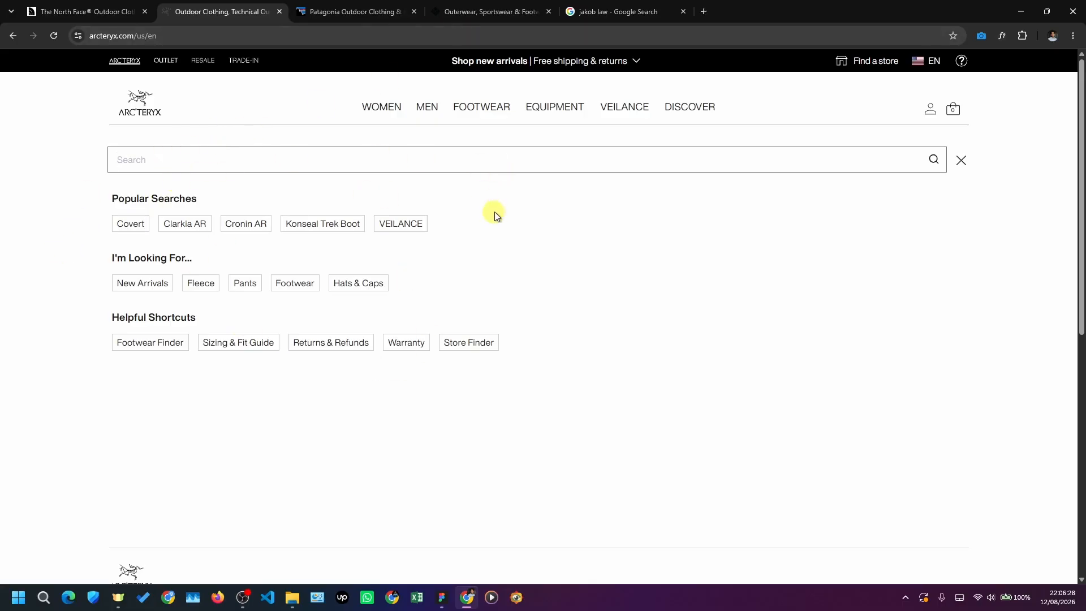
left_click(345, 12)
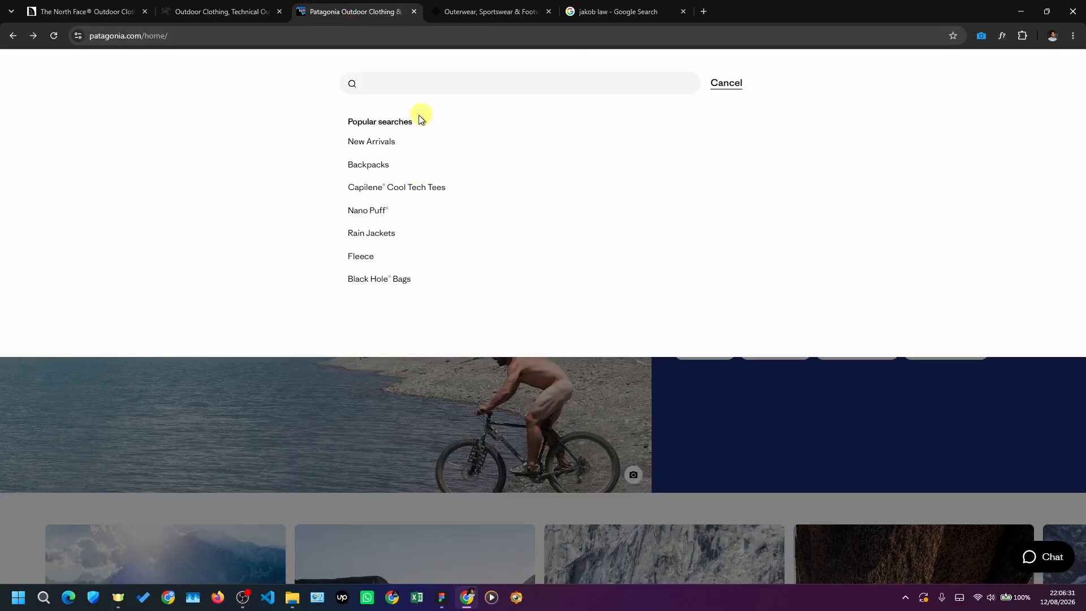
left_click(461, 13)
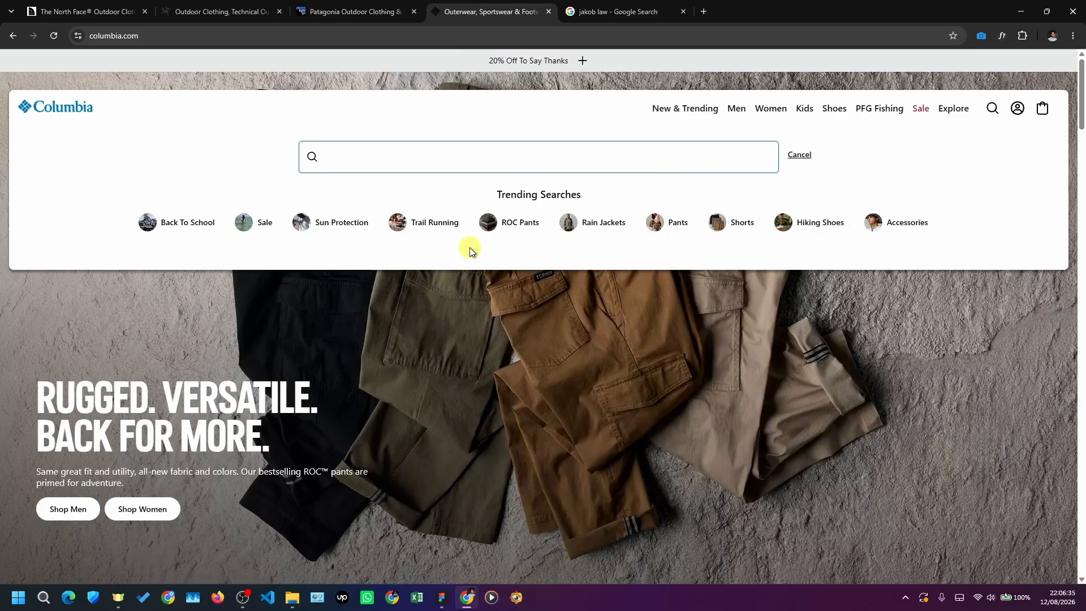
left_click(100, 17)
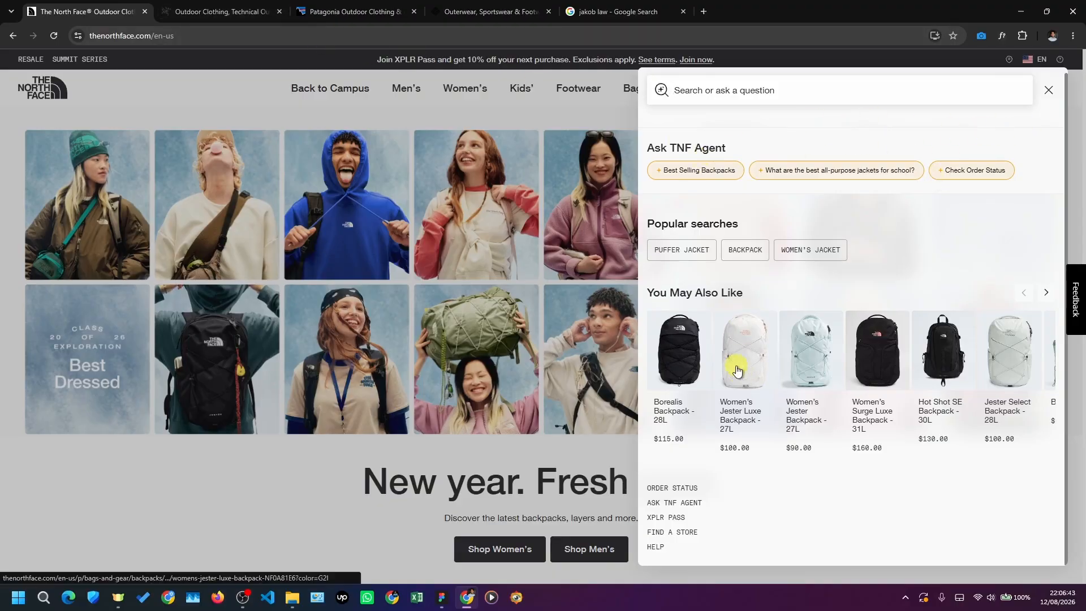
- Search The North Face site for "bag" from the search pop-up
left_click(718, 92)
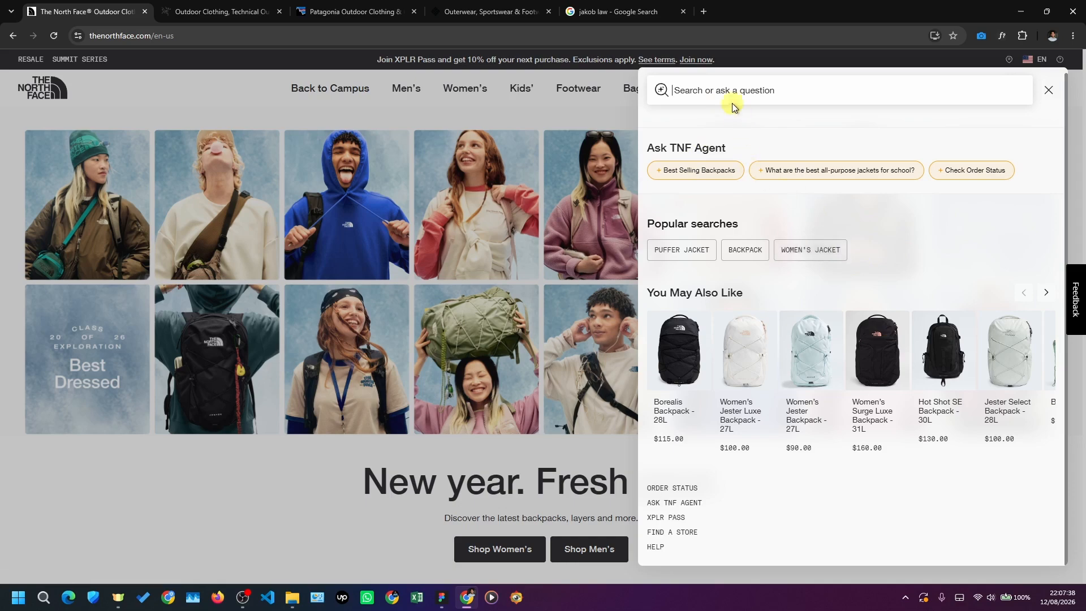
type("b")
key("BackSpace")
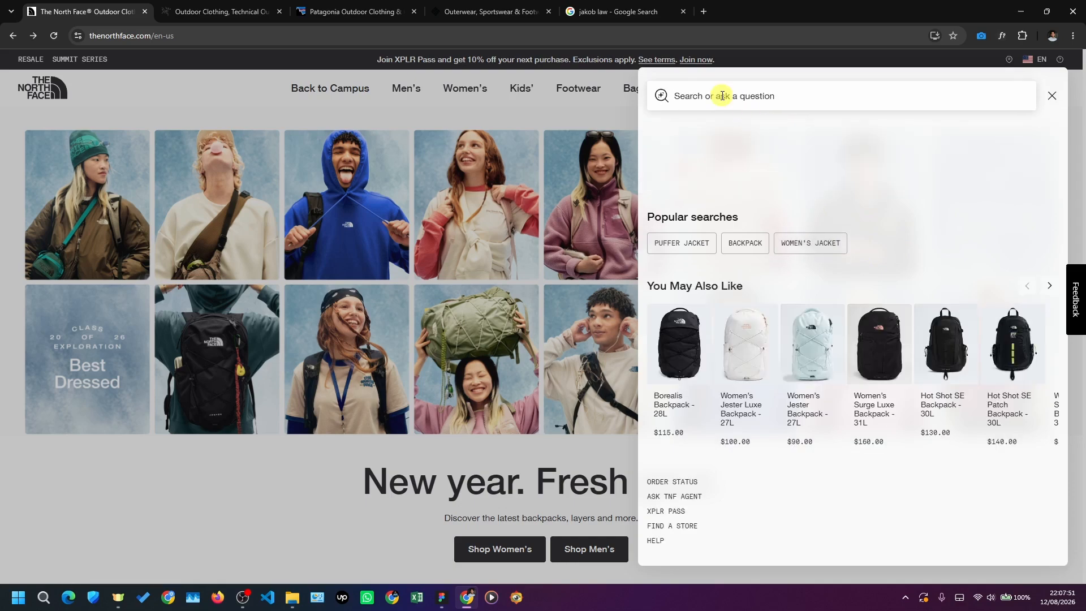
type("bag")
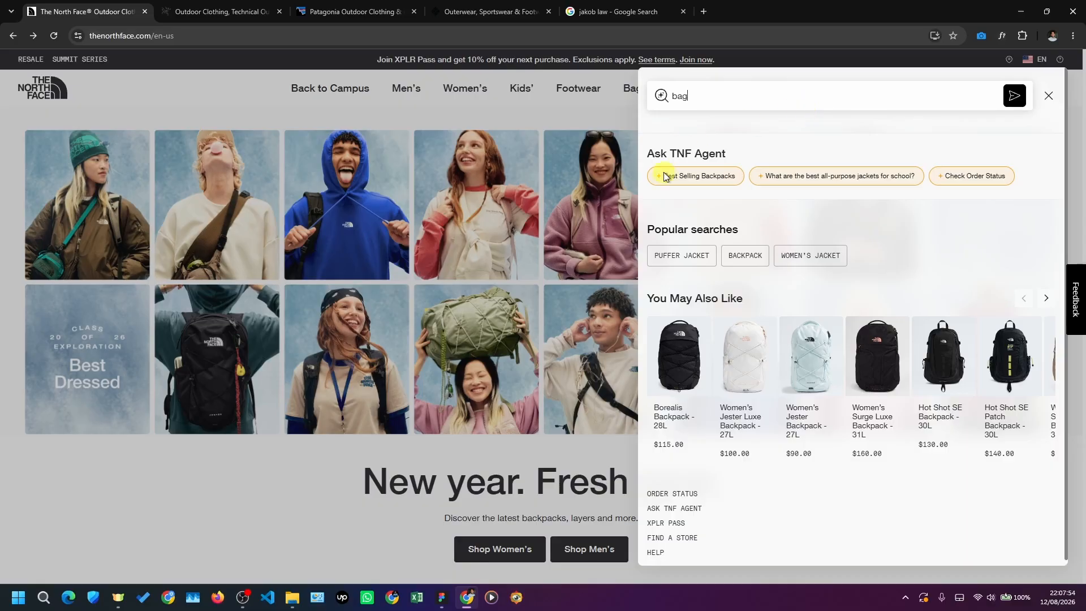
key("Return")
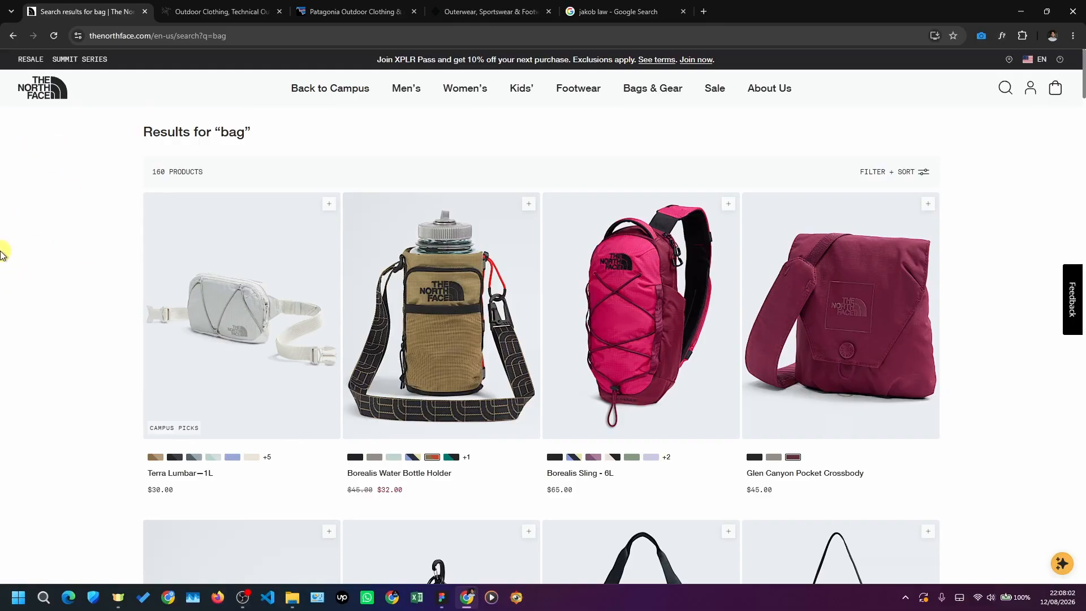
- Go back to The North Face homepage and reopen the search pop-up
left_click(13, 36)
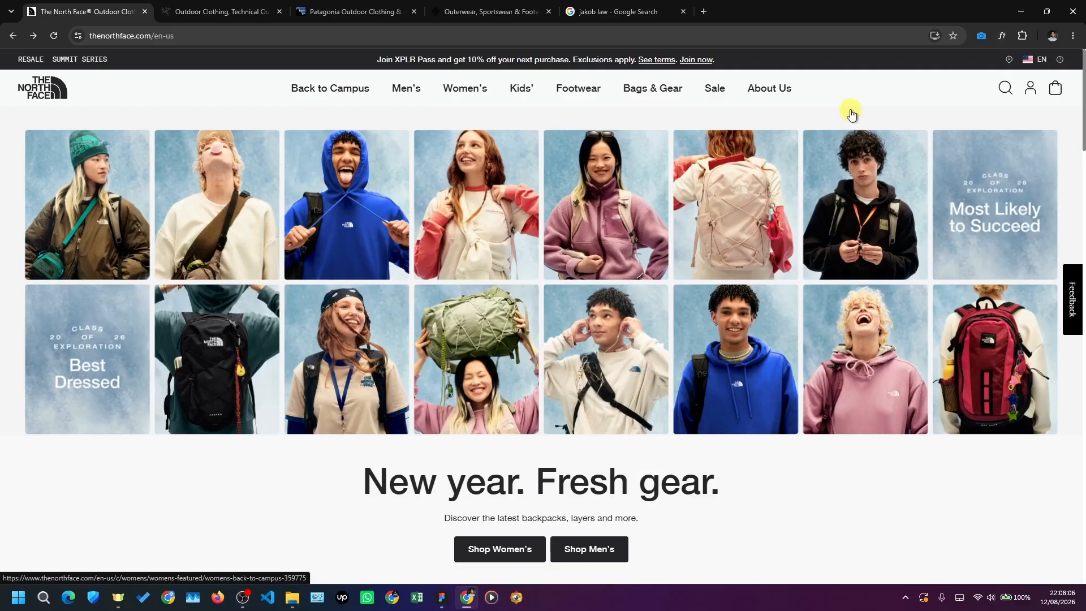
left_click(1004, 87)
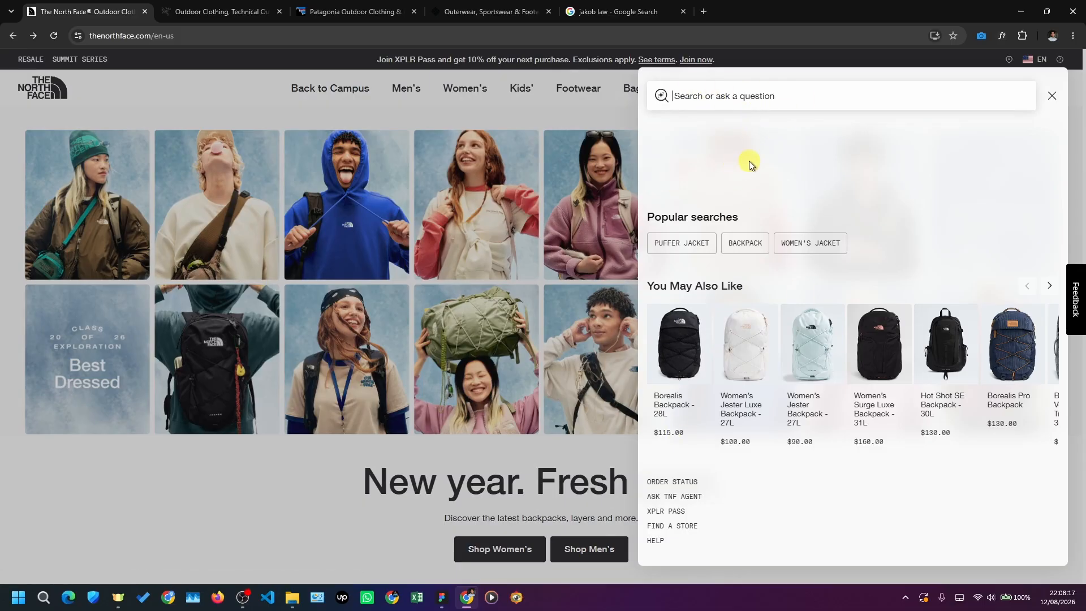
- Switch to Figma and restore issue row 1.7.3 and its screenshot marker to 100% opacity
key("alt+Tab")
key("0")
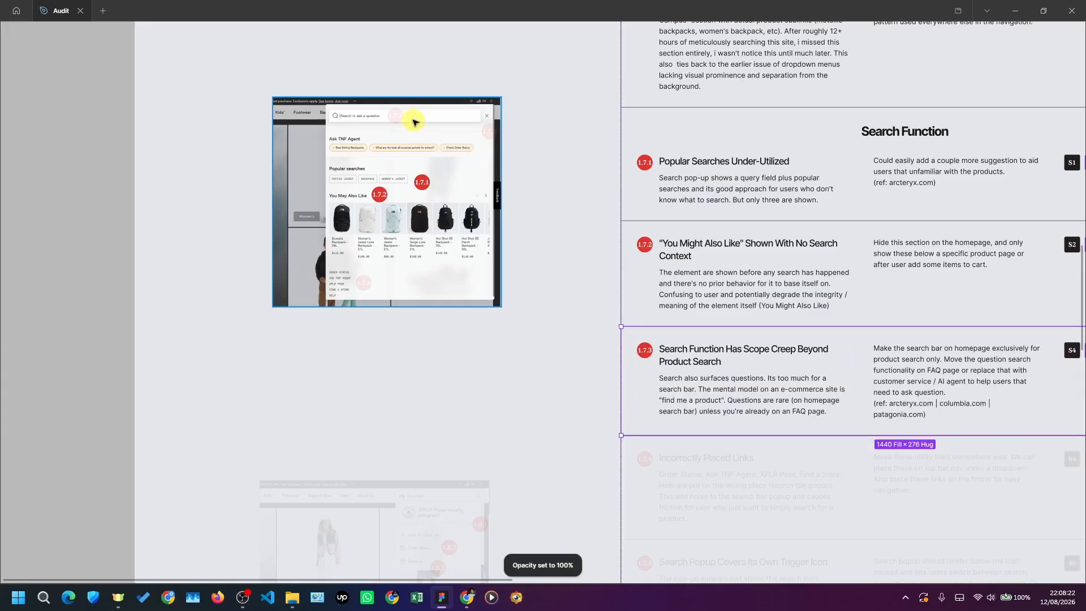
key("alt+Tab")
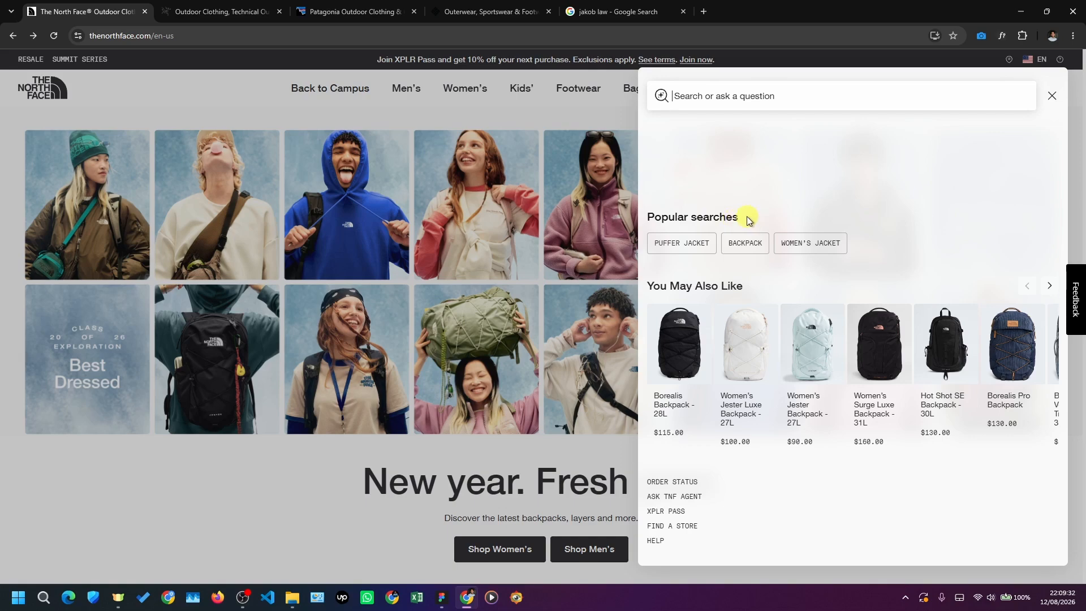
- Restore issue row 1.7.4, Incorrectly Placed Links, to 100% opacity in the Figma audit
left_click(642, 474)
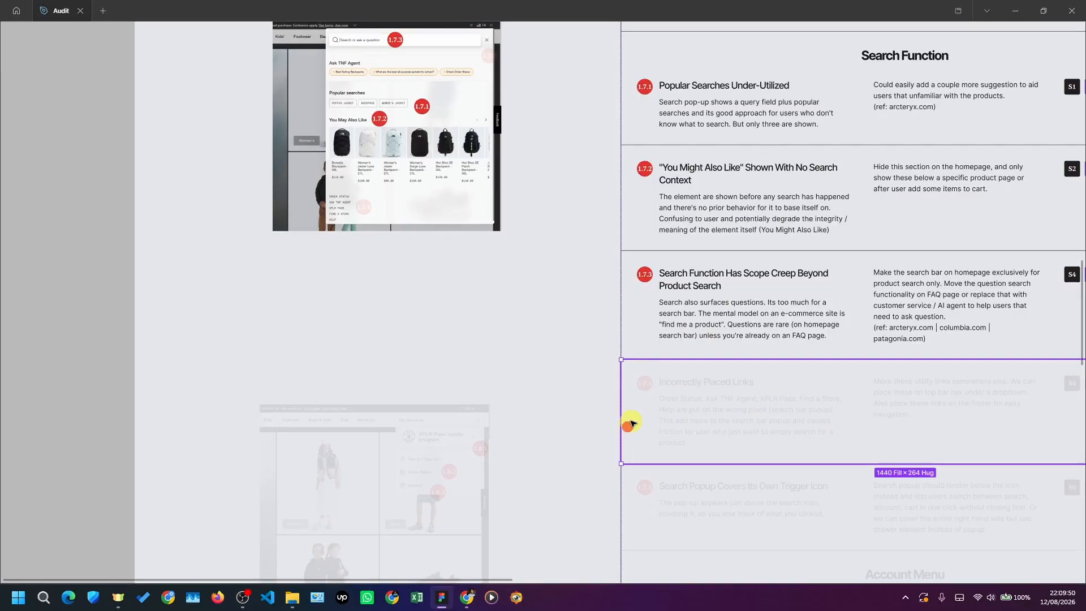
key("0")
scroll(743, 364, "down", 2)
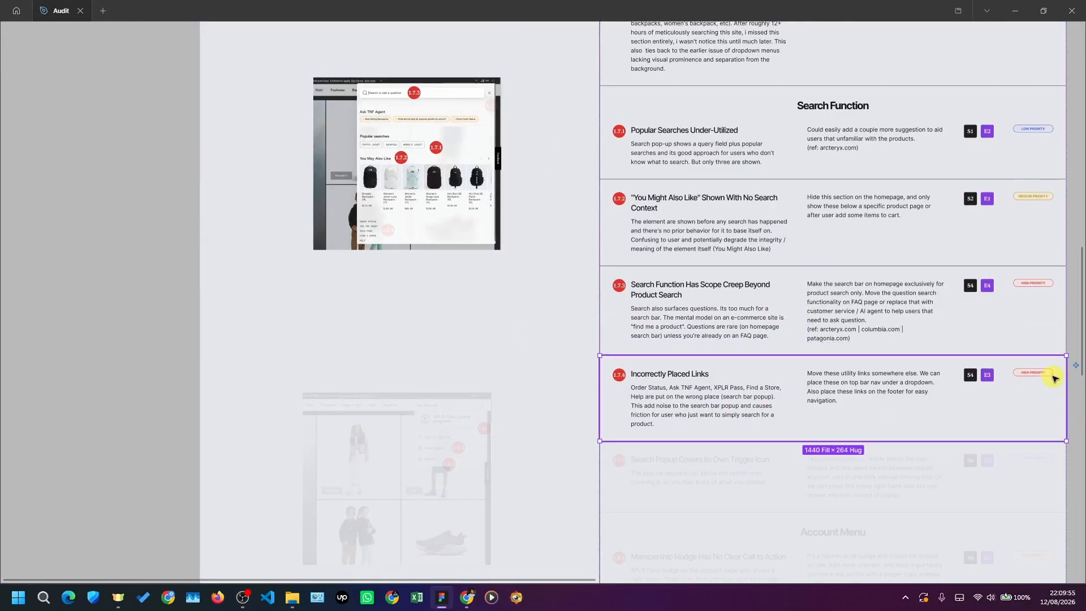
scroll(984, 286, "right", 2)
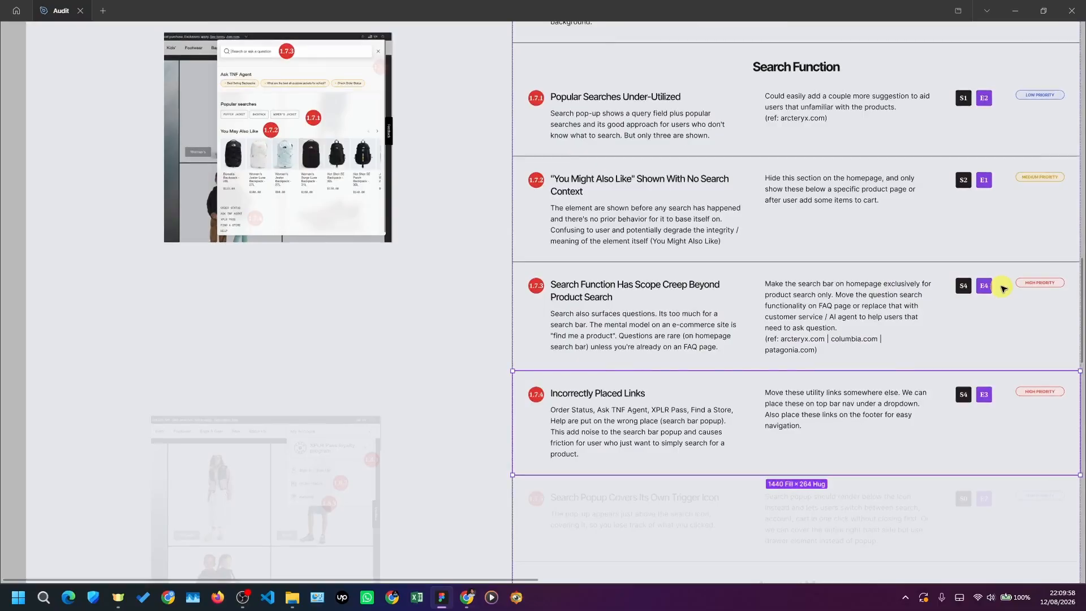
scroll(936, 295, "up", 1)
scroll(1001, 356, "down", 1)
left_click(1027, 337)
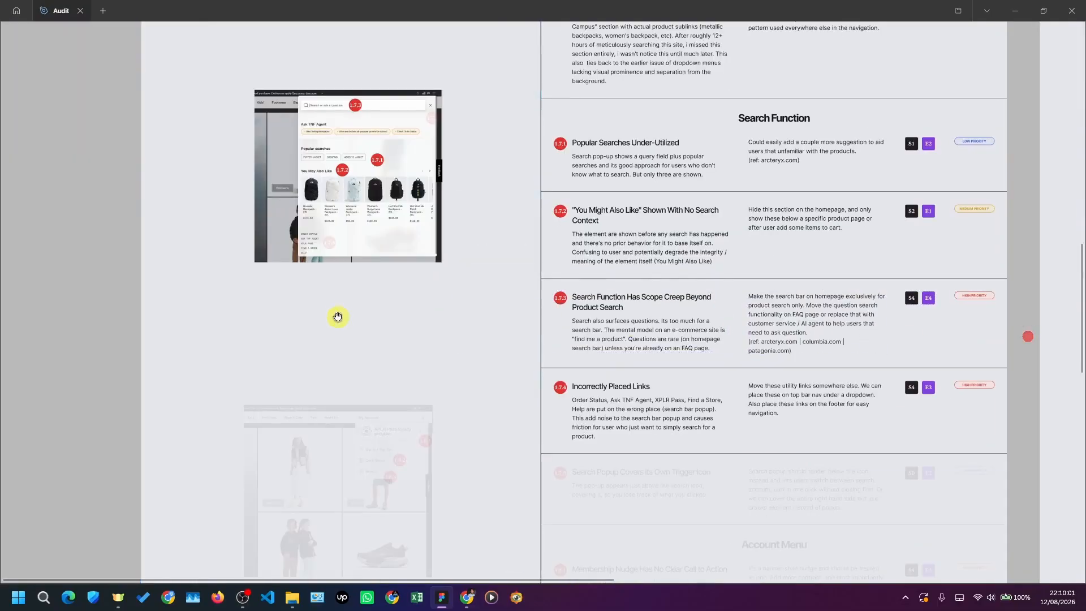
- Set the 1.7.4 marker beside the utility links in the search pop-up screenshot to 100% opacity
left_click_drag(339, 320, 348, 340)
scroll(361, 206, "up", 1)
left_click(338, 274)
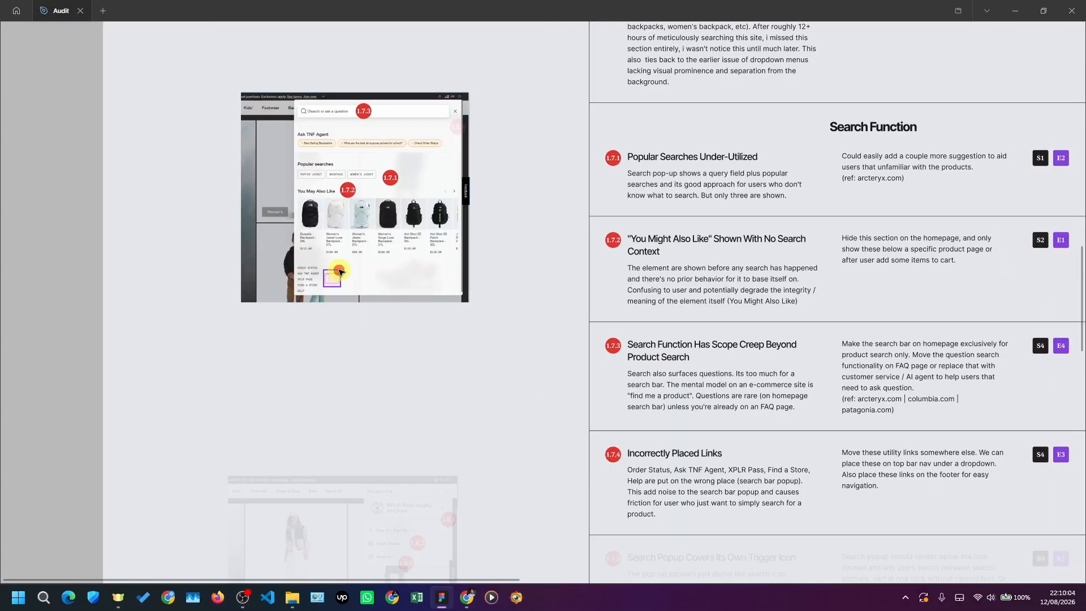
key("0")
- Switch to The North Face site and examine the header with the search pop-up closed and open
key("alt+Tab")
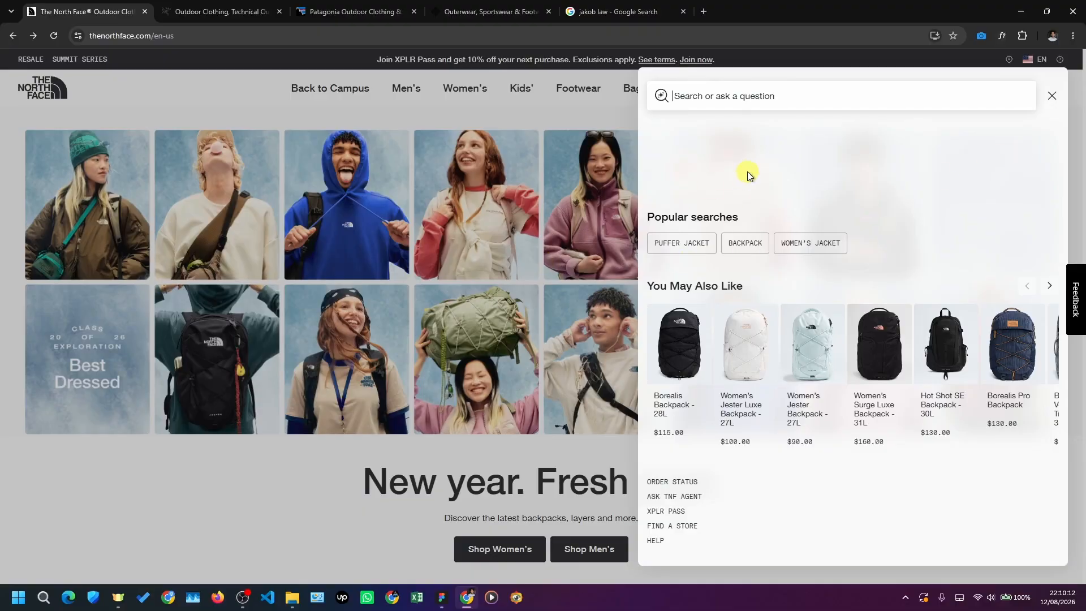
left_click(1050, 97)
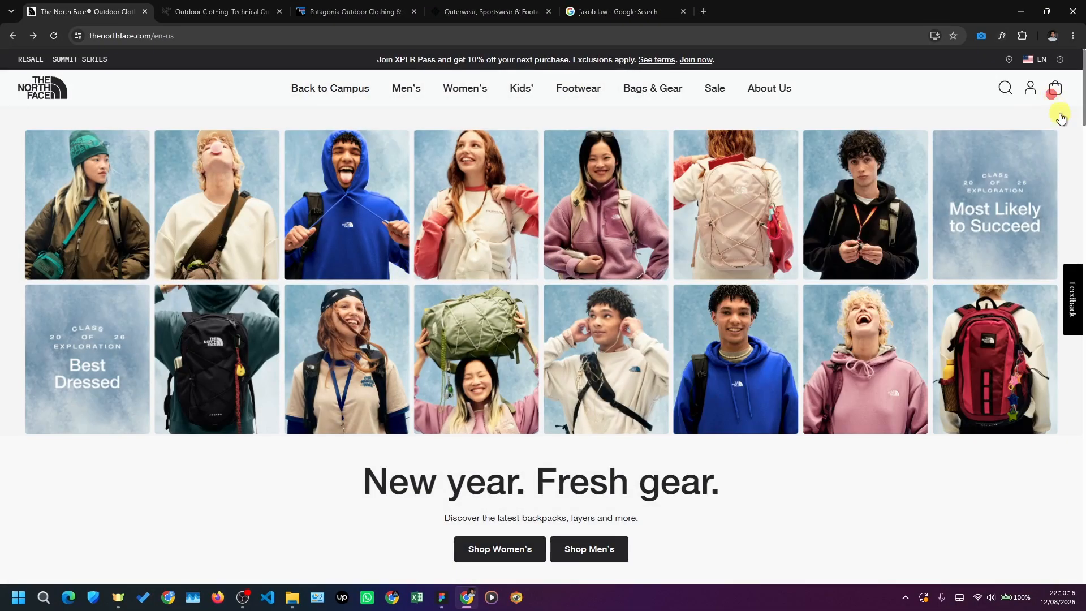
left_click(1005, 87)
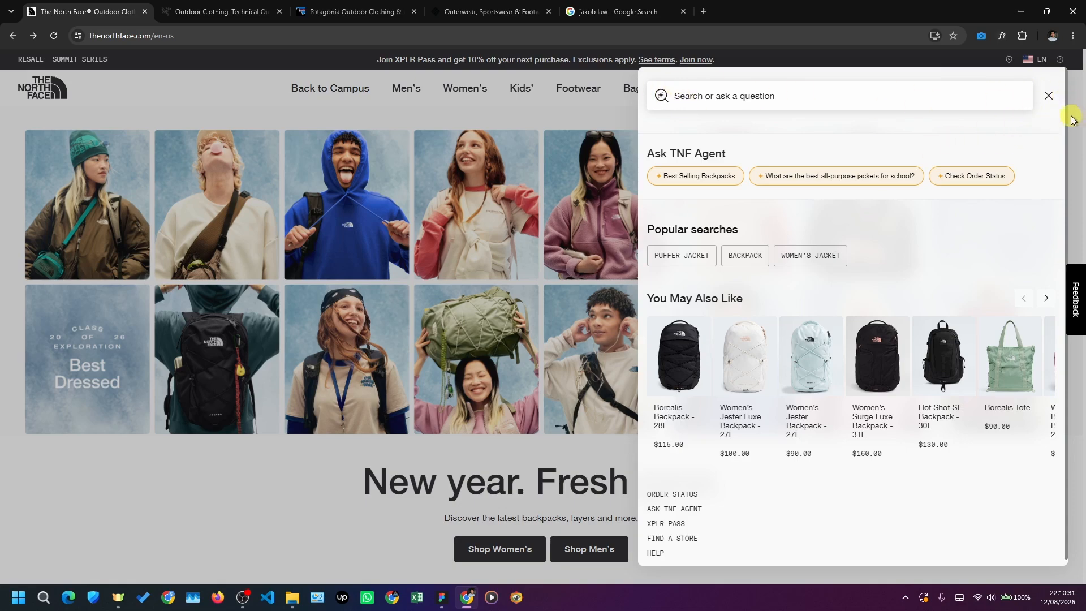
left_click(1049, 96)
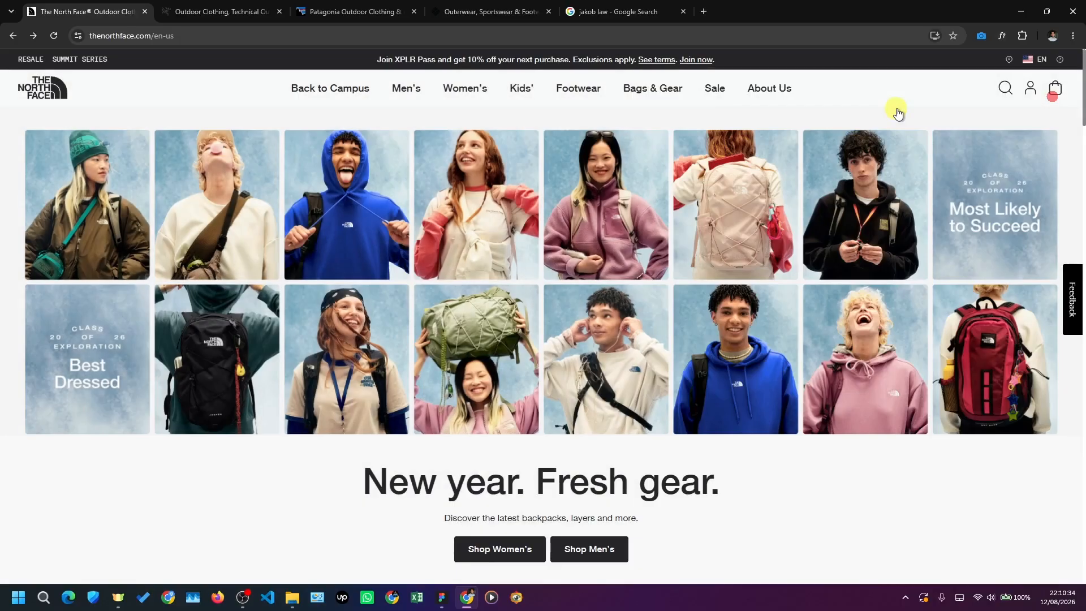
left_click_drag(718, 104, 1070, 119)
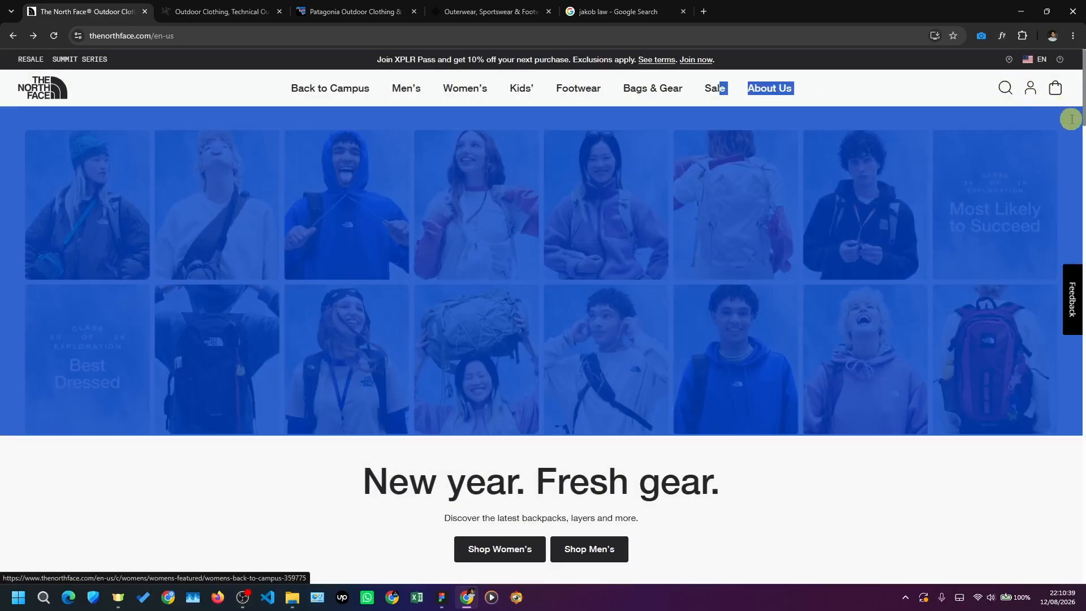
left_click(932, 104)
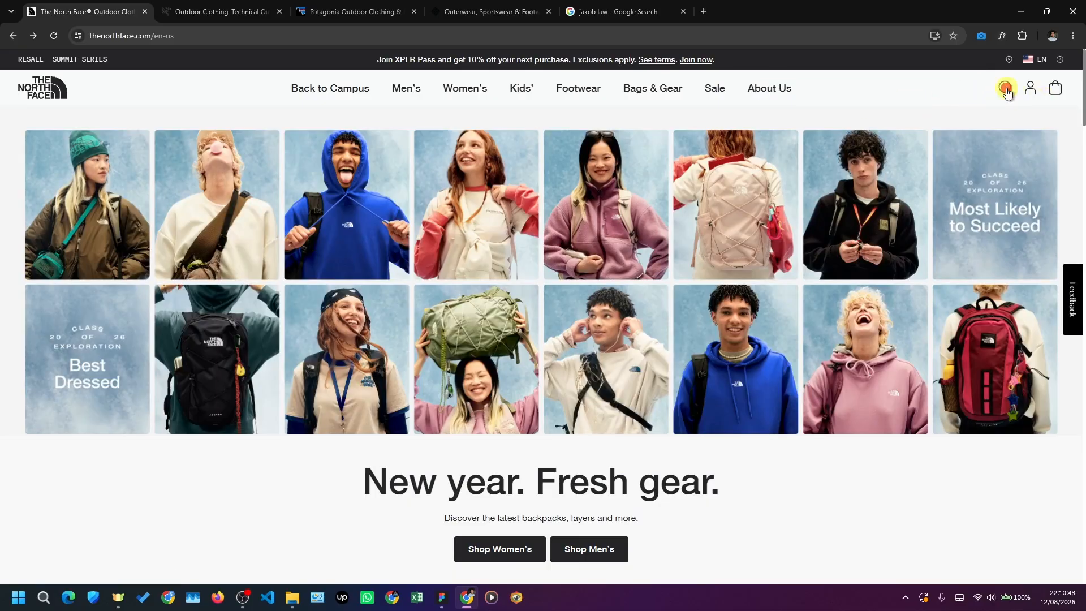
- Compare how the search pop-up and the My Account menu open and close over the header icons
left_click(1004, 90)
left_click(1051, 99)
left_click(1030, 91)
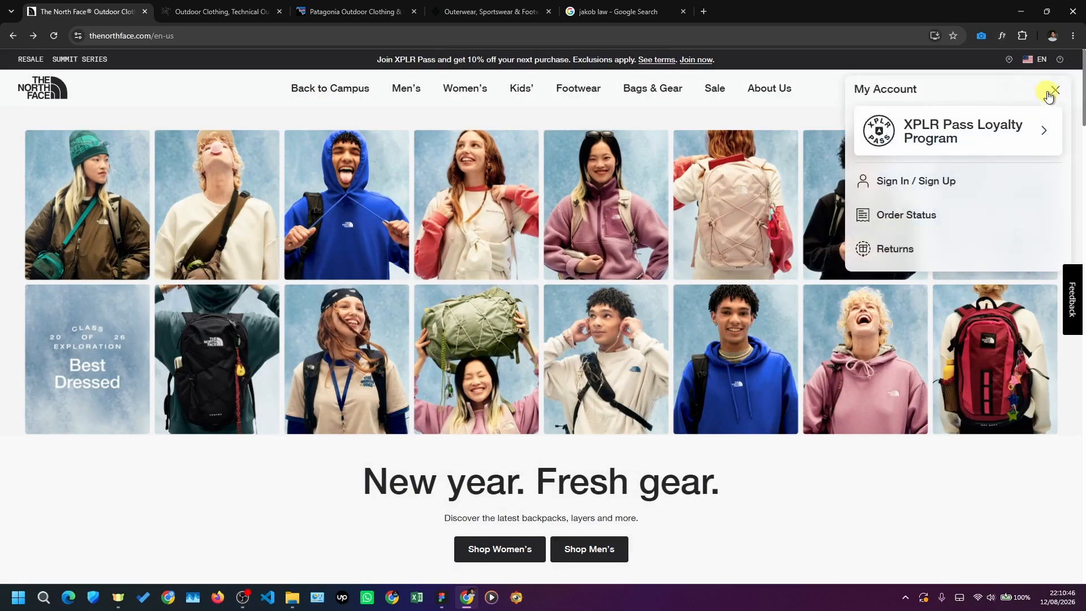
left_click(1054, 92)
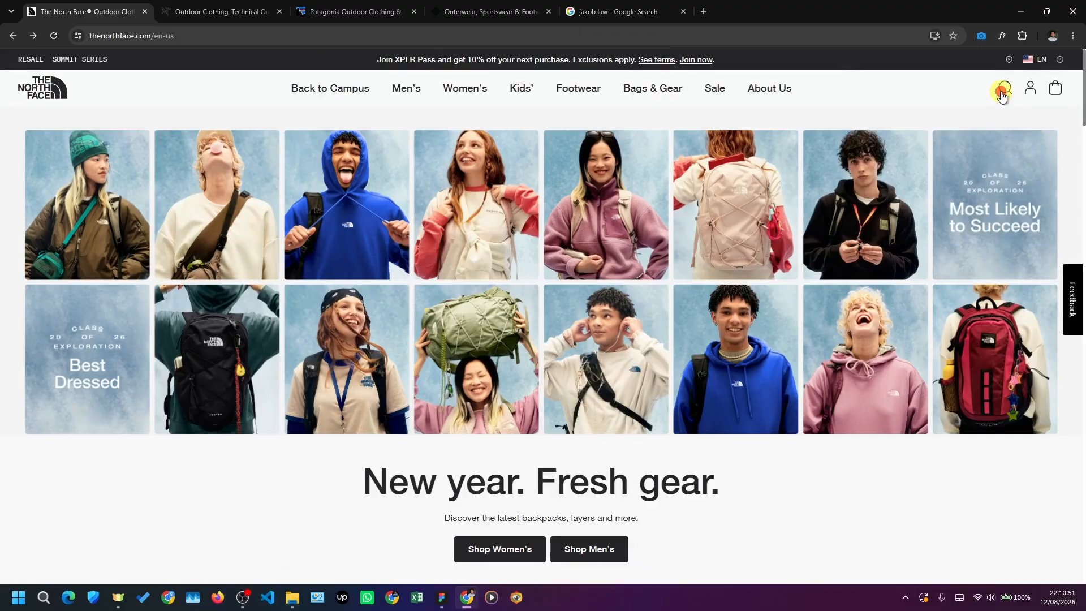
left_click(1002, 89)
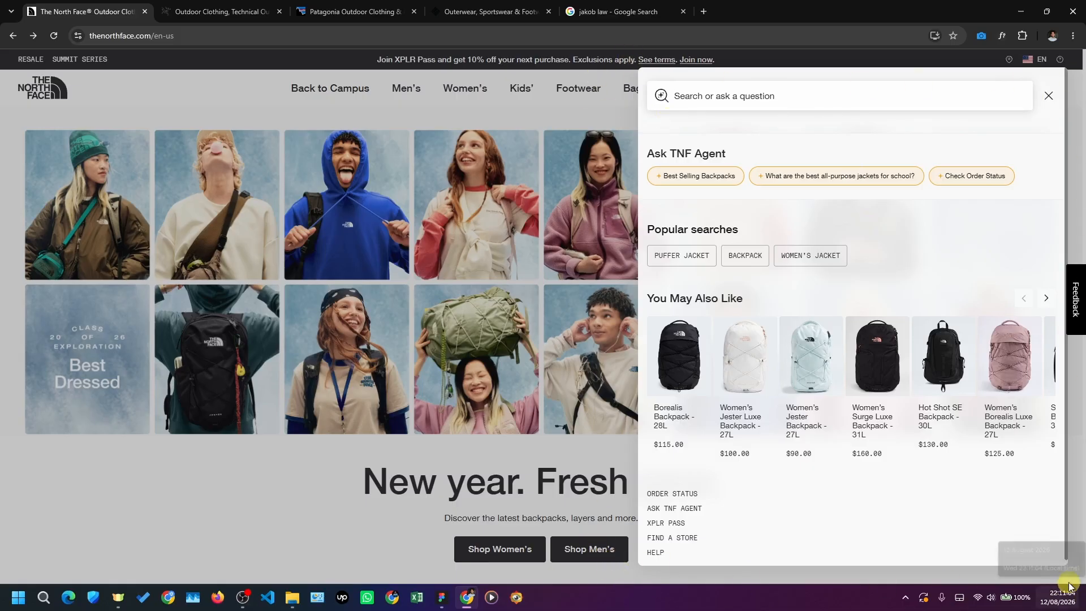
- Compare how the search panels open and close on the Arc'teryx, Patagonia and Columbia sites
left_click(185, 17)
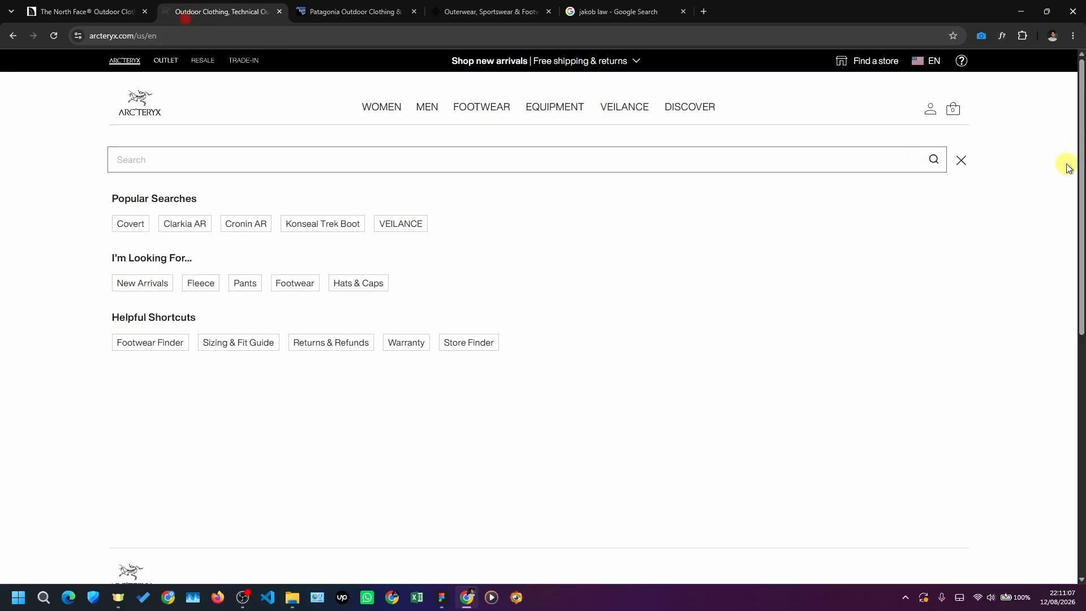
left_click(963, 163)
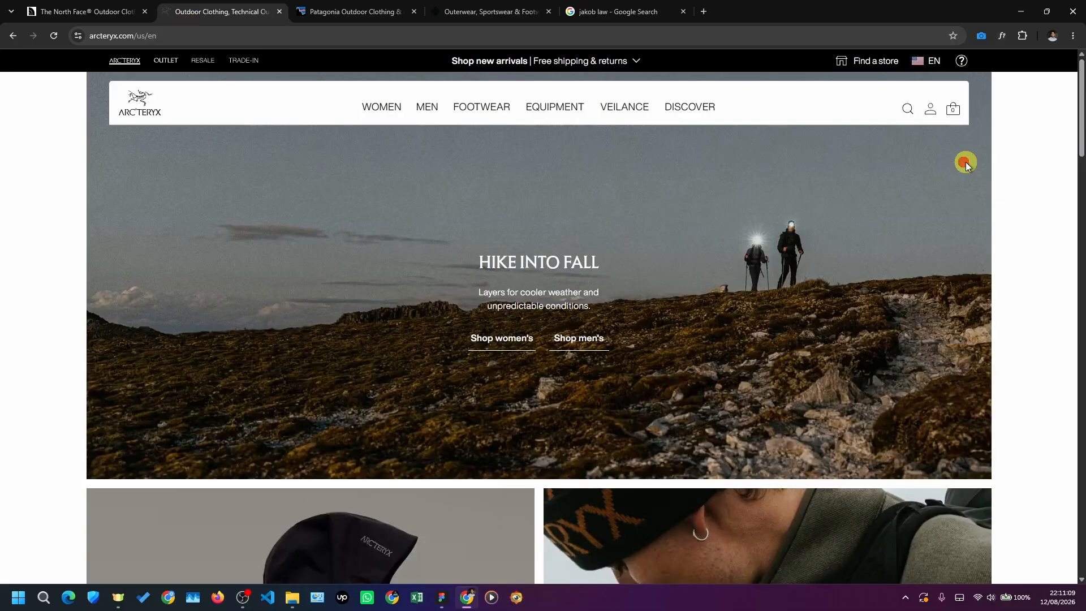
left_click(901, 113)
left_click(353, 12)
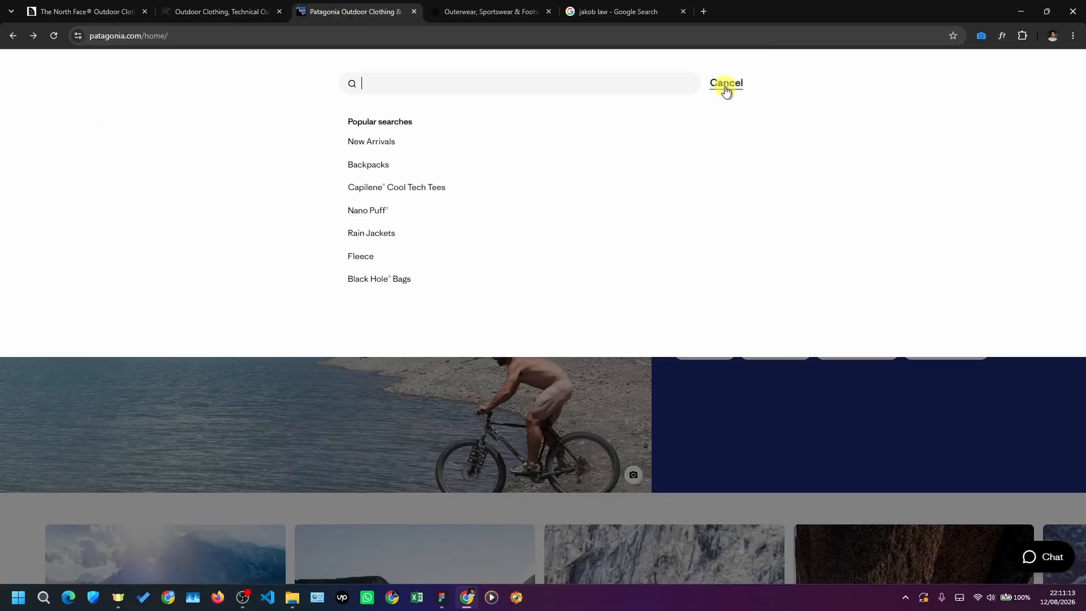
key("ctrl+Tab")
left_click(993, 108)
left_click(992, 108)
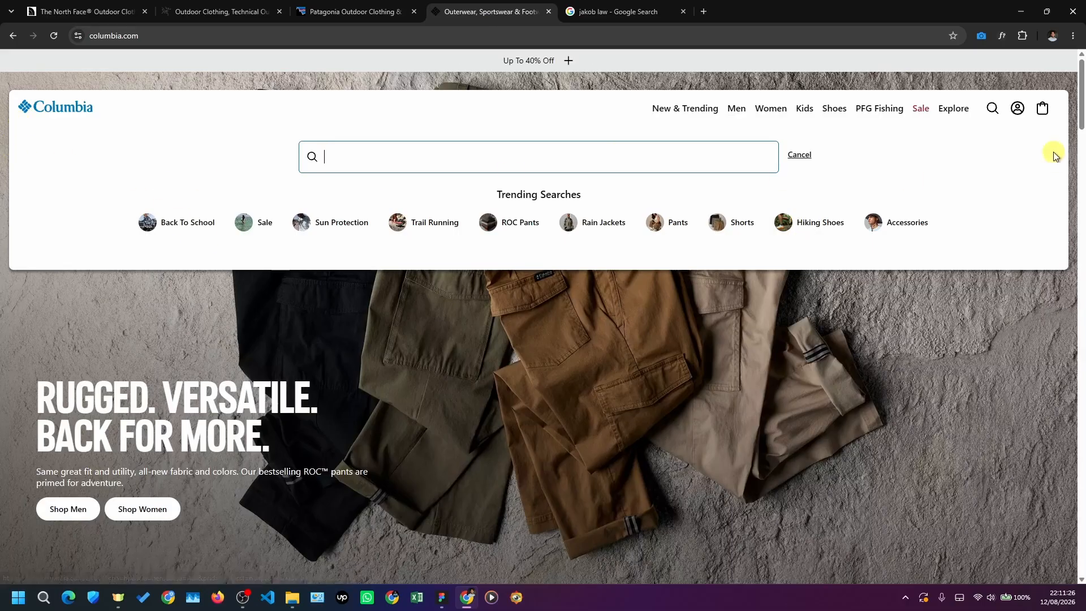
left_click(992, 108)
- Switch to the Figma audit and restore issue row 1.7.5, Search Popup Covers Its Own Trigger Icon, to 100% opacity
key("alt+Tab")
left_click(553, 401)
scroll(897, 330, "down", 1)
key("0")
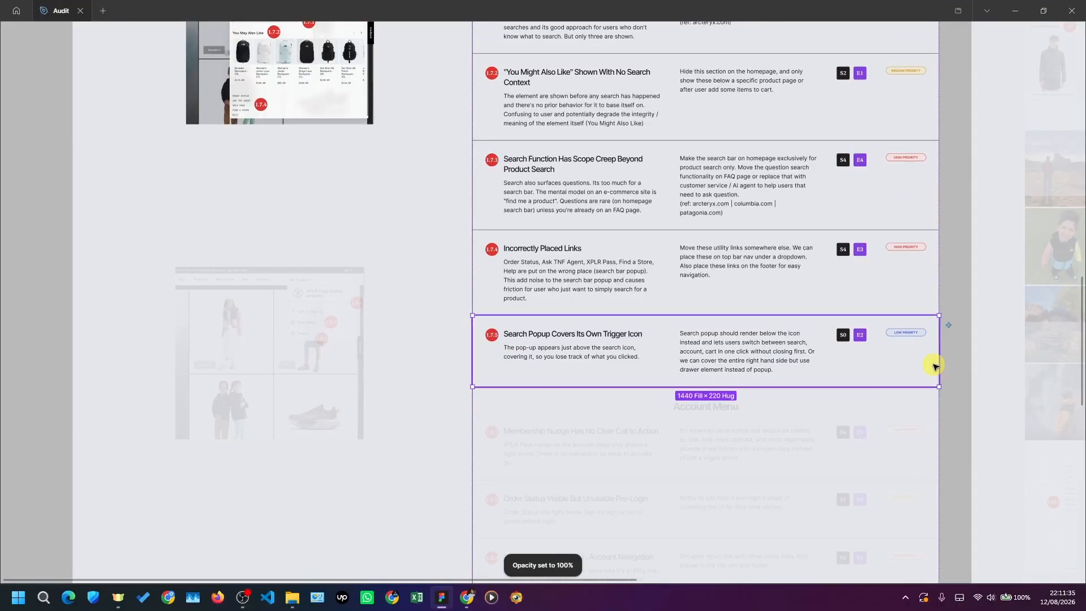
left_click(950, 345)
- Set the 1.7.5 marker on the search pop-up screenshot to 100% opacity
scroll(868, 360, "up", 2)
scroll(969, 360, "up", 2)
scroll(879, 354, "down", 2)
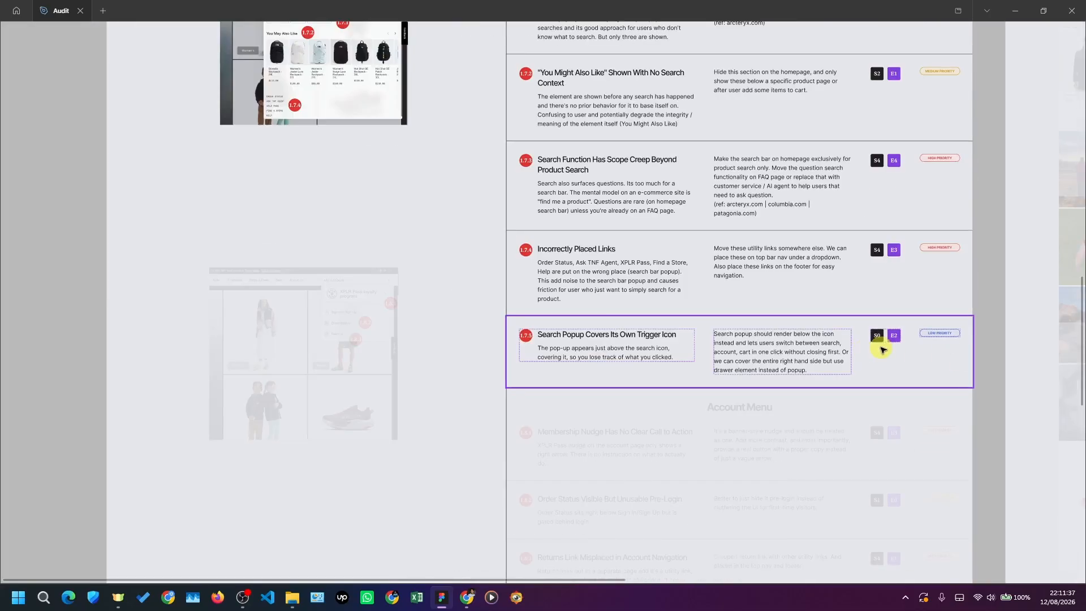
scroll(904, 339, "up", 1)
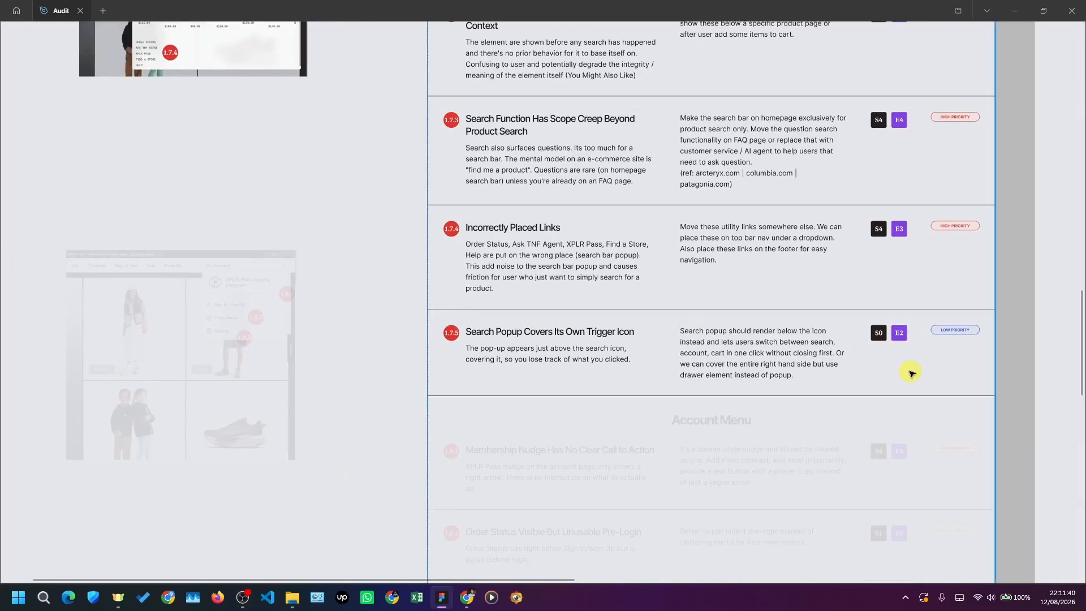
scroll(286, 174, "up", 2)
scroll(254, 164, "up", 1)
scroll(218, 102, "up", 2)
left_click(308, 89)
key("0")
scroll(477, 145, "down", 4)
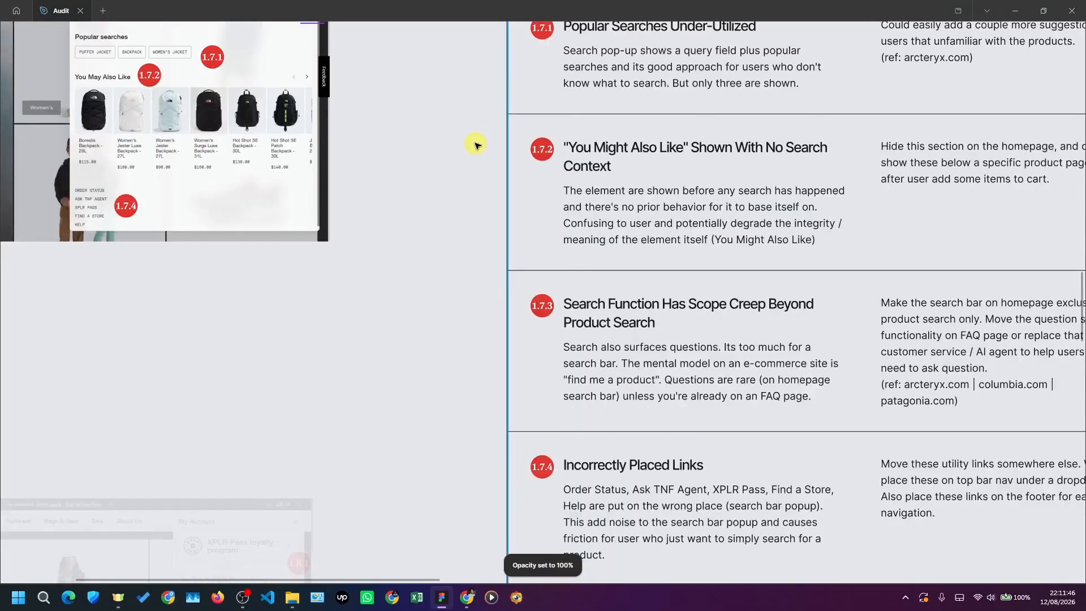
scroll(492, 170, "down", 2)
scroll(597, 212, "down", 1)
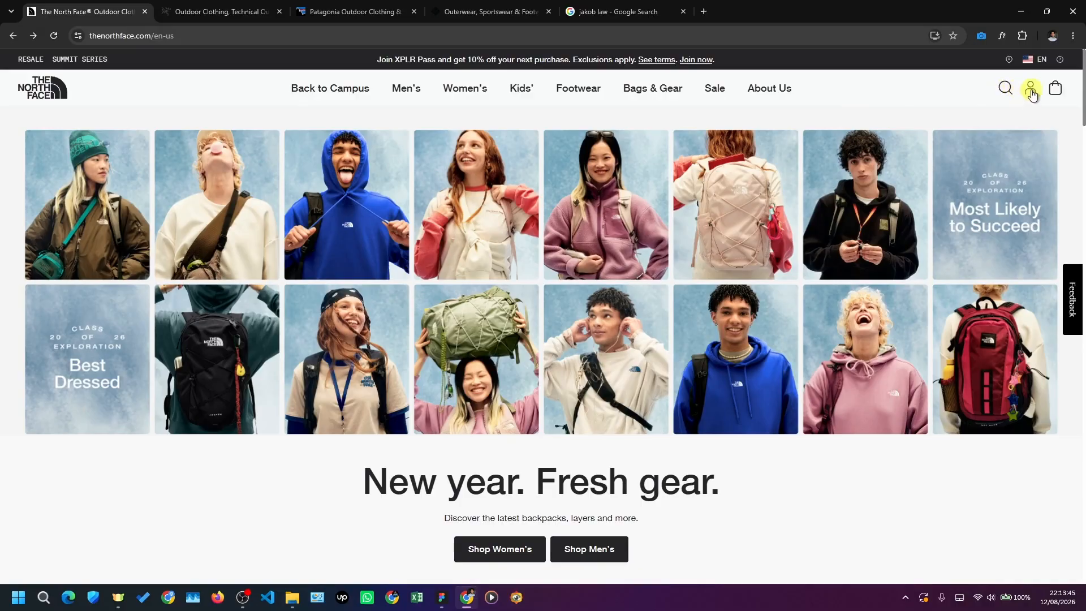
- Open the account menu on The North Face site and highlight its My Account heading
left_click(1030, 90)
left_click_drag(852, 89, 913, 86)
left_click(913, 86)
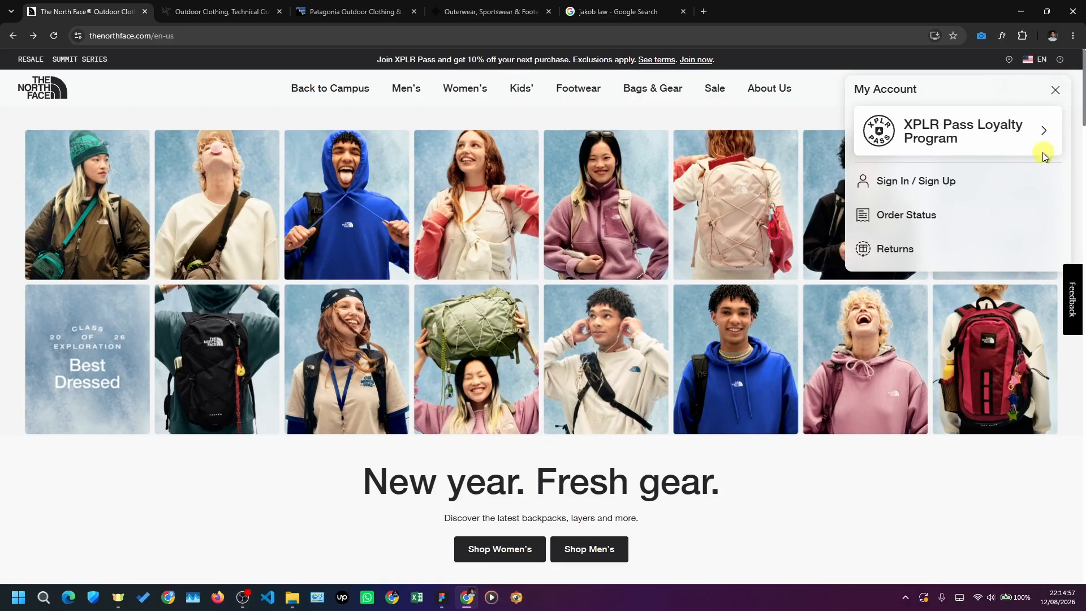
key("alt+Tab")
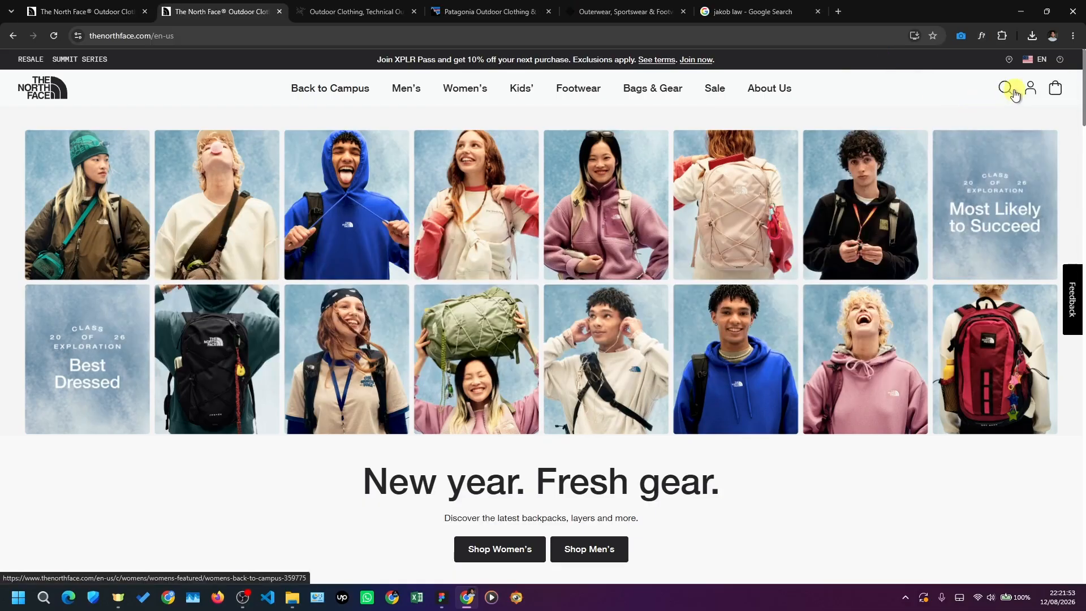
- Open the My Account menu's Order Status link in a new tab and close the extra homepage tab
left_click(1028, 89)
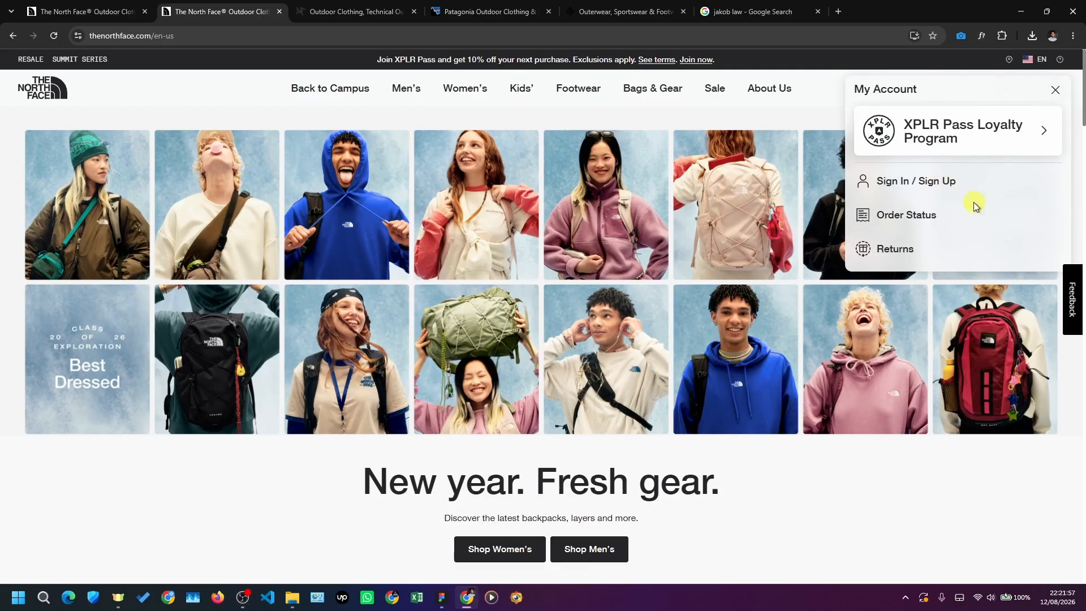
right_click(915, 222)
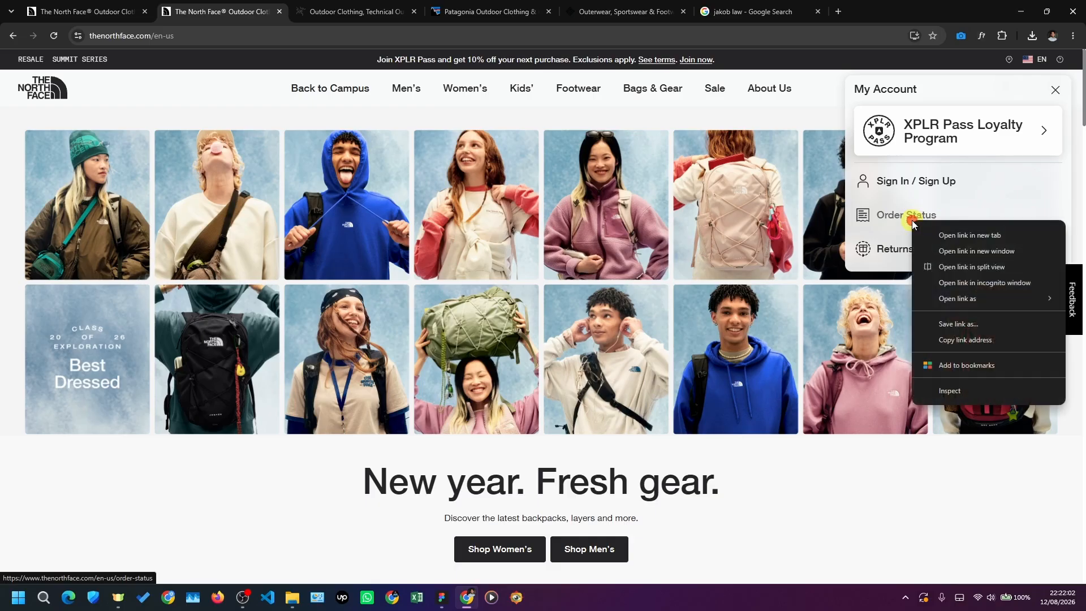
left_click(938, 230)
left_click(145, 12)
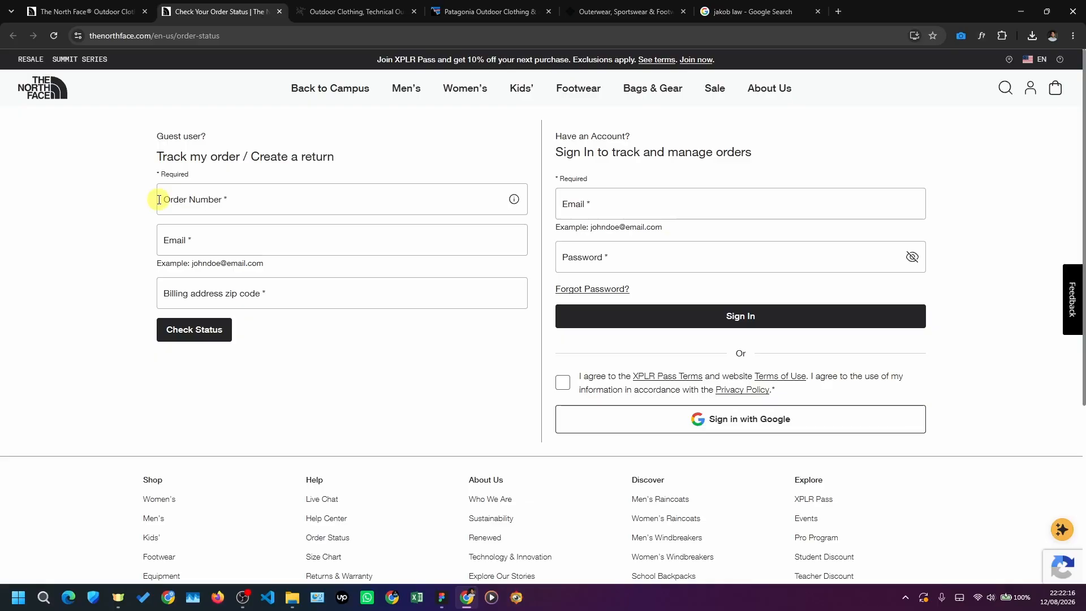
- Examine the guest order tracking form, focusing its order number, email and billing zip code fields in turn
left_click(270, 200)
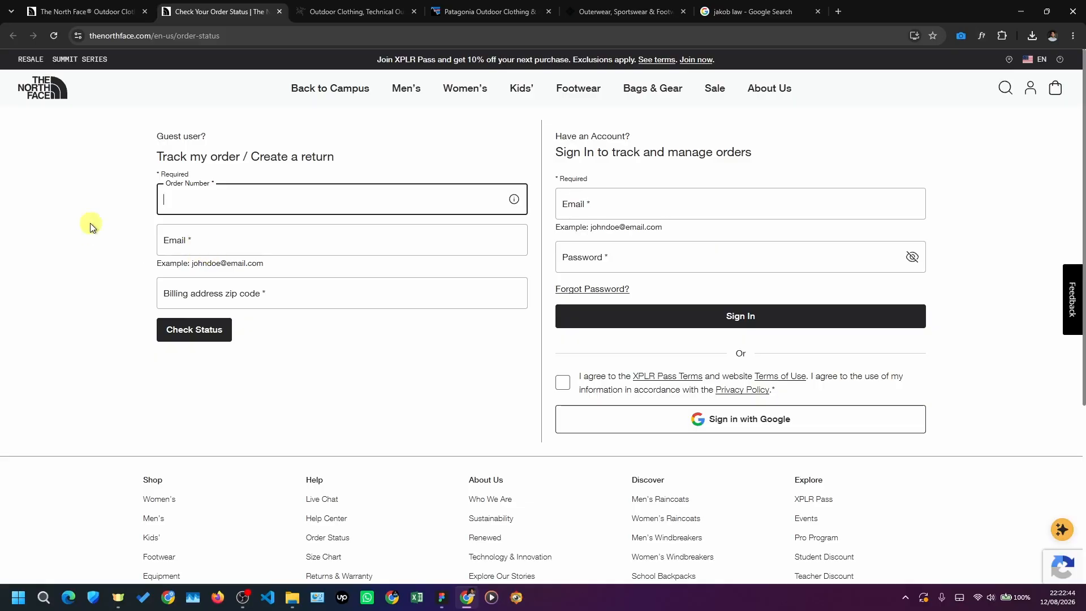
left_click(210, 237)
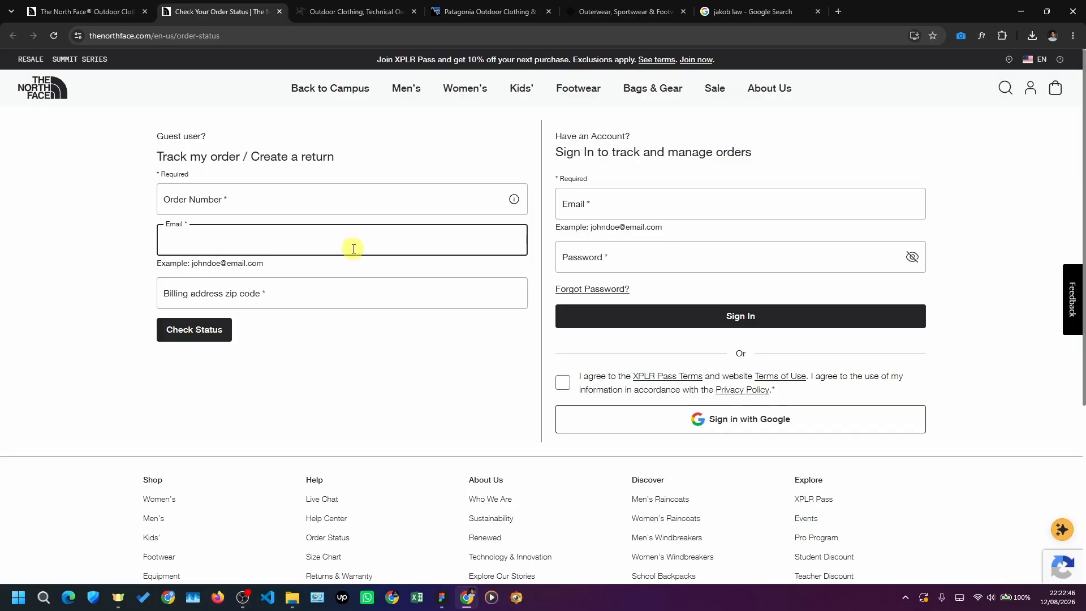
left_click(378, 295)
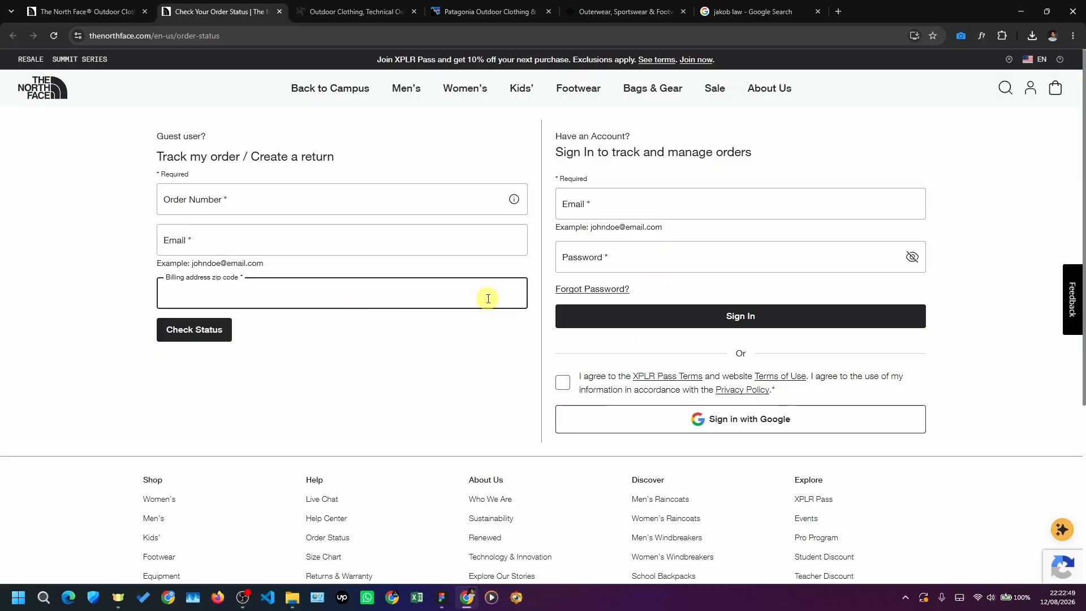
left_click(158, 218)
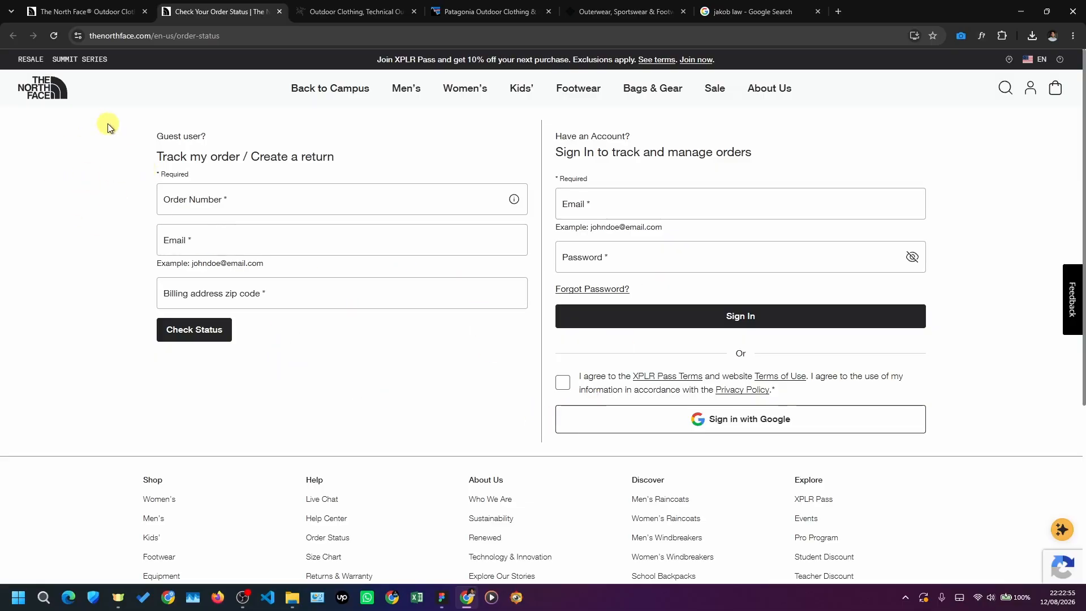
scroll(339, 362, "down", 2)
scroll(431, 327, "up", 2)
- Compare the Order Status entry in the homepage's My Account menu with the page it opens
left_click(74, 11)
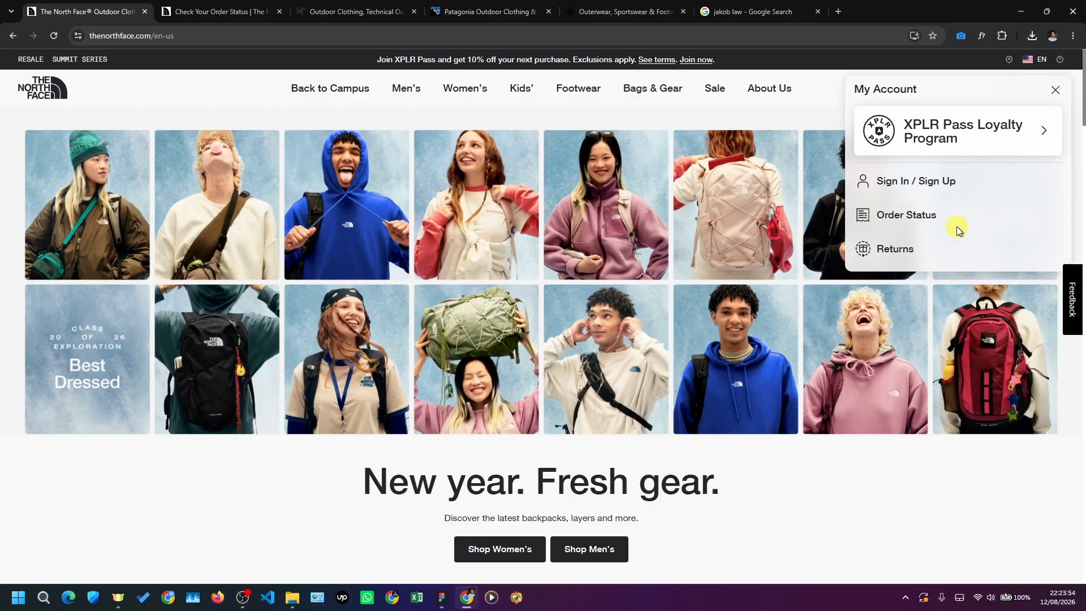
left_click(202, 11)
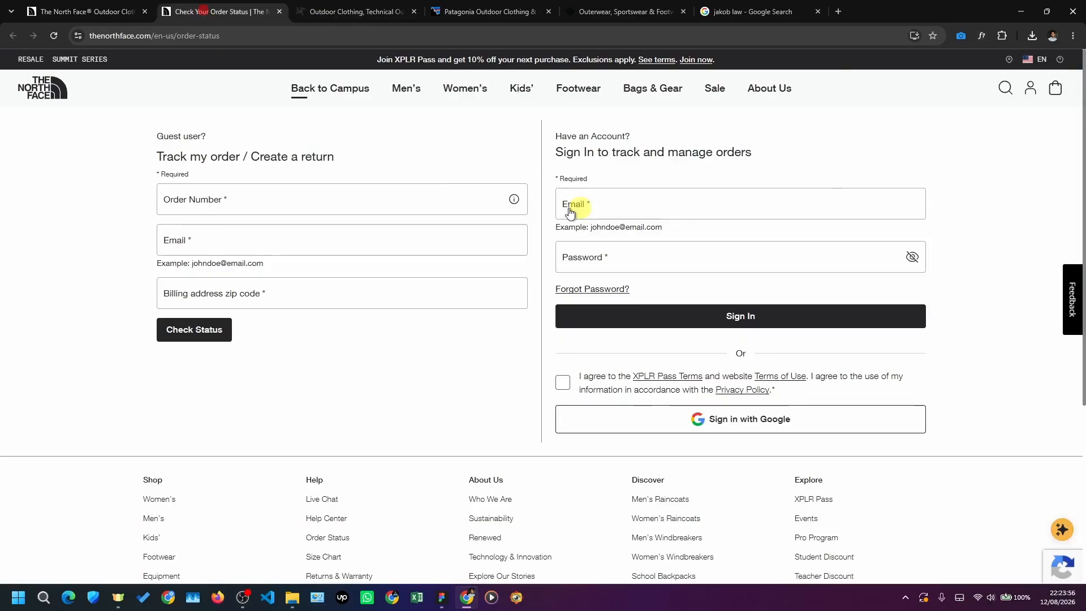
mouse_move(330, 87)
left_click(88, 482)
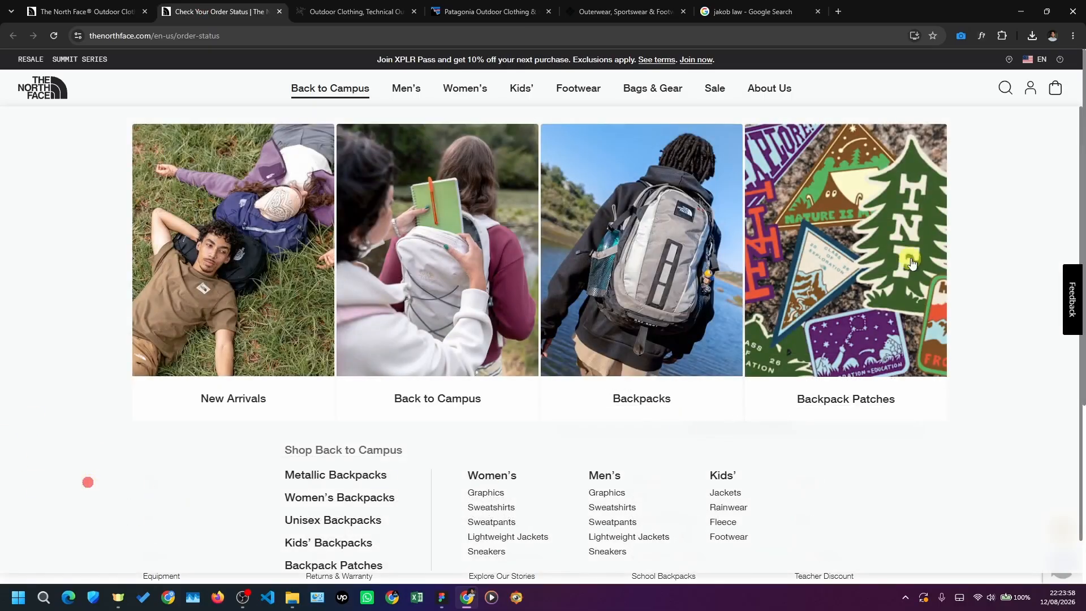
key("ctrl+shift+Tab")
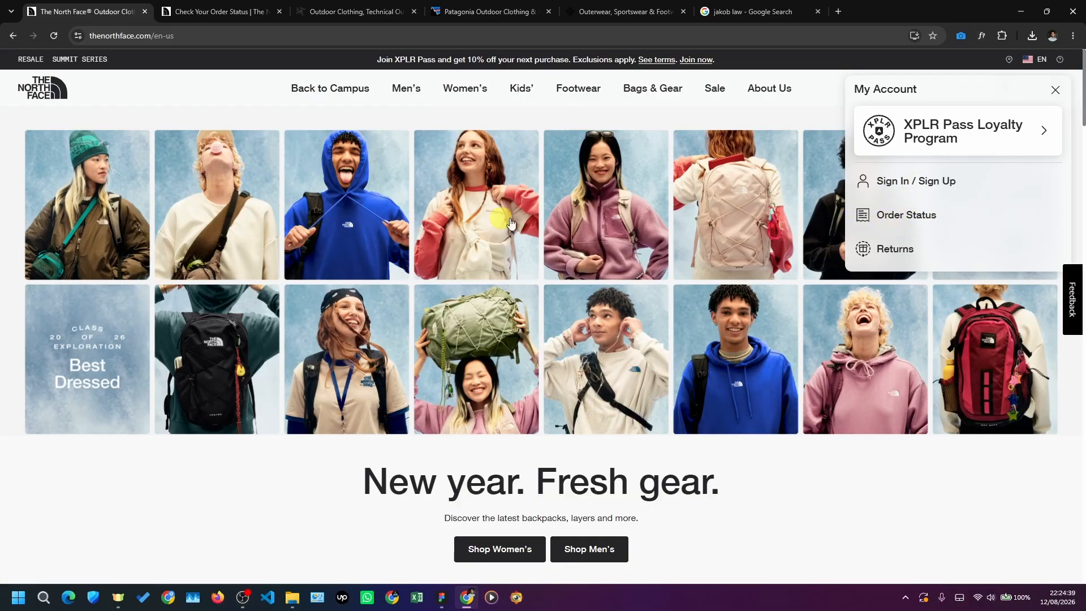
- Review the Order Status page, highlight its "Guest user?" label, and return to the homepage's account menu
left_click(196, 12)
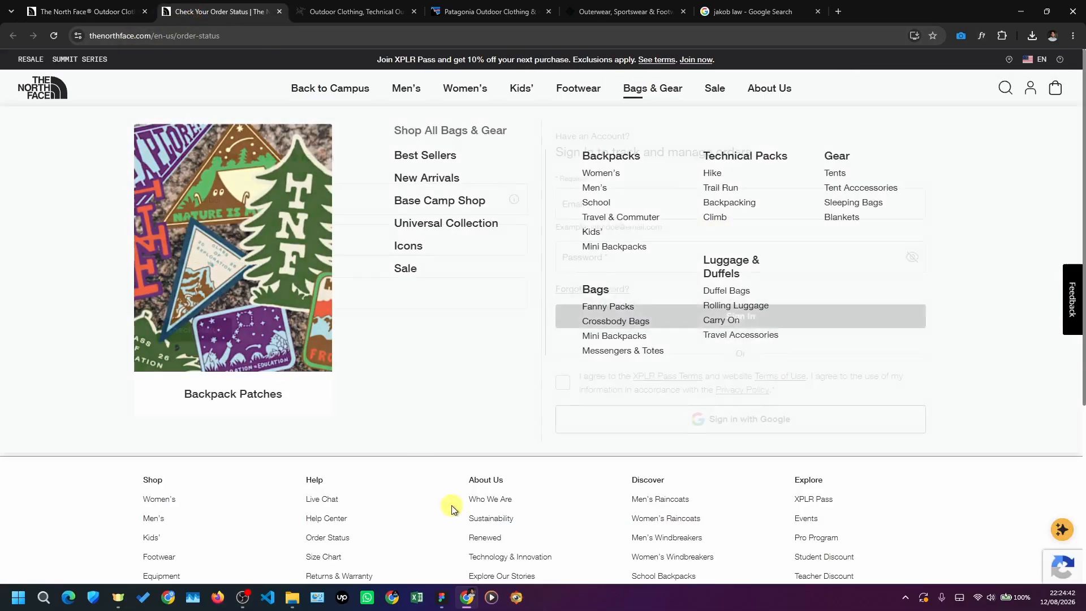
scroll(639, 244, "down", 3)
scroll(671, 295, "up", 3)
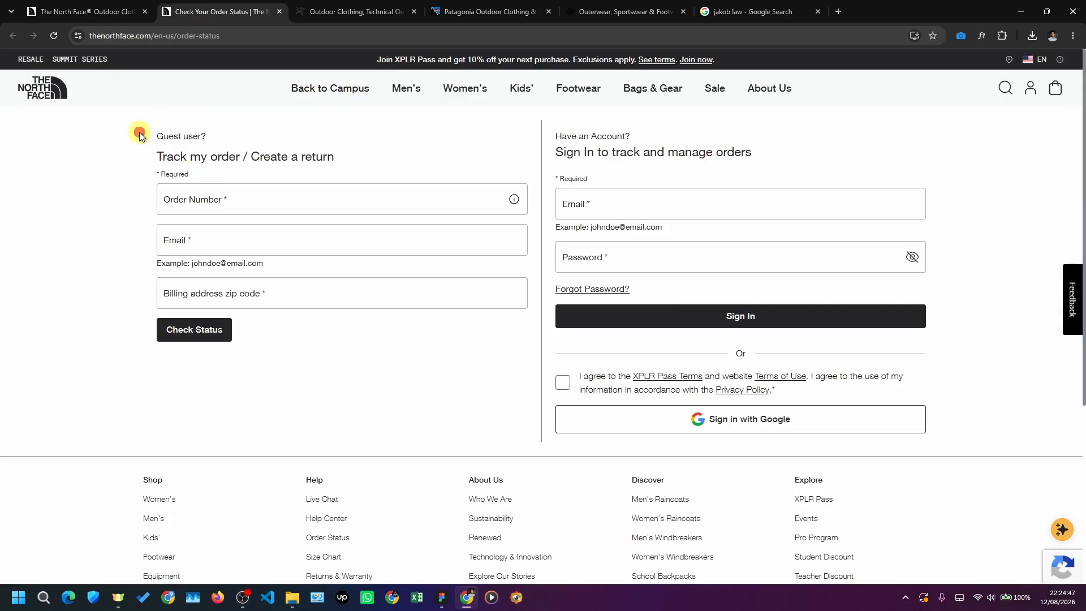
left_click_drag(157, 134, 215, 140)
left_click(113, 171)
left_click(95, 17)
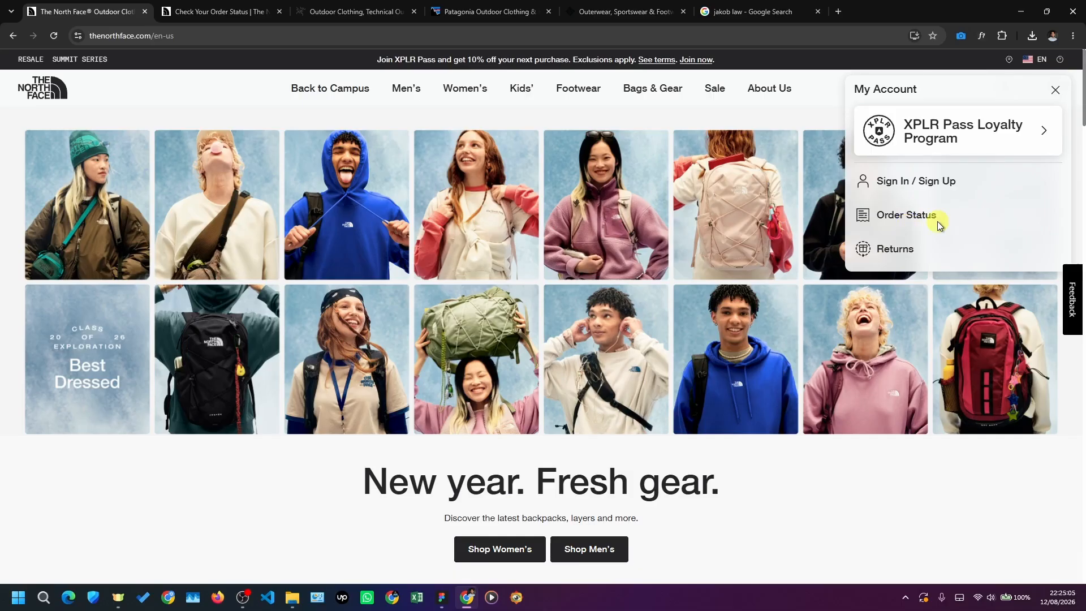
- Switch to the Figma audit and restore the issue row Order Status Visible But Unusable Pre-Login to 100% opacity
key("alt+Tab")
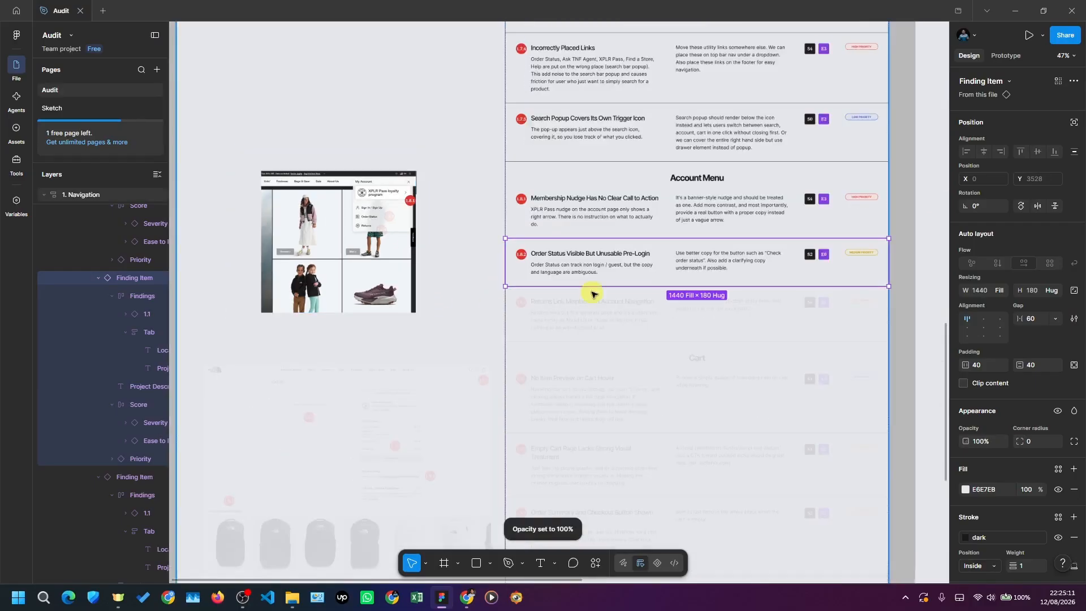
scroll(851, 265, "up", 5)
left_click(874, 239)
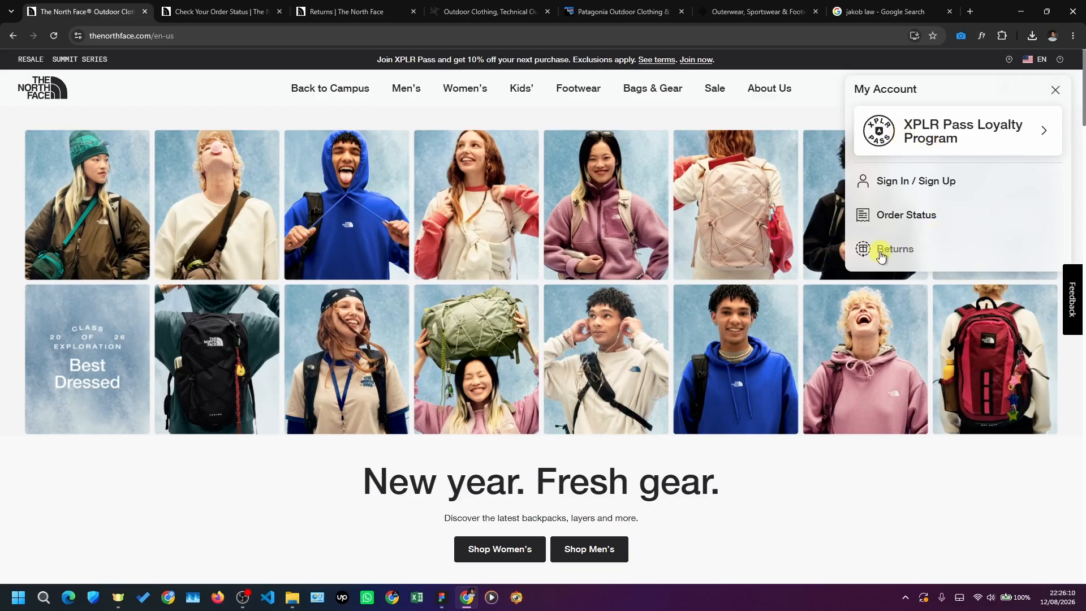
- Place the Returns page tab beside the homepage tab and highlight the My Account heading in the homepage's menu
left_click_drag(404, 10, 222, 10)
mouse_move(330, 88)
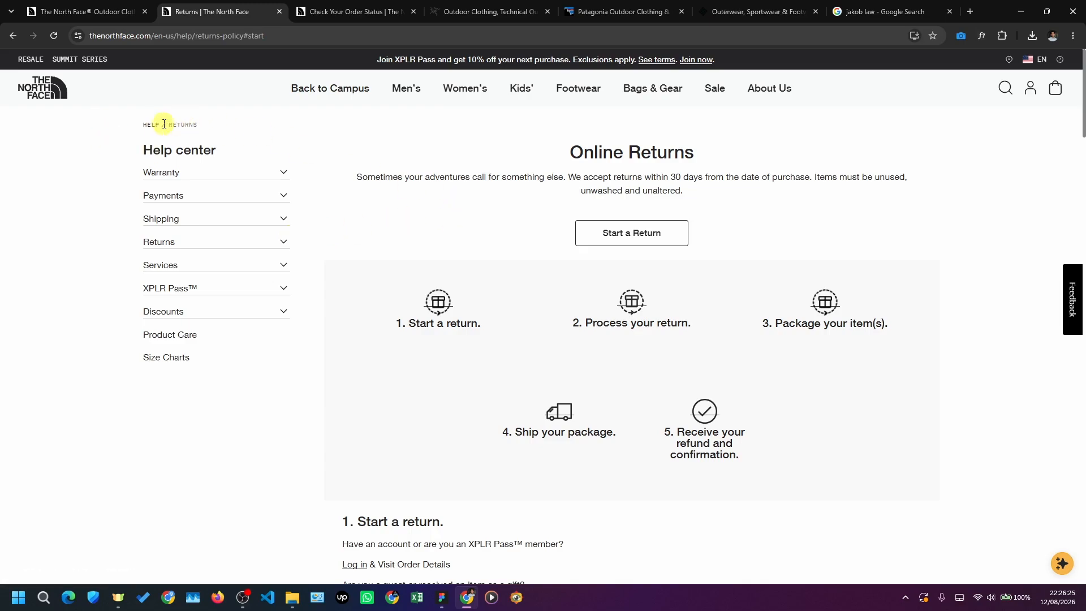
left_click(93, 11)
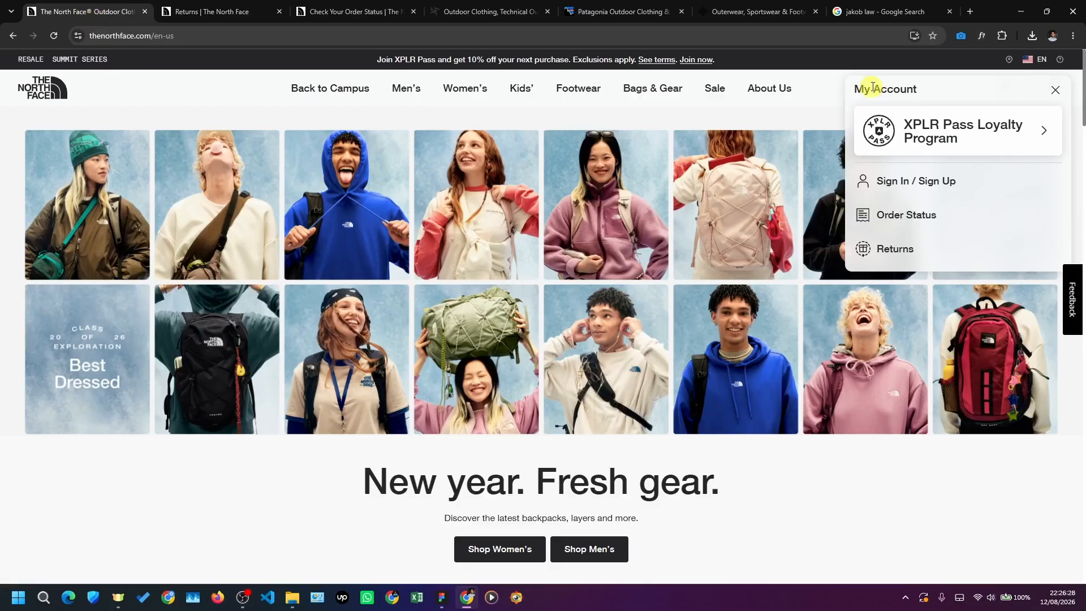
left_click_drag(851, 90, 914, 91)
left_click(914, 90)
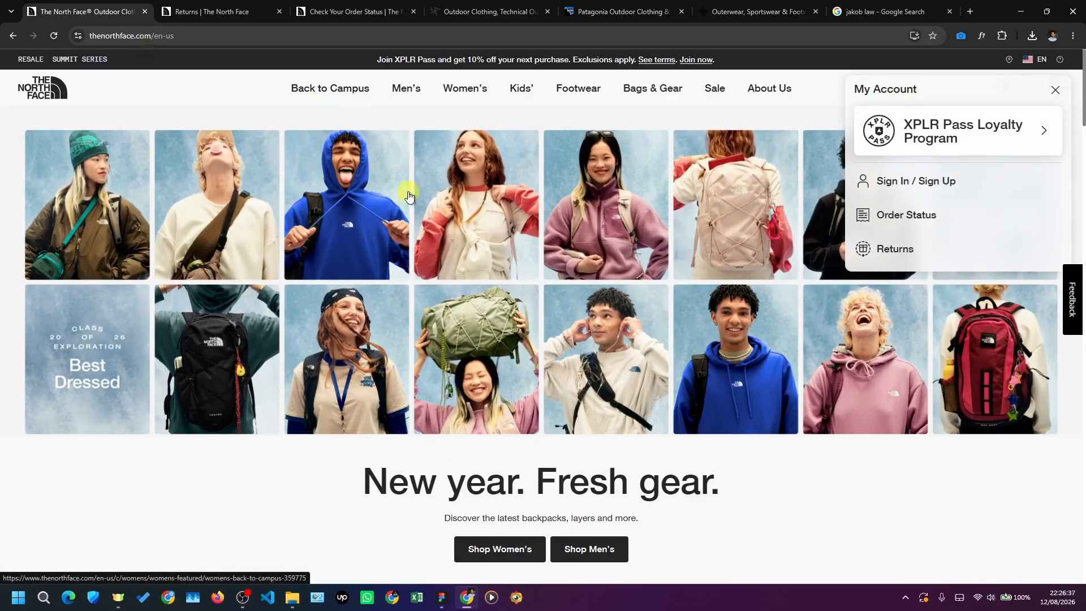
- Compare the Returns entry in the My Account menu with the Online Returns help page it leads to
left_click(190, 15)
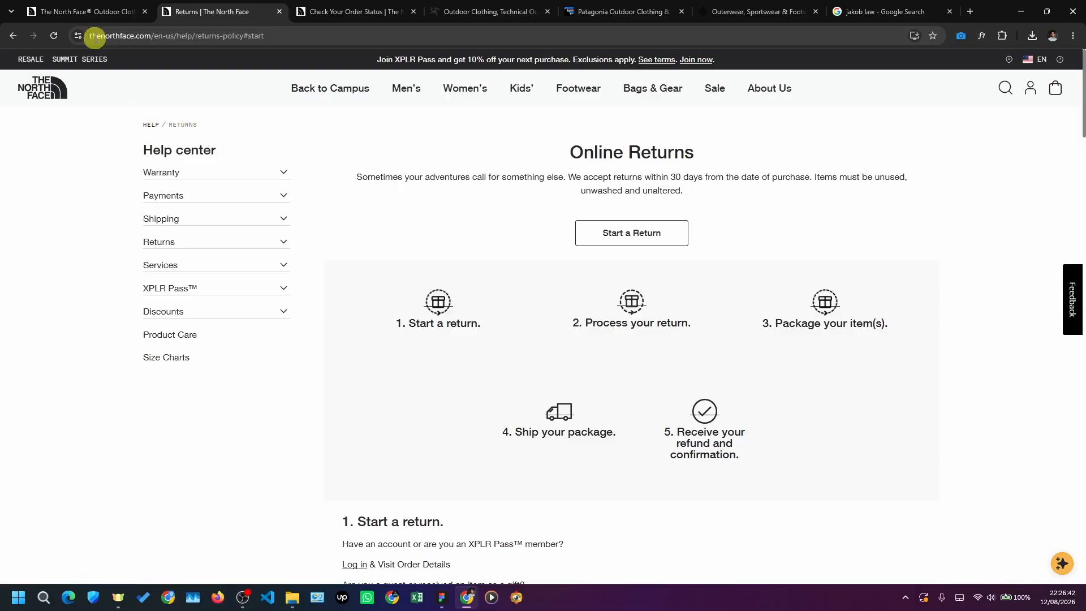
left_click(93, 12)
scroll(746, 234, "down", 2)
scroll(735, 198, "up", 2)
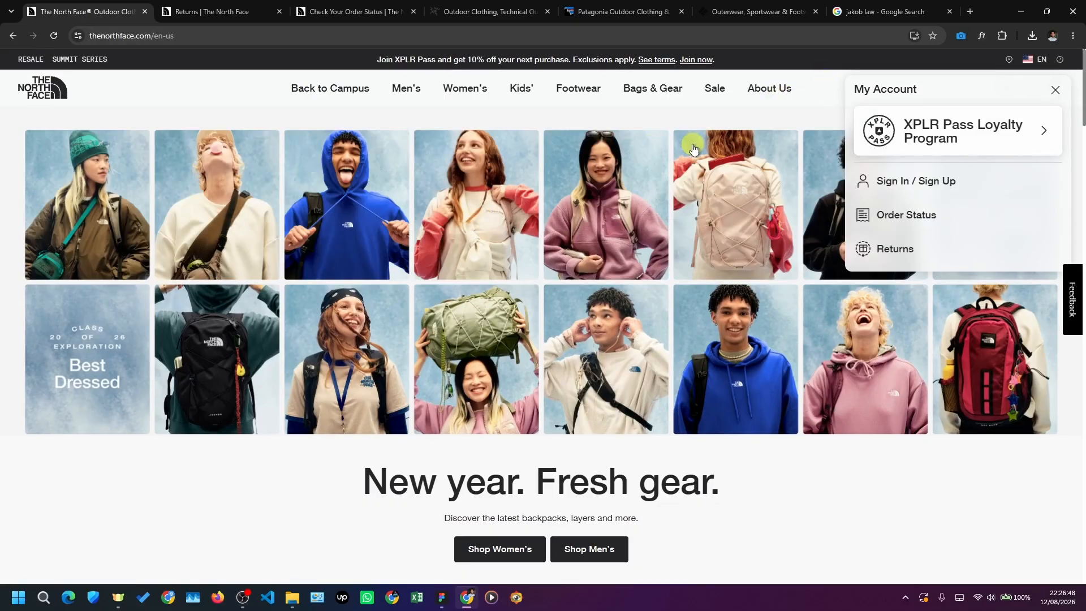
left_click(210, 11)
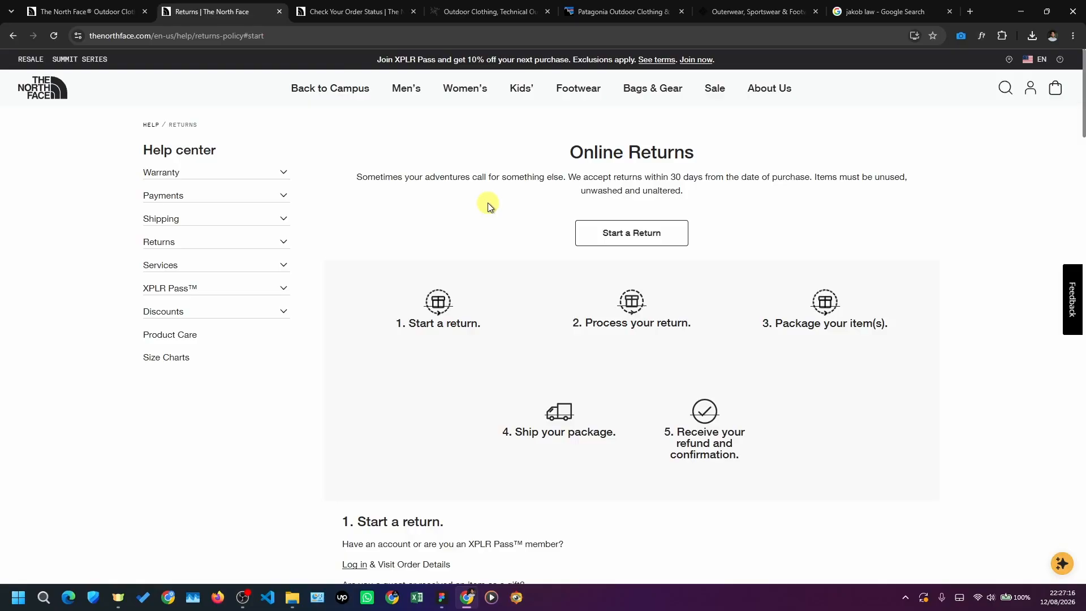
key("ctrl+Page_Up")
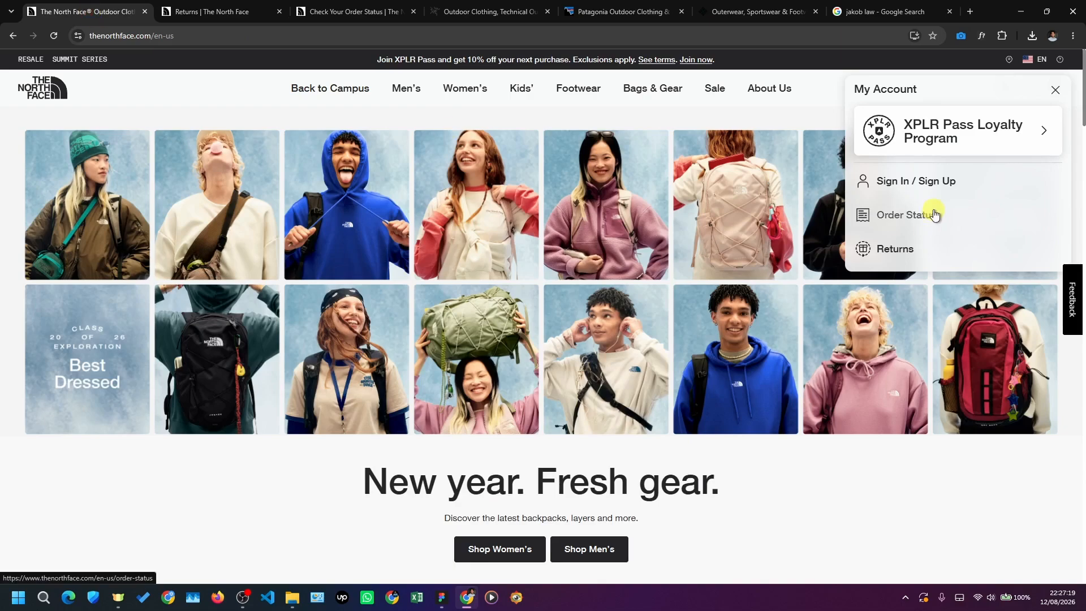
left_click(214, 11)
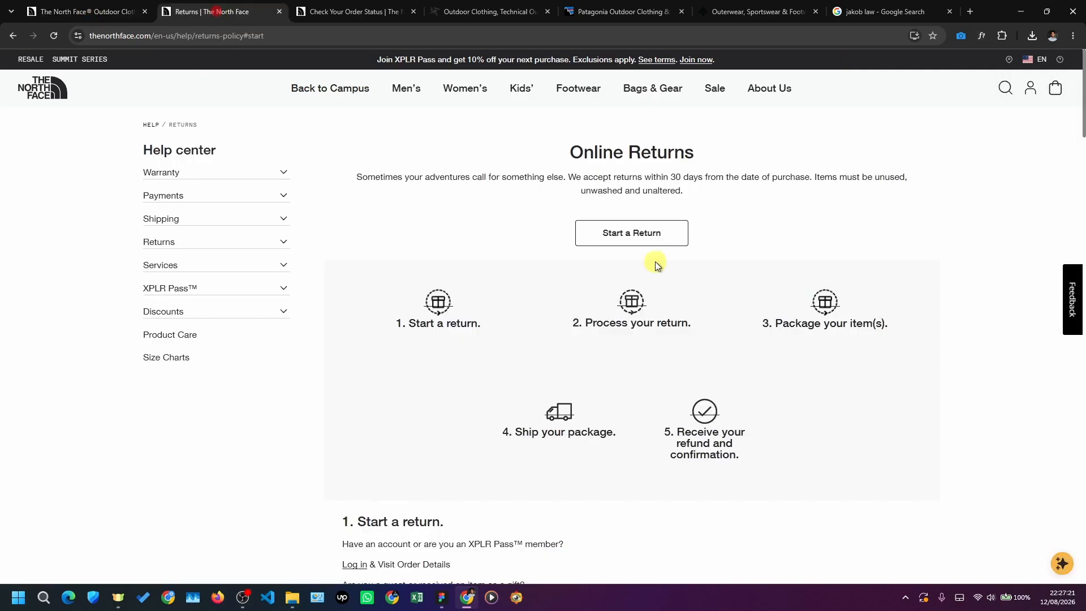
- Follow the Start a Return link on the Online Returns page and highlight the member and guest instructions under Start a return
left_click(639, 237)
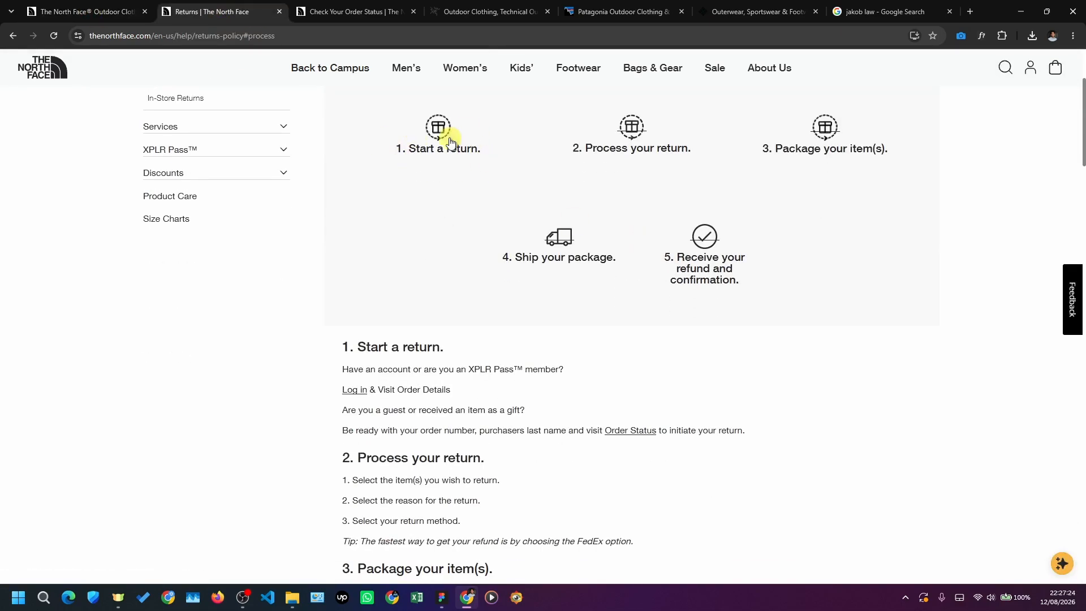
left_click(439, 133)
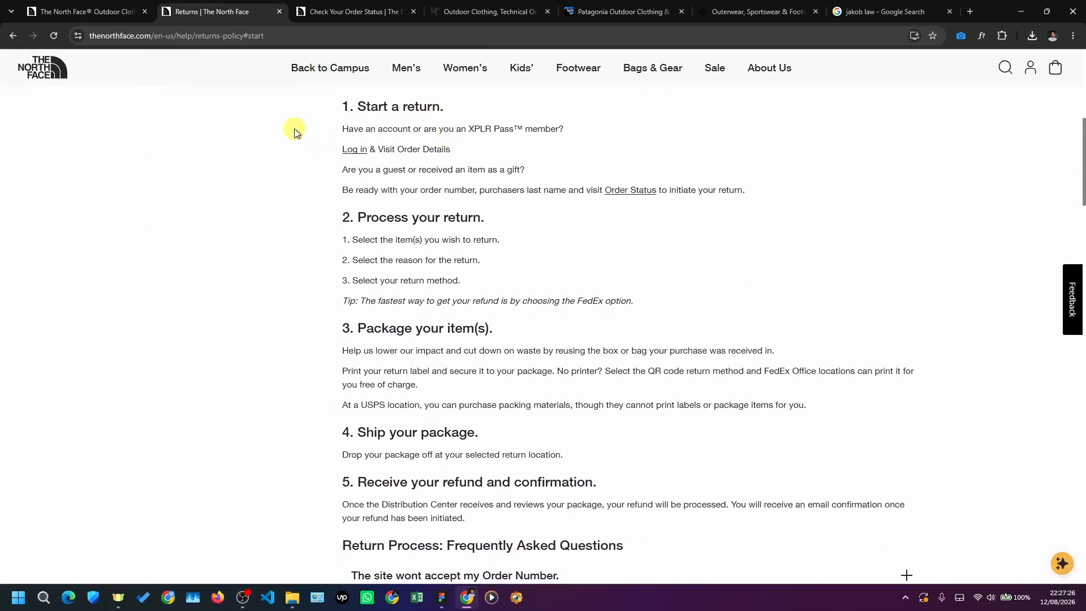
left_click_drag(333, 107, 548, 127)
left_click(549, 159)
scroll(426, 194, "up", 1)
left_click_drag(334, 207, 469, 207)
left_click(517, 207)
scroll(442, 212, "up", 5)
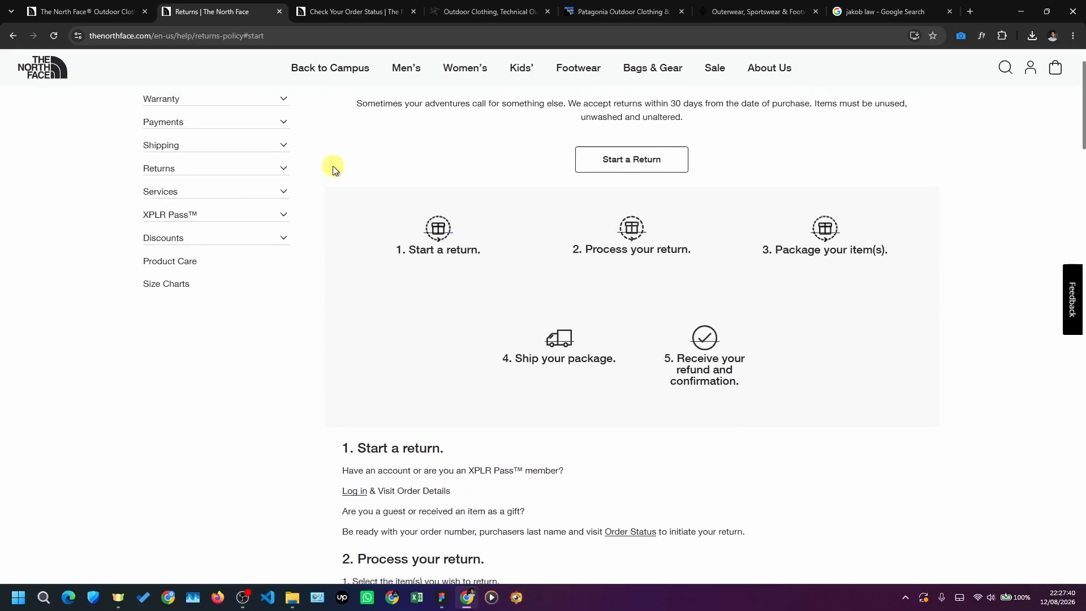
- Compare the homepage's open My Account menu with the Returns page once more
left_click(85, 11)
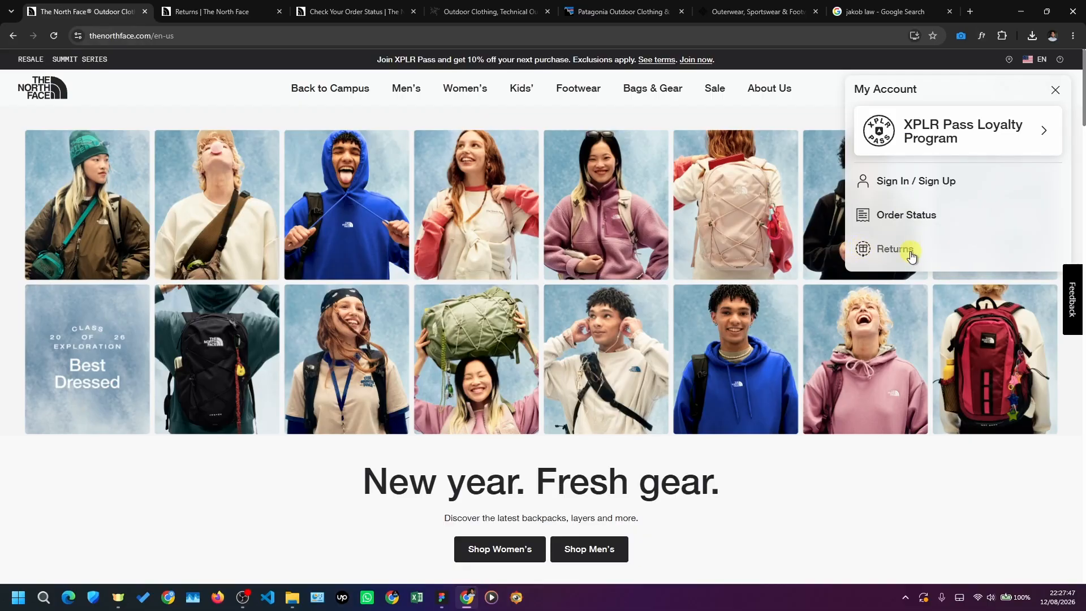
left_click(187, 12)
left_click(79, 12)
- Switch to the Figma audit and restore the issue row Returns Link Misplaced in Account Navigation and its marker 1.8.3 to 100% opacity
mouse_move(442, 597)
left_click(456, 566)
key("0")
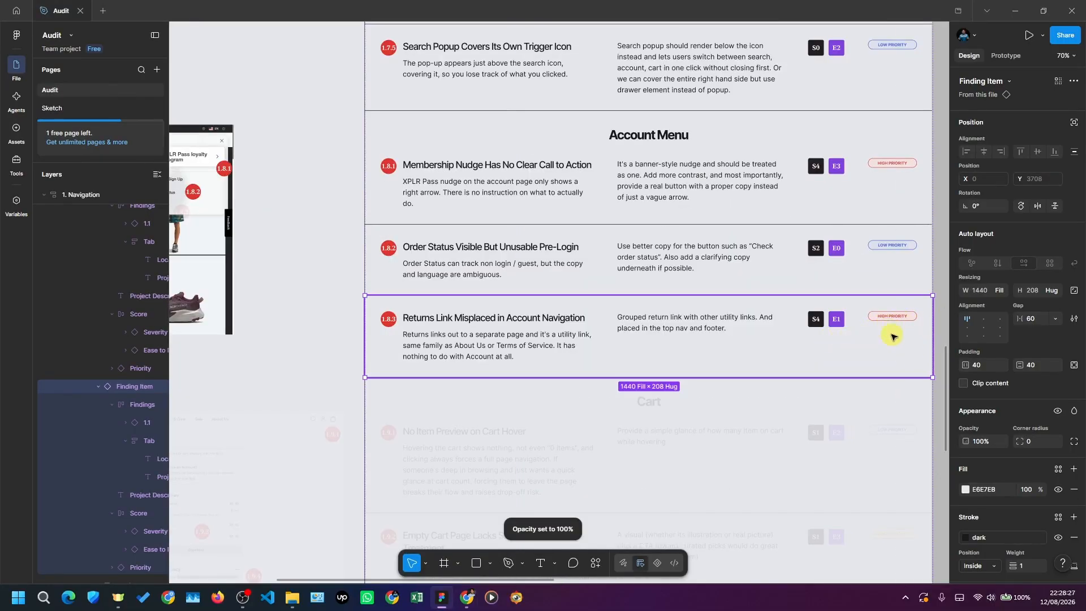
scroll(891, 336, "down", 3, "ctrl")
left_click(379, 240)
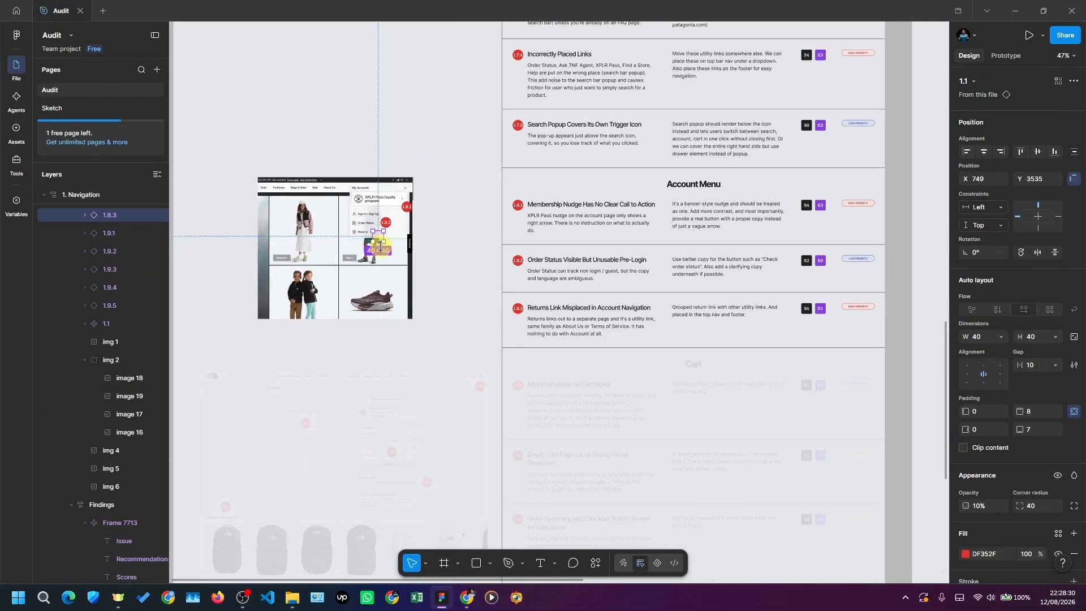
key("0")
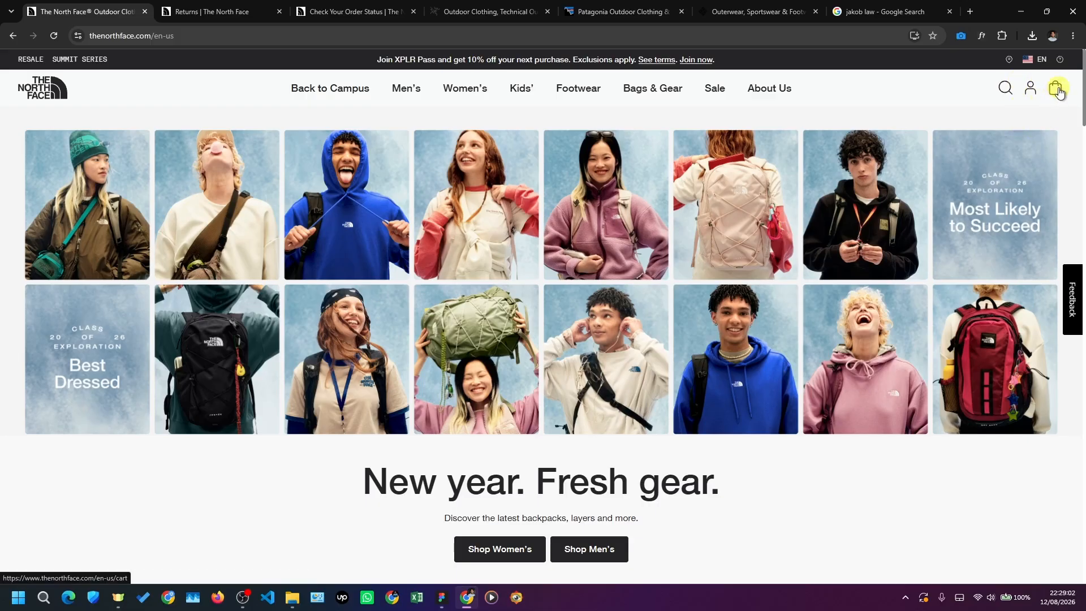
- Open The North Face's cart from the homepage and look over the empty cart page
left_click(1055, 92)
key("alt+Left")
left_click(1056, 92)
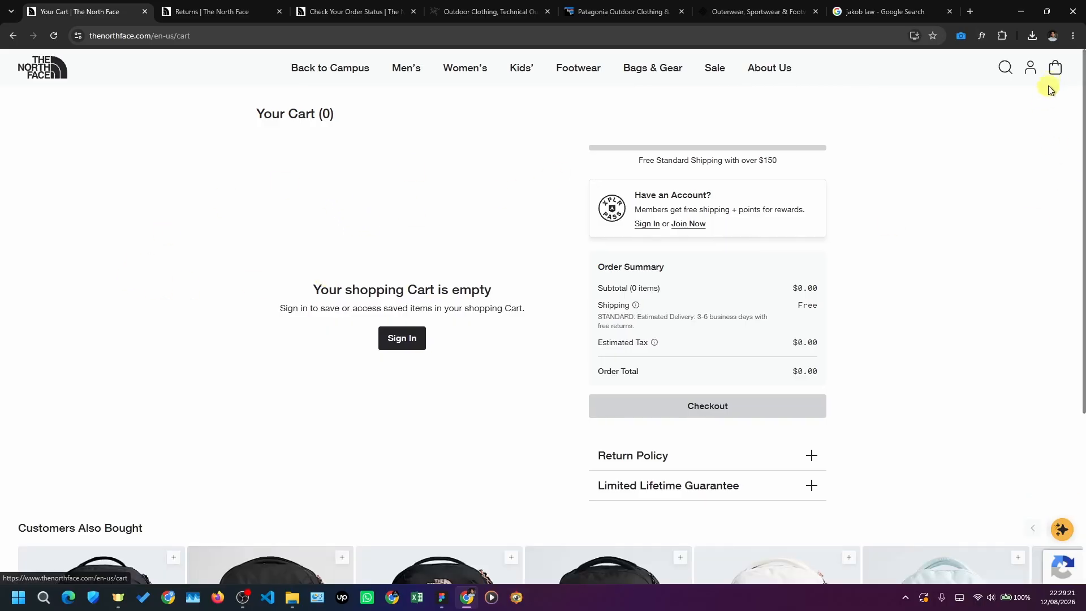
scroll(977, 210, "down", 3)
scroll(982, 226, "up", 3)
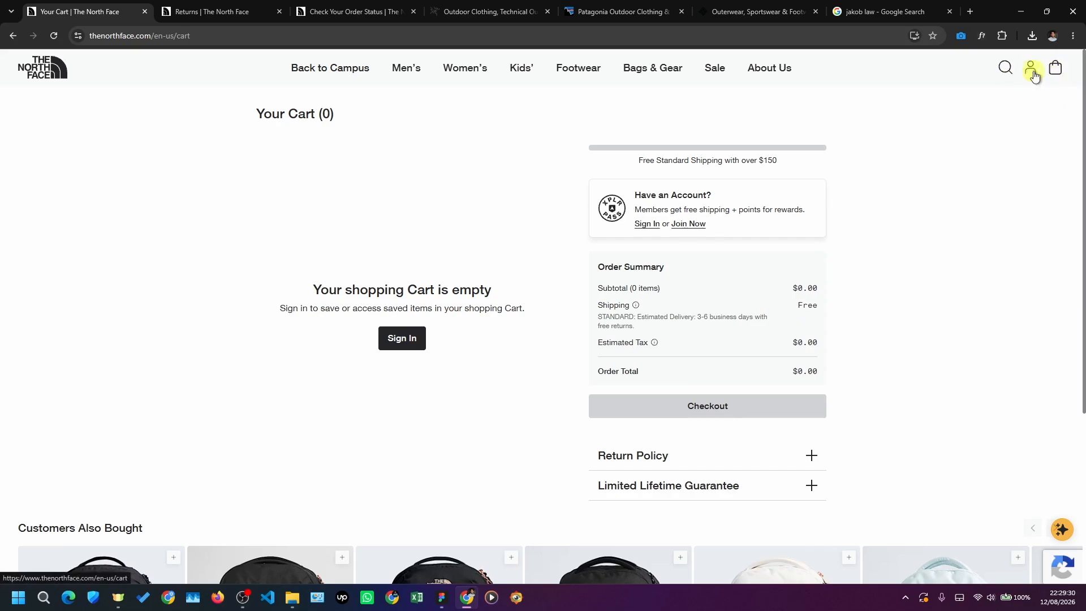
- Return to The North Face homepage and browse down to the New Sale Styles and Borealis sections
left_click(39, 76)
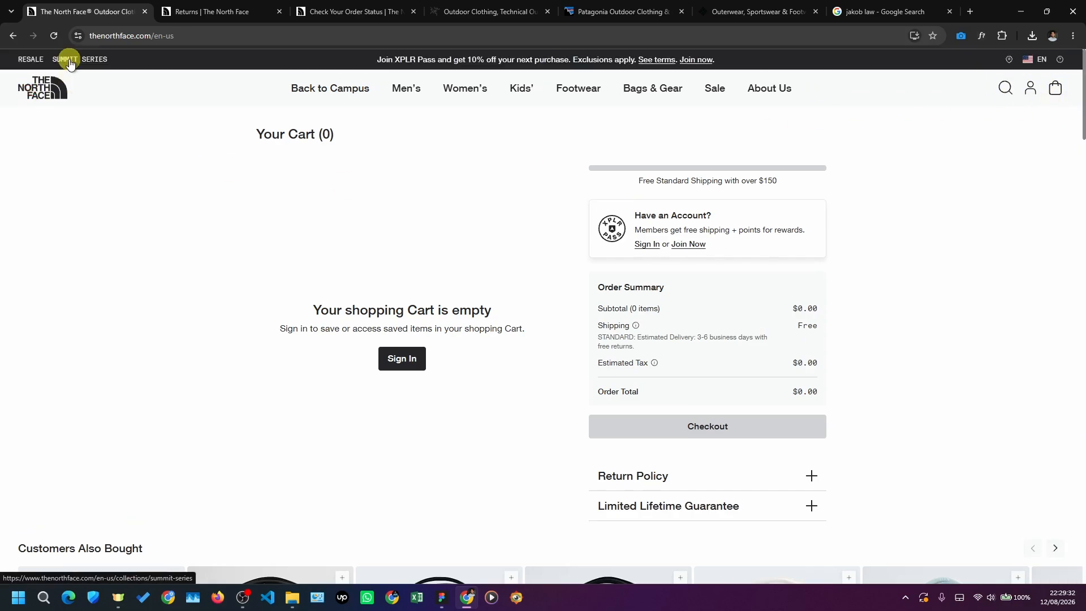
scroll(557, 211, "down", 2)
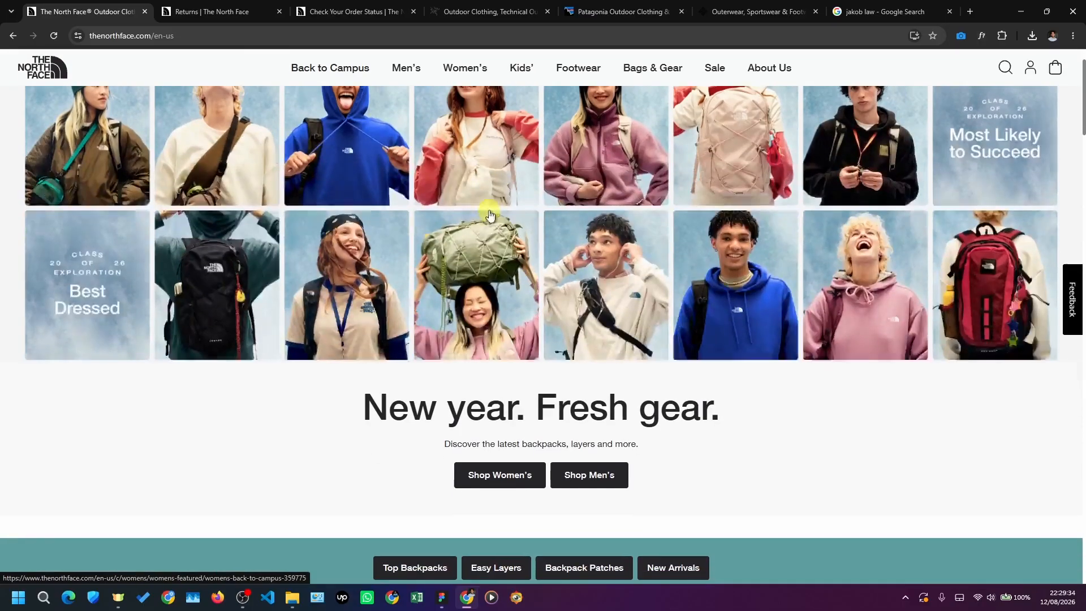
scroll(486, 204, "up", 2)
scroll(344, 358, "down", 3)
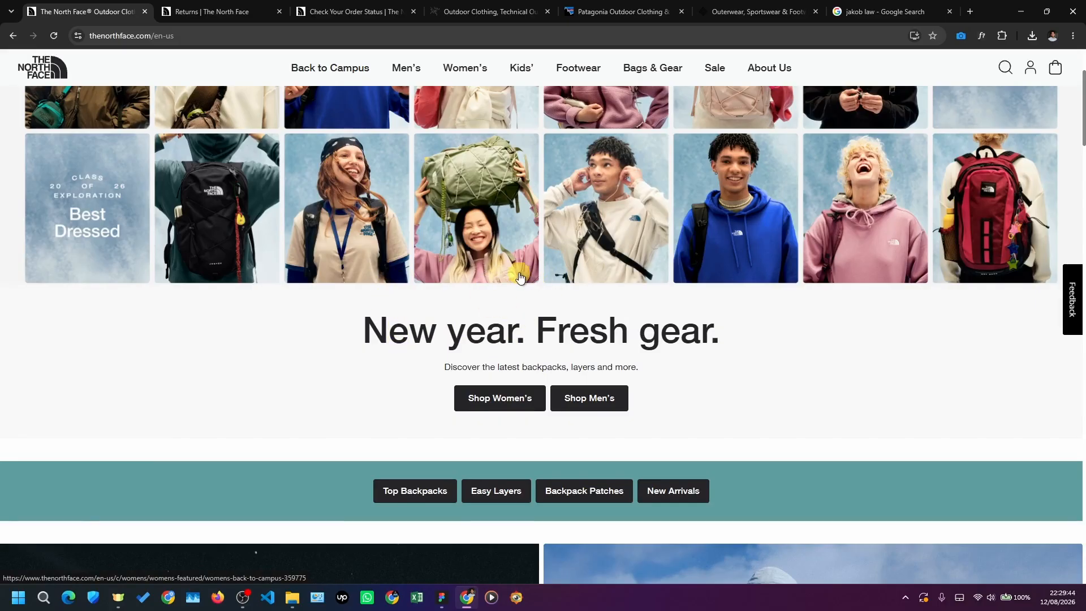
scroll(291, 354, "down", 6)
scroll(460, 444, "up", 8)
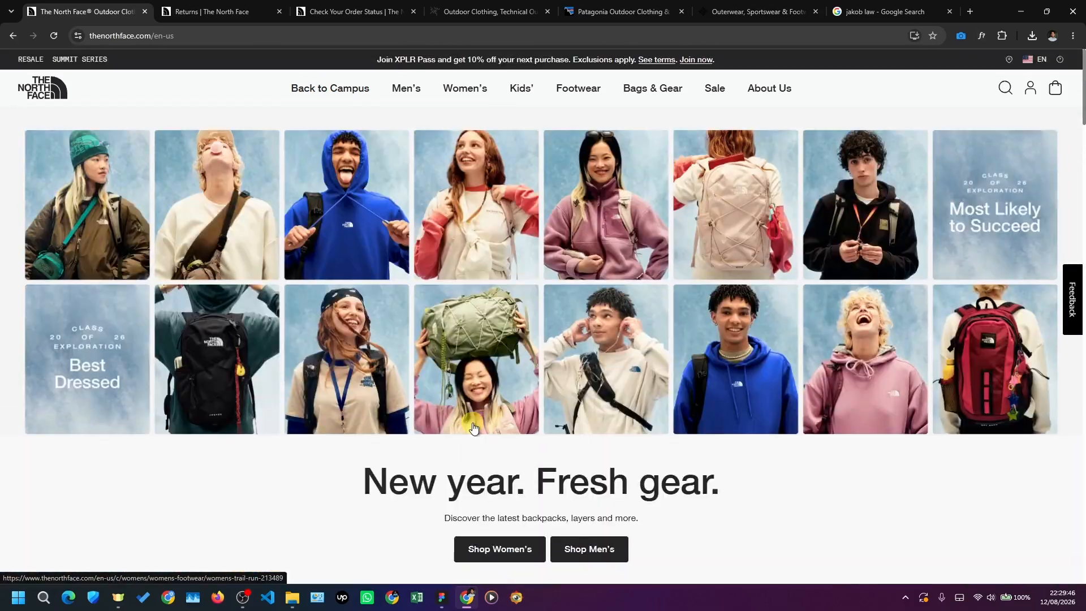
scroll(578, 413, "down", 8)
scroll(578, 413, "down", 7)
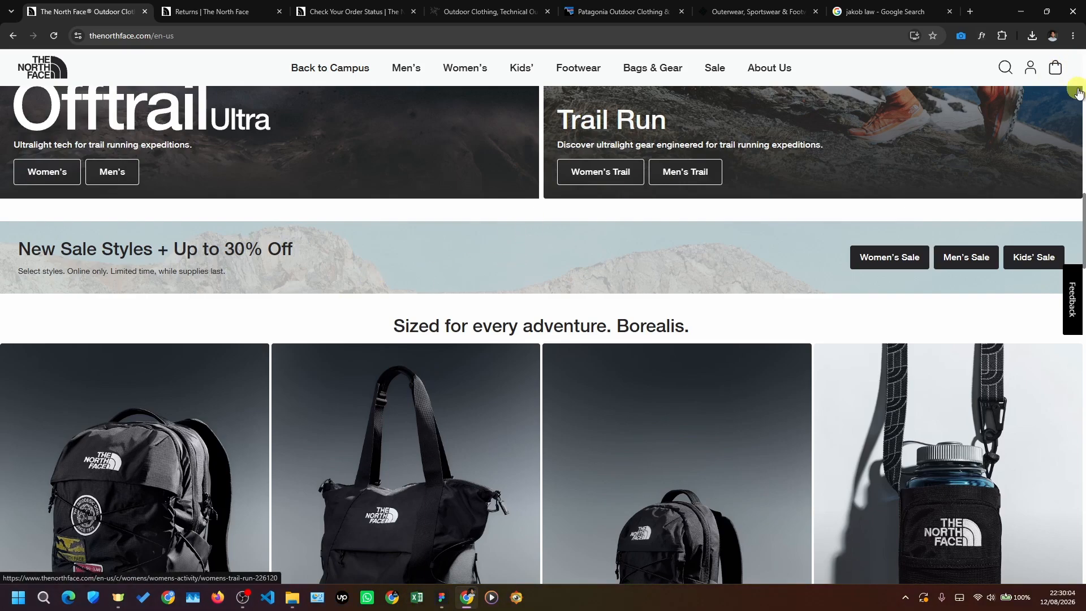
- Open the cart from partway down the homepage, then go back and continue browsing the homepage's sections
left_click(1056, 69)
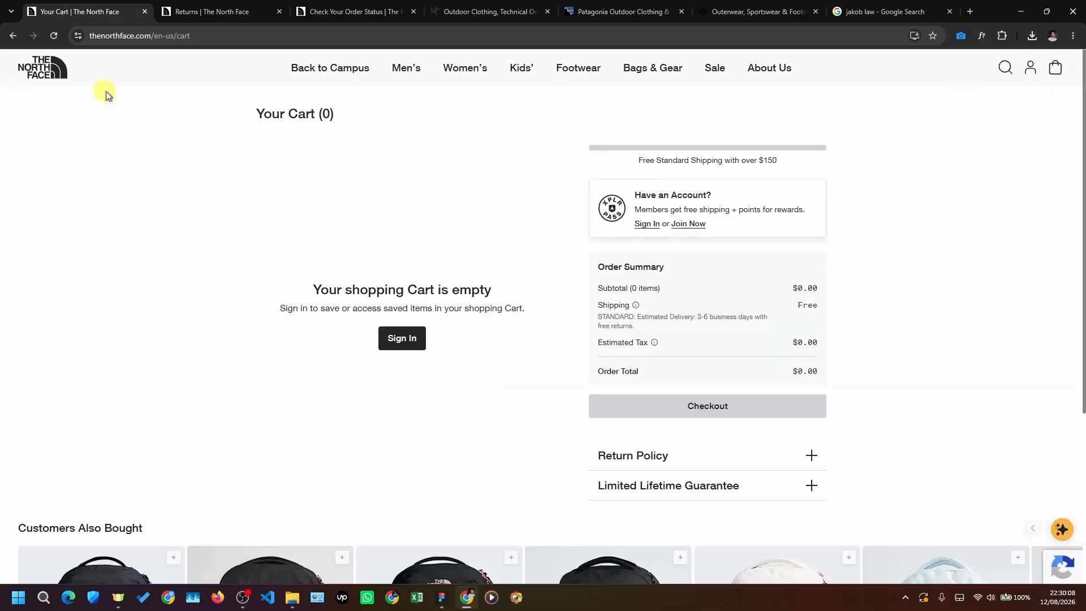
key("alt+Left")
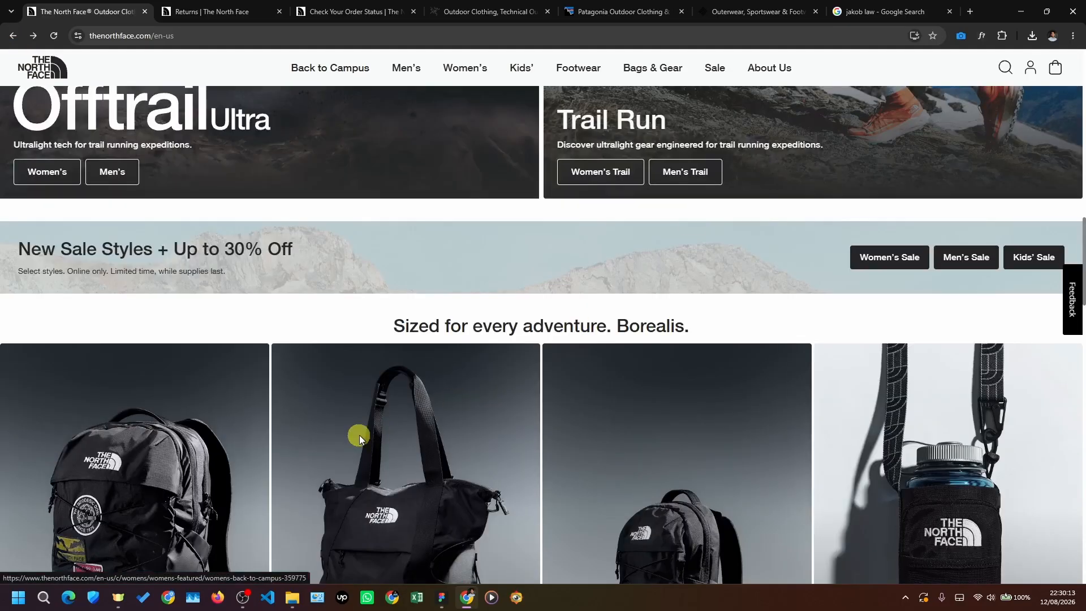
scroll(405, 333, "down", 1)
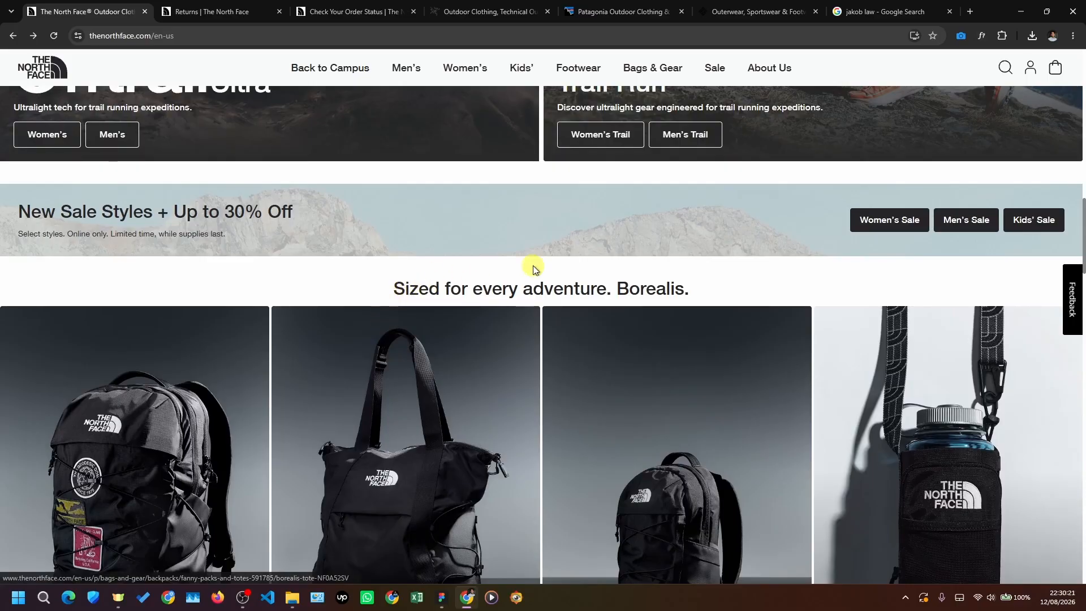
scroll(451, 259, "down", 1)
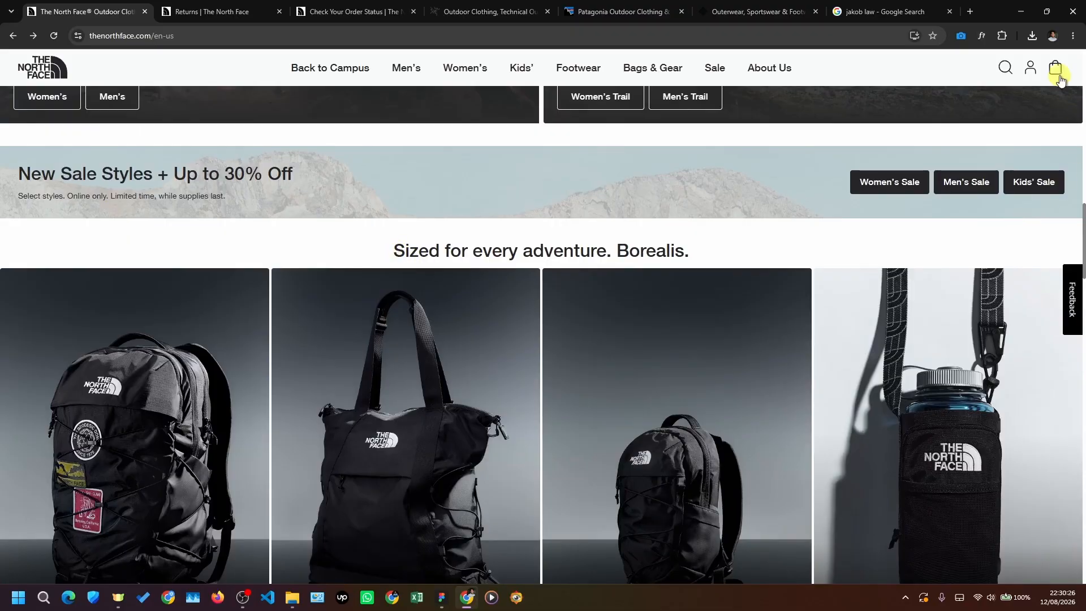
scroll(1081, 105, "down", 2)
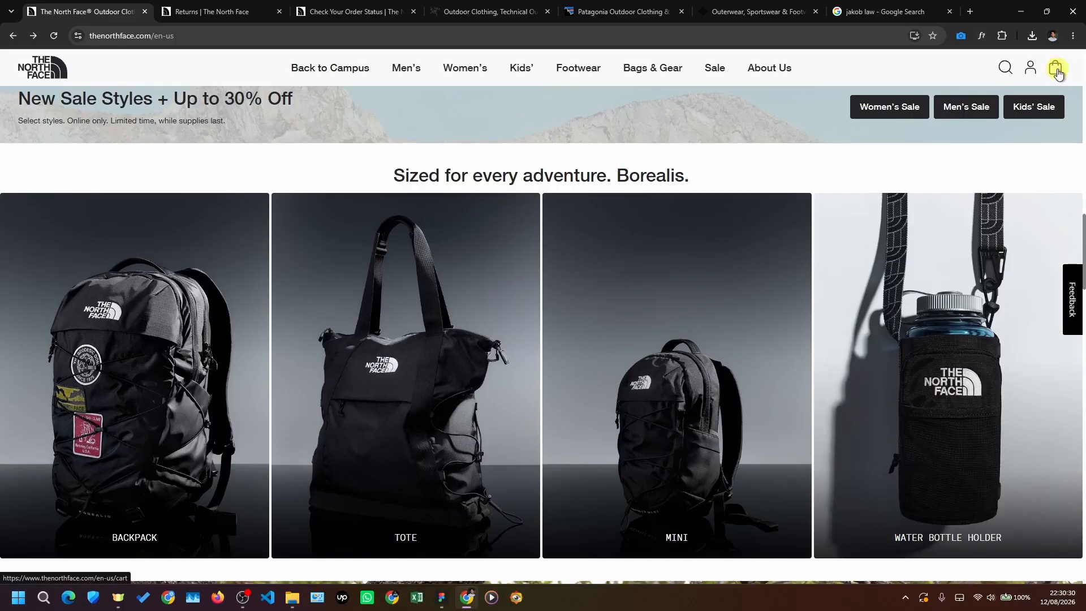
scroll(970, 181, "down", 1)
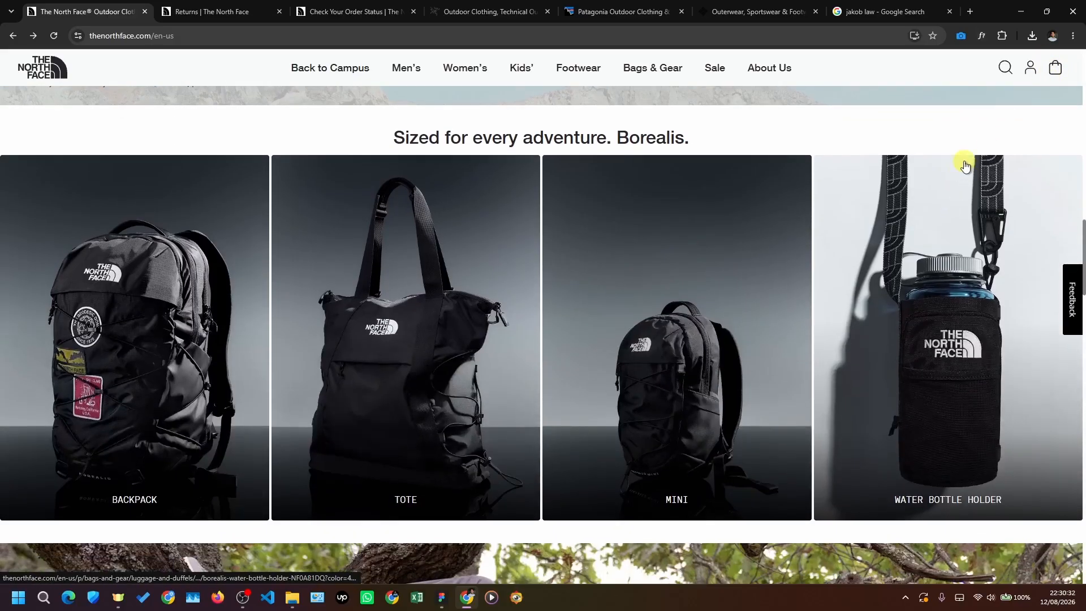
scroll(765, 252, "down", 10)
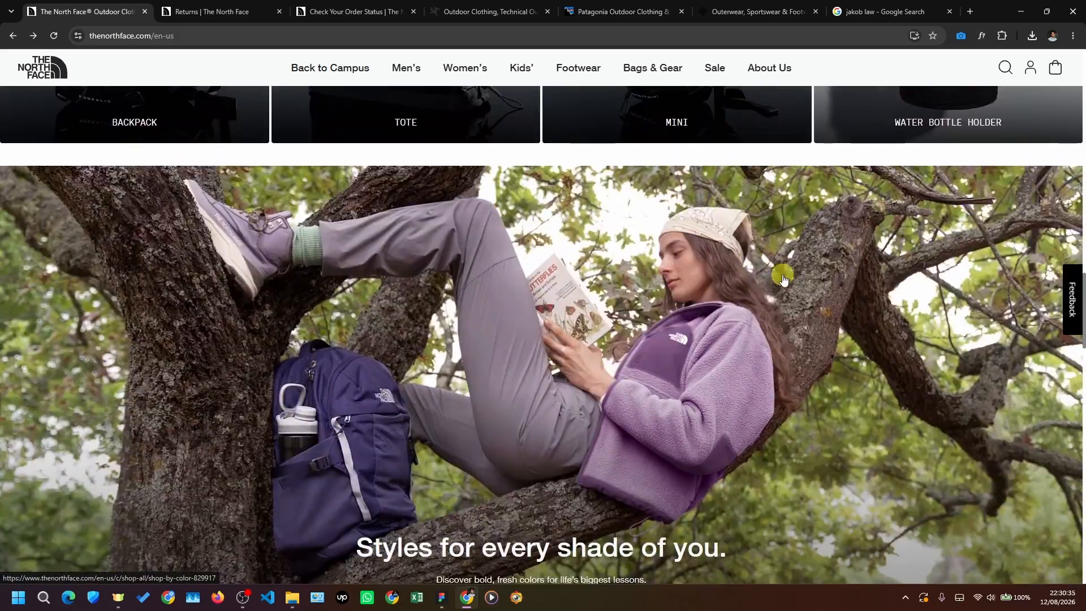
scroll(588, 317, "down", 5)
scroll(616, 335, "up", 7)
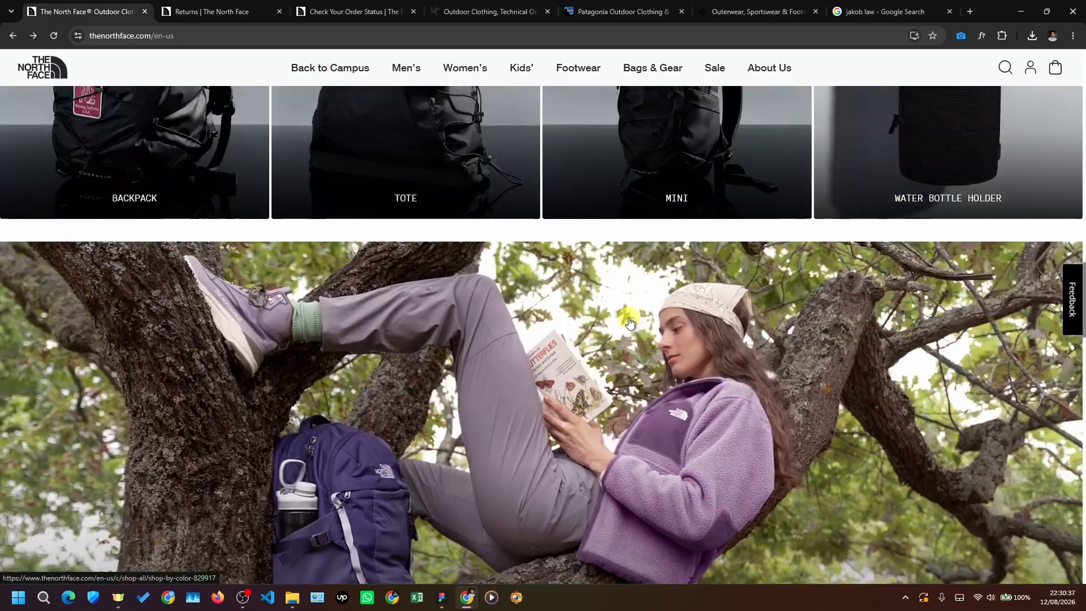
scroll(617, 335, "up", 15)
scroll(230, 425, "up", 9)
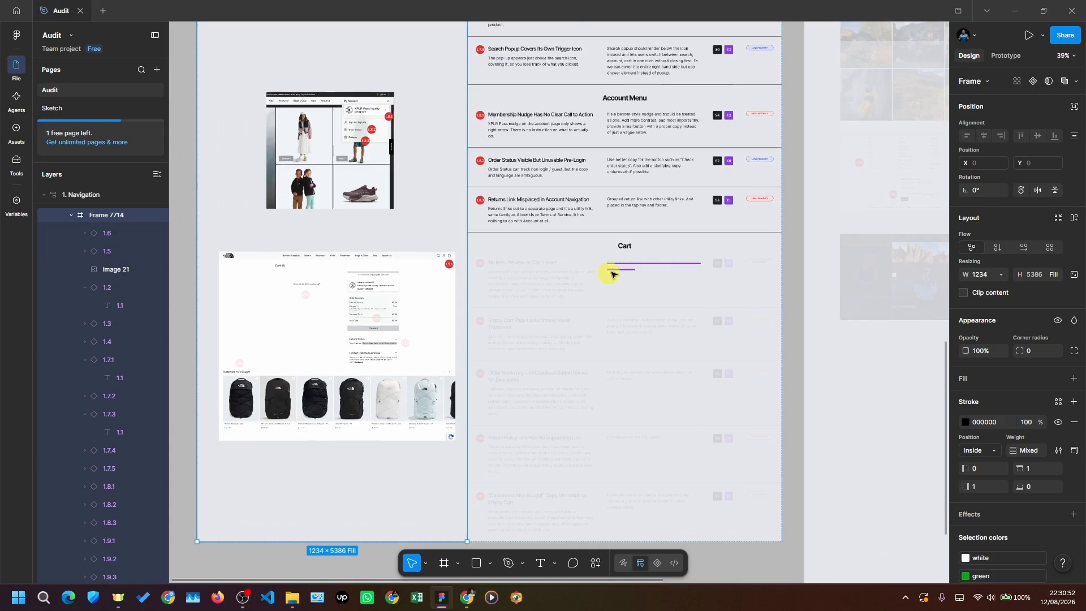
- Switch to the Figma audit and restore the Cart issue row No Item Preview on Cart Hover to 100% opacity
scroll(473, 298, "up", 2)
left_click(468, 299)
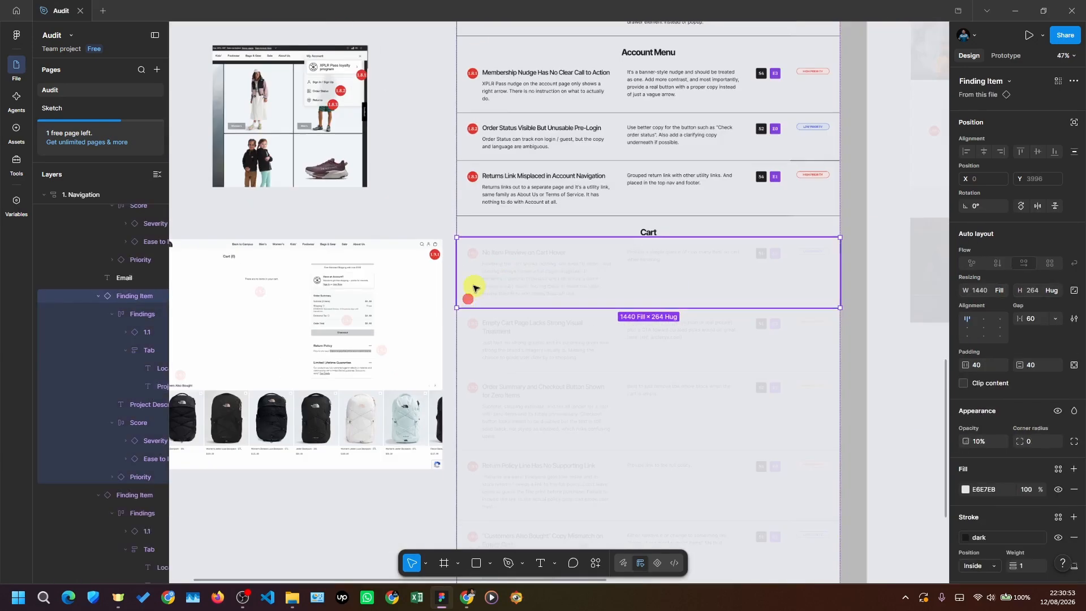
key("0")
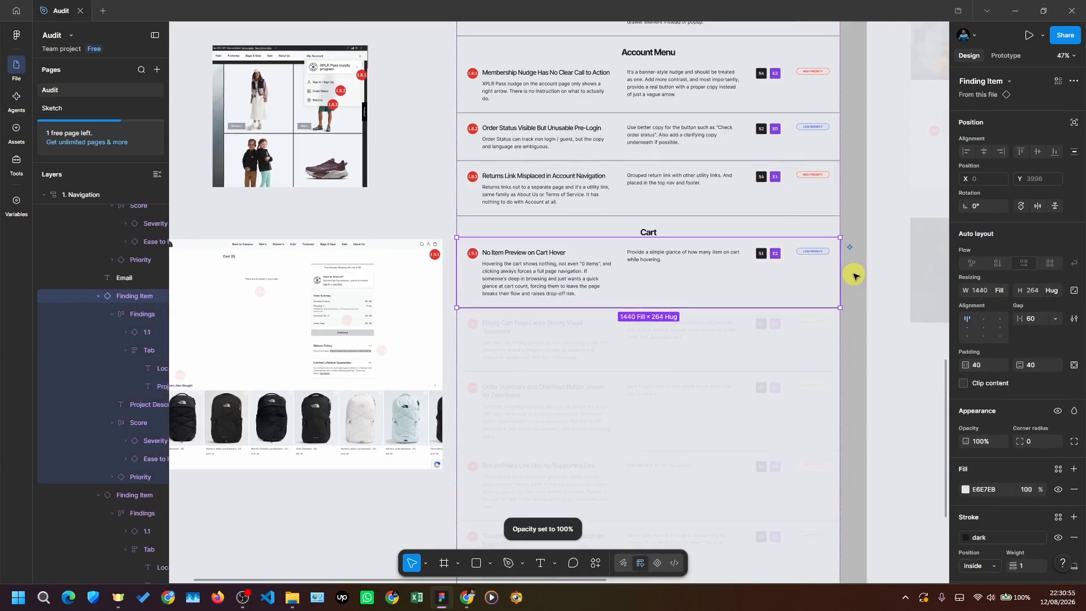
- Examine the No Item Preview on Cart Hover row's description, recommendation, scores and priority
scroll(853, 275, "up", 3)
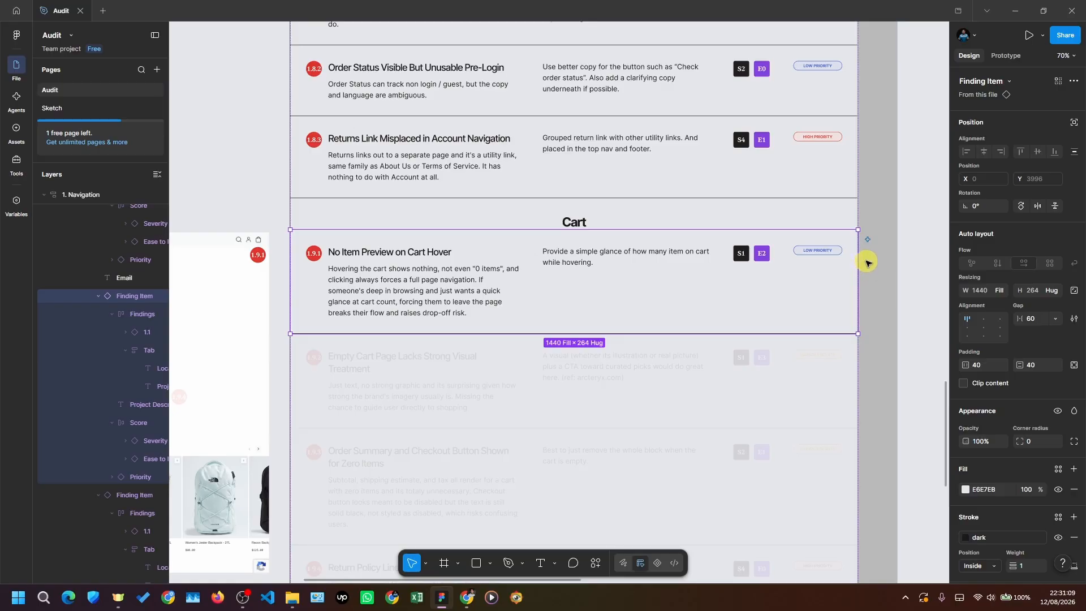
scroll(868, 263, "left", 1)
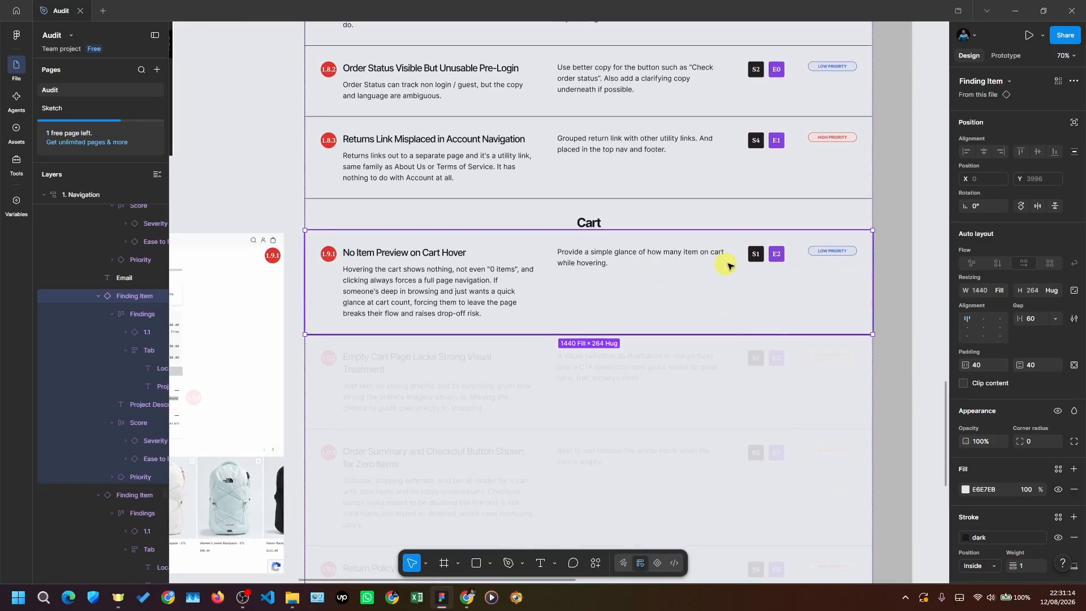
left_click(933, 273)
scroll(922, 274, "down", 2)
scroll(798, 267, "up", 3)
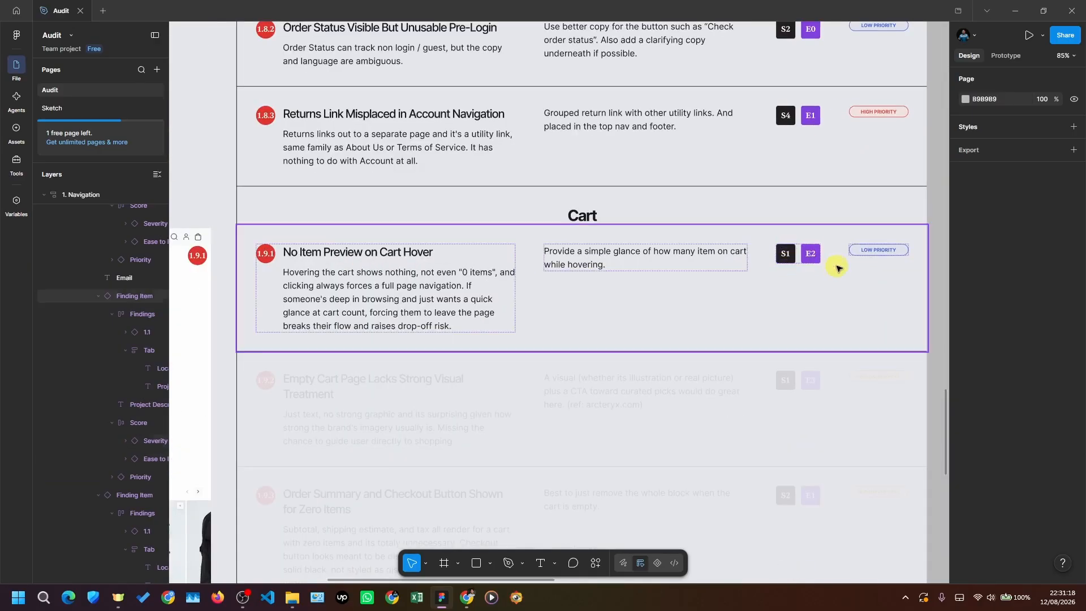
scroll(934, 280, "down", 1)
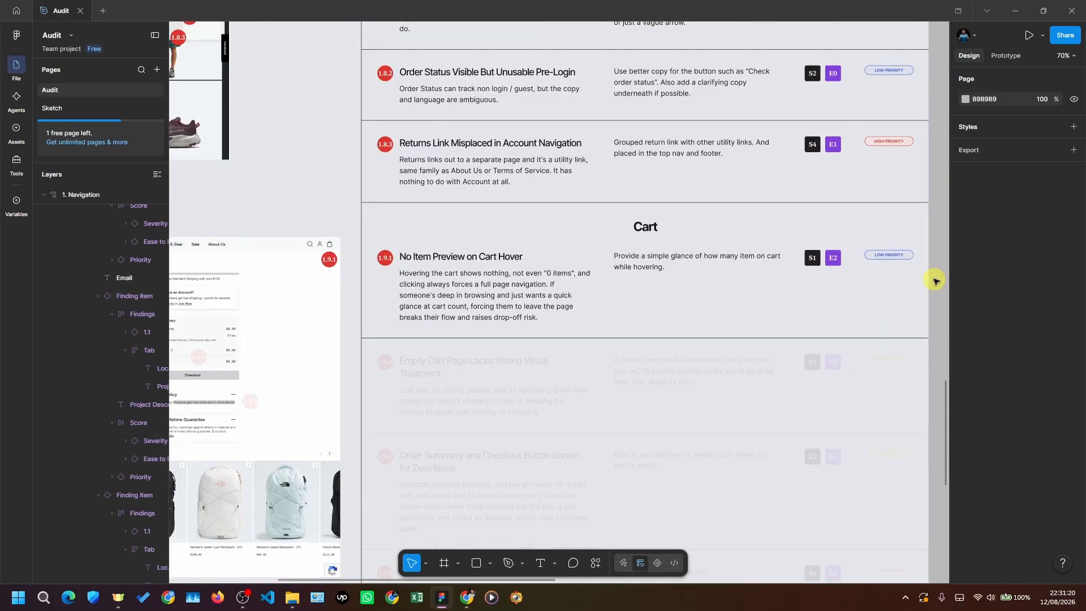
scroll(934, 280, "down", 1)
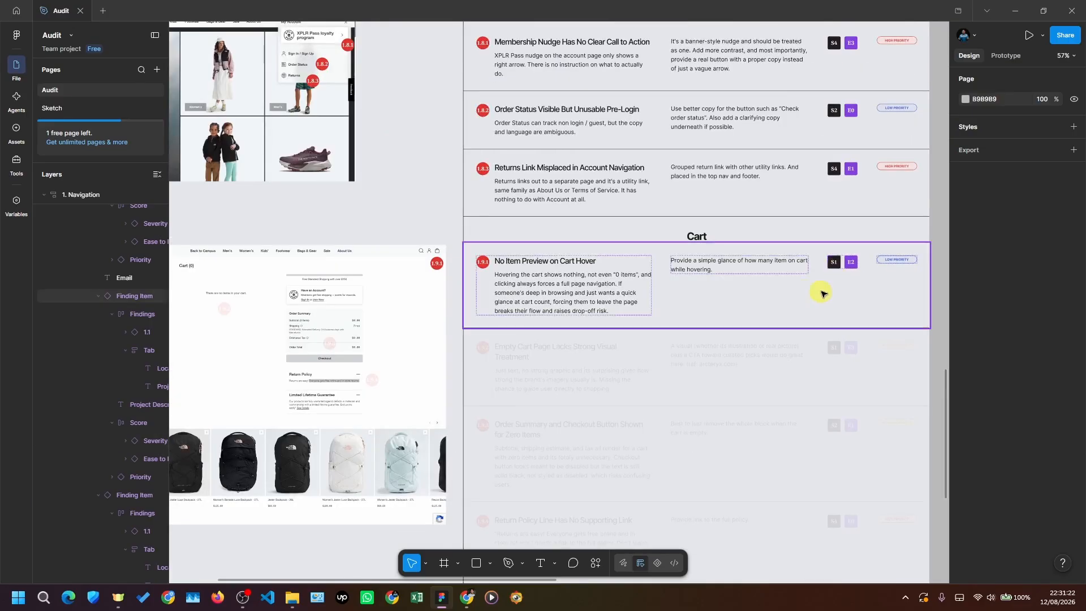
scroll(905, 340, "down", 1)
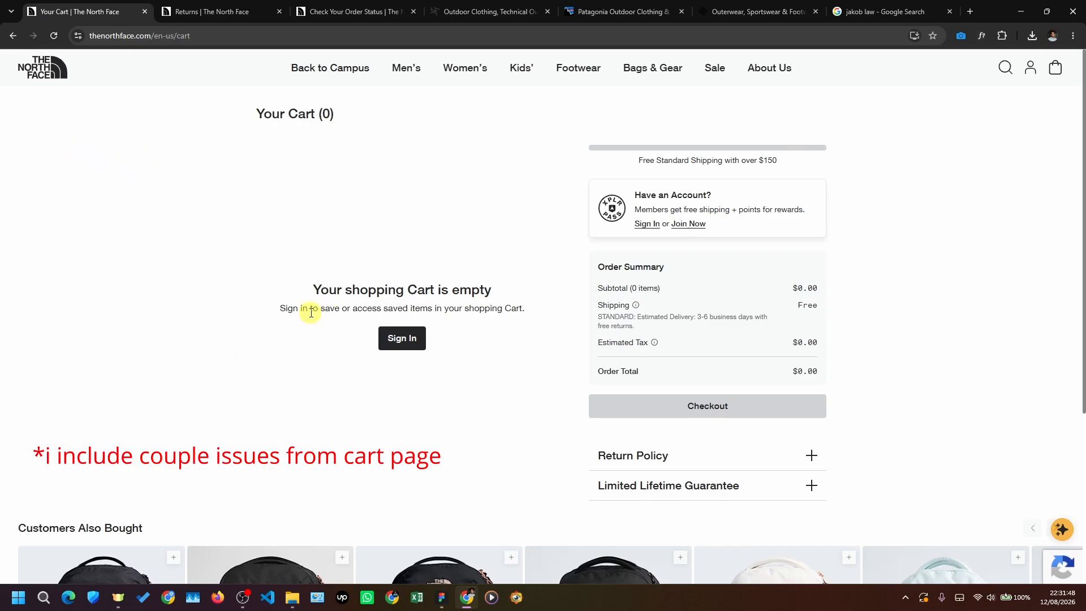
- Review the empty-cart message and surrounding layout on The North Face's cart page
scroll(351, 316, "down", 1)
scroll(396, 328, "up", 1)
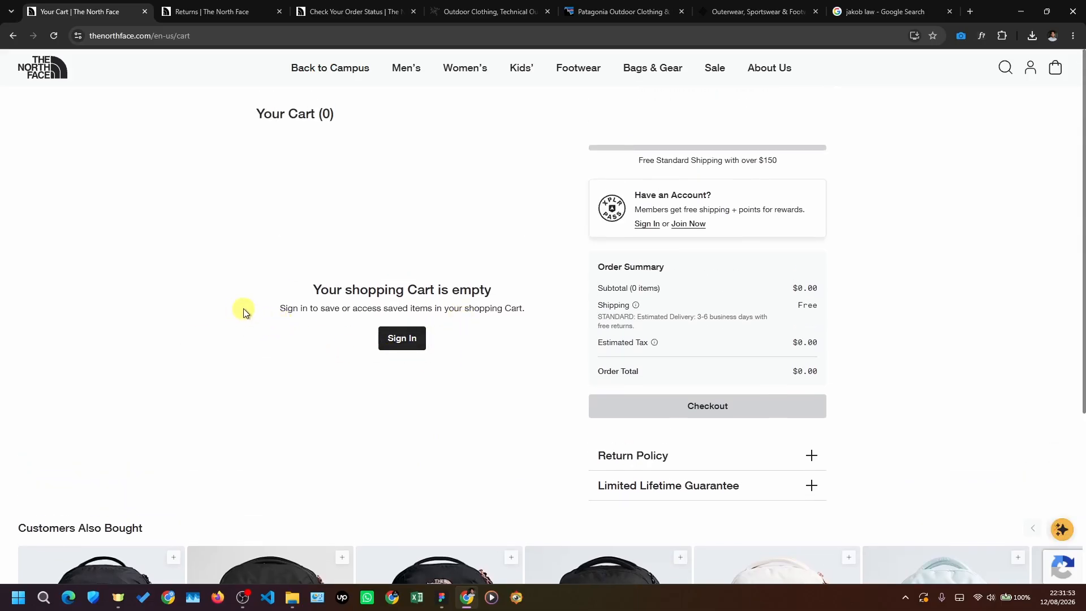
scroll(331, 291, "down", 1)
scroll(339, 298, "up", 1)
- Open the empty cart on the Arc'teryx site for comparison and highlight its heading READY TO FILL YOUR CART?
left_click(464, 13)
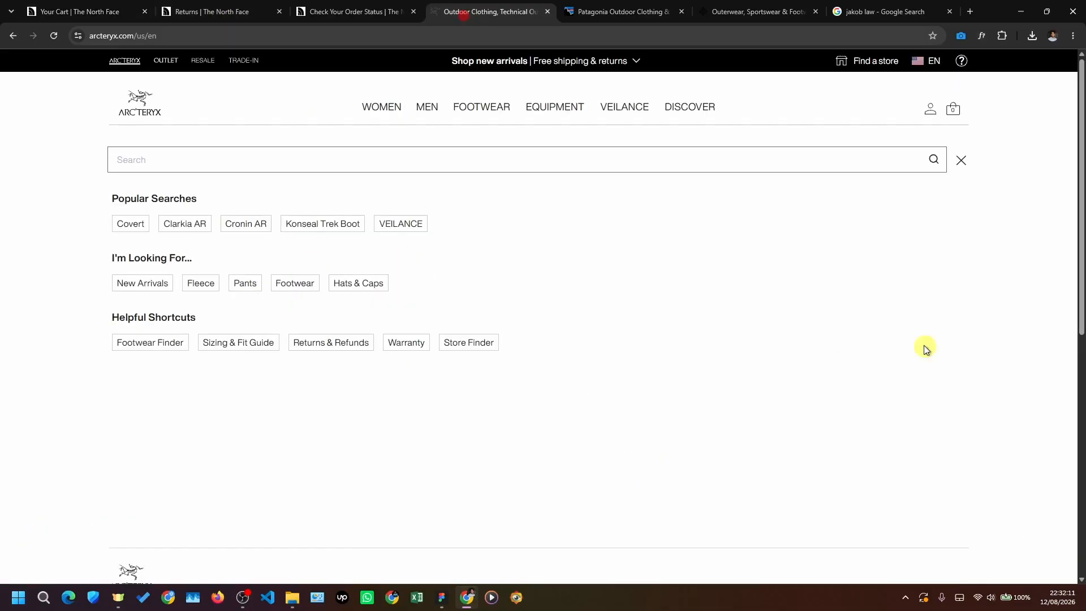
left_click(953, 111)
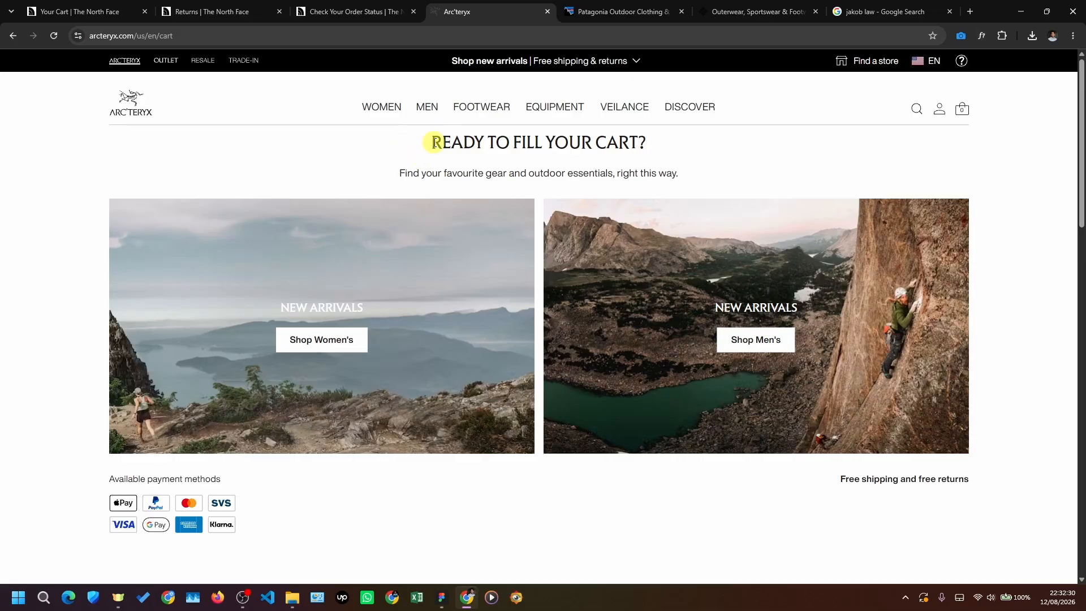
left_click_drag(433, 143, 642, 145)
left_click(642, 146)
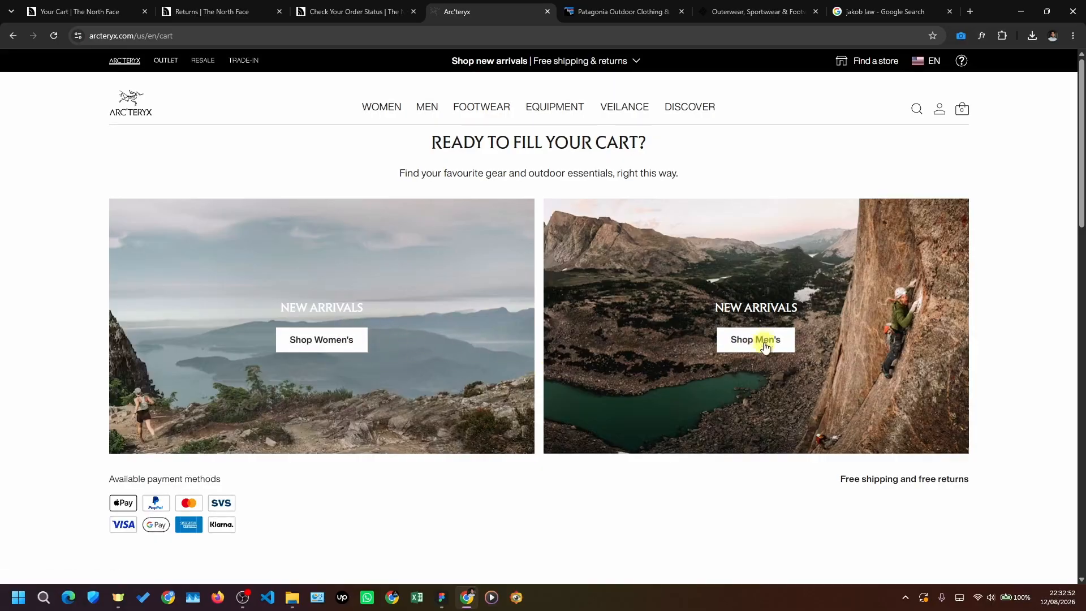
- Look over the rest of Arc'teryx's empty-cart layout and return to The North Face's cart page
scroll(372, 300, "down", 1)
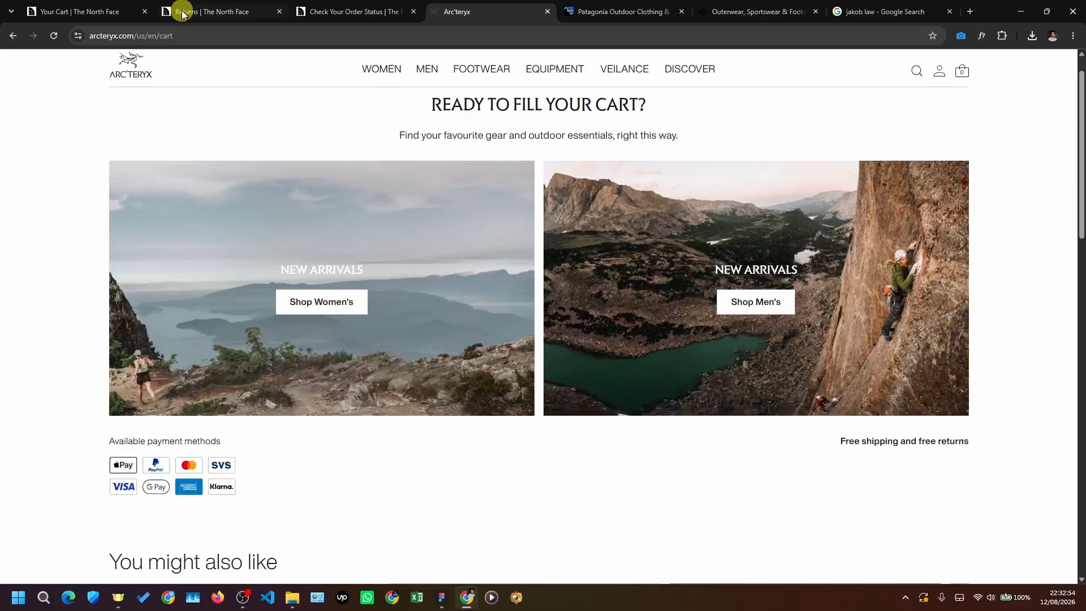
left_click(94, 12)
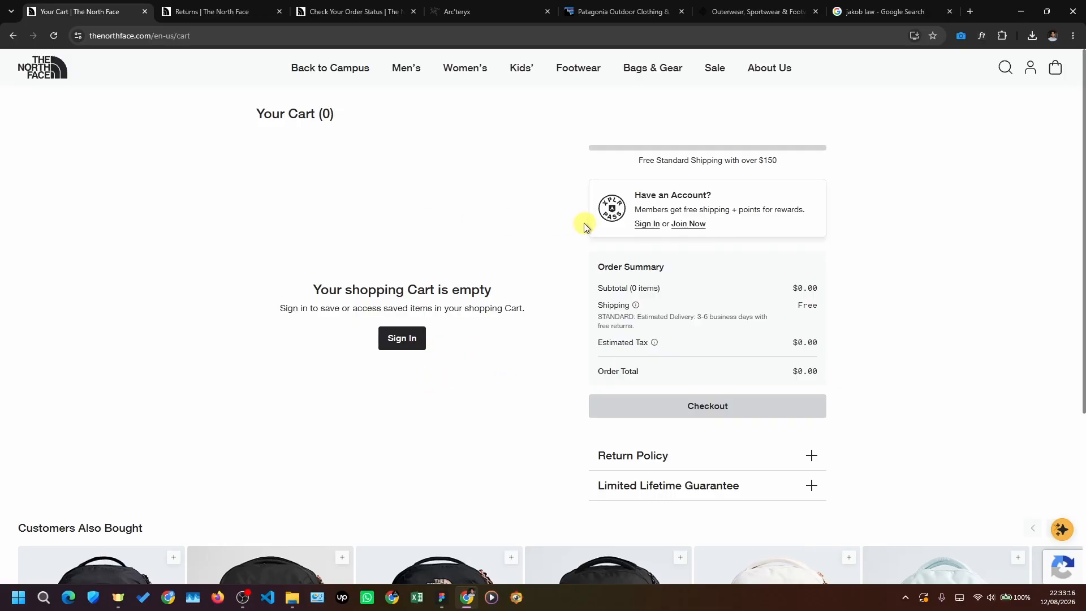
- Switch to the Figma audit and restore the row Empty Cart Page Lacks Strong Visual Treatment to 100% opacity
key("alt+Tab")
left_click(868, 381)
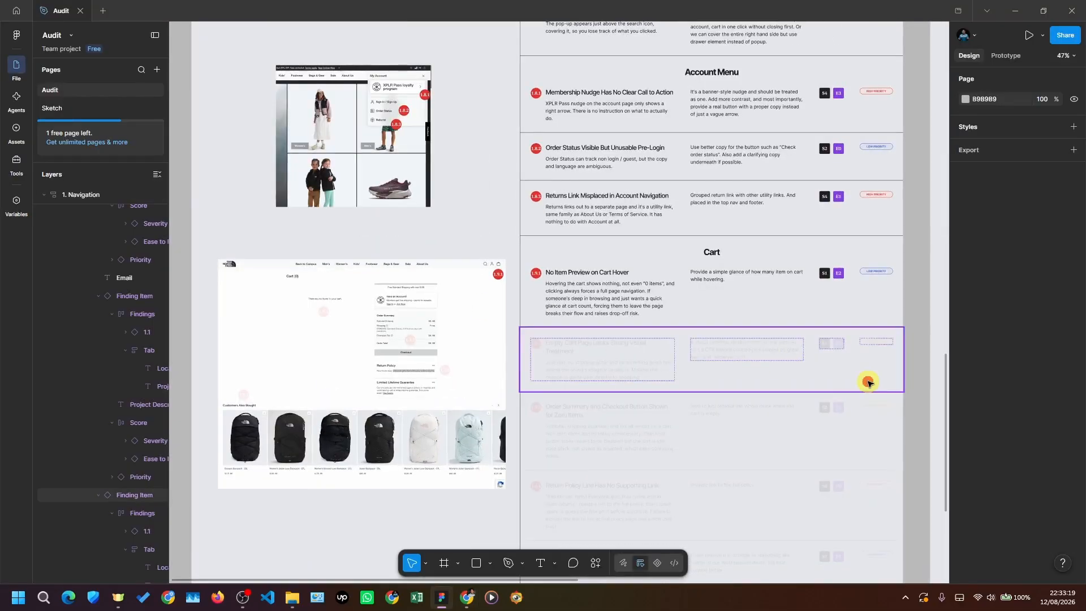
scroll(916, 371, "up", 2)
key("0")
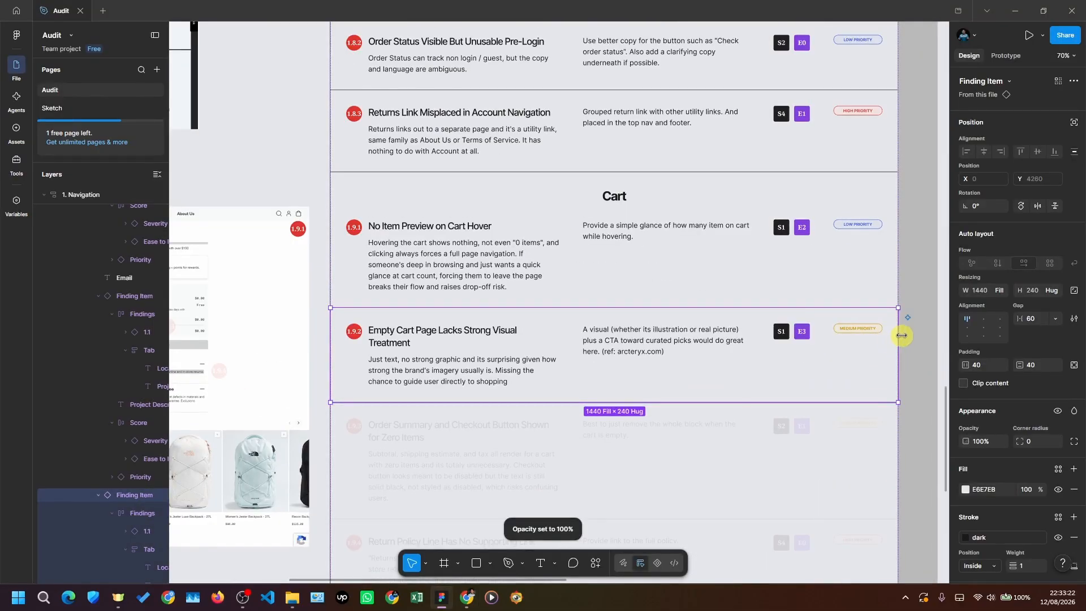
left_click(910, 334)
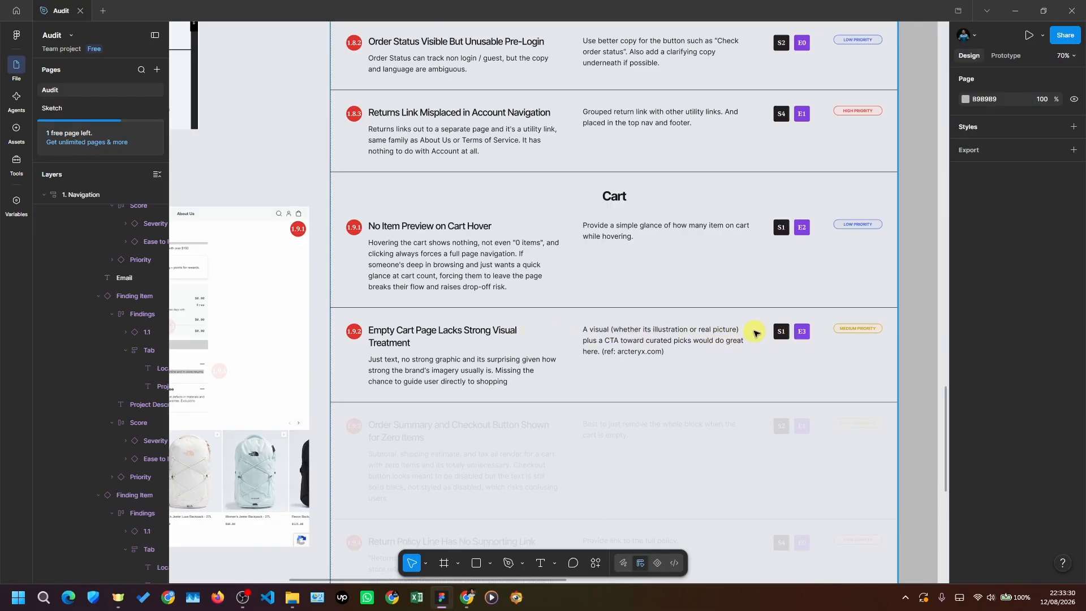
- Change the Empty Cart row's severity badge to S2 and restore marker 1.9.2 on the cart screenshot to 100% opacity
left_click_drag(769, 365, 782, 368)
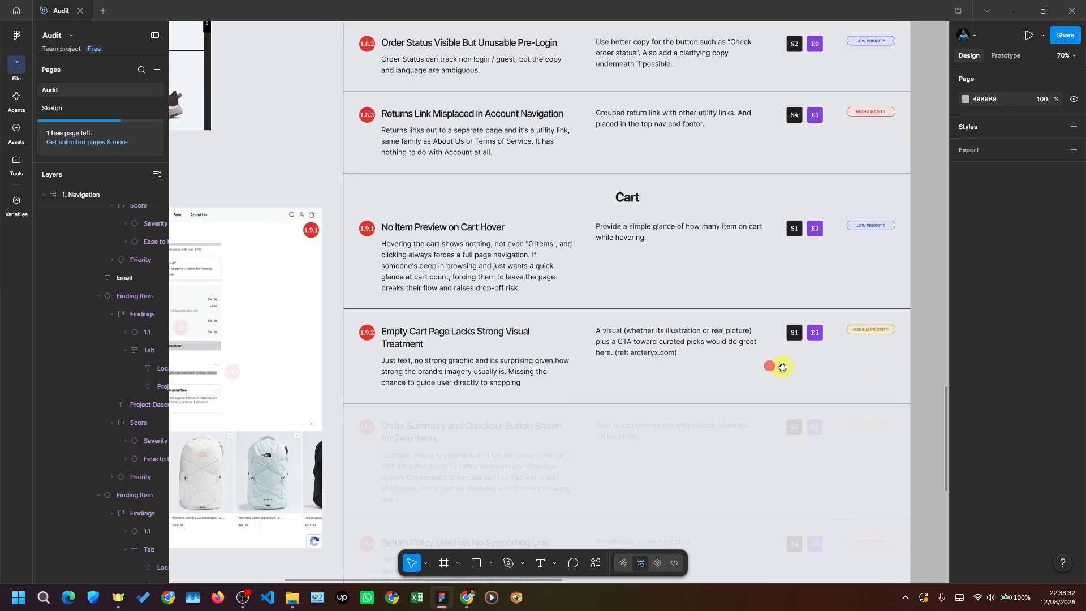
scroll(788, 346, "up", 3)
scroll(786, 310, "down", 4)
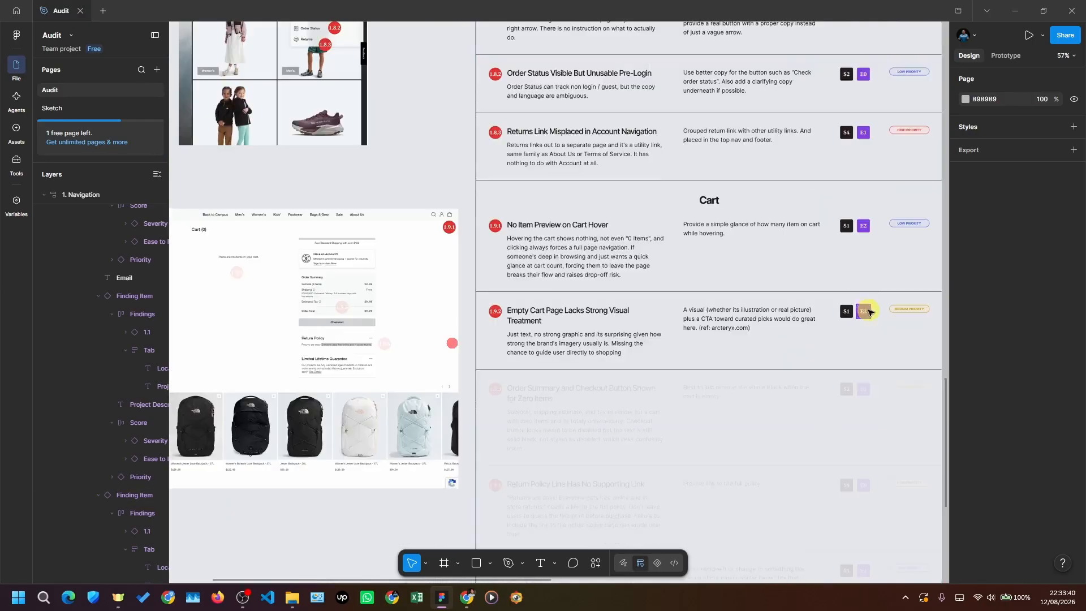
scroll(847, 304, "up", 2)
left_click(845, 308)
left_click(1037, 112)
left_click(1035, 129)
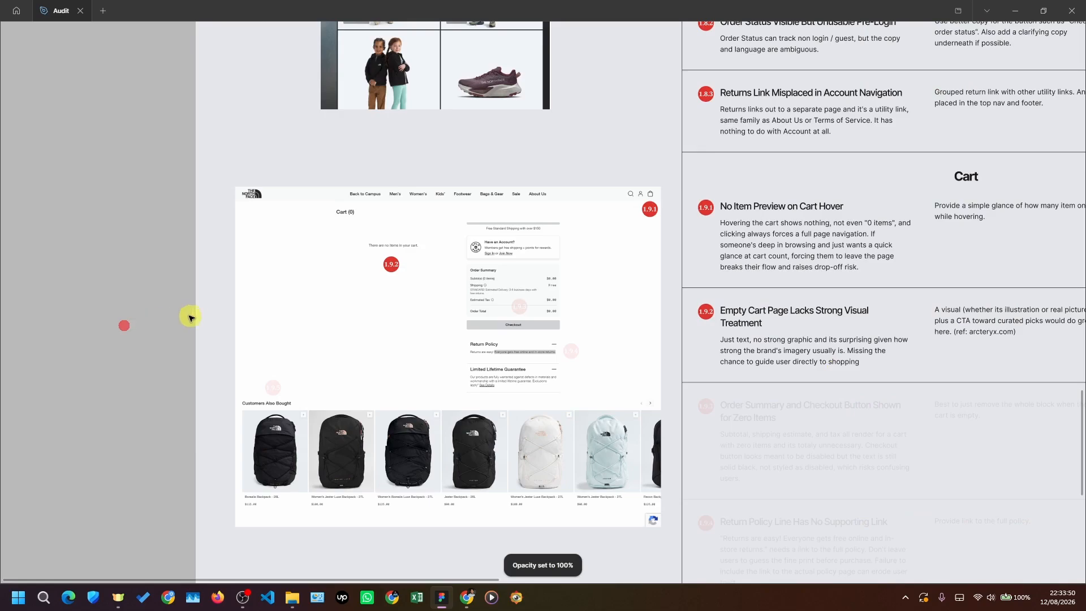
left_click(147, 353)
scroll(170, 340, "down", 1)
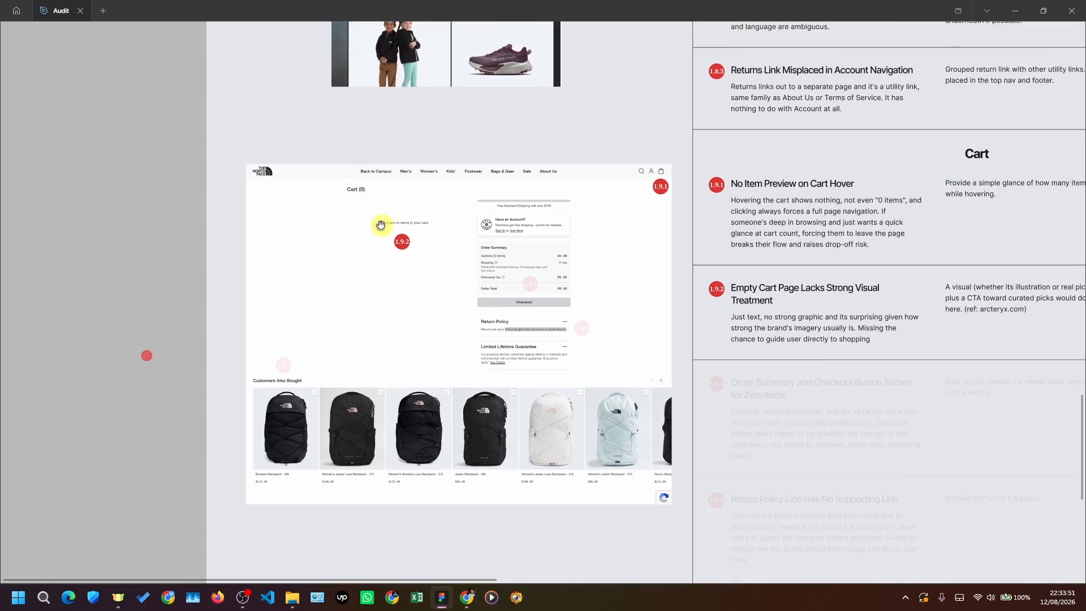
left_click(432, 196)
- Compare the empty-cart message on The North Face's live cart page with the cart screenshot in the Figma audit
key("alt+Tab")
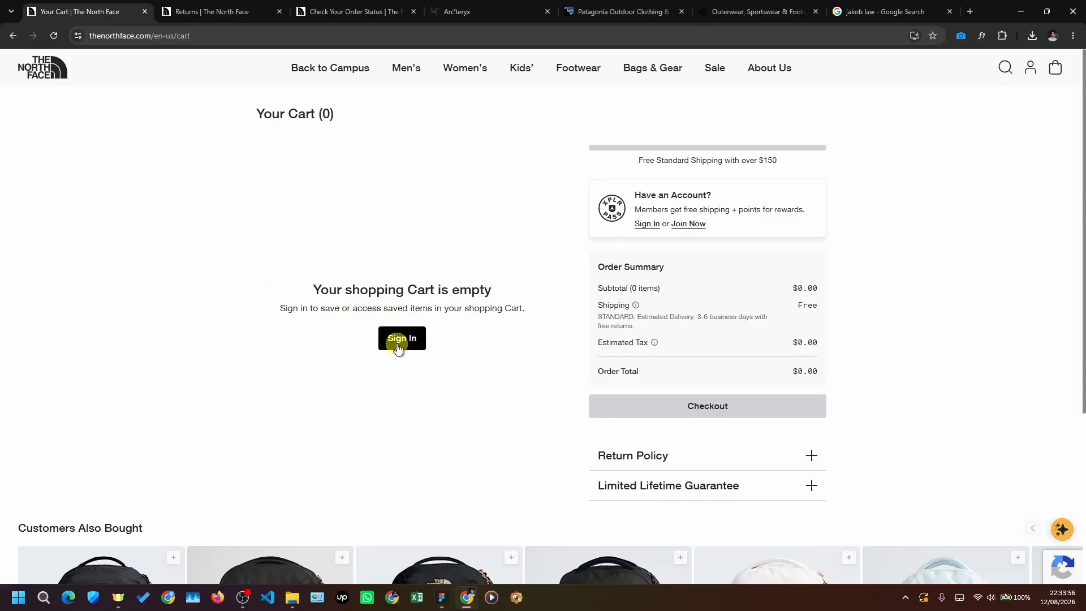
key("alt+Tab")
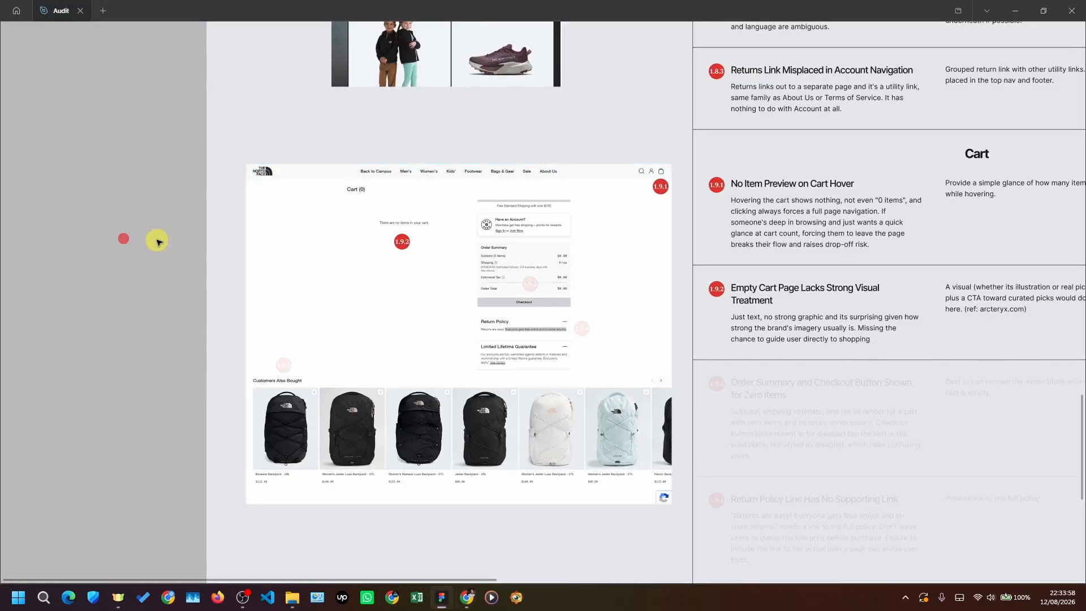
scroll(453, 236, "up", 2)
scroll(453, 236, "up", 2)
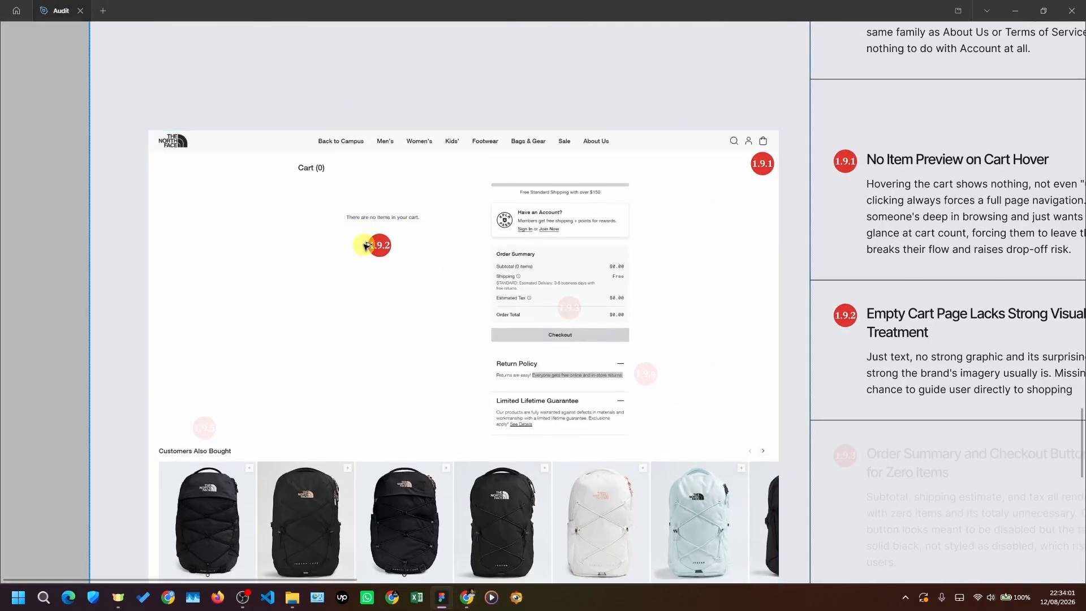
key("alt+Tab")
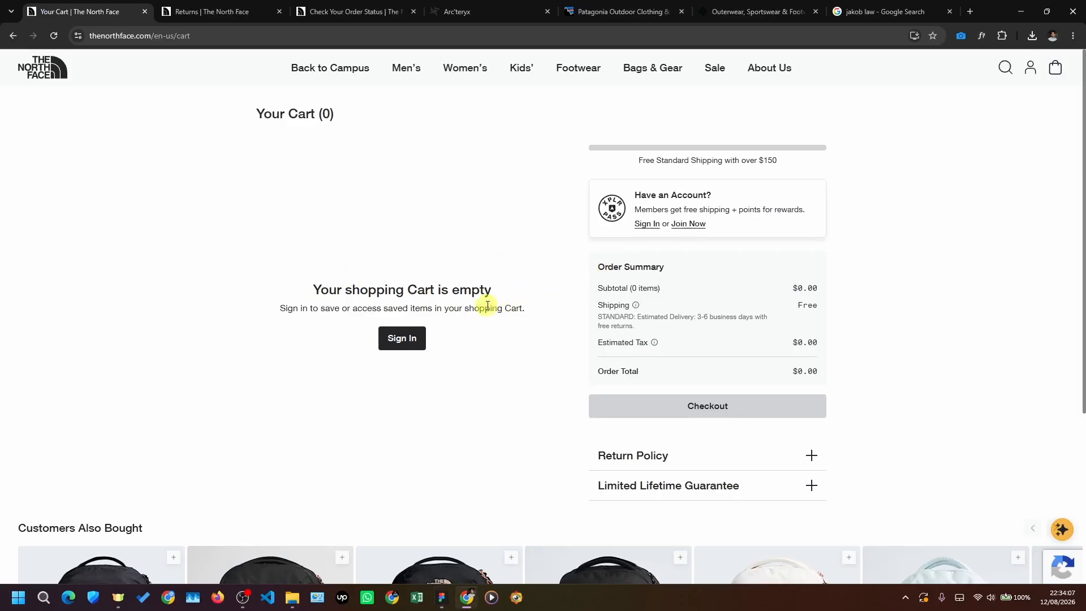
key("alt+Tab")
- Move marker 1.9.2 slightly lower beneath the empty-cart text on the audit's cart screenshot
scroll(400, 232, "down", 2)
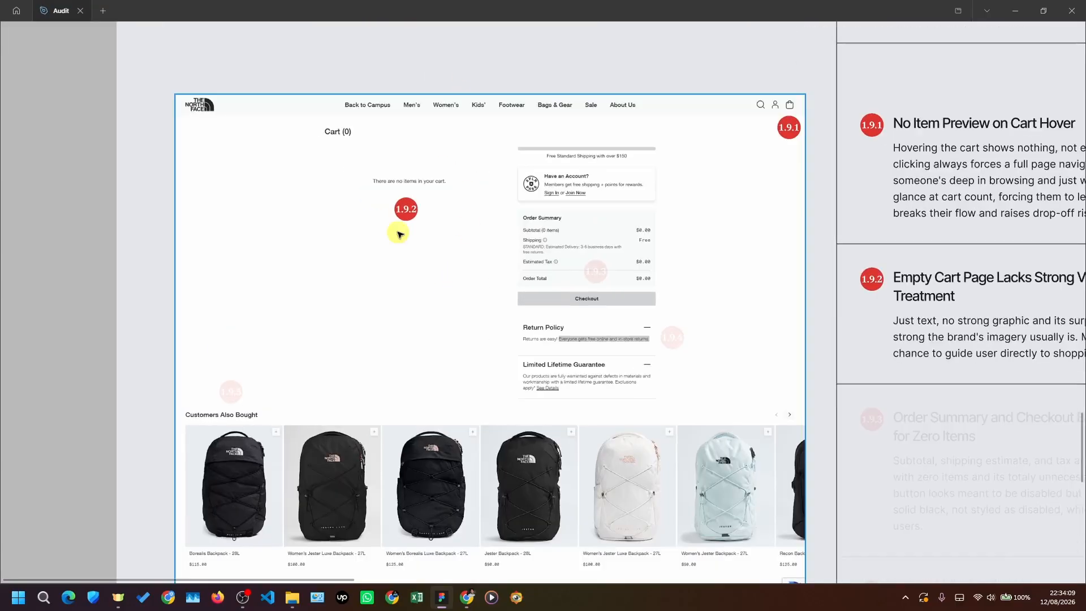
left_click(405, 224)
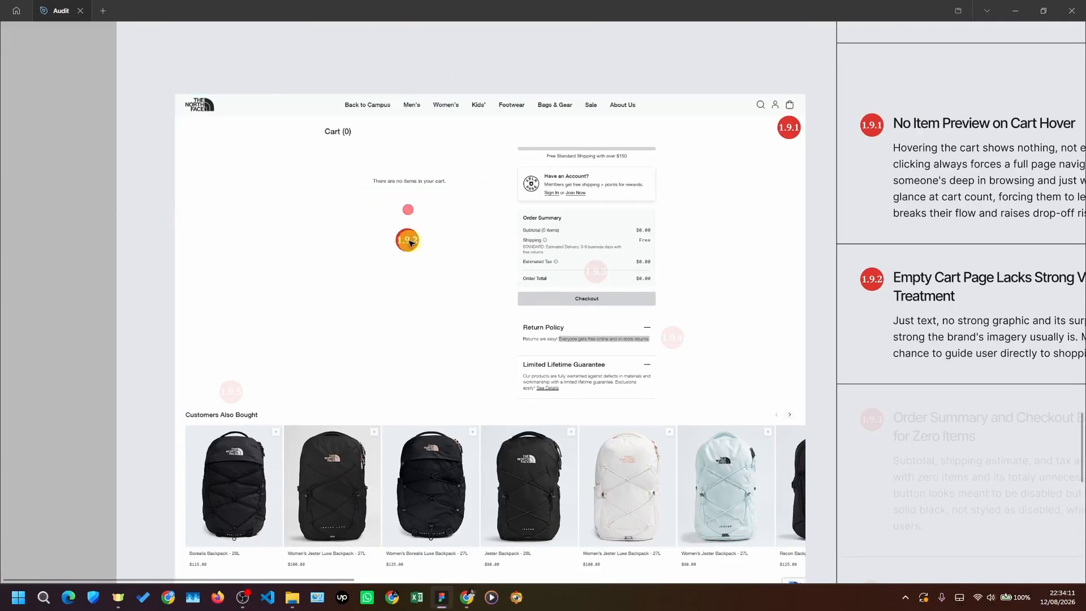
left_click_drag(405, 225, 434, 254)
left_click(474, 56)
scroll(271, 237, "down", 2)
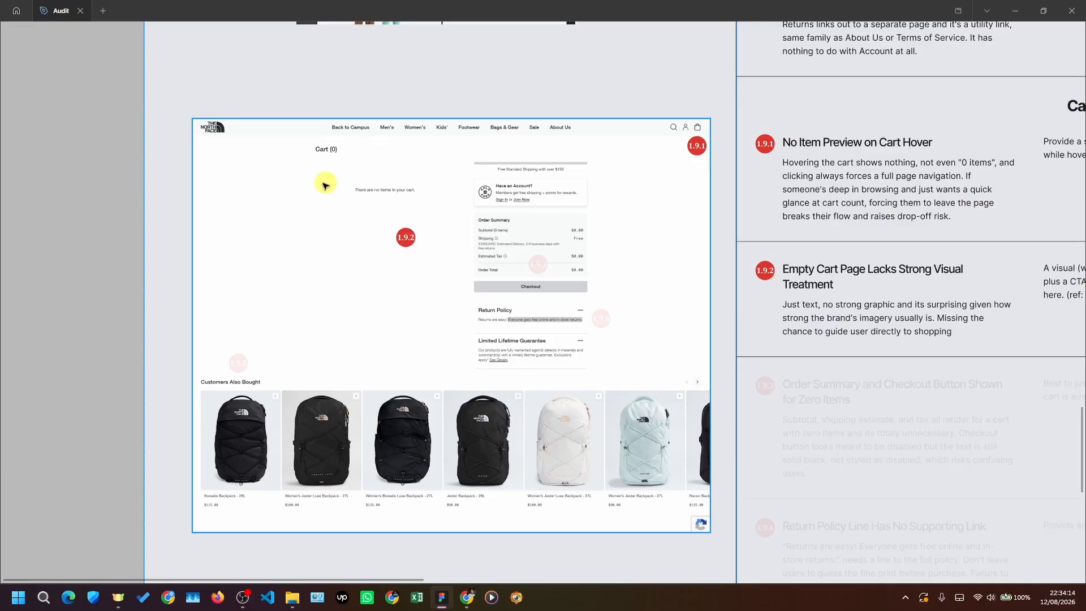
left_click_drag(325, 170, 459, 294)
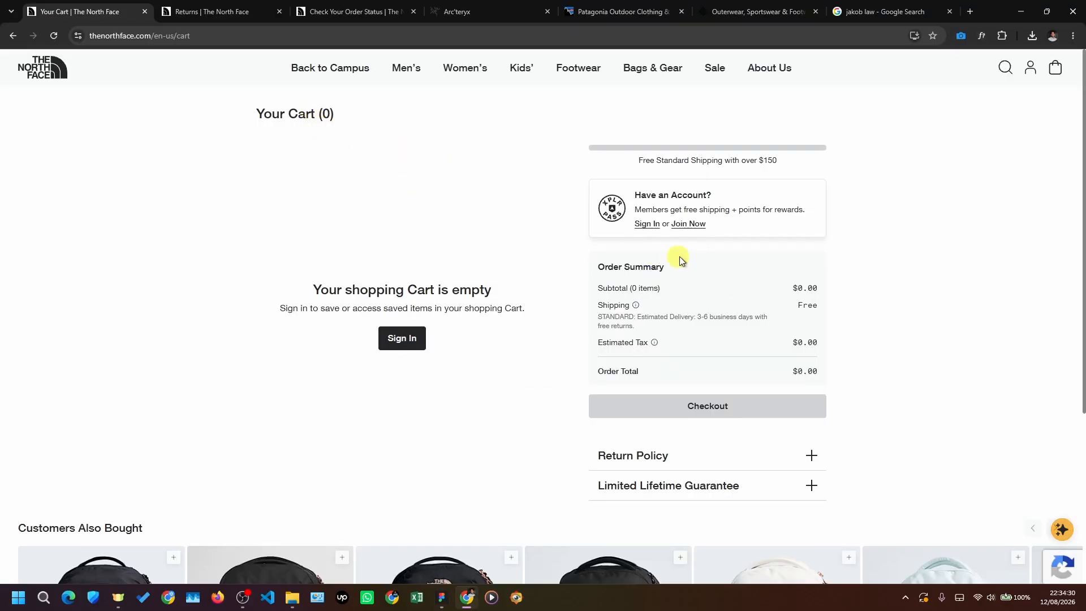
- Highlight the Order Summary lines, from the heading through Order Total, on The North Face's live cart page
left_click_drag(585, 263, 839, 370)
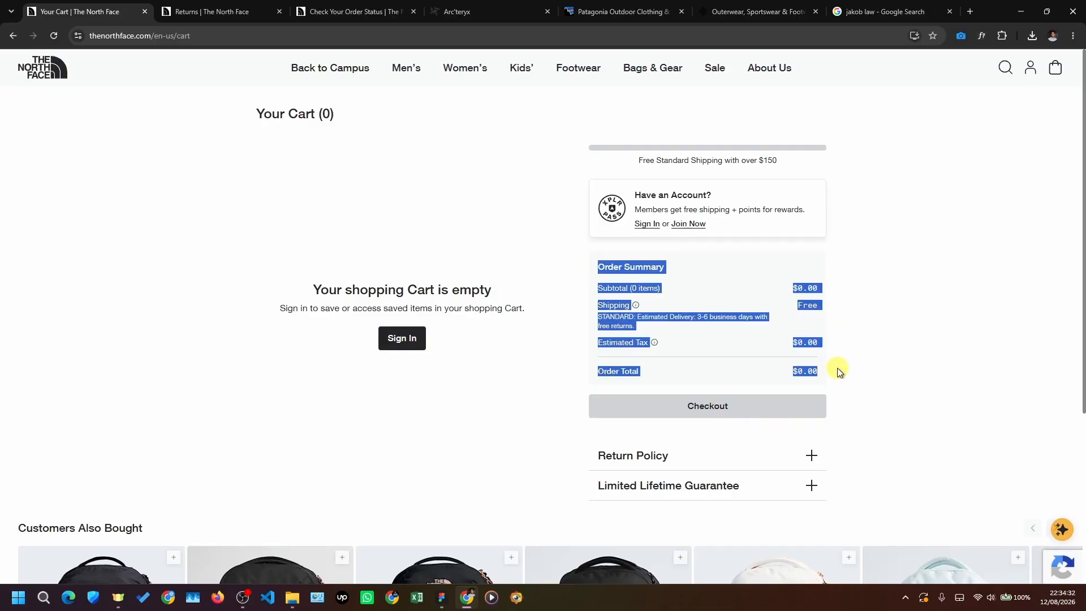
left_click(889, 339)
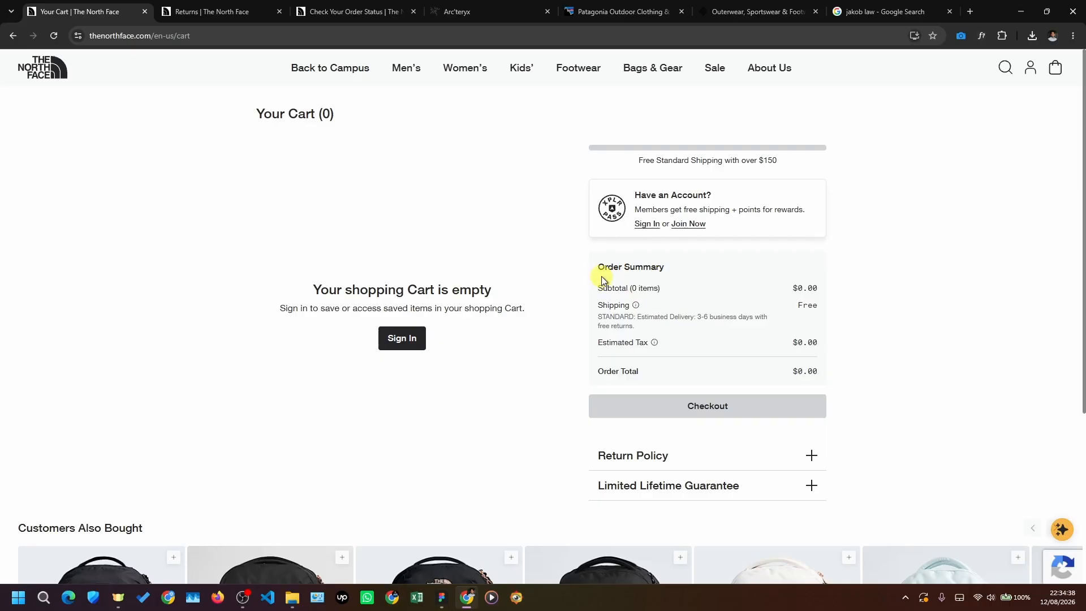
left_click_drag(618, 269, 828, 350)
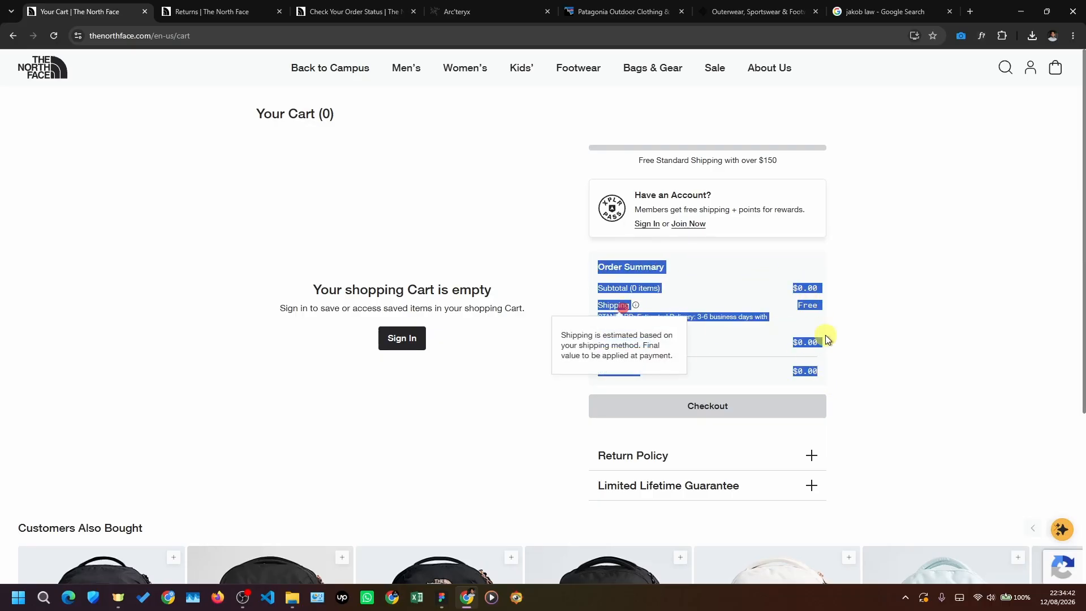
left_click(821, 312)
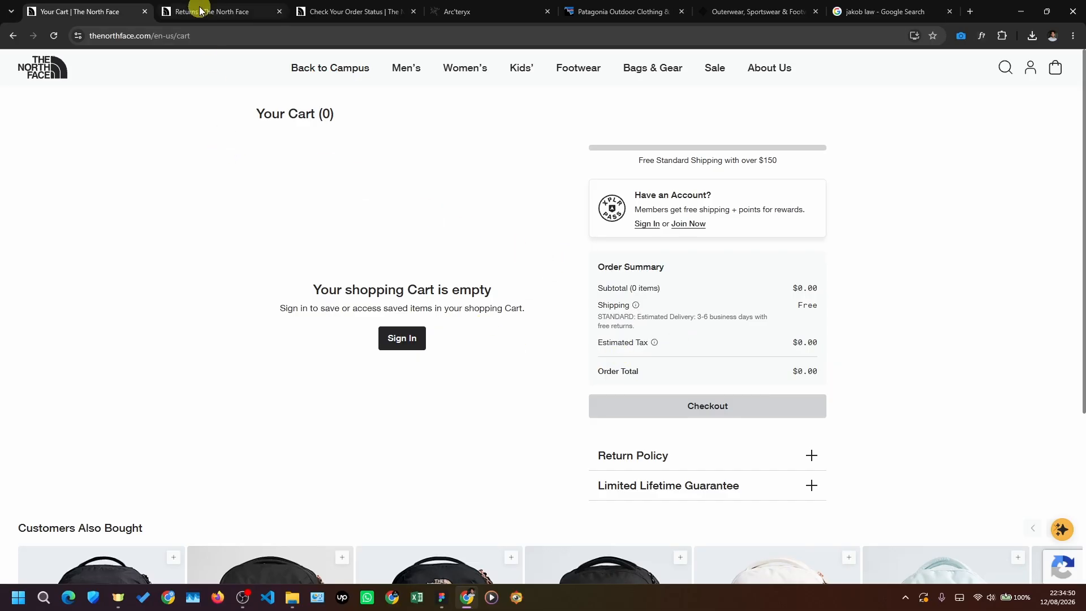
- Switch to the Arc'teryx empty cart, highlight its READY TO FILL YOUR CART? heading and review the sections below it
left_click(455, 11)
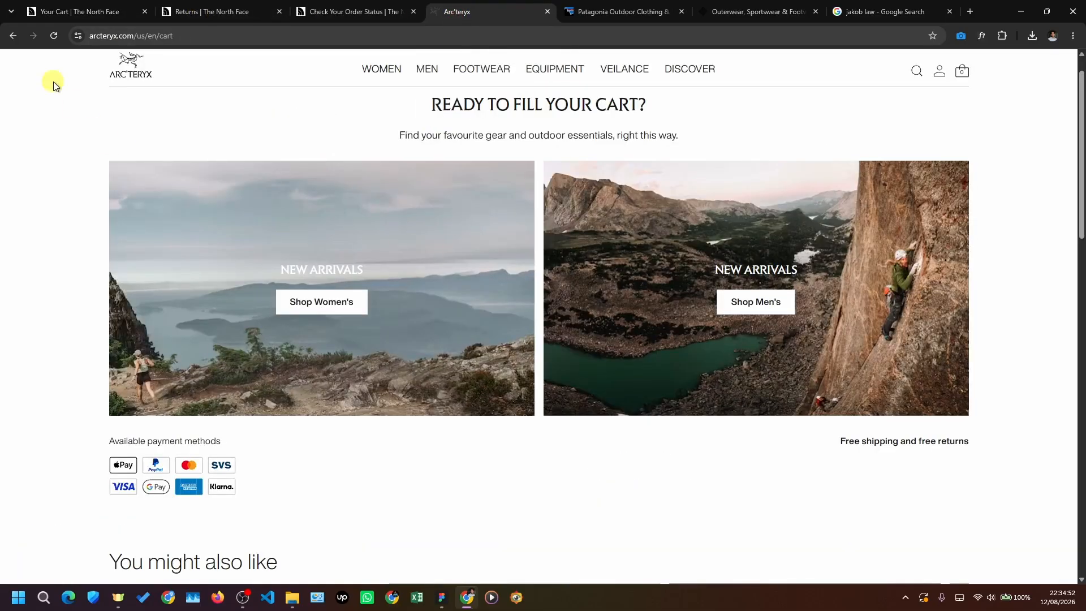
left_click_drag(426, 105, 625, 110)
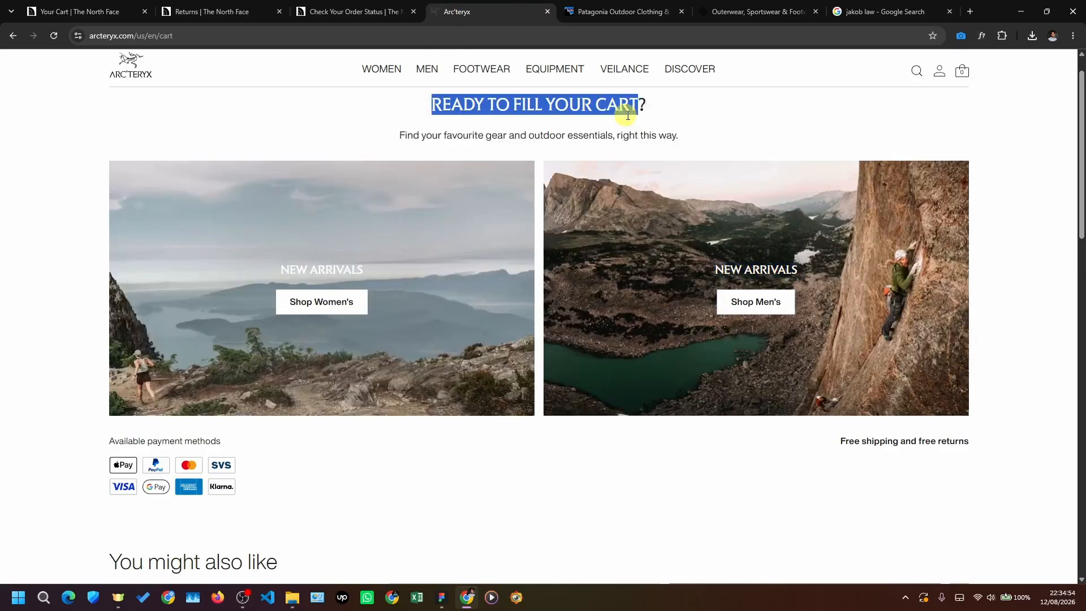
left_click(434, 105)
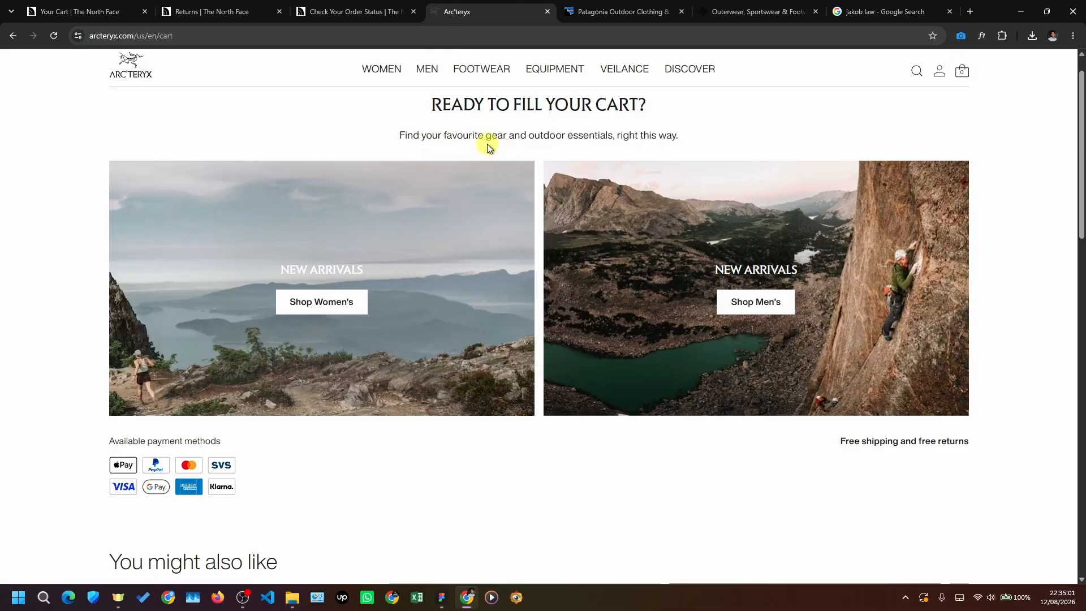
scroll(339, 340, "down", 3)
scroll(436, 416, "up", 2)
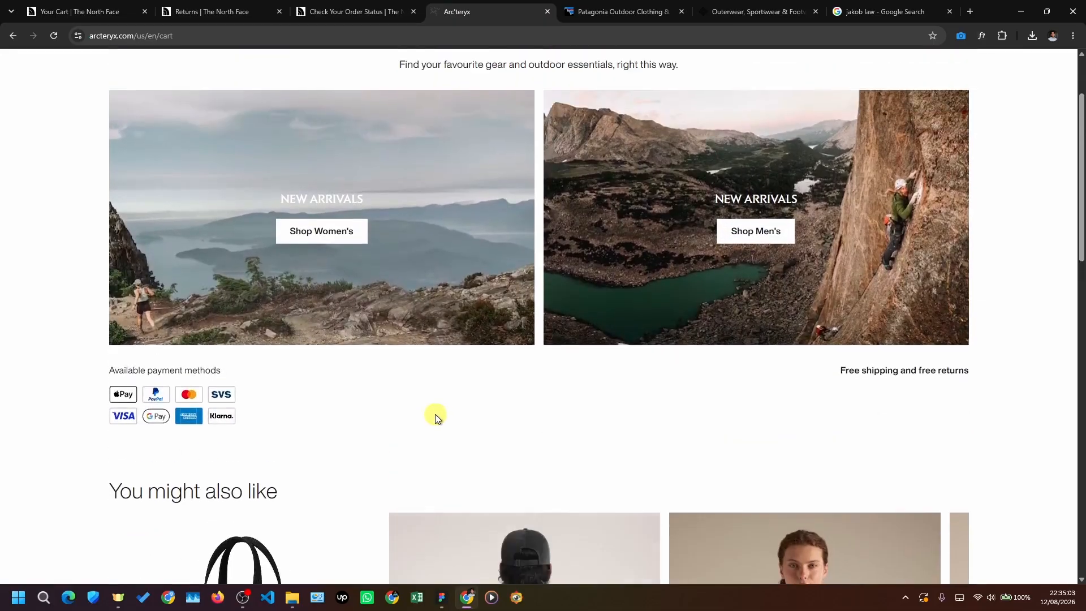
scroll(346, 286, "down", 3)
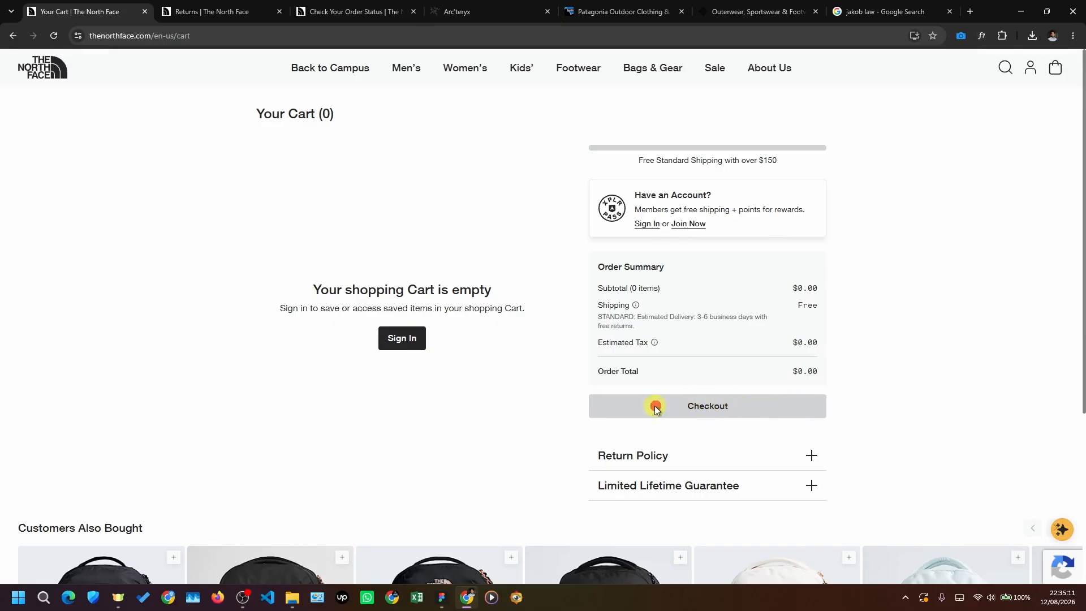
- Return to The North Face's cart, test whether the Checkout button responds and inspect its styling
left_click(726, 404)
left_click(903, 398)
left_click_drag(596, 406, 754, 405)
left_click(717, 405)
scroll(380, 283, "down", 1)
scroll(322, 290, "up", 1)
scroll(748, 402, "down", 1)
scroll(707, 371, "up", 1)
- Switch to the Figma audit and restore the row Order Summary and Checkout Button Shown for Zero Items to 100% opacity
key("alt+Tab")
left_click(823, 292)
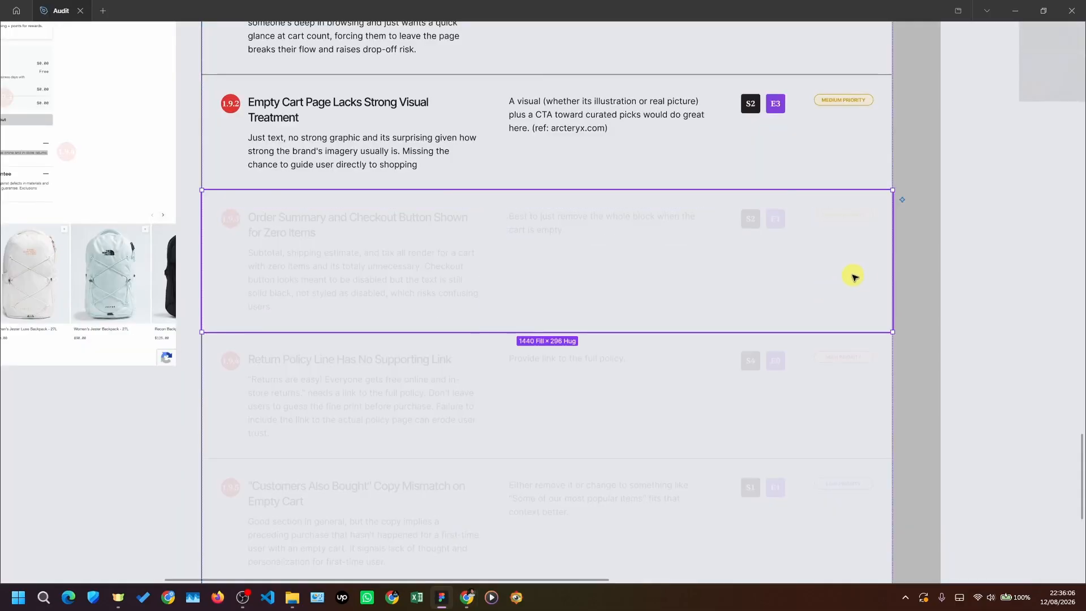
key("0")
scroll(853, 277, "down", 3)
scroll(308, 211, "up", 3)
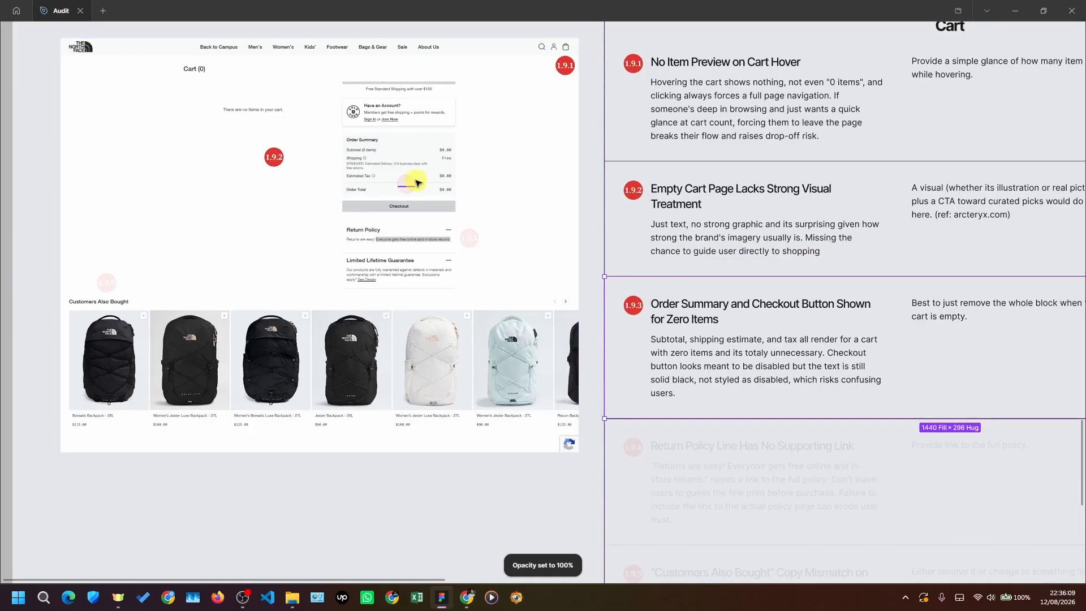
- Switch to The North Face's cart page and expand the Return Policy section to review its content
key("alt+Tab")
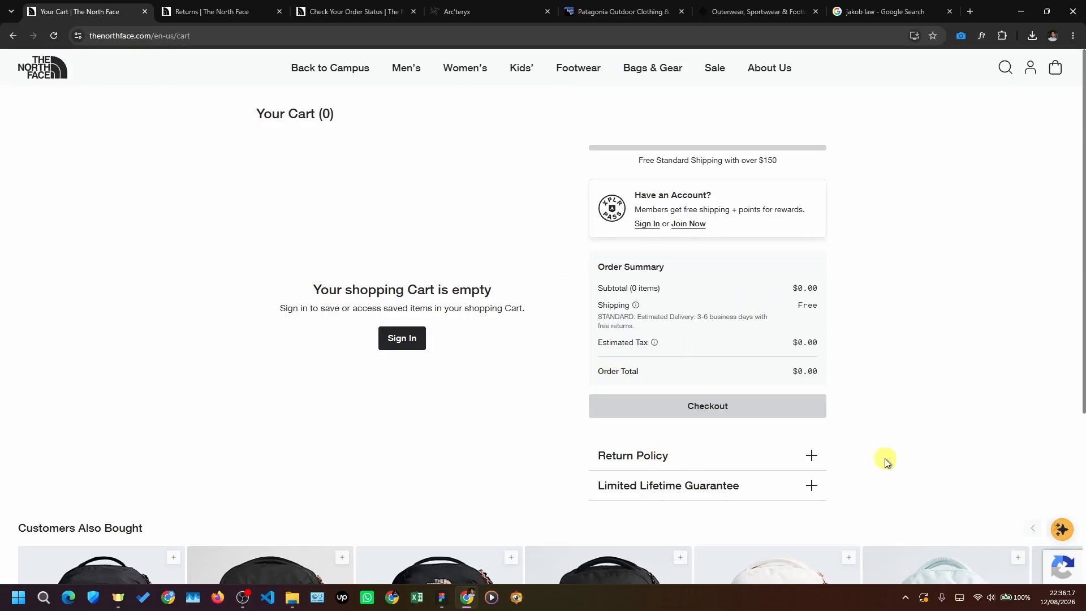
left_click(810, 455)
scroll(832, 438, "down", 2)
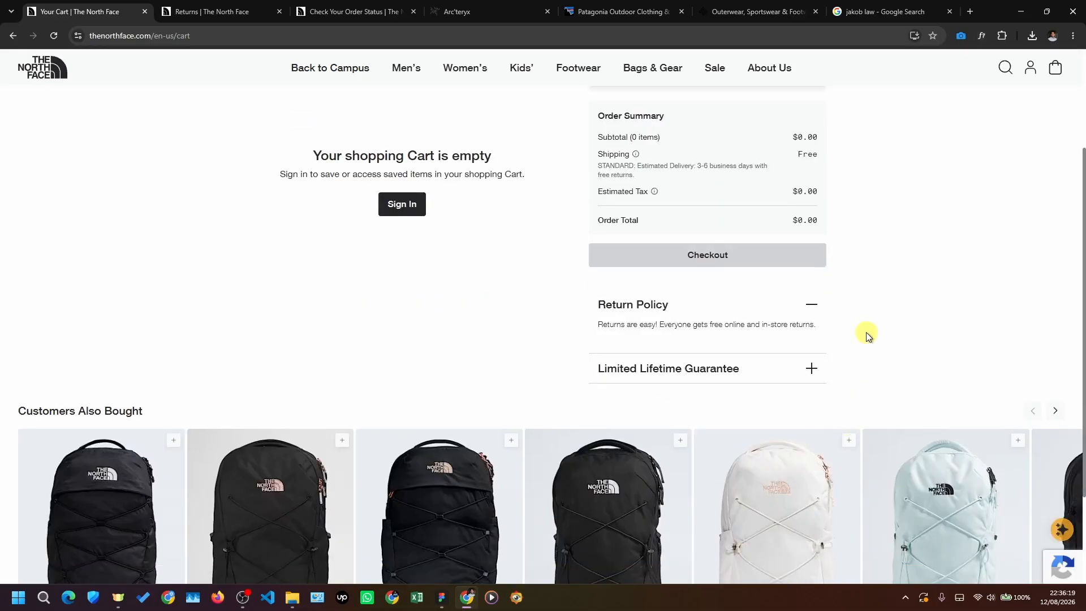
scroll(598, 423, "up", 1)
scroll(598, 423, "up", 2)
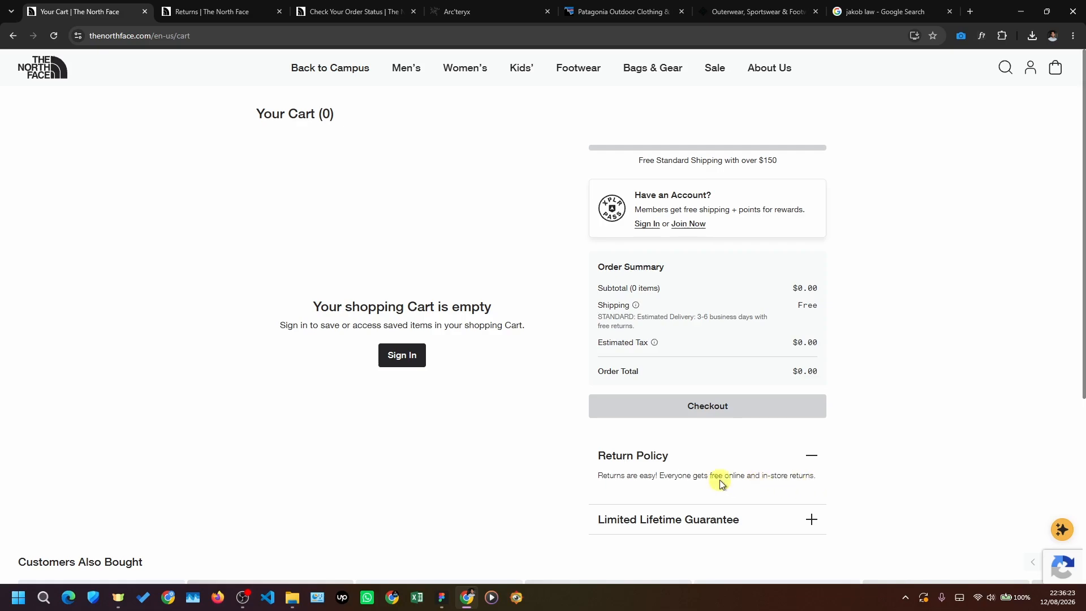
scroll(863, 453, "down", 1)
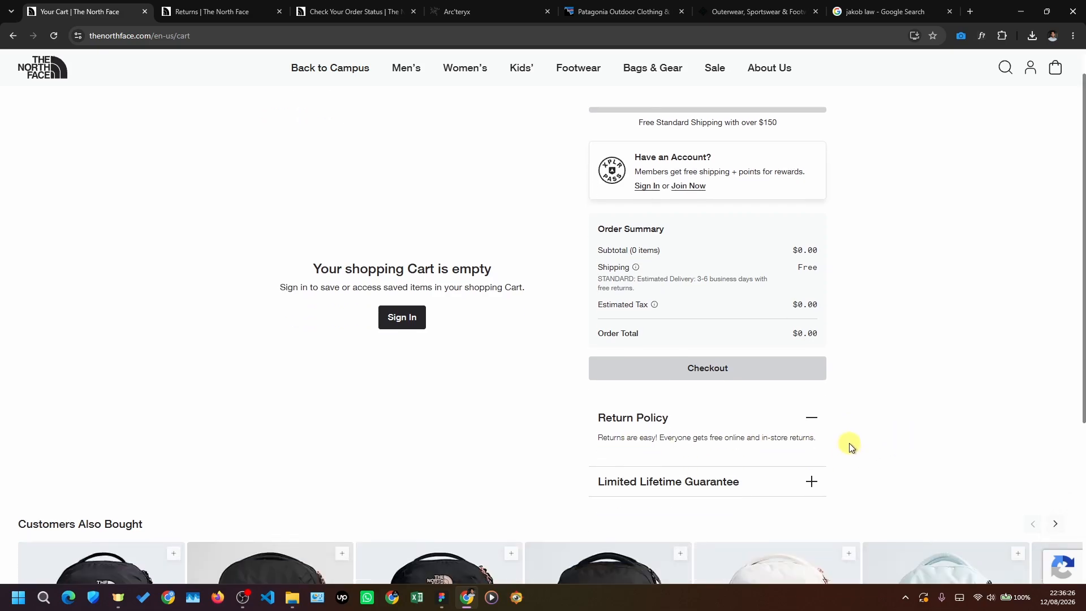
- Highlight the Return Policy text starting "Returns are easy!" and check it for a link to the full policy
left_click_drag(596, 438, 655, 441)
left_click(636, 442)
left_click_drag(588, 438, 705, 442)
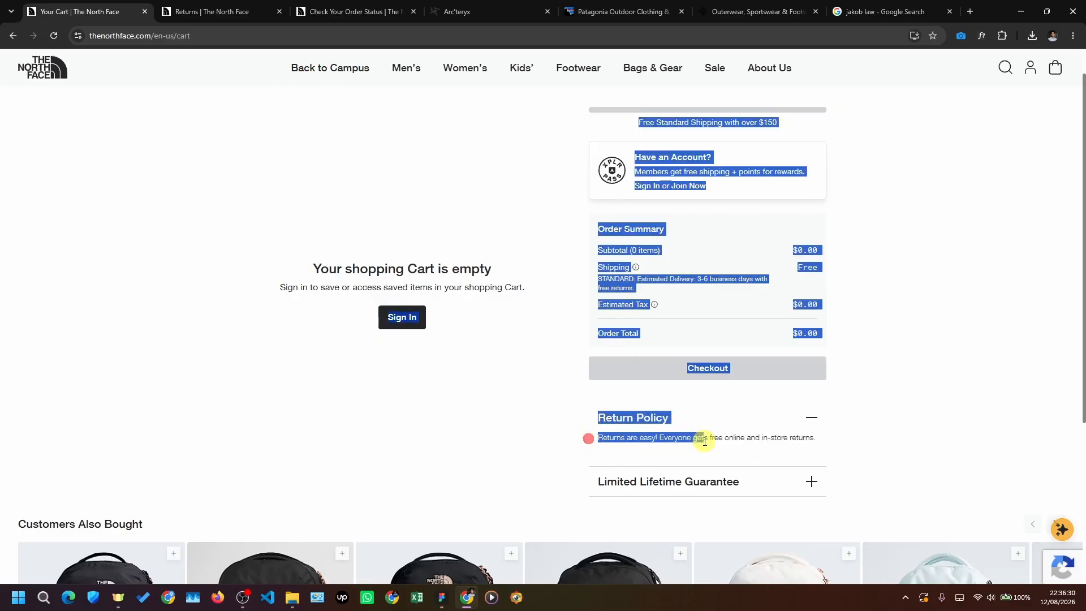
left_click(696, 435)
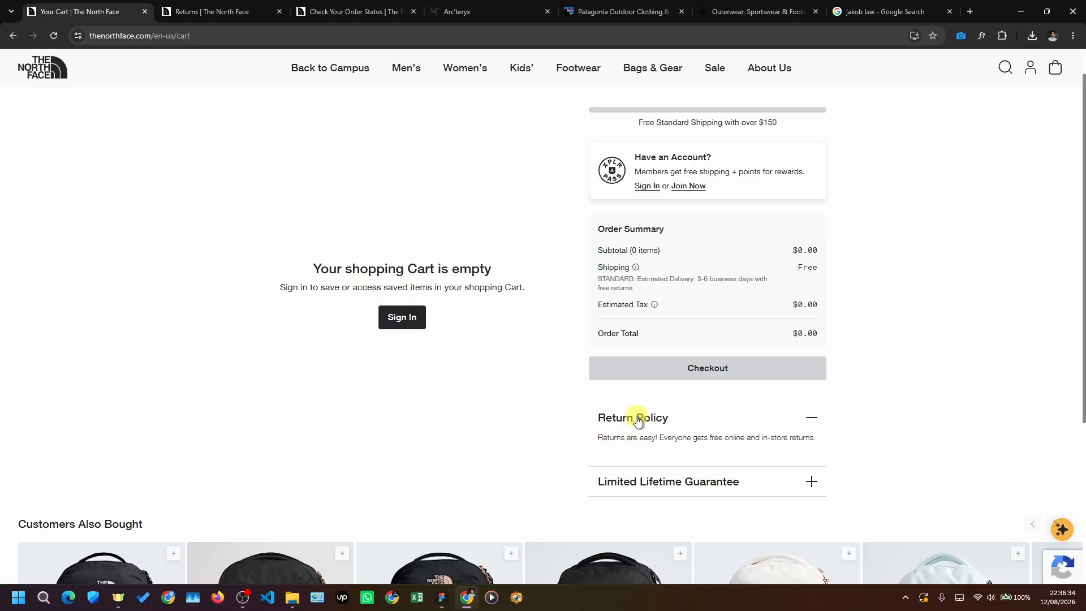
scroll(656, 441, "down", 1)
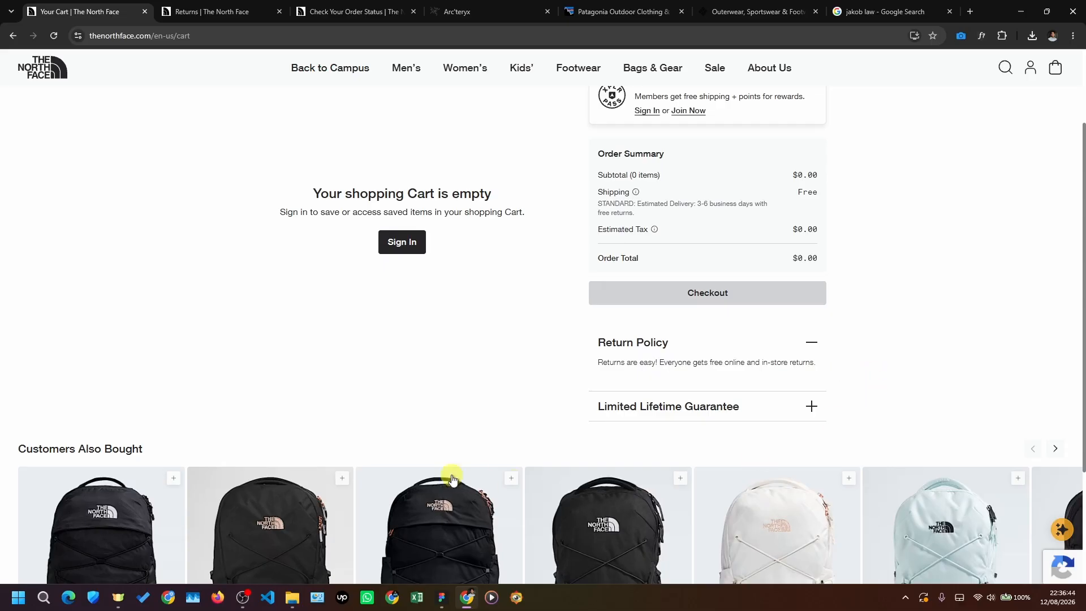
- Examine the expanded Return Policy and collapsed Limited Lifetime Guarantee sections below Checkout on the cart page
scroll(967, 266, "up", 1)
scroll(940, 280, "down", 1)
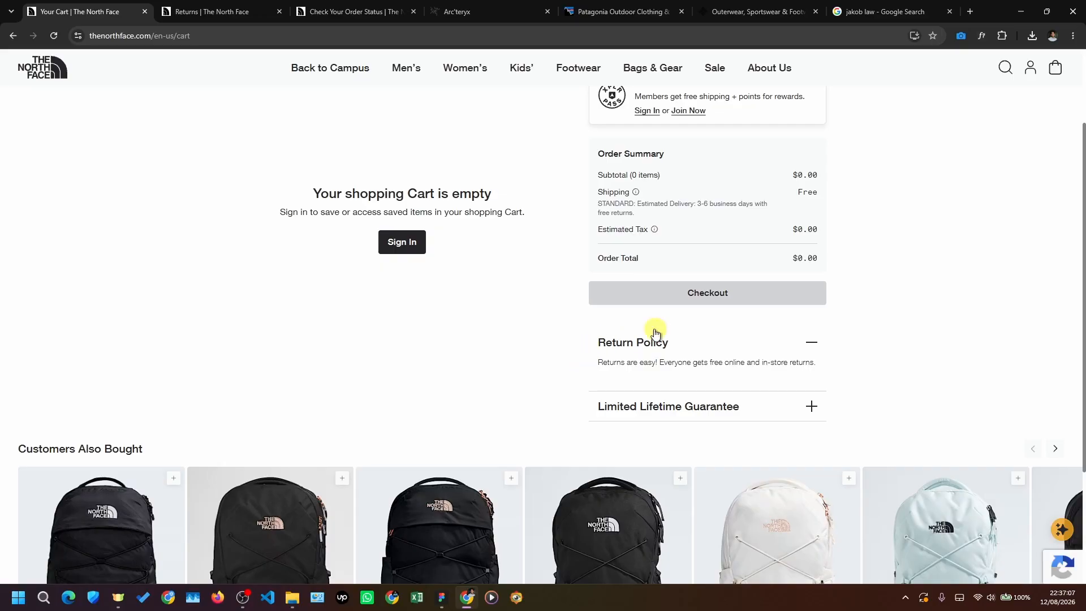
scroll(588, 303, "down", 1)
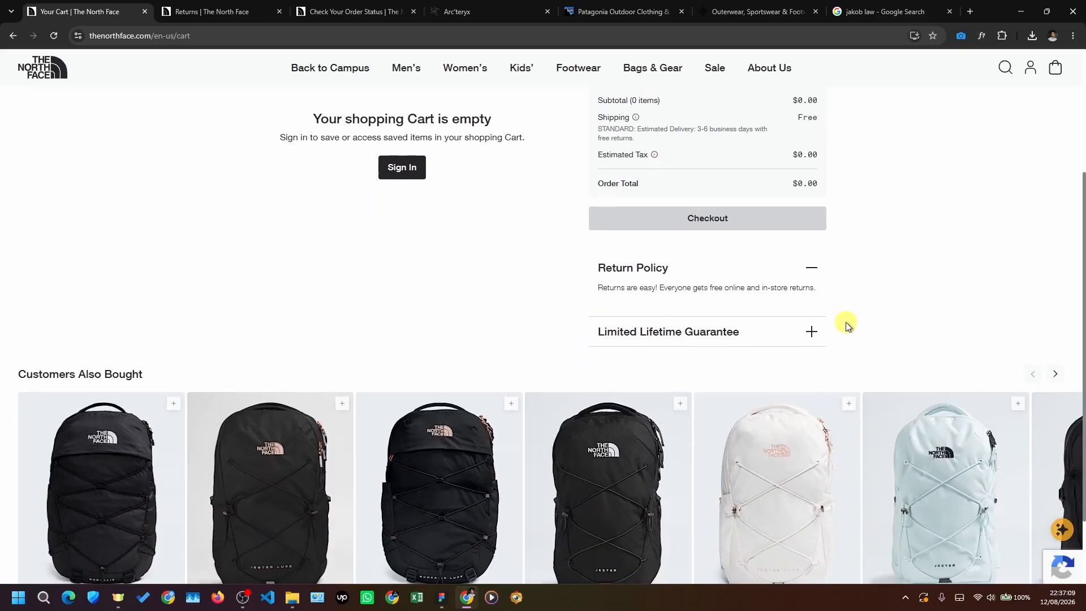
scroll(550, 416, "up", 1)
scroll(808, 336, "down", 1)
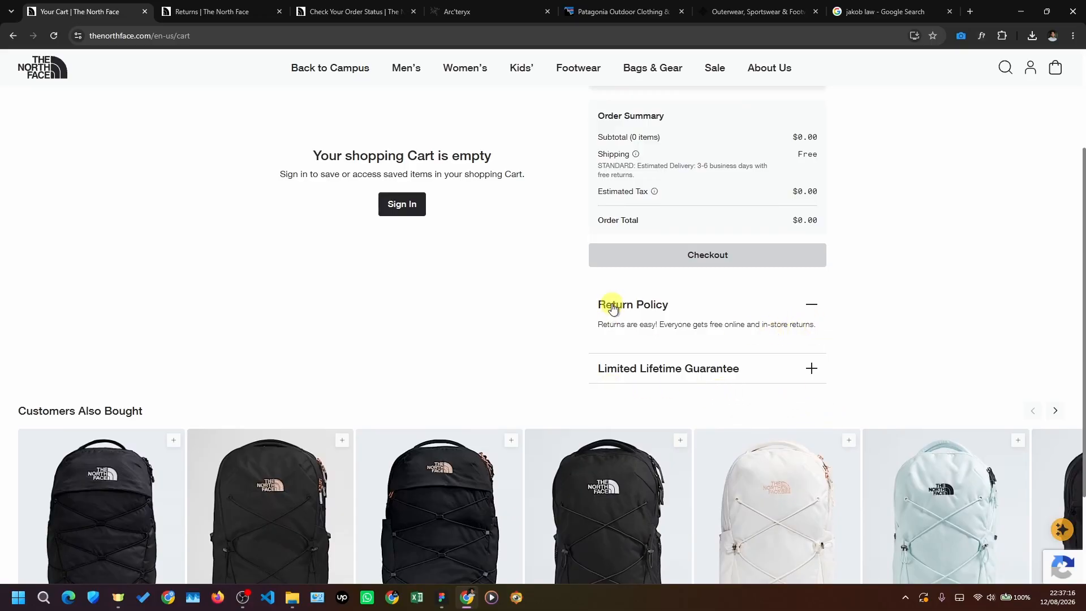
scroll(610, 330, "down", 1)
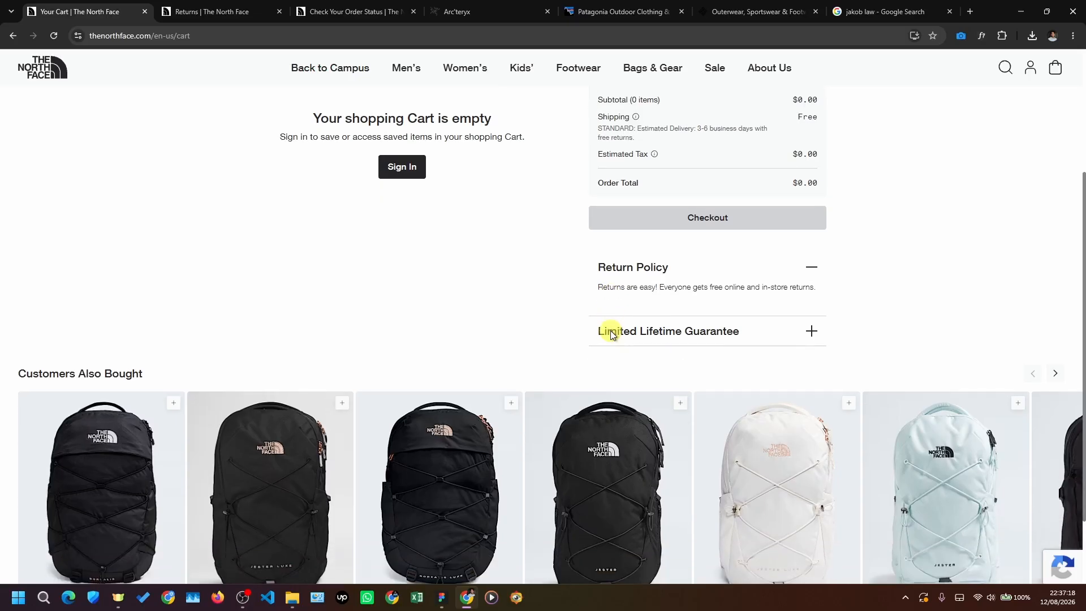
scroll(596, 395, "up", 2)
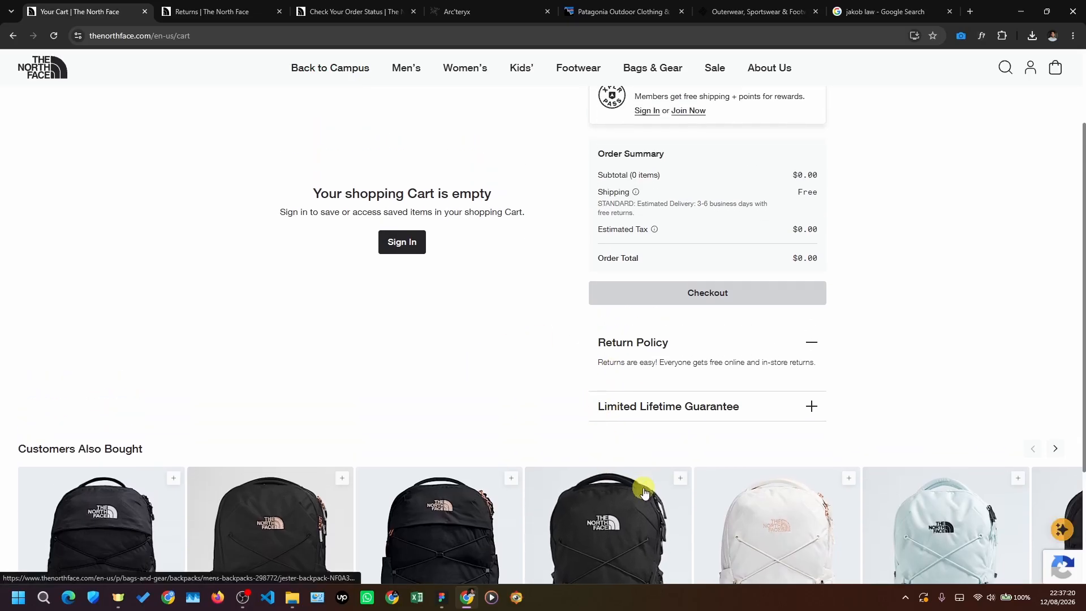
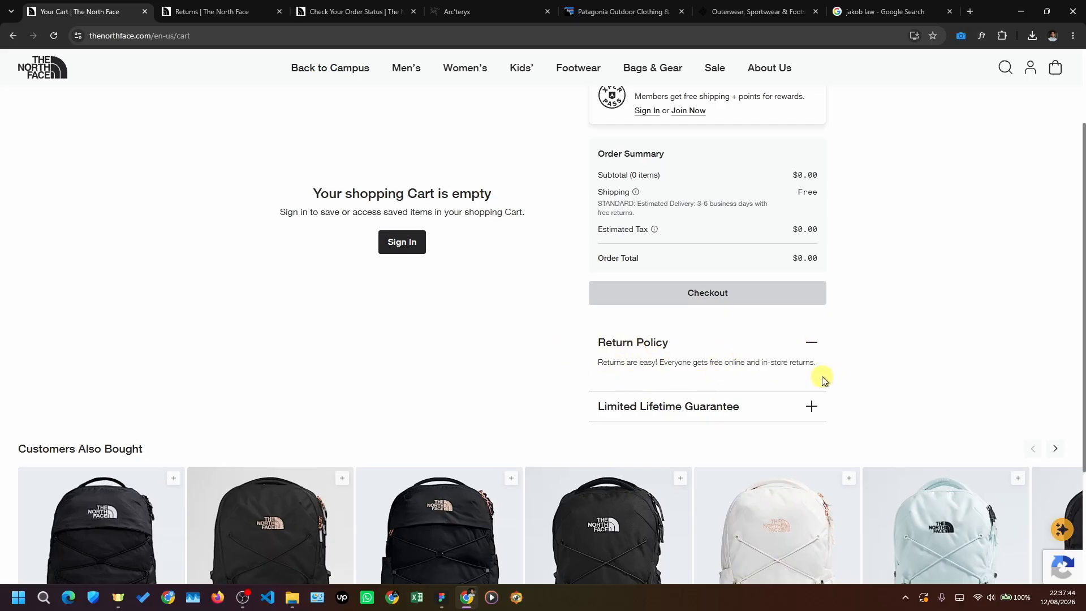
scroll(715, 414, "up", 1)
- Switch to the Figma audit and restore the row Return Policy Line Has No Supporting Link to 100% opacity
key("alt+Tab")
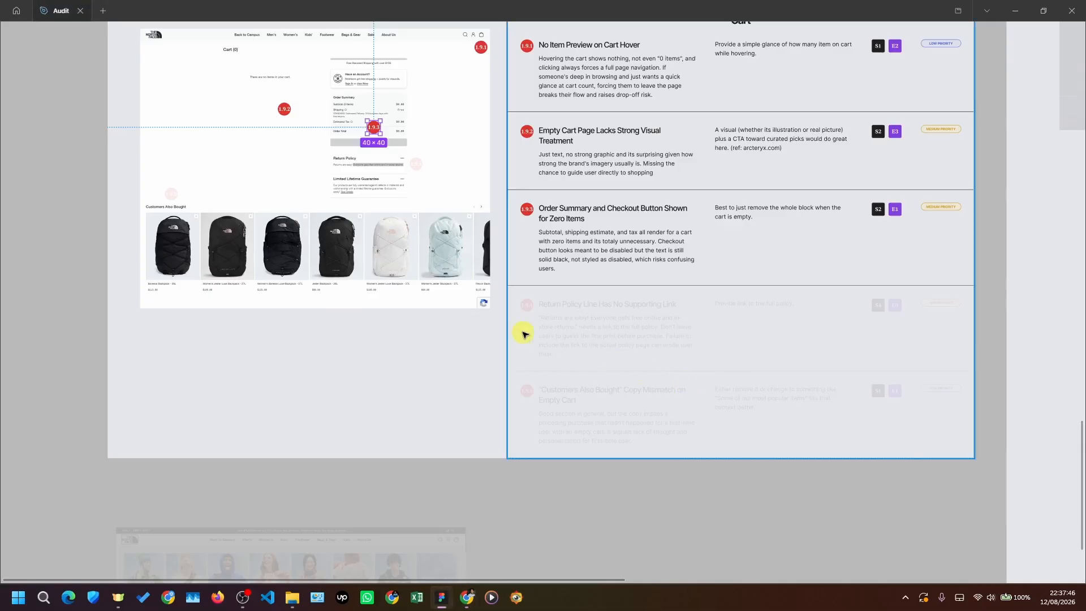
left_click(520, 367)
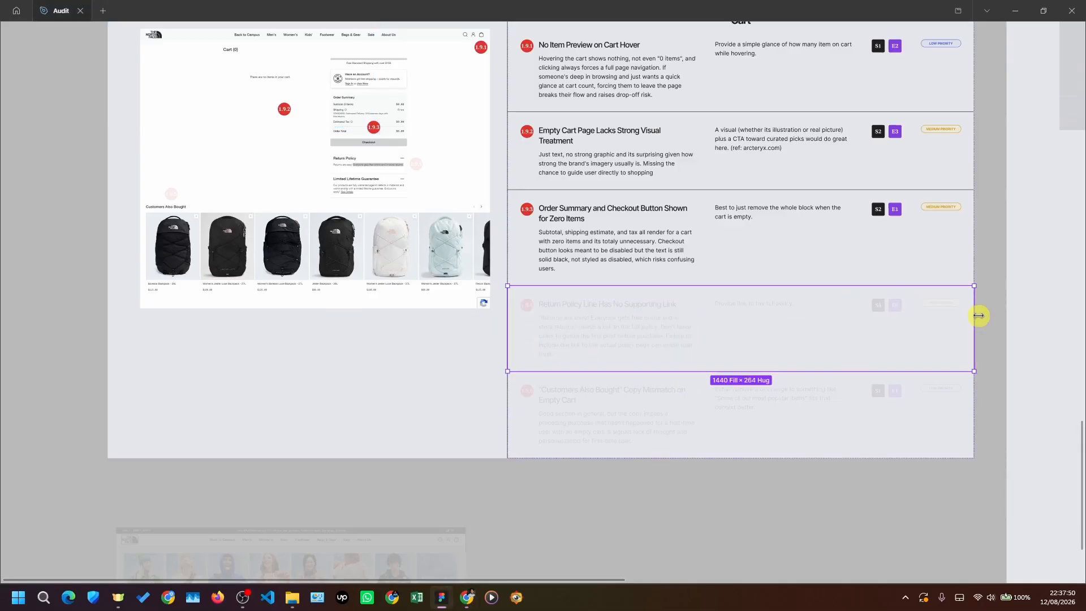
key("0")
scroll(916, 321, "up", 3)
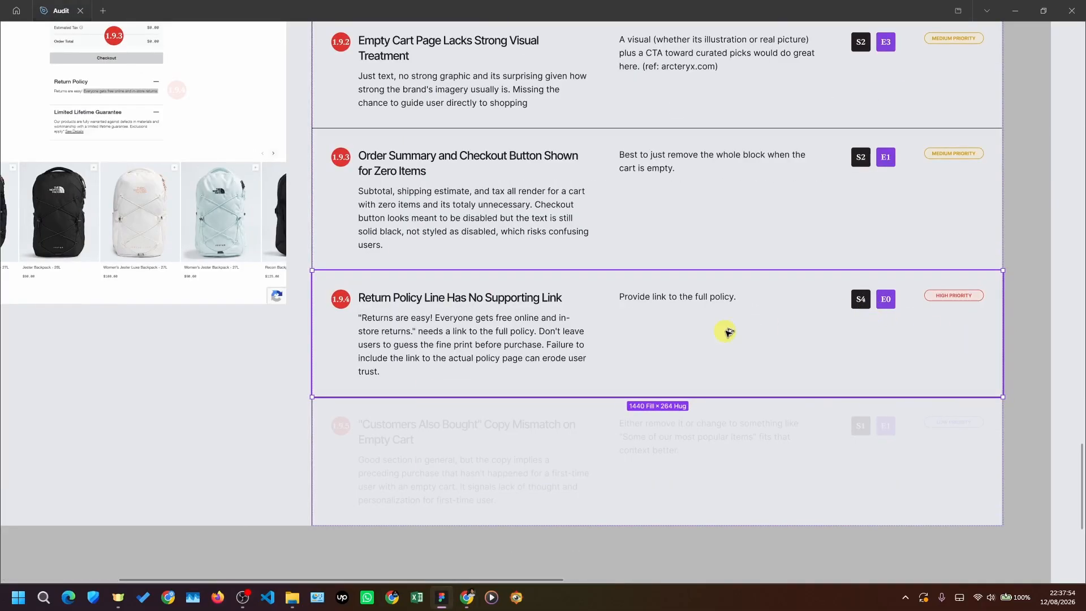
- Return to The North Face's cart page and highlight the Return Policy sentence to check it for a policy link
key("alt+Tab")
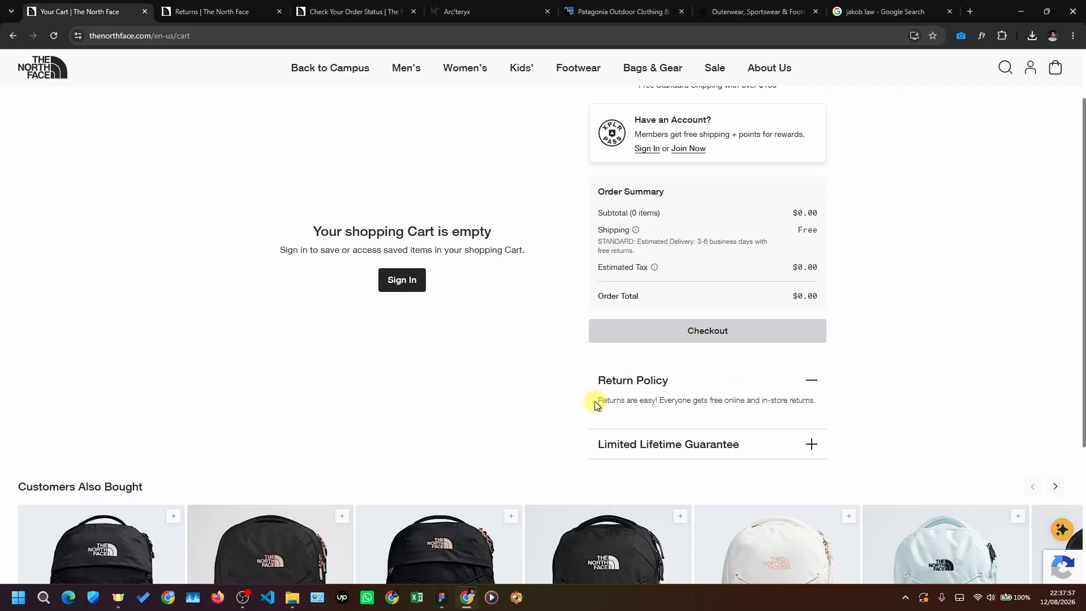
left_click_drag(596, 401, 800, 395)
scroll(735, 396, "down", 1)
left_click(599, 335)
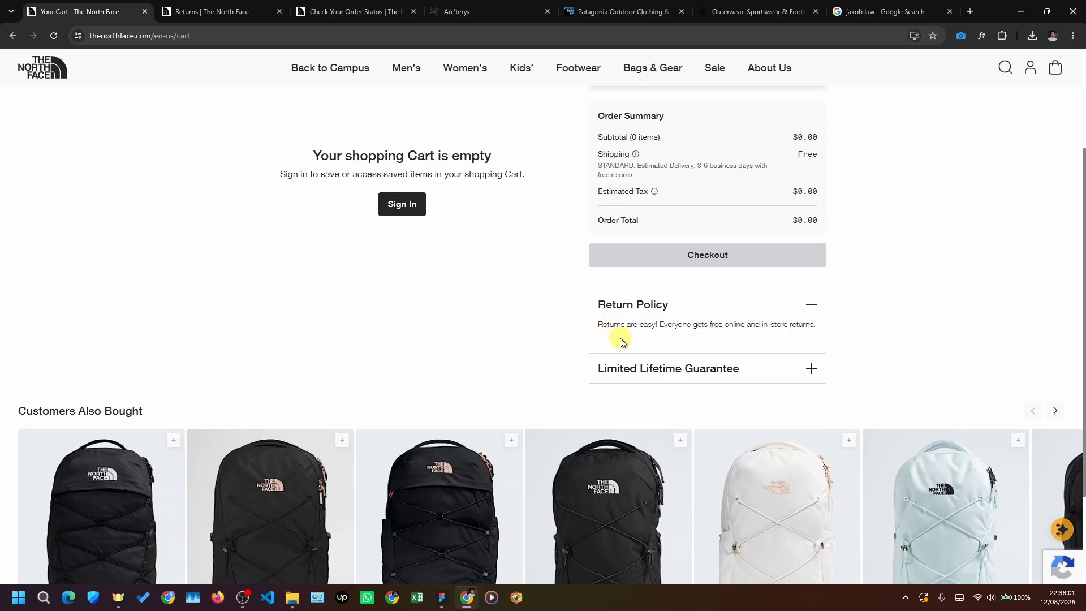
left_click_drag(598, 327, 823, 327)
left_click(831, 327)
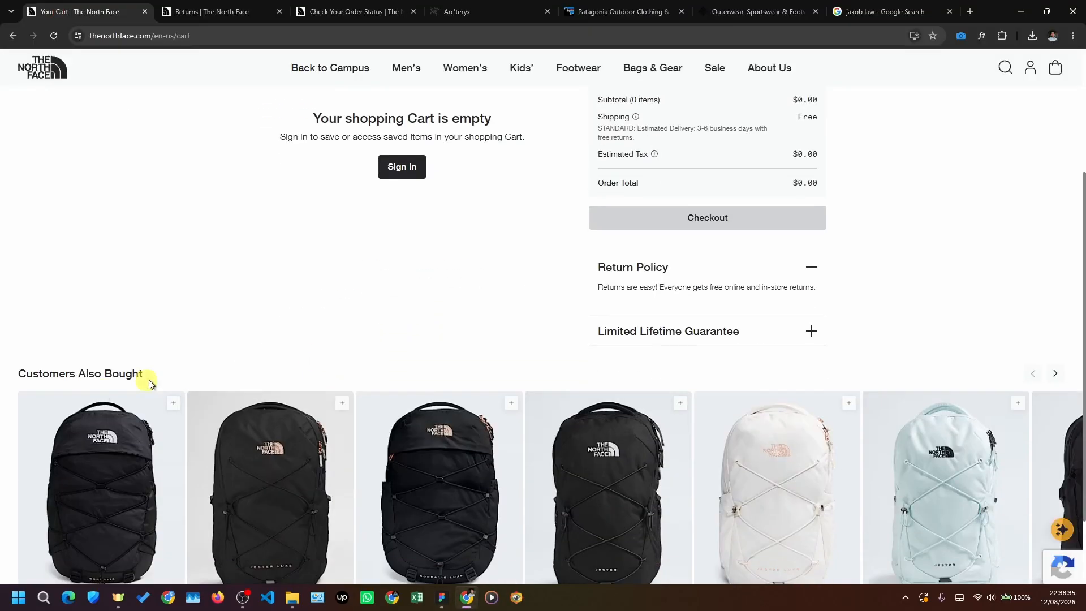
- Browse the Customers Also Bought carousel through to its last products and go back one set
scroll(89, 374, "down", 2)
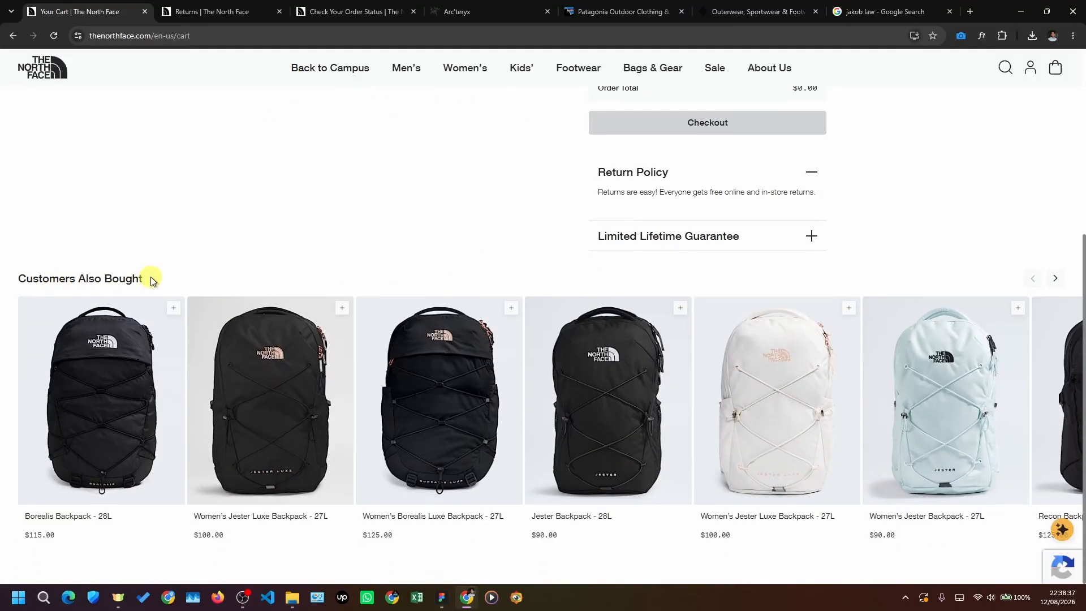
scroll(378, 315, "up", 2)
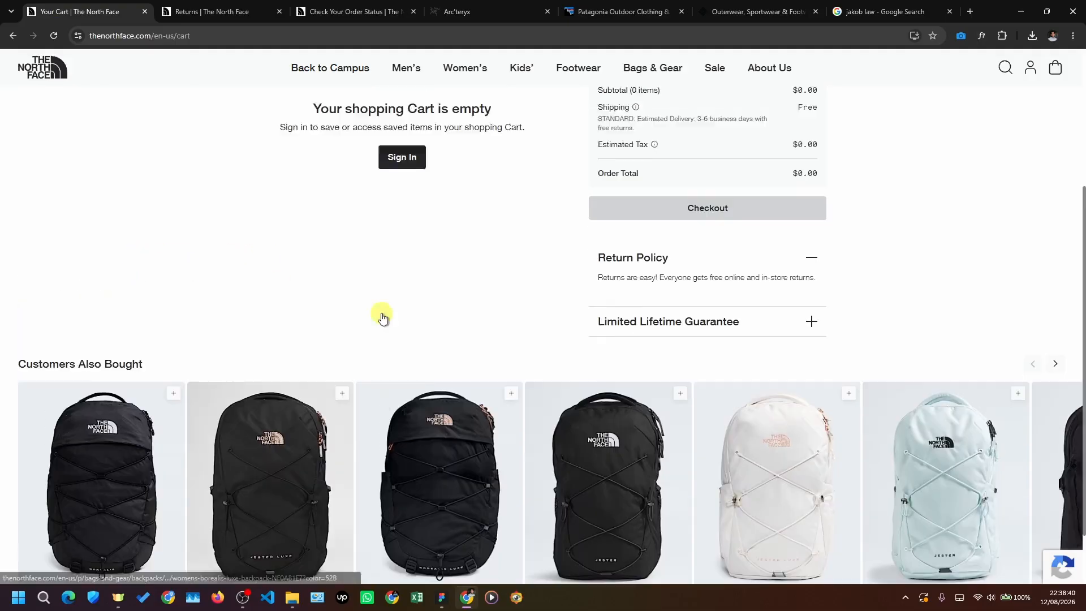
scroll(17, 327, "down", 2)
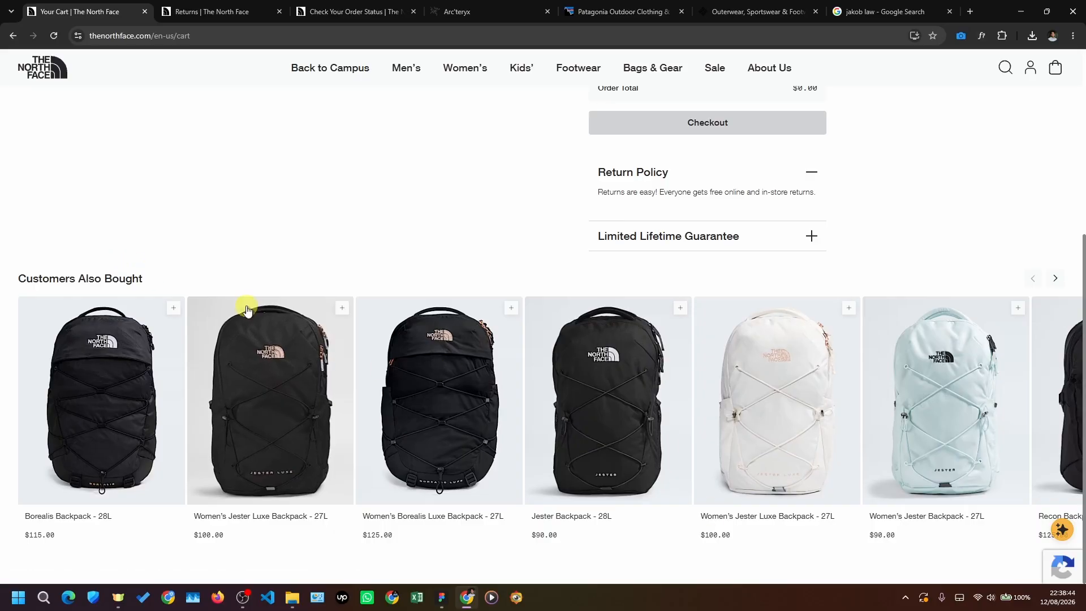
left_click(1056, 277)
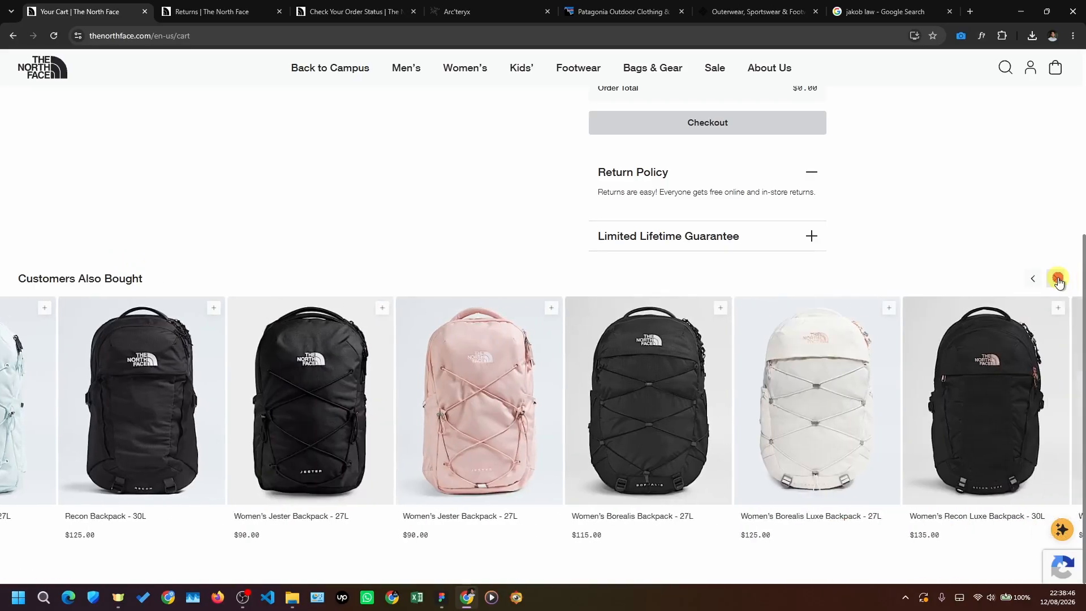
left_click(1055, 278)
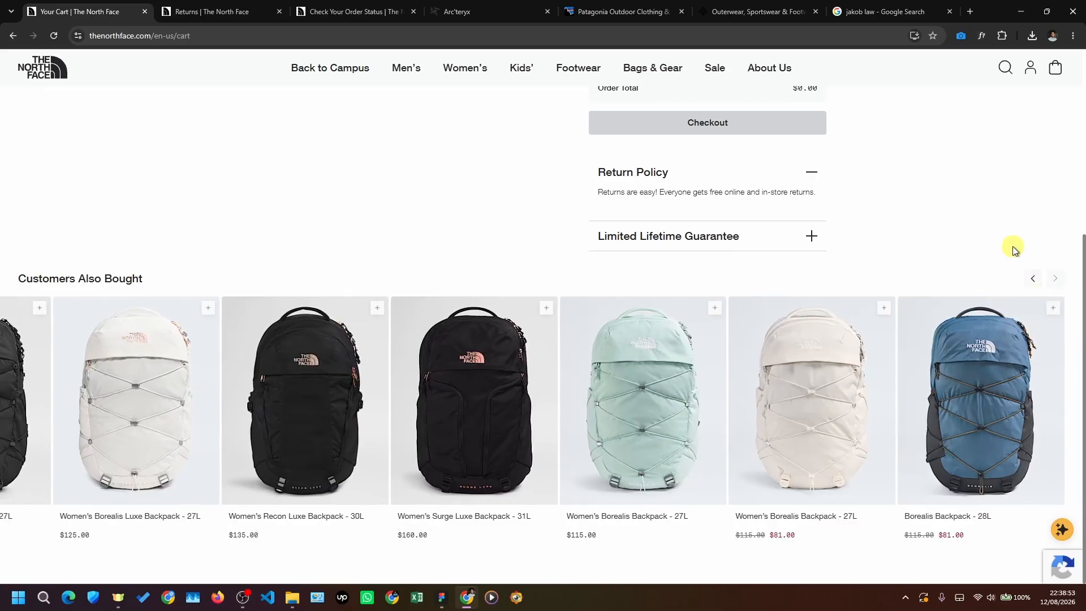
left_click(1033, 278)
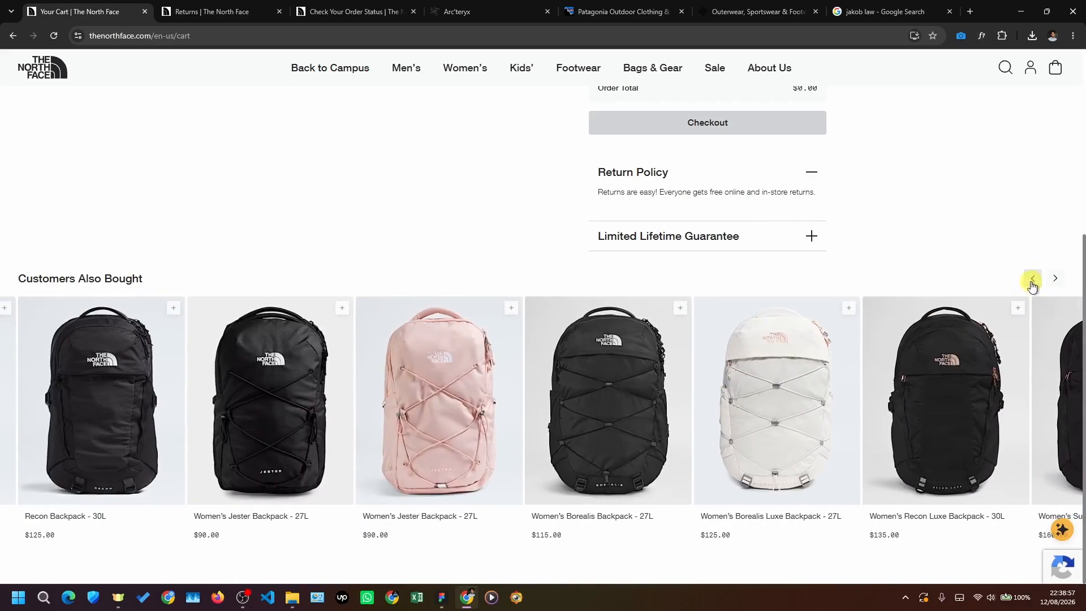
- Review the Customers Also Bought heading against the cart contents and return the carousel to its first products
scroll(72, 356, "up", 2)
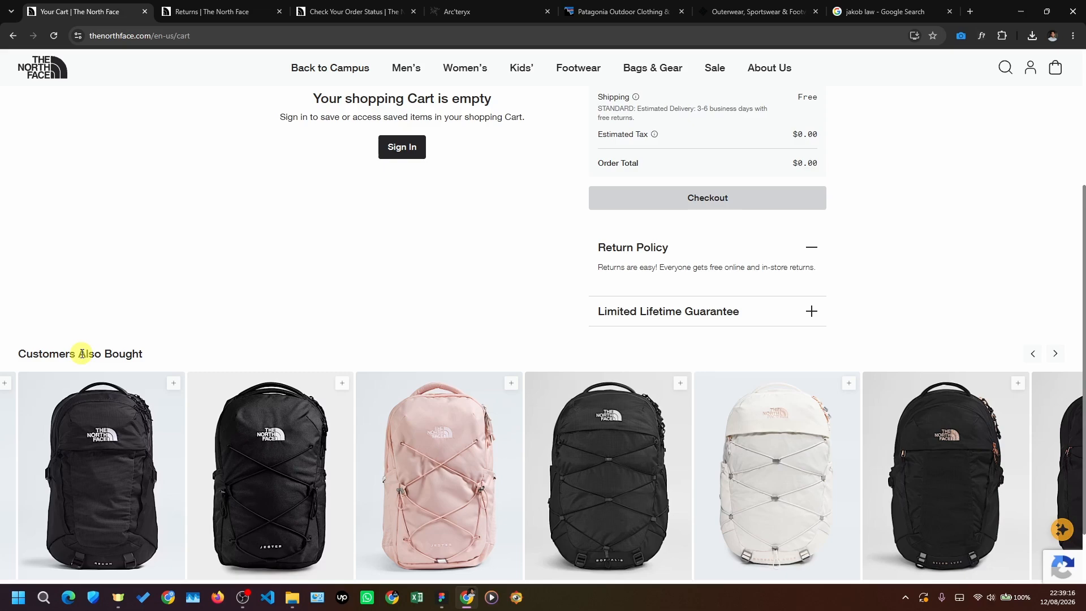
scroll(383, 116, "up", 2)
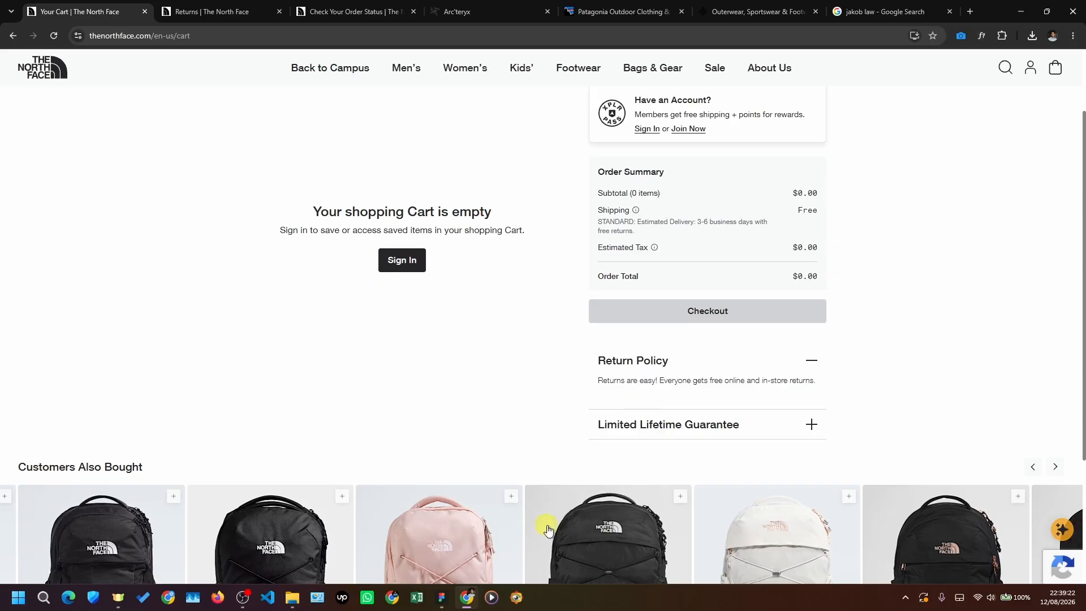
scroll(215, 449, "down", 1)
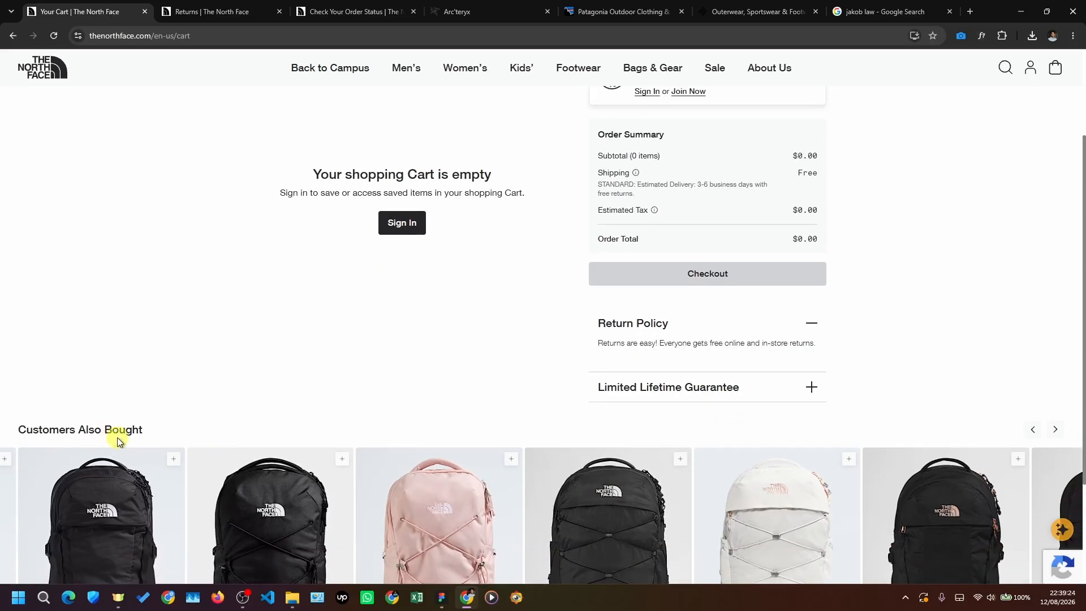
scroll(169, 408, "down", 3)
left_click(1034, 281)
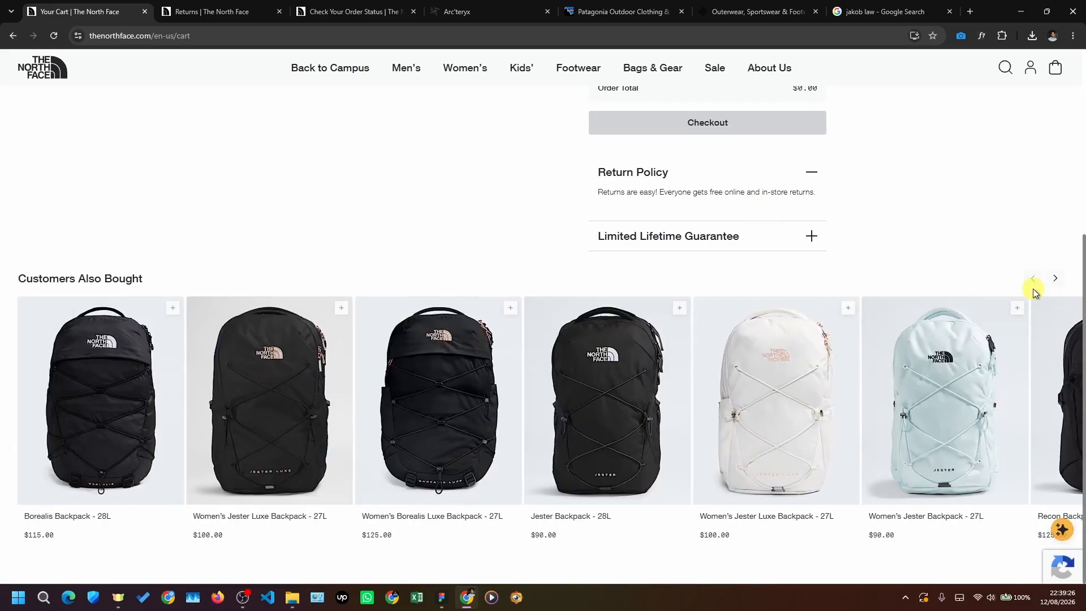
- Compare the empty cart message with the wording of the Customers Also Bought section beneath it
scroll(162, 315, "up", 5)
scroll(338, 446, "down", 3)
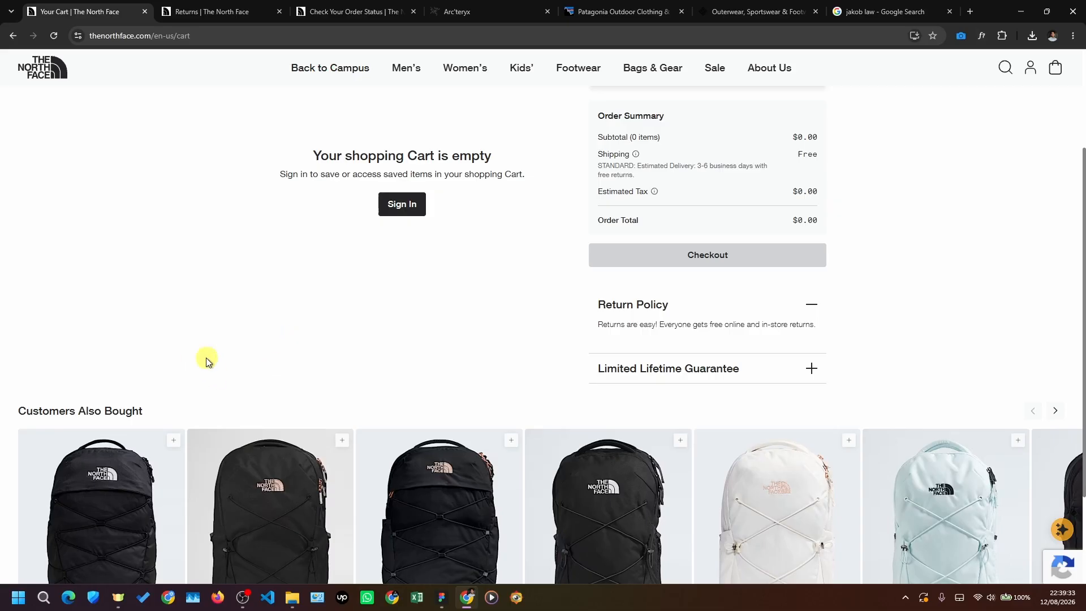
scroll(206, 357, "up", 3)
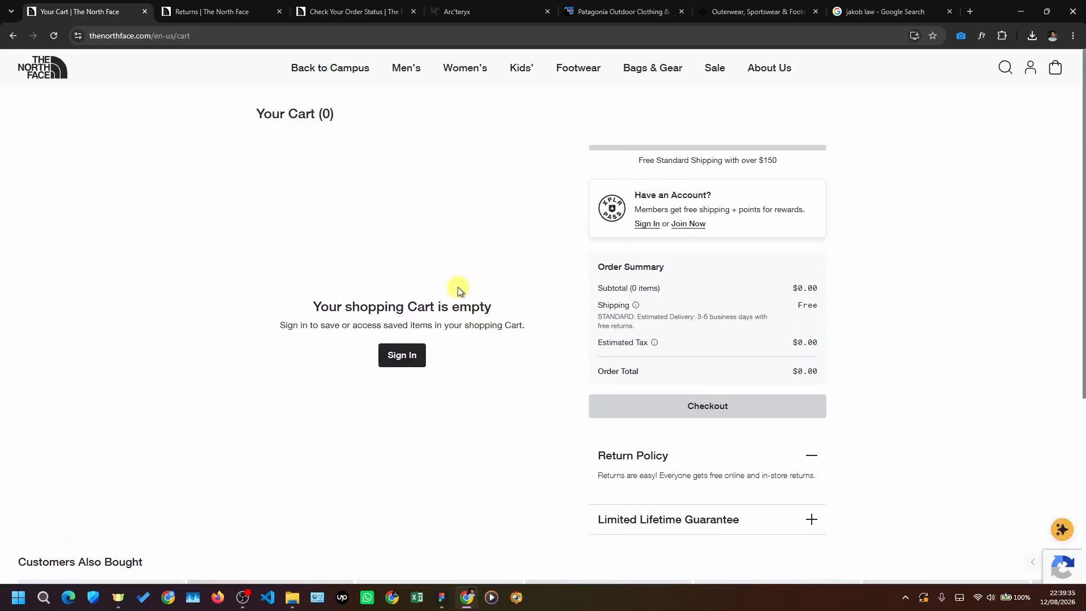
scroll(475, 285, "down", 4)
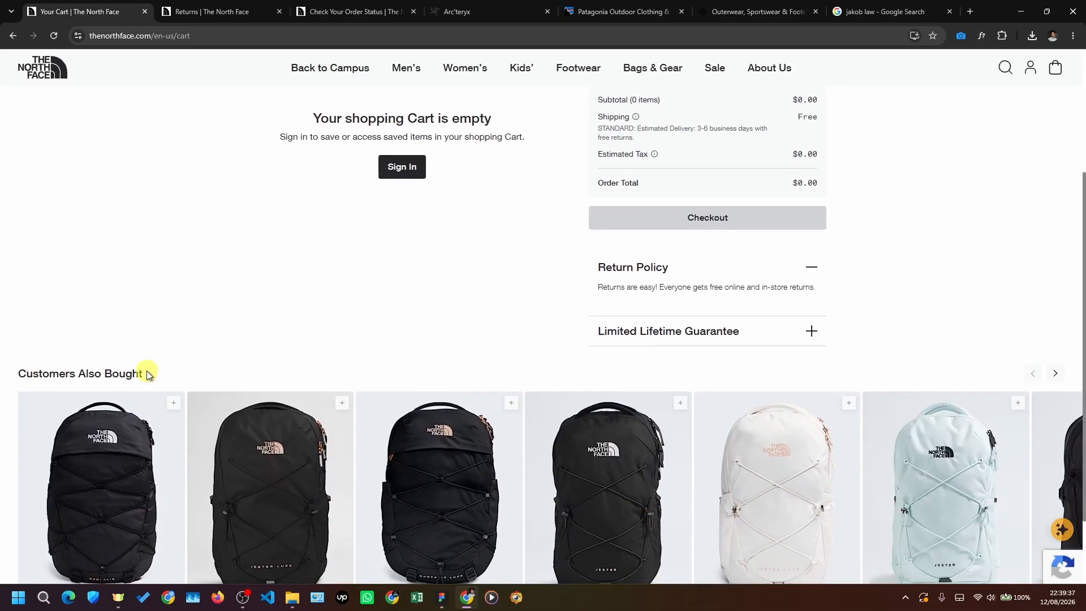
scroll(142, 373, "down", 2)
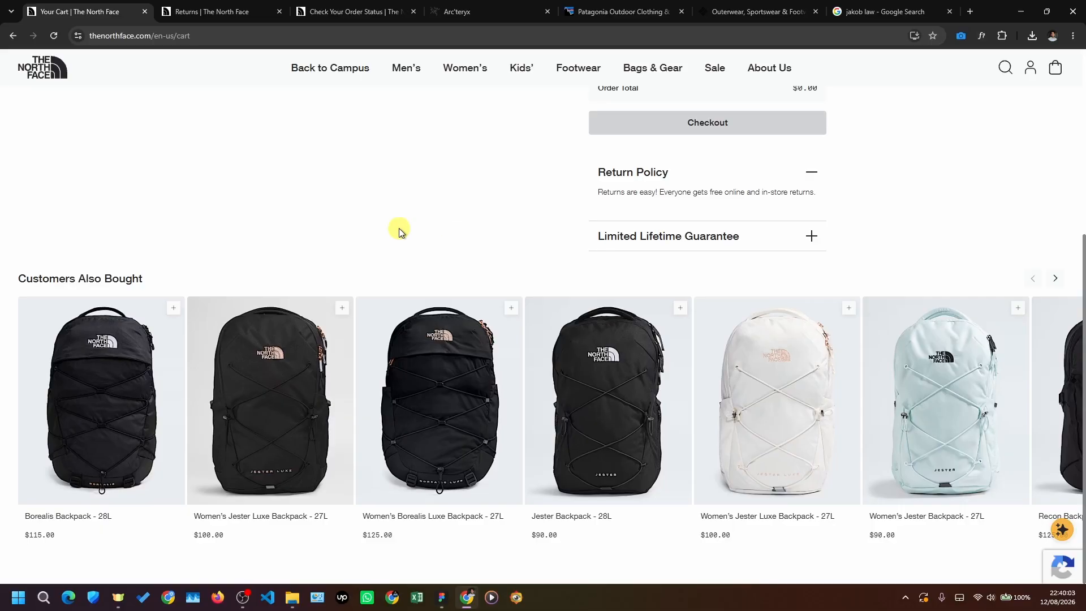
scroll(182, 318, "up", 1)
- Switch to the Figma audit and restore the row "Customers Also Bought" Copy Mismatch on Empty Cart to 100% opacity
key("alt+Tab")
left_click_drag(574, 423, 576, 394)
scroll(576, 394, "up", 2)
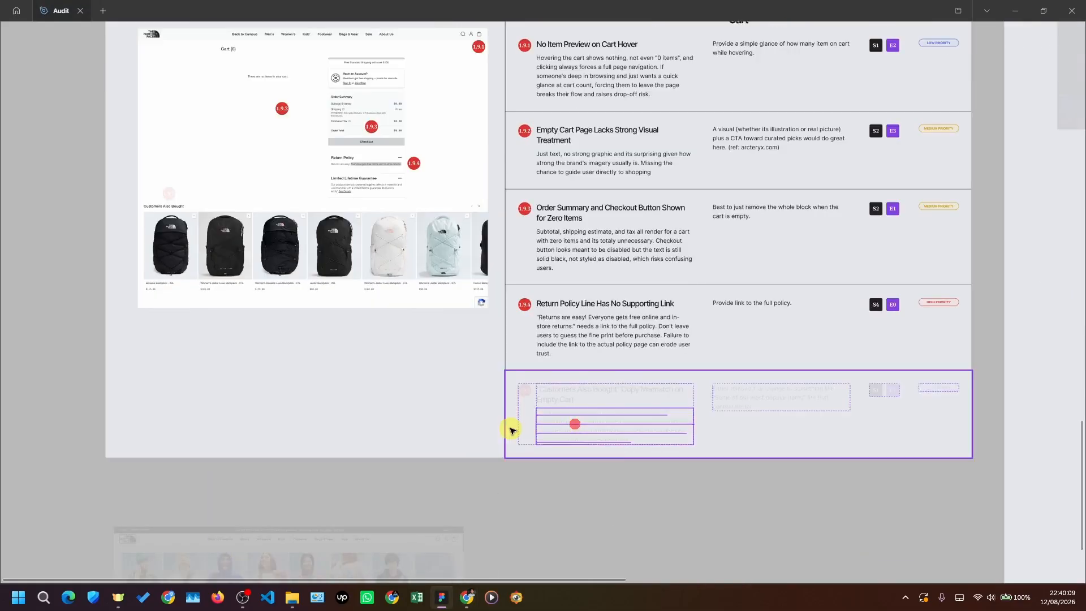
key("0")
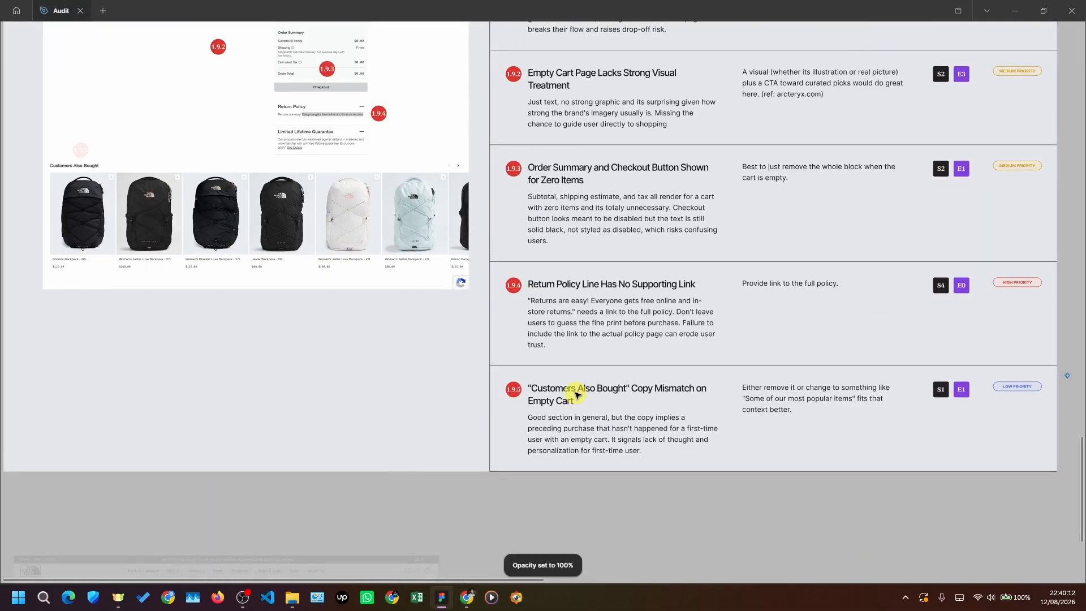
left_click(704, 536)
left_click_drag(422, 511, 487, 537)
- Return to The North Face's cart page and advance the Customers Also Bought carousel by one set of products
key("alt+Tab")
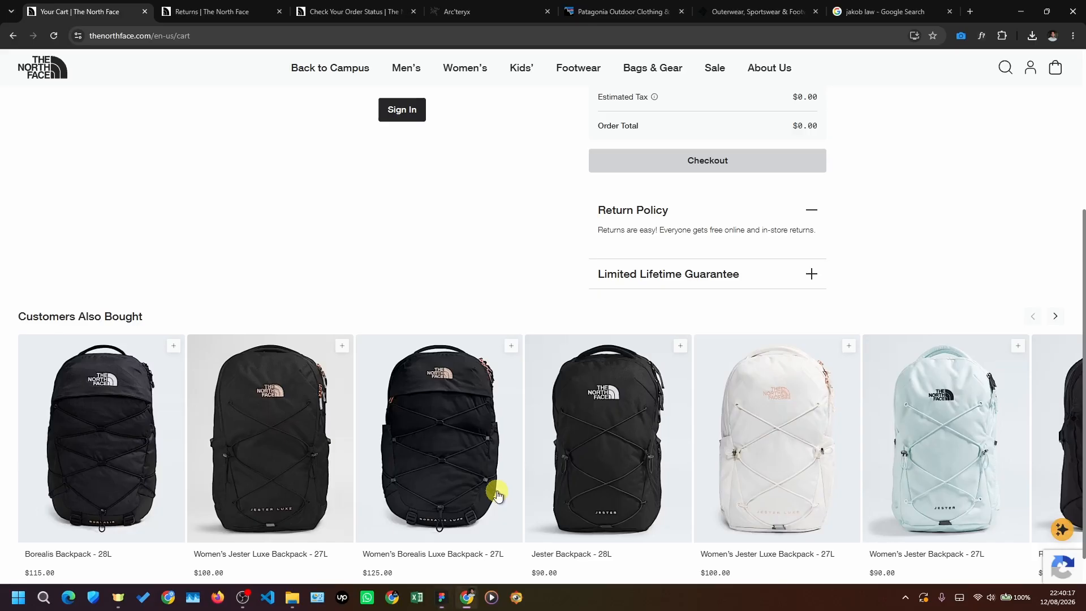
scroll(487, 330, "down", 1)
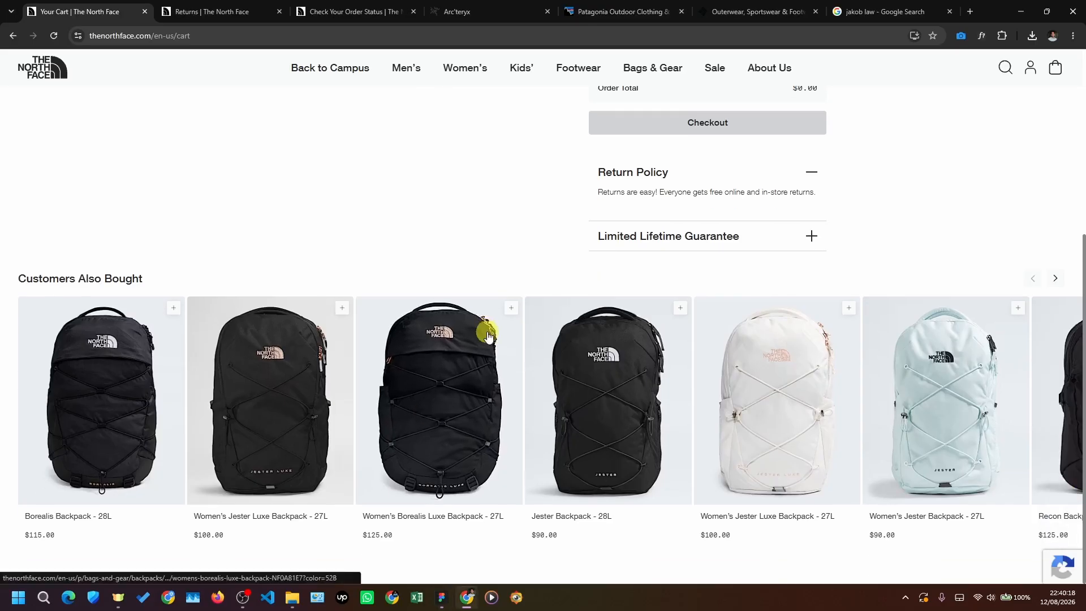
left_click(1054, 279)
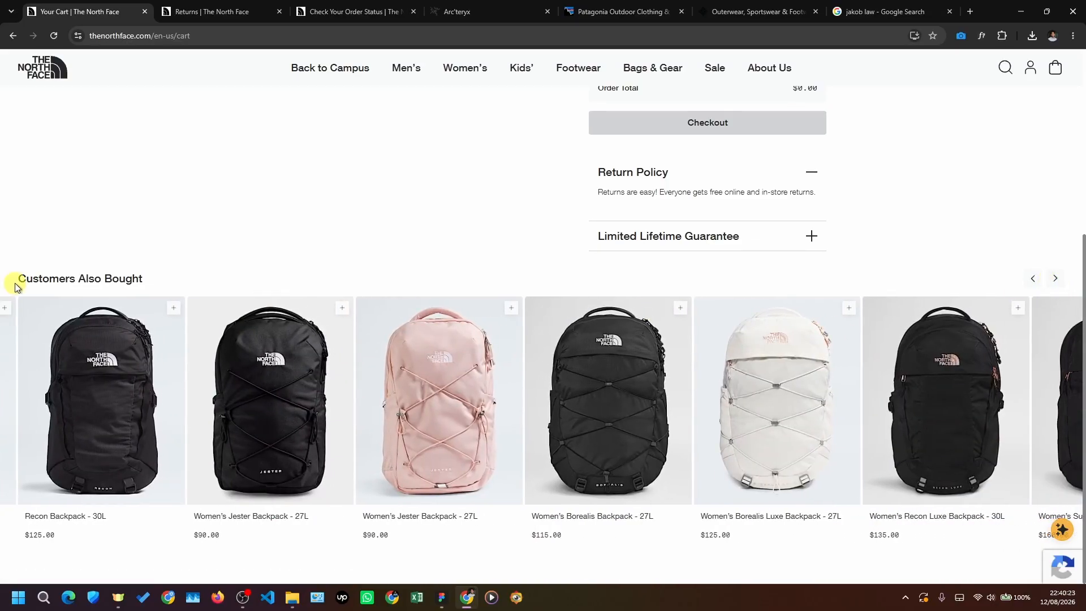
- Switch to the Figma audit, read the recommendation for the "Customers Also Bought" copy mismatch and select its row
key("alt+Tab")
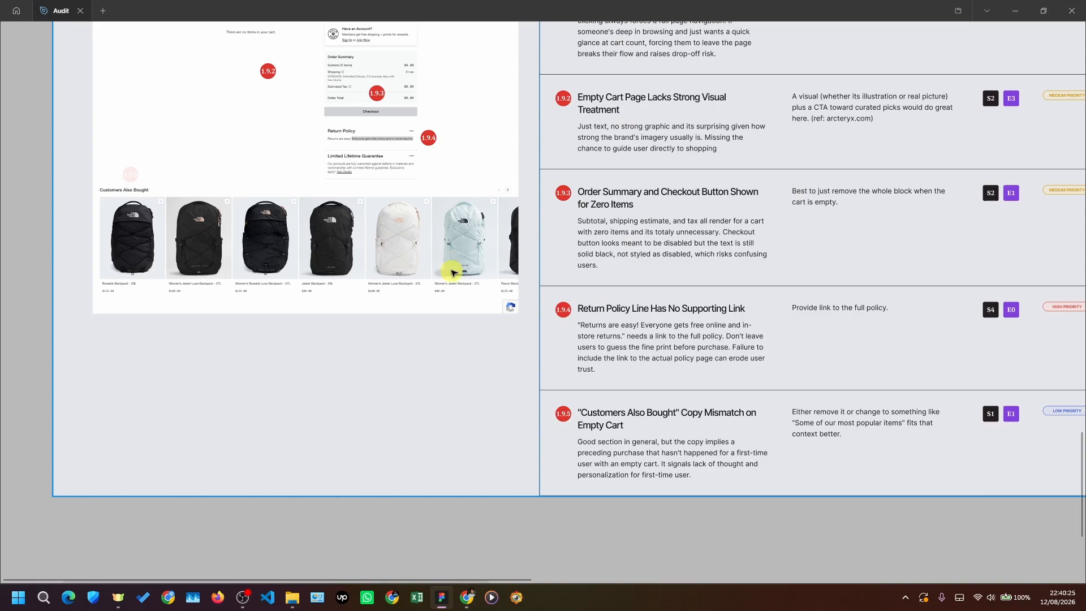
scroll(266, 444, "down", 2, "ctrl")
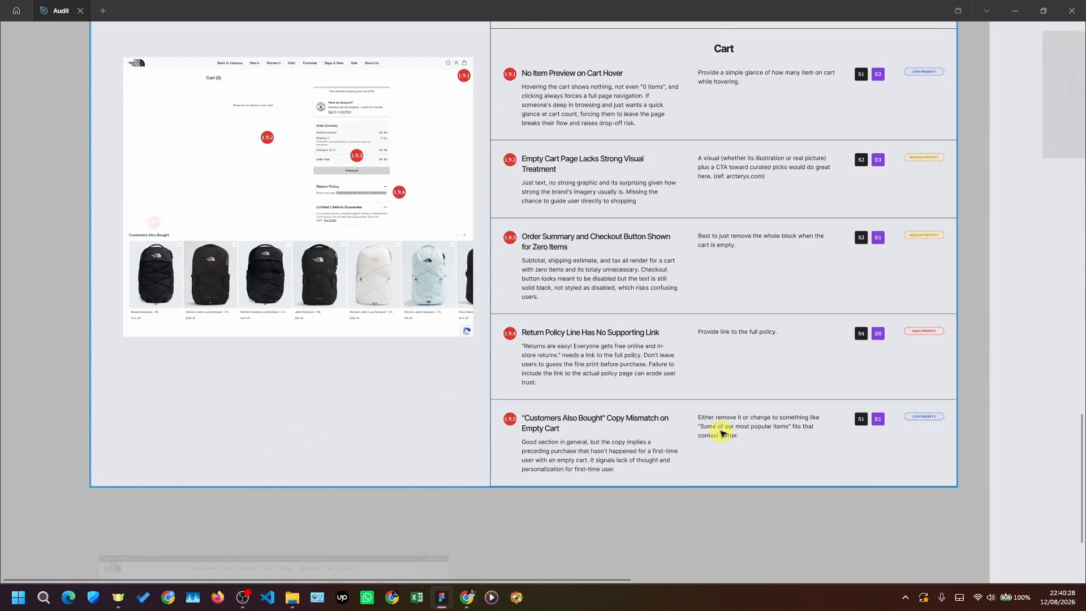
left_click(723, 509)
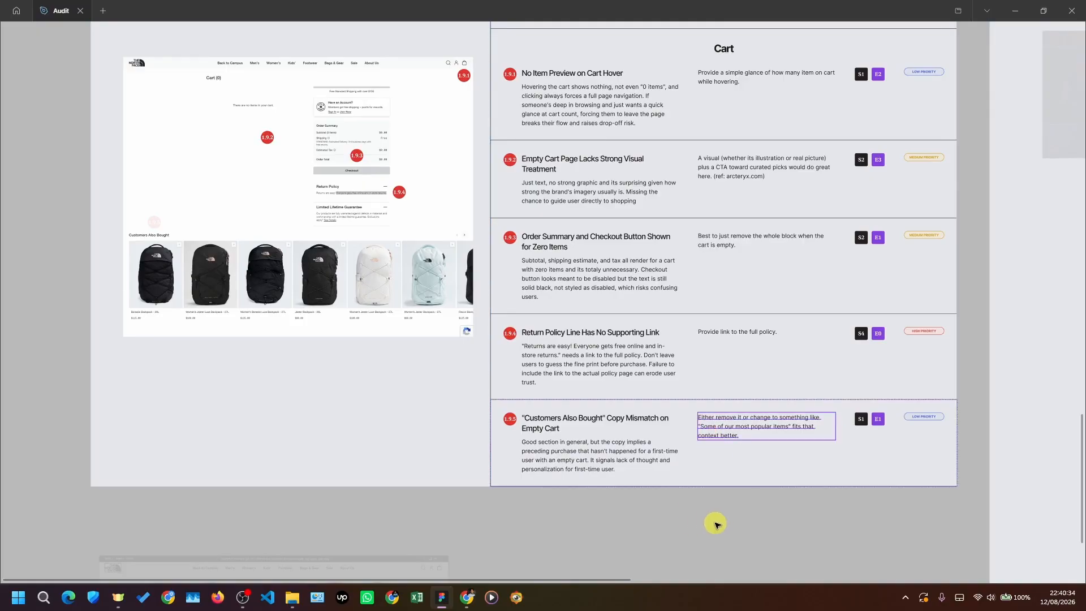
left_click(713, 467)
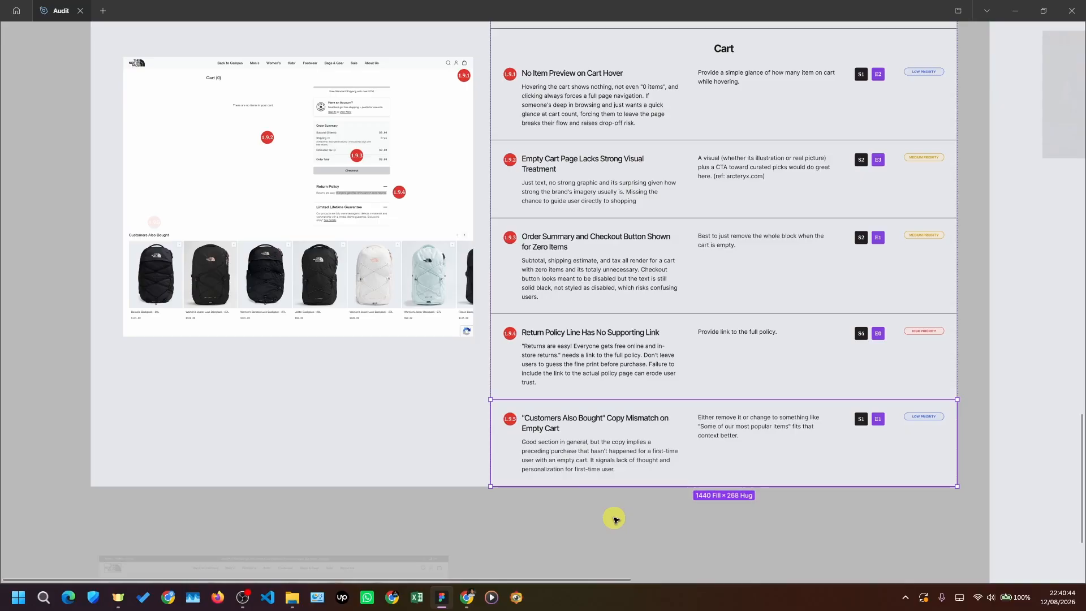
- Recheck the "Customers Also Bought" Copy Mismatch finding against the product carousel on The North Face's cart page and return to the Figma audit
scroll(470, 421, "up", 5)
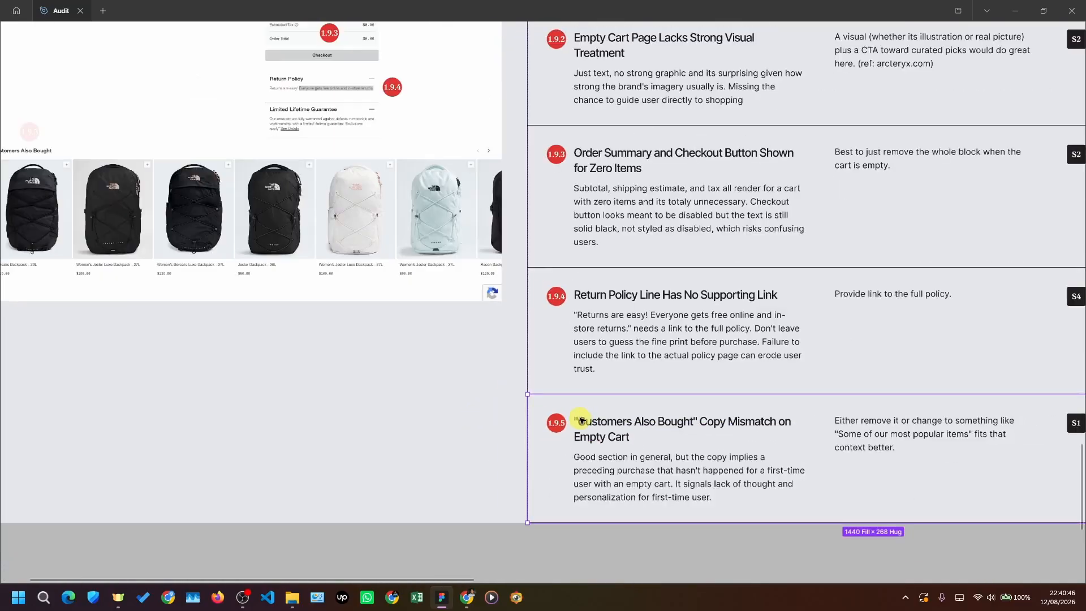
scroll(572, 419, "down", 2)
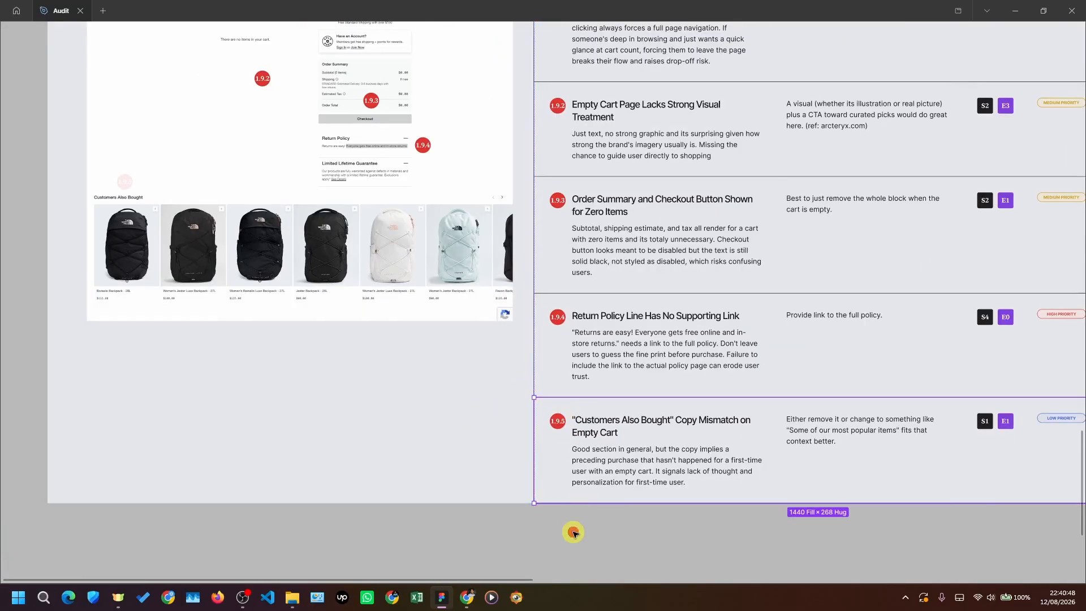
key("alt+Tab")
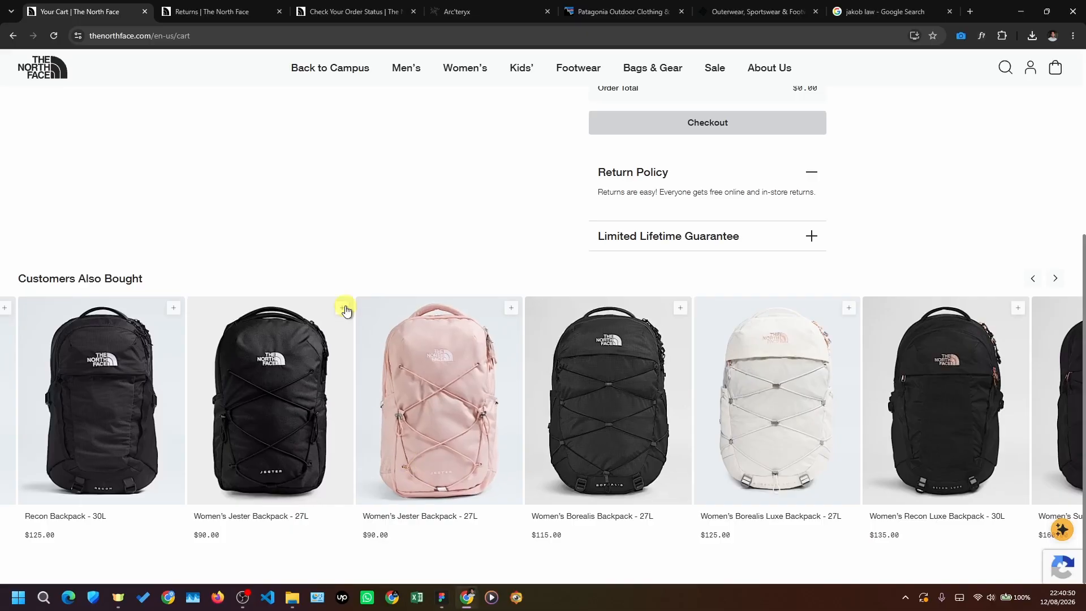
scroll(605, 314, "up", 3)
key("alt+Tab")
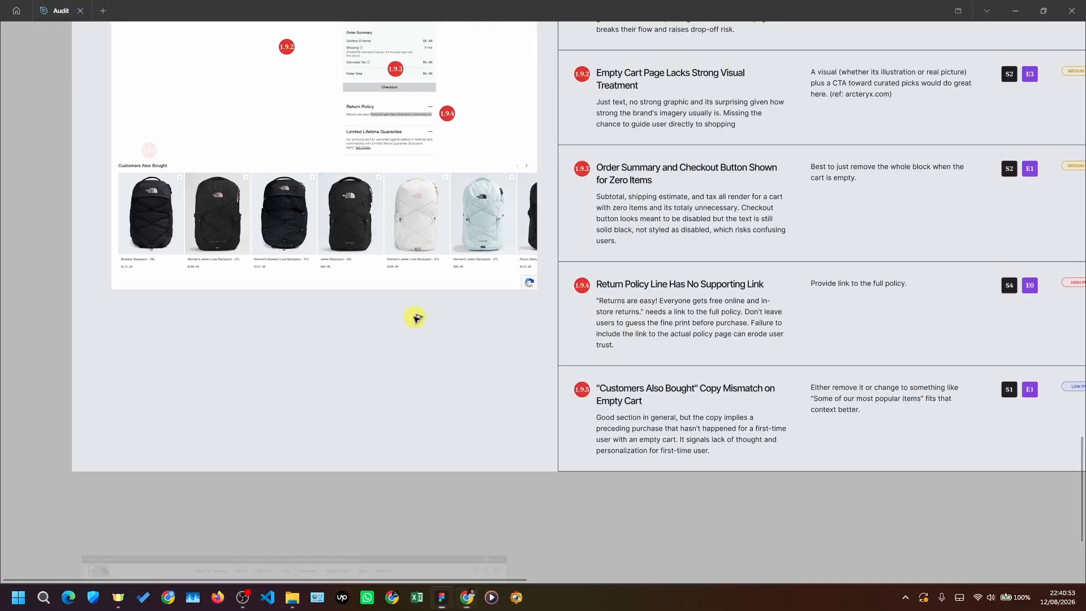
- Survey the whole audit board, including the Guide, 1. Navigation and 2. Homepage frames
scroll(409, 432, "down", 5)
scroll(390, 439, "down", 2)
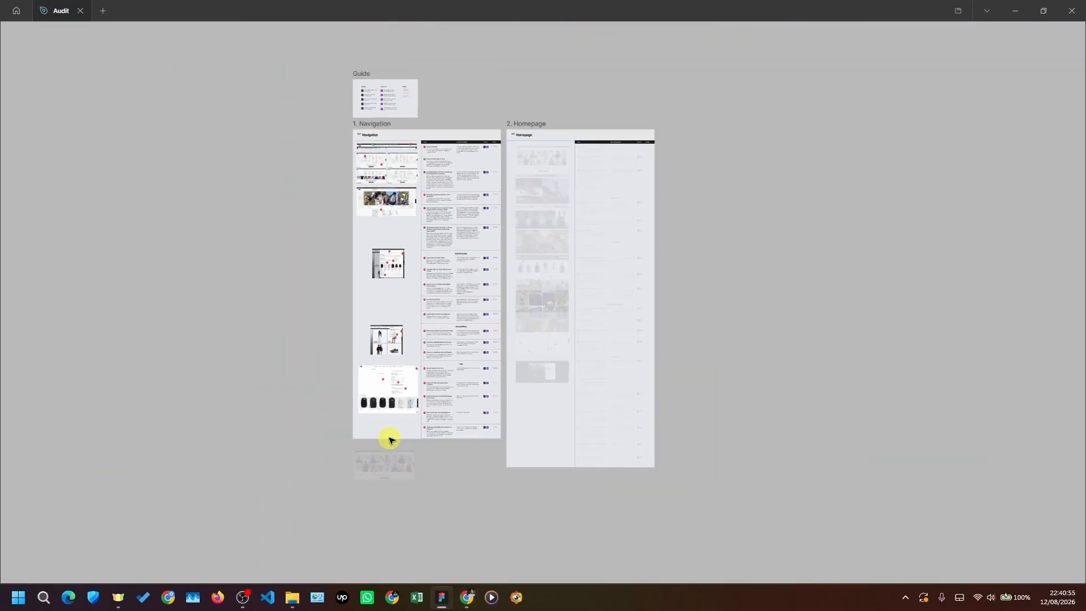
scroll(345, 453, "up", 5)
scroll(361, 452, "up", 1)
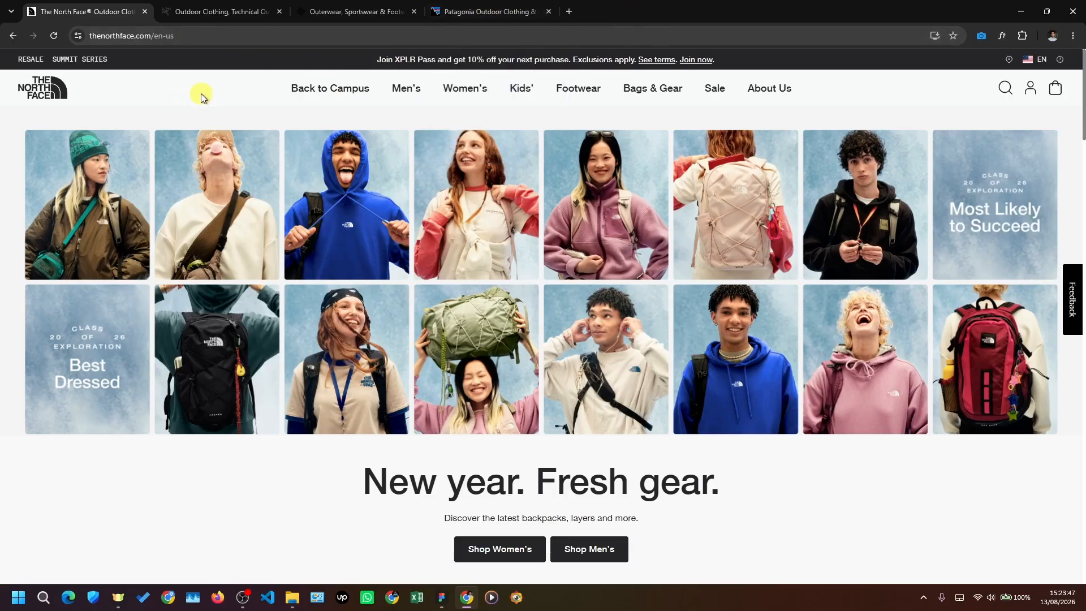
- Switch to the browser and compare The North Face's home page with the Arc'teryx, Columbia and Patagonia home pages
mouse_move(349, 98)
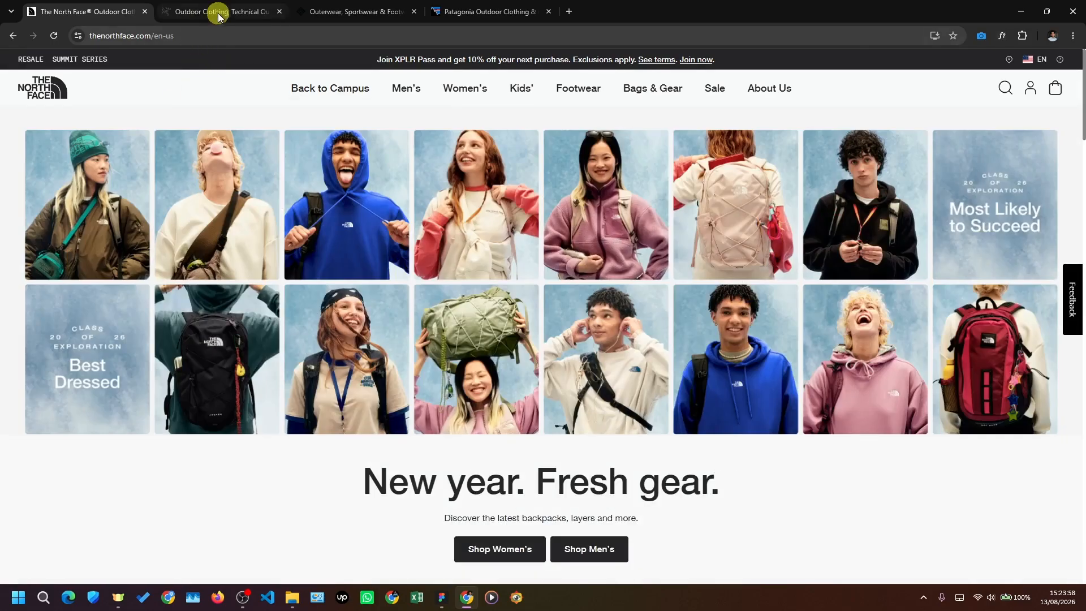
left_click(216, 11)
left_click(349, 12)
left_click(180, 11)
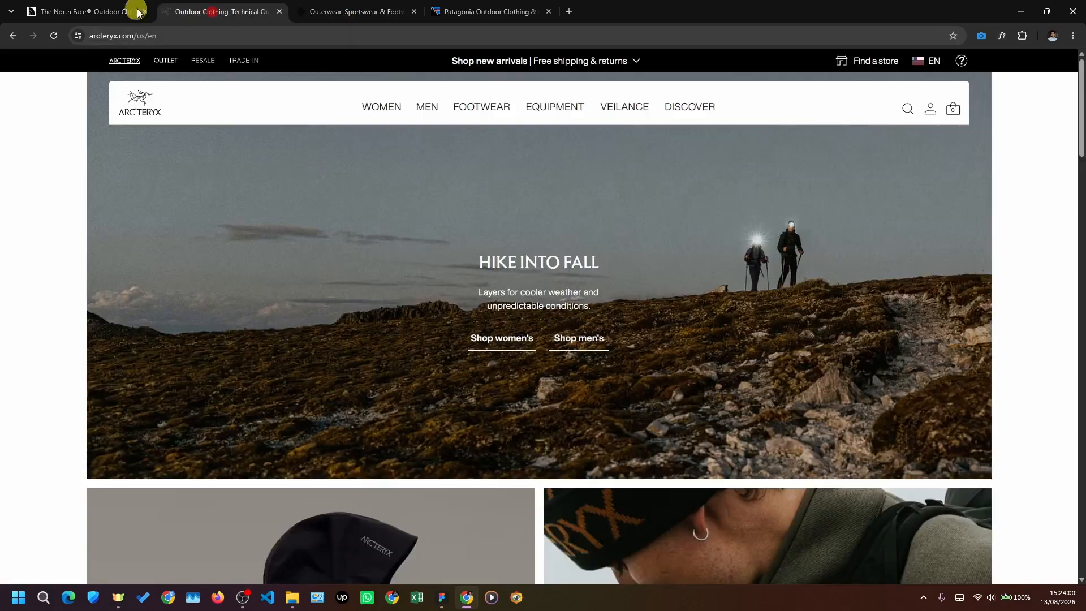
left_click(71, 11)
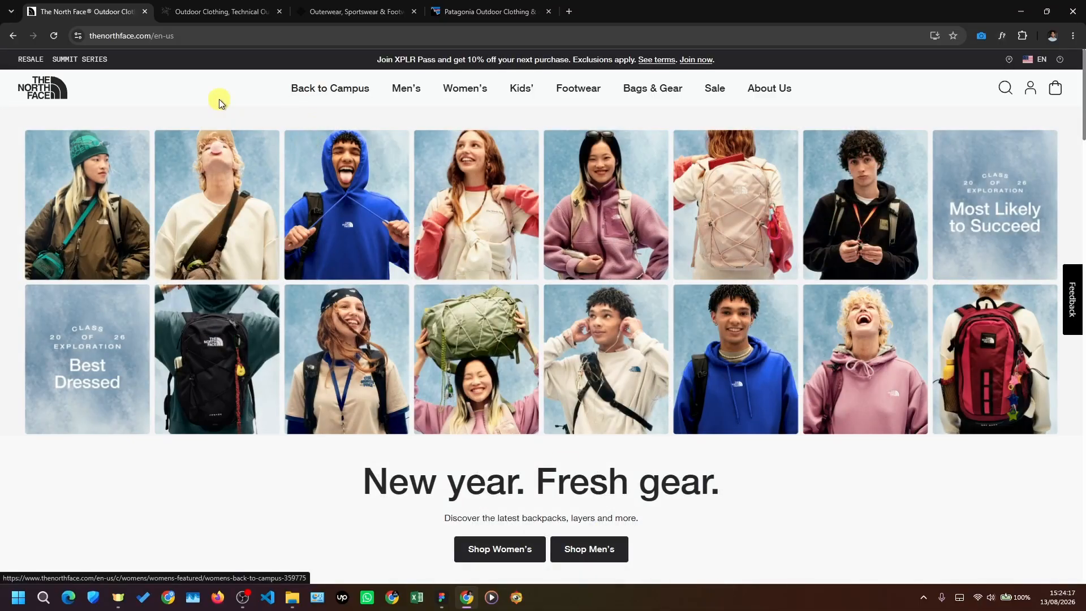
left_click(364, 11)
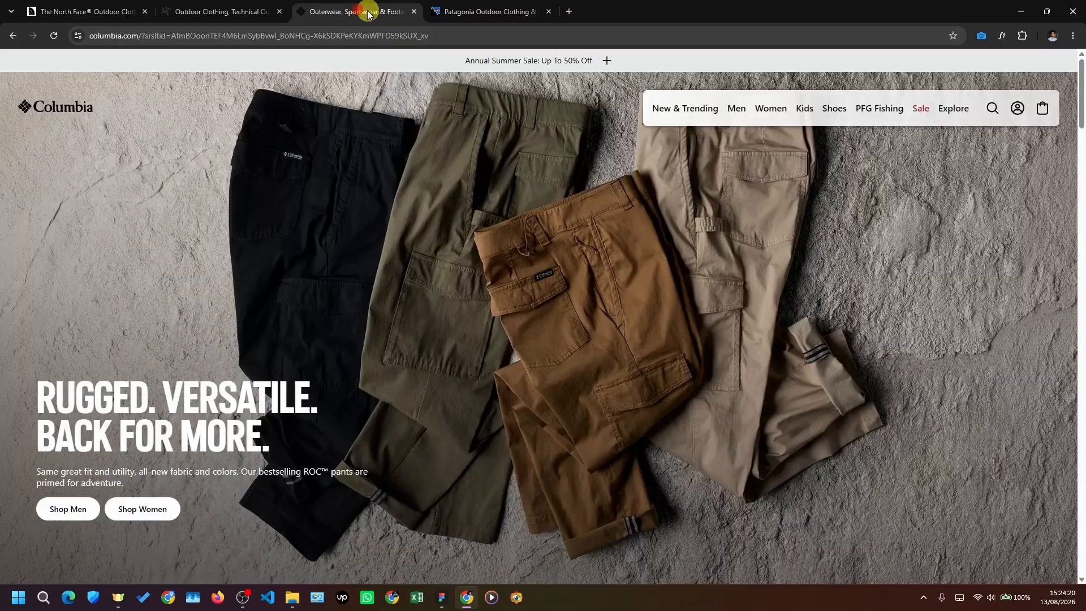
left_click(457, 11)
left_click(188, 21)
left_click(110, 12)
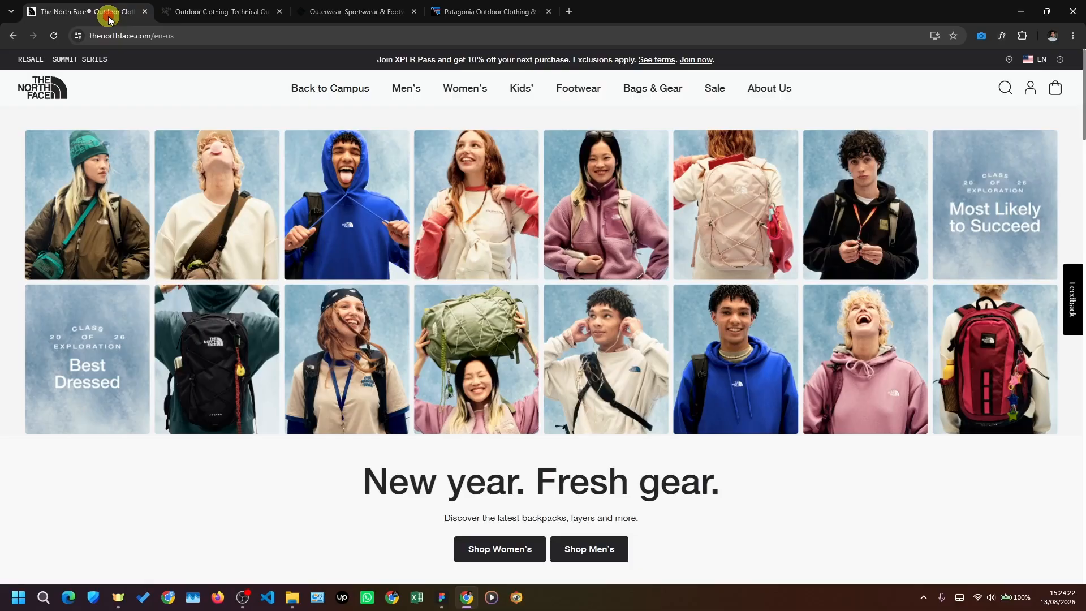
- Open the Back to Campus hover menu on The North Face's home page and examine how much vertical space it occupies
mouse_move(338, 85)
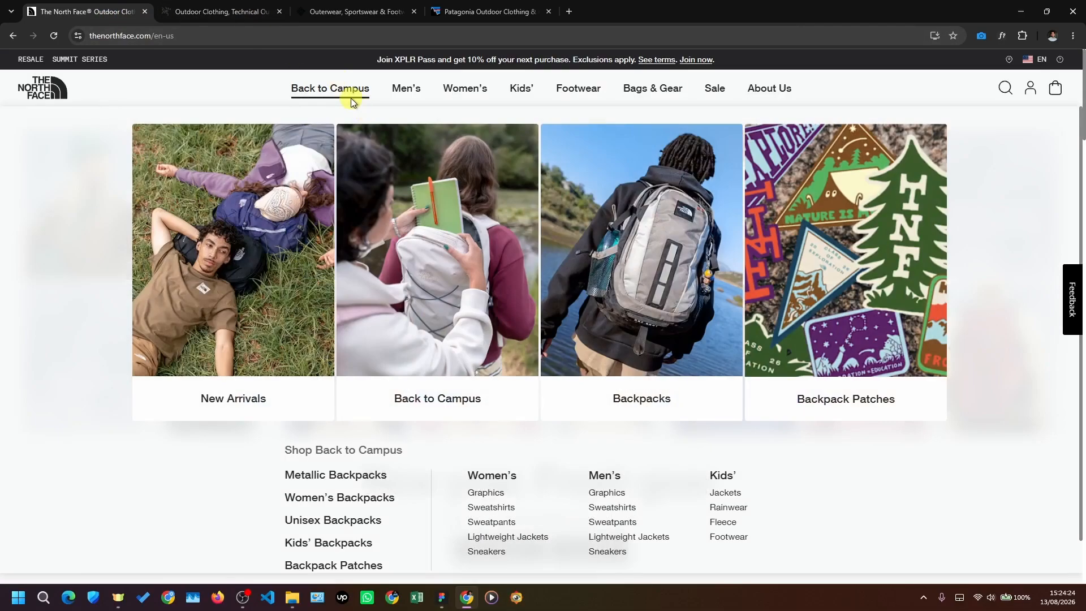
scroll(509, 436, "down", 1)
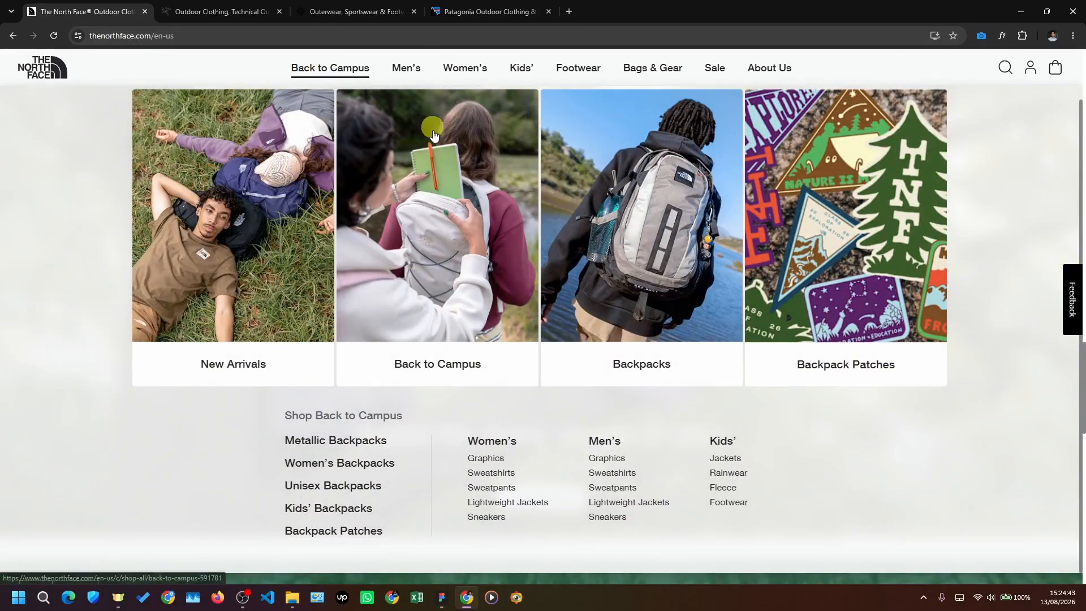
- Switch to the Figma audit, select the row Large Hover Menu Make User Stuck and read its issue, recommendation and scores
key("alt+Tab")
scroll(553, 211, "up", 5)
scroll(497, 209, "up", 2)
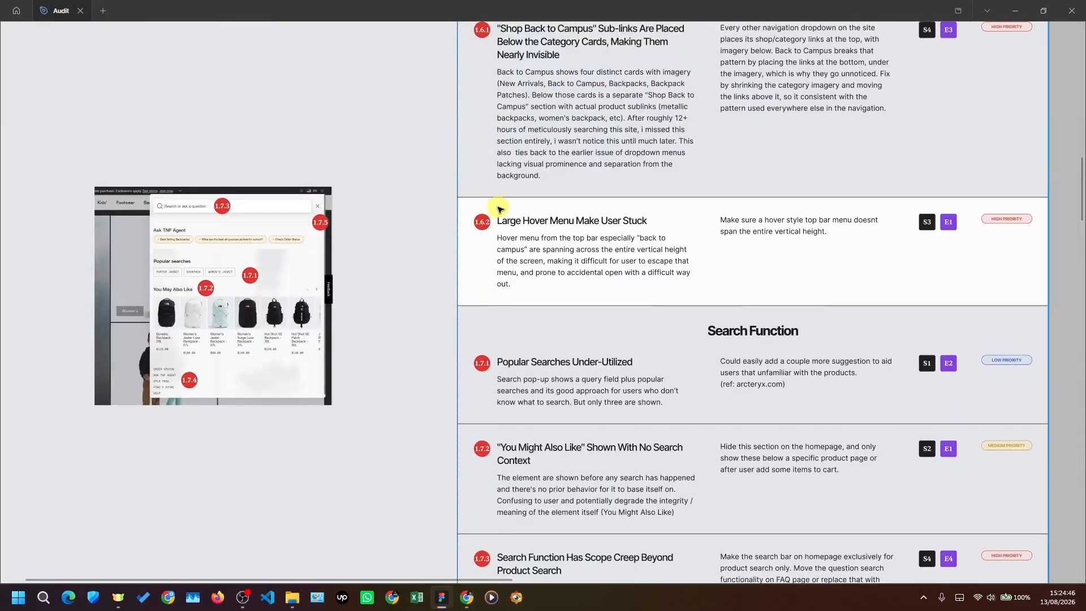
left_click(509, 292)
scroll(517, 303, "down", 2)
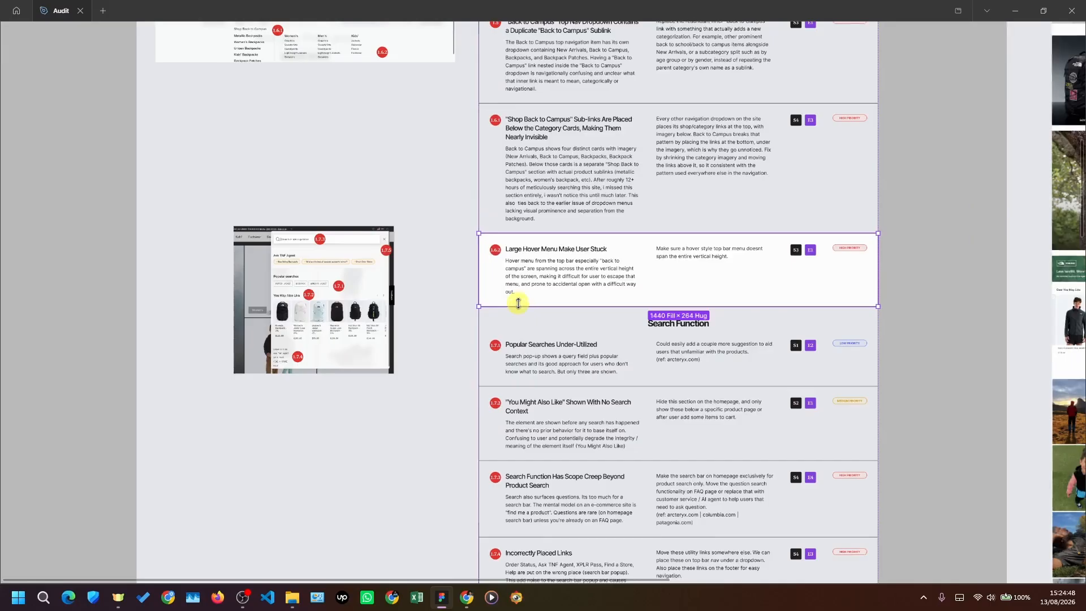
scroll(518, 303, "up", 3)
scroll(853, 298, "up", 2)
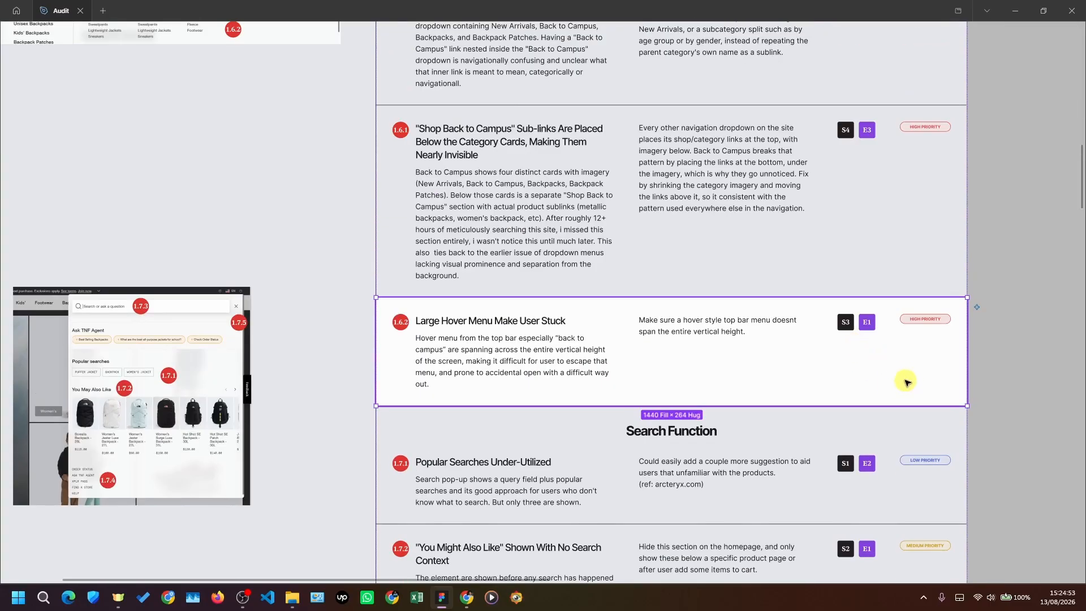
scroll(901, 380, "up", 1)
scroll(842, 367, "down", 3)
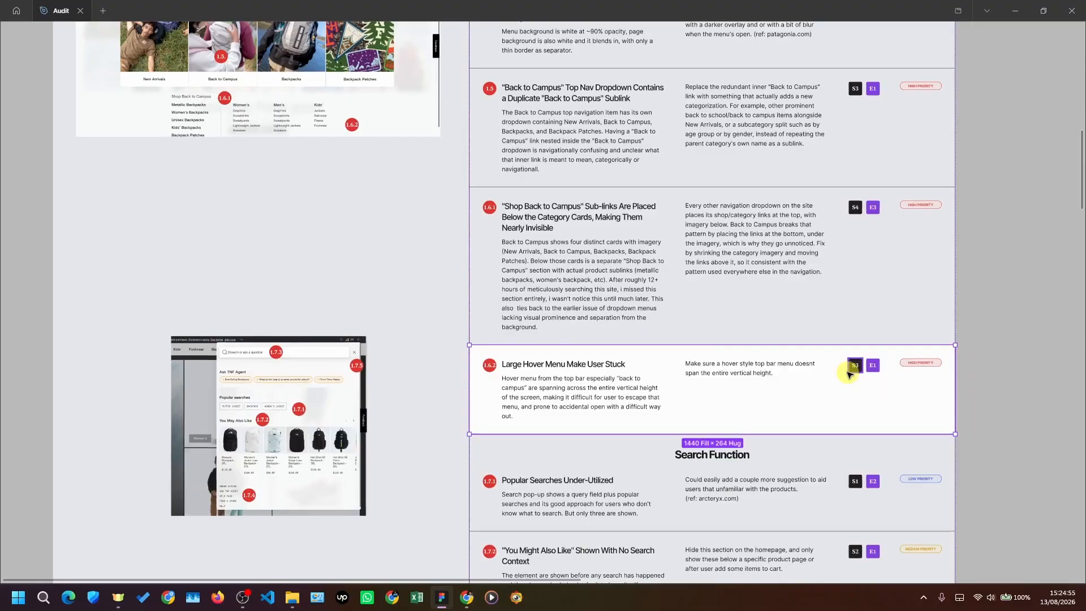
scroll(368, 133, "up", 4)
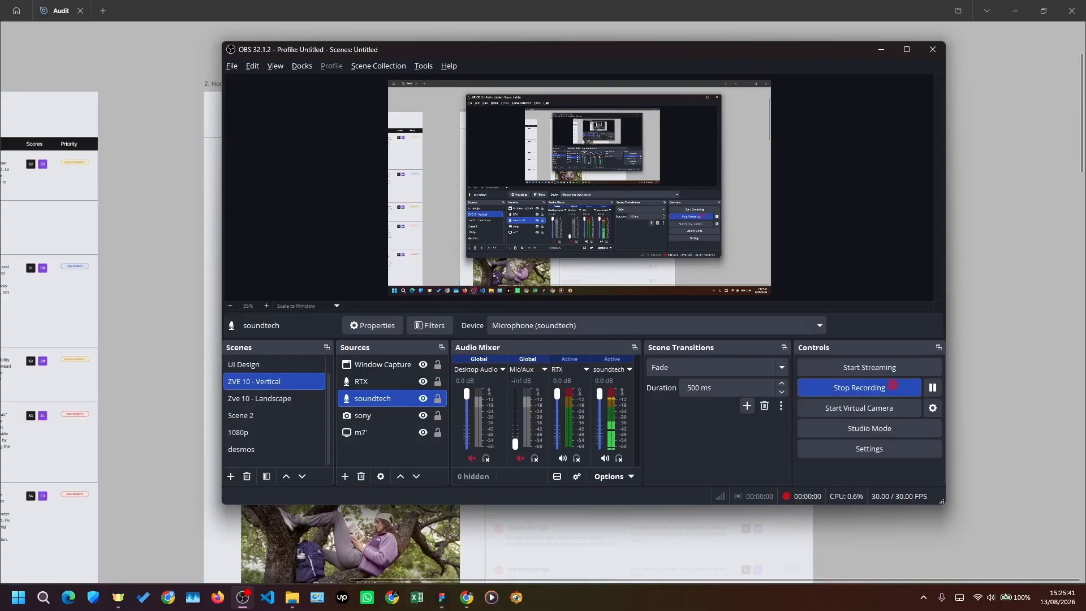
- Switch to The North Face's home page and look through its content sections from the hero down and back
left_click(464, 597)
scroll(836, 238, "down", 10)
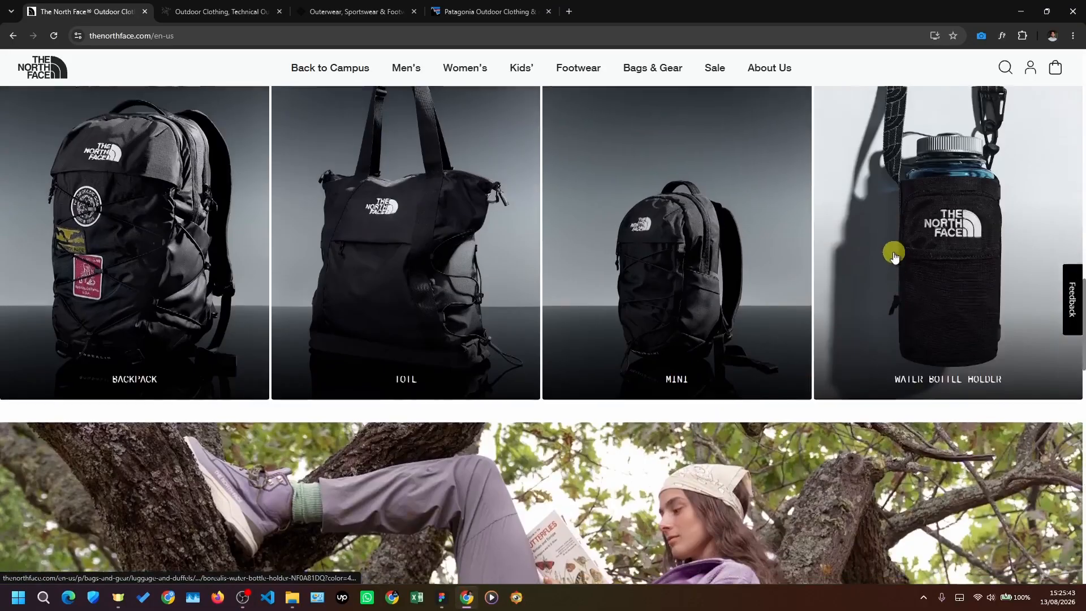
scroll(776, 224, "up", 10)
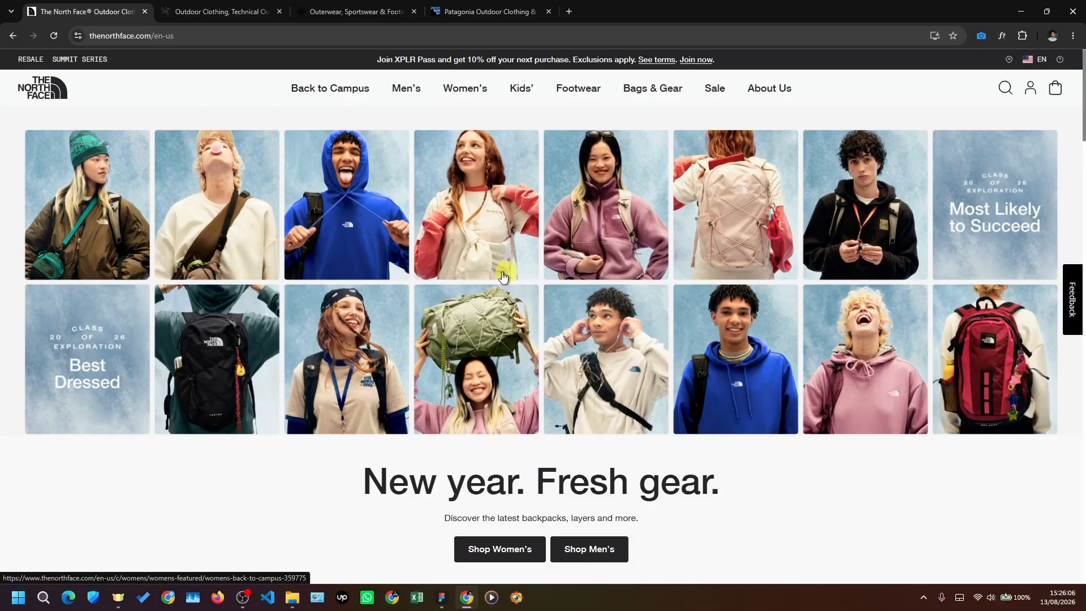
- Open the link behind the hero photo of the woman in the purple fleece in a new tab and view that page
right_click(595, 179)
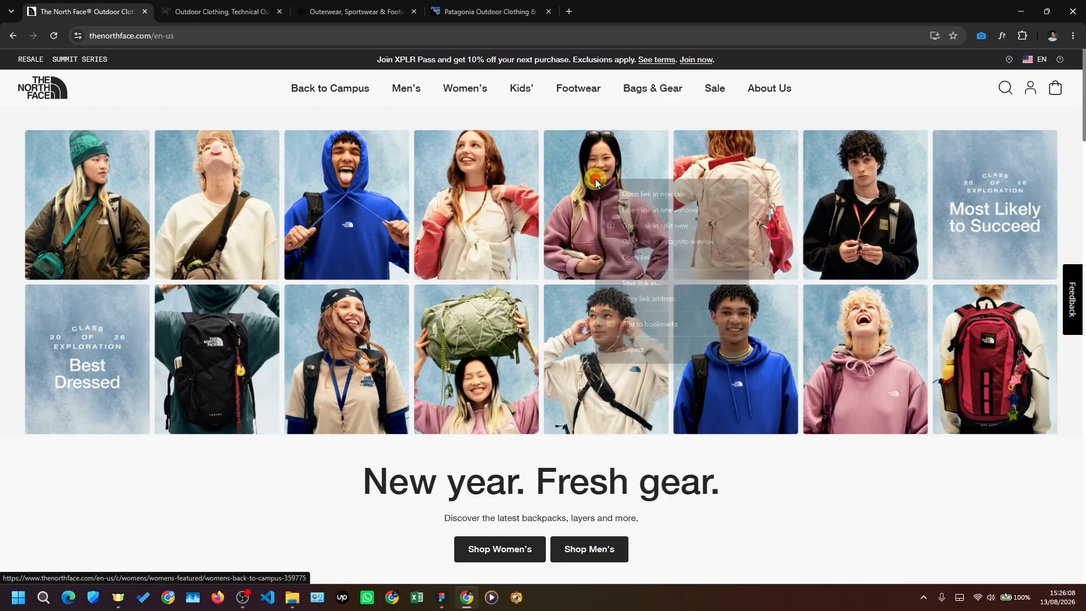
left_click(616, 193)
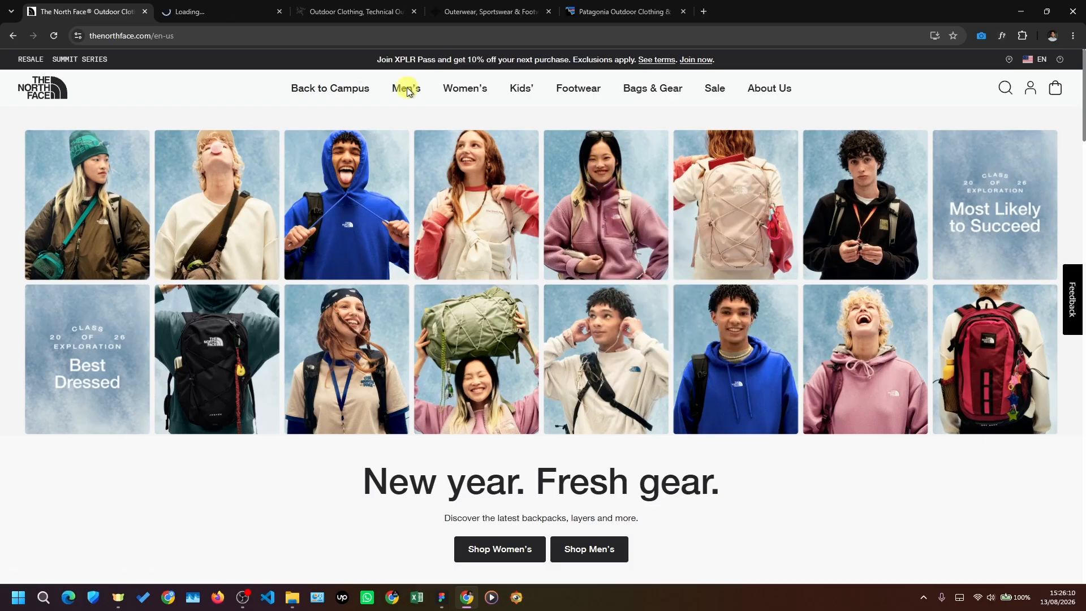
left_click(235, 12)
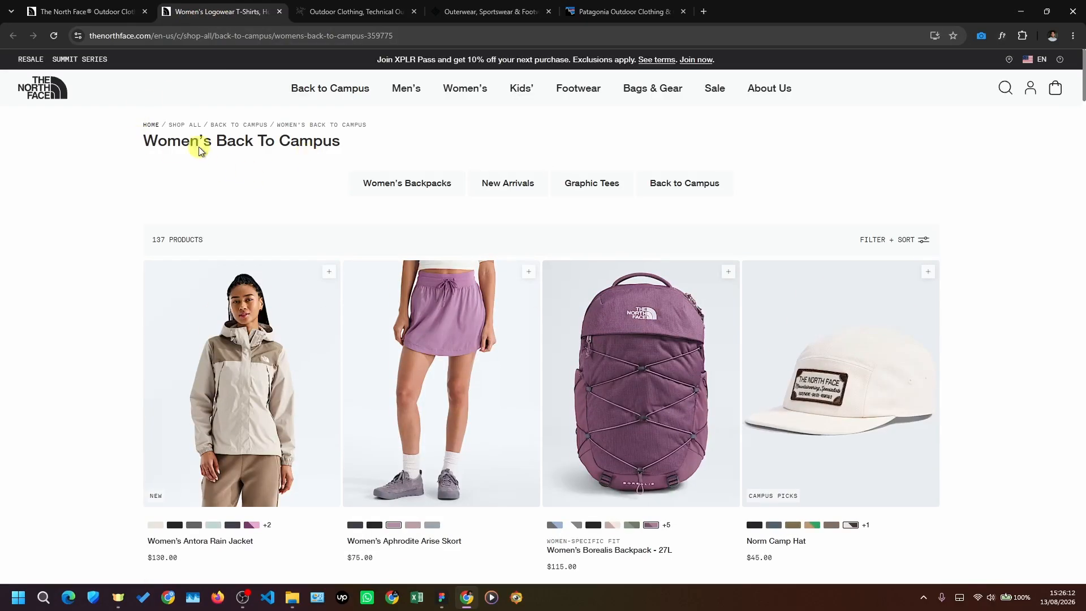
- Return to The North Face homepage and examine its hero collage
left_click(92, 17)
mouse_move(330, 85)
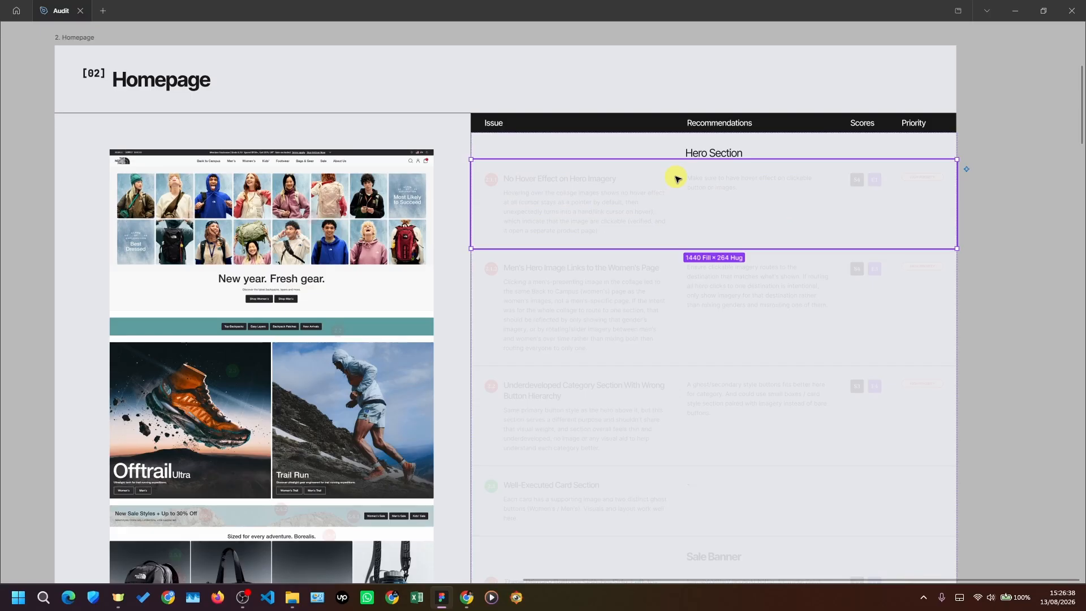
- Set the "No Hover Effect on Hero Imagery" issue row and its 2.1.1 marker on the homepage screenshot to 100% opacity
key("0")
scroll(203, 206, "up", 3)
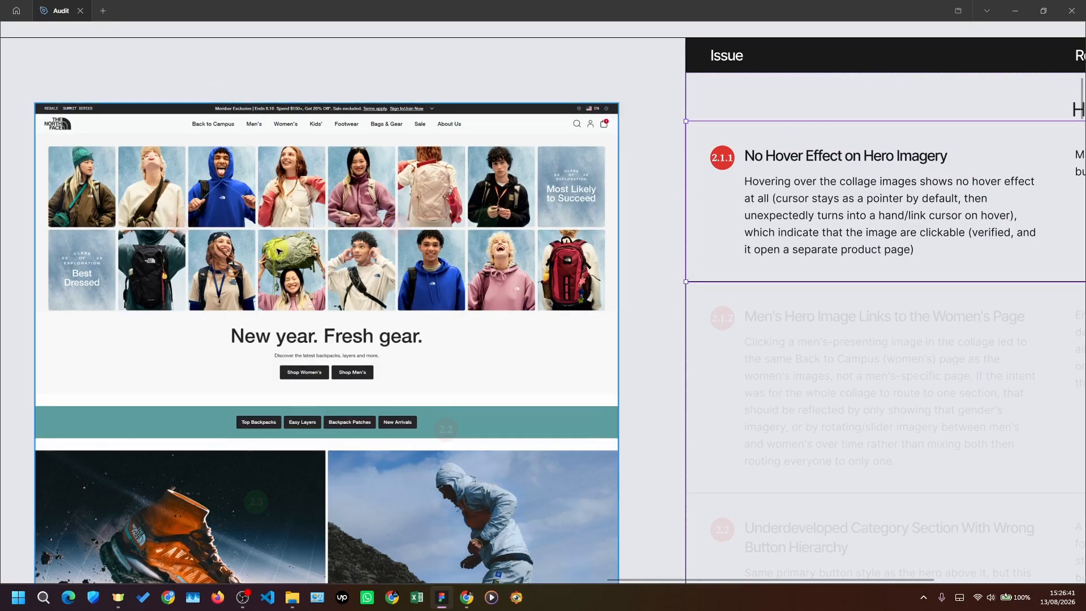
scroll(151, 203, "up", 2)
left_click(179, 218)
key("0")
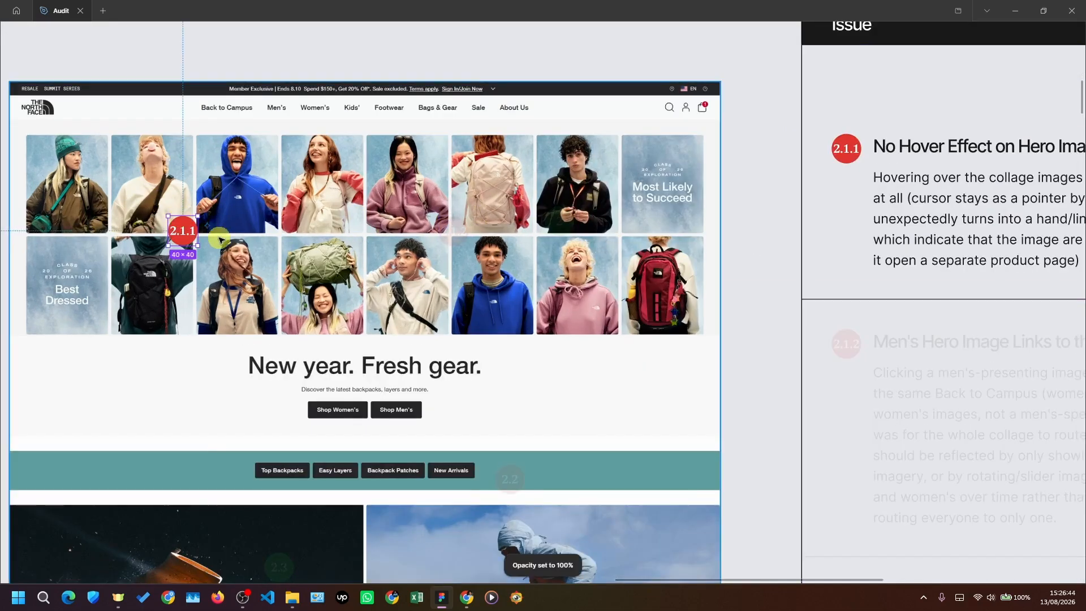
scroll(218, 237, "down", 2)
left_click(21, 236)
scroll(121, 181, "down", 5)
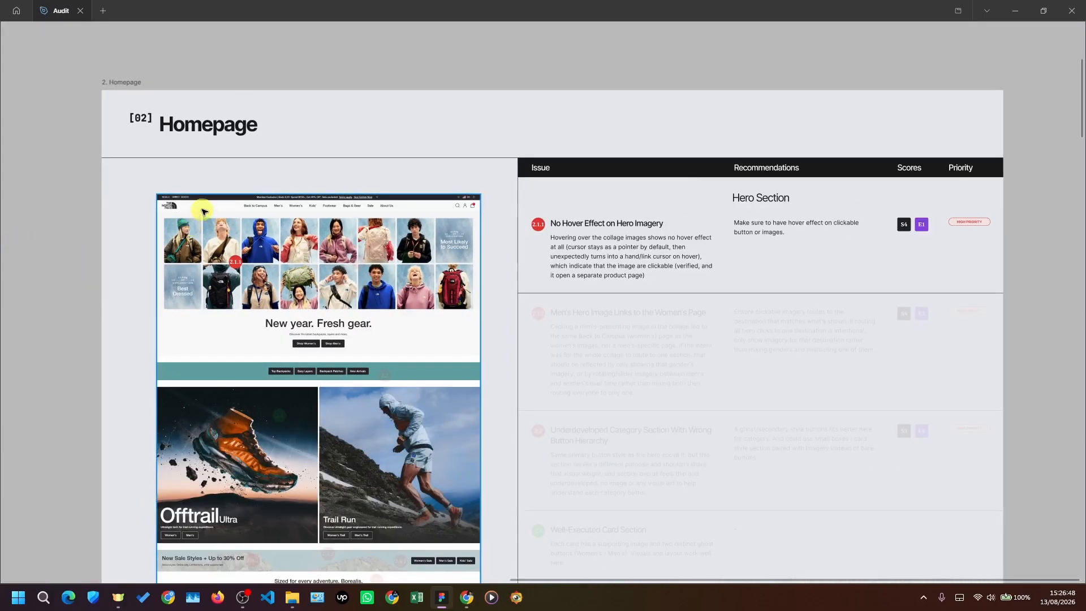
scroll(204, 212, "up", 1)
scroll(213, 235, "down", 1)
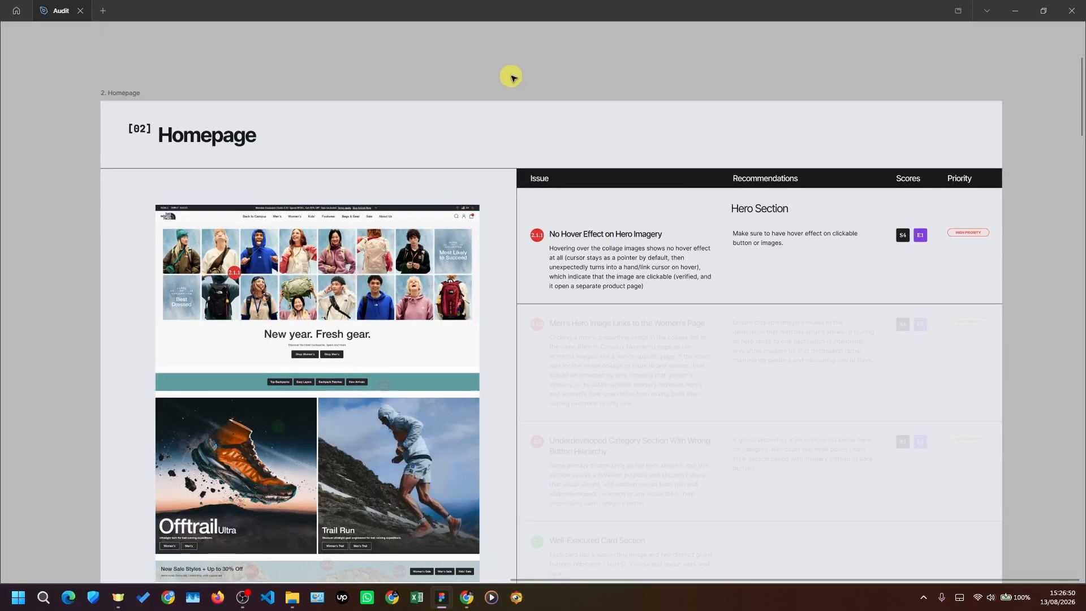
scroll(475, 203, "down", 3)
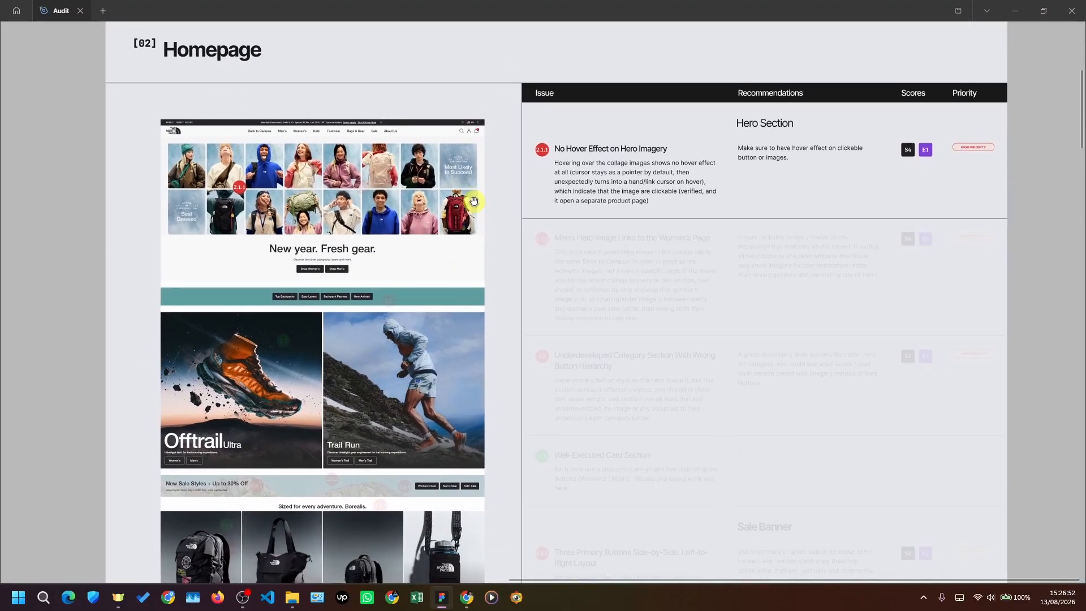
- Switch to Chrome and check the Women's Back To Campus page against the homepage's hero collage
key("alt+Tab")
scroll(422, 334, "down", 1)
scroll(422, 334, "up", 1)
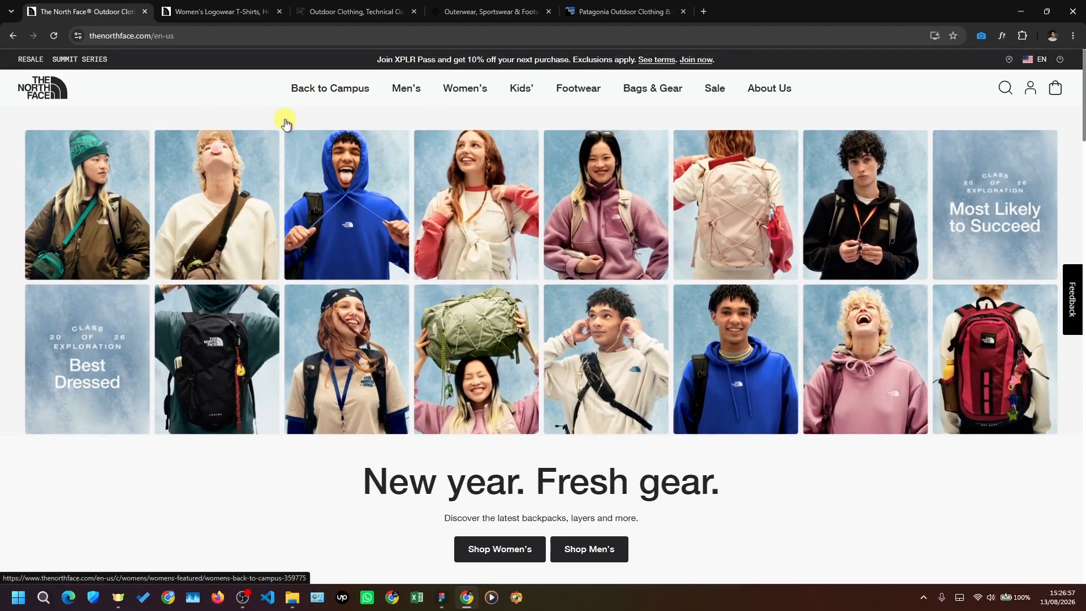
left_click(603, 196)
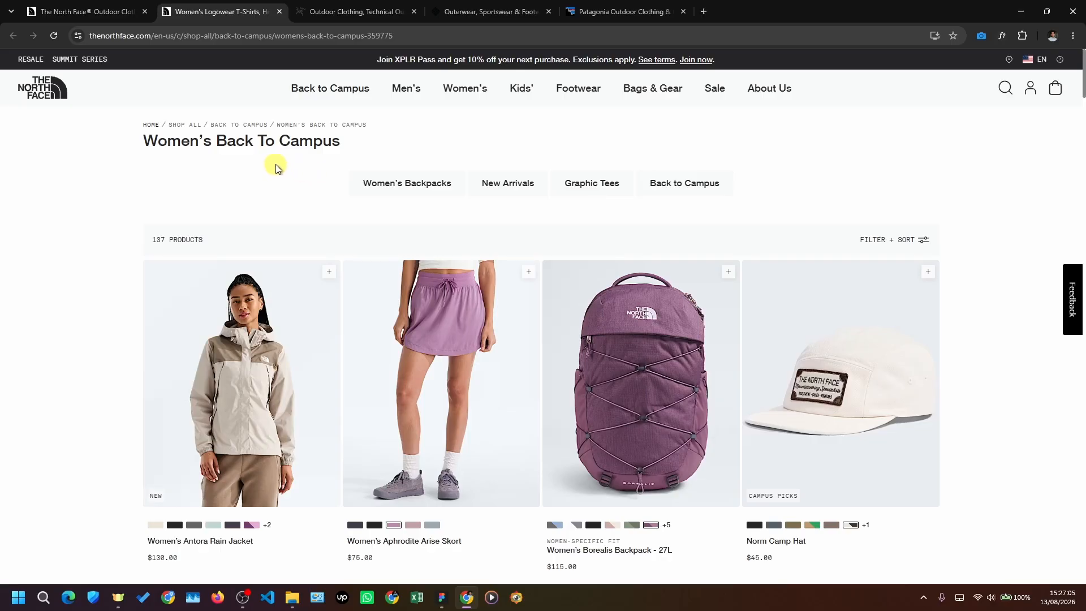
- Open the link behind the hero image of the man in the blue hoodie in a new tab and view its destination page
left_click(90, 12)
right_click(354, 173)
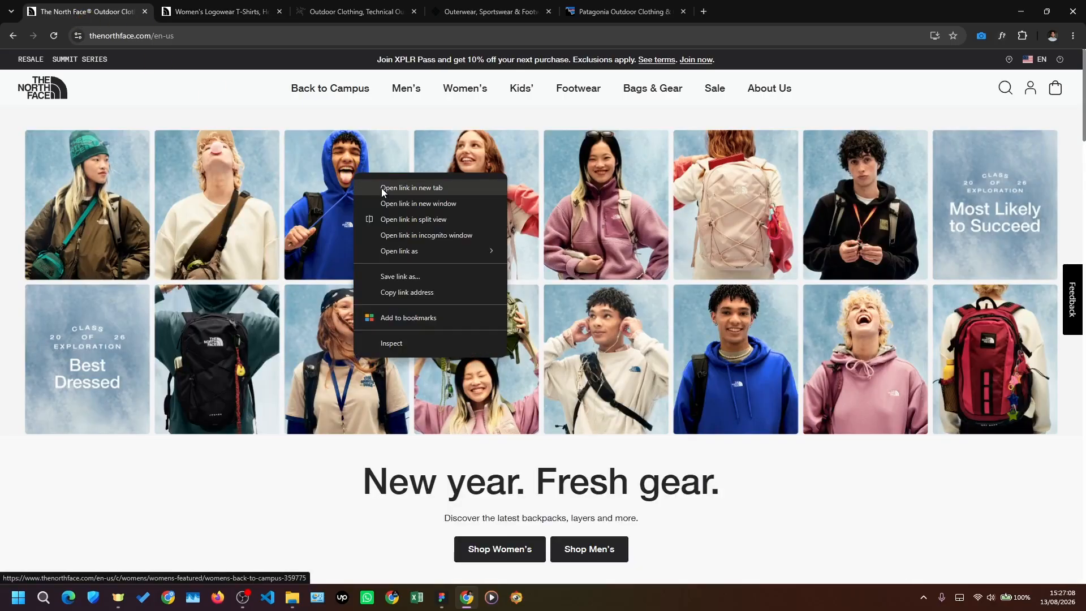
left_click(381, 187)
left_click(331, 12)
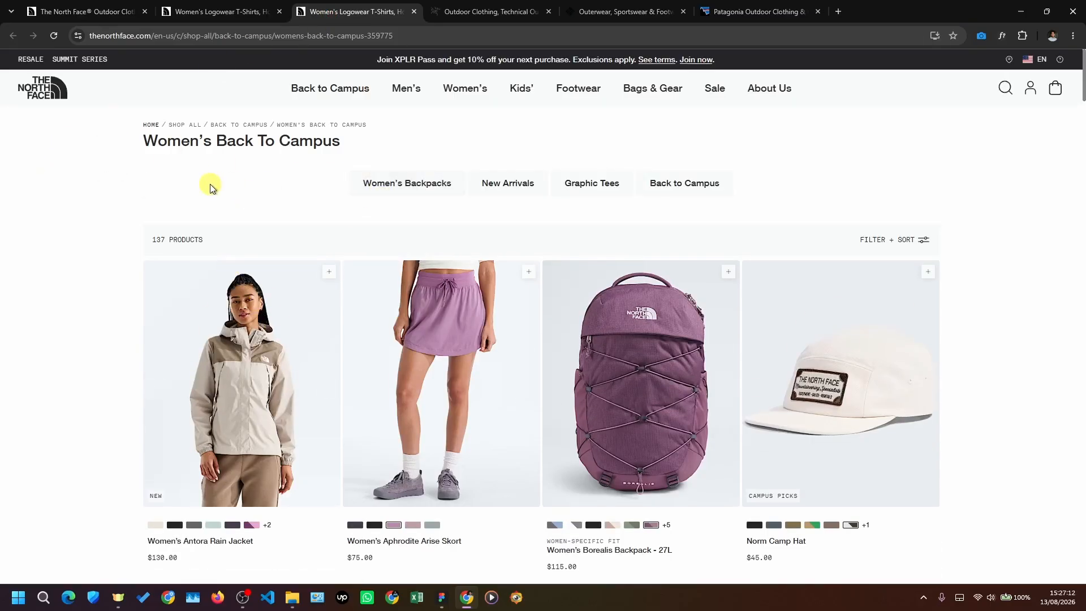
- Inspect the homepage's hero collage in DevTools to examine its link element, and close DevTools
left_click(96, 13)
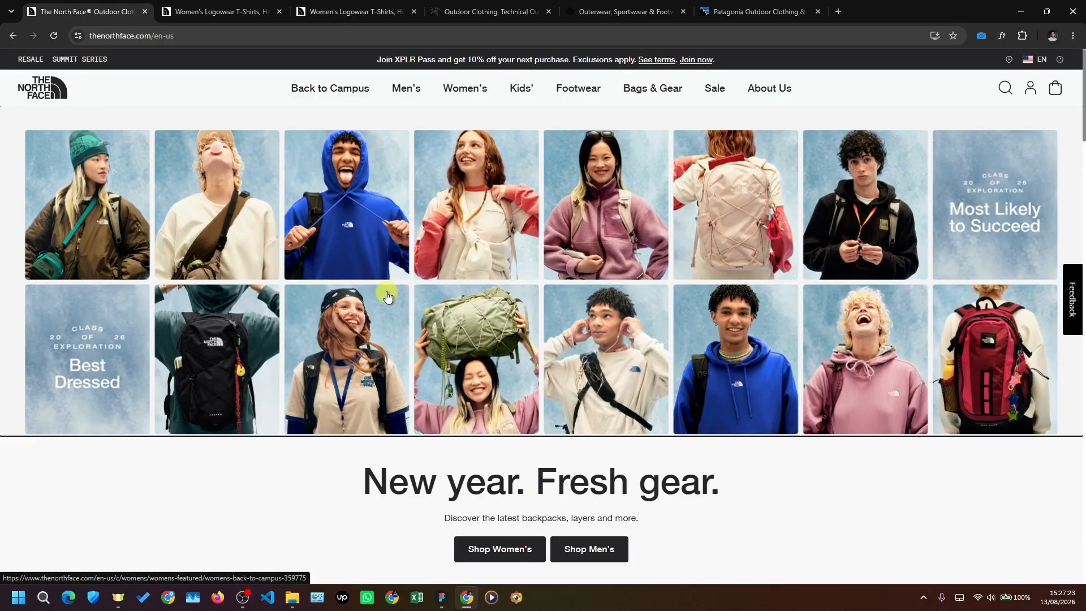
key("F12")
left_click_drag(291, 139, 714, 372)
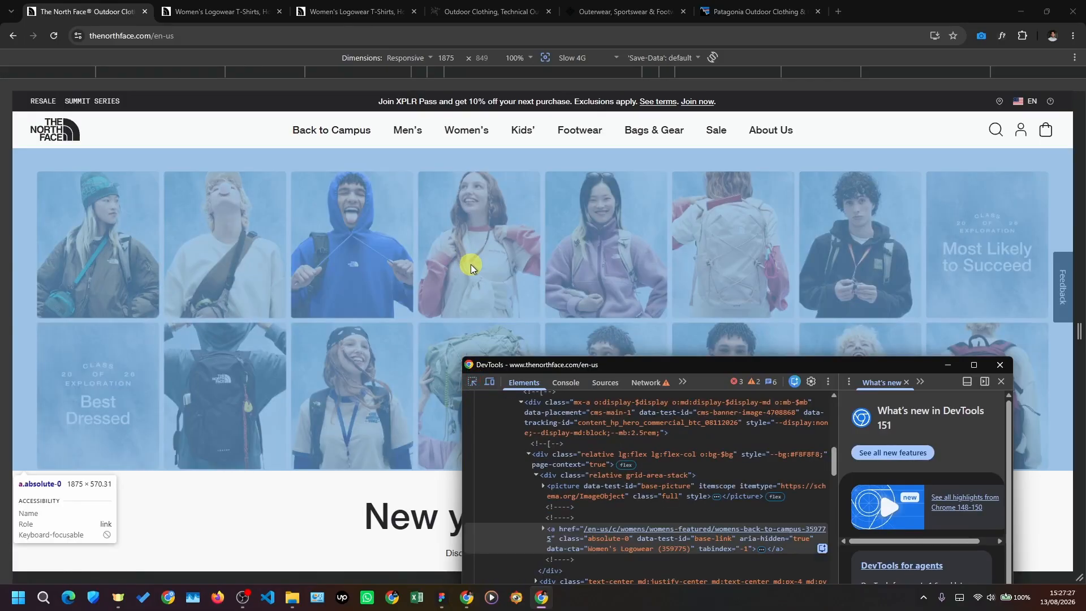
left_click(585, 270)
left_click_drag(638, 364, 229, 219)
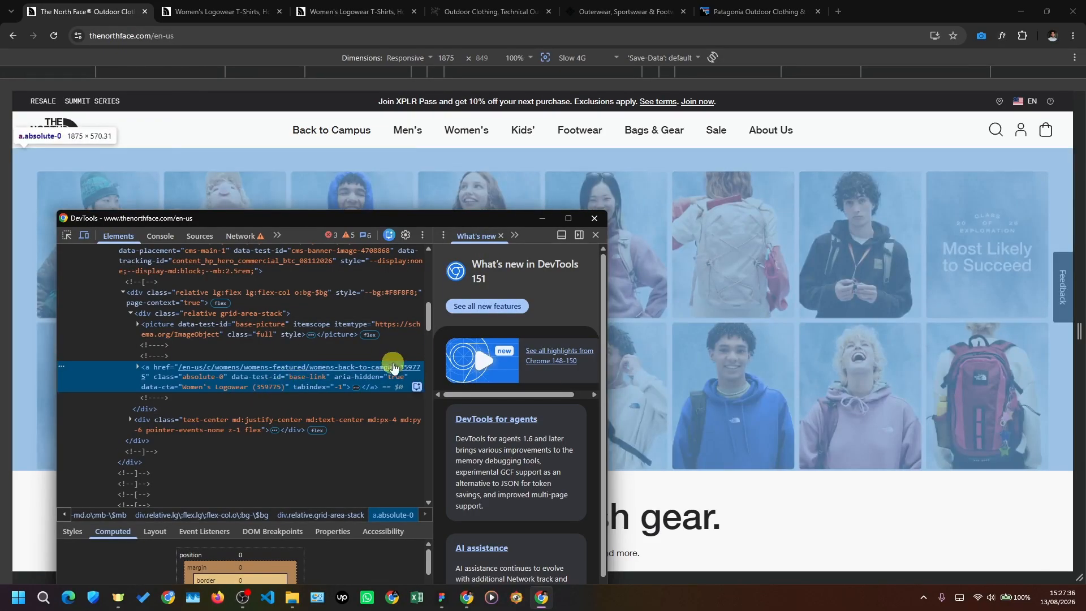
left_click(585, 218)
- Compare the Women's Back To Campus page with the images in the homepage's hero collage
left_click(232, 17)
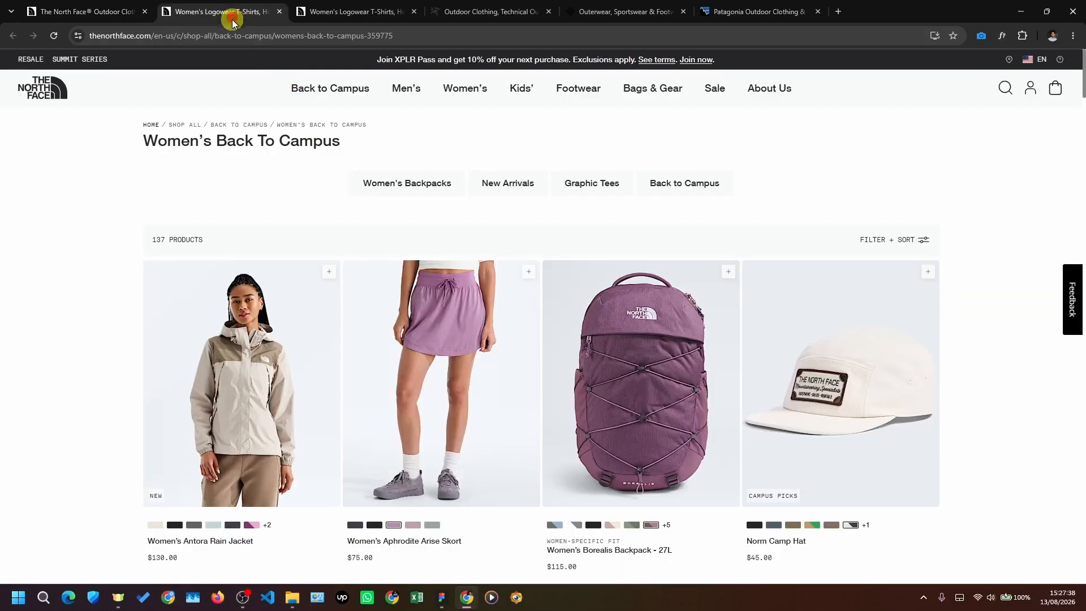
left_click(85, 10)
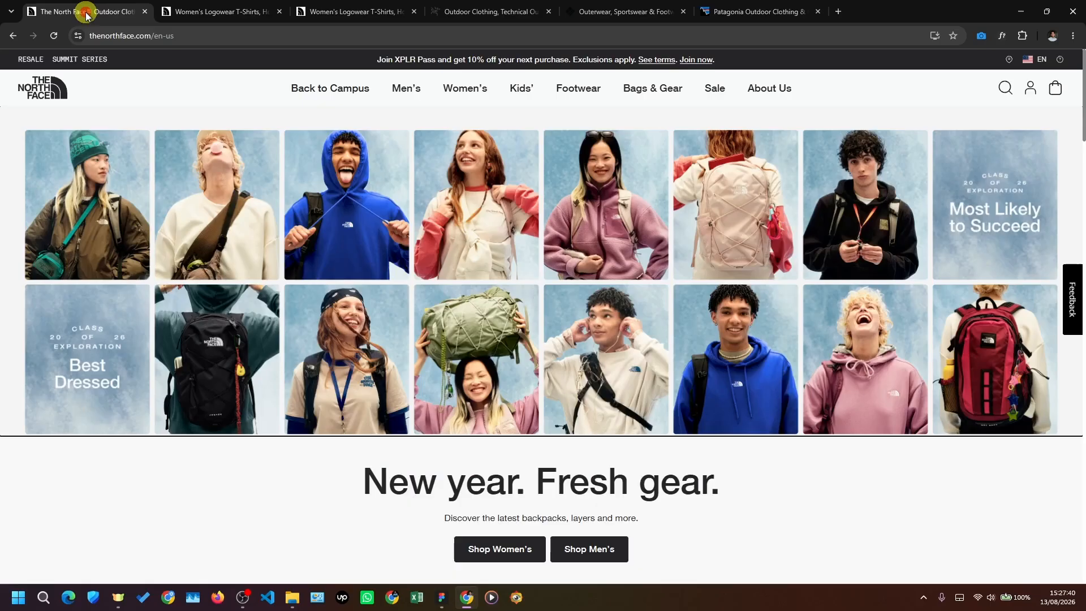
left_click(226, 11)
left_click(62, 16)
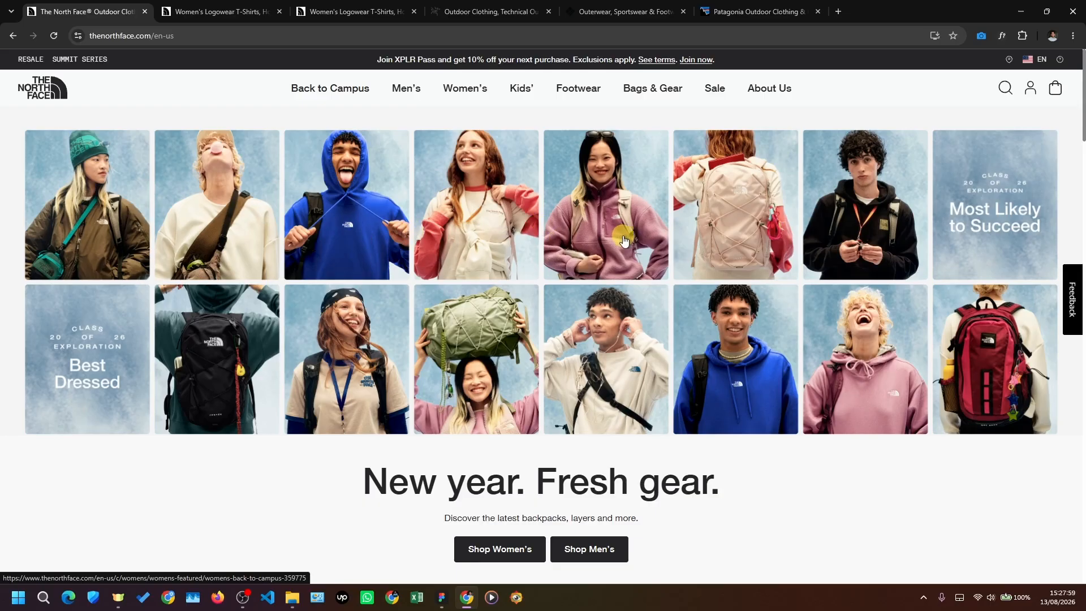
- Switch to Figma and set the "Men's Hero Image Links to the Women's Page" row and its 2.1.2 screenshot marker to 100% opacity
key("alt+Tab")
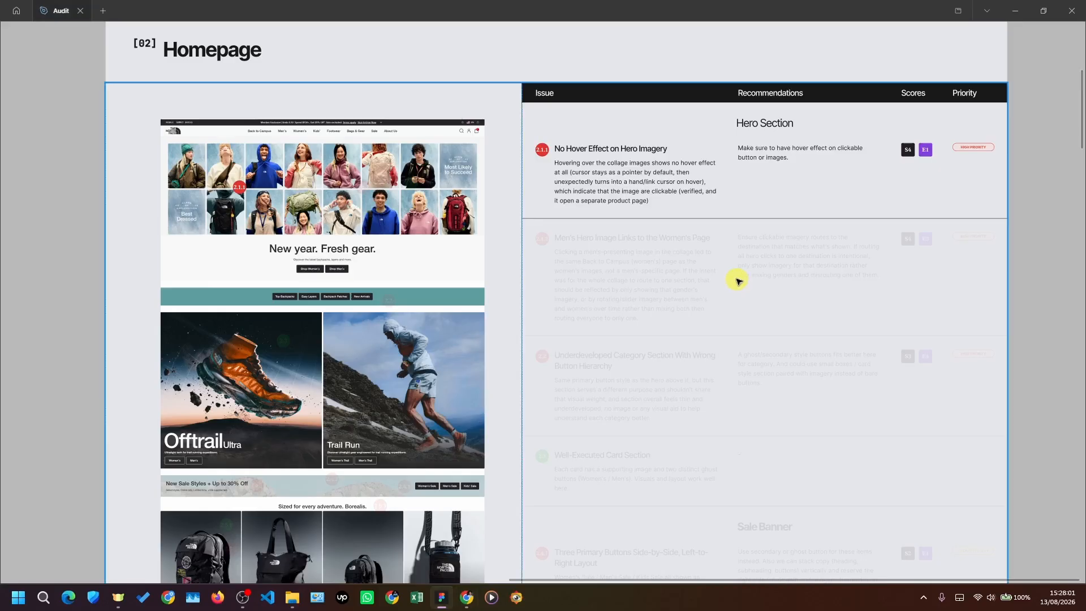
left_click(736, 281)
scroll(901, 290, "up", 3)
scroll(814, 330, "down", 2)
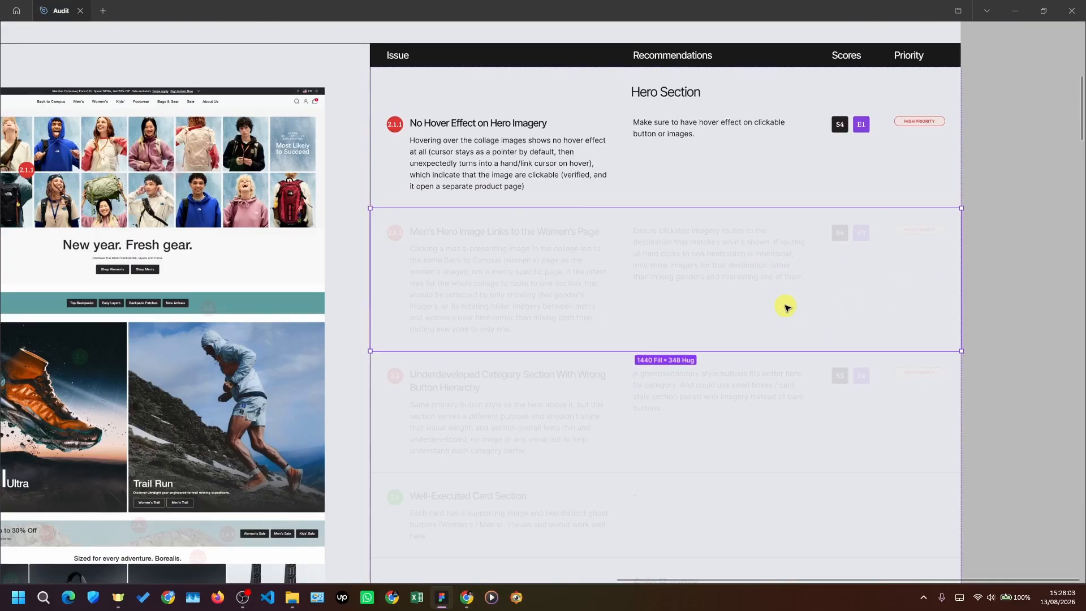
key("0")
scroll(57, 124, "up", 3)
left_click(314, 204)
scroll(314, 204, "down", 5)
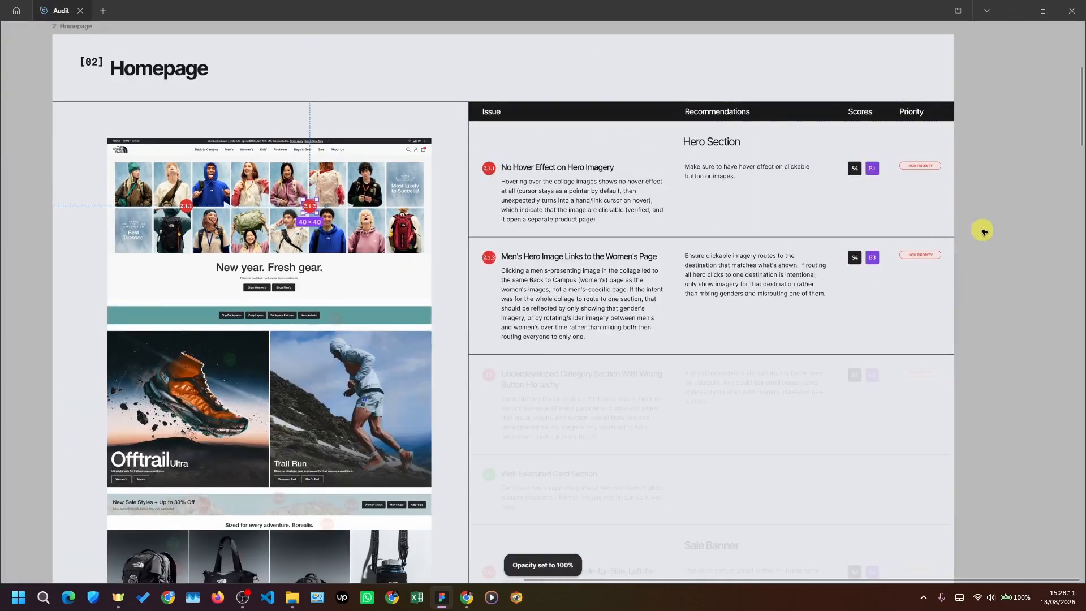
left_click(993, 213)
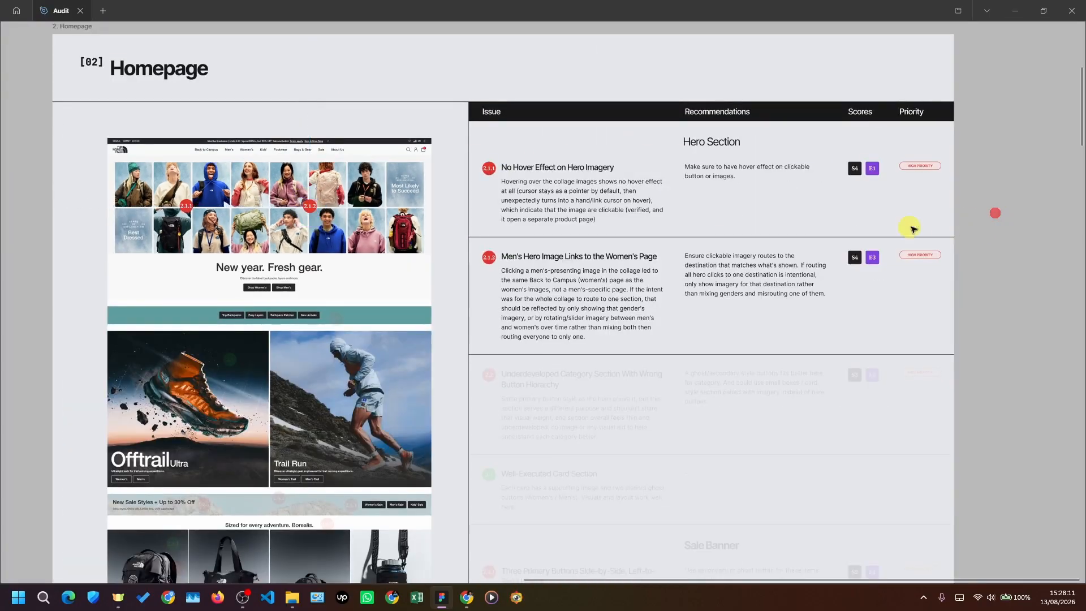
scroll(439, 255, "up", 1)
scroll(439, 255, "left", 2)
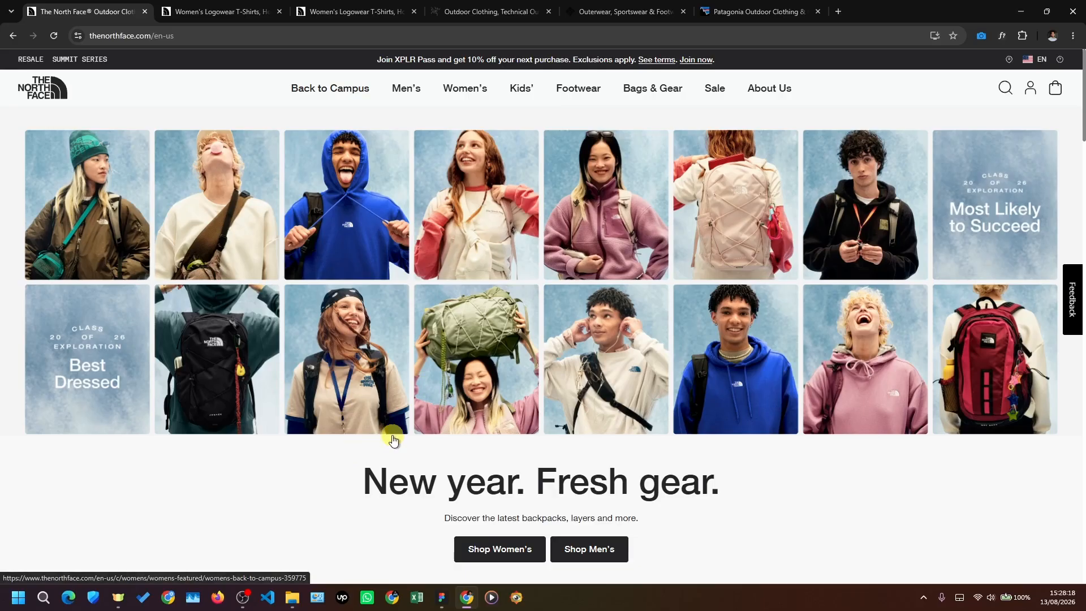
- Examine the homepage's category button band below the hero and compare its button style with the Shop Women's and Shop Men's buttons
scroll(388, 439, "down", 1)
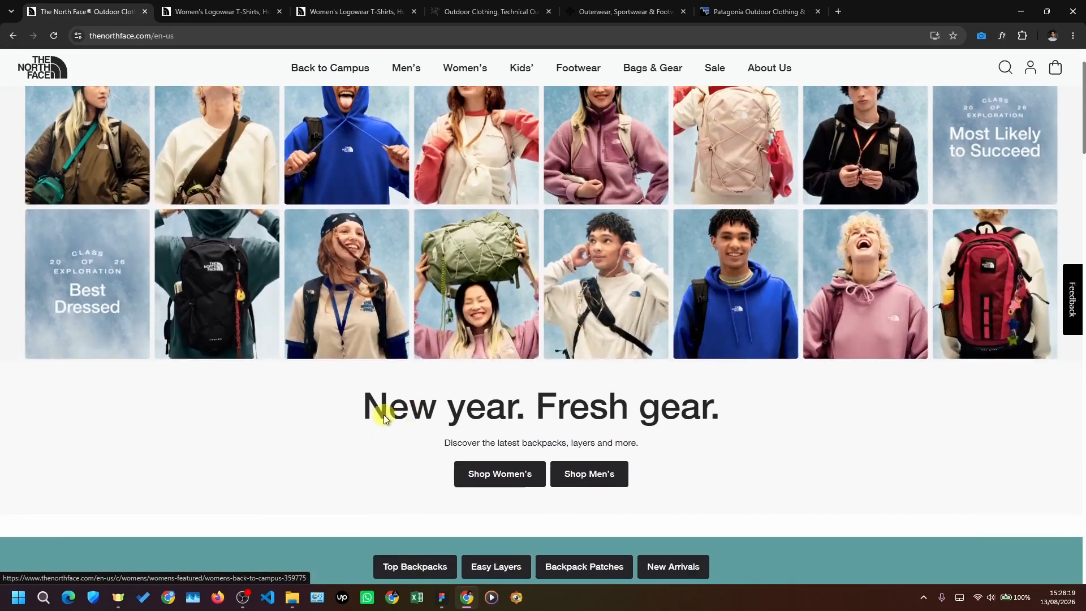
scroll(410, 347, "down", 1)
scroll(407, 284, "down", 1)
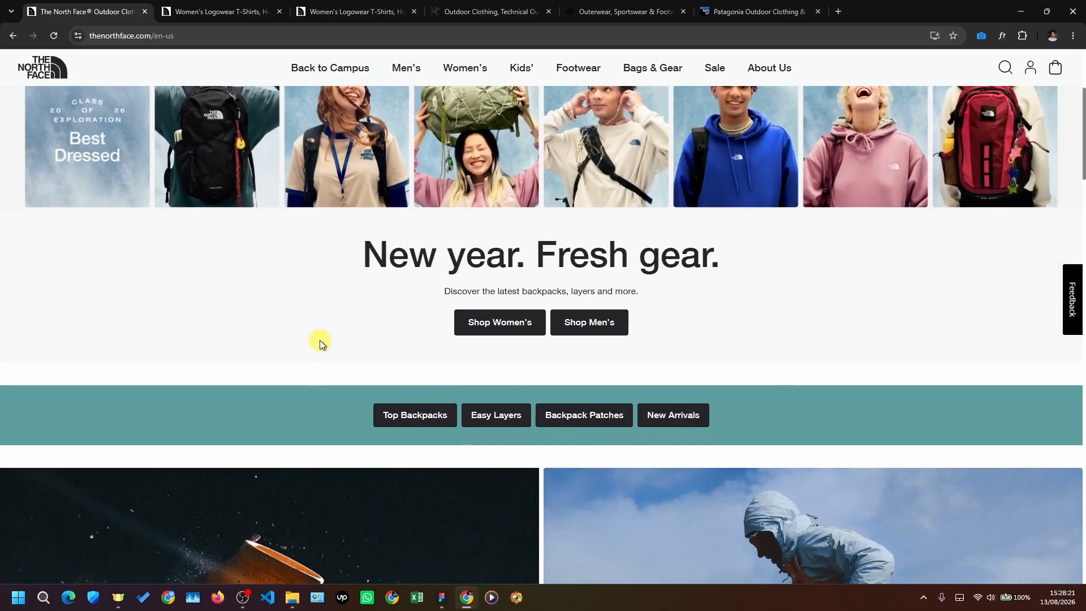
scroll(319, 340, "down", 1)
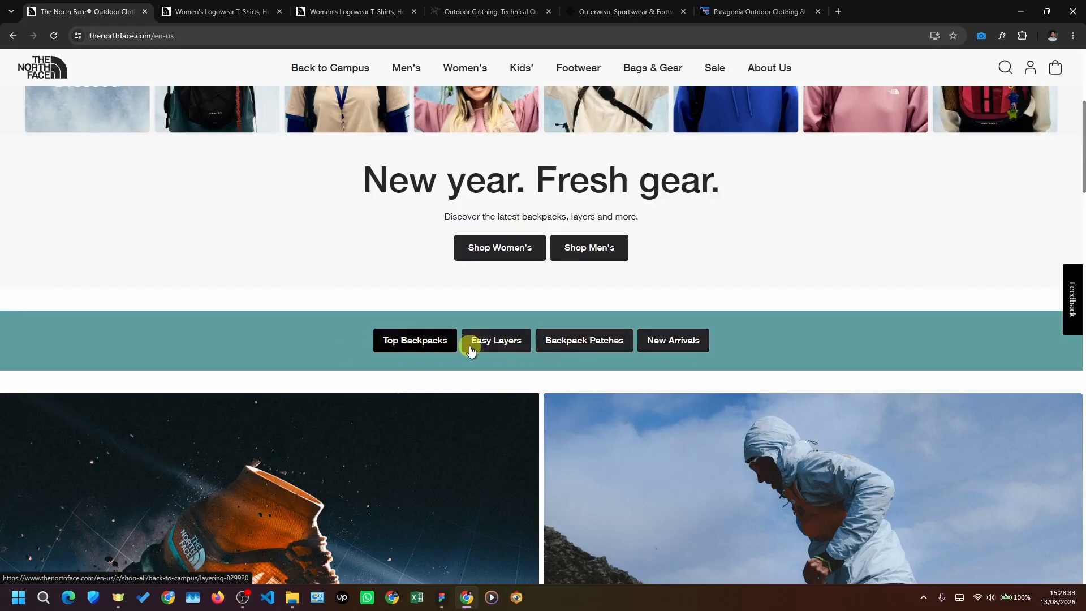
scroll(468, 344, "down", 1)
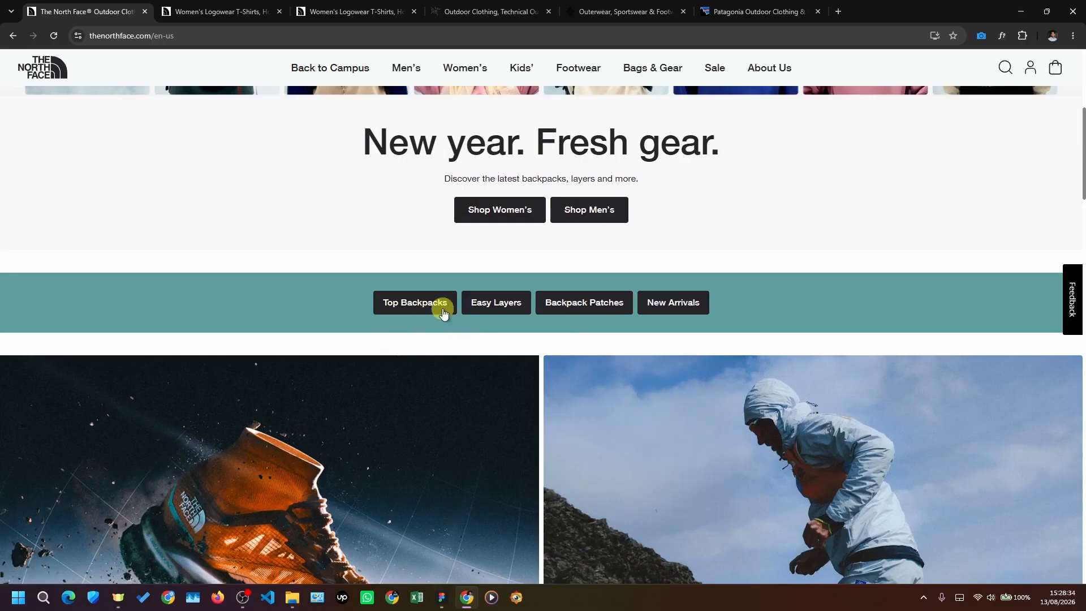
scroll(441, 316, "up", 1)
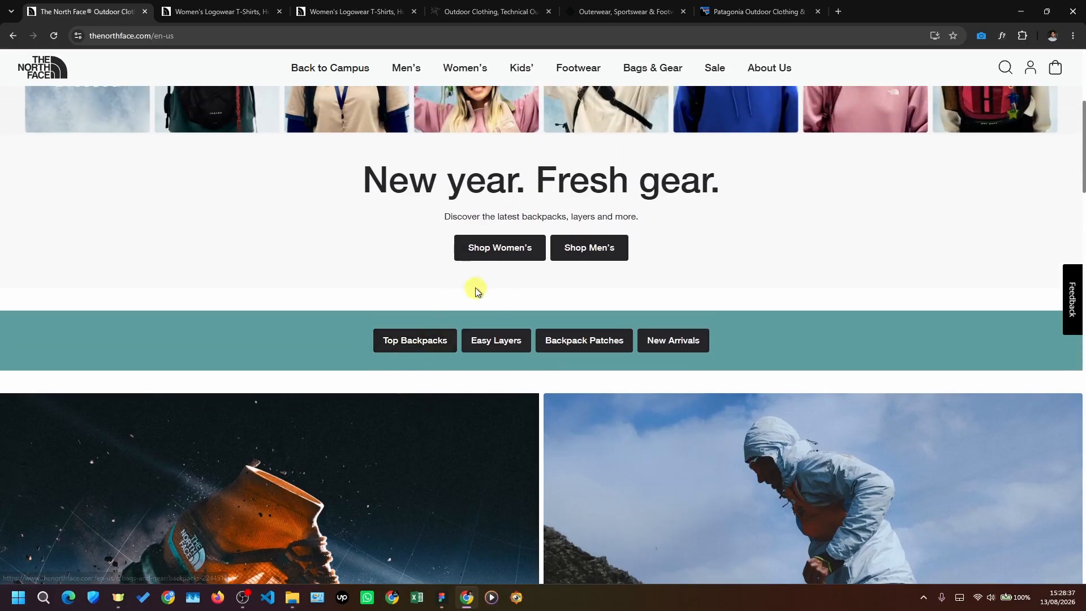
scroll(517, 305, "up", 1)
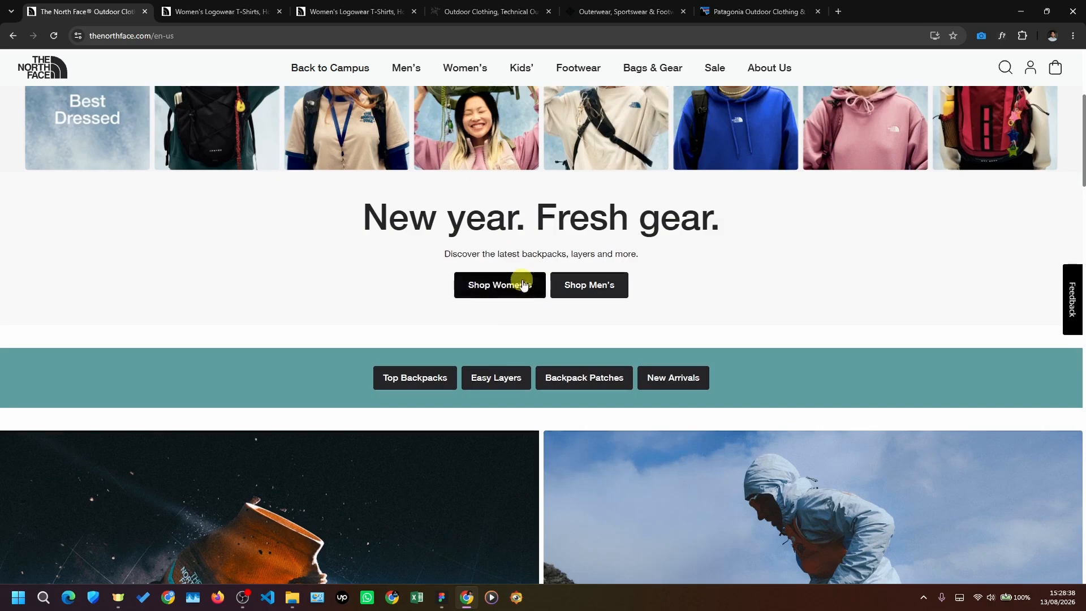
scroll(452, 374, "down", 1)
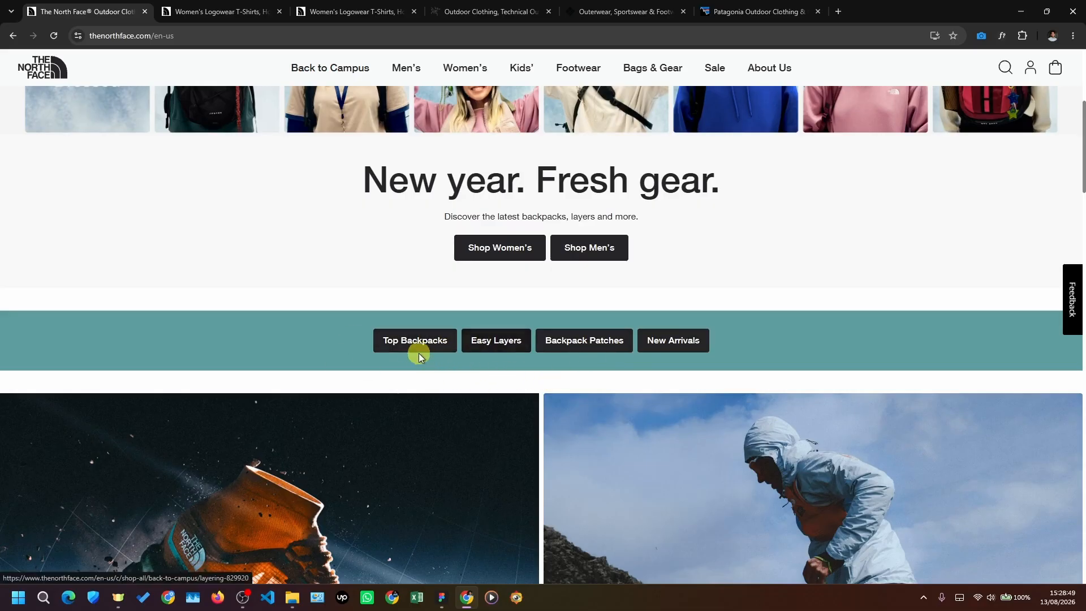
scroll(850, 357, "down", 1)
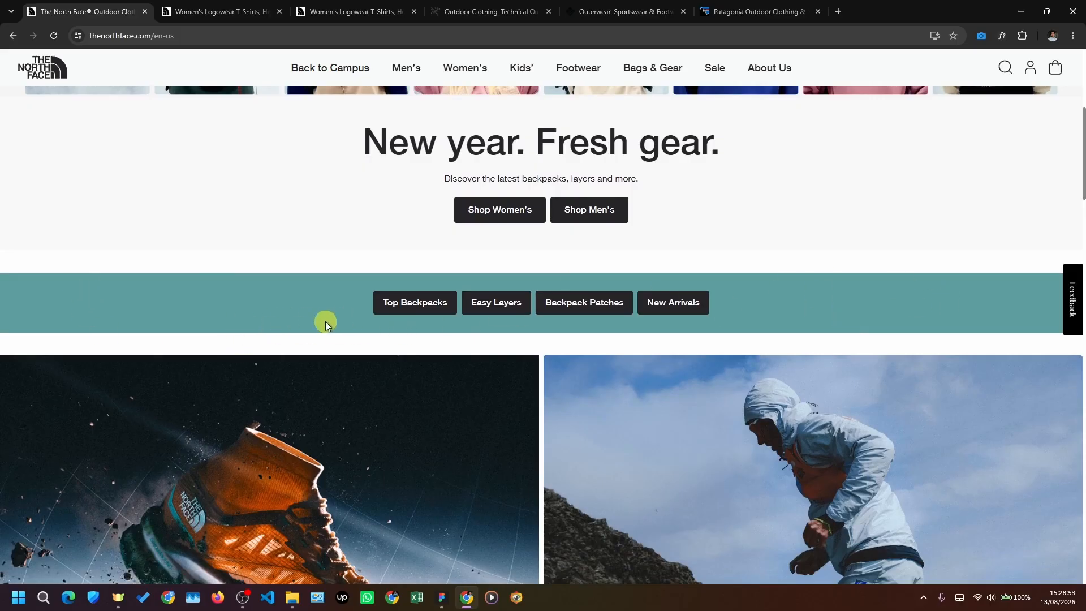
scroll(361, 356, "up", 1)
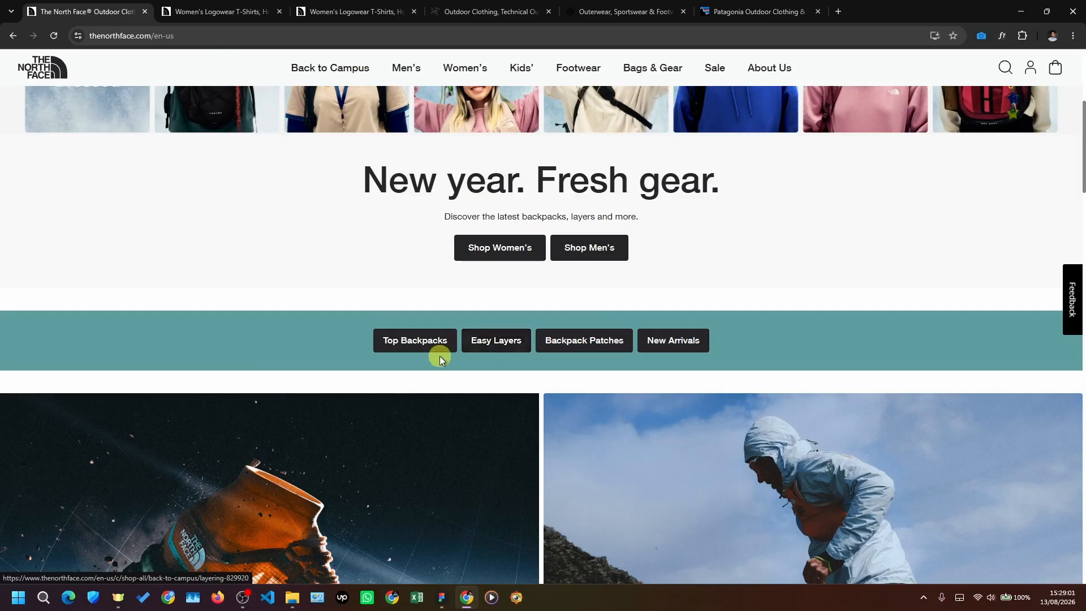
- Switch to Figma and set the "Underdeveloped Category Section With Wrong Button Hierarchy" row and its 2.2 screenshot marker to 100% opacity
key("alt+Tab")
key("0")
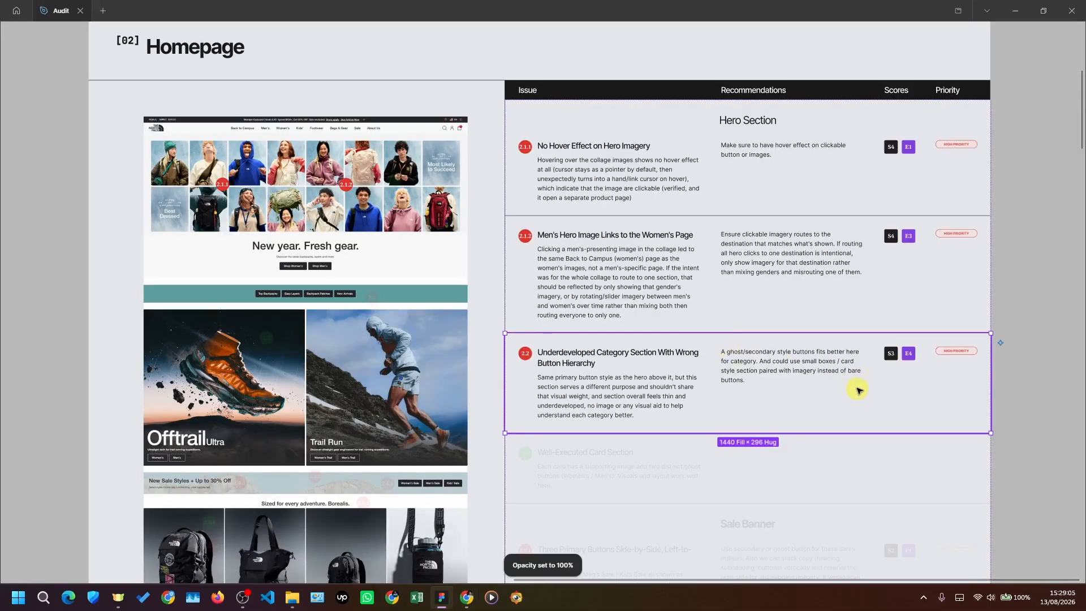
scroll(919, 391, "up", 2)
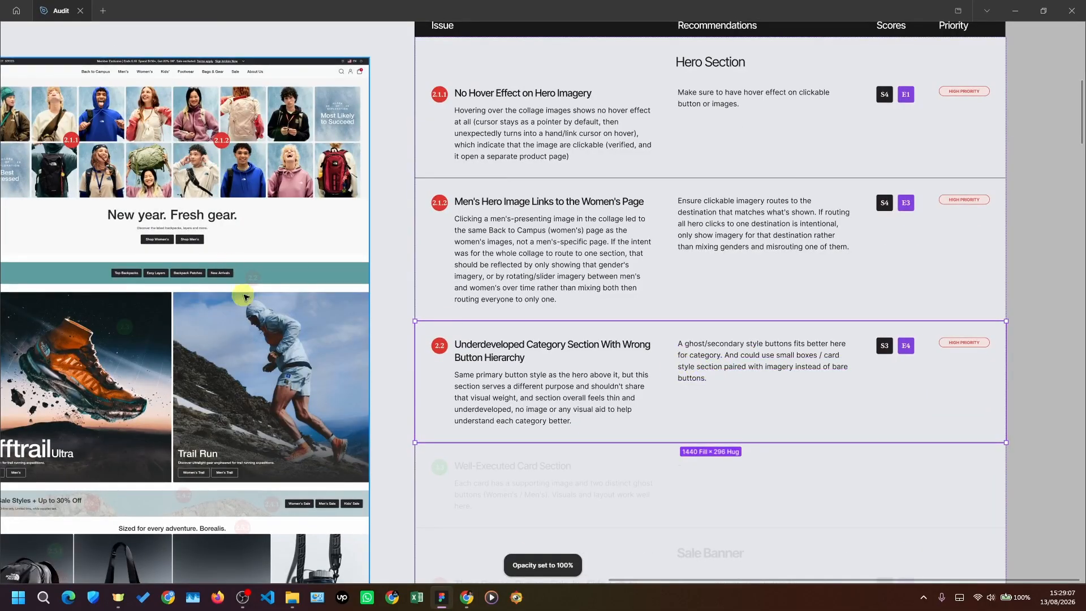
left_click(257, 273)
key("0")
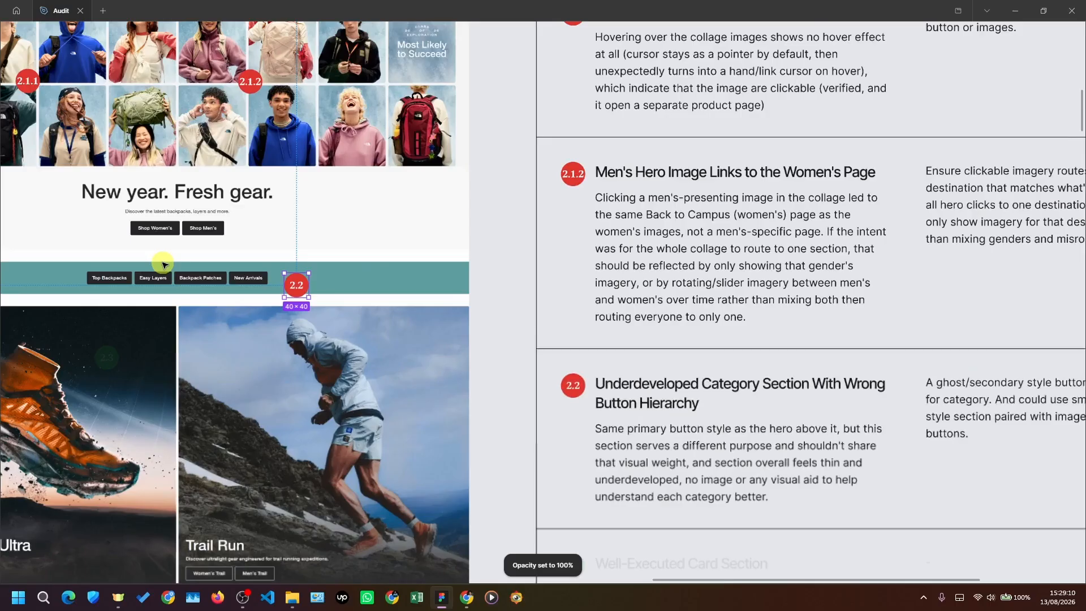
scroll(867, 331, "up", 2)
left_click(960, 355)
scroll(1001, 351, "down", 2)
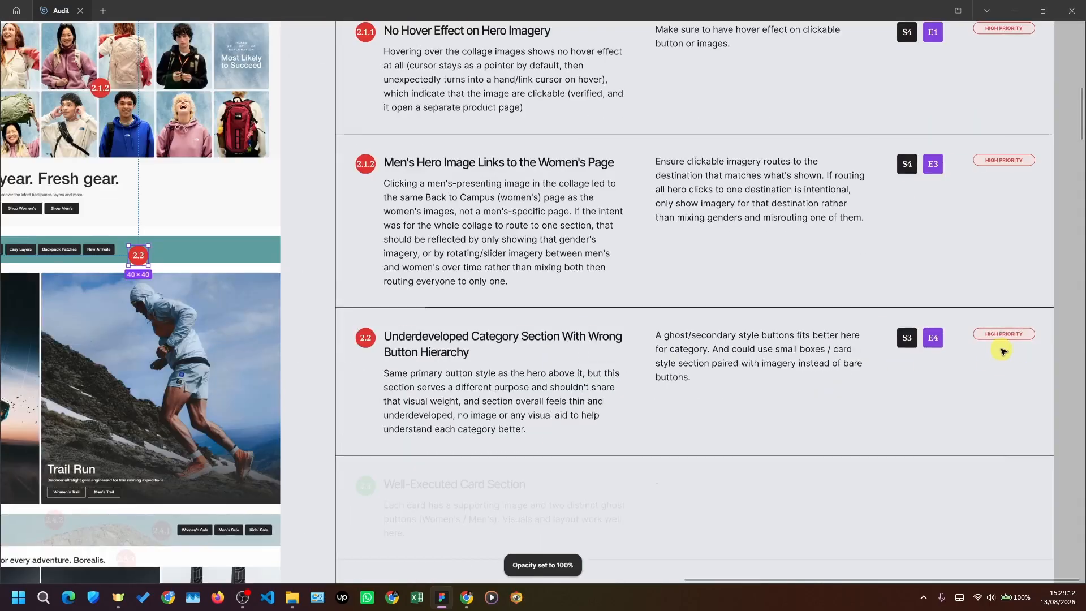
scroll(1068, 336, "down", 2)
scroll(940, 349, "up", 1)
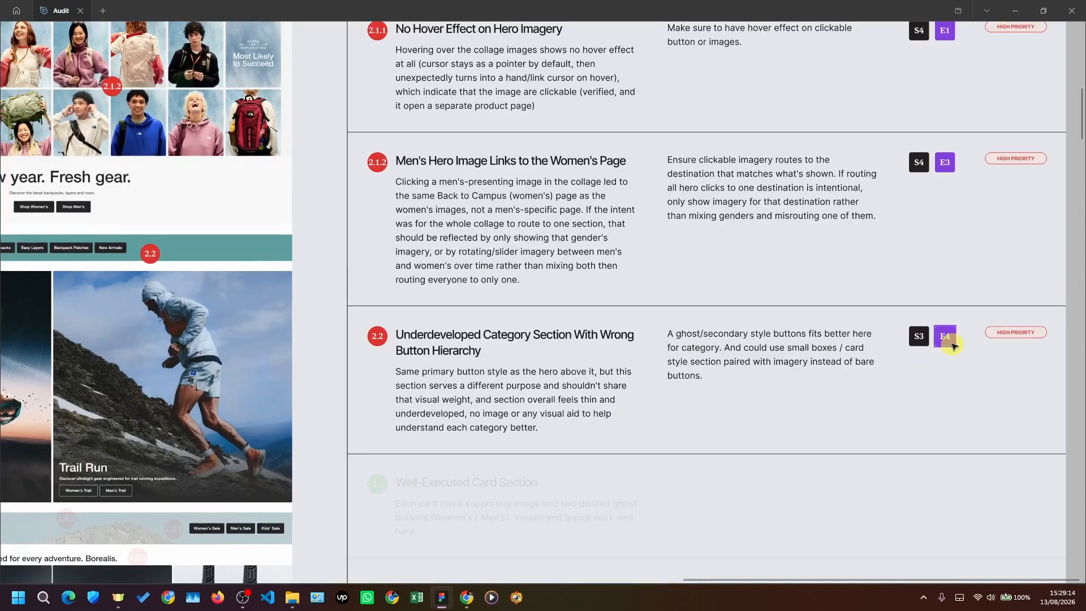
- Review the recommendation, scores and priority of the "Underdeveloped Category Section With Wrong Button Hierarchy" row
scroll(957, 345, "down", 1)
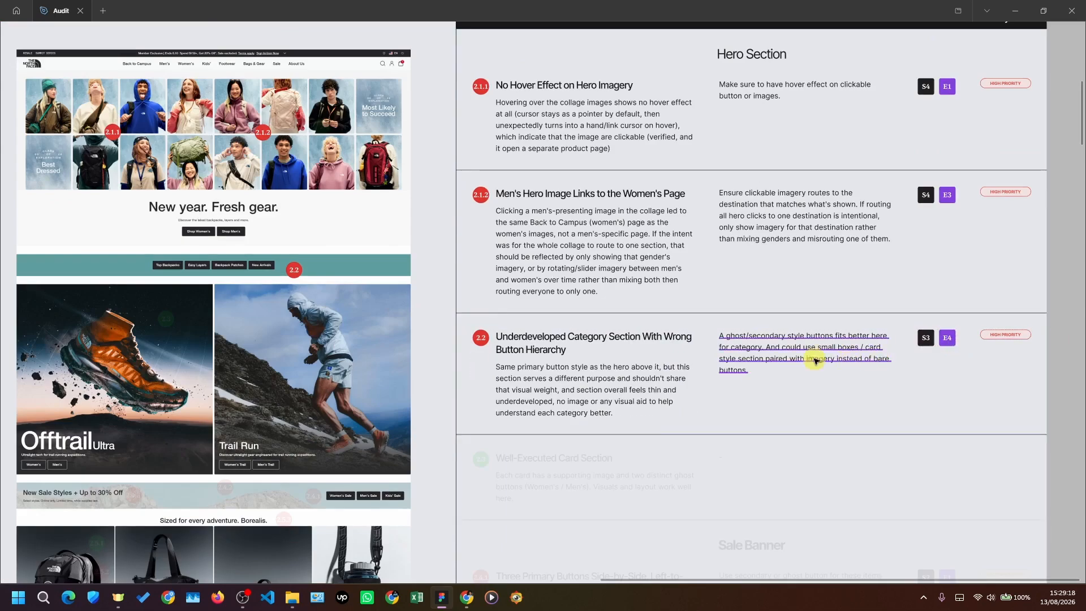
scroll(459, 289, "up", 1)
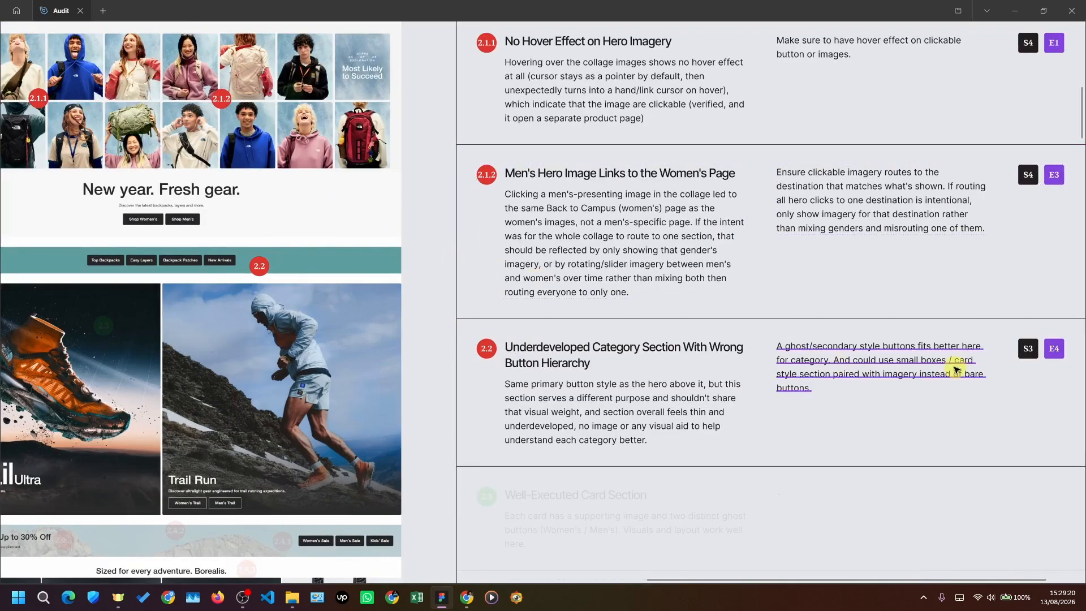
scroll(955, 370, "up", 1)
scroll(485, 347, "down", 2)
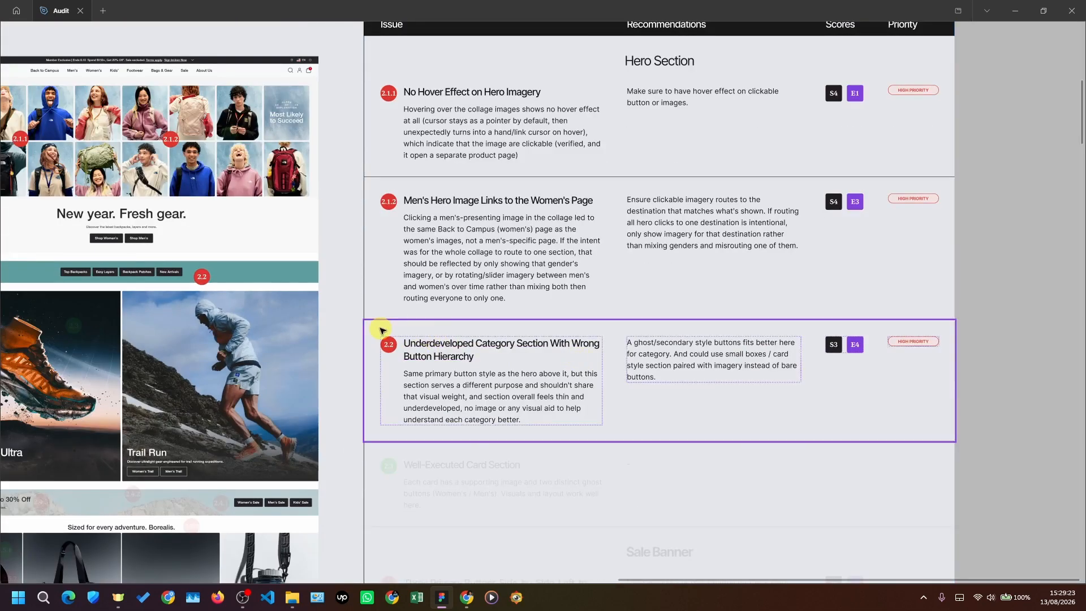
scroll(509, 339, "down", 3)
scroll(339, 287, "up", 4)
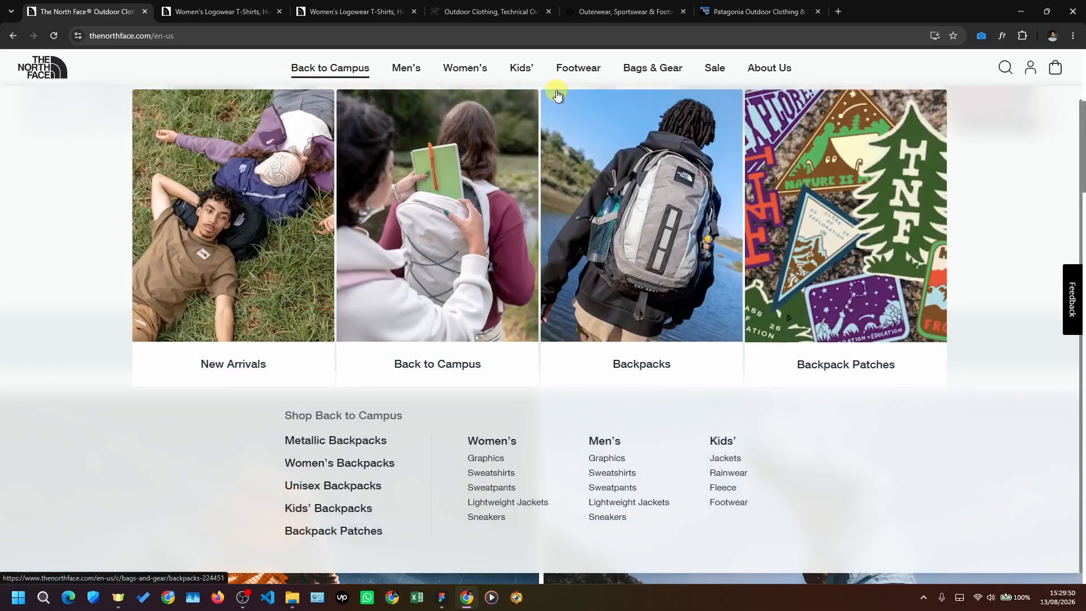
- Switch to the live homepage and compare the navigation dropdown layouts with the category button band below the hero
mouse_move(504, 69)
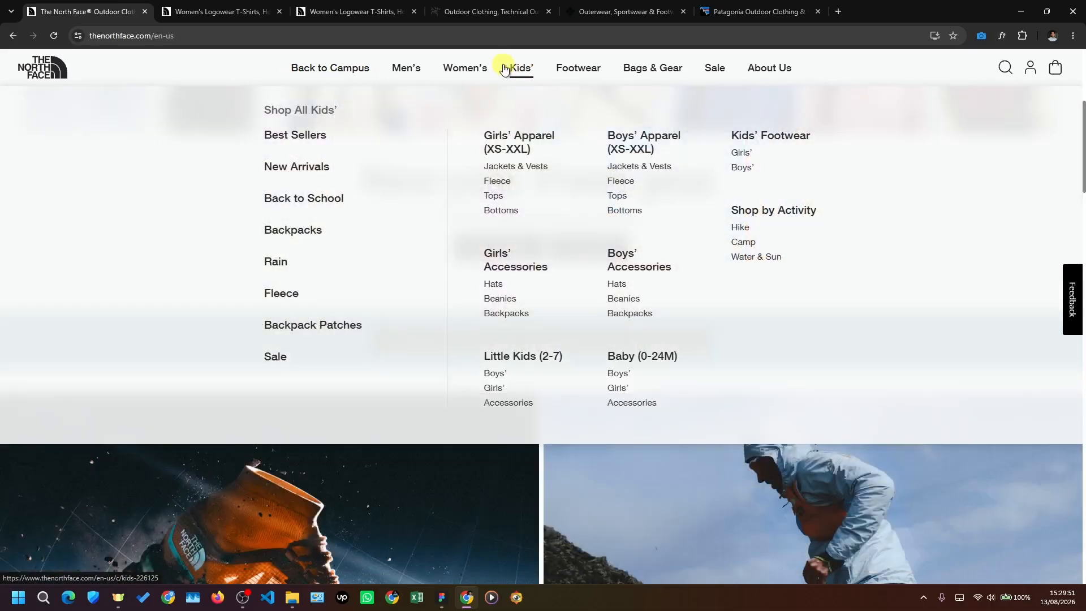
mouse_move(567, 74)
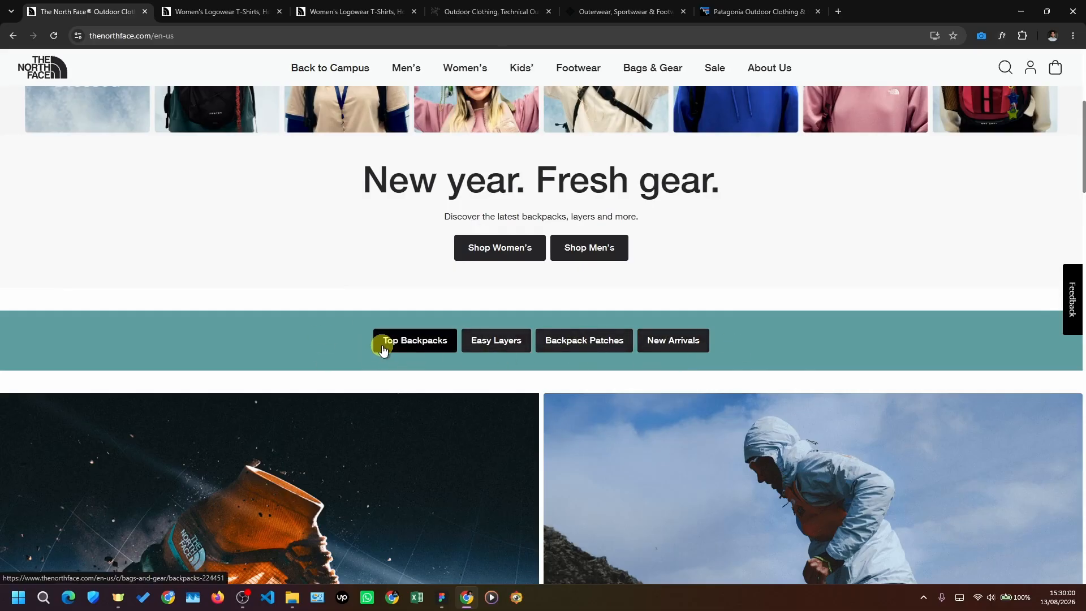
scroll(475, 340, "up", 1)
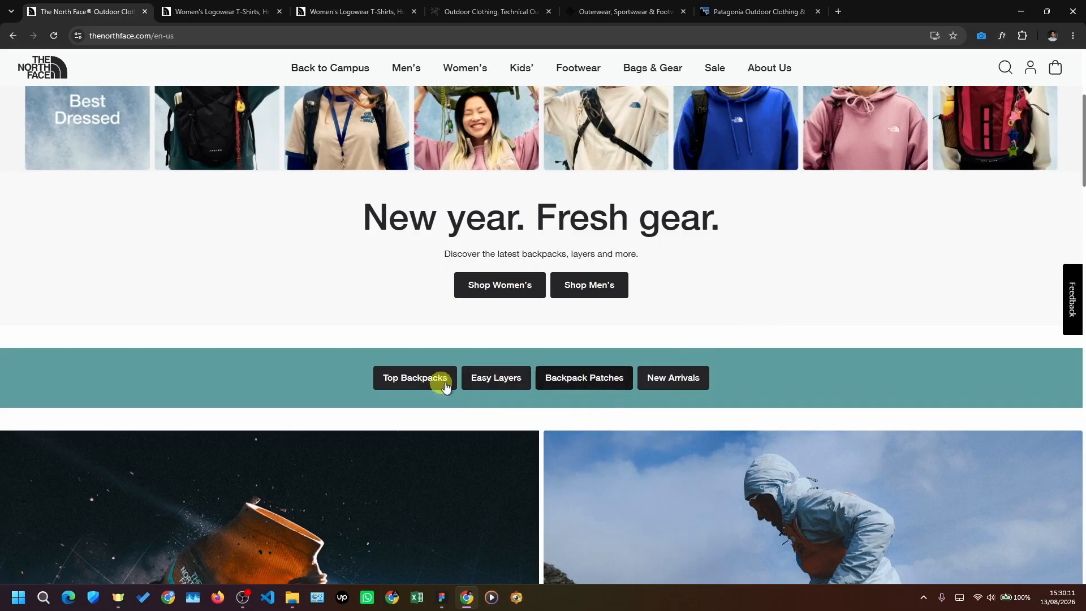
scroll(425, 394, "down", 1)
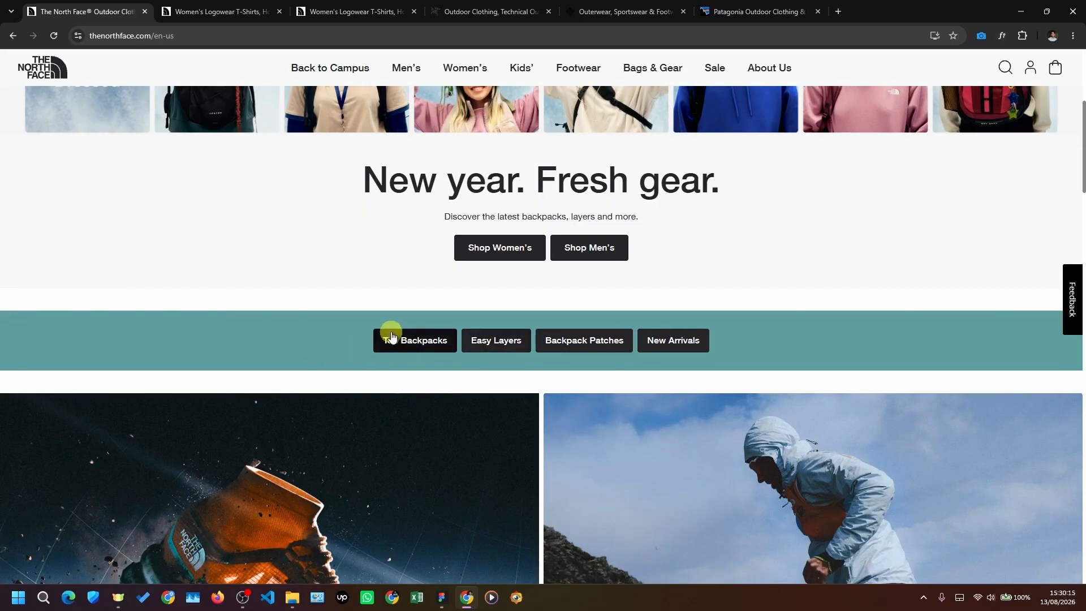
- Switch to Figma and review the 2.2 row's scores and priority next to its screenshot marker
key("alt+Tab")
scroll(590, 354, "down", 3)
scroll(746, 333, "down", 3)
left_click(928, 323)
scroll(951, 336, "up", 2)
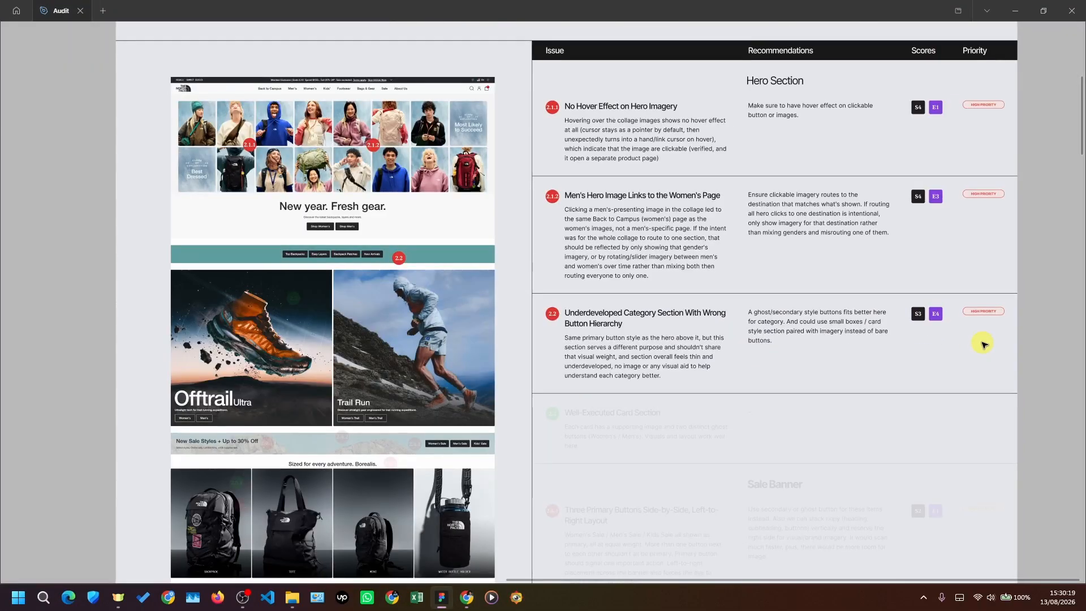
scroll(565, 311, "down", 2)
- Switch to the live homepage and examine the Offtrail Ultra and Trail Run cards with their images and ghost buttons
scroll(650, 311, "down", 2)
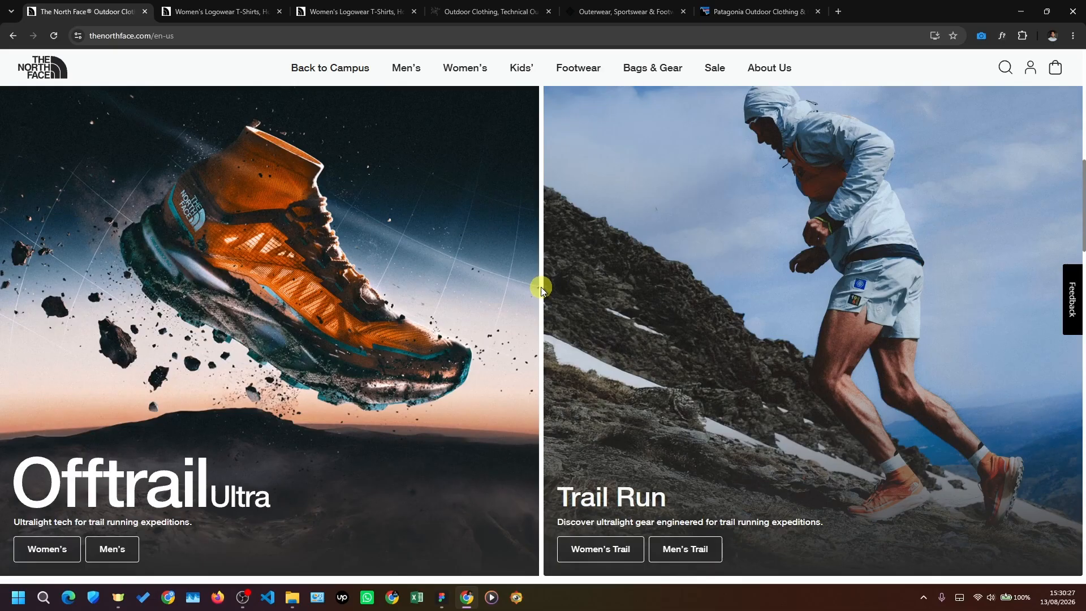
scroll(537, 287, "up", 1)
scroll(525, 297, "down", 1)
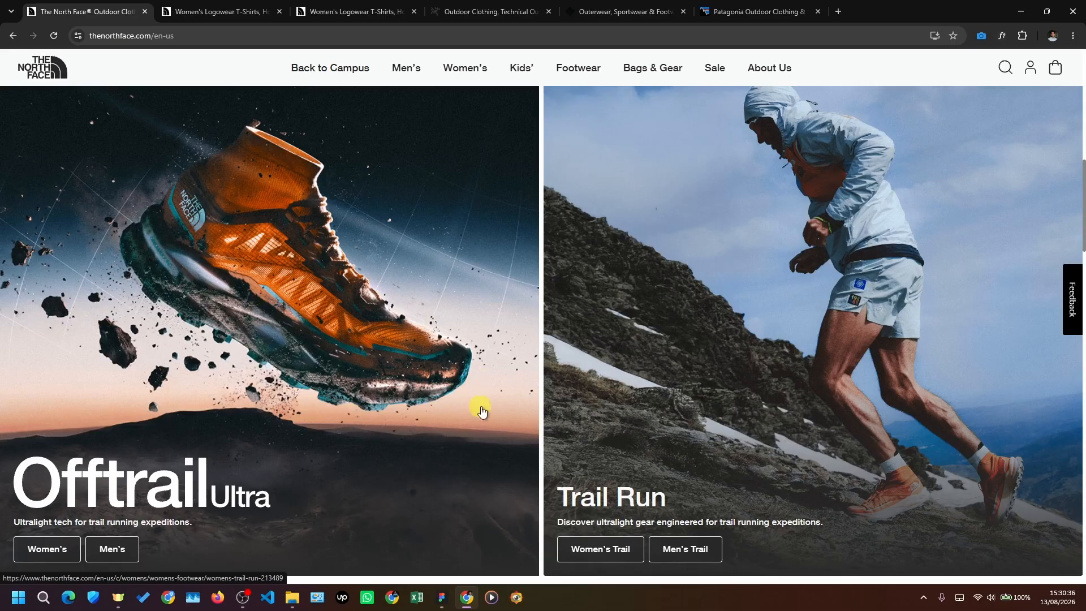
scroll(376, 342, "up", 1)
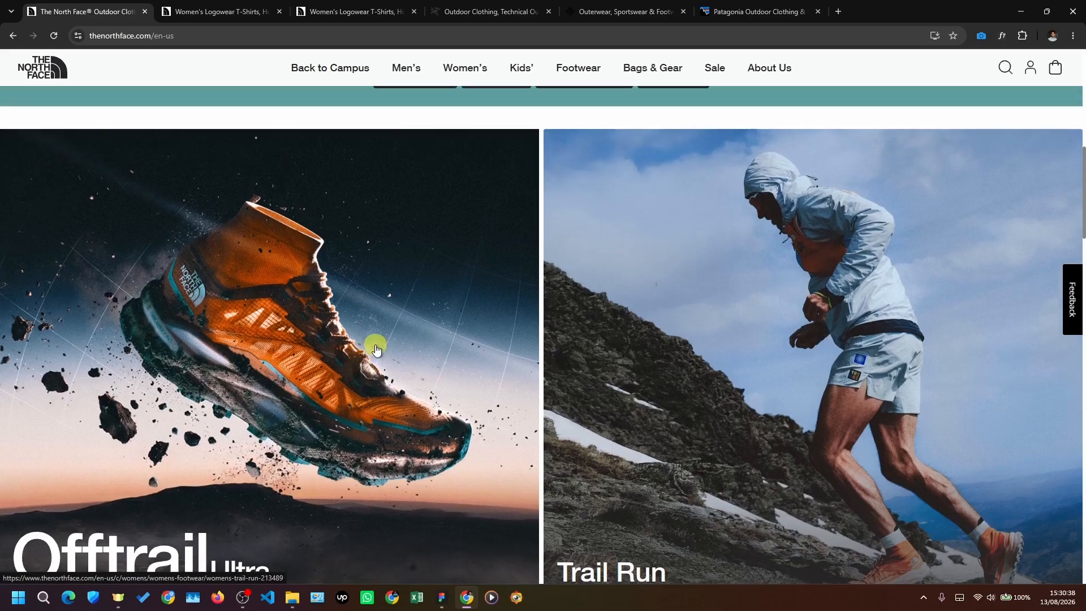
scroll(451, 318, "down", 1)
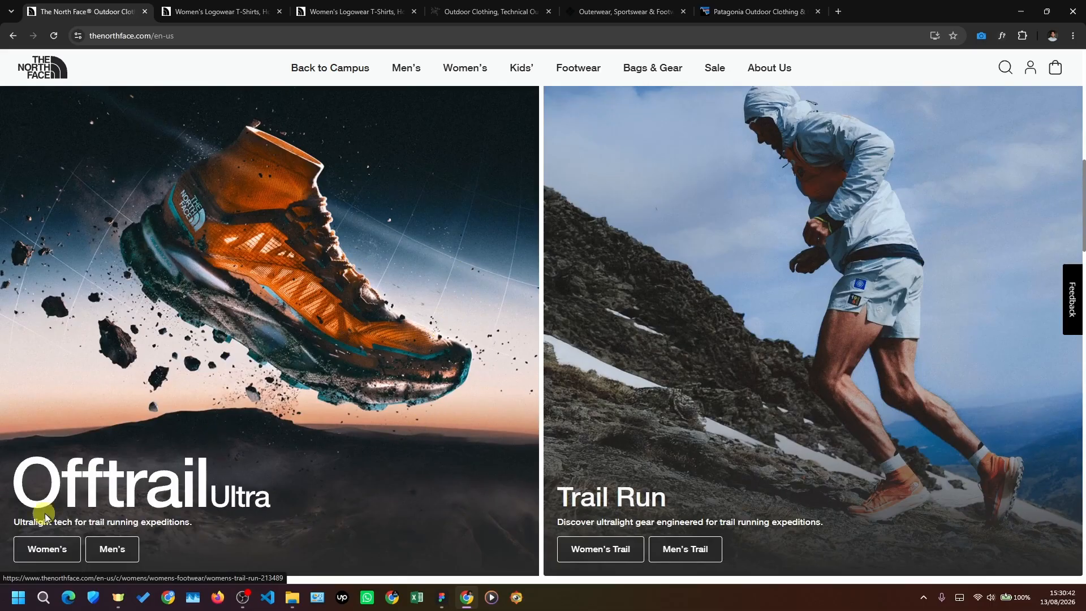
scroll(267, 472, "down", 1)
scroll(273, 460, "up", 1)
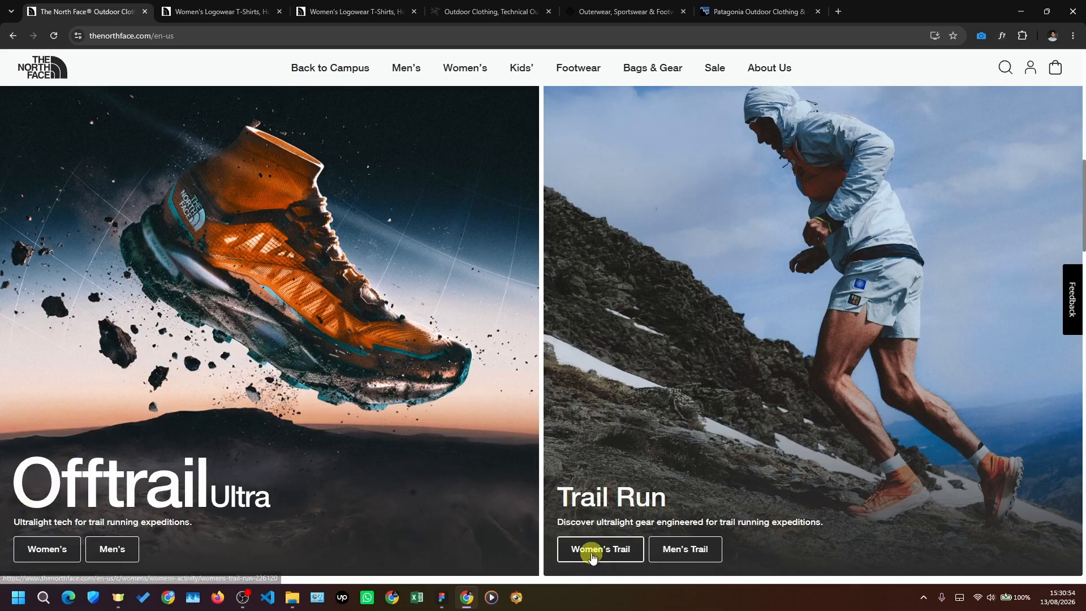
- Switch to Figma and set the "Well-Executed Card Section" row and its 2.3 screenshot marker to 100% opacity
key("alt+Tab")
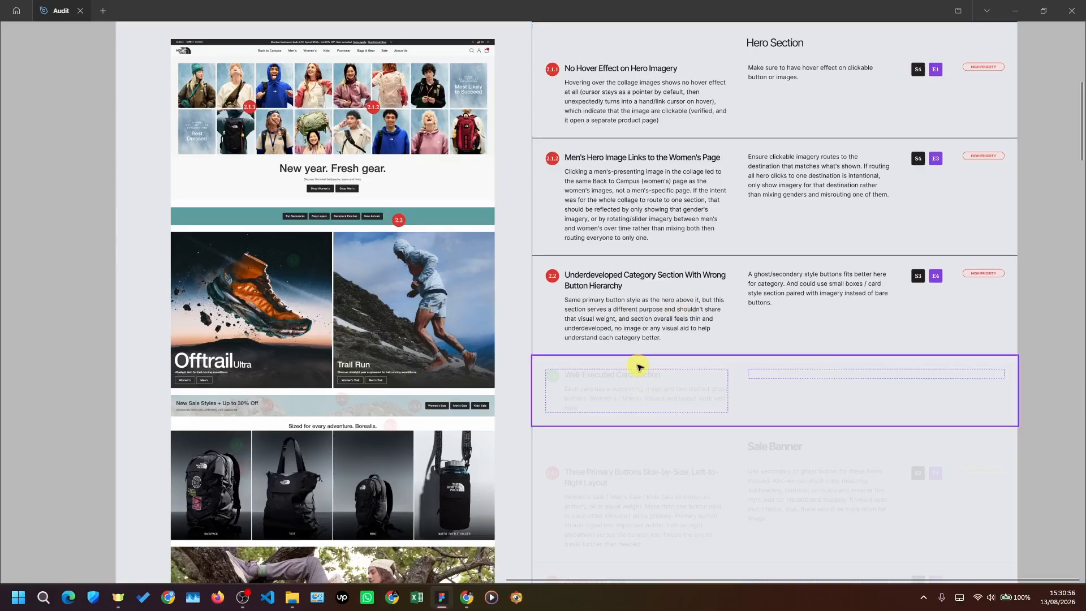
left_click(637, 366)
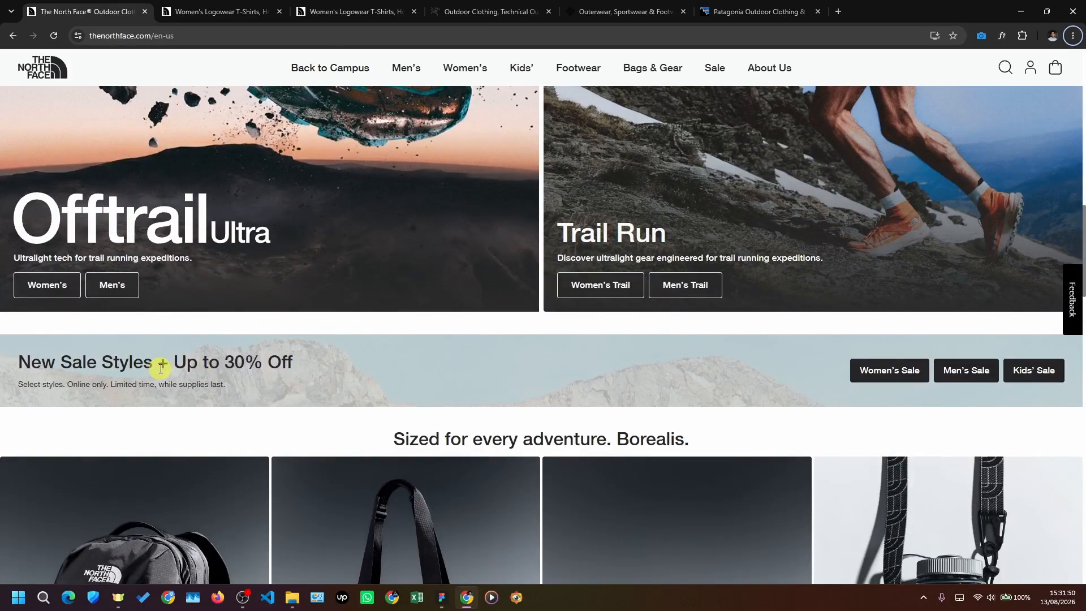
- Examine the homepage's New Sale Styles banner, highlighting its three sale buttons and its heading and subheading
scroll(283, 379, "down", 1)
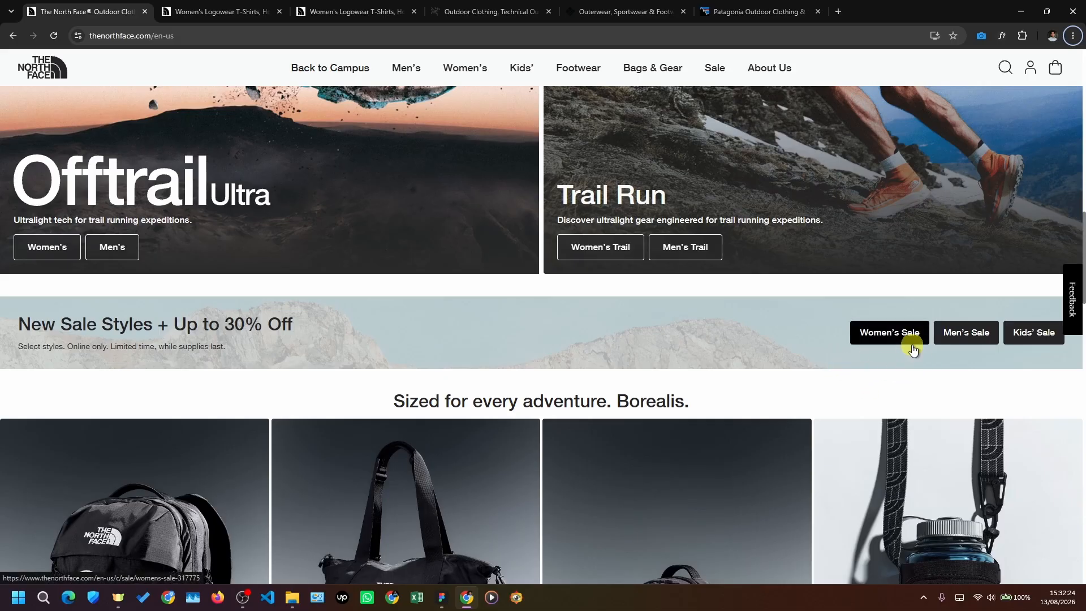
left_click_drag(834, 323, 1080, 353)
left_click(508, 327)
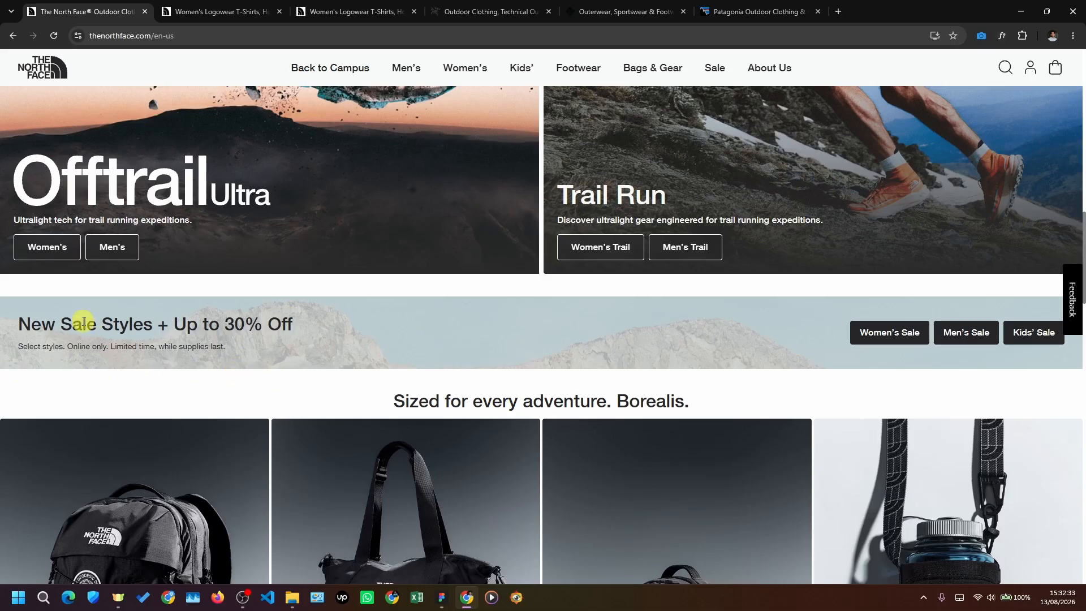
left_click_drag(18, 323, 222, 342)
left_click(56, 325)
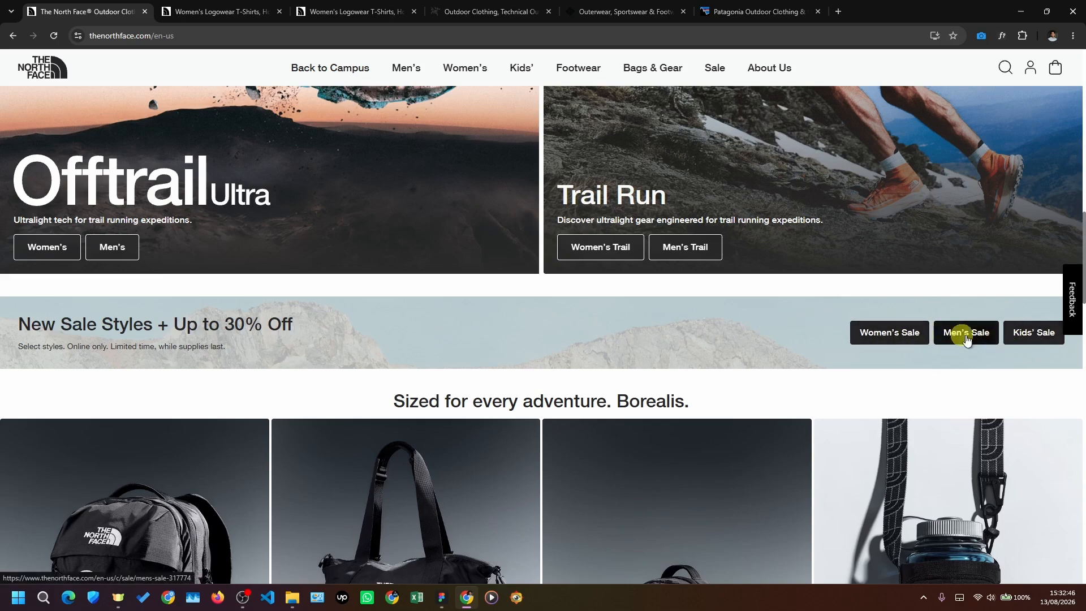
- Switch to Figma and set the "Three Primary Buttons Side-by-Side, Left-to-Right Layout" row to 100% opacity
key("alt+Tab")
left_click(520, 315)
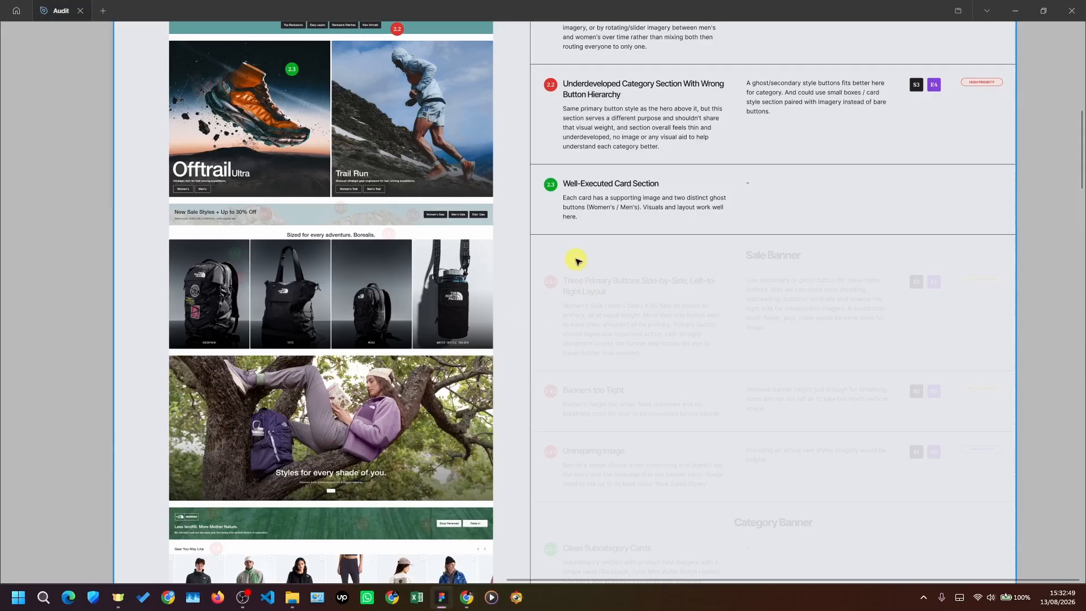
left_click(577, 268)
key("0")
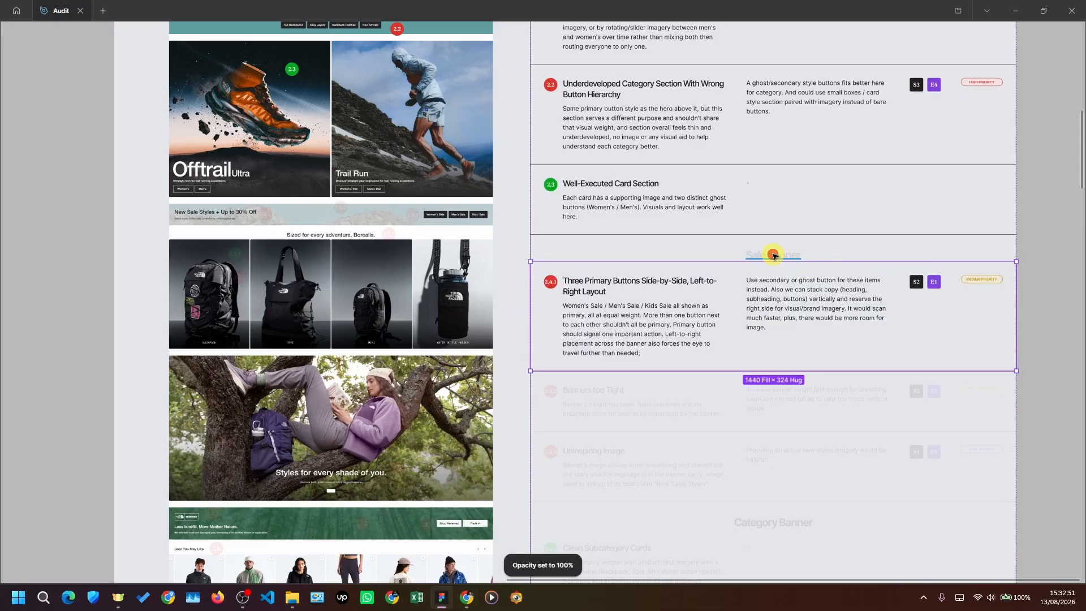
- Set the Sale Banner section heading and the 2.4.1 screenshot marker to 100% opacity
left_click(773, 256)
key("Escape")
key("Escape")
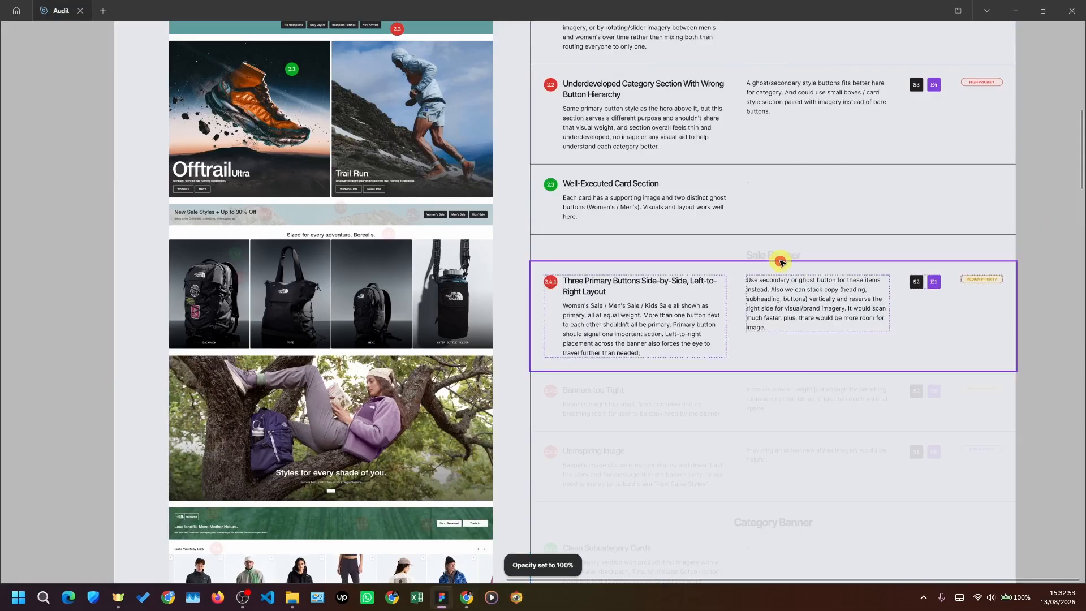
left_click(779, 256)
scroll(778, 252, "up", 3)
key("0")
scroll(678, 259, "down", 3)
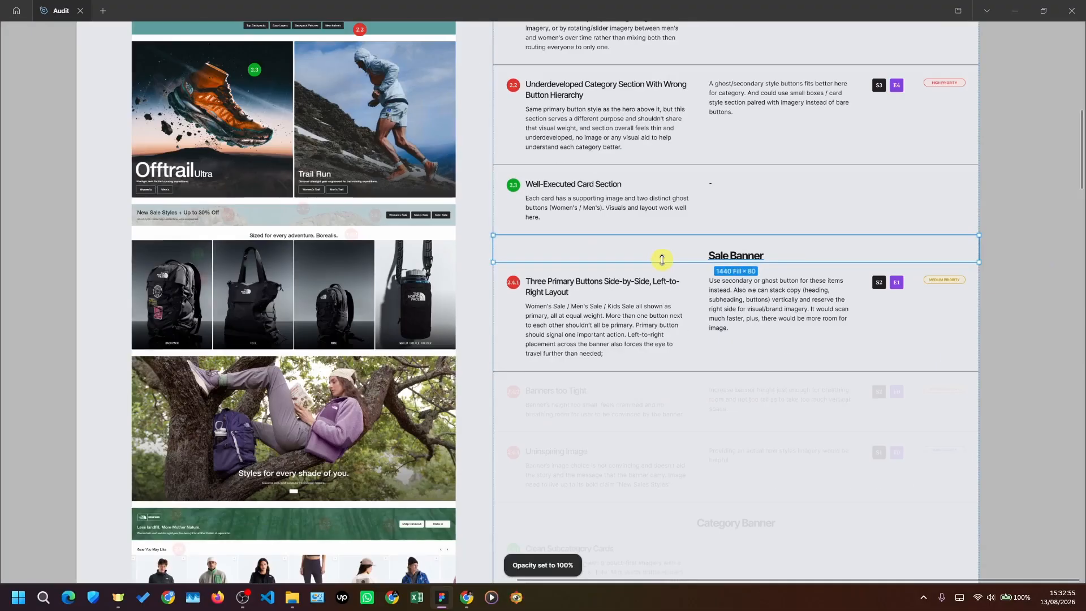
scroll(417, 250, "up", 3)
scroll(262, 273, "down", 1)
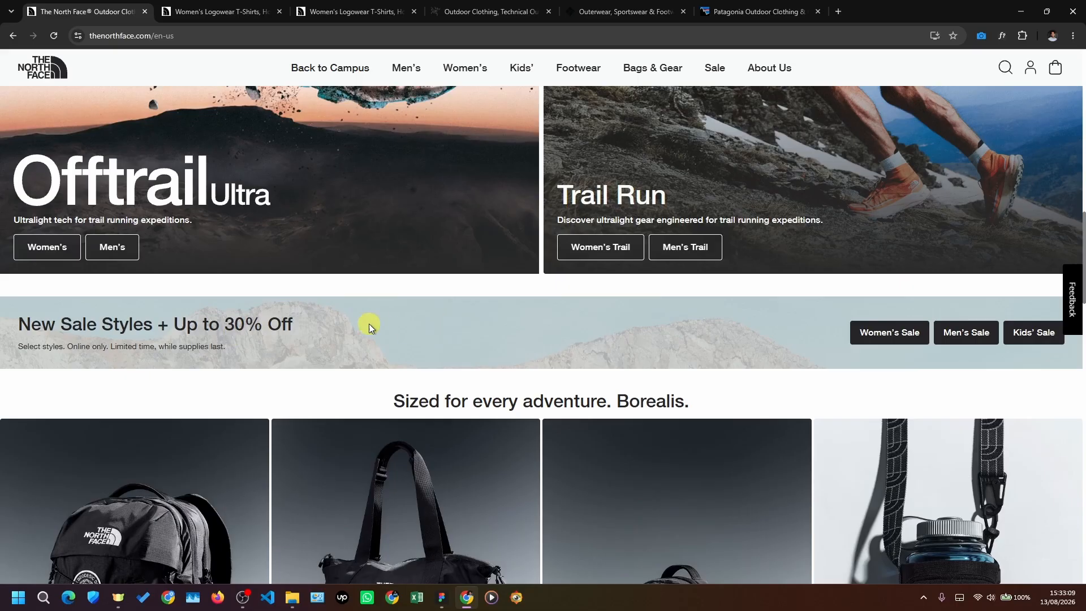
- Check the height of the New Sale Styles banner on the live homepage
left_click_drag(267, 297, 276, 352)
left_click(223, 320)
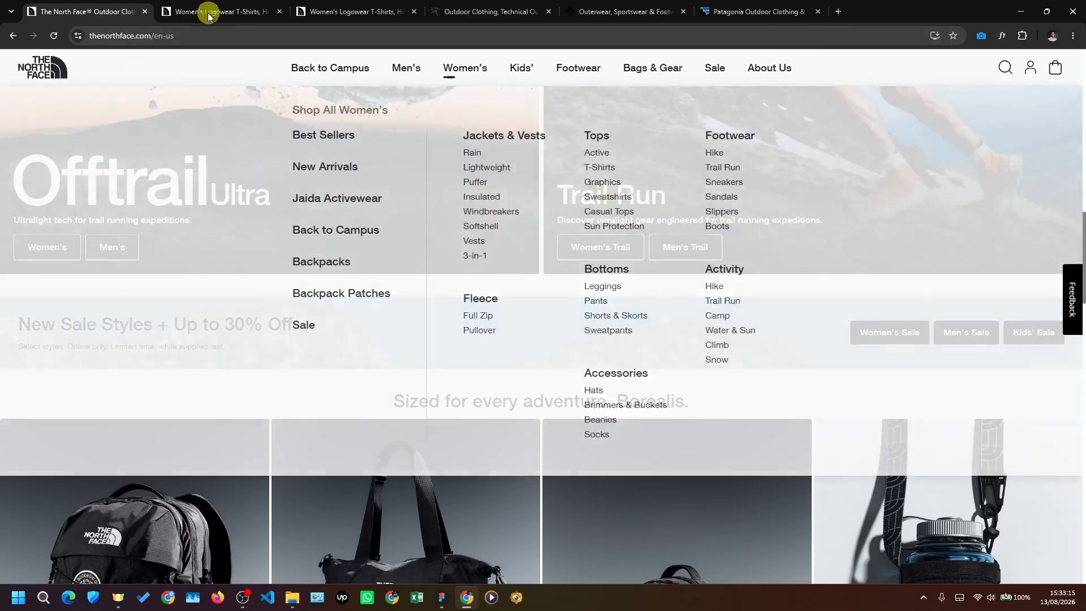
- Close the two Women's Logowear T-Shirts tabs and search Google Images for "small cave diving" in a new tab
left_click(279, 11)
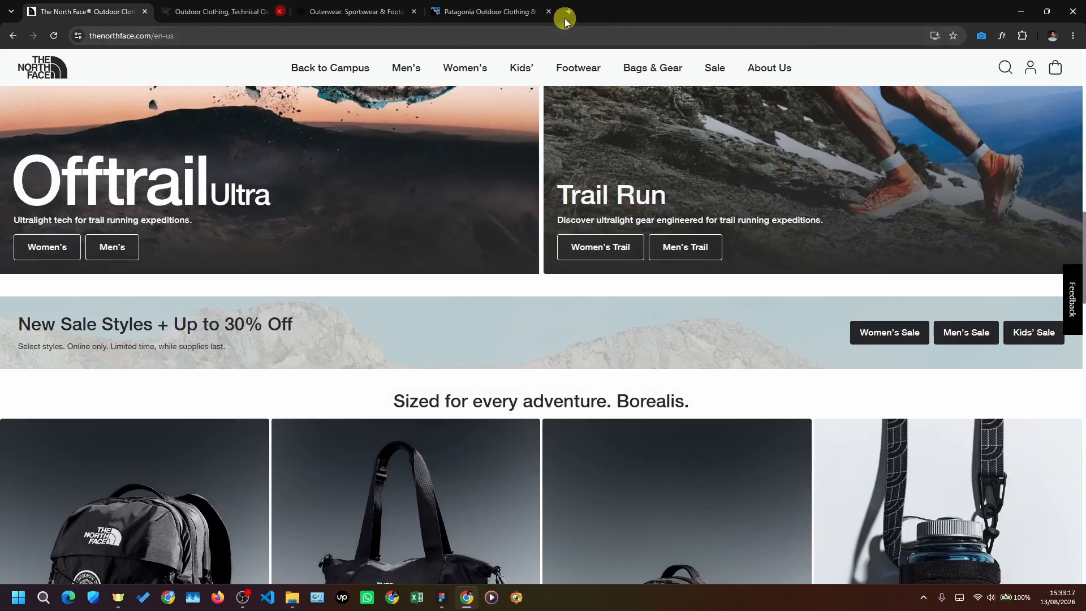
left_click(569, 11)
type("small ca")
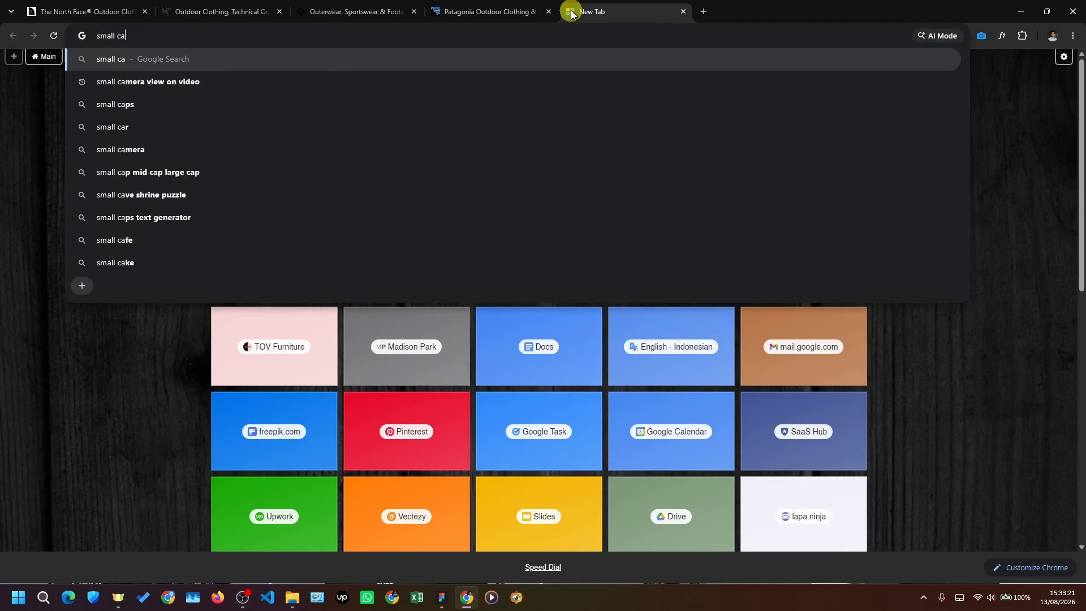
type("ve diving")
left_click(637, 121)
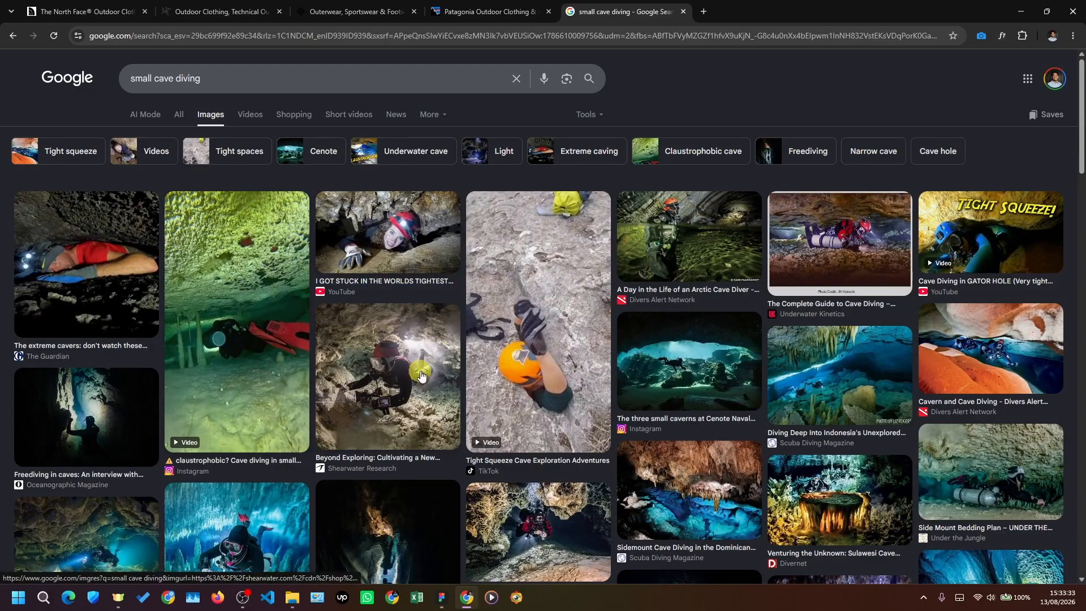
scroll(140, 362, "down", 2)
scroll(140, 362, "up", 2)
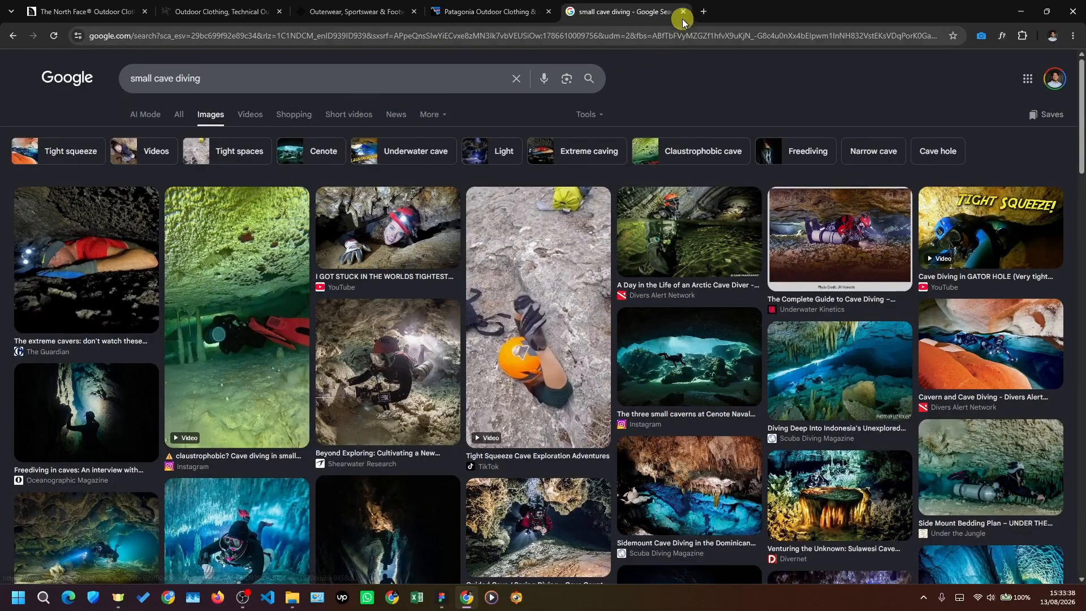
- Return to The North Face homepage tab and re-examine the sale banner's tight height and spacing
left_click(61, 12)
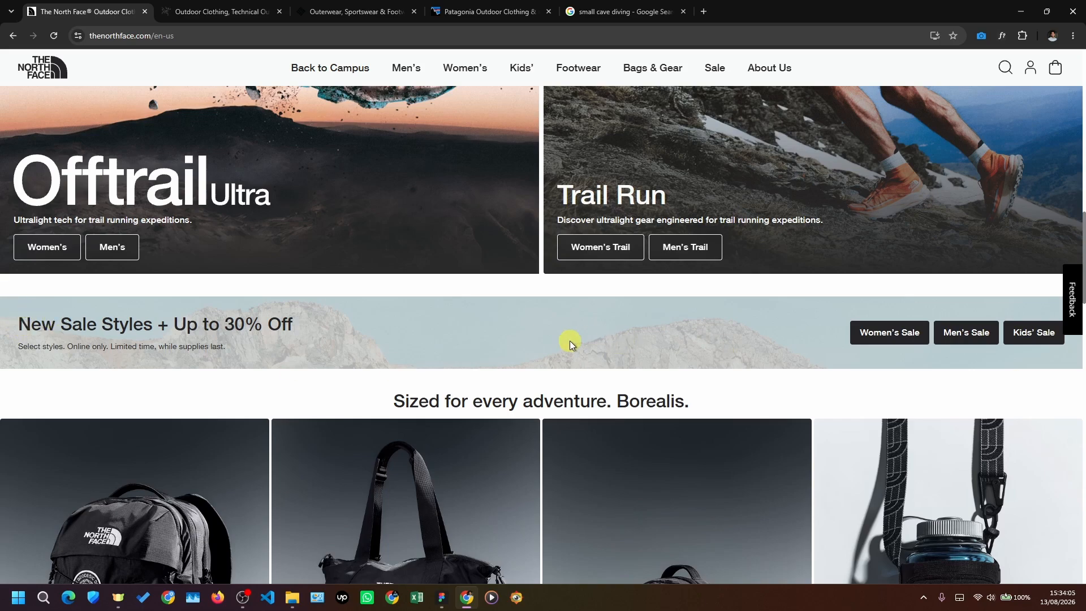
key("ctrl+alt+Tab")
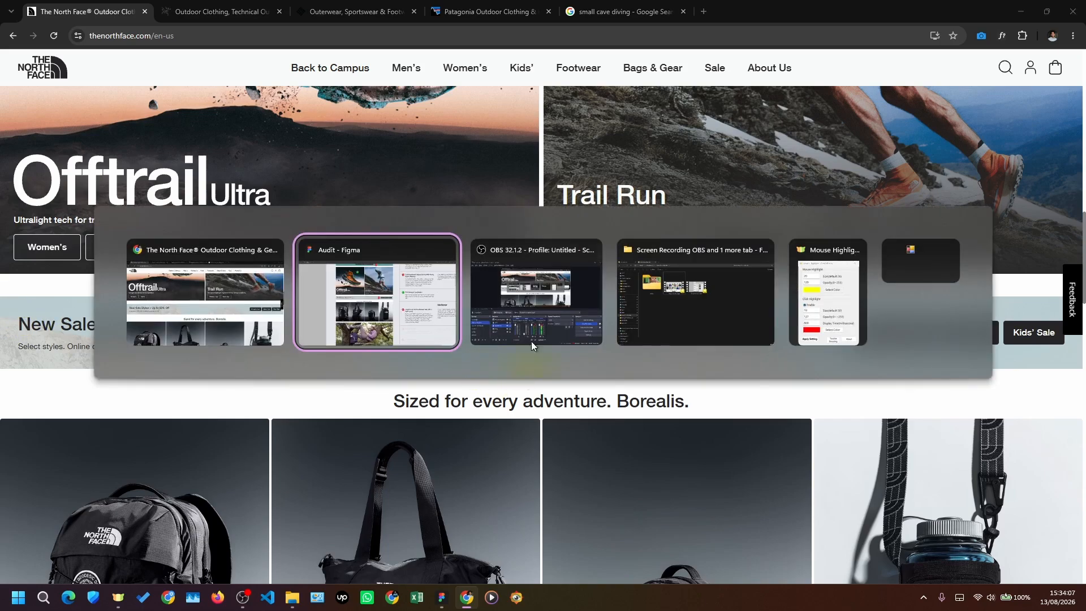
left_click(367, 385)
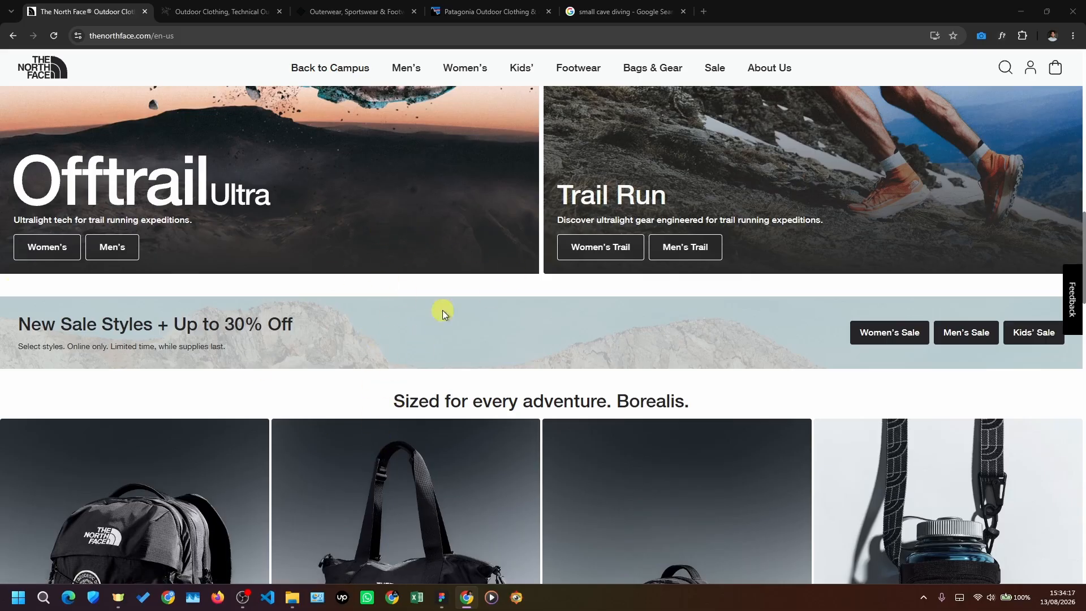
scroll(629, 358, "down", 1)
- Switch to Figma and set the "Banners too Tight" row to 100% opacity
key("alt+Tab")
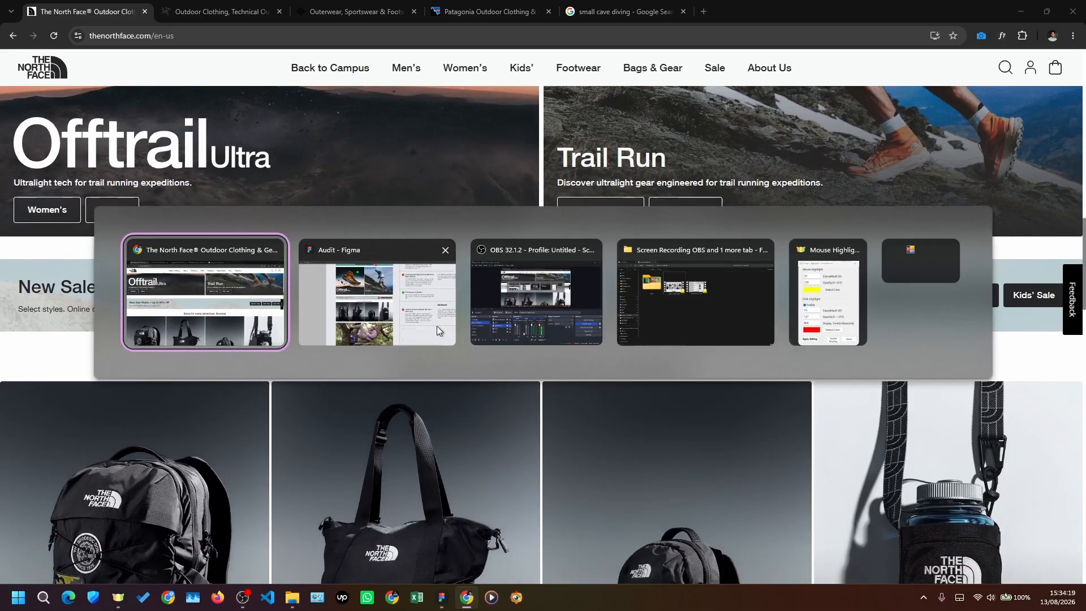
left_click(419, 320)
scroll(835, 396, "down", 4)
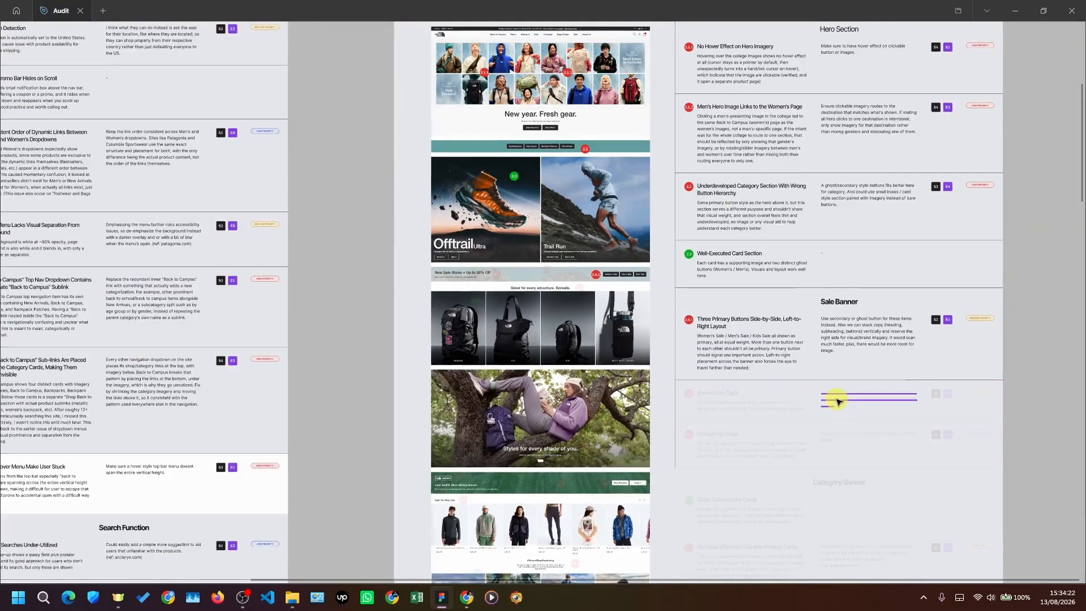
scroll(814, 376, "up", 4)
key("0")
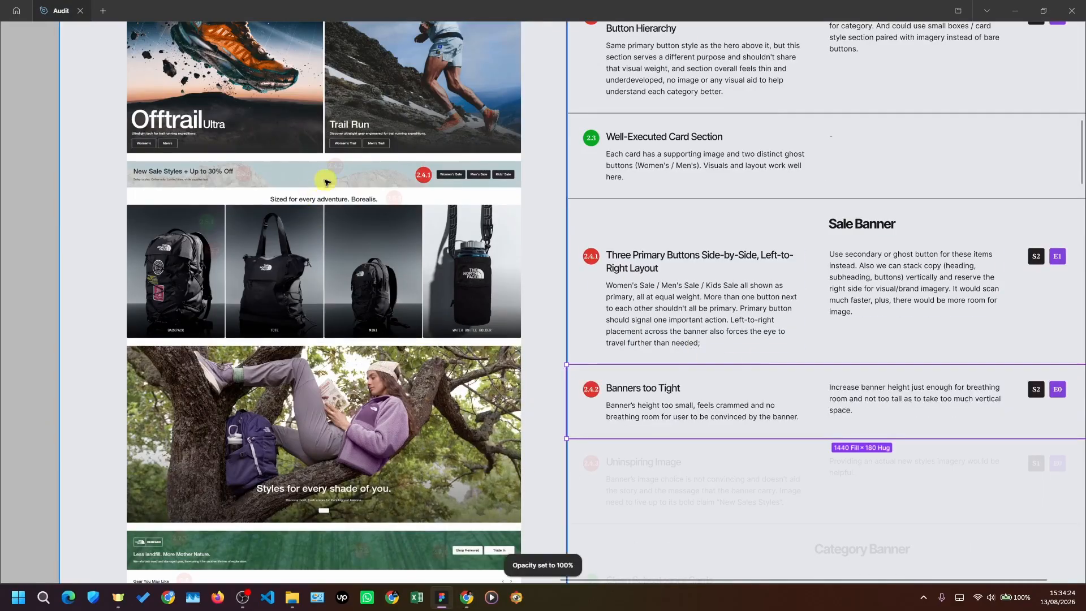
- Set the 2.4.2 marker on the sale banner to 100% opacity, then switch to the live homepage in Chrome
scroll(239, 162, "up", 2)
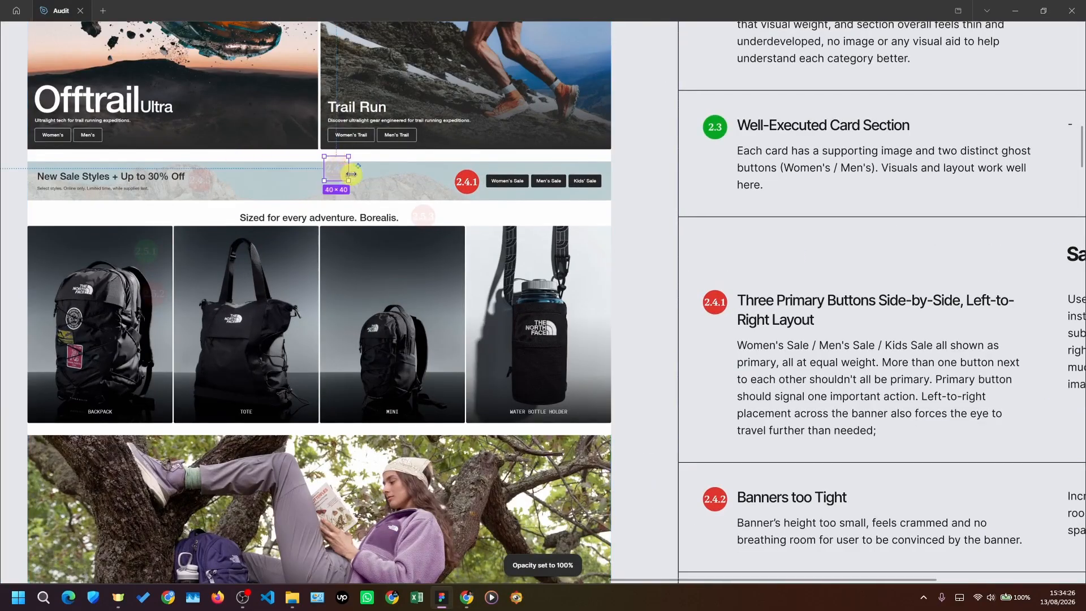
key("alt+Tab")
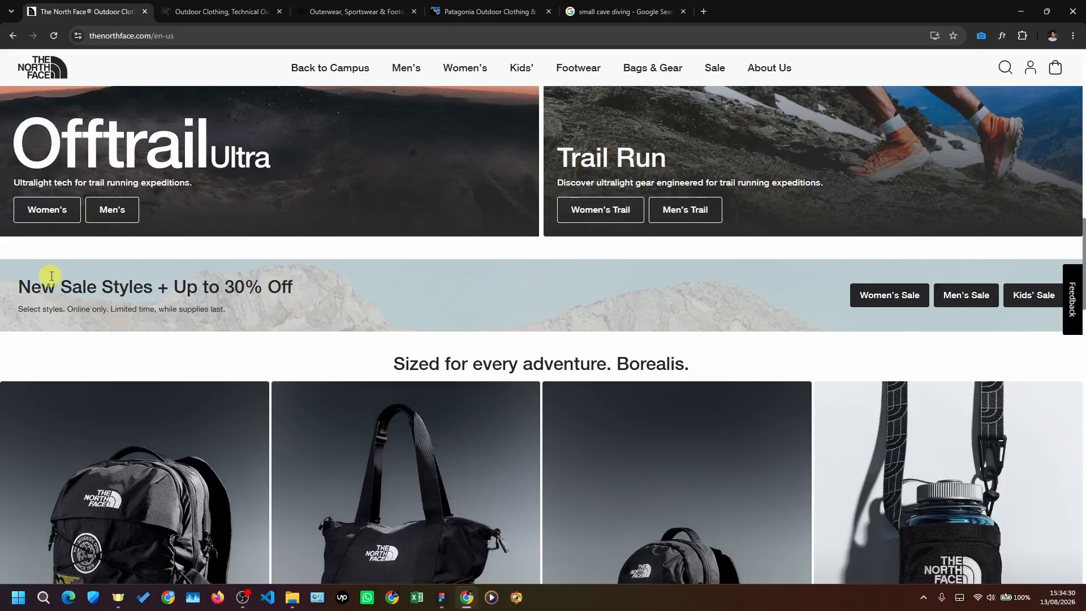
- Examine the sale banner's headline and subtext against its background image on the live homepage
left_click_drag(33, 297, 230, 315)
left_click(226, 313)
left_click_drag(18, 289, 161, 293)
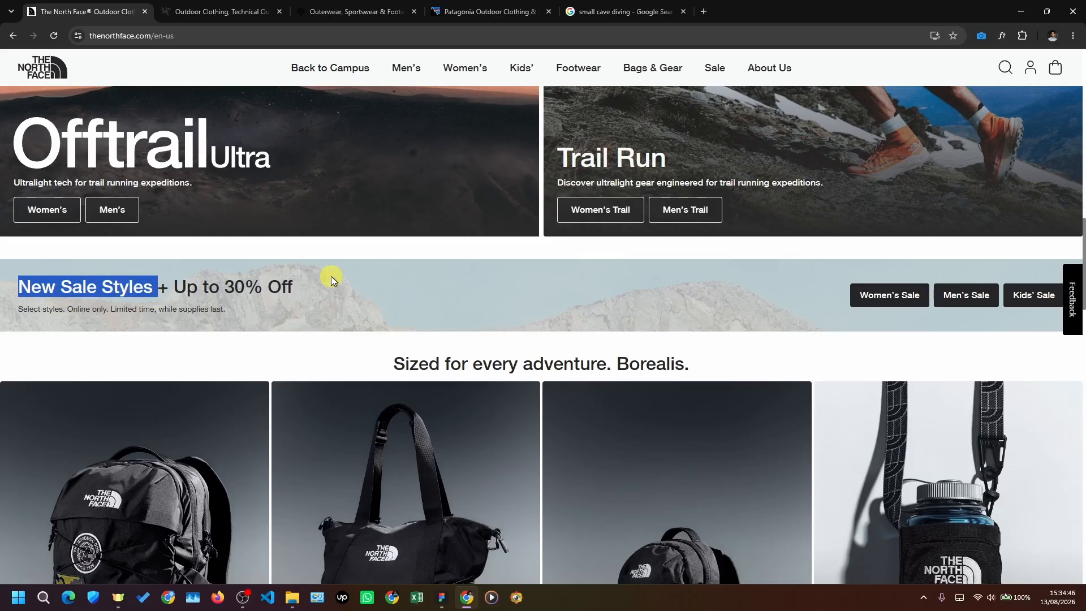
left_click(423, 287)
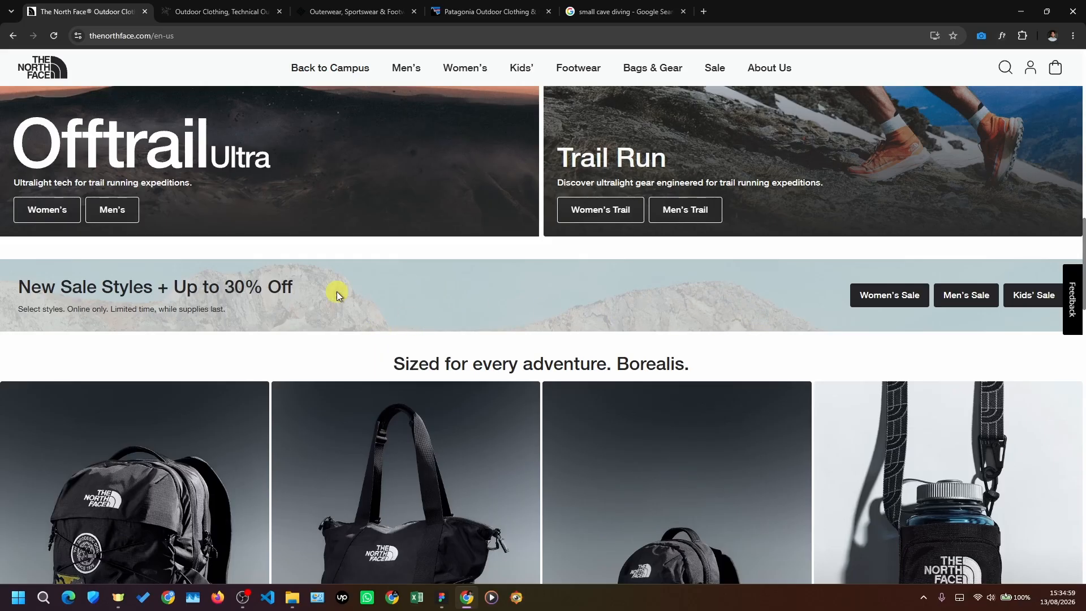
left_click_drag(292, 288, 140, 286)
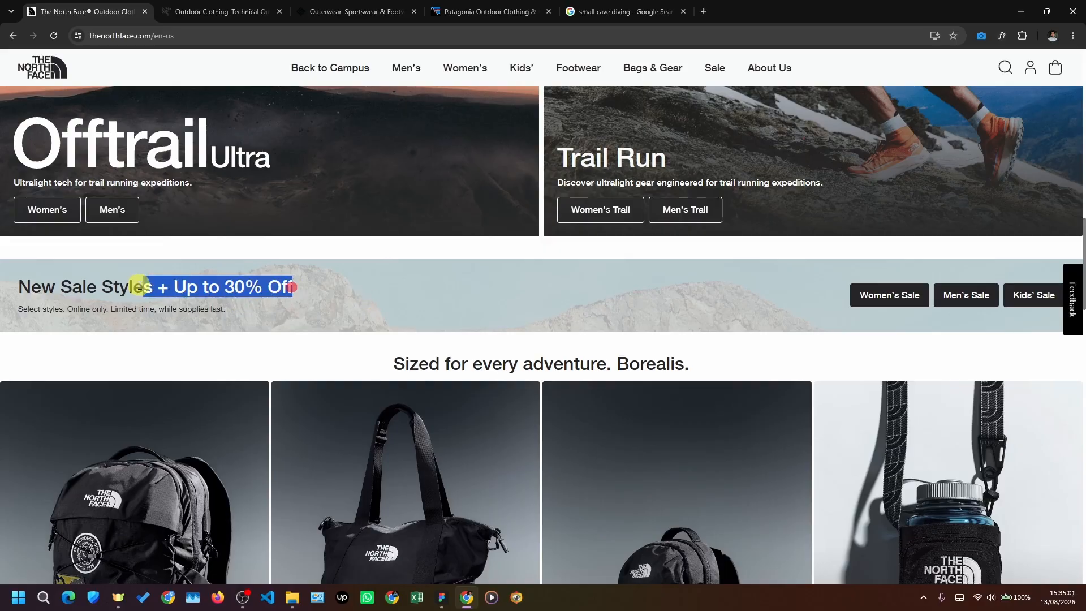
left_click(101, 291)
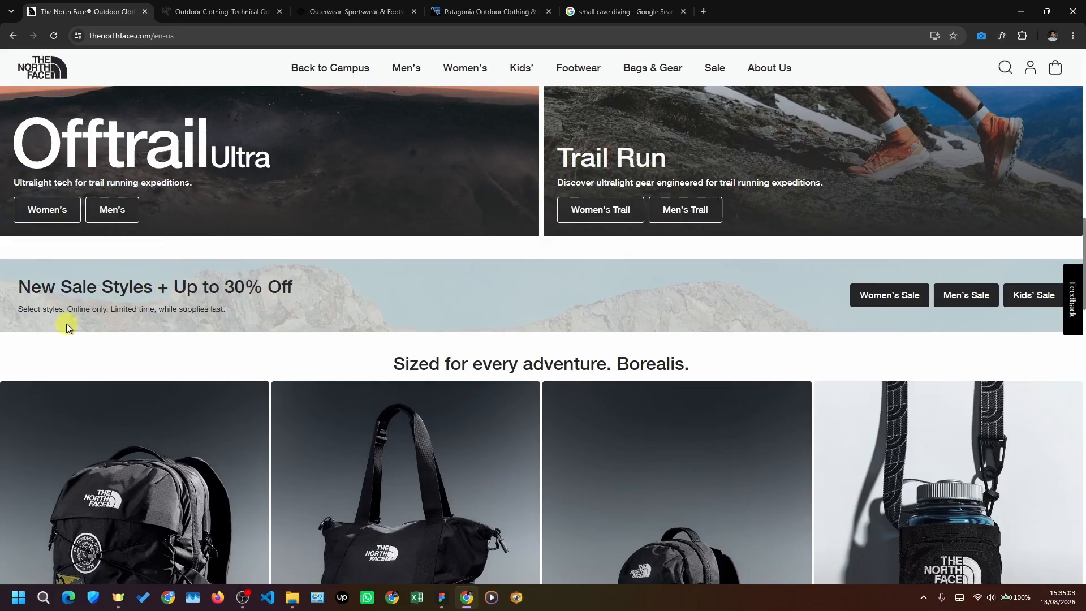
scroll(310, 298, "down", 1)
scroll(306, 300, "up", 1)
scroll(530, 337, "up", 1)
- Switch to Figma and set the "Uninspiring Image" row to 100% opacity
key("alt+Tab")
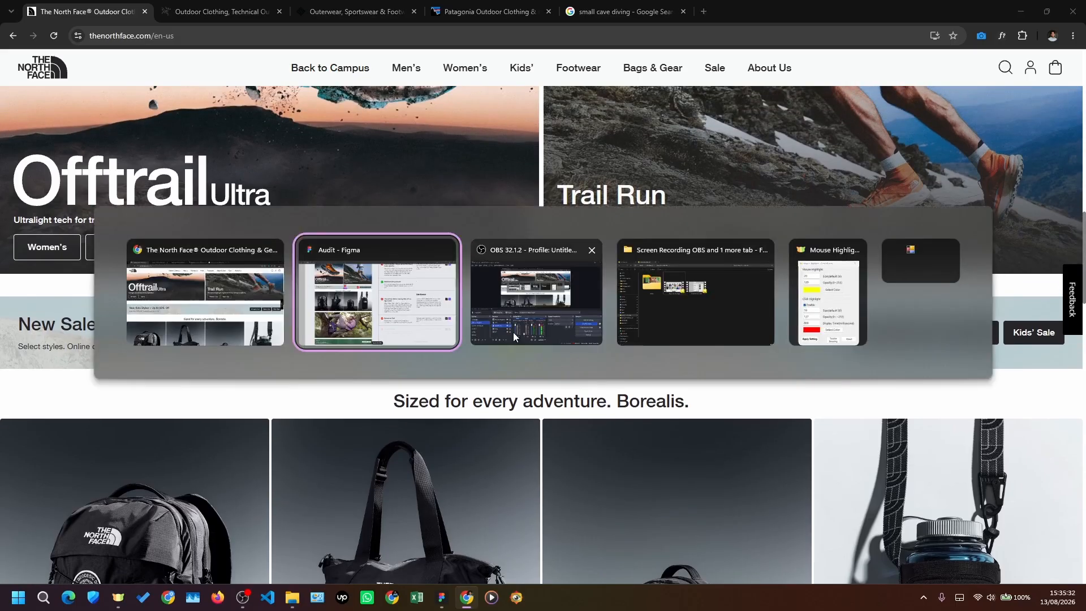
scroll(643, 354, "down", 2)
scroll(735, 339, "right", 2)
left_click(856, 383)
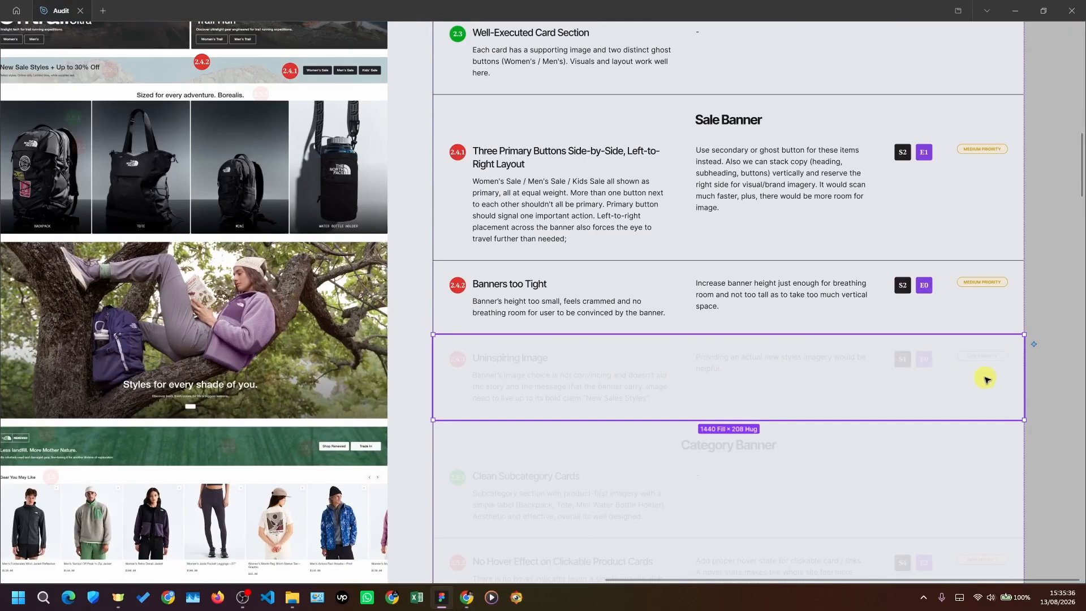
key("0")
- Set the 2.4.3 marker beside the sale banner's headline to 100% opacity and clear the selection
scroll(522, 407, "down", 3)
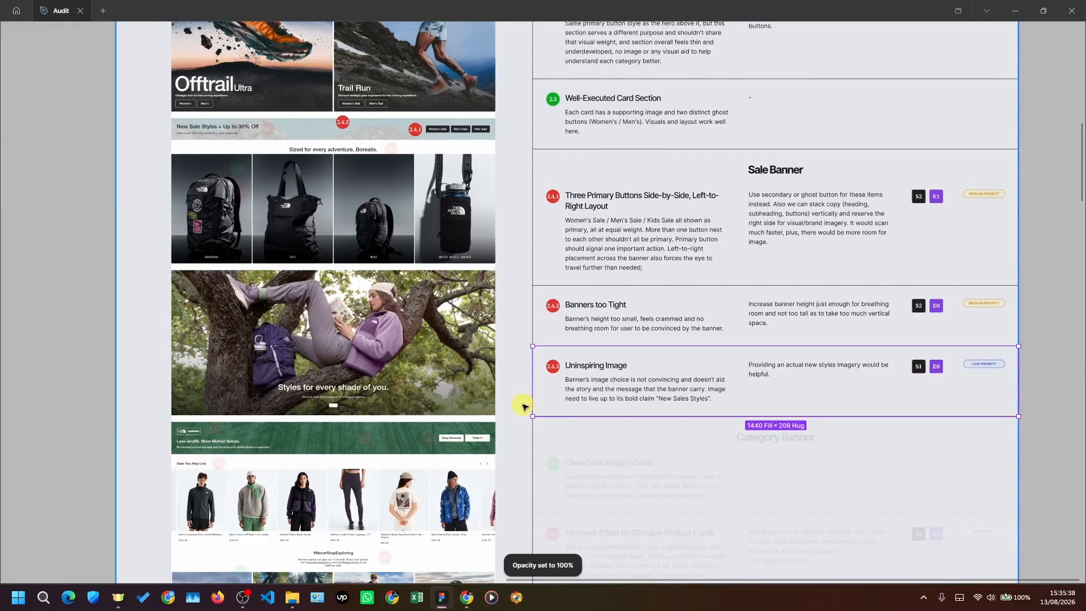
scroll(800, 371, "up", 1)
scroll(211, 138, "up", 3)
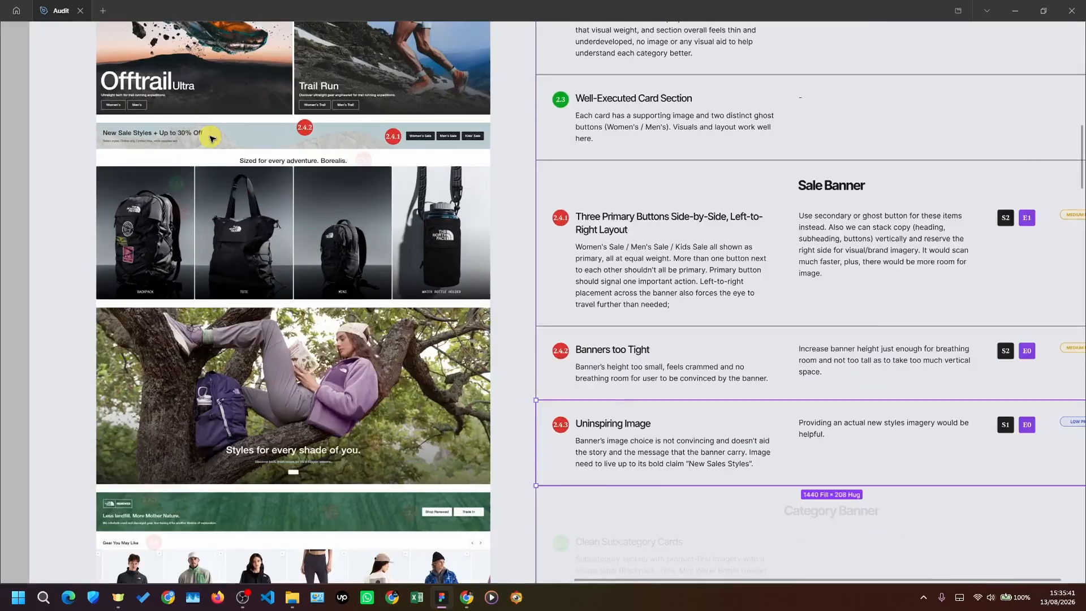
left_click(215, 130)
key("0")
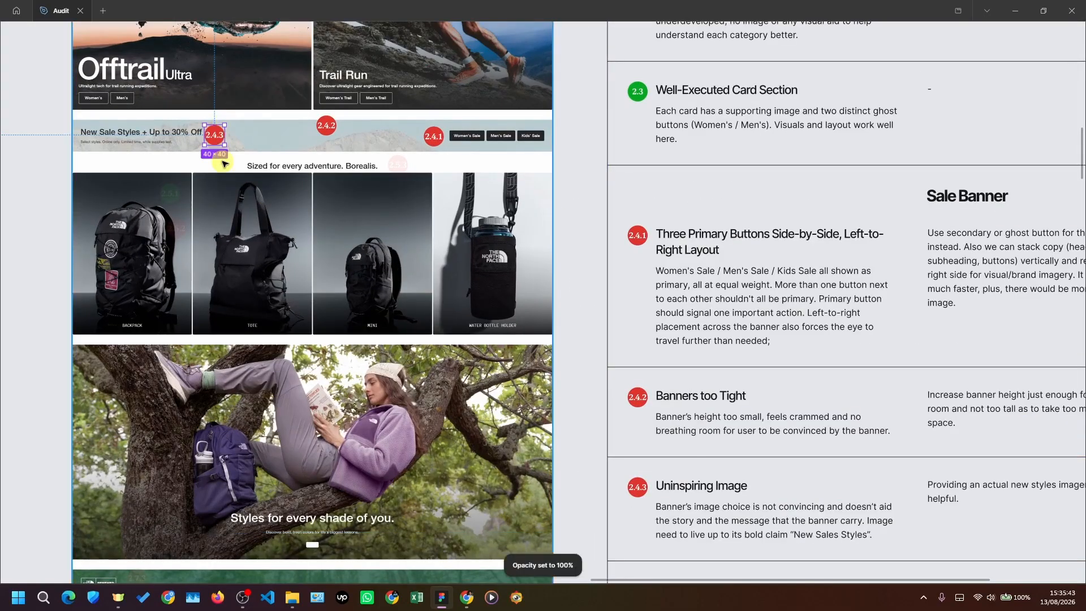
scroll(215, 168, "down", 3)
left_click(1010, 249)
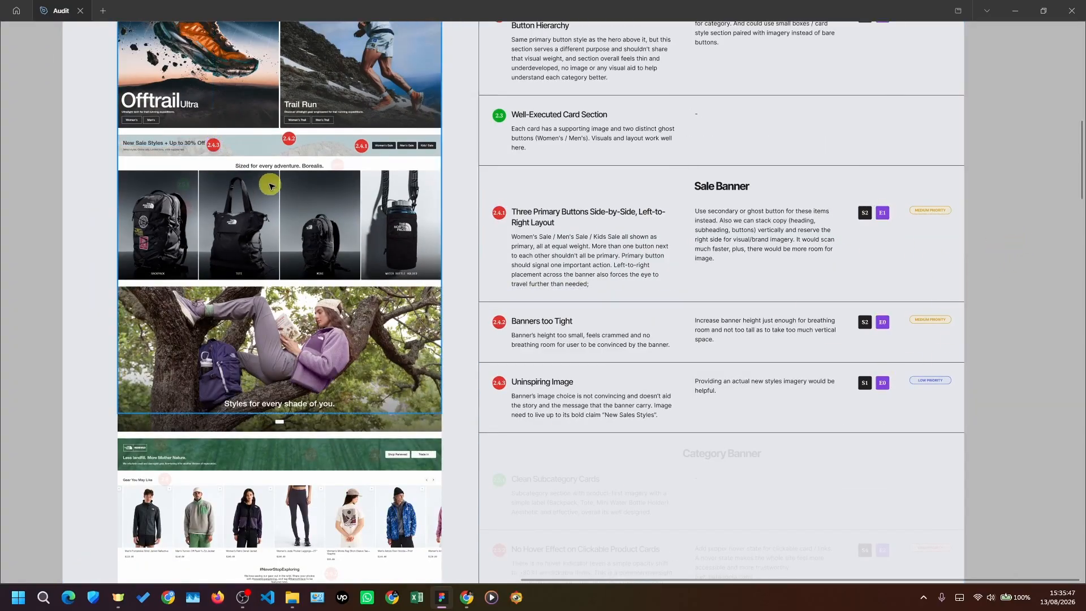
- Examine the Borealis category cards on the live homepage and compare them with the button strip and sections above
scroll(652, 338, "down", 3)
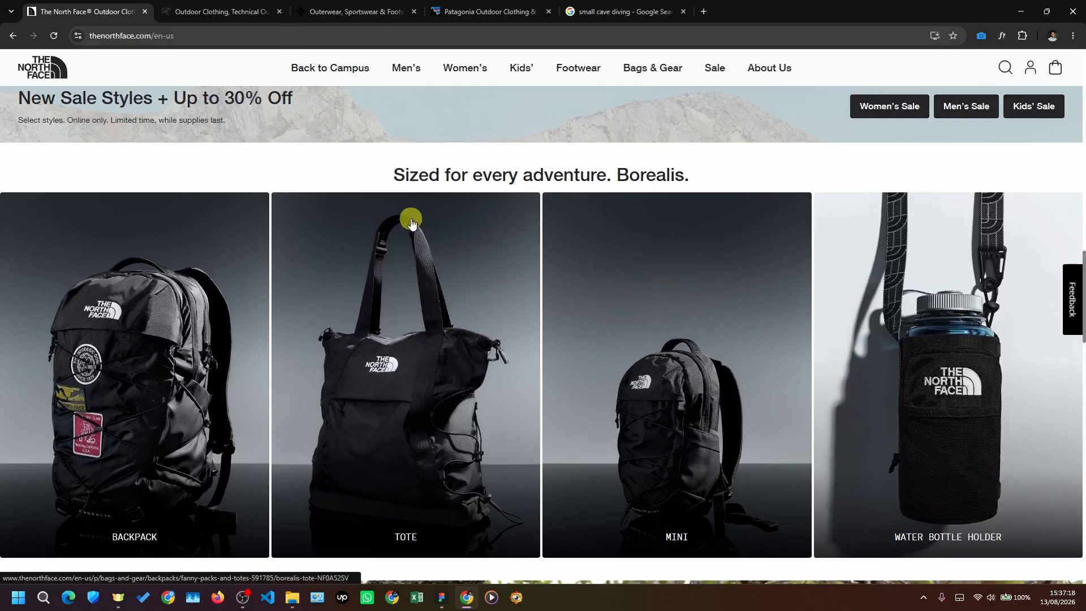
scroll(405, 220, "down", 1)
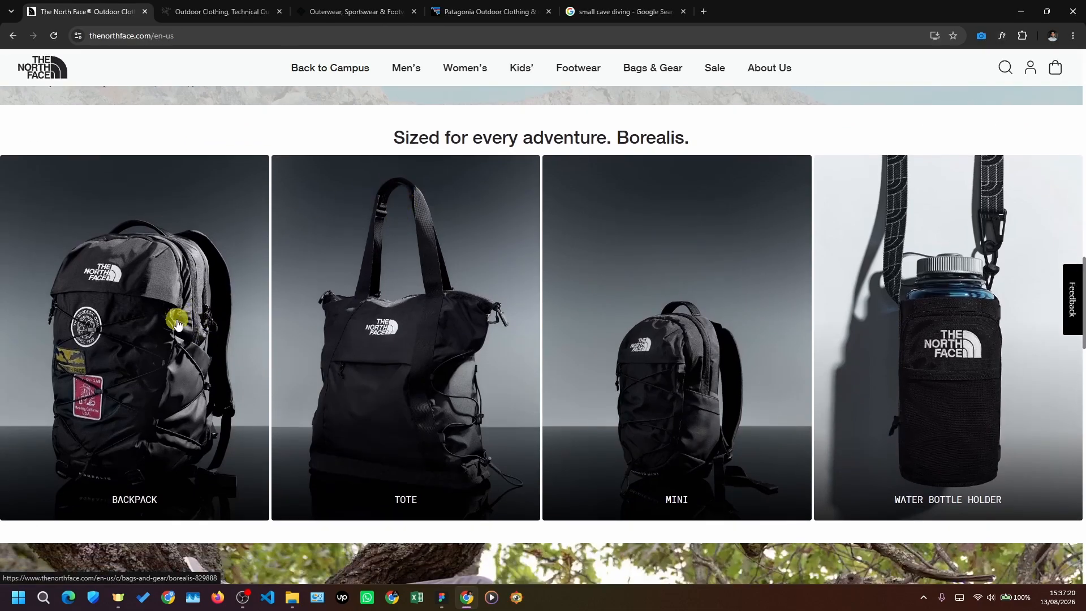
scroll(177, 324, "down", 1)
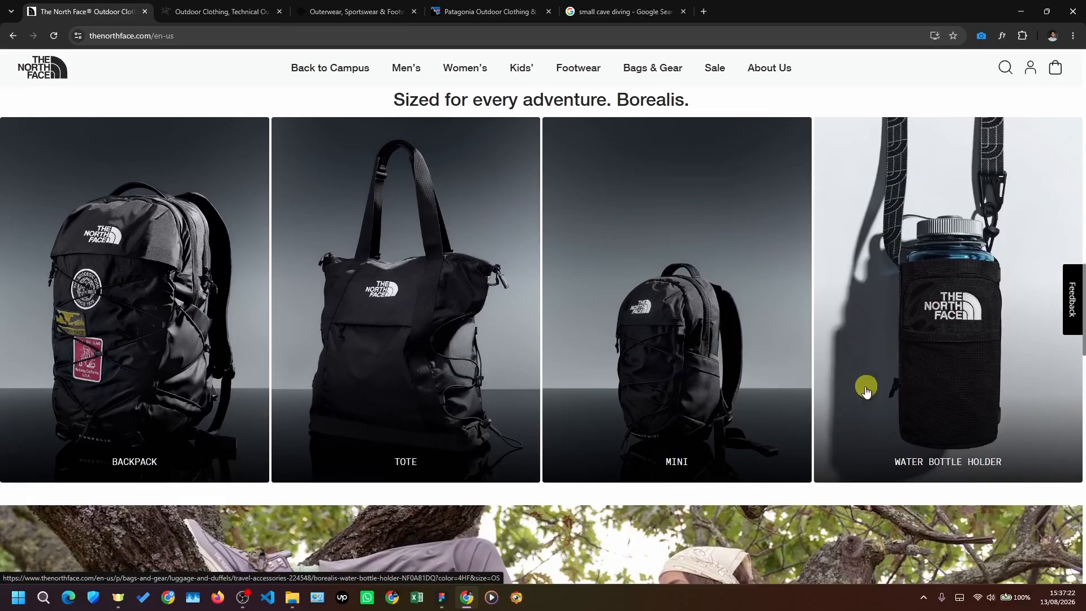
scroll(819, 349, "up", 1)
scroll(520, 380, "up", 1)
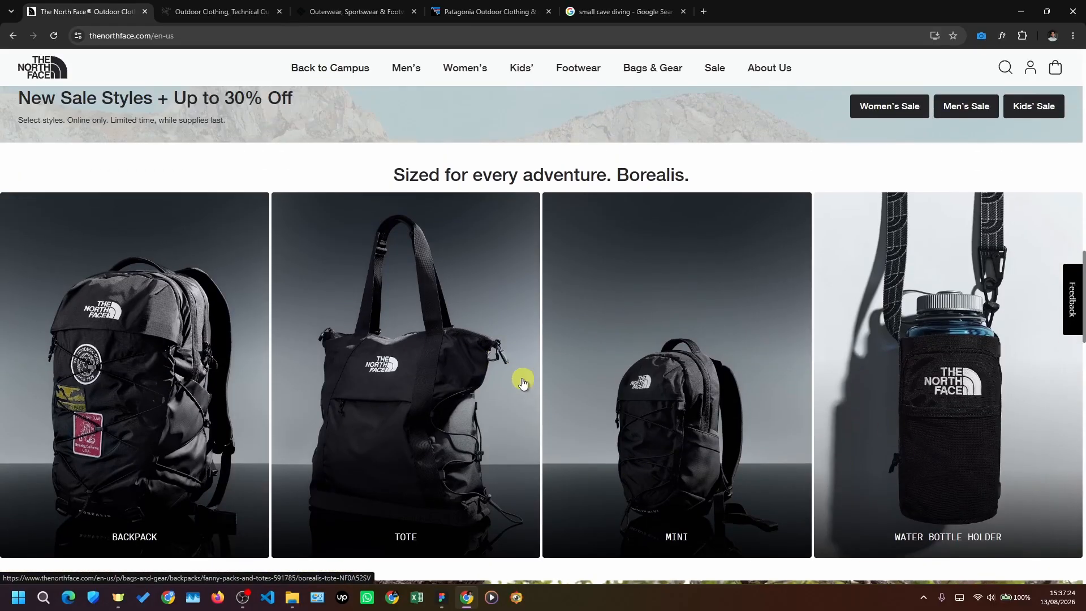
scroll(481, 429, "up", 3)
scroll(396, 430, "down", 4)
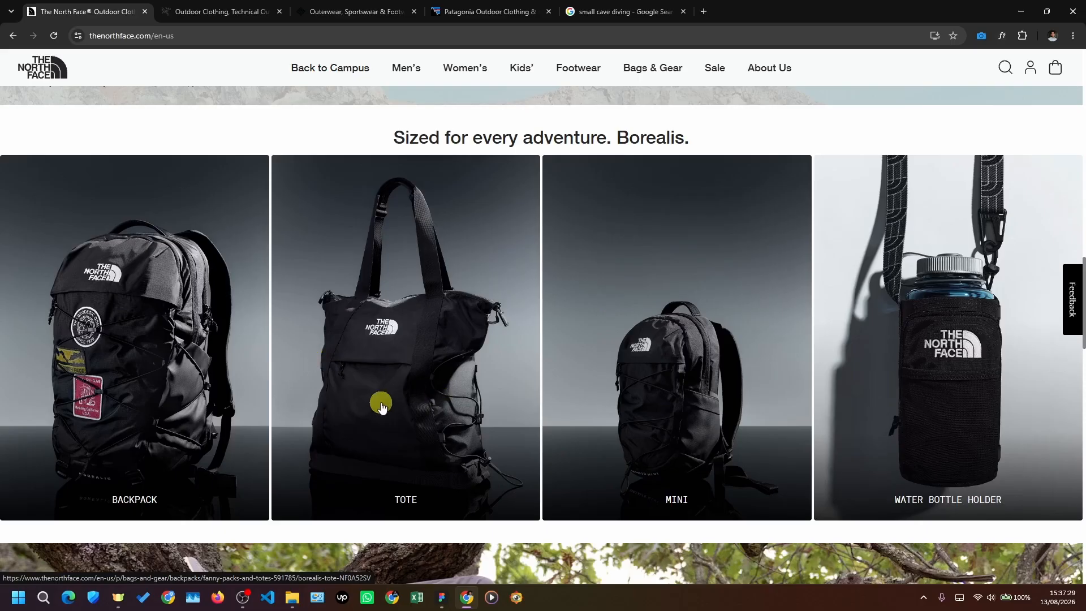
scroll(429, 402, "up", 12)
scroll(429, 266, "up", 2)
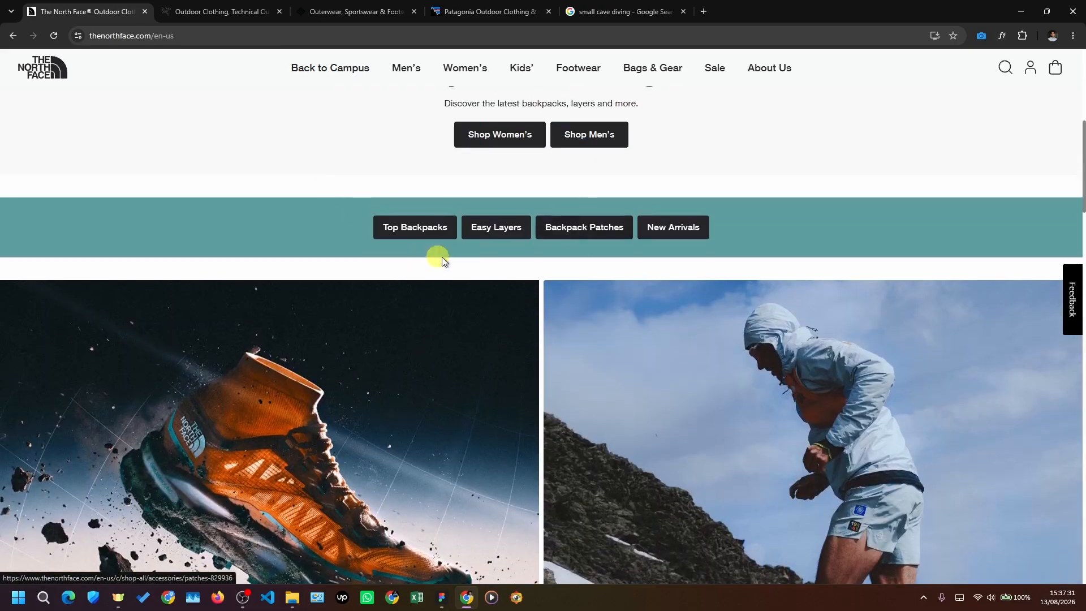
scroll(622, 186, "down", 2)
scroll(552, 356, "down", 15)
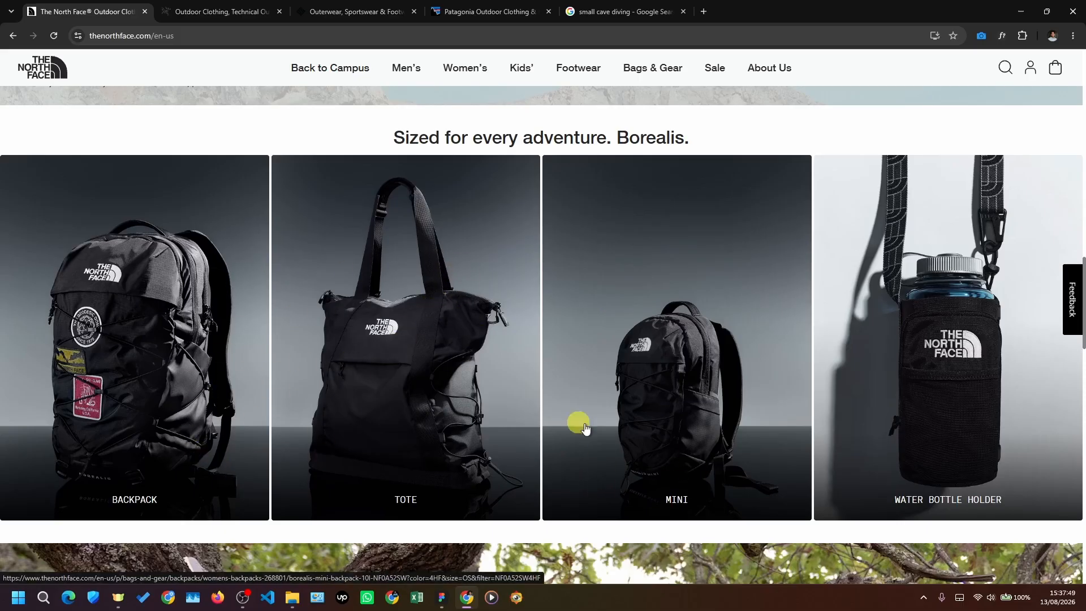
scroll(562, 285, "down", 1)
scroll(509, 283, "up", 1)
- Switch to Figma and set the "Clean Subcategory Cards" row to 100% opacity
key("alt+Tab")
scroll(649, 429, "down", 2)
scroll(589, 459, "down", 2)
scroll(590, 459, "up", 2)
left_click(702, 400)
key("0")
- Set the green marker on the Backpack category card to 100% opacity
scroll(161, 128, "up", 2)
left_click(166, 129)
key("0")
- Switch to the live homepage in Chrome and open the Backpack and Tote cards' links in new tabs
key("alt+Tab")
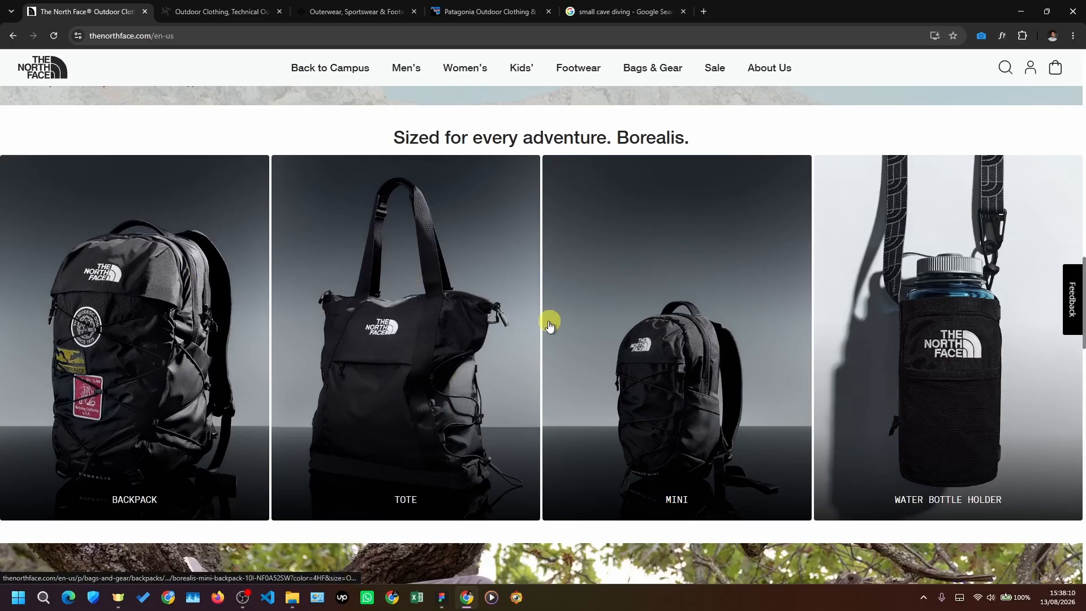
right_click(174, 276)
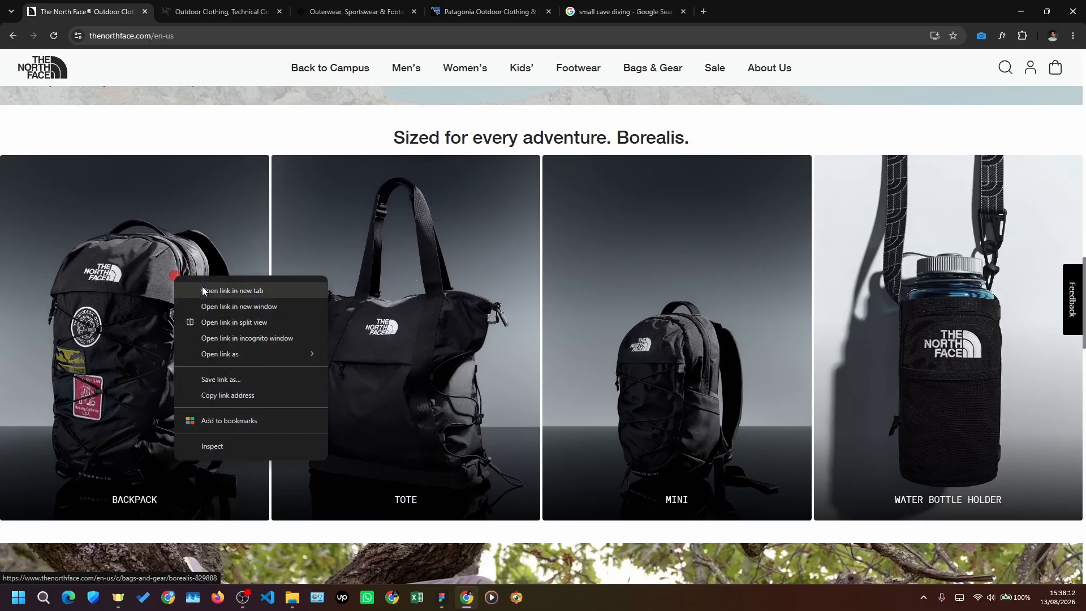
left_click(204, 291)
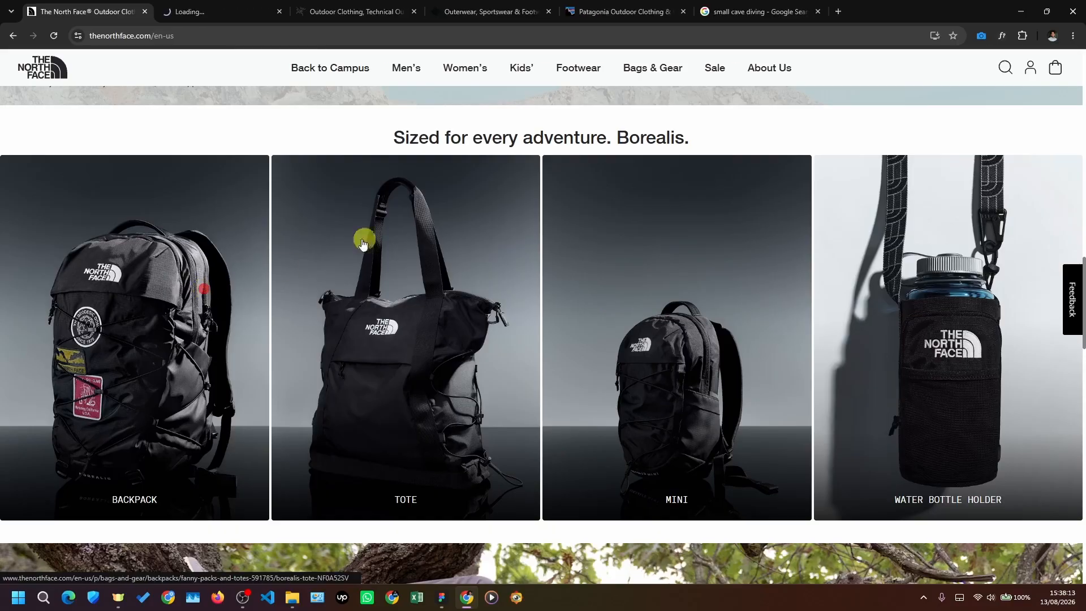
right_click(391, 246)
left_click(444, 263)
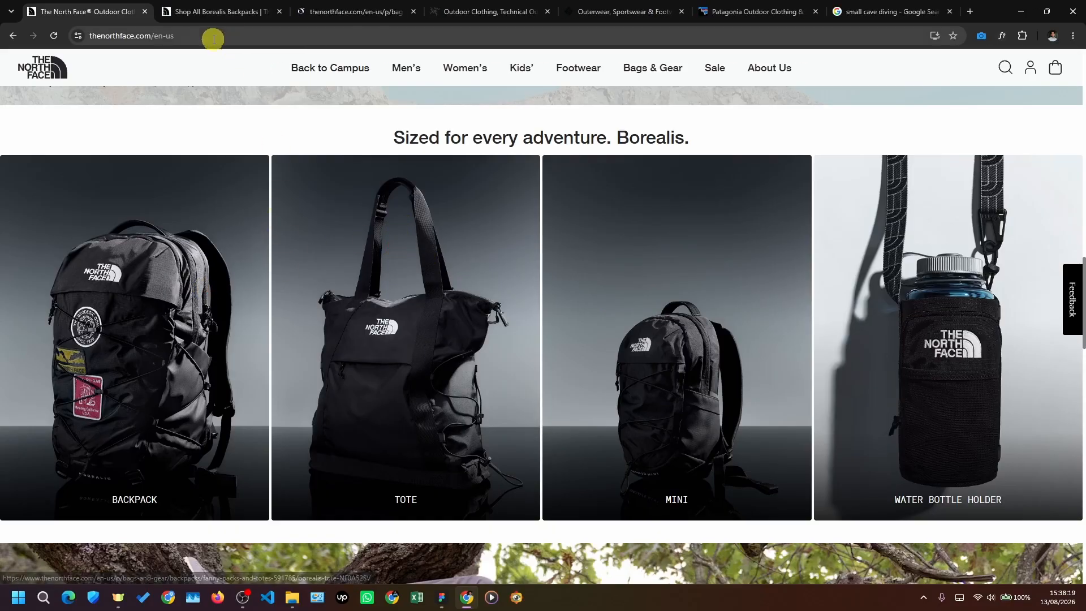
- View the Borealis Packs and Borealis Tote pages, close the Borealis Packs tab and return to the homepage
mouse_move(317, 67)
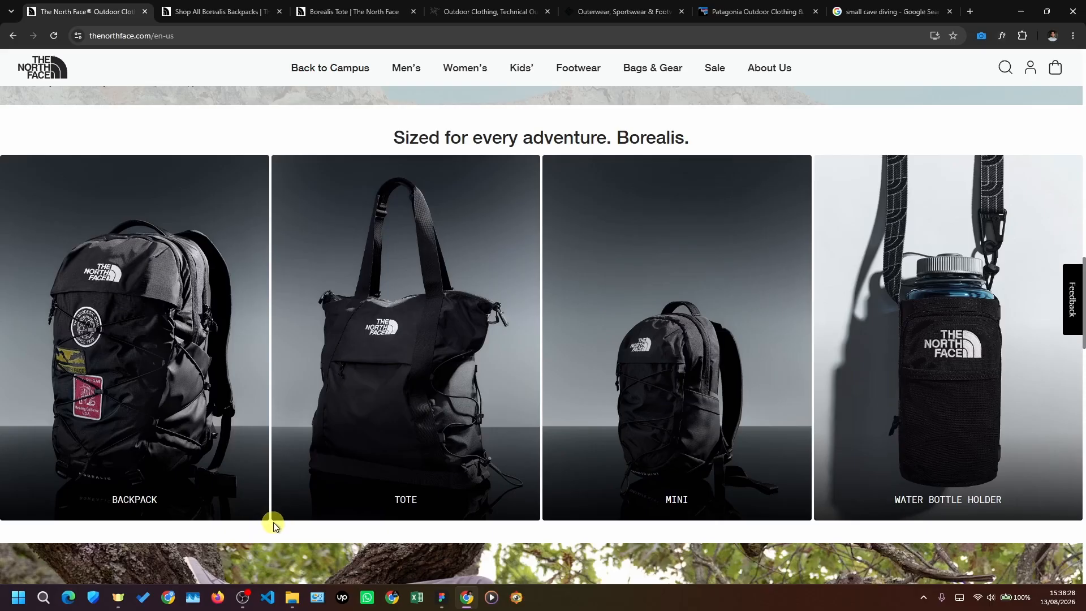
key("ctrl+Tab")
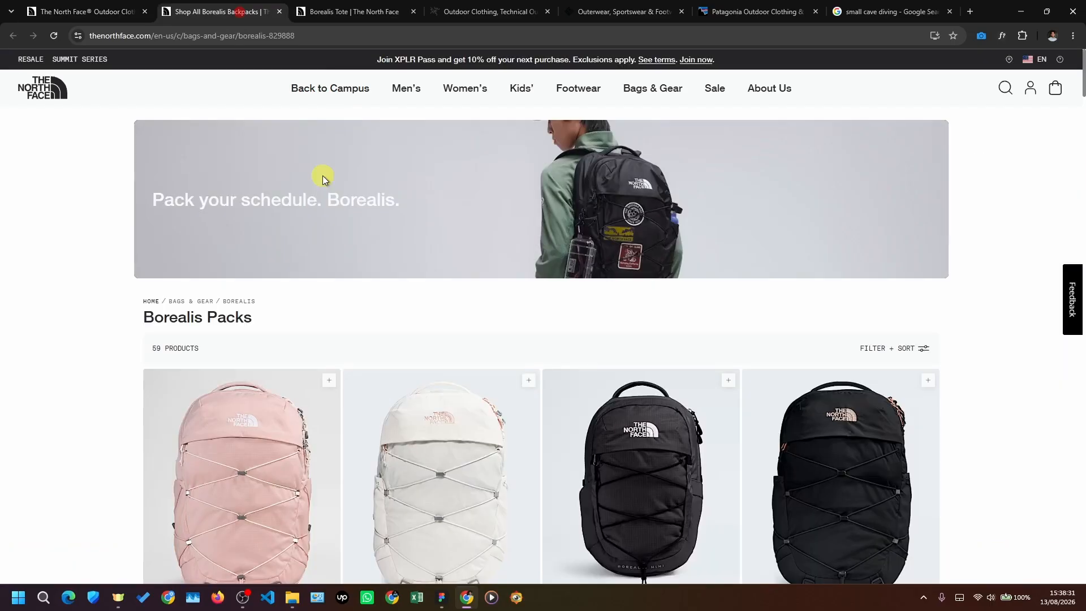
left_click(345, 16)
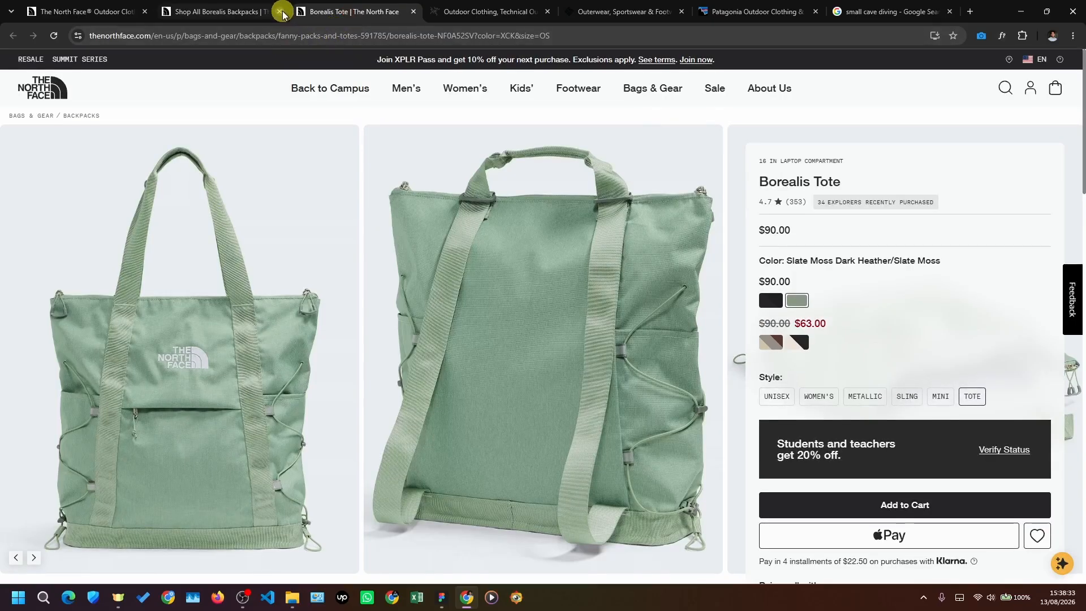
left_click(281, 11)
left_click(83, 12)
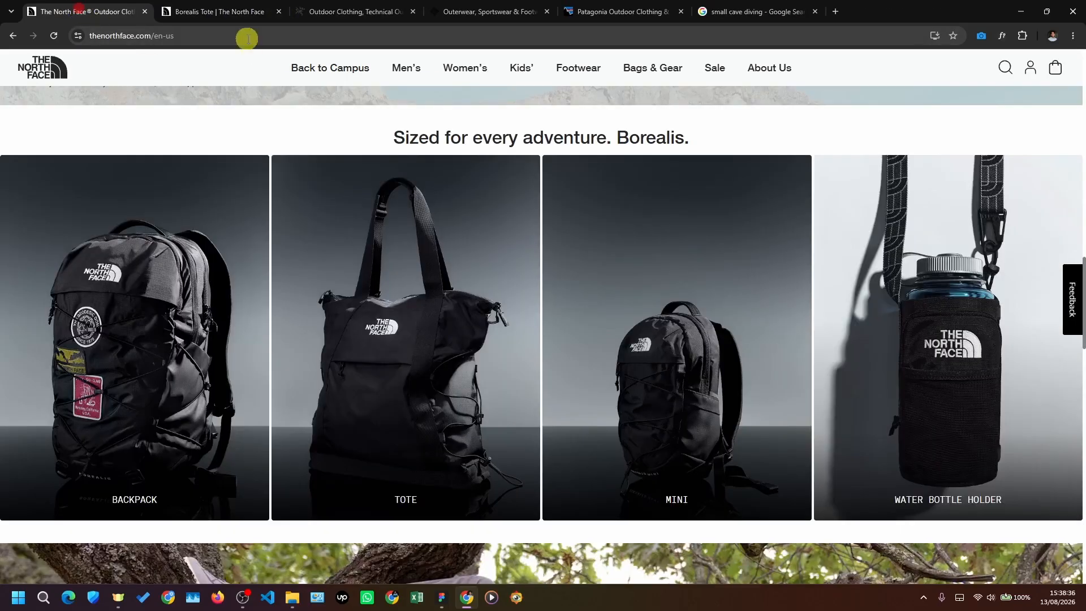
- Compare the Borealis Tote page with its homepage card, select the TNF Black color, and close the product tab
key("ctrl+Tab")
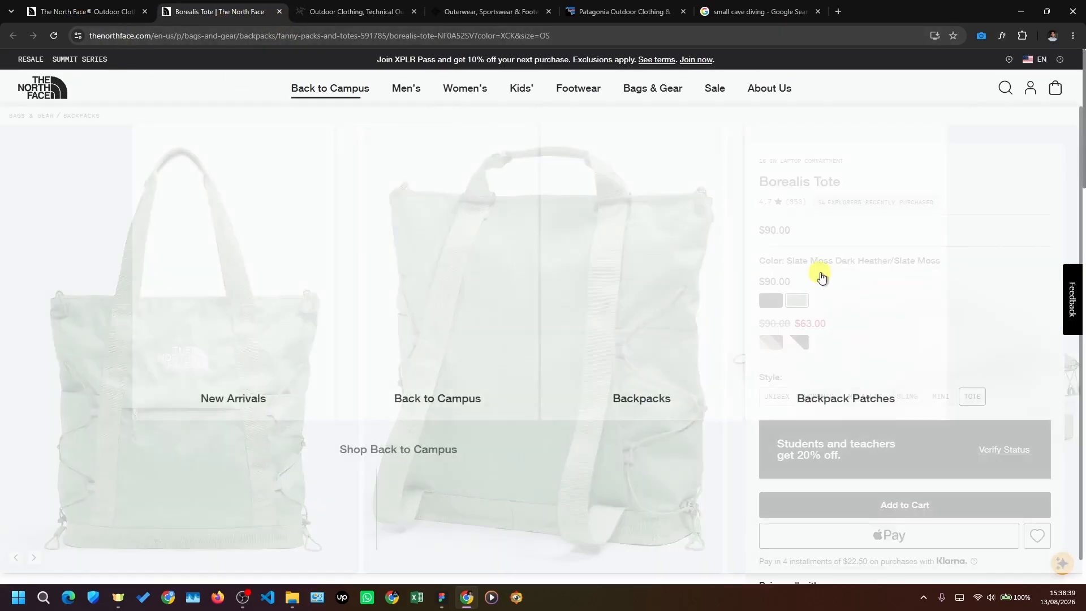
key("ctrl+shift+Tab")
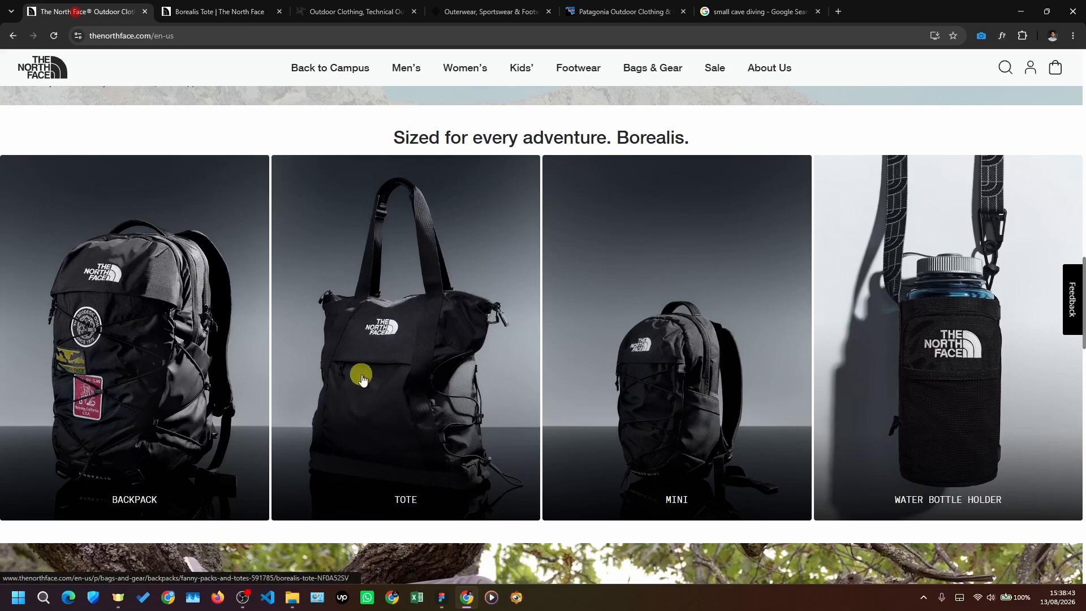
left_click(214, 12)
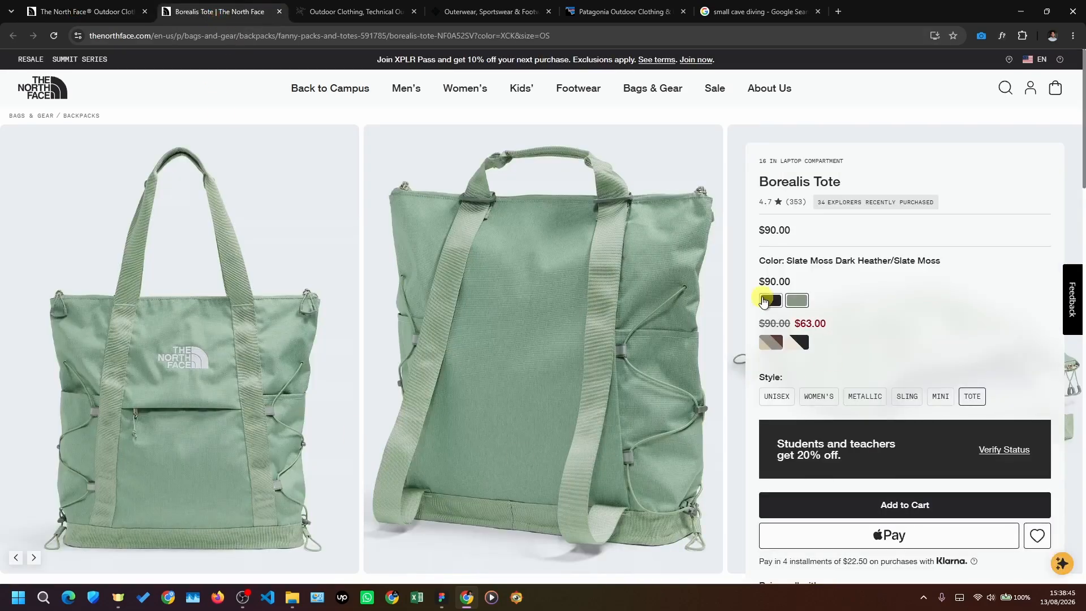
left_click(763, 300)
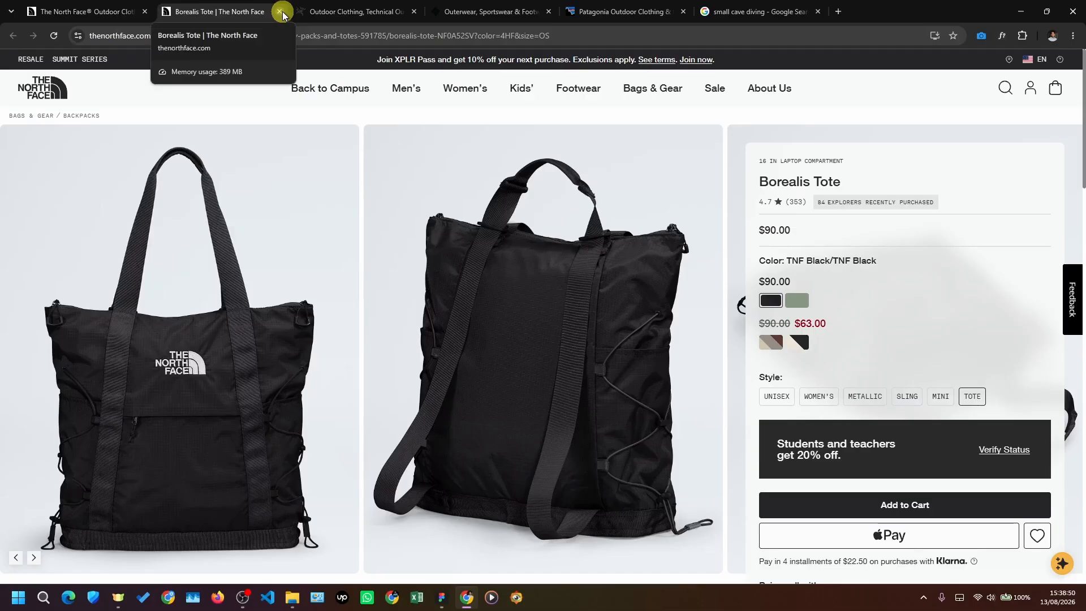
left_click(280, 11)
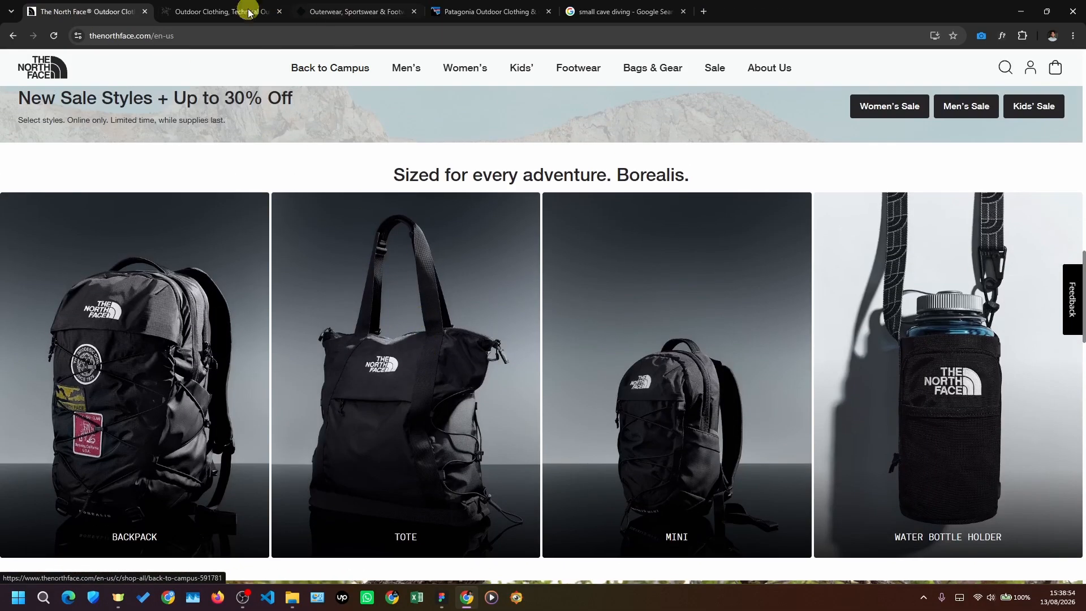
- Look through the Arc'teryx, Columbia and Patagonia homepages in their open tabs for comparison
left_click(215, 14)
scroll(334, 353, "down", 8)
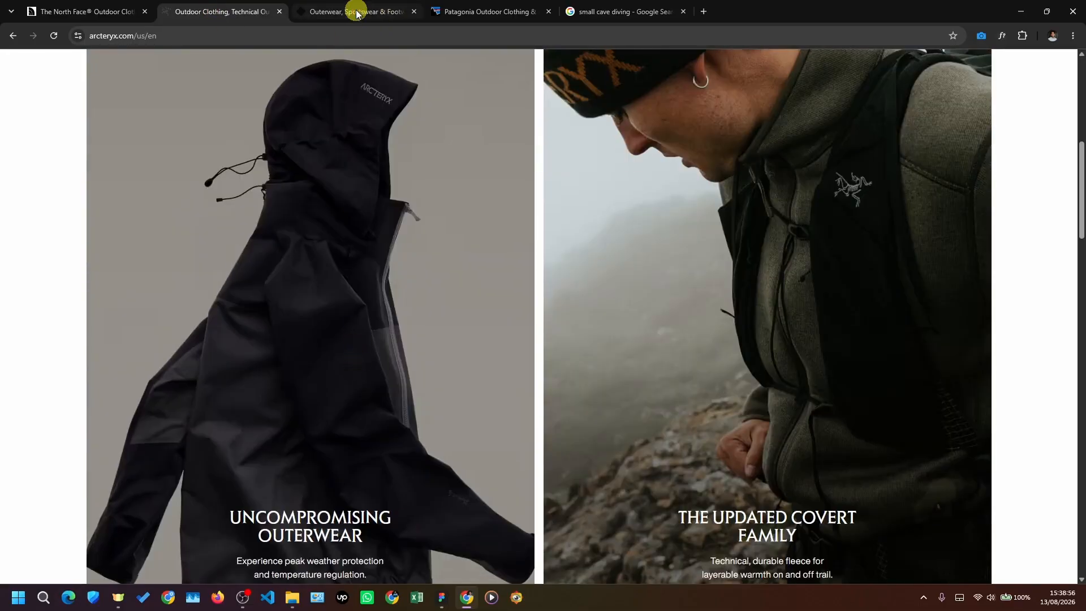
left_click(355, 11)
scroll(498, 333, "down", 15)
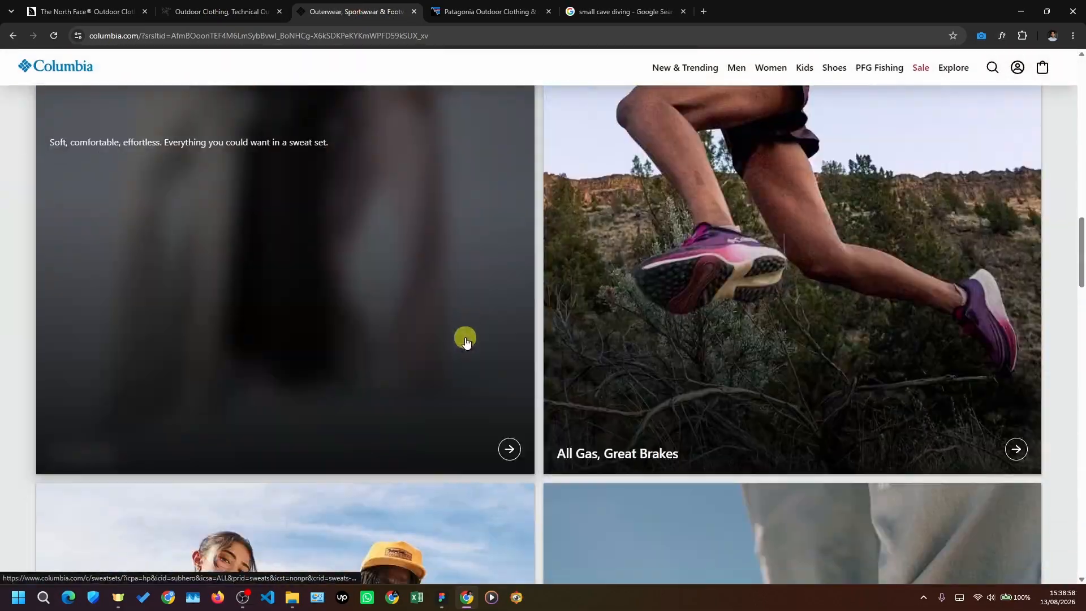
left_click(479, 13)
left_click(702, 116)
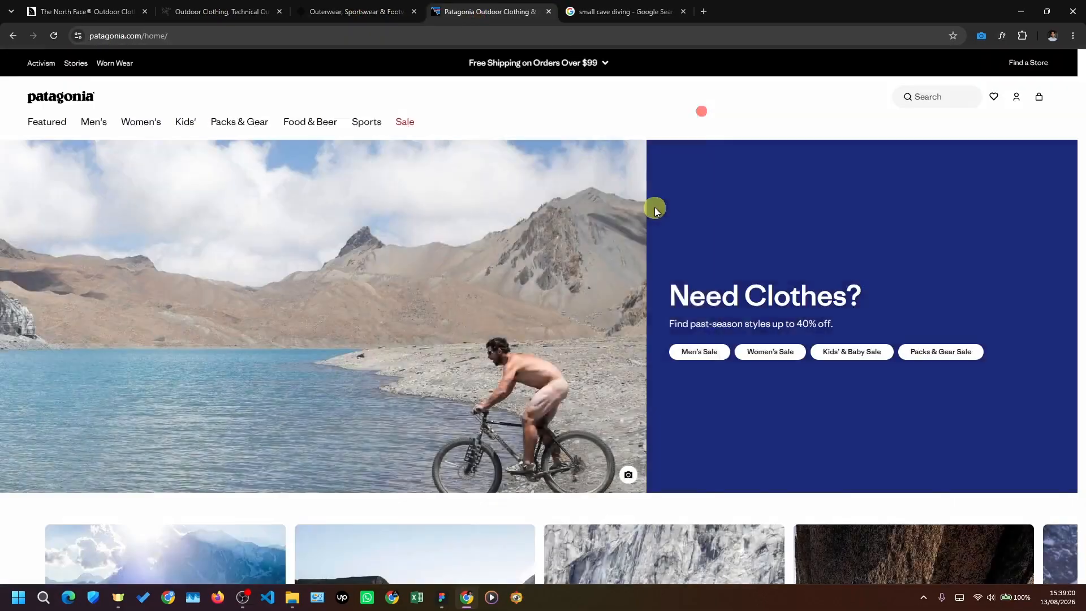
- Examine Patagonia's category cards for hover behaviour and compare them with the Borealis cards on The North Face homepage
scroll(334, 304, "down", 5)
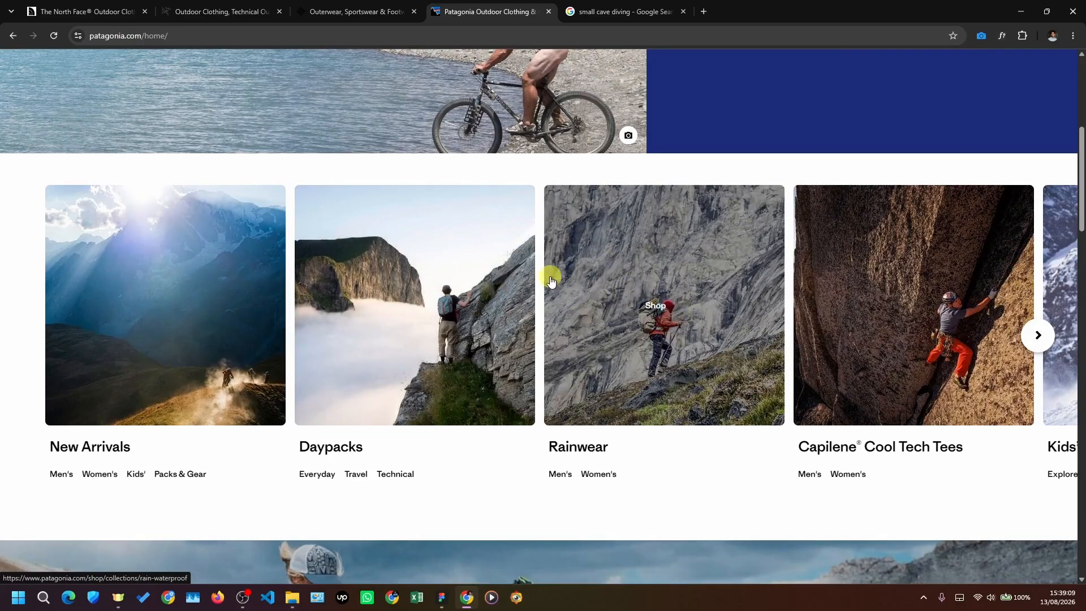
left_click(74, 11)
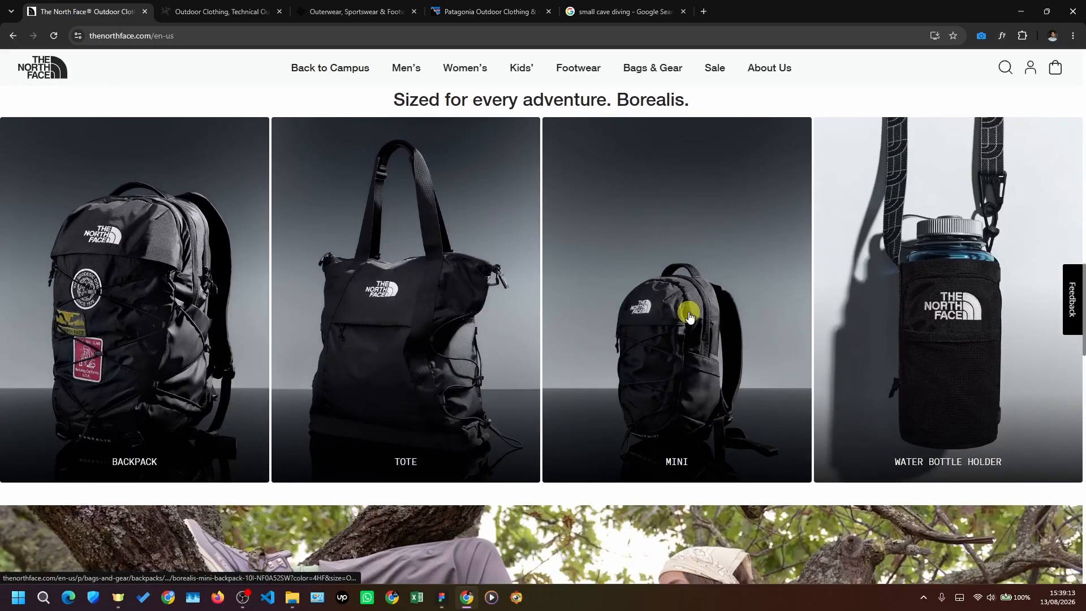
scroll(681, 317, "down", 1)
- Switch to Figma and set the "No Hover Effect on Clickable Product Cards" audit row to 100% opacity
key("alt+Tab")
scroll(453, 308, "down", 5)
scroll(676, 434, "up", 5)
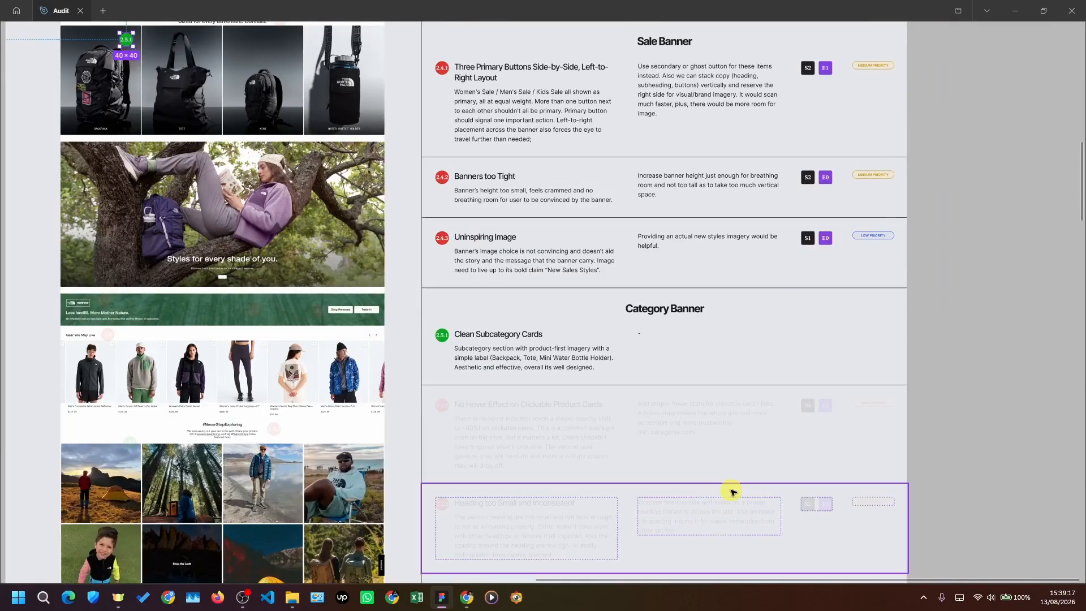
left_click(741, 477)
key("0")
left_click(992, 323)
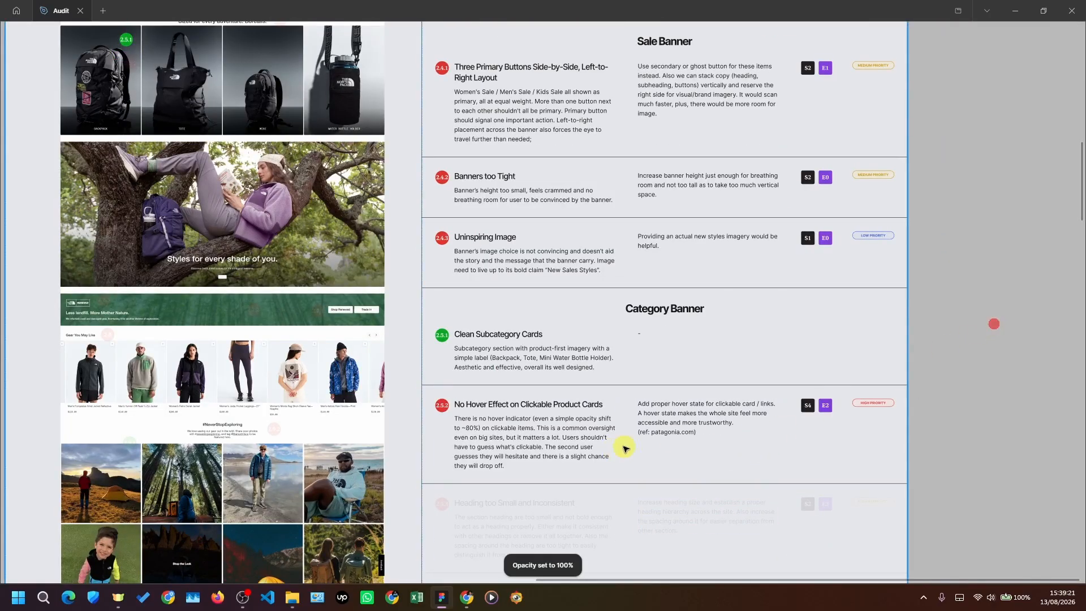
- Set the faded 2.5.2 marker on the homepage screenshot's Backpack card to 100% opacity
scroll(741, 503, "down", 2)
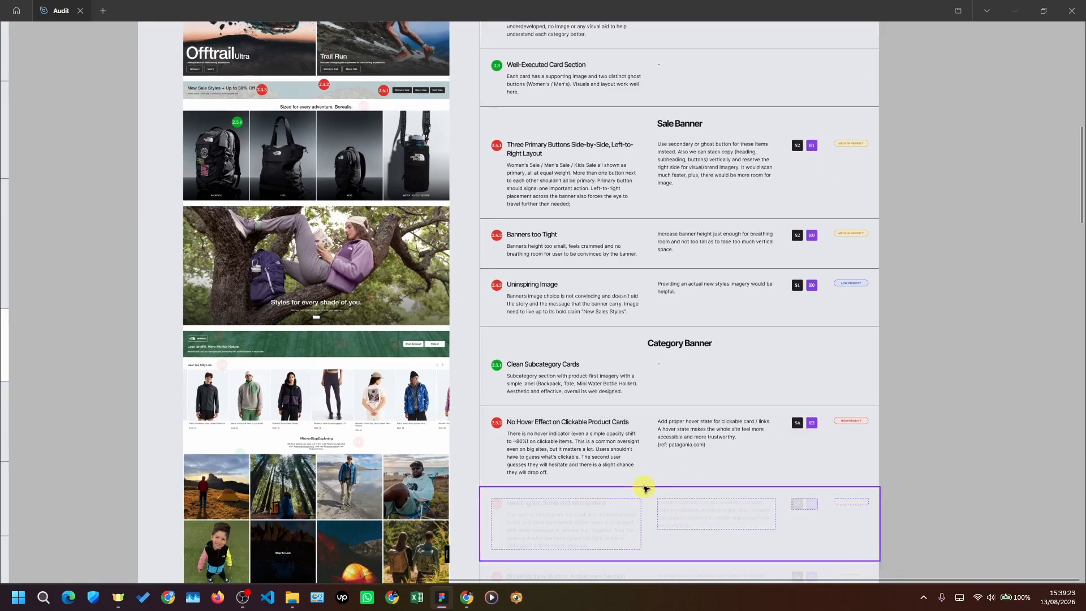
scroll(566, 483, "up", 4)
scroll(559, 478, "down", 2)
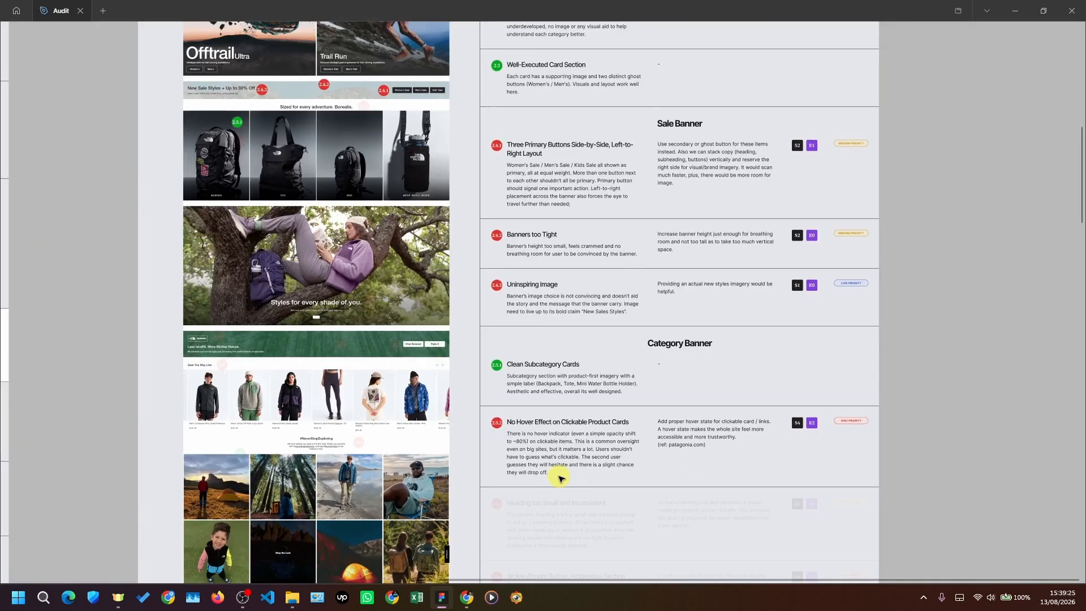
scroll(255, 139, "up", 3)
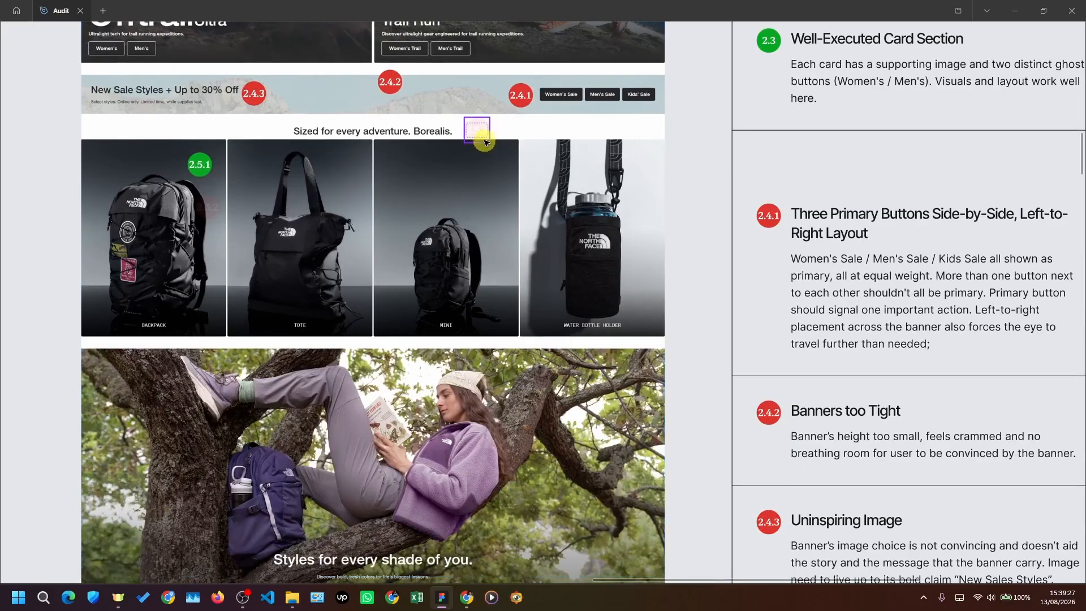
left_click(213, 199)
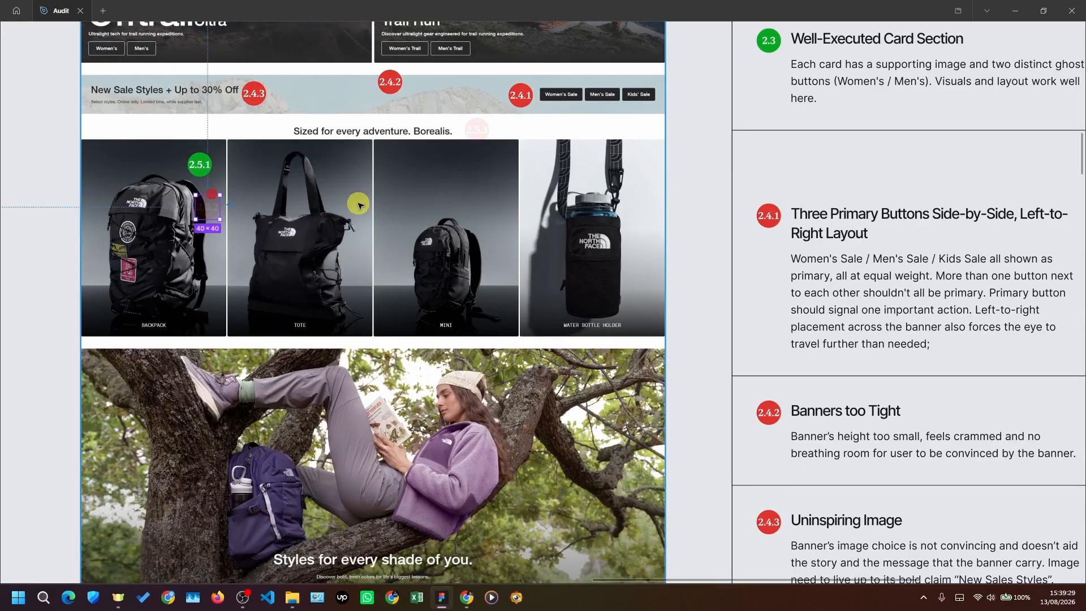
key("0")
- Switch to the live homepage in Chrome and examine the size and spacing of the "Sized for every adventure. Borealis." heading
scroll(366, 216, "down", 3)
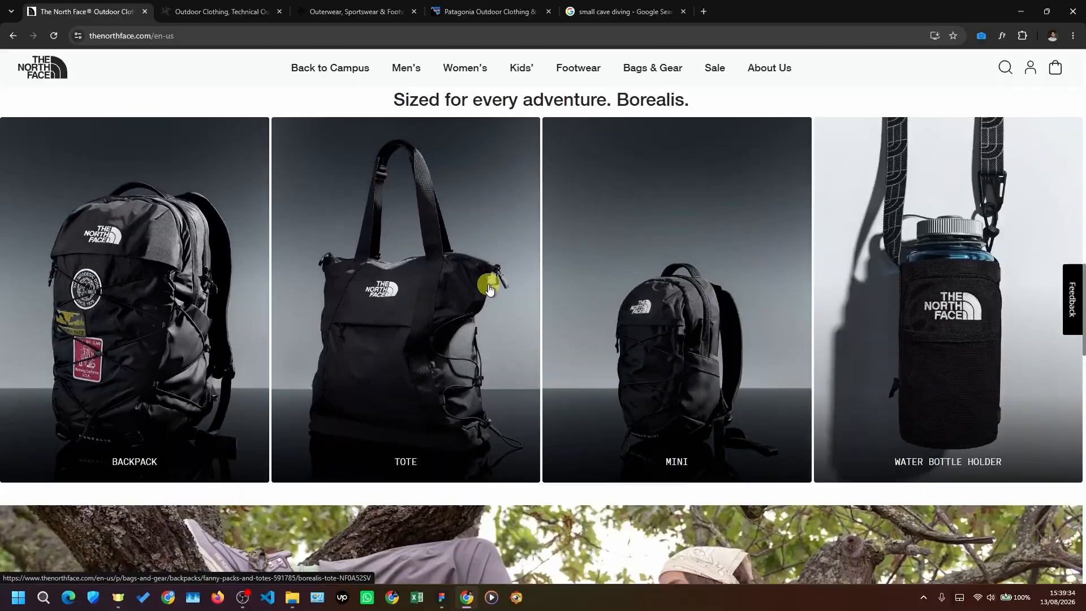
scroll(395, 204, "up", 1)
scroll(390, 209, "down", 1)
scroll(390, 209, "up", 3)
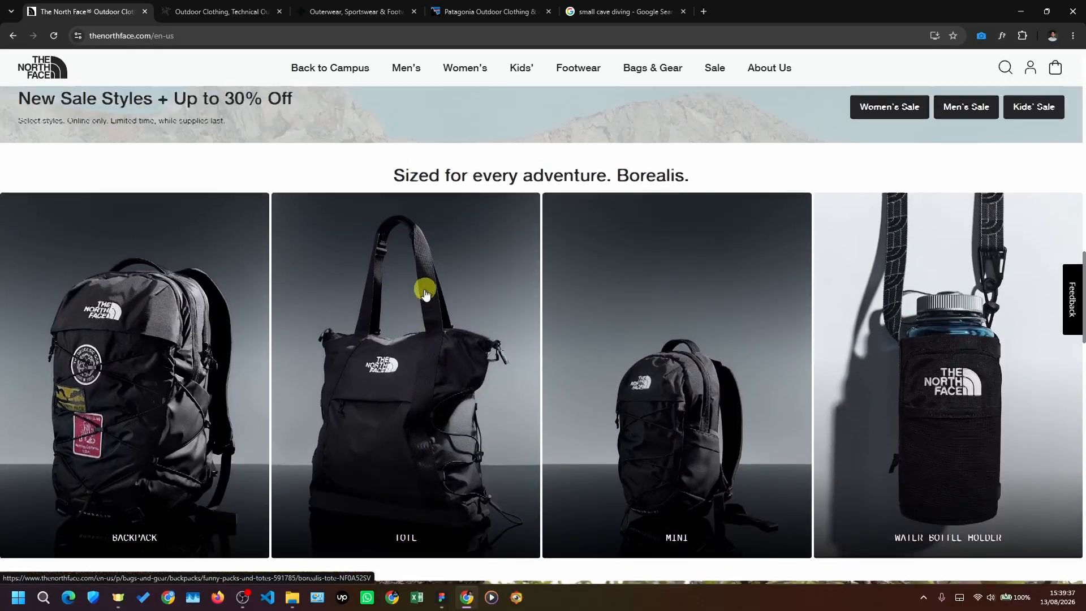
left_click_drag(394, 212, 701, 213)
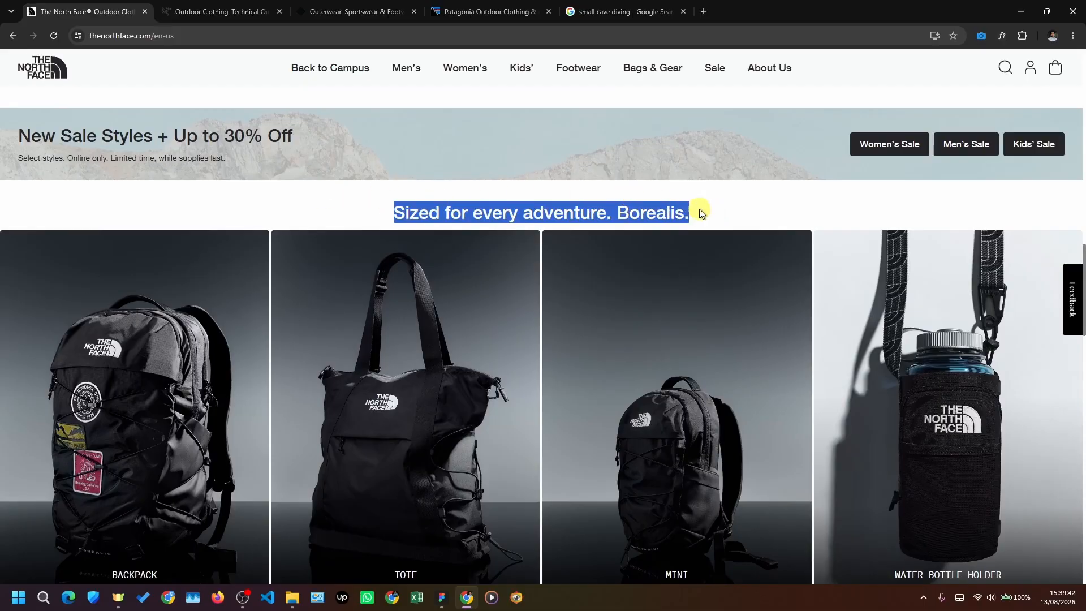
left_click(603, 209)
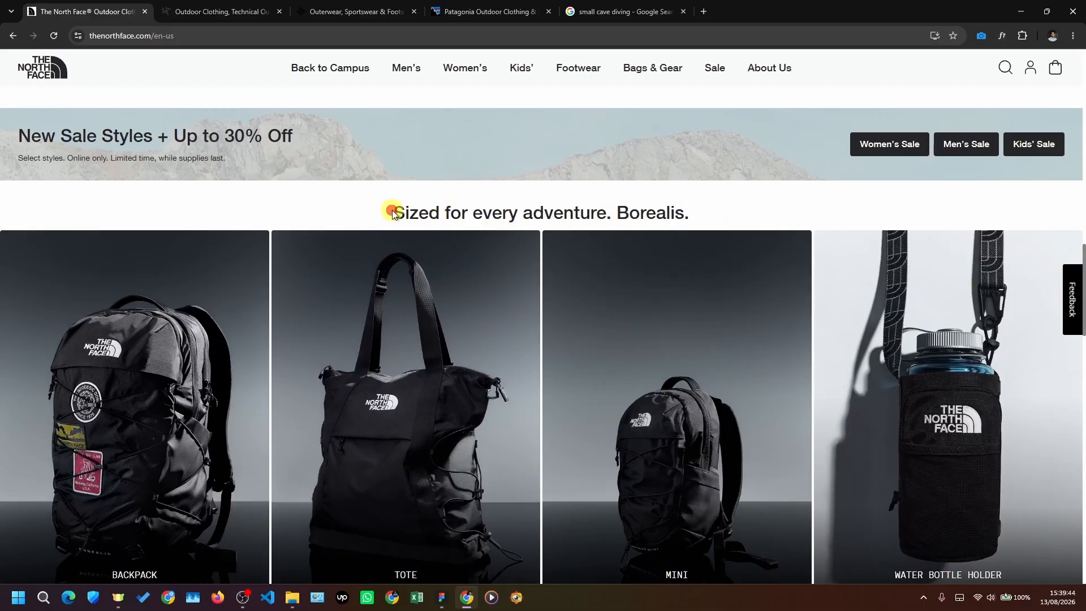
scroll(509, 473, "up", 4)
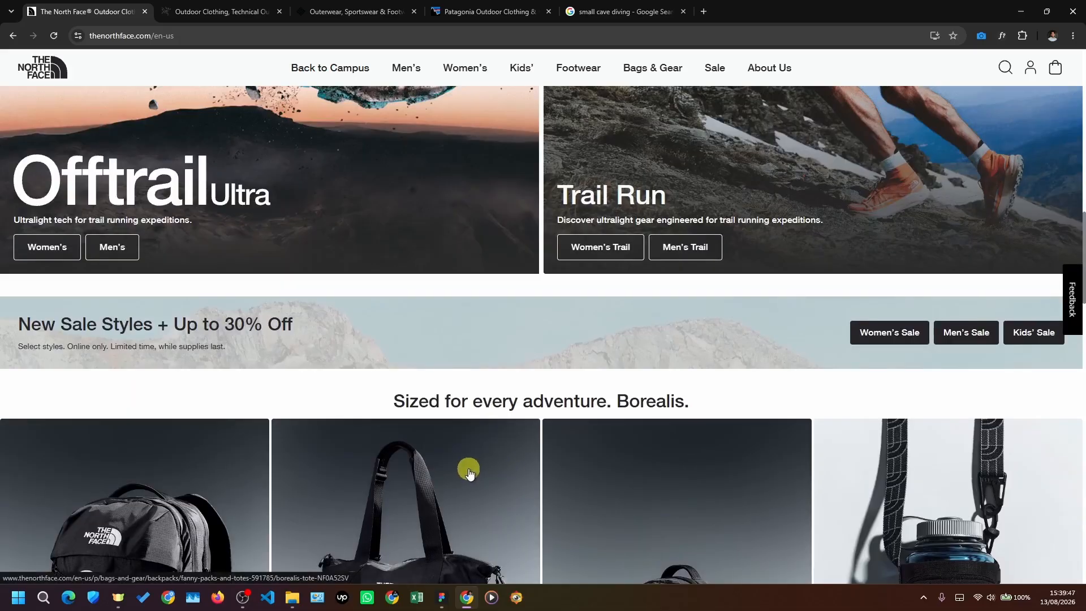
scroll(486, 486, "down", 3)
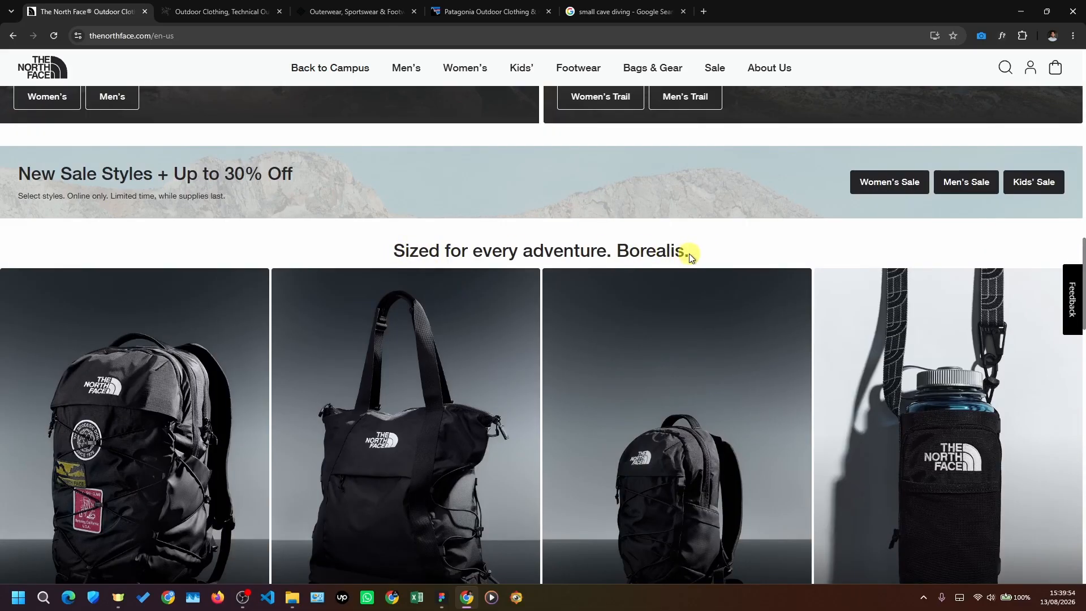
- Compare the Borealis section heading with the "Gear You May Like" and "#NeverStopExploring" headings further down the homepage
scroll(689, 253, "down", 15)
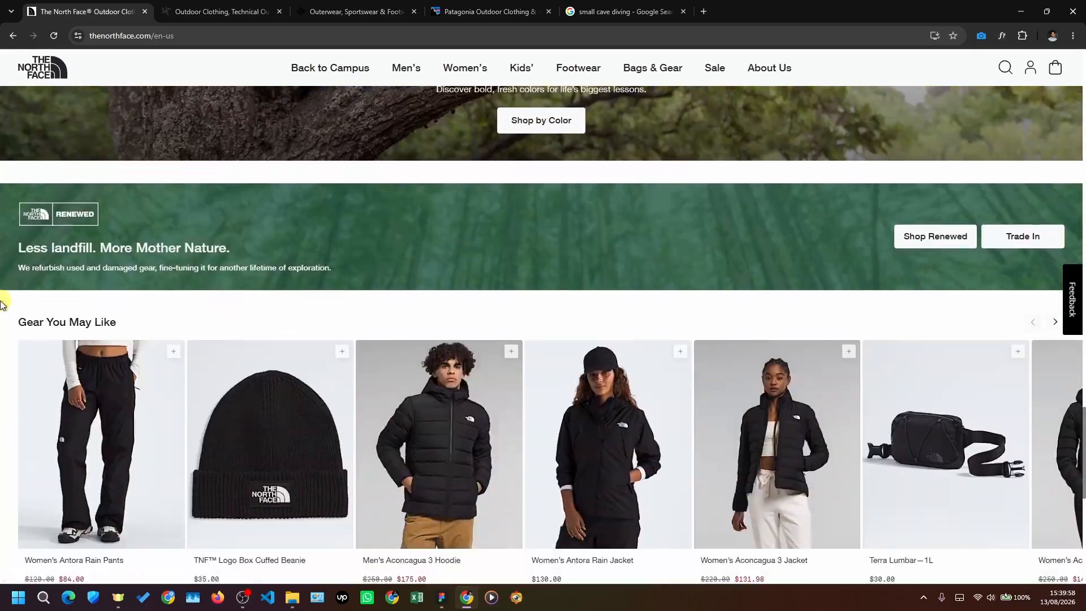
scroll(5, 305, "down", 2)
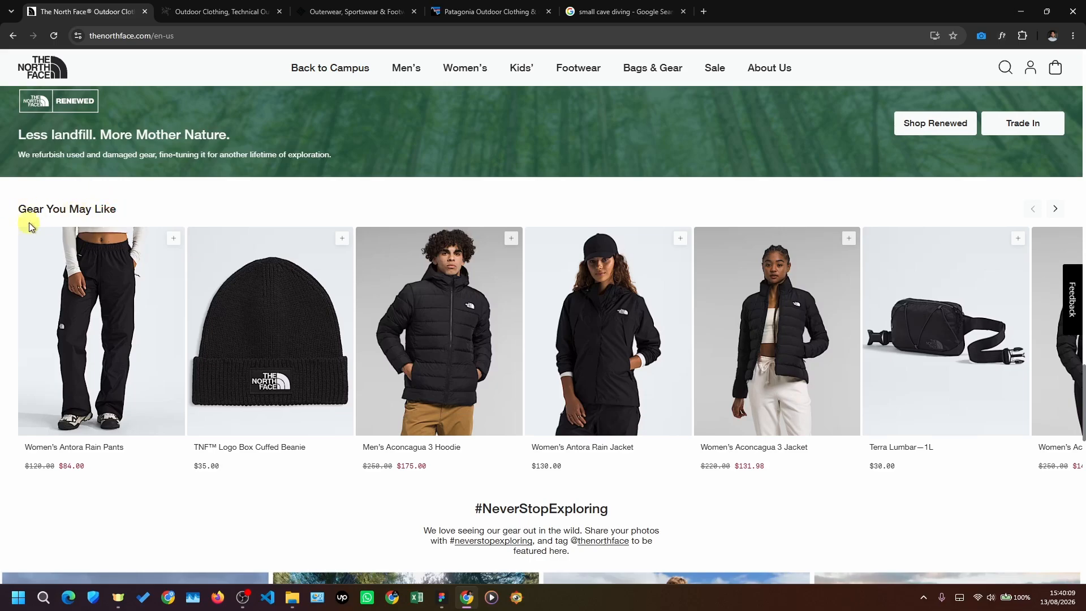
scroll(191, 410, "up", 20)
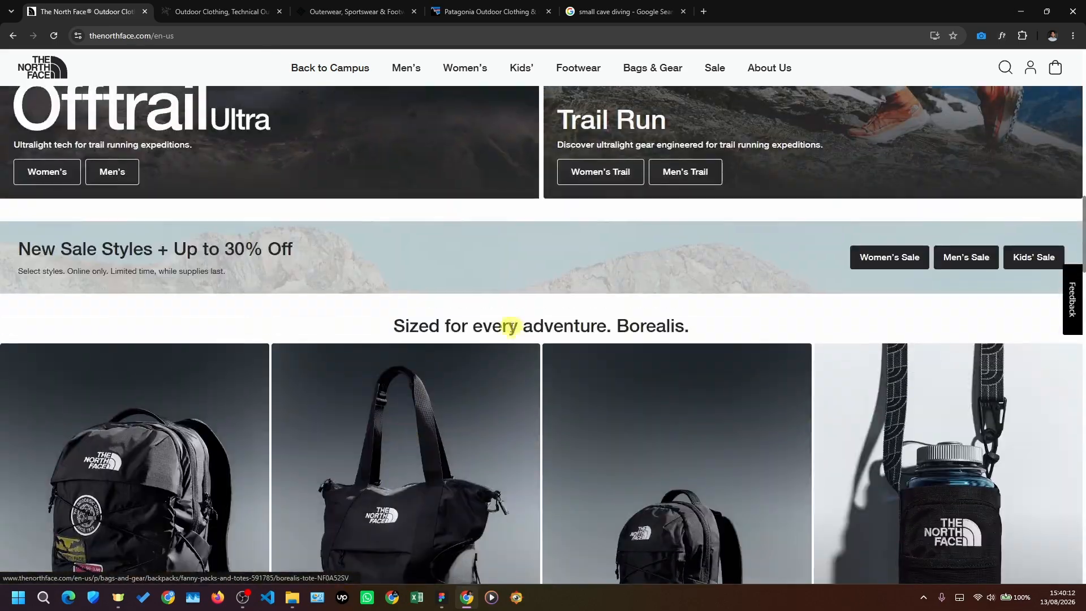
left_click_drag(394, 326, 635, 320)
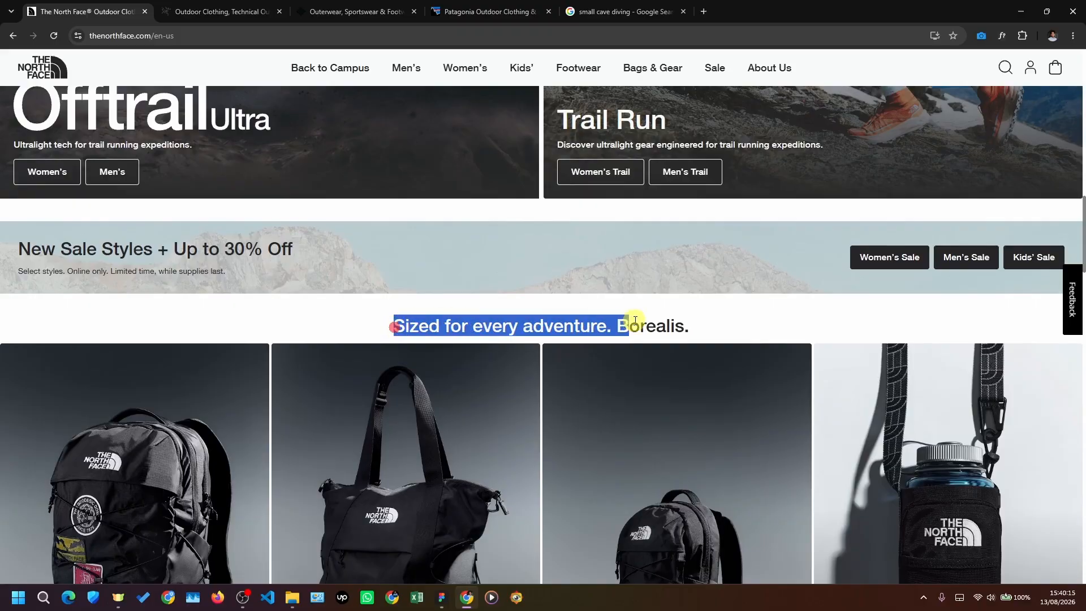
left_click(681, 326)
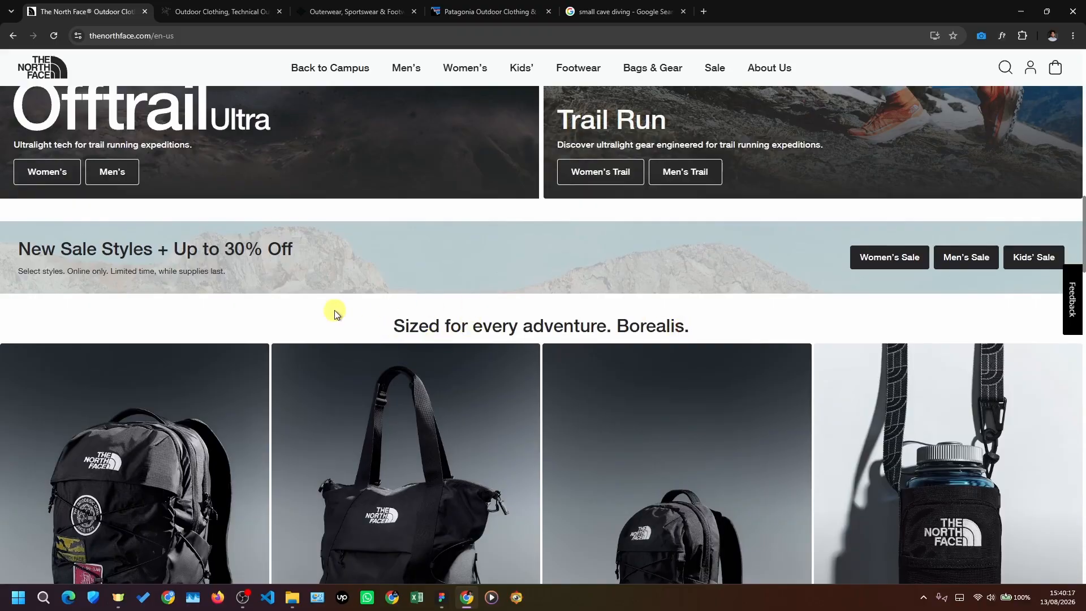
scroll(337, 311, "down", 1)
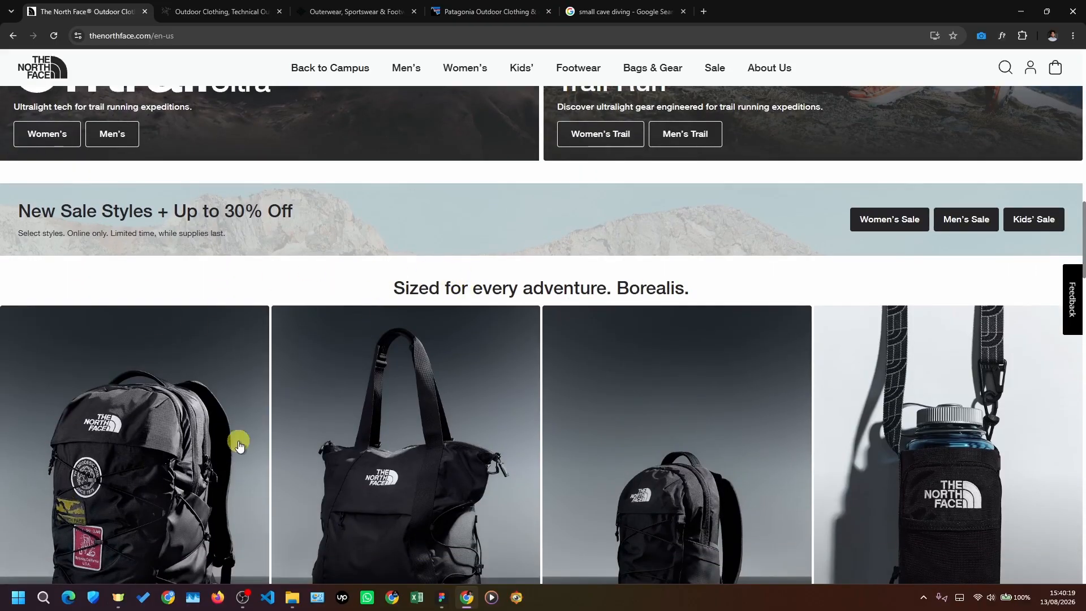
scroll(170, 447, "down", 10)
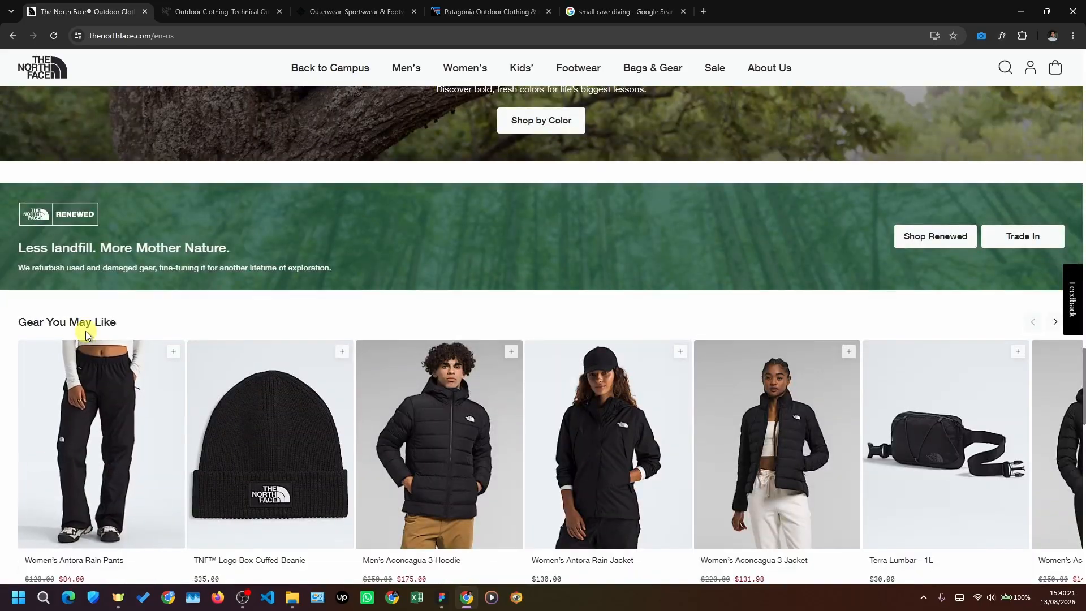
scroll(225, 445, "up", 12)
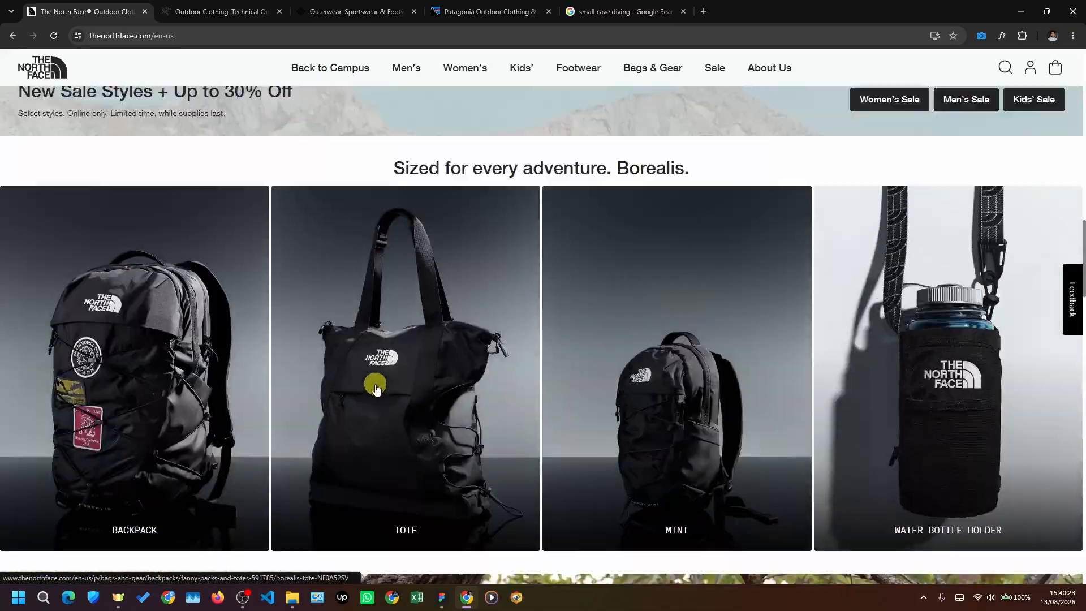
scroll(390, 364, "down", 3)
scroll(462, 325, "down", 1)
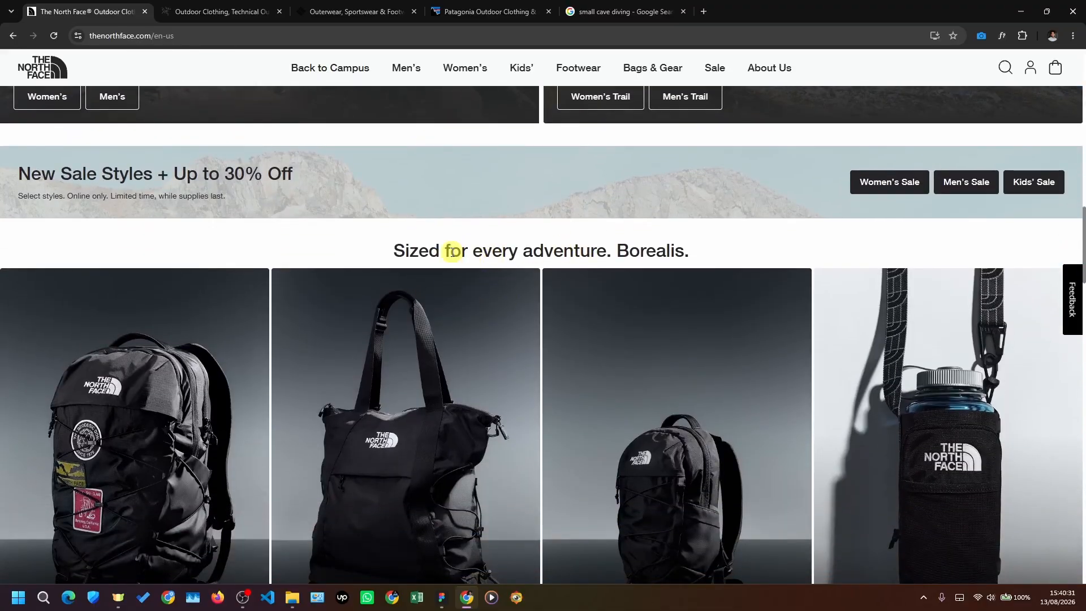
- Switch to Figma, set the "Heading too Small and Inconsistent" audit row to 100% opacity and review its recommendation and scores
left_click(441, 597)
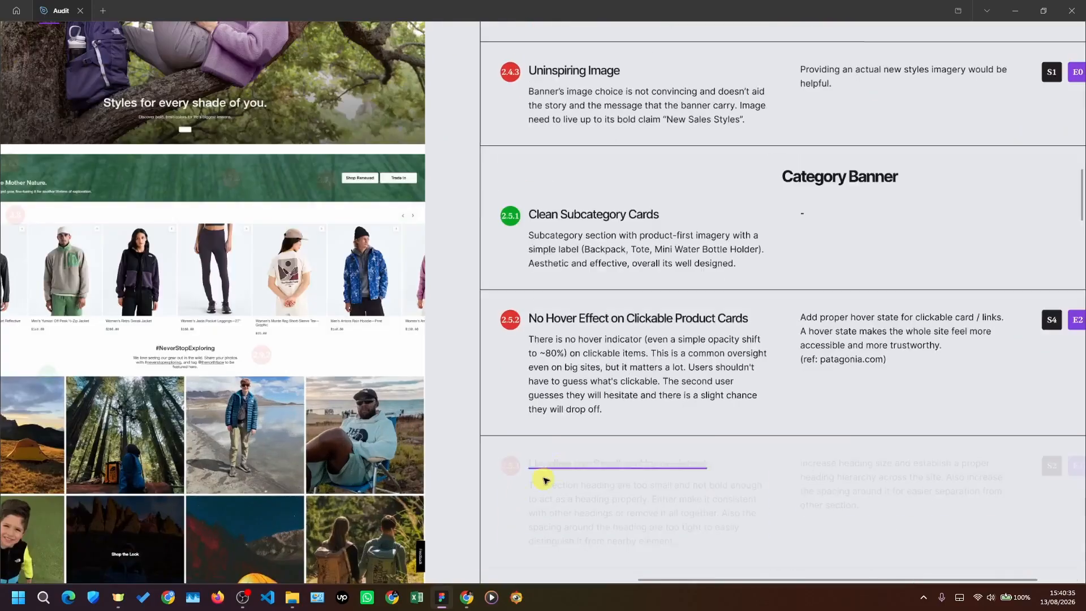
scroll(546, 478, "up", 1)
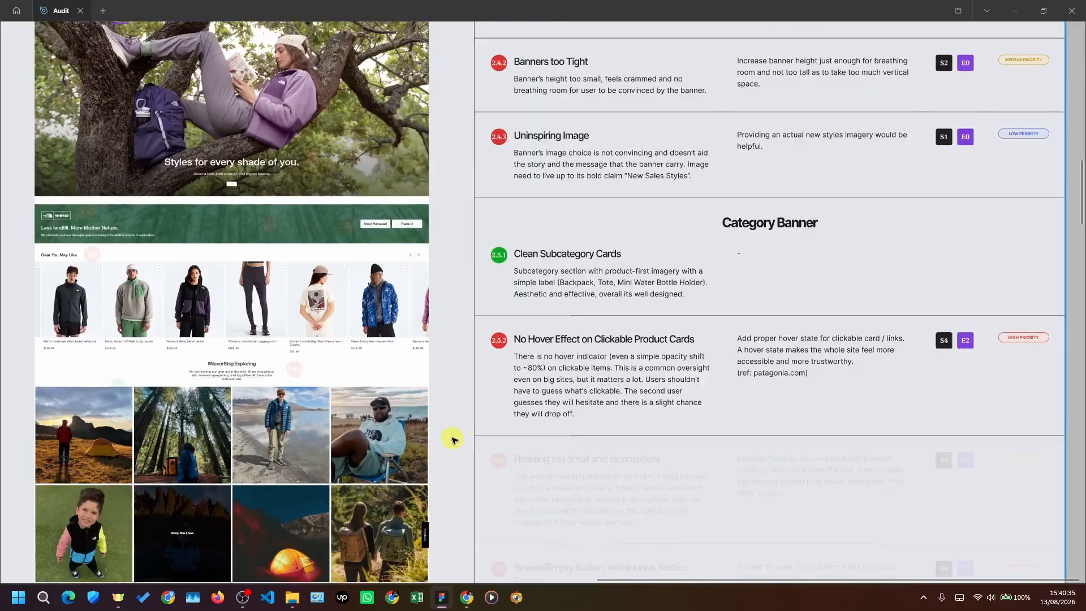
scroll(455, 438, "down", 1)
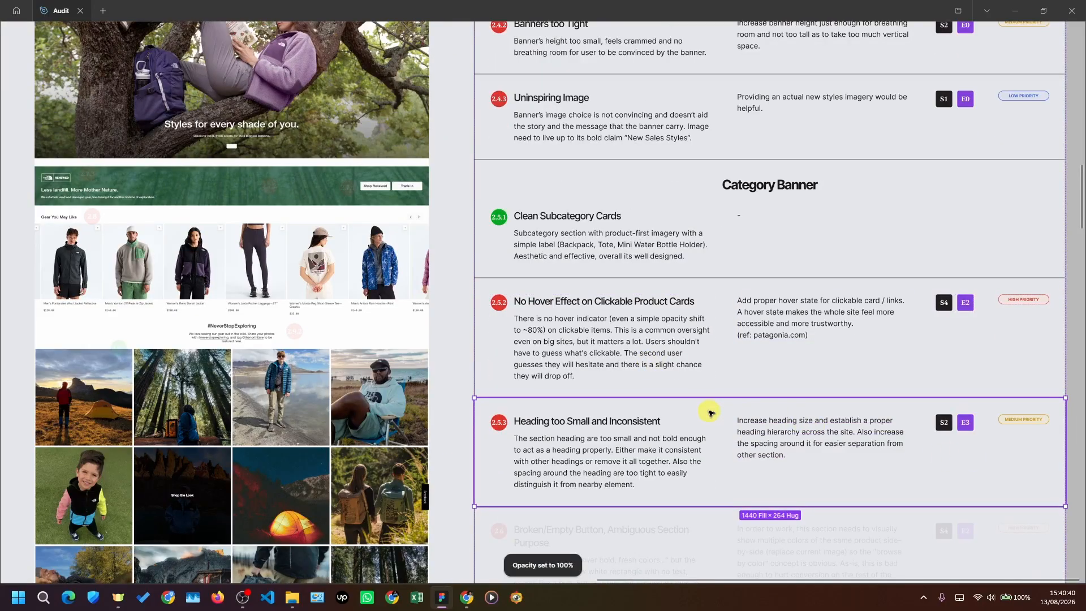
scroll(936, 417, "right", 2)
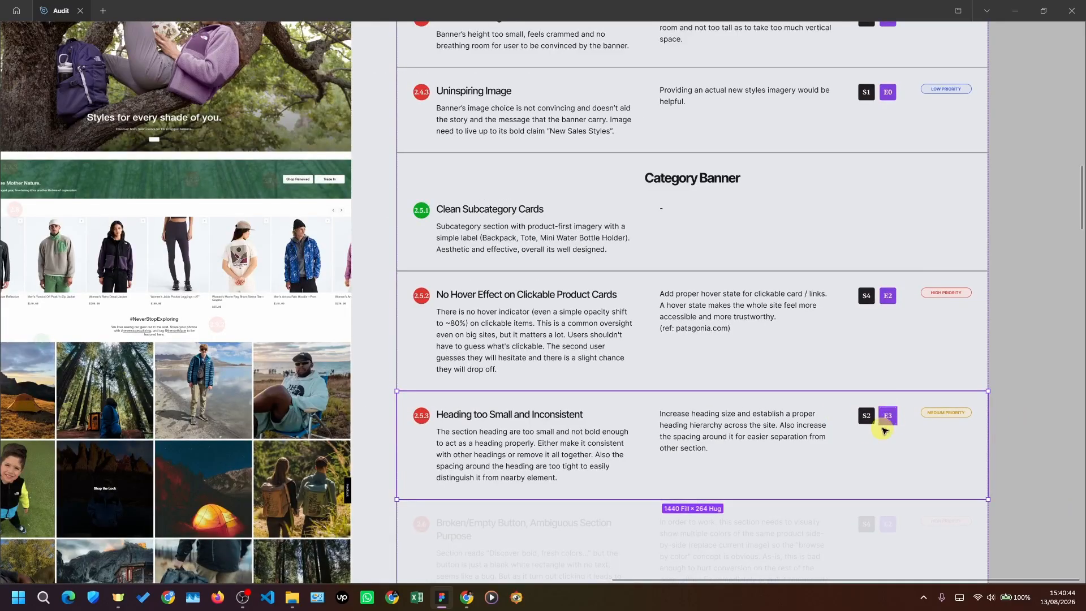
left_click(557, 443)
scroll(557, 443, "up", 2)
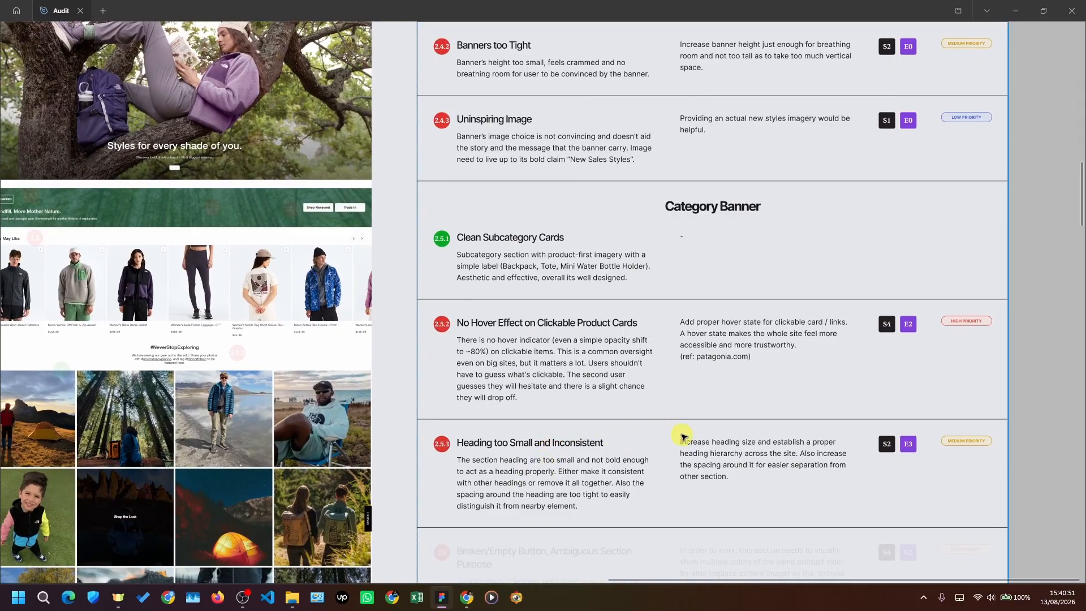
left_click_drag(419, 383, 481, 410)
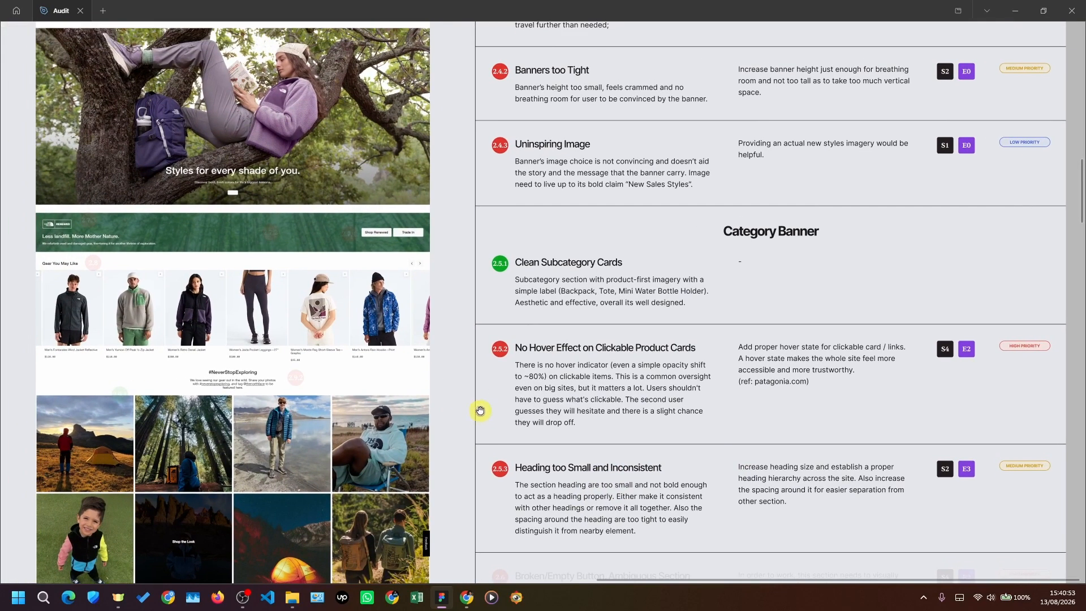
left_click_drag(622, 432, 589, 408)
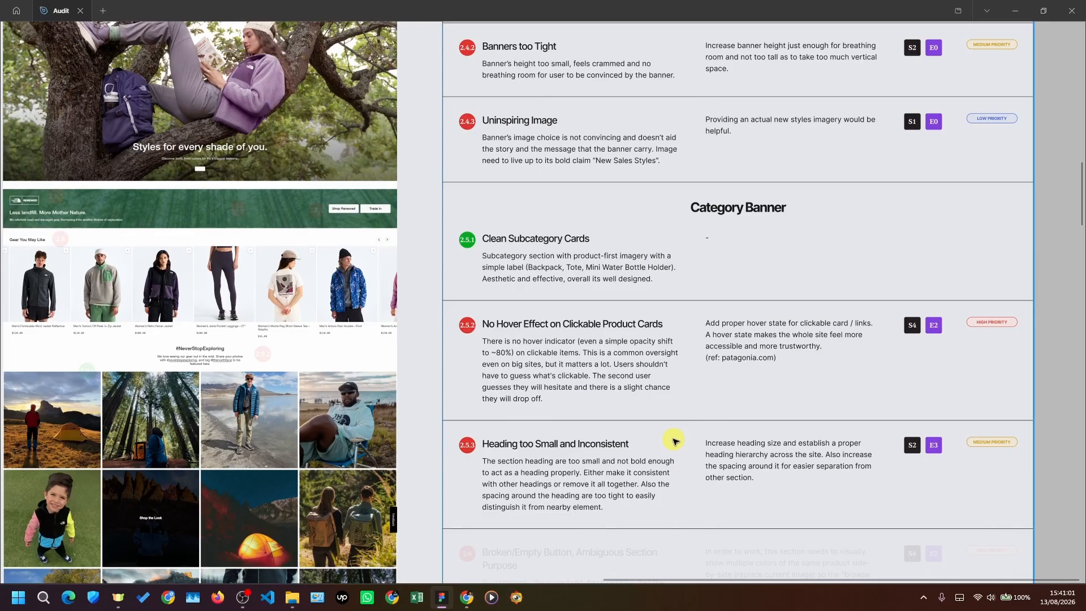
left_click_drag(435, 378, 557, 447)
- Compare the "Styles for every shade of you." banner and its button on the live homepage in Chrome with the Figma screenshot
scroll(249, 169, "up", 4)
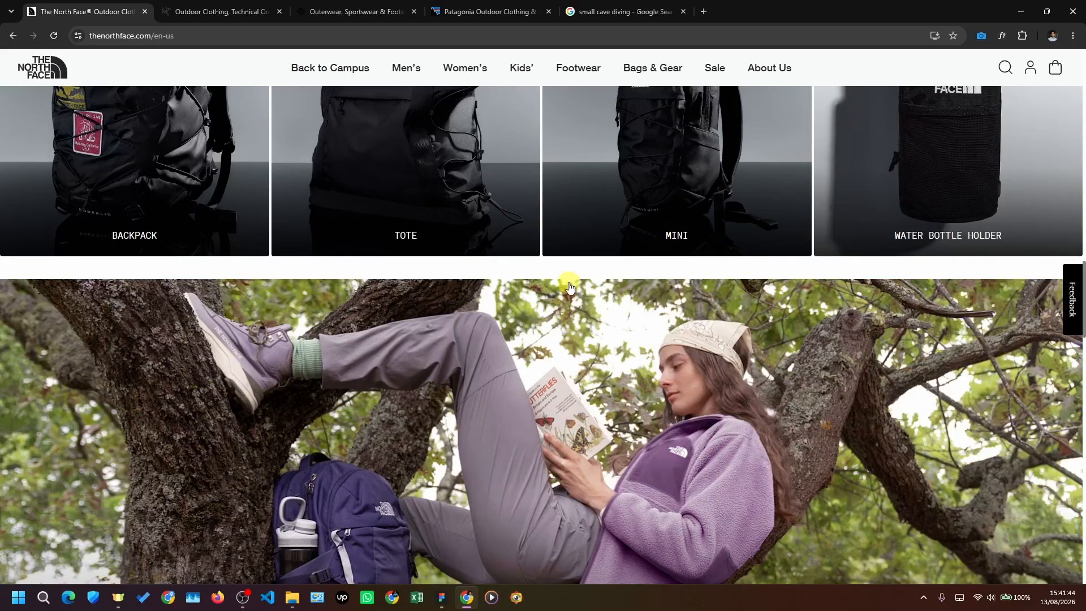
scroll(569, 286, "down", 3)
scroll(569, 289, "down", 2)
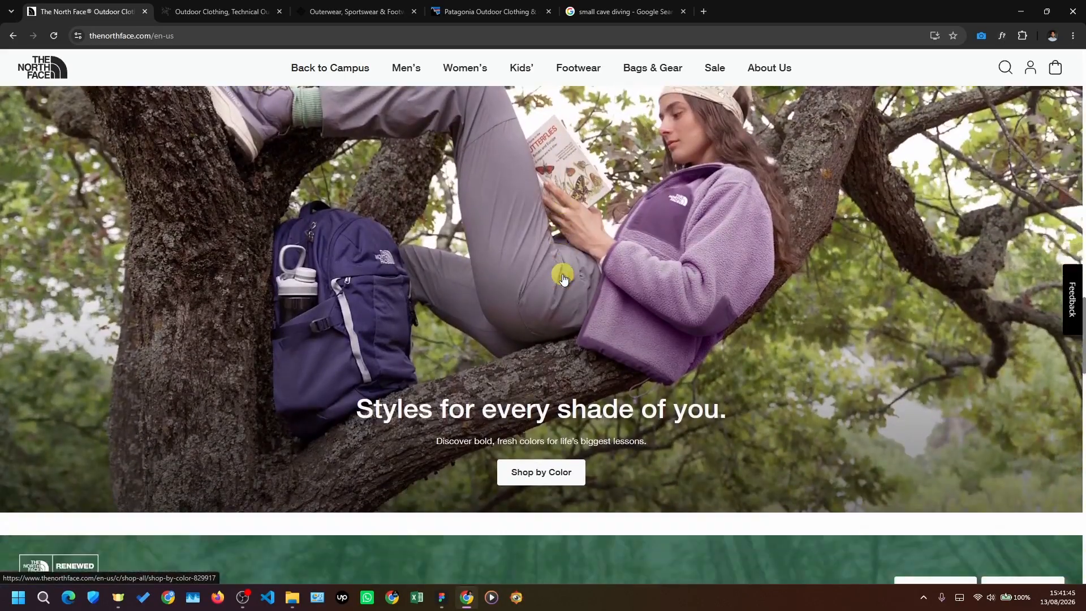
scroll(617, 292, "up", 1)
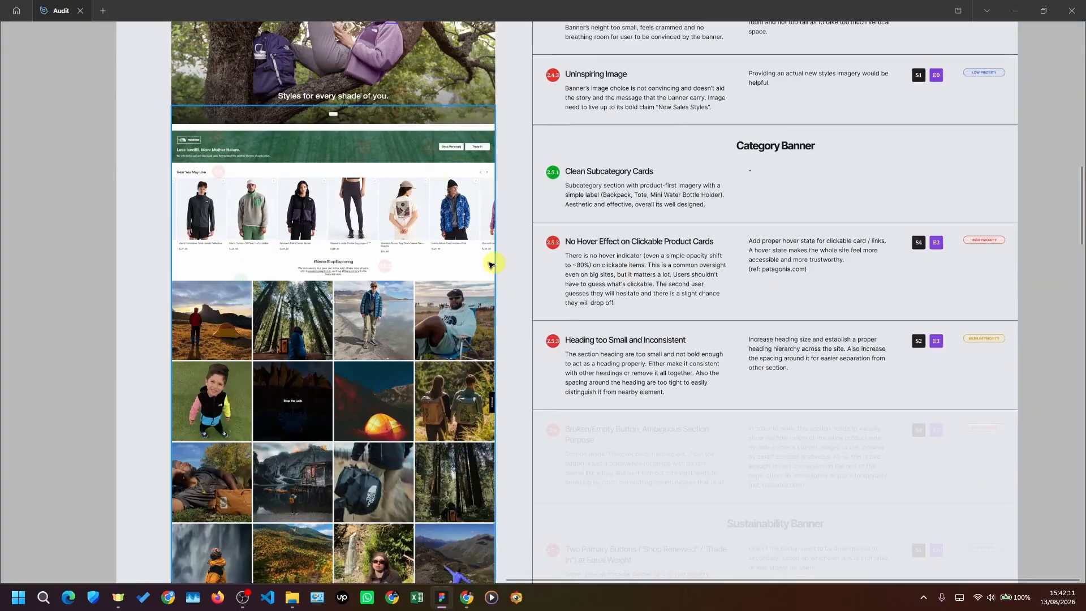
scroll(389, 169, "up", 5, "ctrl")
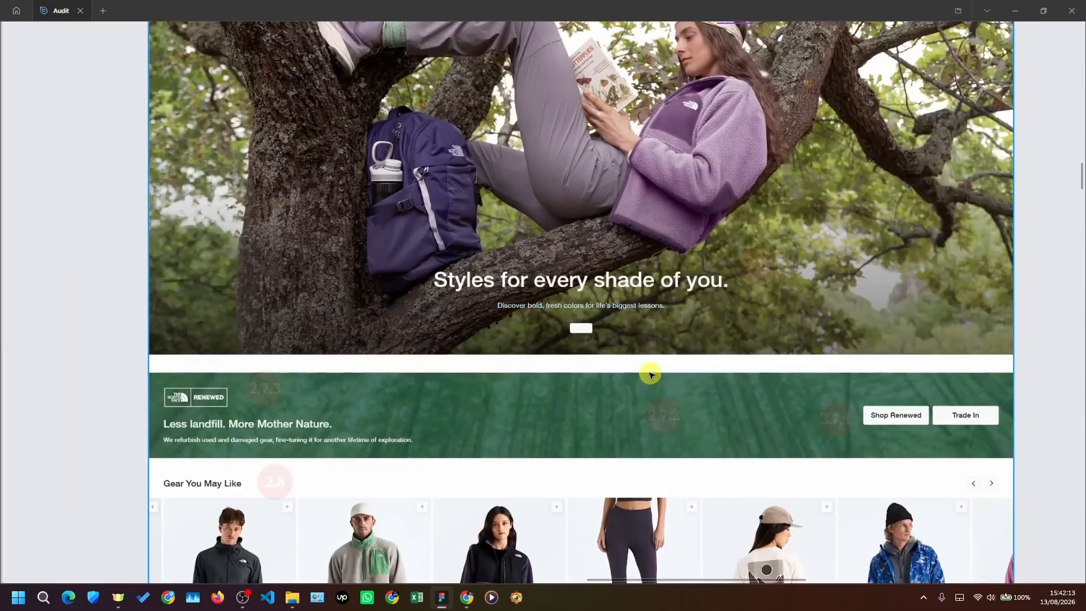
scroll(649, 371, "up", 2)
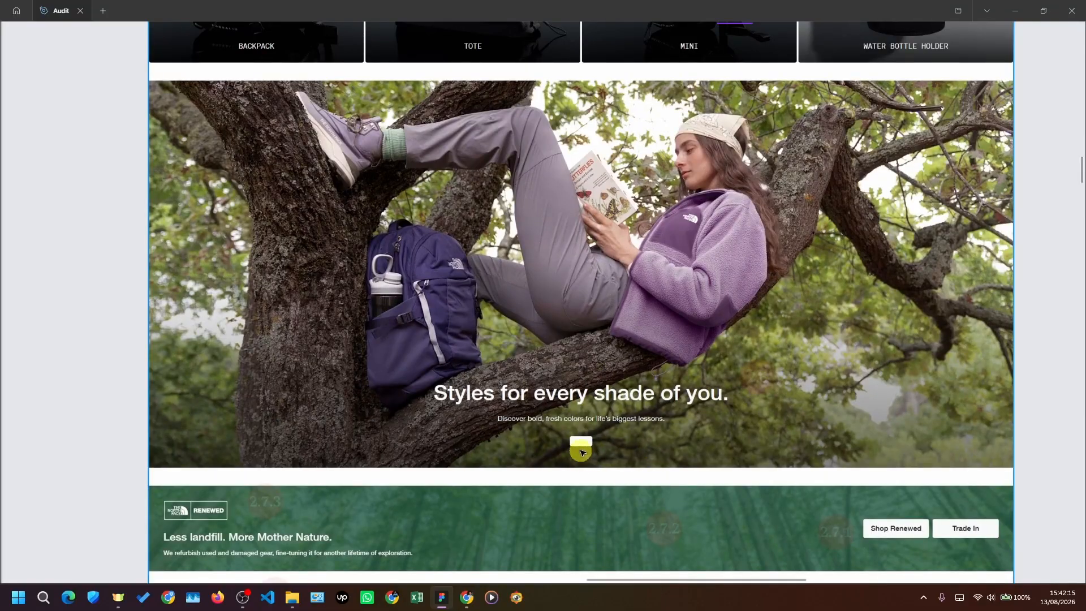
- Compare the Figma banner with the live homepage in Chrome, open "Shop by Color" in a separate tab to examine its products, and return
scroll(581, 453, "up", 3, "ctrl")
scroll(581, 444, "down", 4, "ctrl")
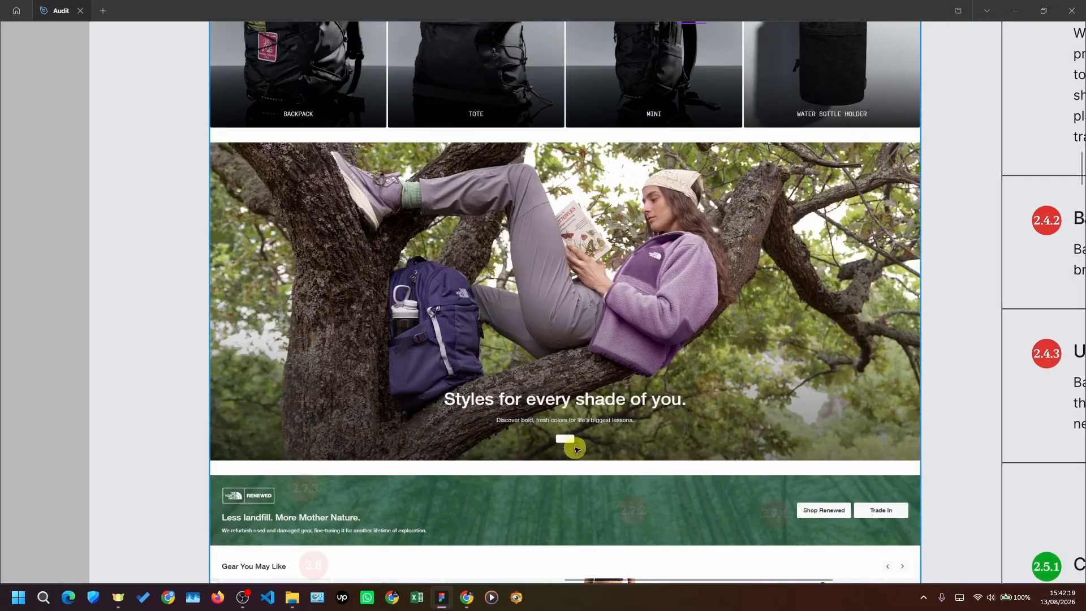
key("alt+Tab")
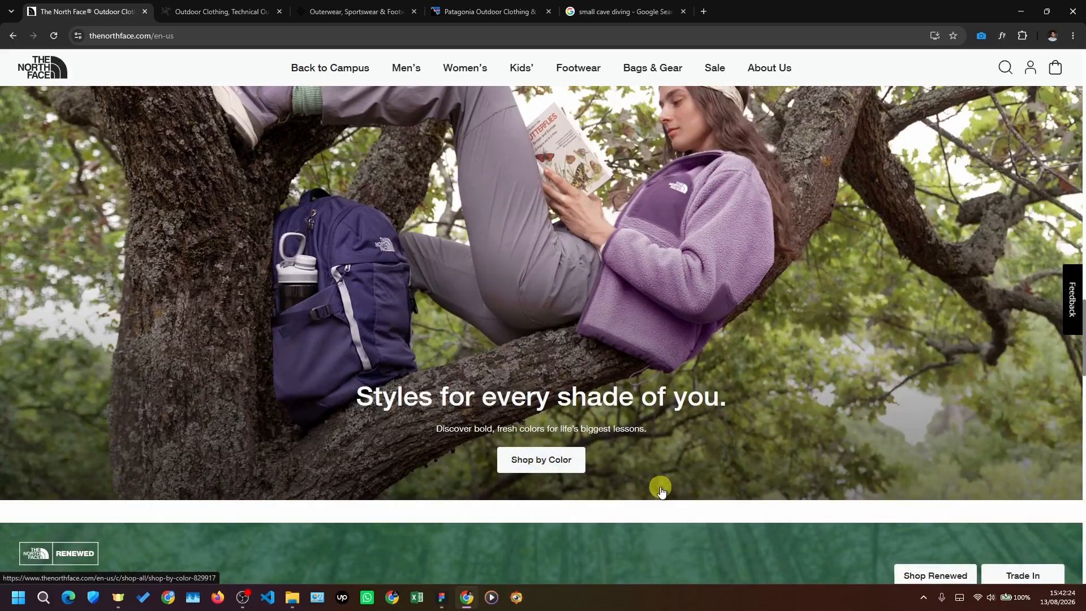
scroll(599, 509, "up", 1)
right_click(554, 536)
left_click(593, 366)
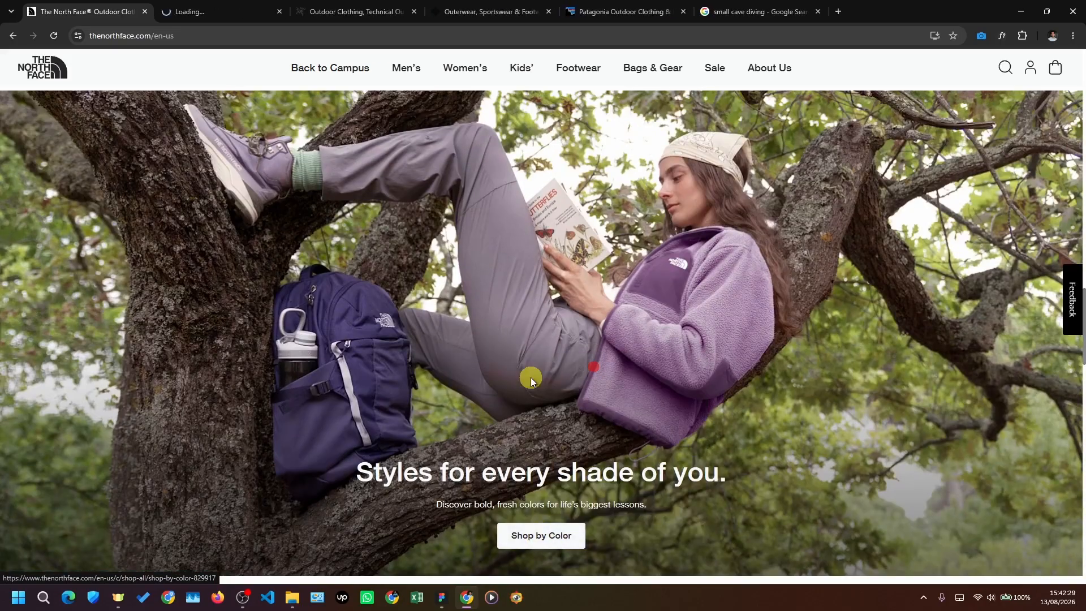
left_click(203, 22)
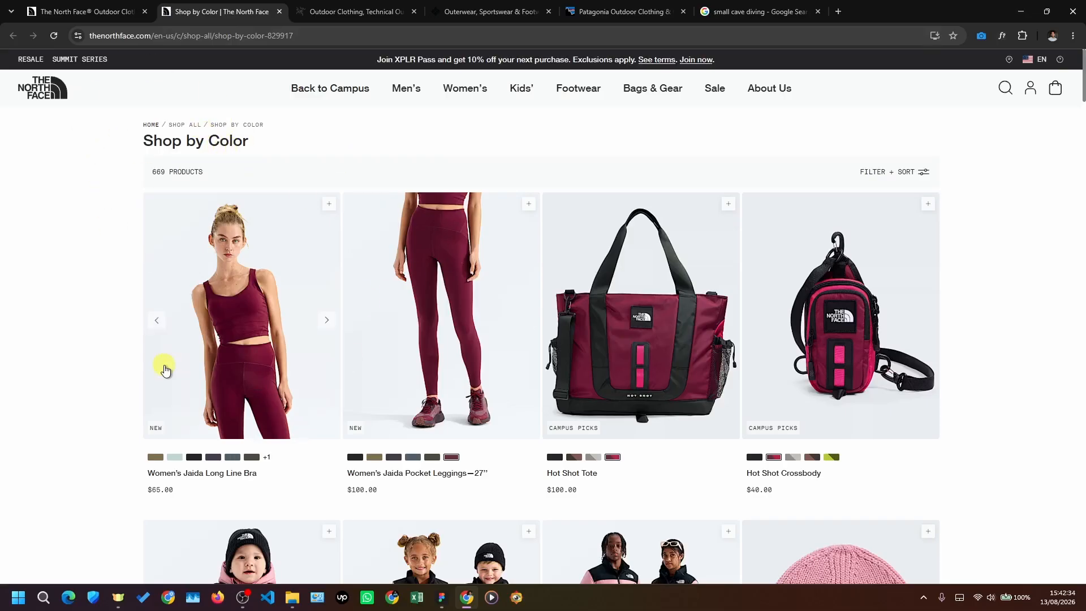
scroll(165, 370, "down", 3)
left_click(88, 11)
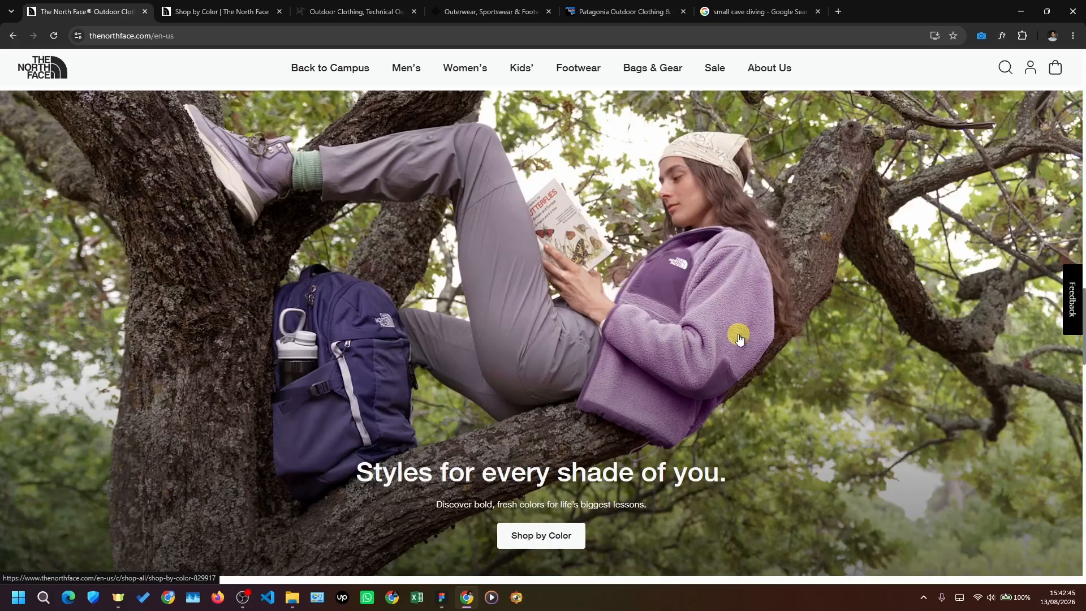
- Examine whether the "Styles for every shade of you." image and text on the homepage communicate shopping by color
scroll(708, 337, "down", 1)
scroll(669, 453, "up", 2)
scroll(568, 481, "down", 2)
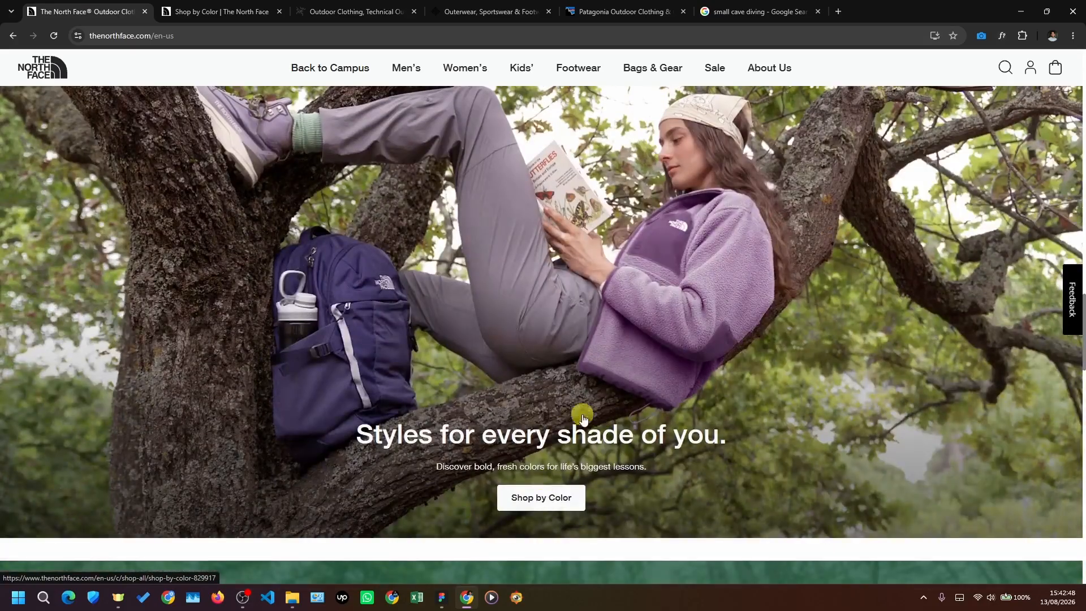
scroll(446, 392, "up", 1)
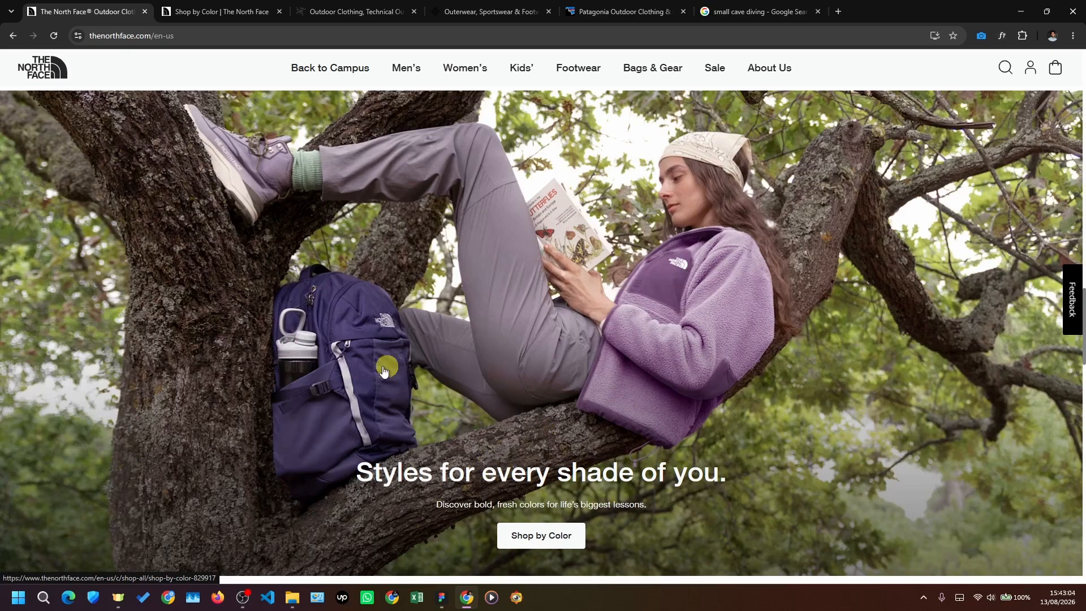
scroll(634, 339, "up", 1)
scroll(633, 339, "down", 1)
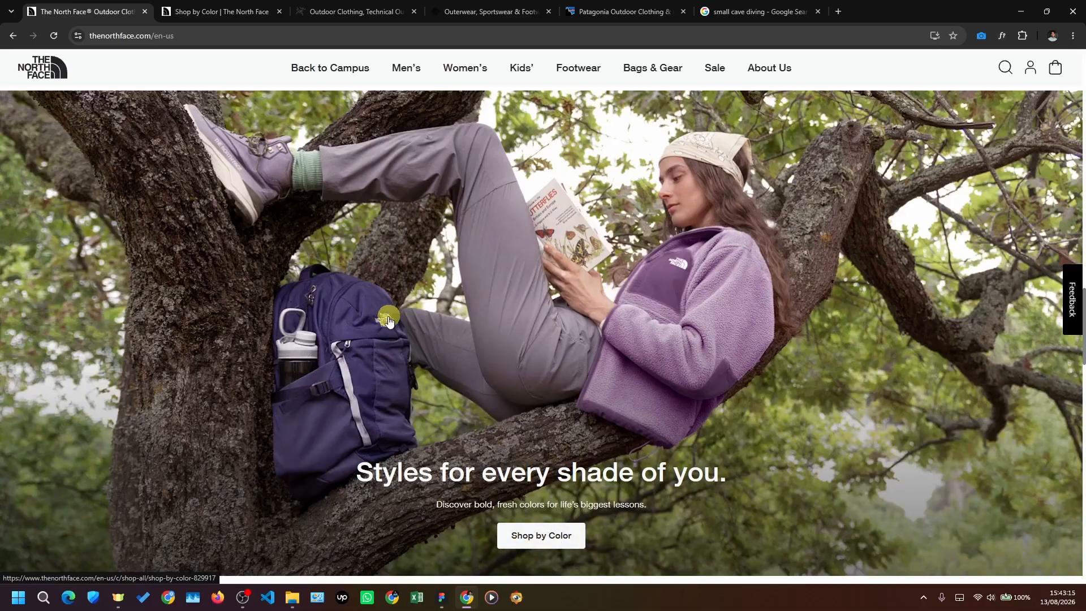
- Compare the homepage's color banner with the Patagonia site and Columbia's "Amaze Puff Is Back" banner
left_click(612, 11)
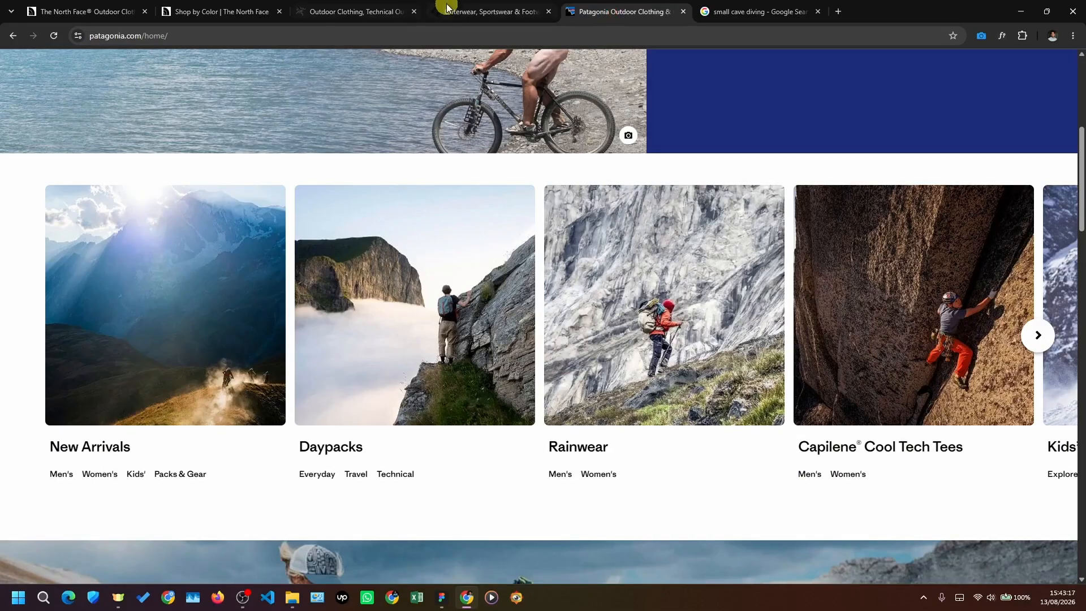
left_click(477, 12)
scroll(644, 451, "down", 5)
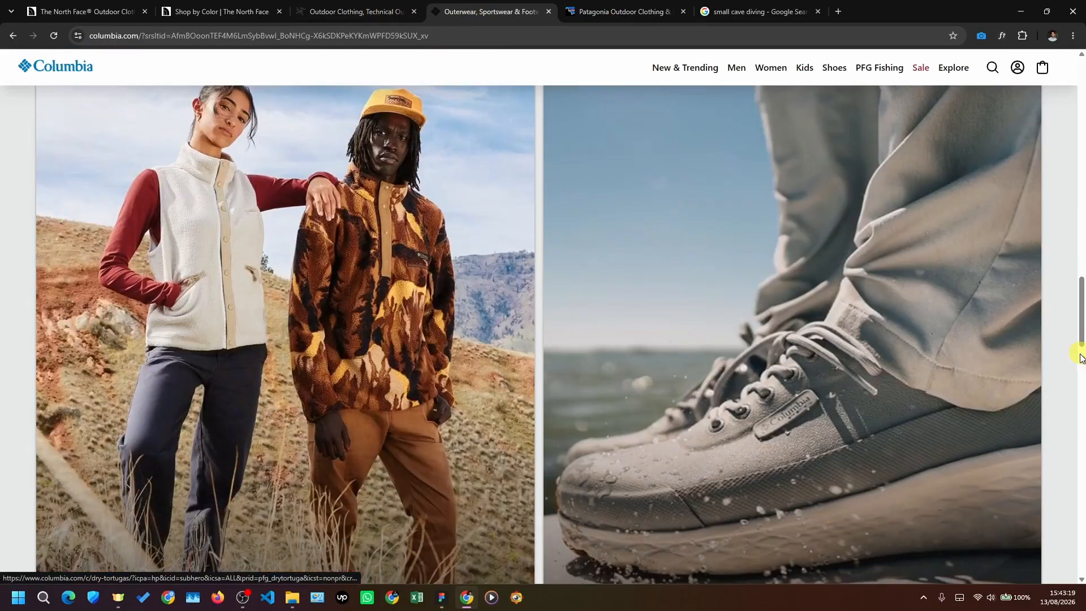
left_click_drag(1079, 352, 1081, 415)
scroll(160, 328, "up", 4)
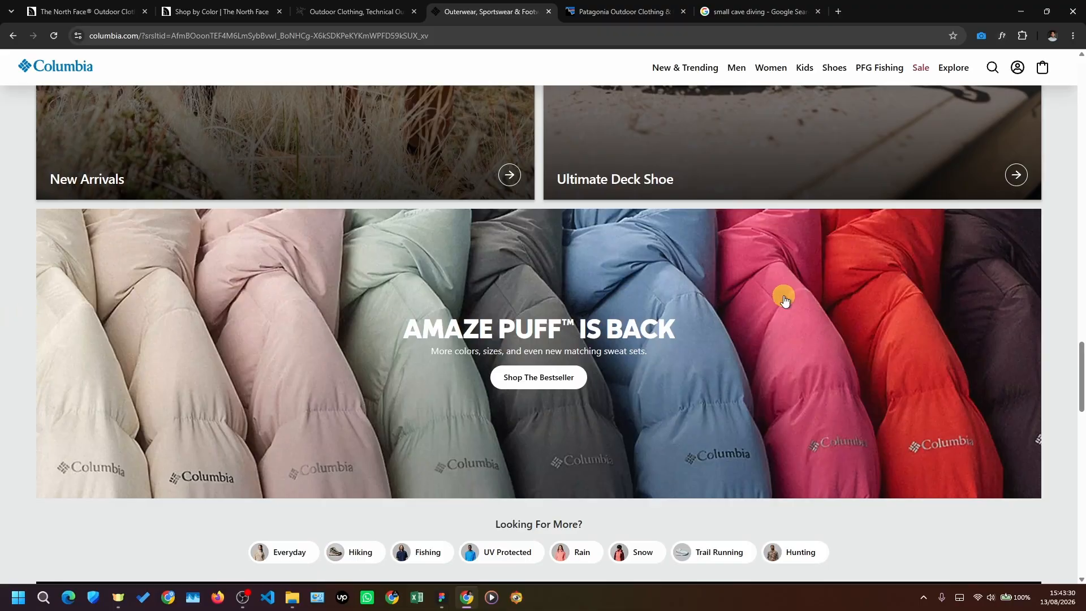
left_click(81, 15)
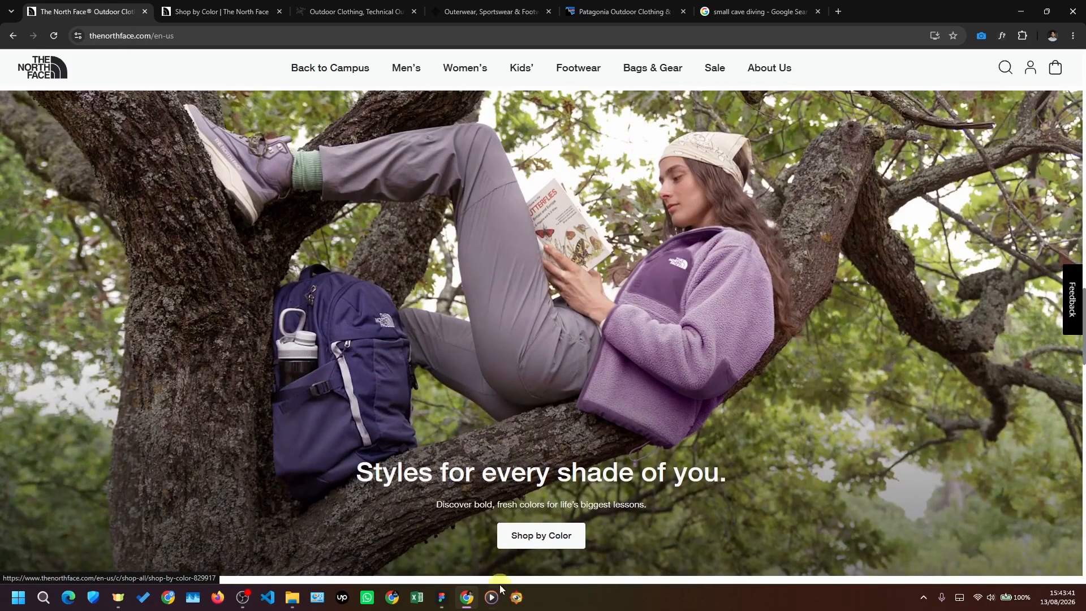
scroll(681, 513, "down", 1)
scroll(1040, 424, "up", 1)
- Switch to Figma and set the "Broken/Empty Button, Ambiguous Section Purpose" audit row to 100% opacity
key("alt+Tab")
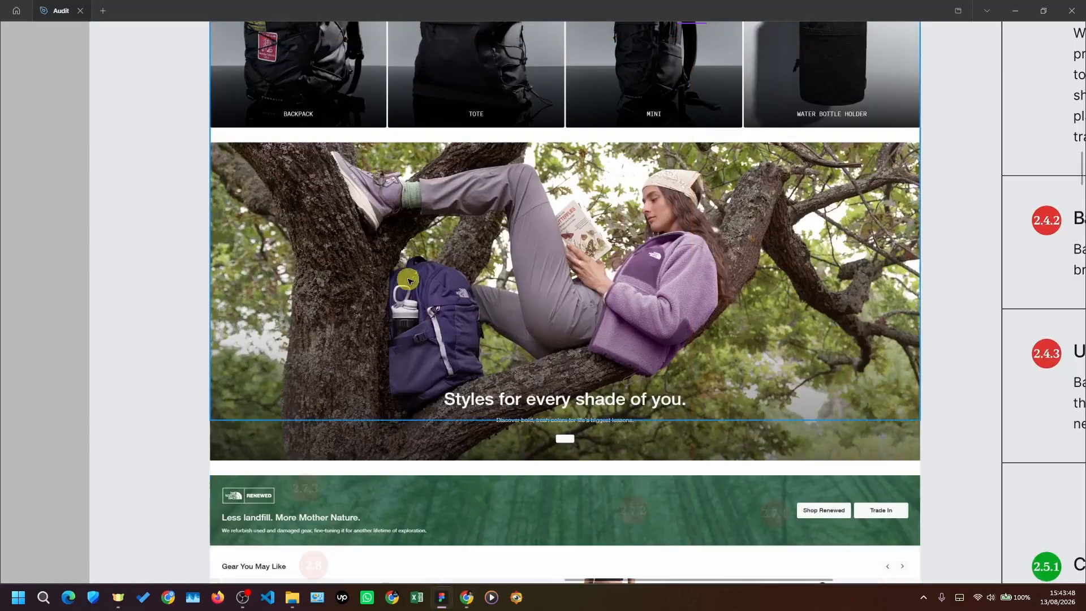
scroll(458, 294, "down", 3)
scroll(474, 287, "down", 2)
scroll(722, 284, "down", 2)
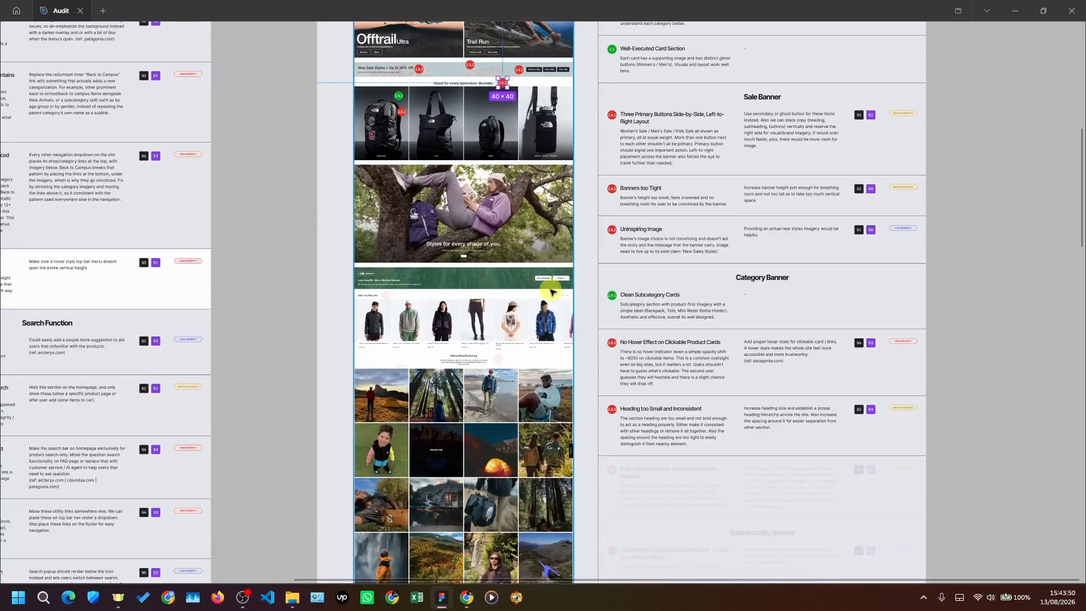
scroll(727, 472, "up", 2)
left_click(731, 456)
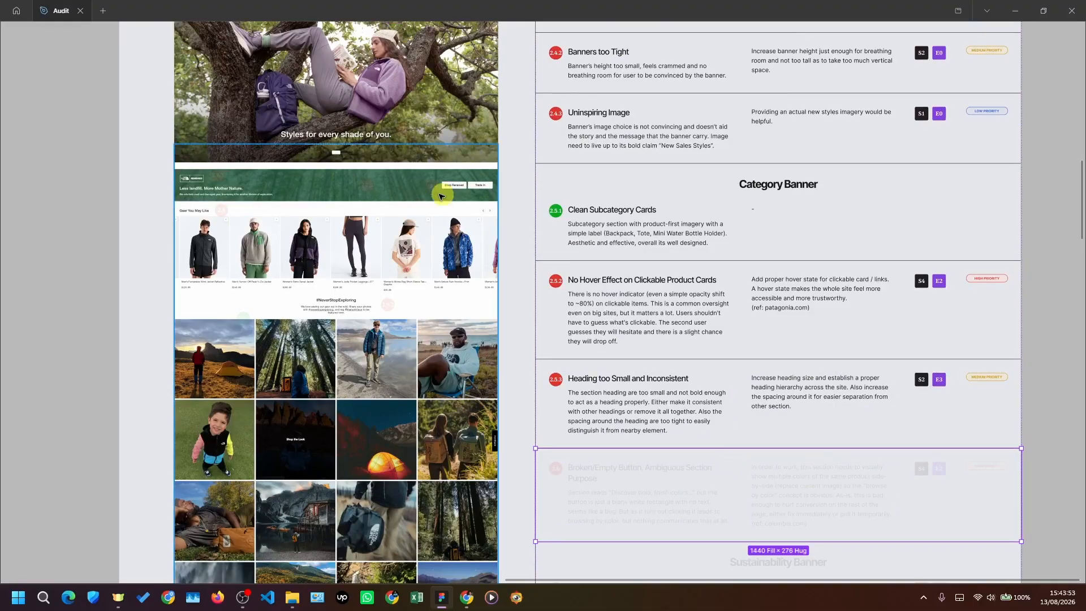
scroll(650, 419, "down", 2)
scroll(670, 513, "up", 2)
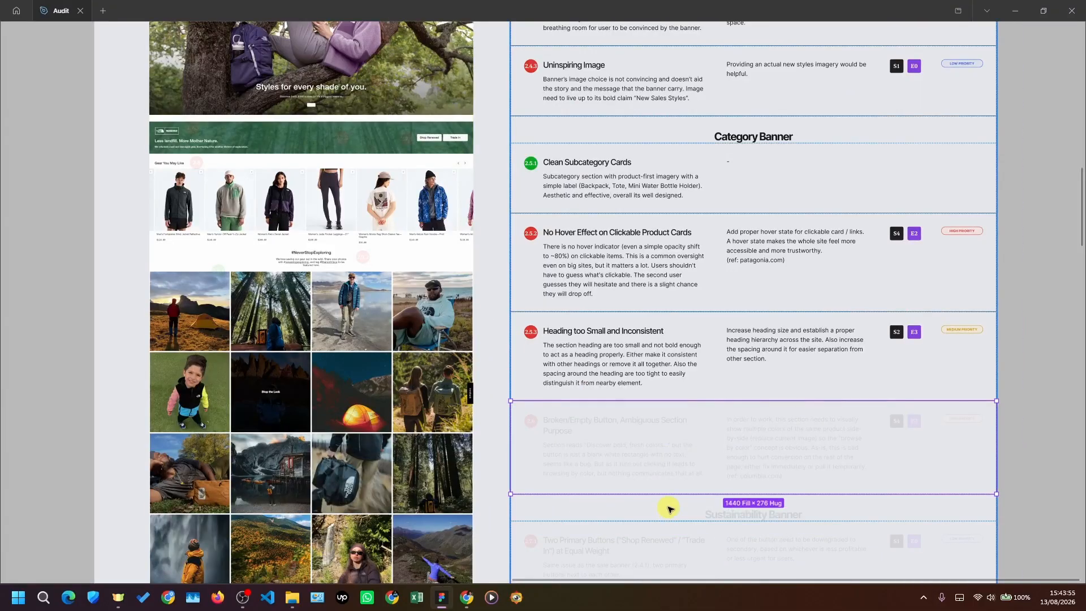
key("0")
- Switch to the live homepage in Chrome and examine the Renewed banner's "Shop Renewed" and "Trade In" buttons below the color banner
scroll(647, 309, "down", 1)
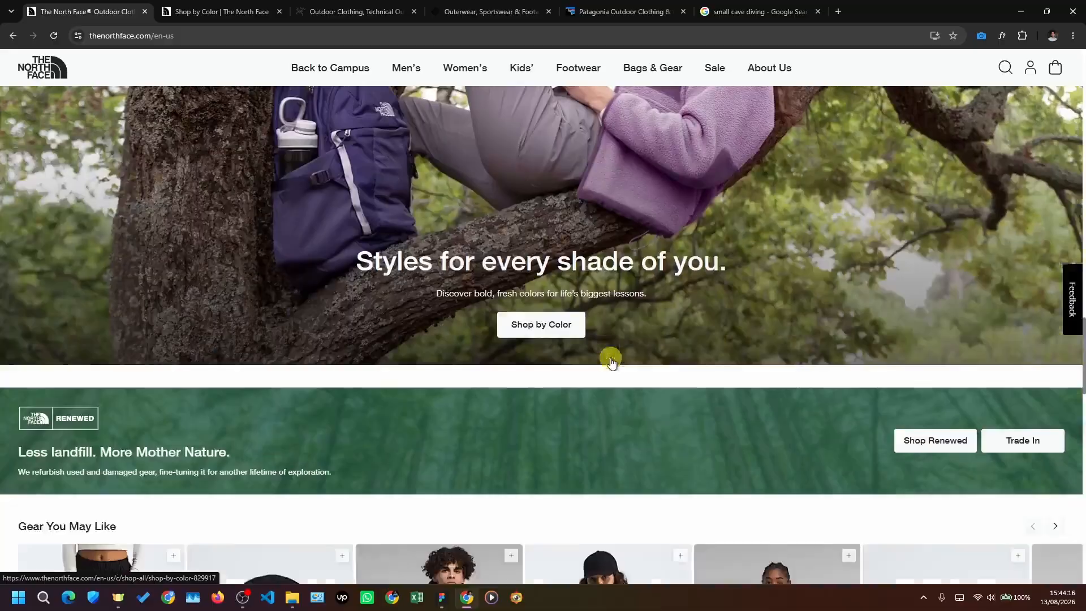
scroll(566, 237, "down", 2)
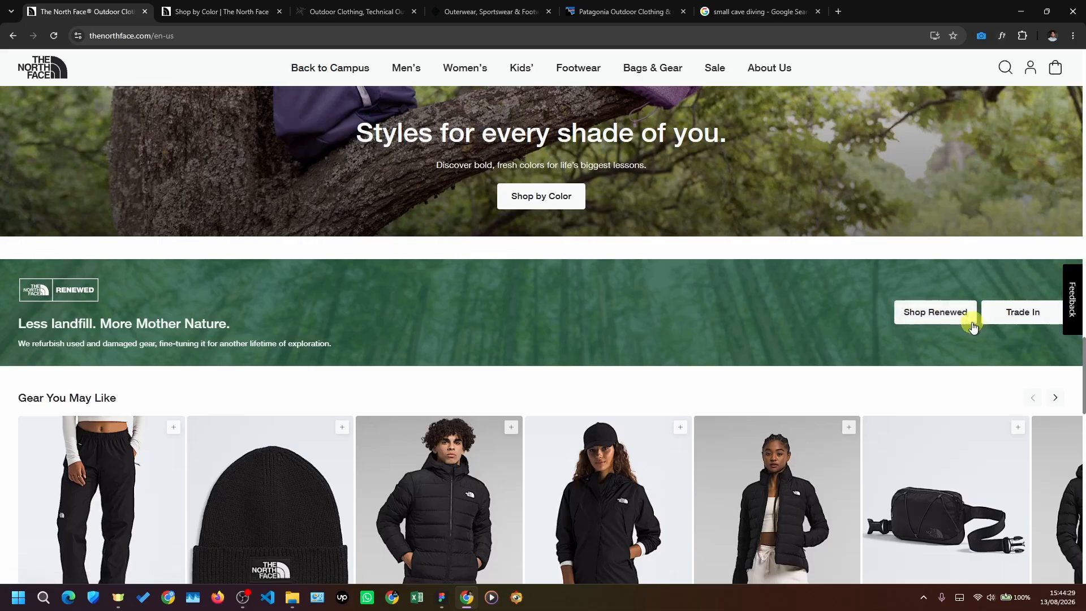
scroll(934, 389, "up", 1)
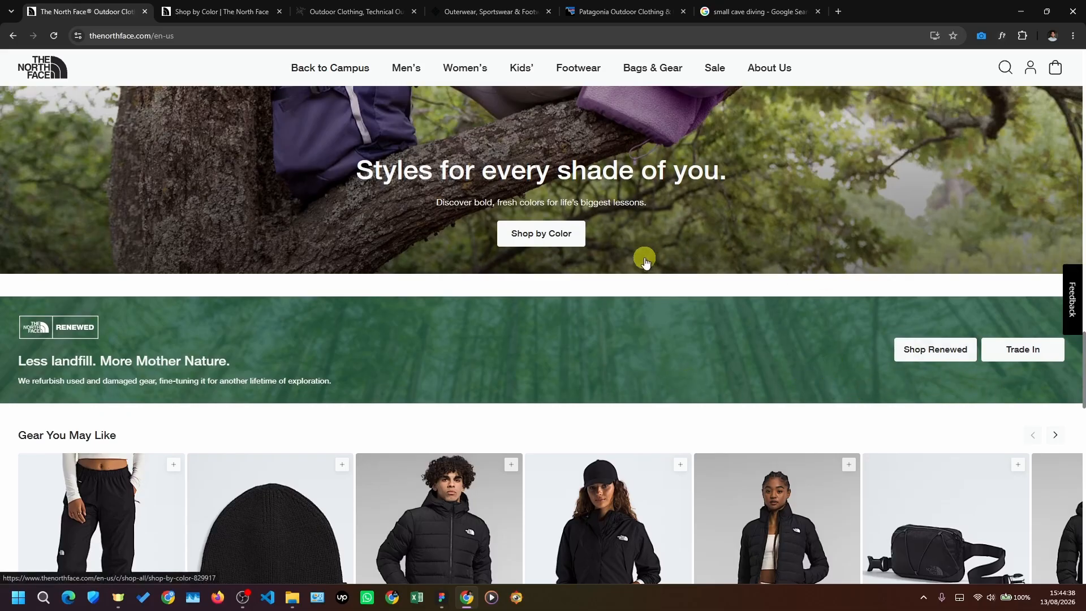
scroll(562, 314, "up", 1)
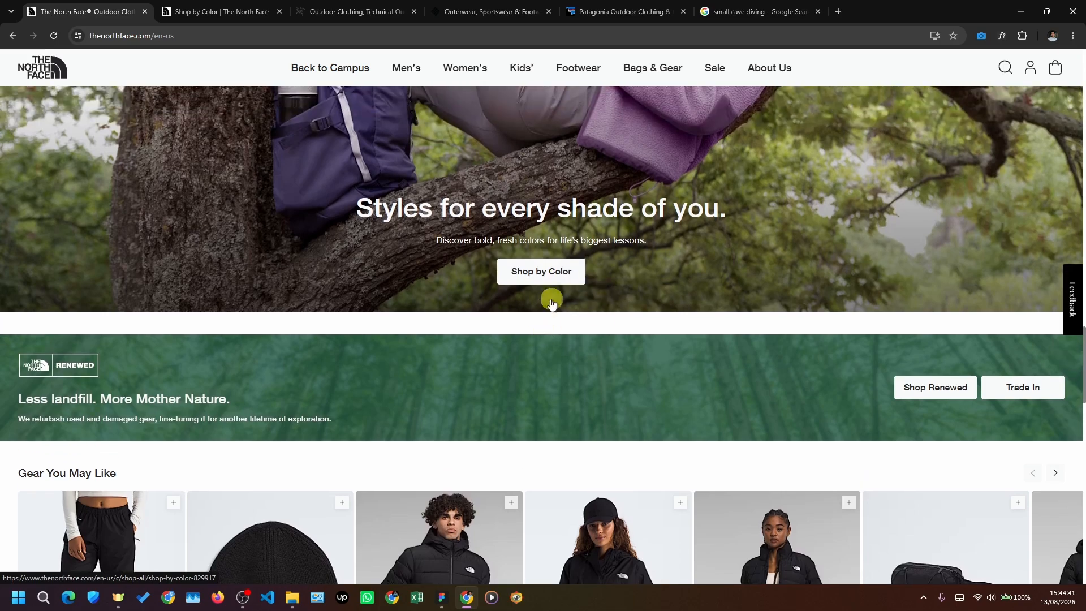
scroll(634, 293, "down", 1)
scroll(129, 212, "down", 2)
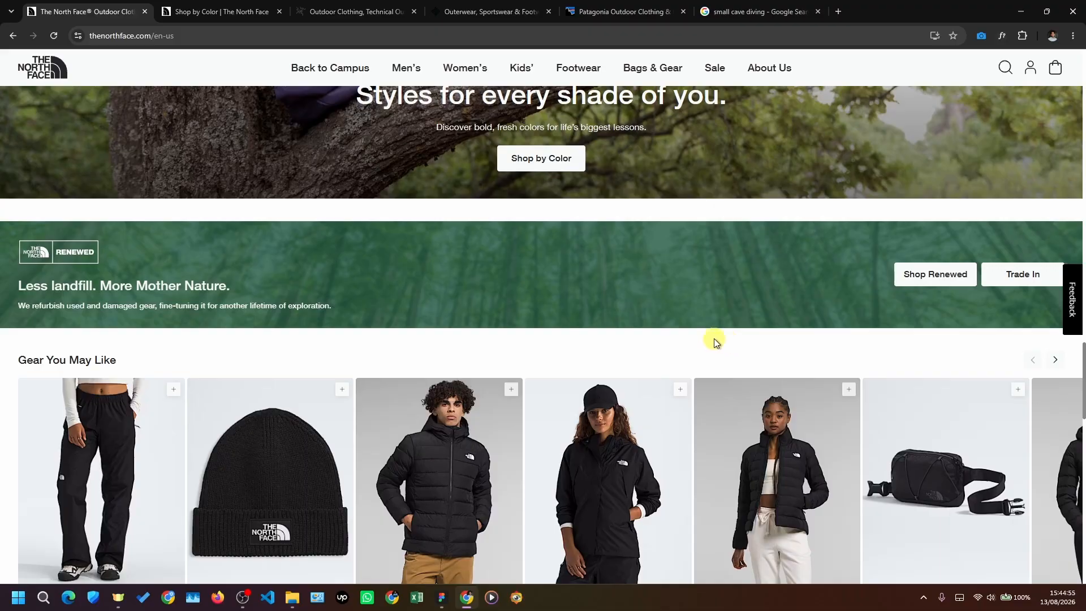
- In Figma, set the "Two Primary Buttons" audit row and the "Sustainability Banner" section heading to 100% opacity
scroll(782, 372, "up", 3)
left_click(772, 447)
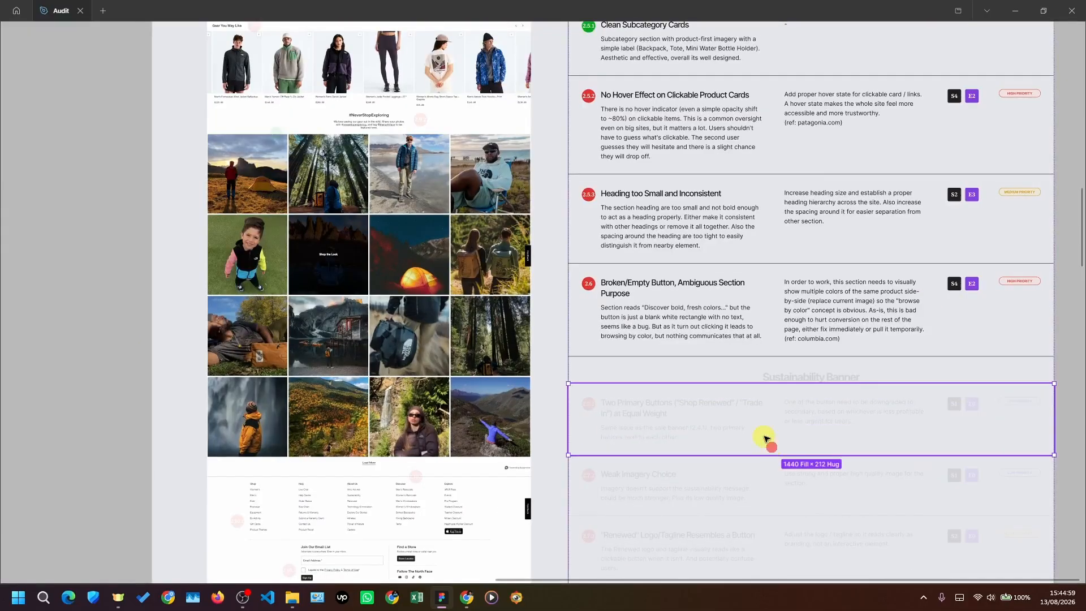
key("0")
left_click(711, 367)
key("0")
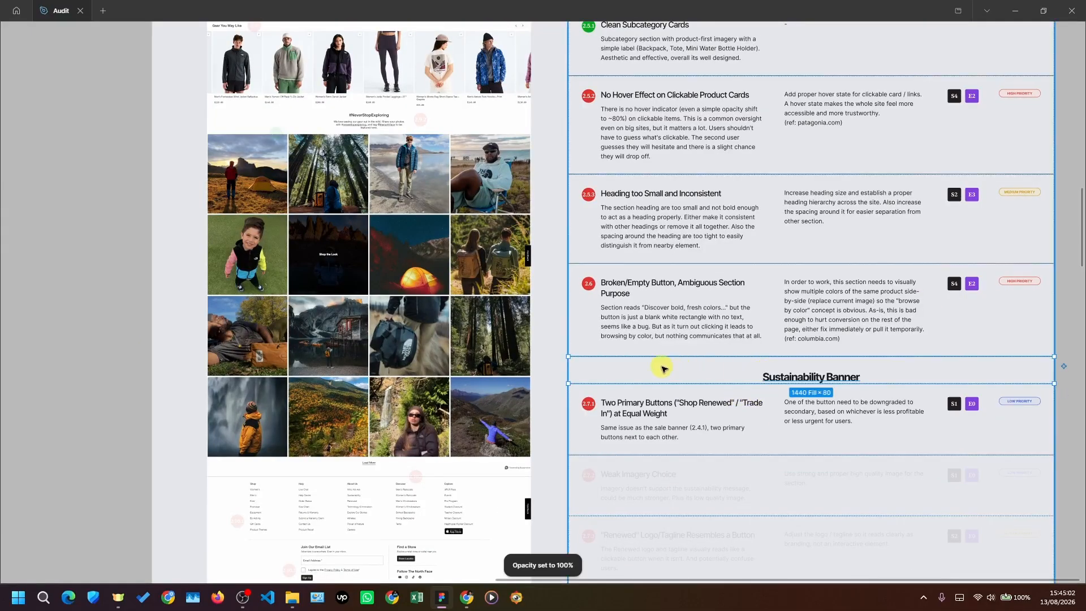
- Set the 2.7.1 marker beside the Renewed banner's buttons on the homepage screenshot to 100% opacity
scroll(601, 355, "down", 1)
scroll(460, 102, "up", 5, "ctrl")
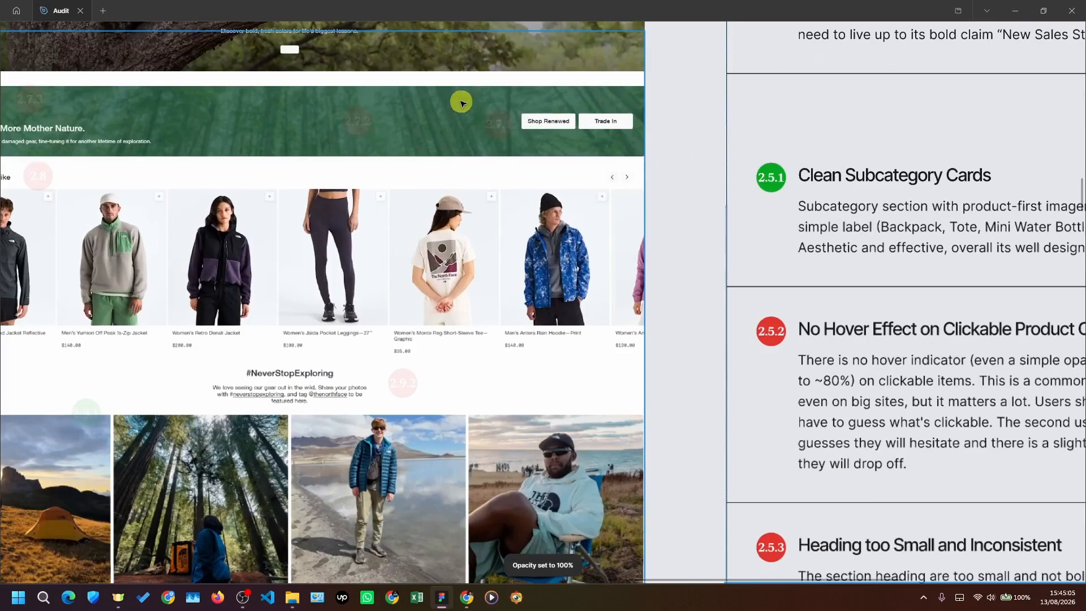
left_click(509, 110)
key("0")
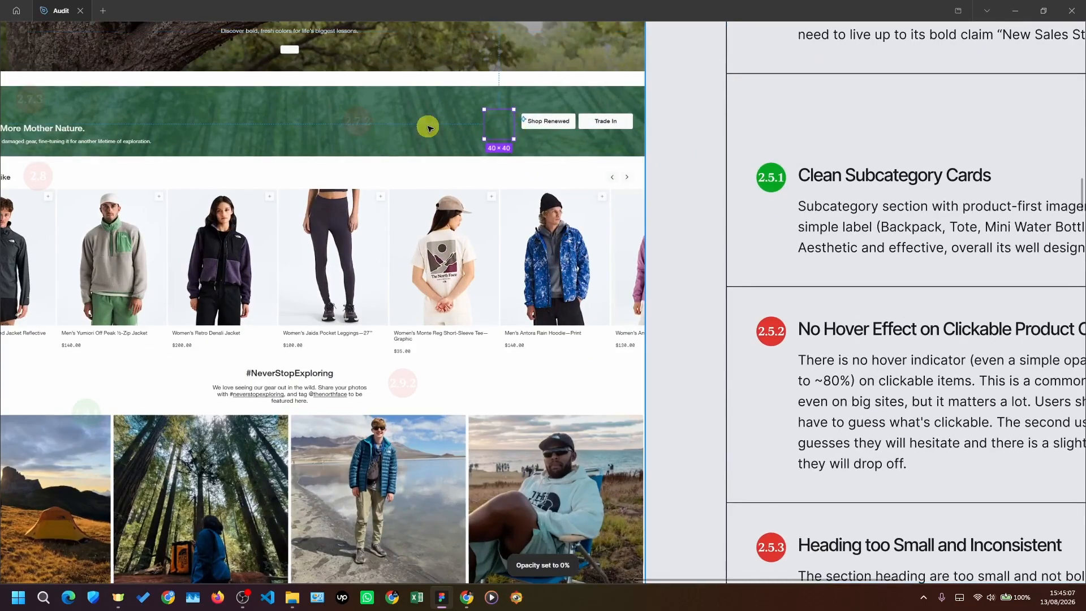
scroll(599, 138, "down", 5, "ctrl")
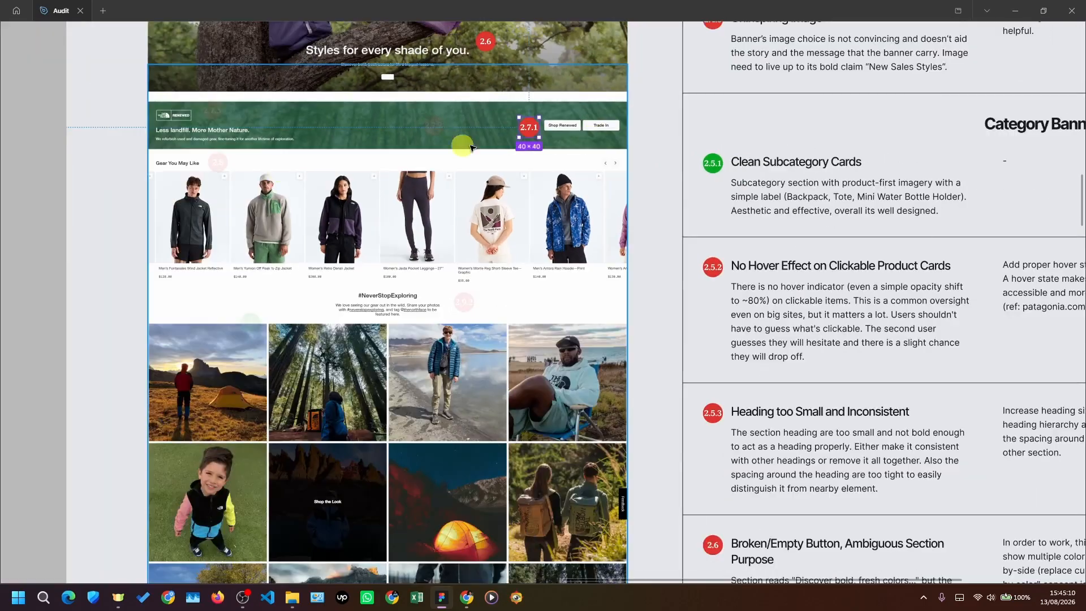
- Switch to the live homepage in Chrome and compare the Renewed banner's background image with the banner imagery above it
scroll(22, 182, "down", 3)
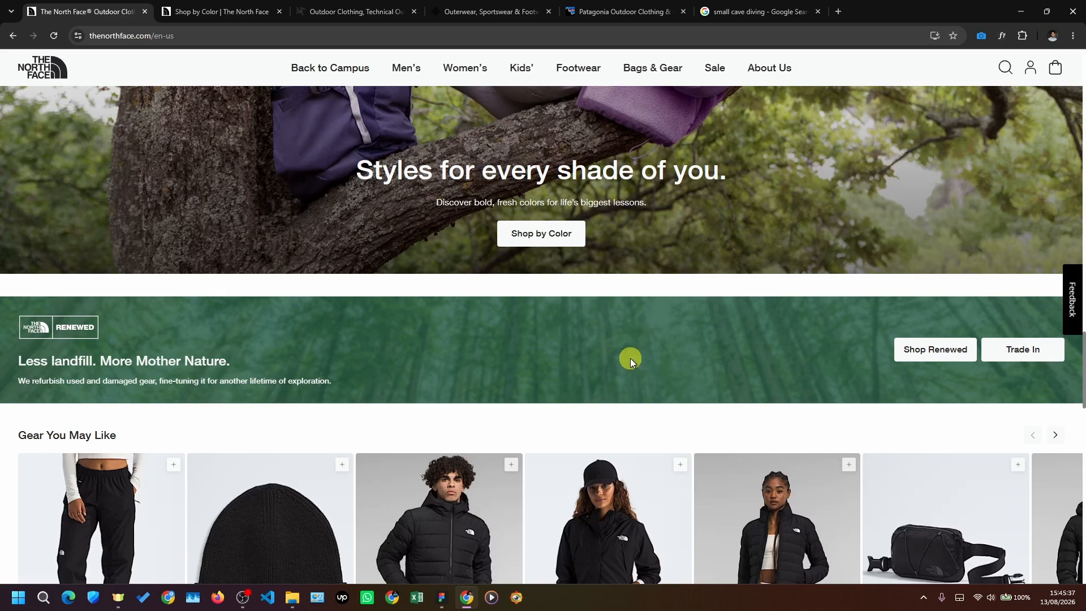
scroll(540, 355, "down", 1)
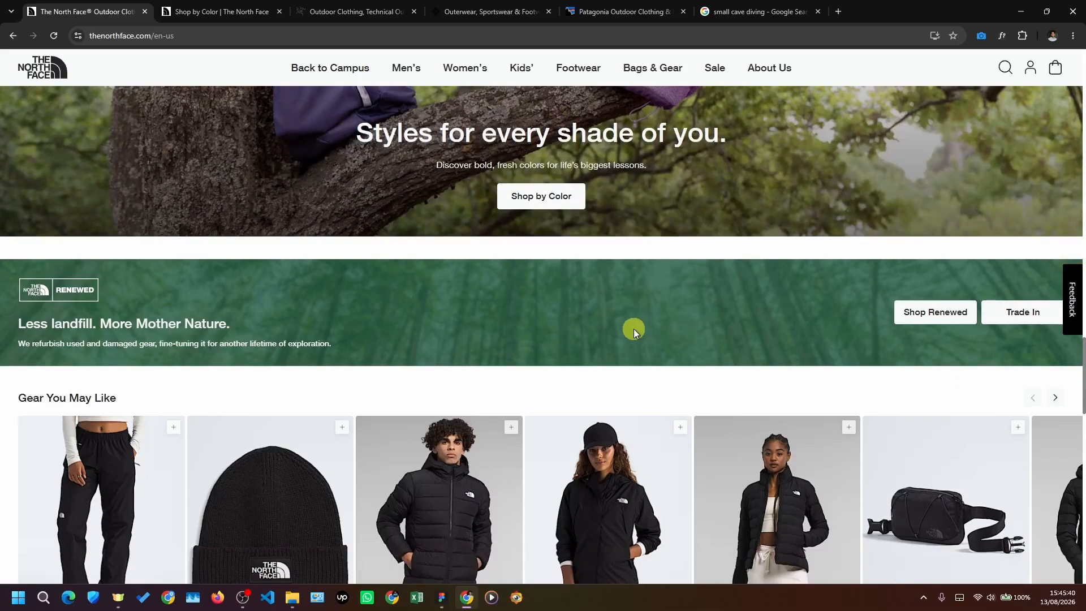
scroll(632, 419, "up", 6)
scroll(582, 473, "down", 4)
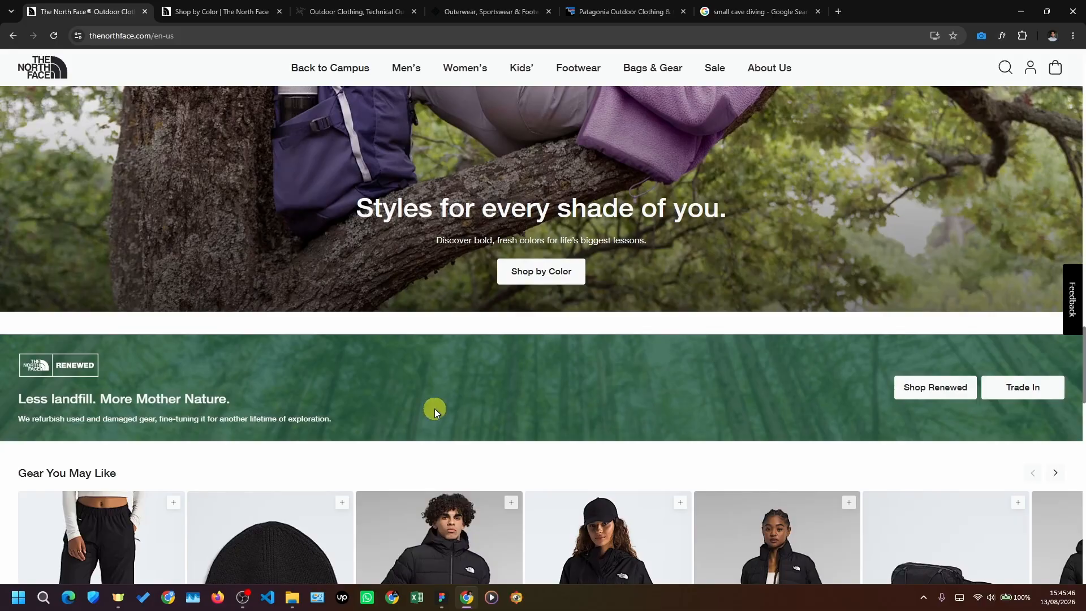
scroll(468, 382, "down", 2)
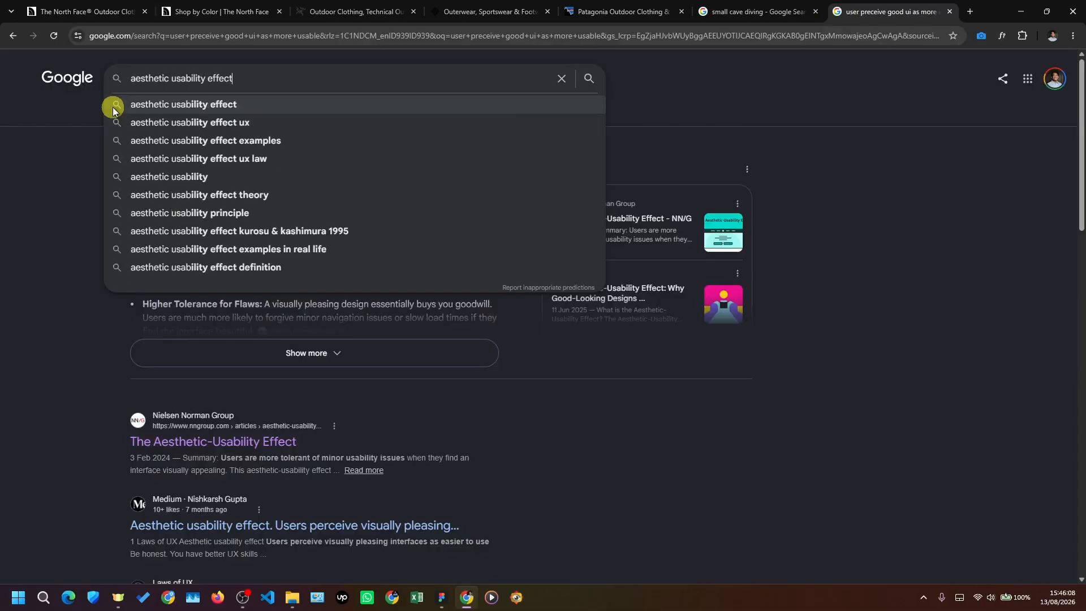
- Search Google for "aesthetic usability effect", review the image results, and return to the Sustainability Banner audit rows in Figma
left_click(114, 108)
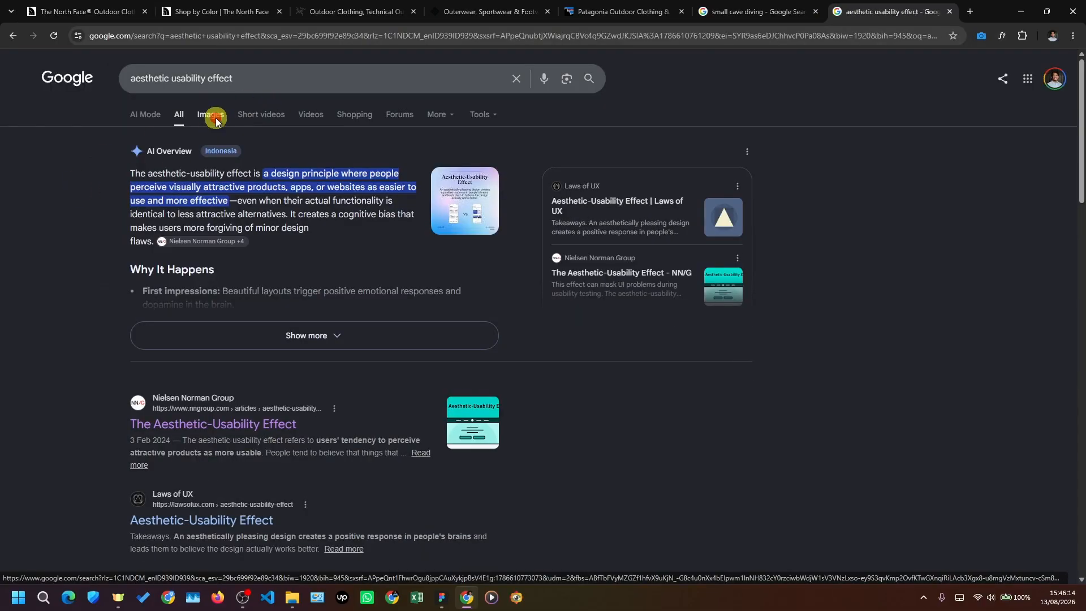
left_click(216, 121)
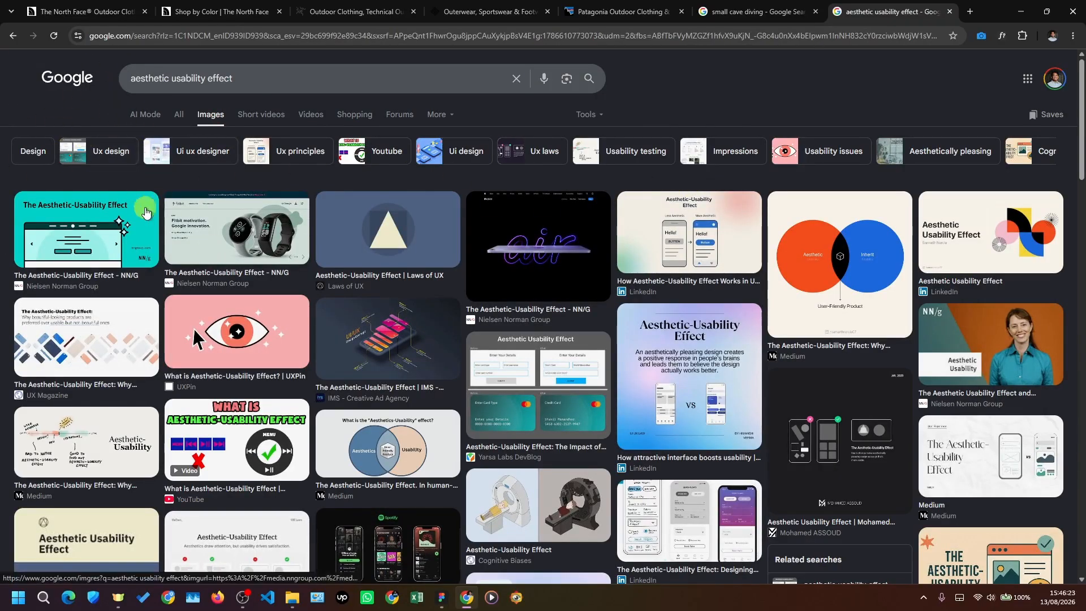
left_click(62, 12)
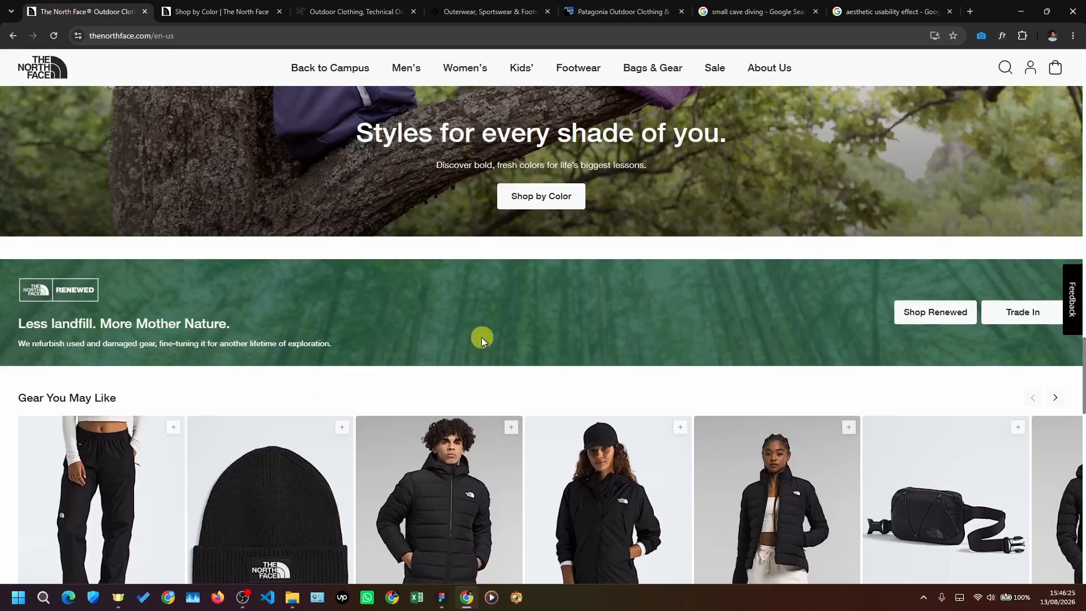
scroll(616, 358, "up", 1)
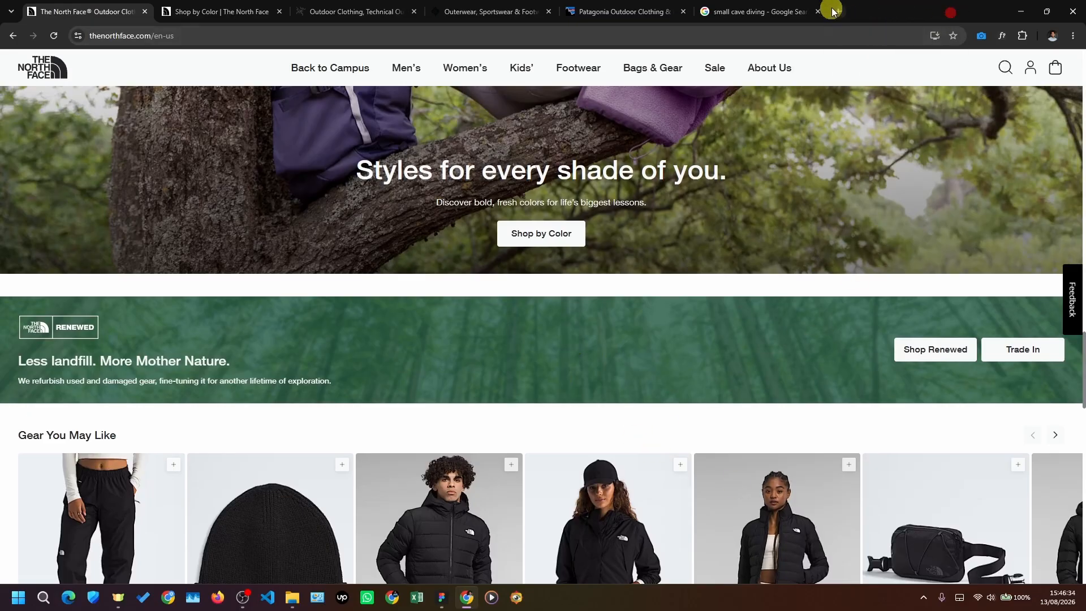
scroll(877, 520, "up", 3)
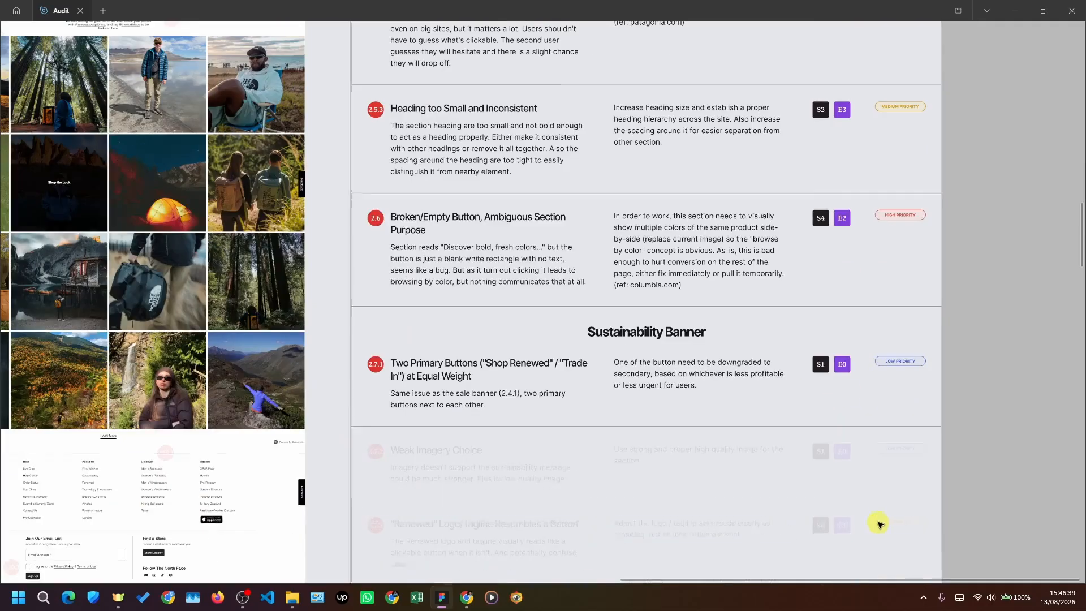
- Set the "Weak Imagery Choice" audit row and its 2.7.2 marker on the Renewed banner to 100% opacity
left_click(790, 479)
key("0")
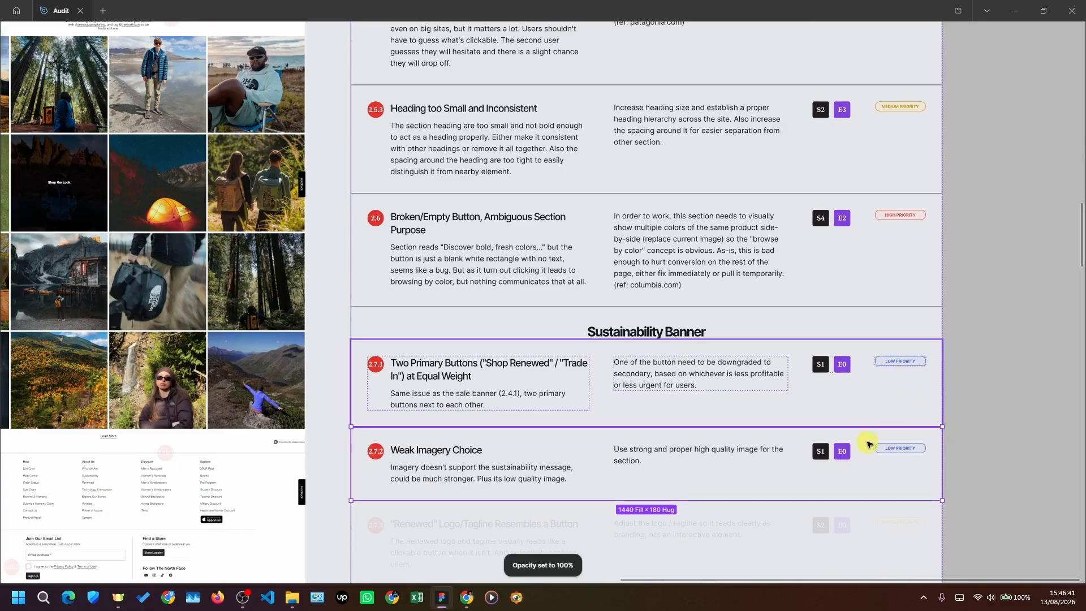
scroll(878, 504, "down", 5)
scroll(365, 110, "up", 8)
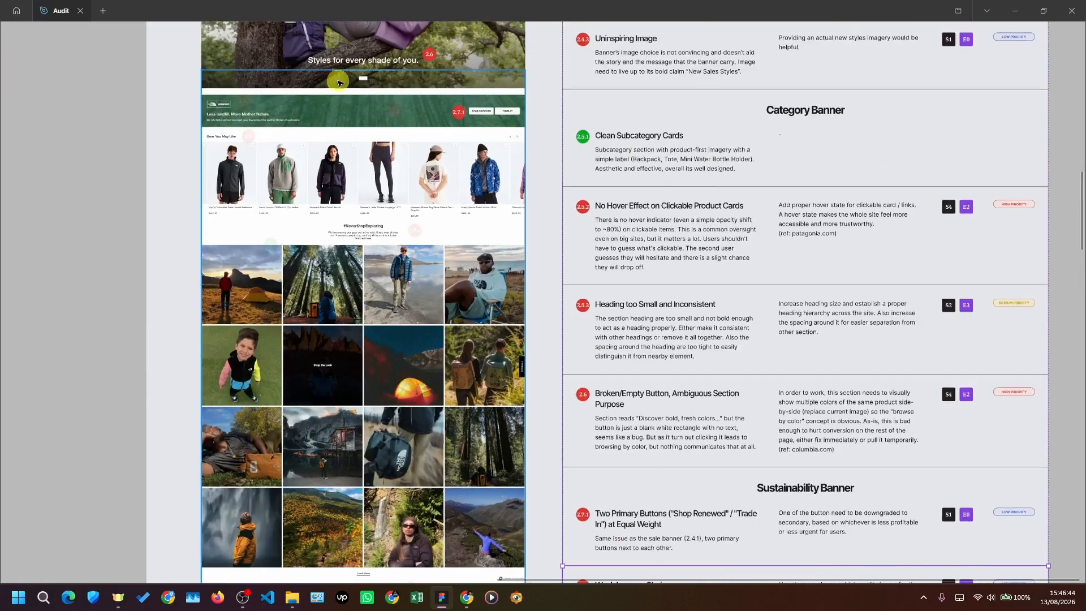
left_click(462, 129)
key("0")
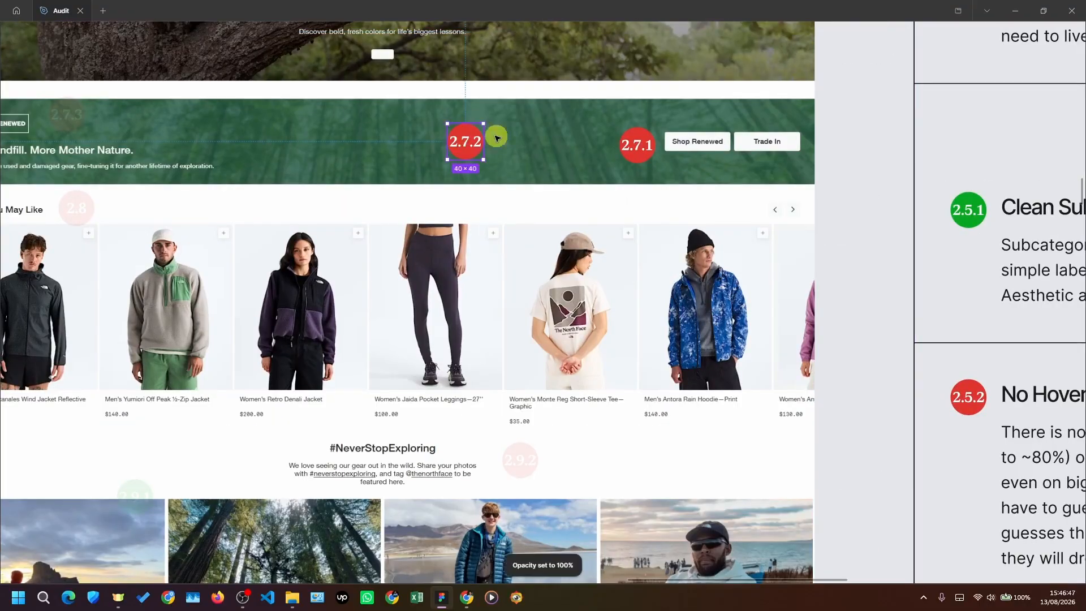
scroll(669, 174, "down", 2)
scroll(620, 180, "down", 2)
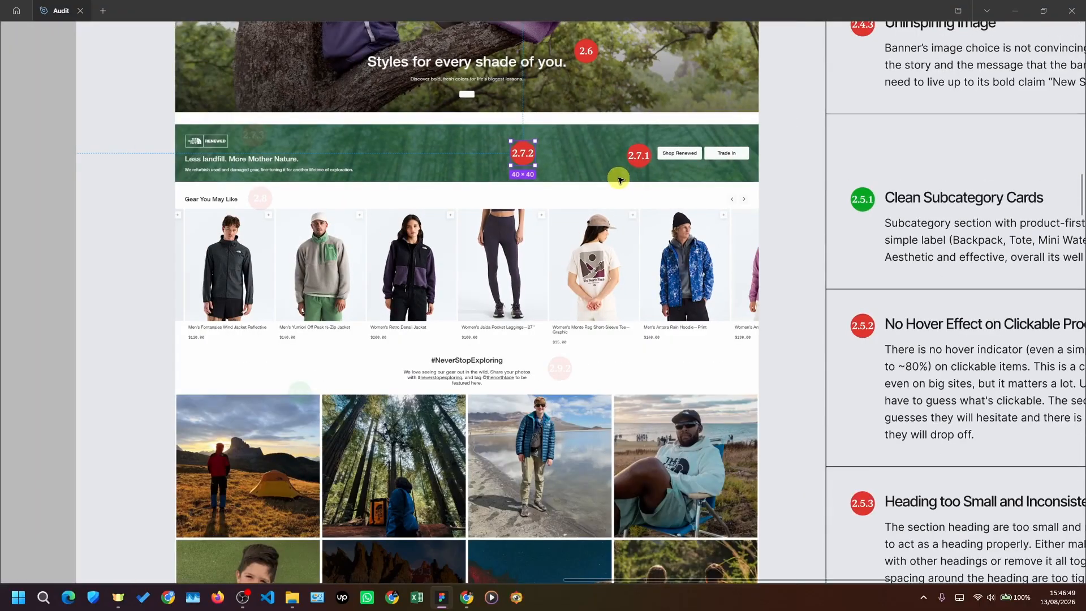
scroll(497, 177, "down", 2)
left_click(139, 152)
- Examine the Renewed logo and tagline in the green banner on the live homepage in Chrome, and return to Figma
scroll(138, 152, "down", 2)
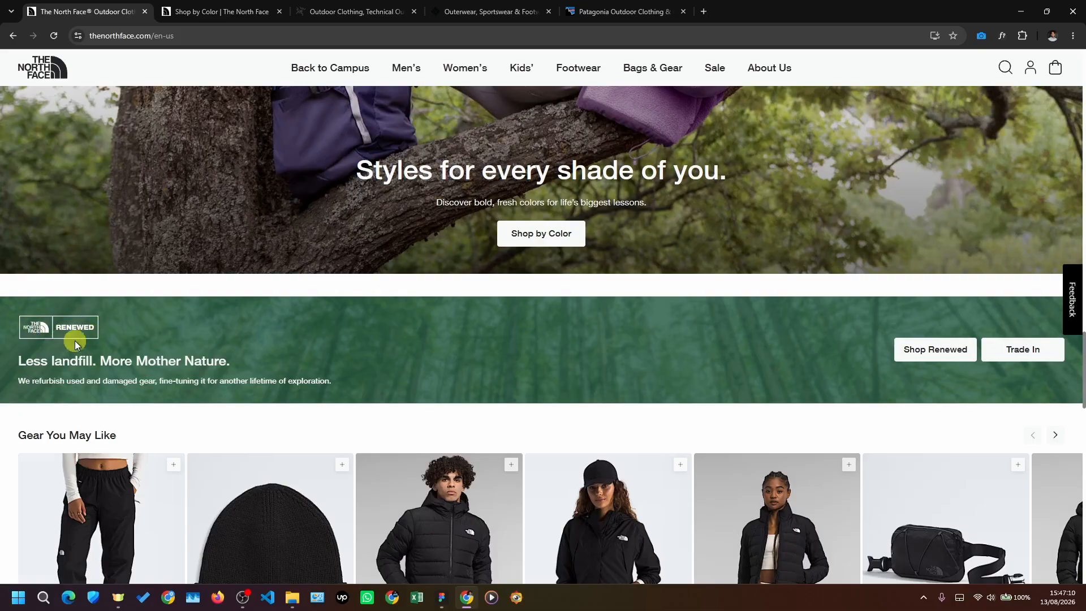
scroll(130, 371, "up", 1)
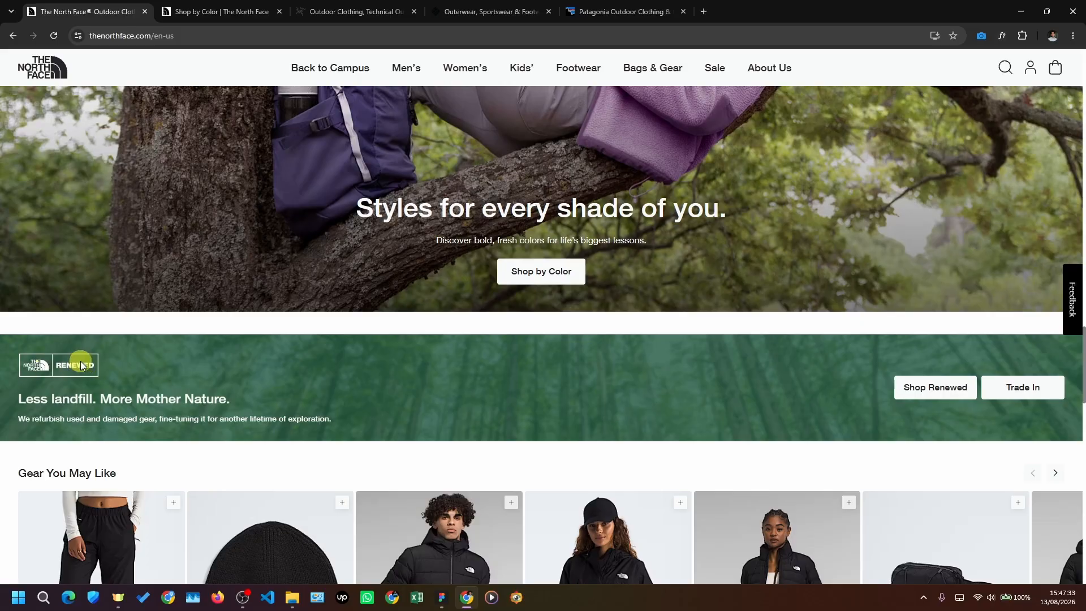
scroll(69, 371, "down", 1)
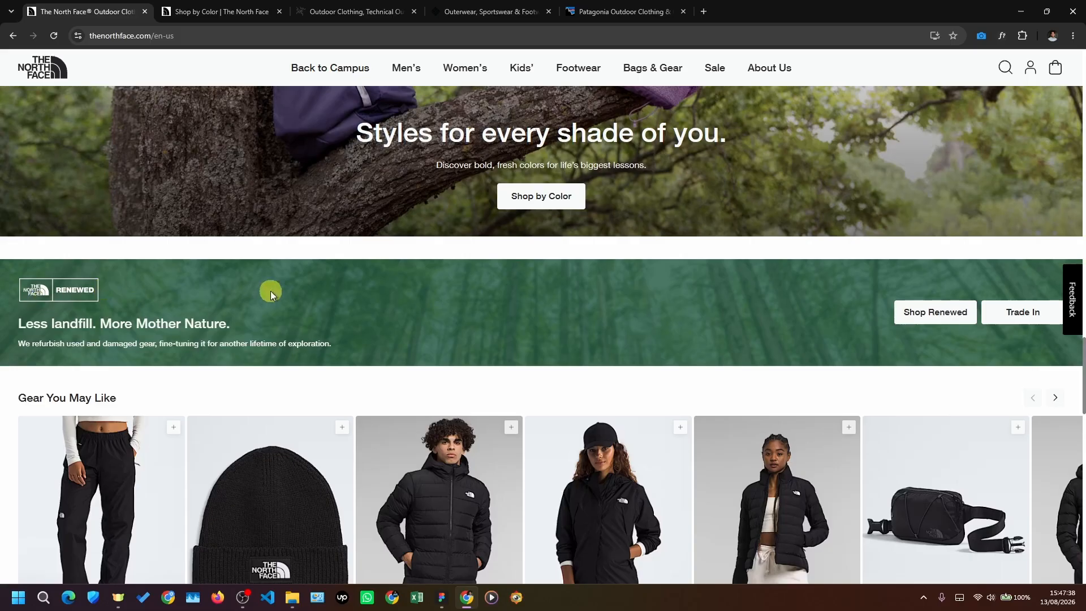
mouse_move(73, 289)
left_mouse_down()
mouse_move(63, 295)
mouse_move(90, 288)
left_mouse_up()
key("alt+Tab")
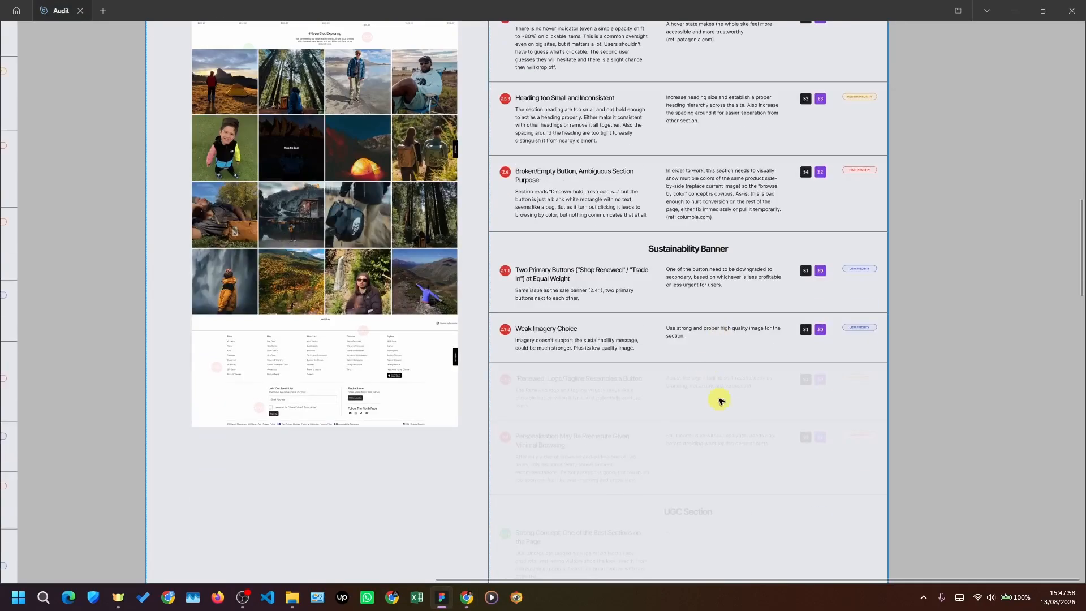
- Set the ""Renewed" Logo/Tagline Resembles a Button" audit row to 100% opacity and clear the selection
left_click(719, 400)
key("0")
scroll(832, 394, "up", 2)
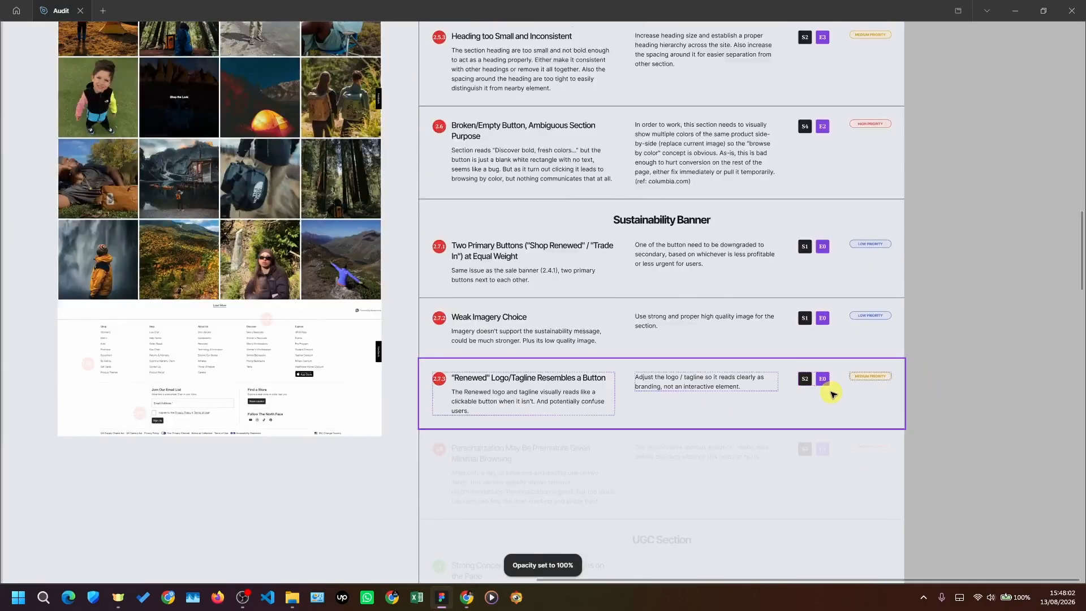
scroll(831, 394, "up", 1)
scroll(831, 391, "down", 3)
key("Escape")
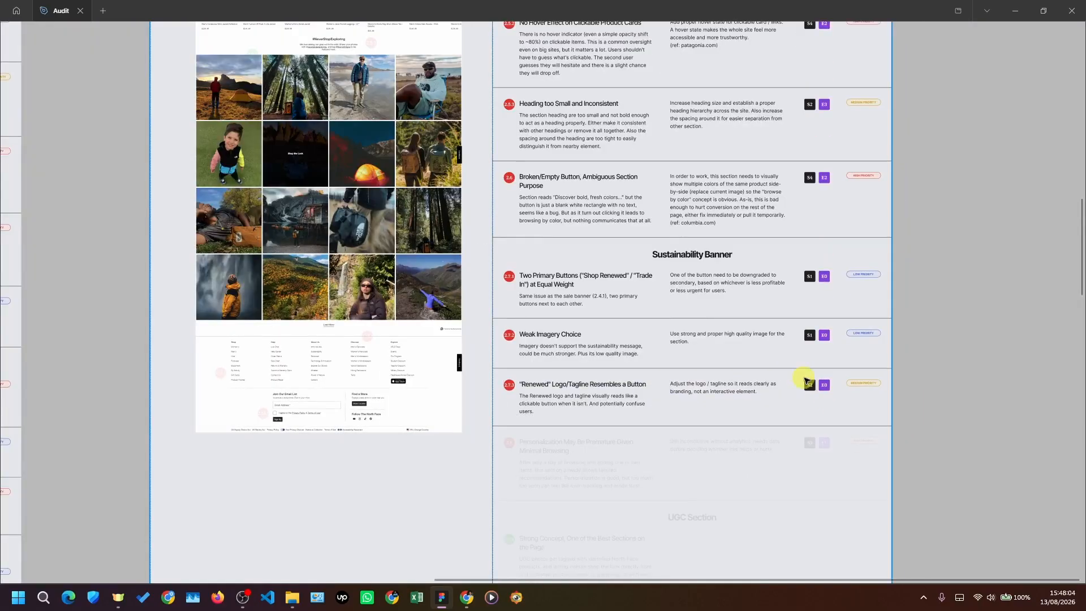
scroll(489, 300, "up", 4)
- Switch to the live homepage in Chrome and examine the "Gear You May Like" heading and product recommendations below the Renewed banner
key("alt+Tab")
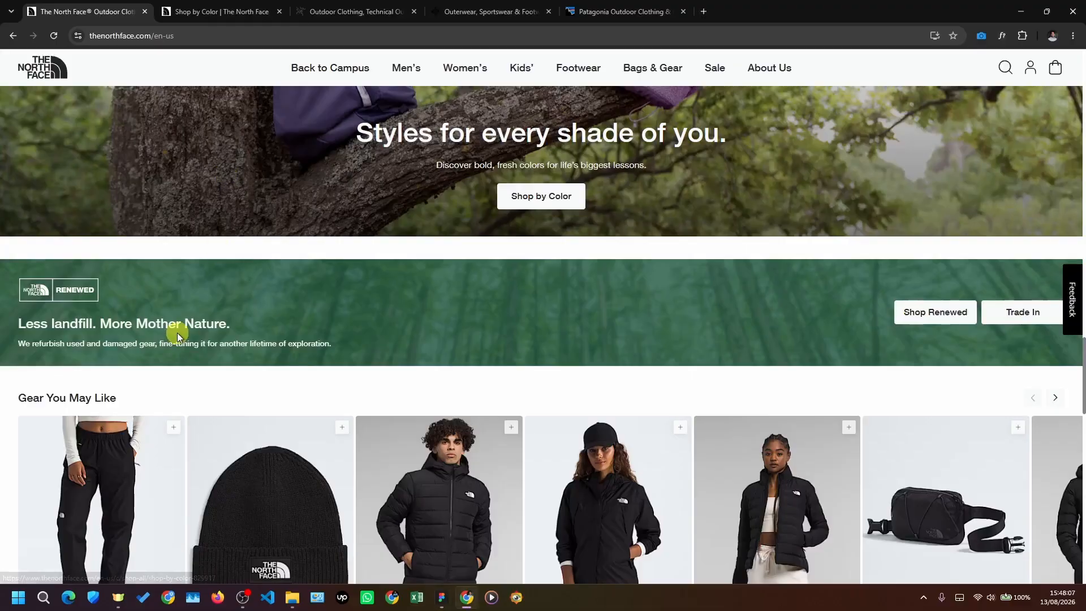
scroll(321, 222, "down", 2)
scroll(342, 175, "down", 1)
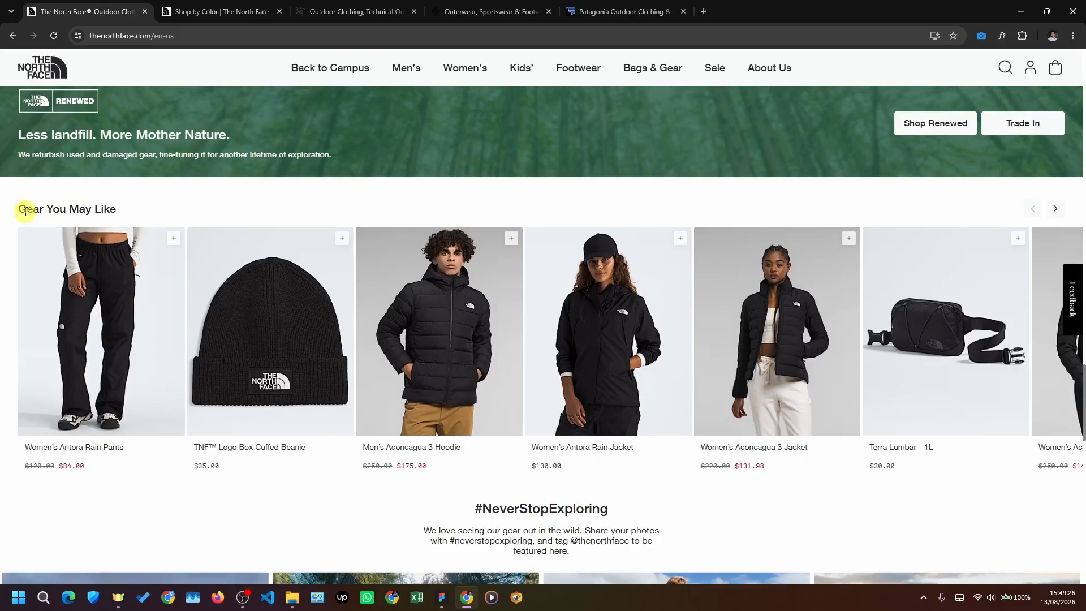
left_click_drag(23, 212, 60, 208)
left_click(59, 208)
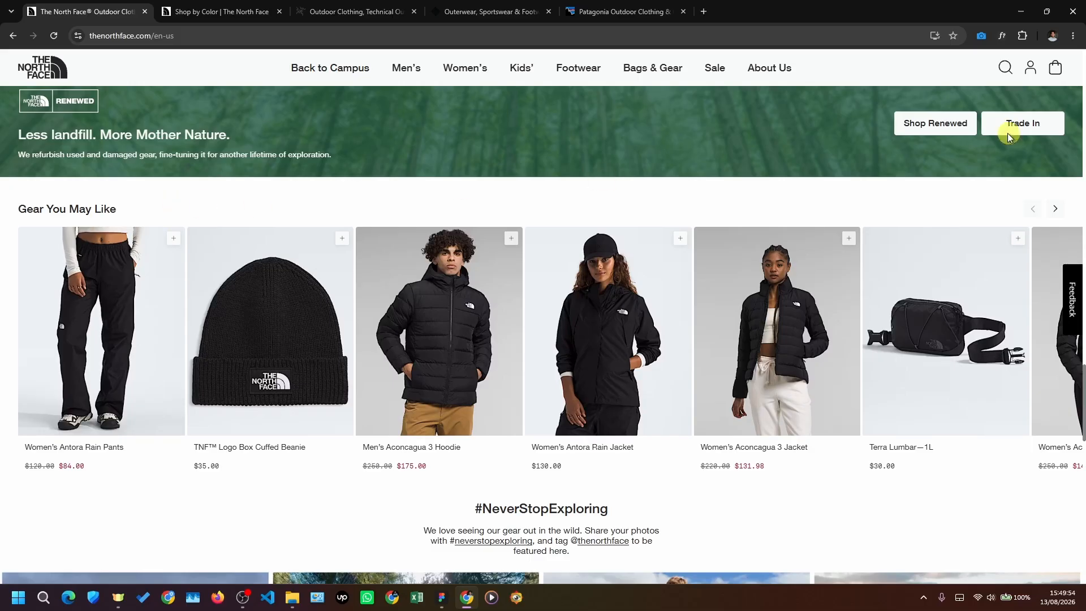
scroll(447, 328, "up", 1)
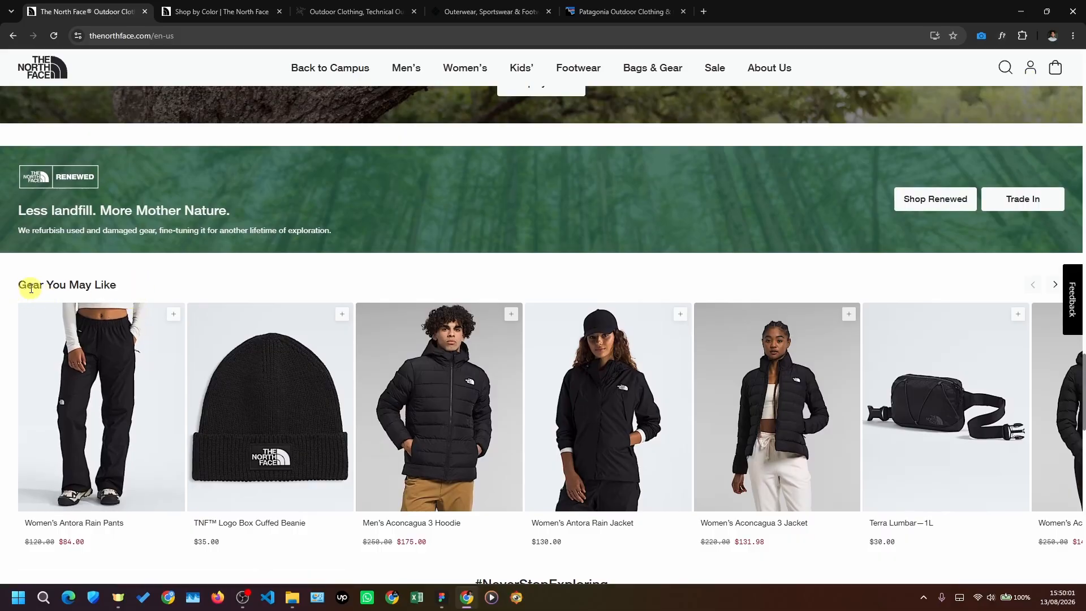
scroll(28, 289, "down", 1)
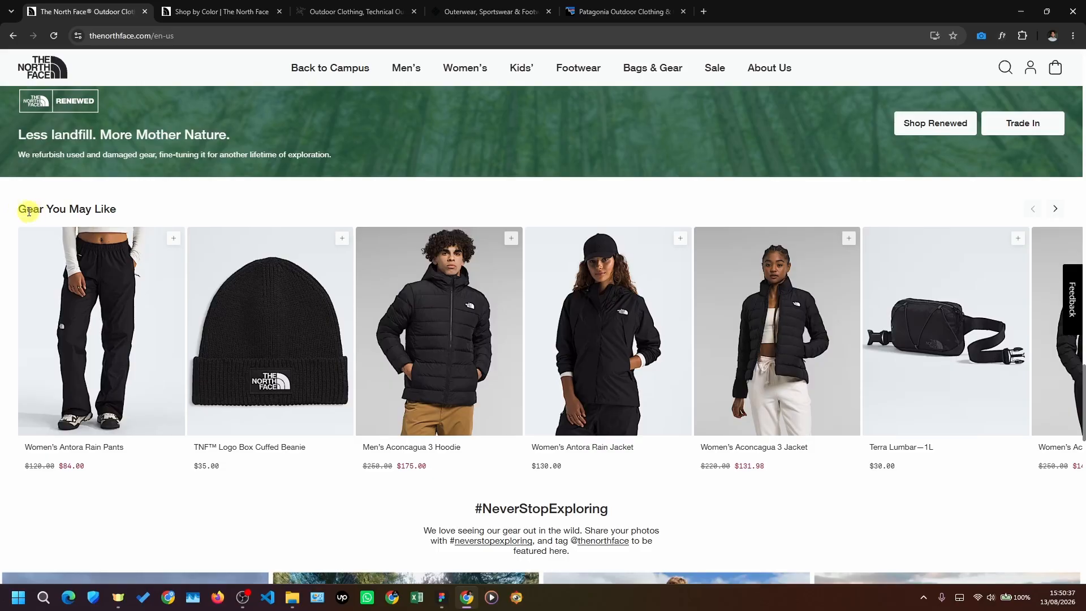
scroll(21, 208, "up", 1)
left_click_drag(20, 249, 120, 249)
left_click(101, 247)
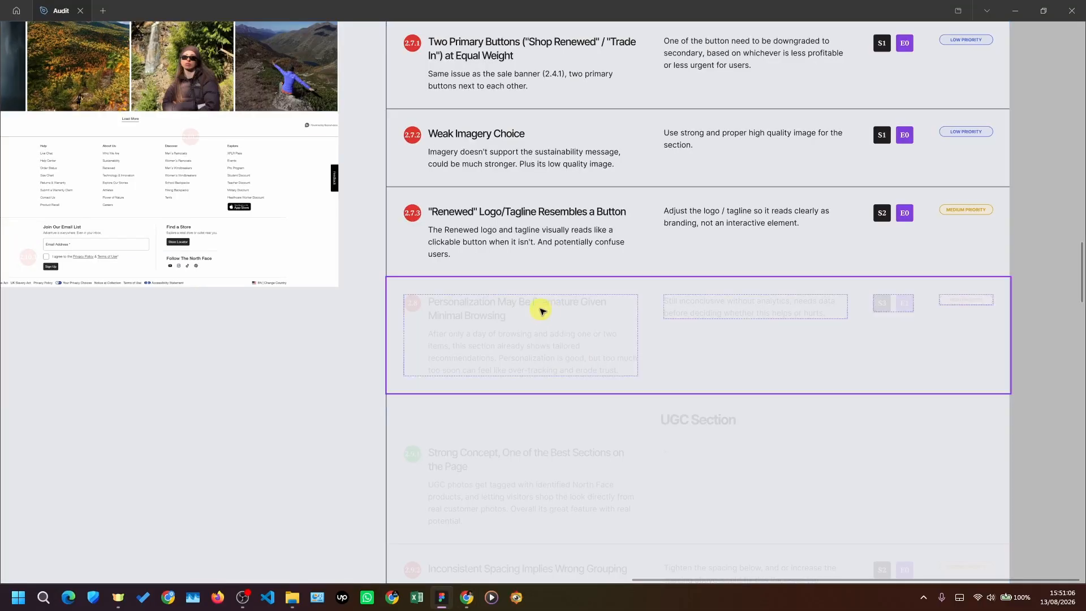
- In Figma, set the "Personalization May Be Premature Given Minimal Browsing" audit row to 100% opacity
left_click(543, 287)
key("0")
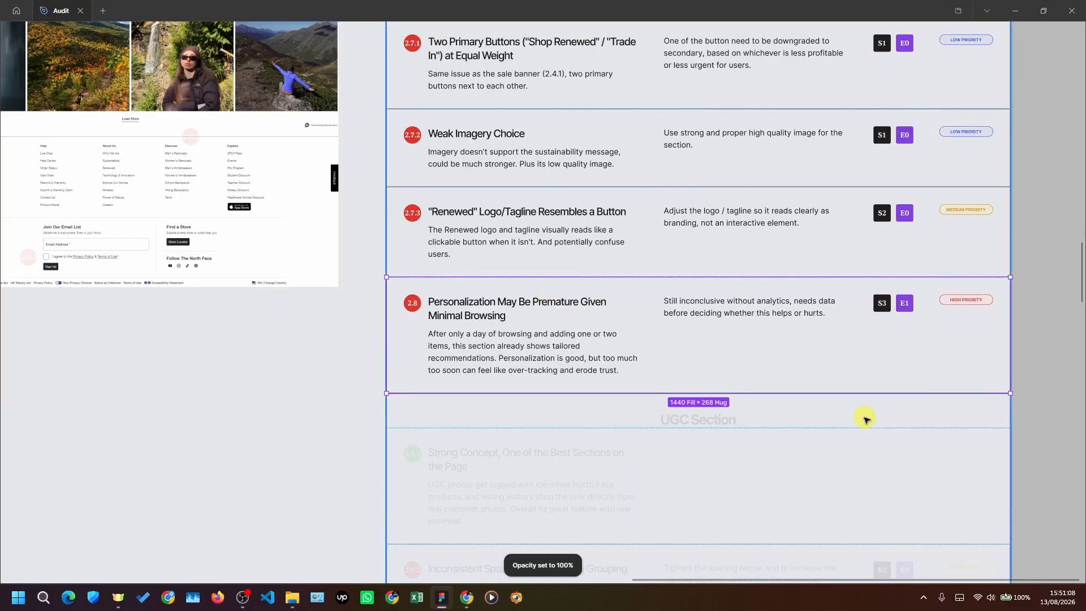
scroll(1053, 369, "down", 2)
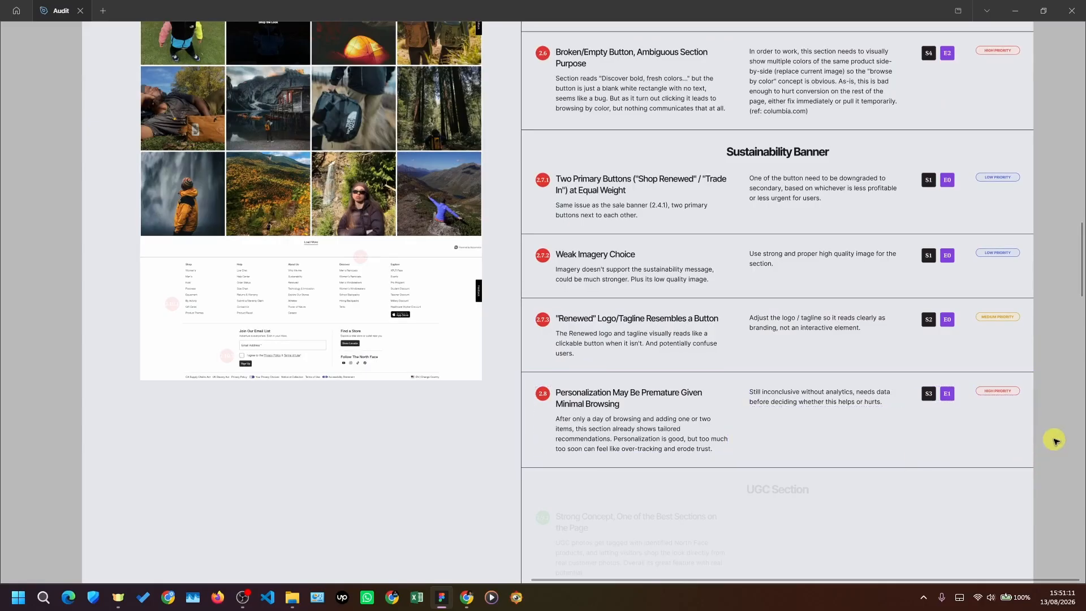
- Set the 2.8 marker beside the "Gear You May Like" heading on the homepage screenshot to 100% opacity
scroll(603, 250, "down", 3)
scroll(603, 249, "up", 3)
scroll(444, 180, "up", 5)
scroll(444, 179, "down", 3)
scroll(417, 177, "up", 4)
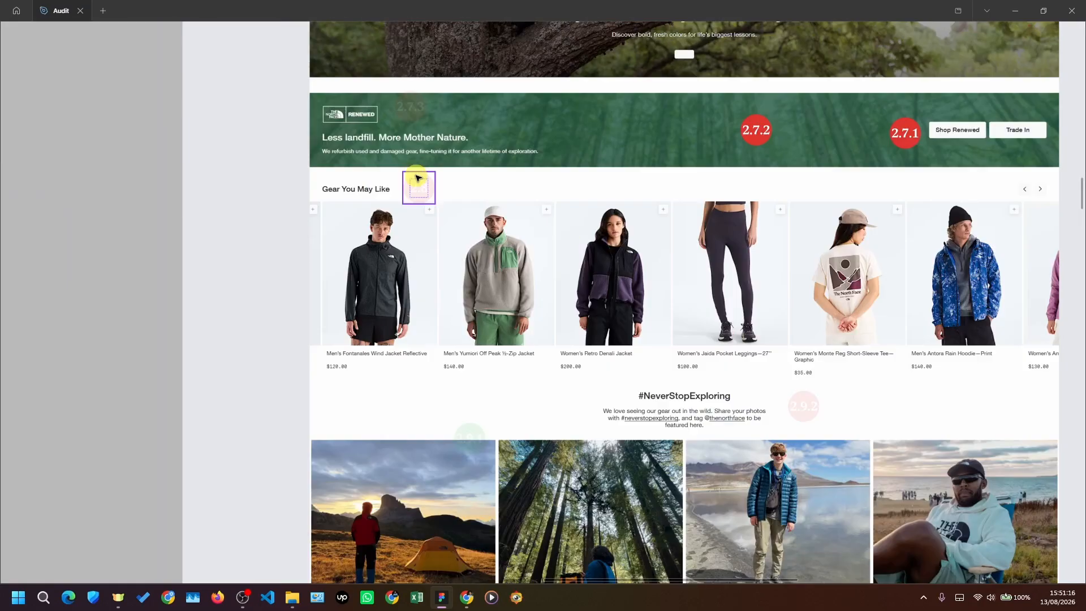
key("0")
scroll(257, 181, "down", 3)
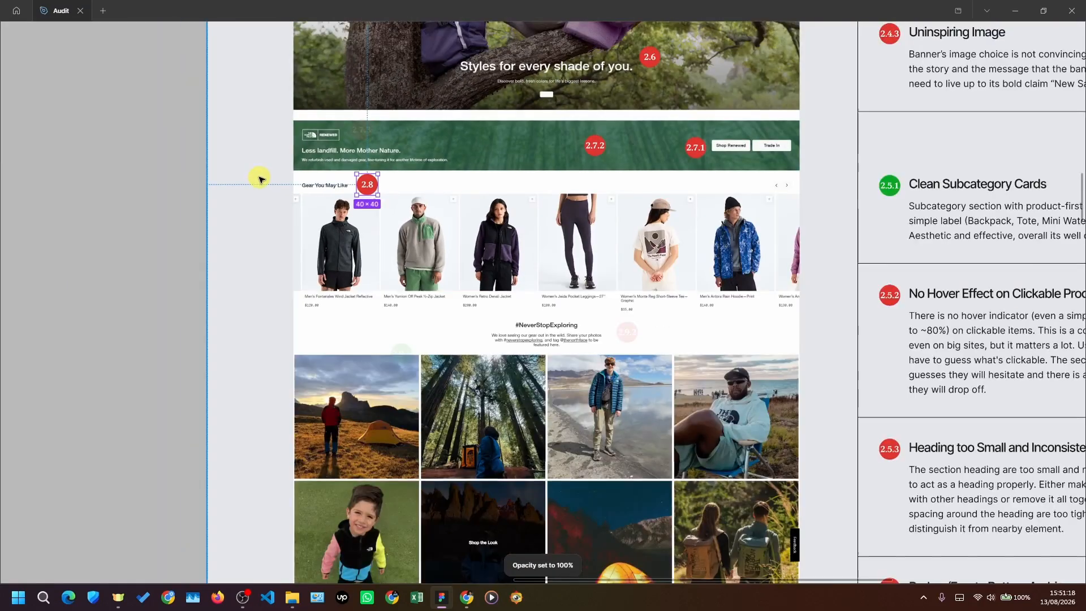
- Switch to the live homepage in Chrome and page the "Gear You May Like" carousel forward and back
key("alt+Tab")
left_click(1056, 249)
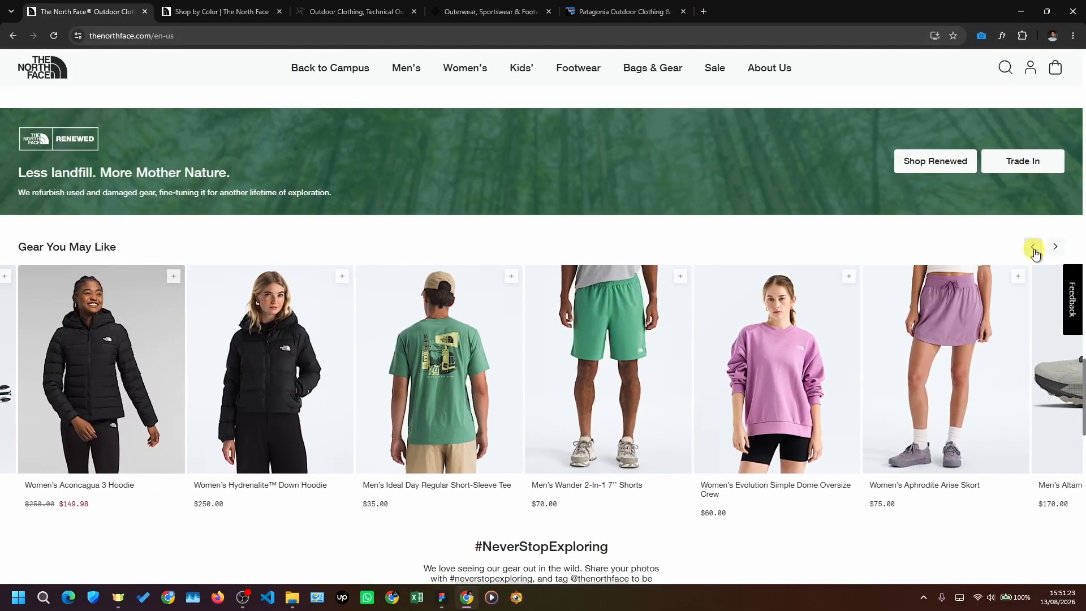
left_click(1033, 249)
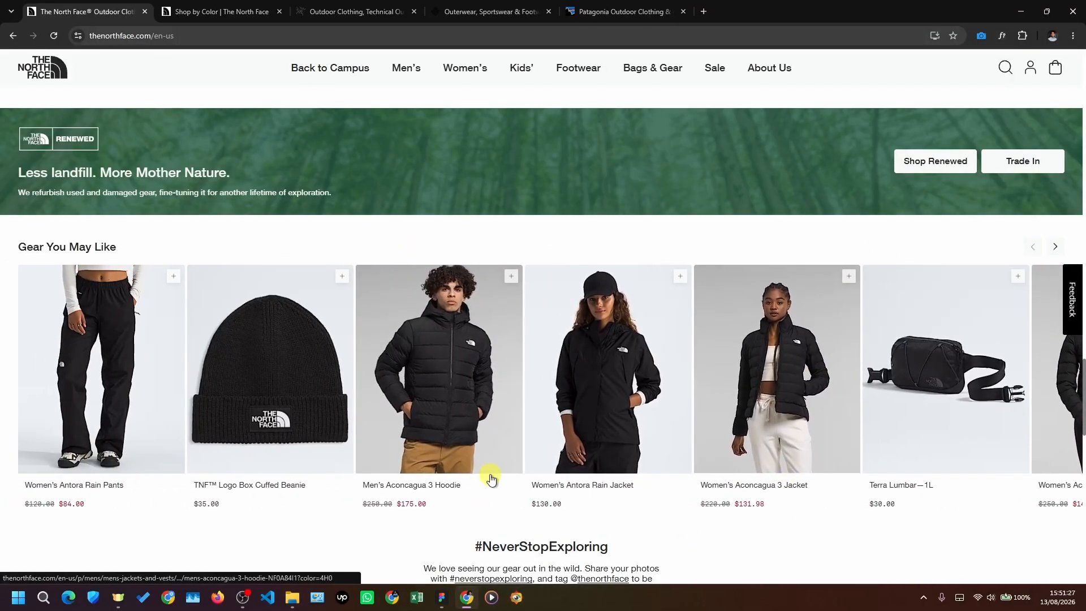
- Examine the #NeverStopExploring gallery, opening the forest photo's Shop the Look view and paging through several customer photos before closing it
scroll(677, 371, "down", 5)
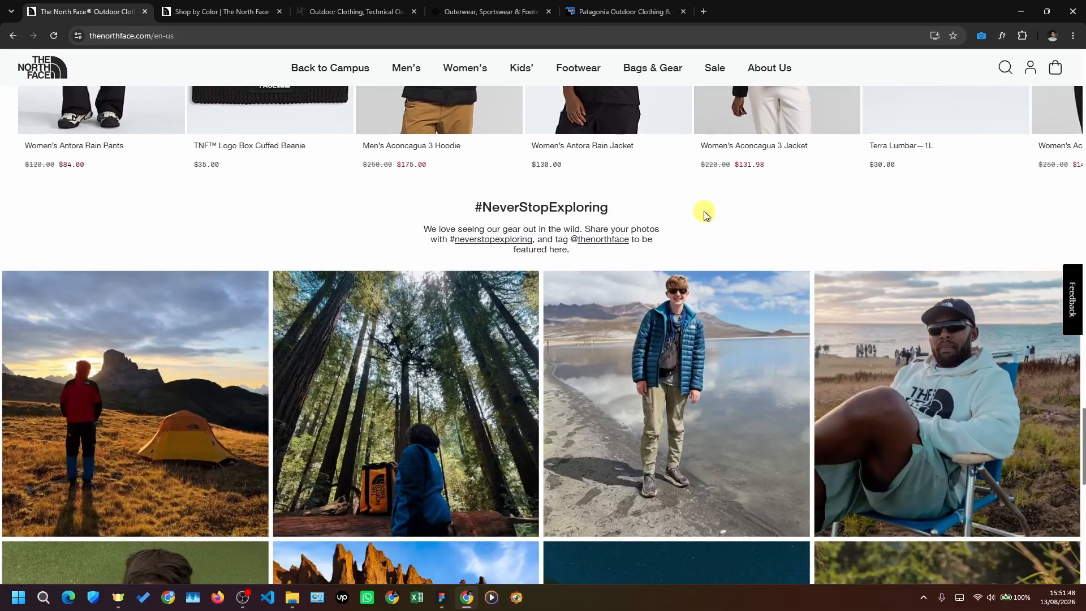
scroll(701, 213, "down", 1)
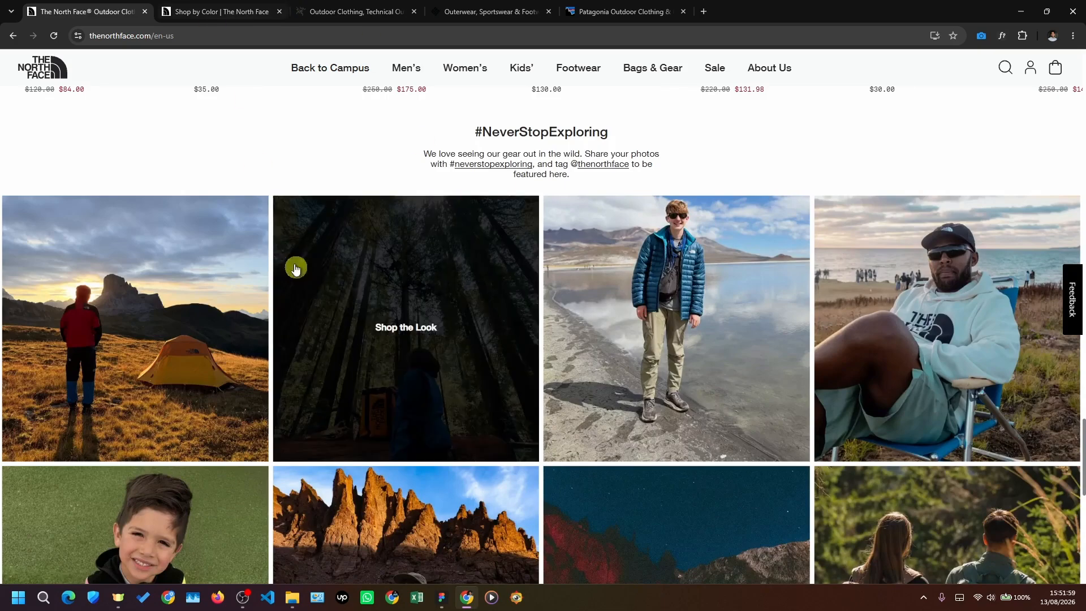
left_click(390, 283)
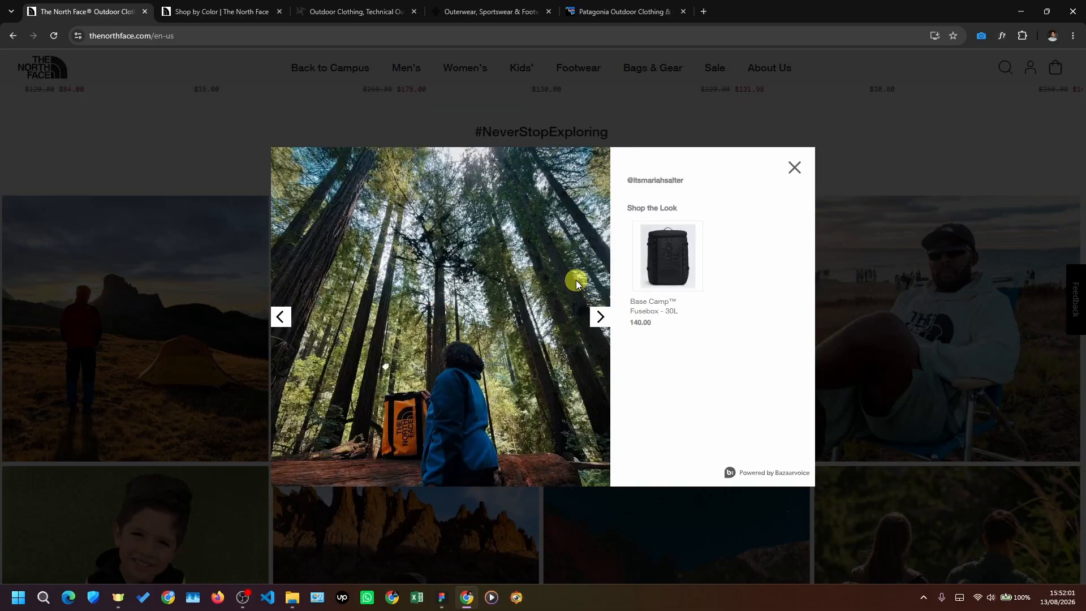
left_click(600, 316)
left_click(599, 317)
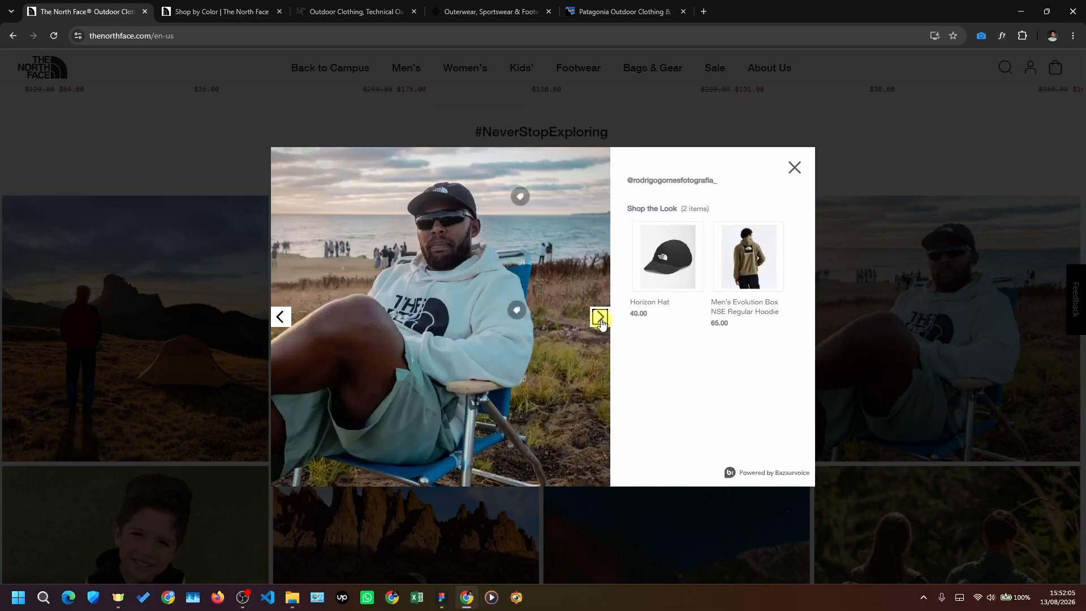
left_click(599, 316)
left_click(600, 316)
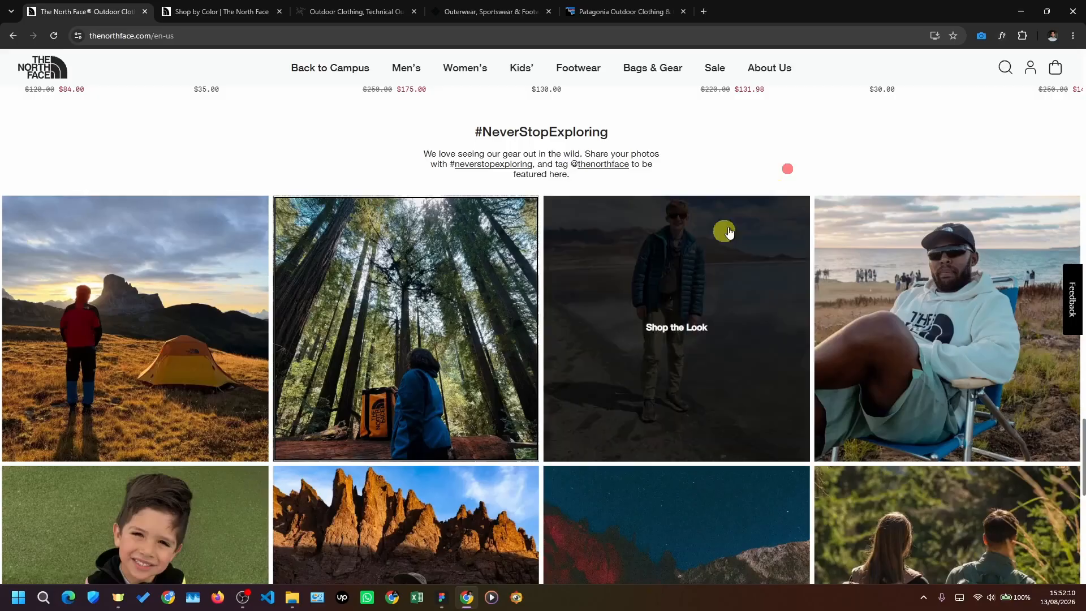
scroll(651, 396, "down", 2)
scroll(639, 430, "up", 1)
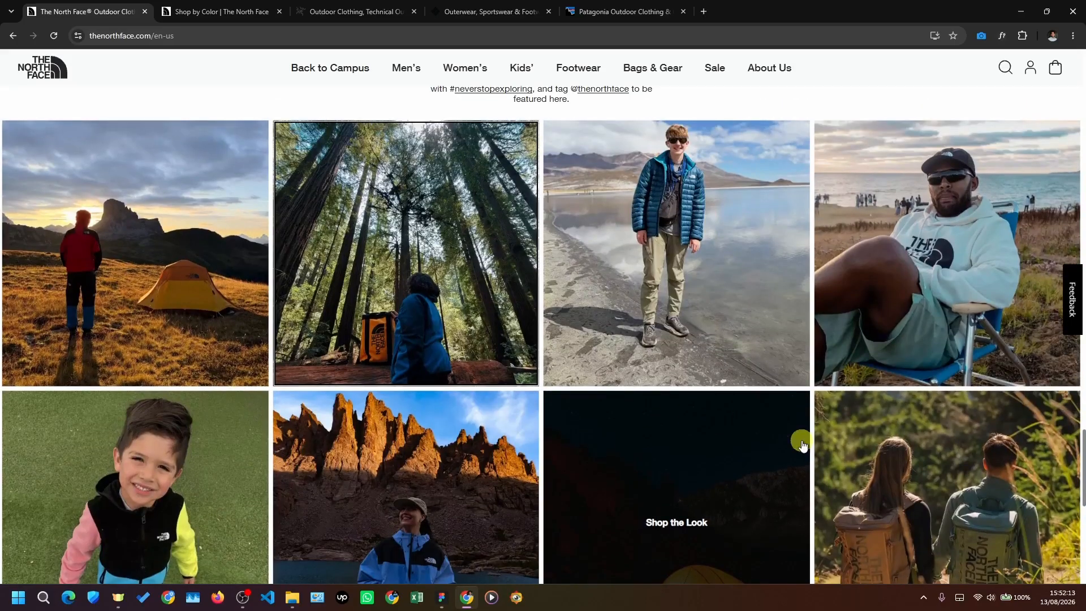
scroll(794, 410, "down", 1)
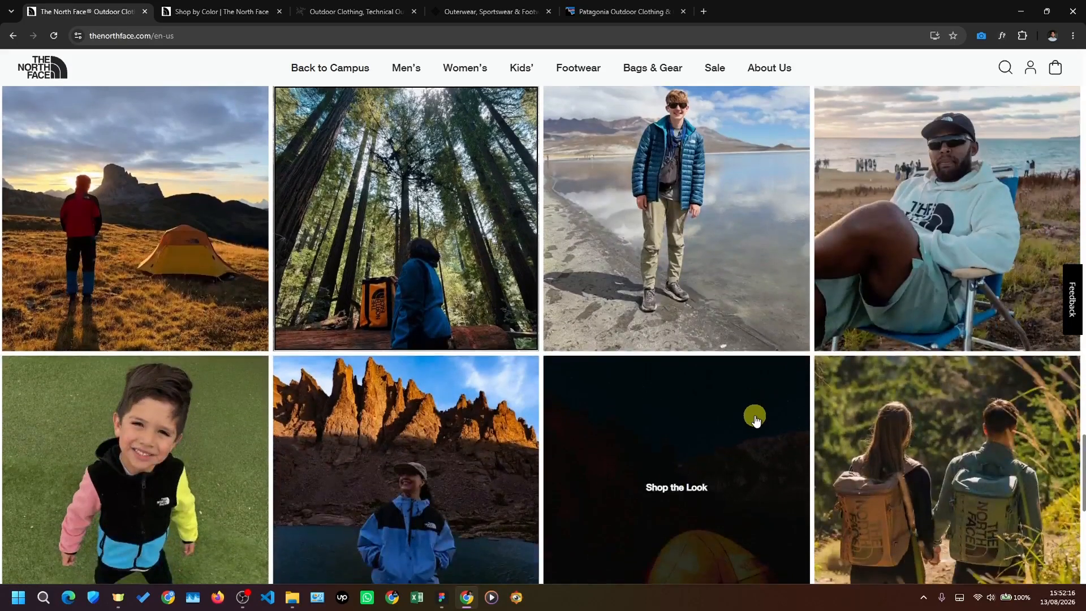
scroll(753, 415, "up", 3)
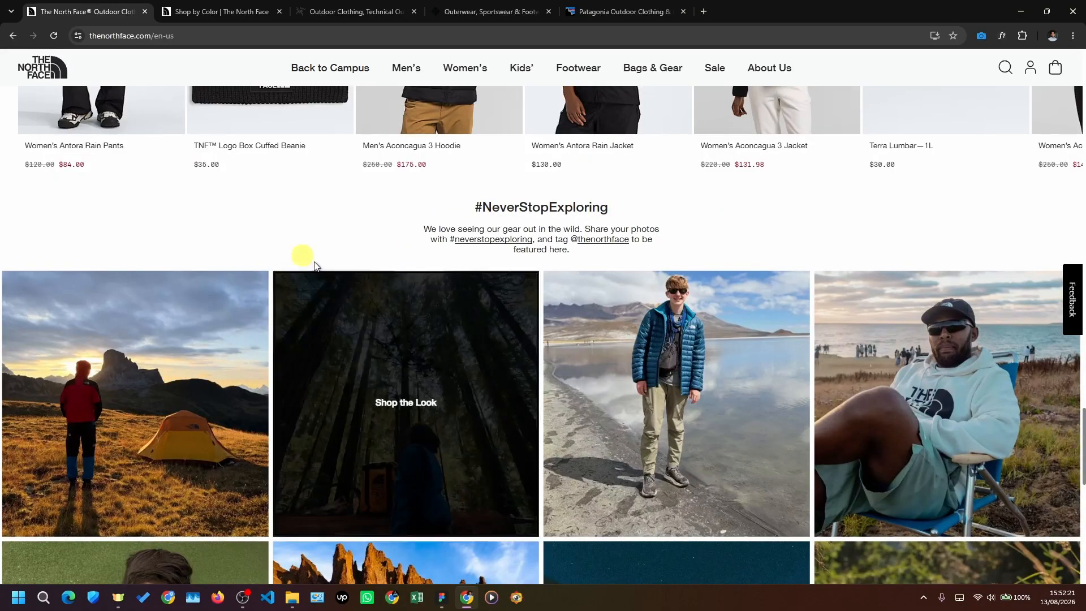
- Glance at the competitor sites, including Columbia's homepage, and return through The North Face homepage to the audit in Figma
left_click(351, 13)
left_click(534, 10)
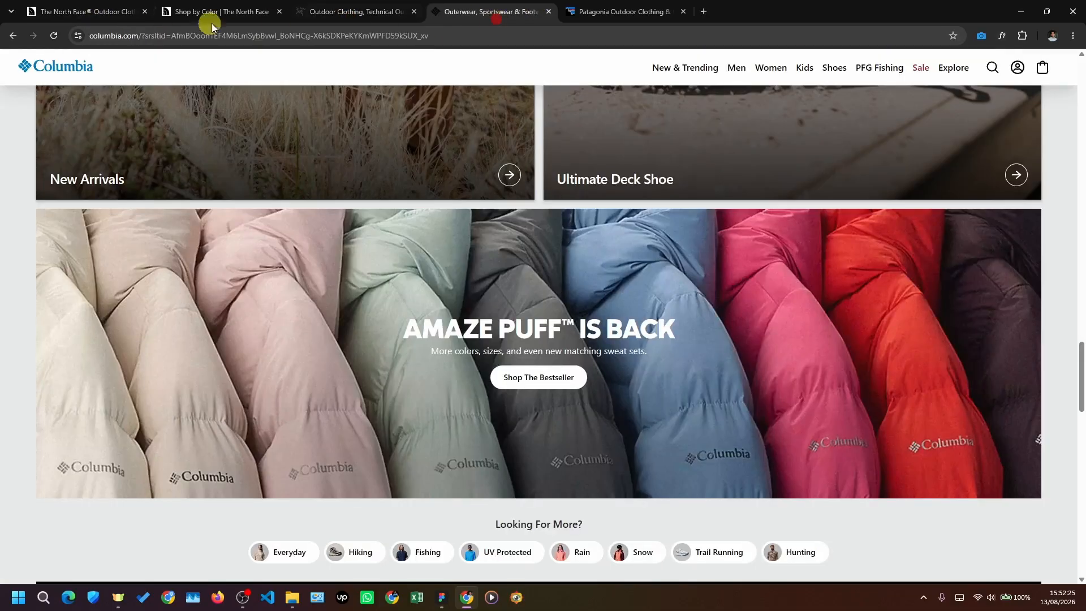
left_click(74, 12)
key("alt+Tab")
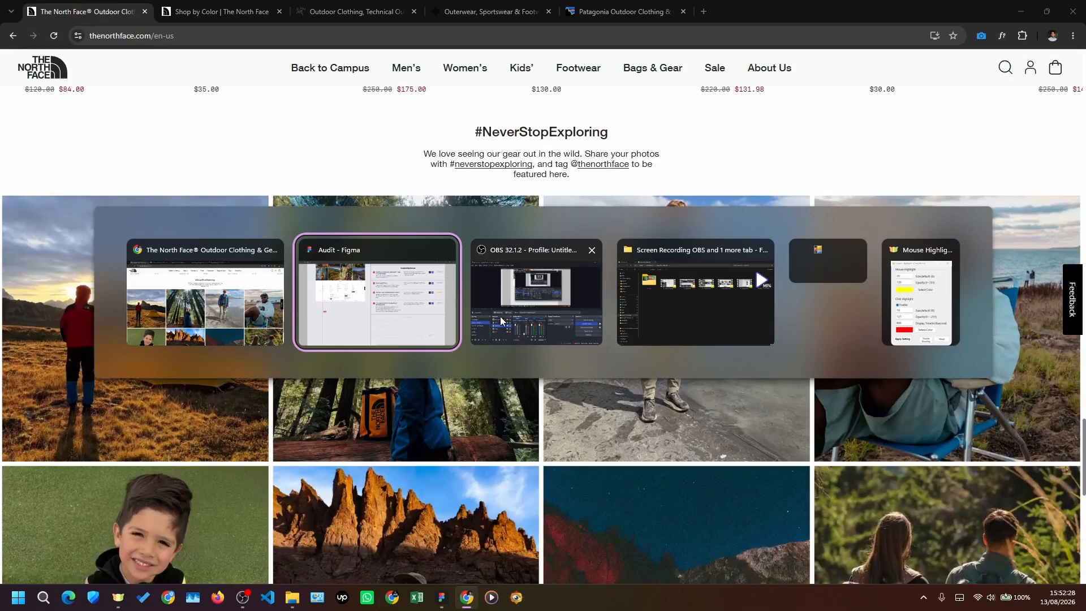
- Set the "Strong Concept, One of the Best Sections on the Page" row and the "UGC Section" heading to 100% opacity
scroll(542, 357, "down", 3)
left_click(534, 355)
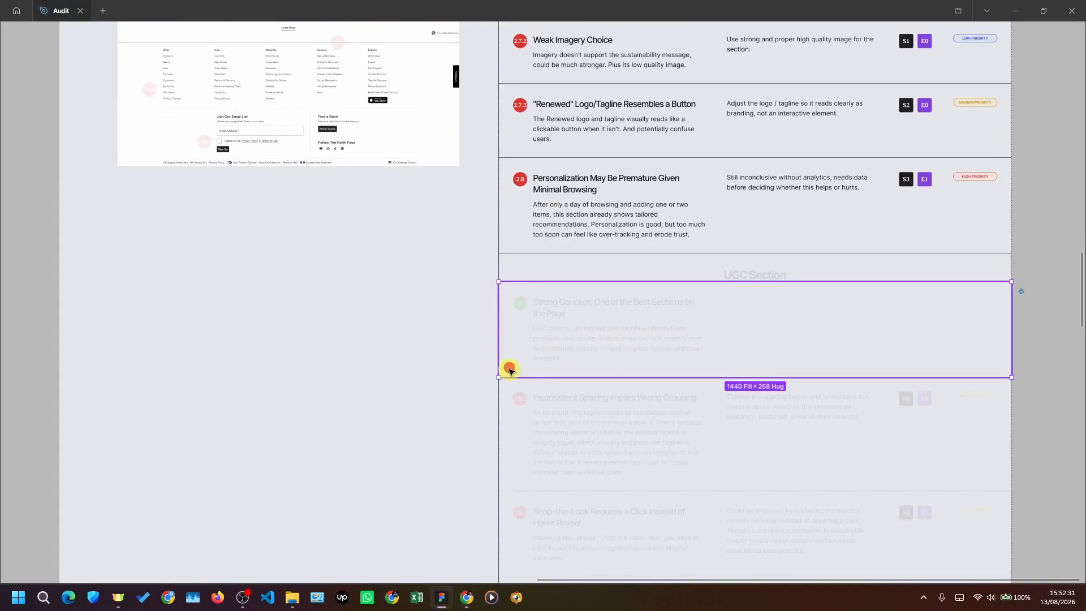
key("0")
left_click(762, 276)
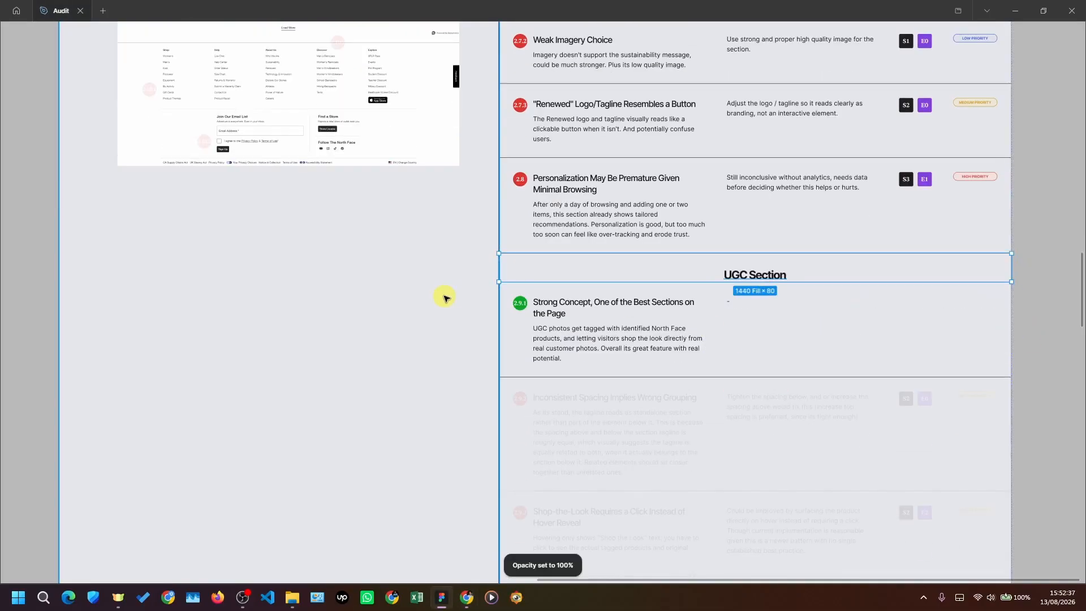
scroll(460, 328, "up", 1)
left_click(460, 347)
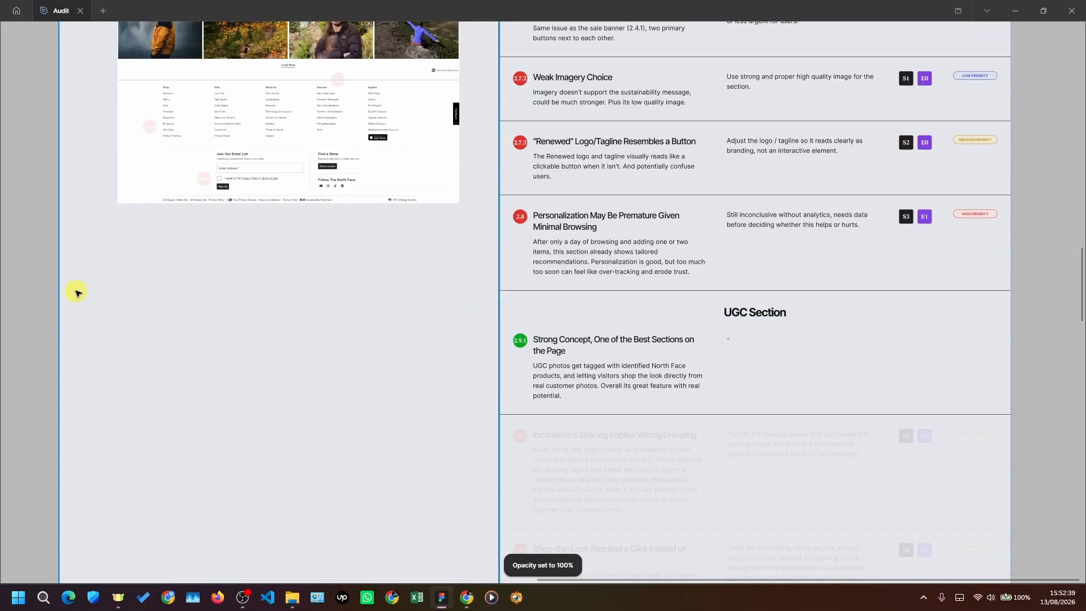
- Switch to the live homepage in Chrome and highlight the #NeverStopExploring heading and tagline to examine how they relate to the neighbouring sections
left_click(17, 277)
scroll(422, 412, "up", 1)
left_click(502, 211)
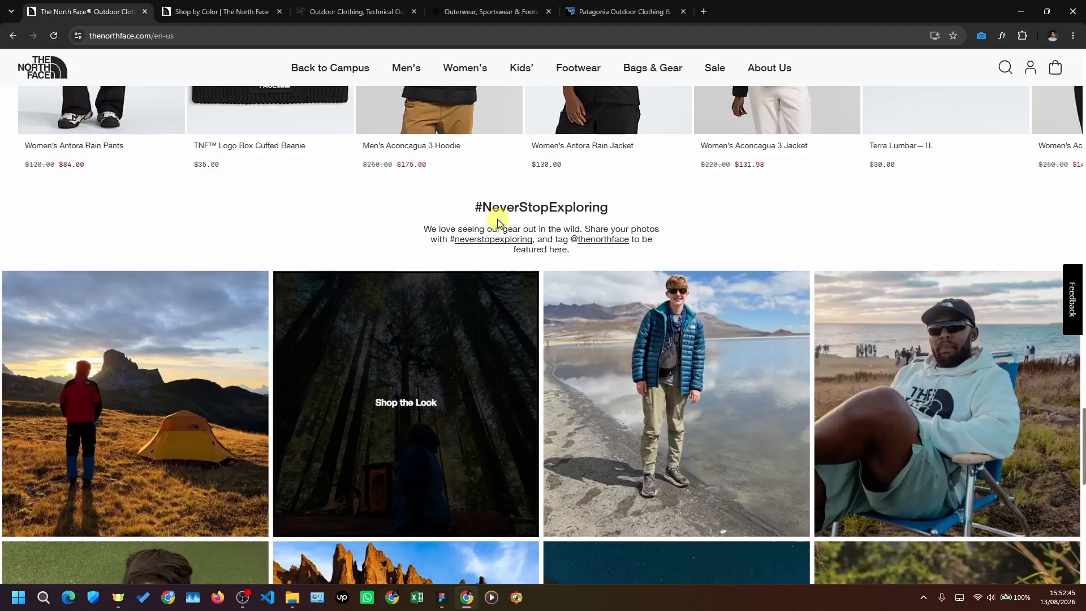
scroll(475, 219, "up", 1)
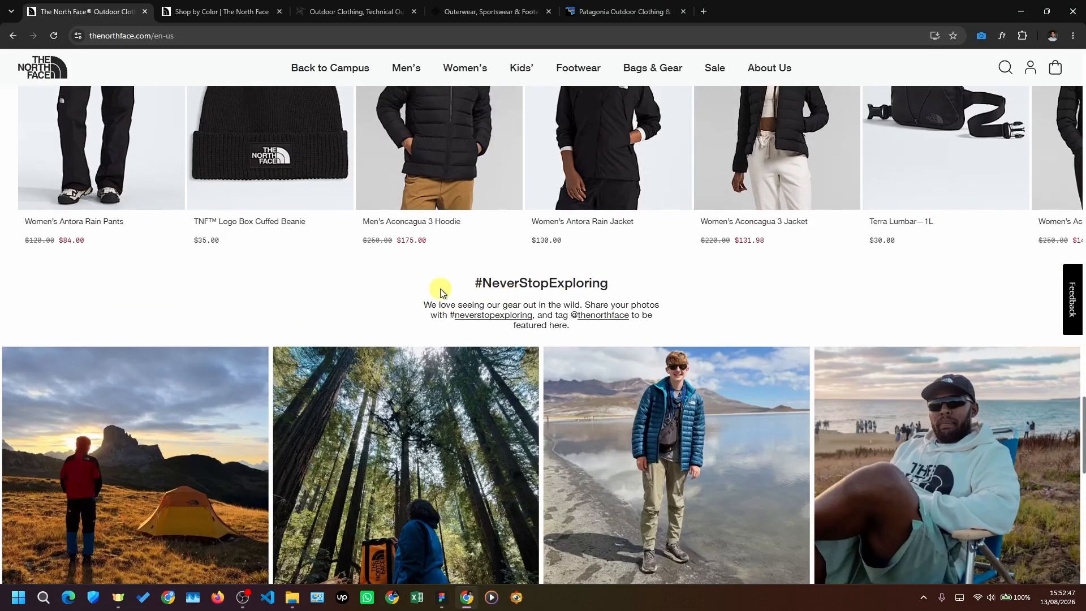
scroll(487, 305, "up", 1)
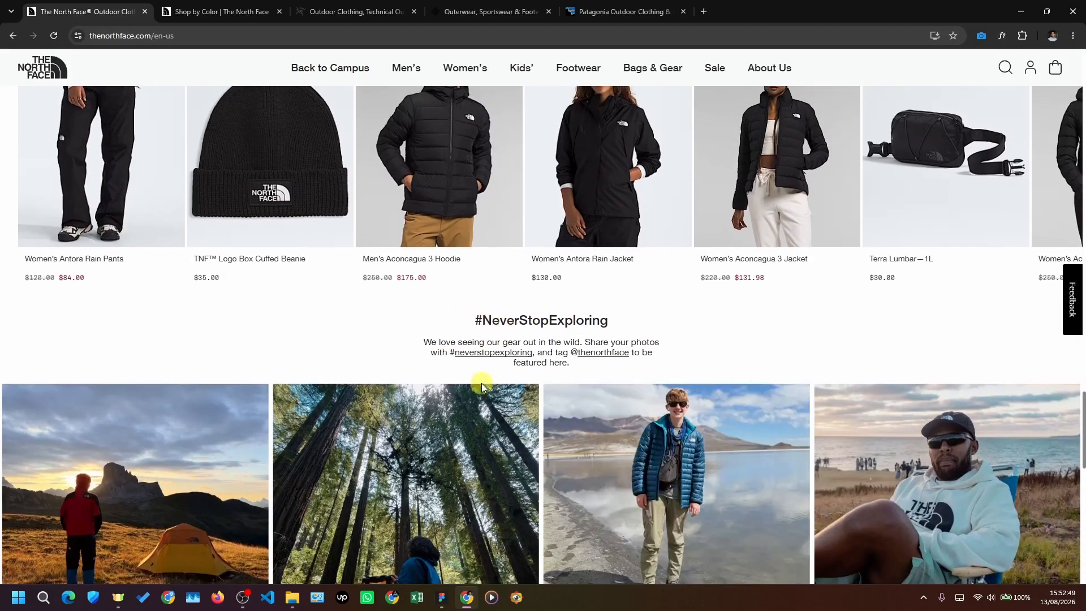
scroll(832, 346, "down", 1)
left_click_drag(472, 283, 574, 325)
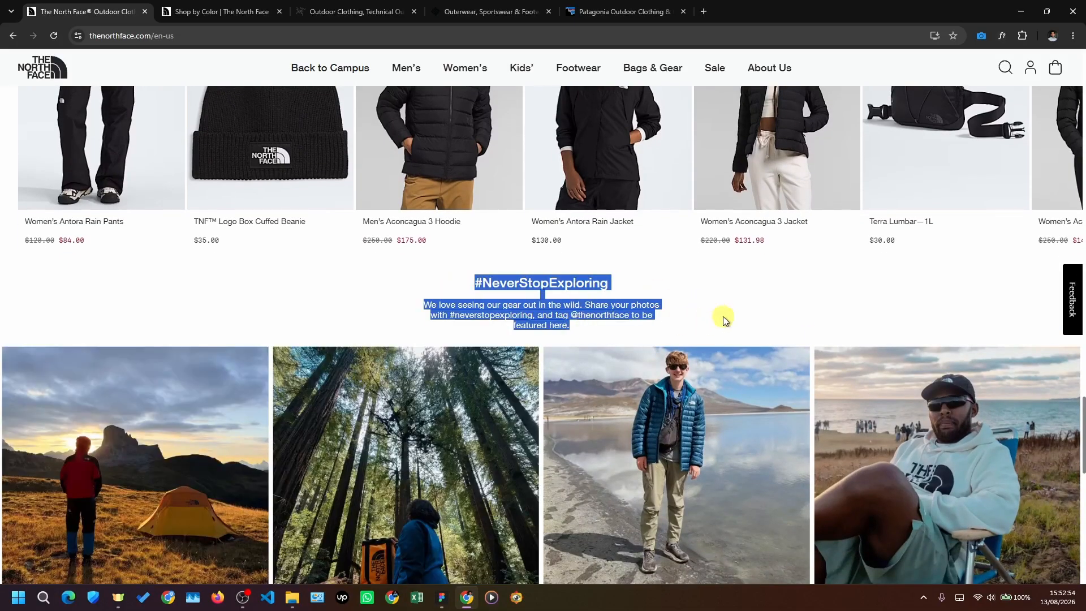
scroll(612, 395, "down", 4)
scroll(396, 271, "up", 2)
left_click(442, 227)
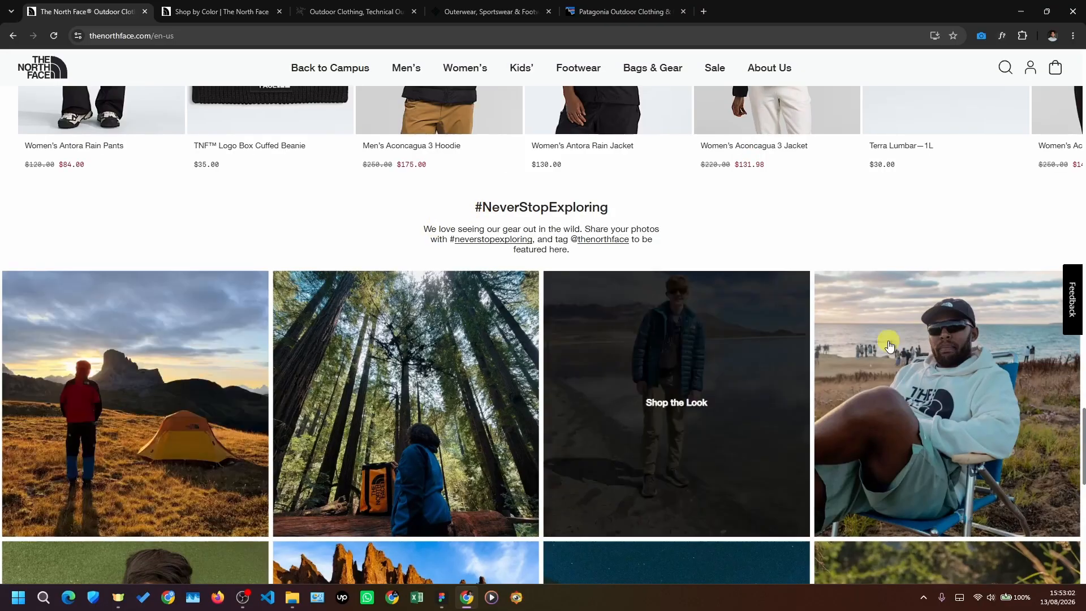
- Compare the spacing above and below the #NeverStopExploring tagline, highlighting the heading and text between the product carousel and the photo grid
scroll(678, 351, "down", 3)
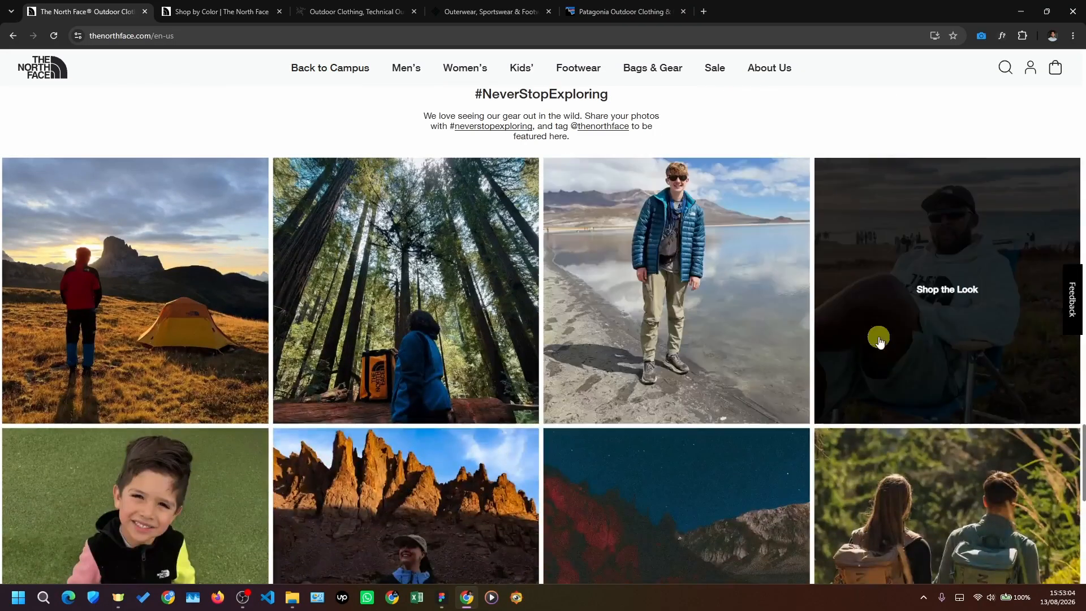
scroll(441, 345, "up", 2)
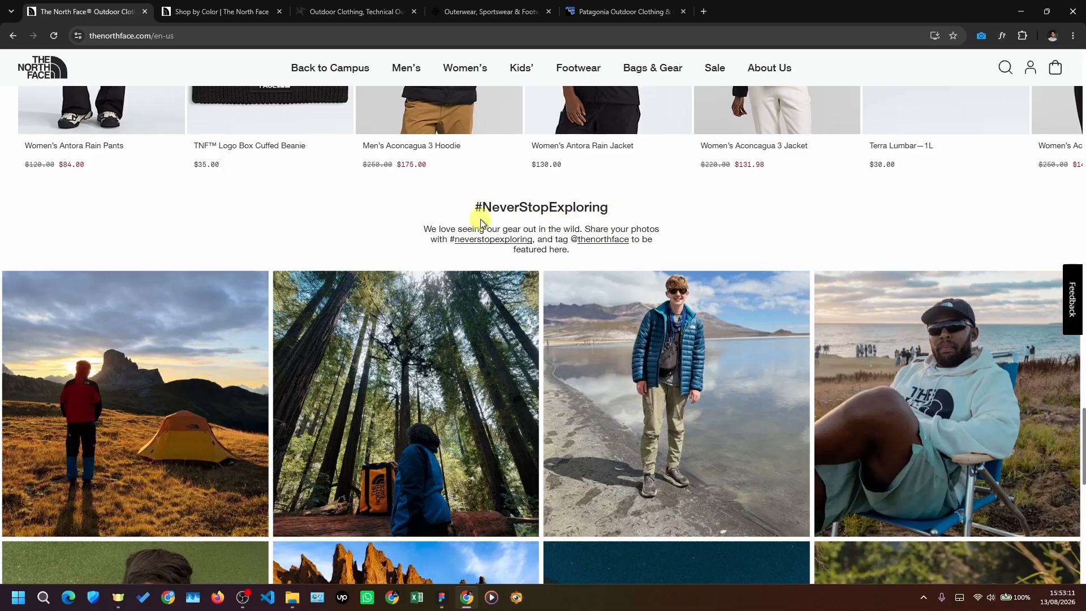
scroll(532, 266, "up", 1)
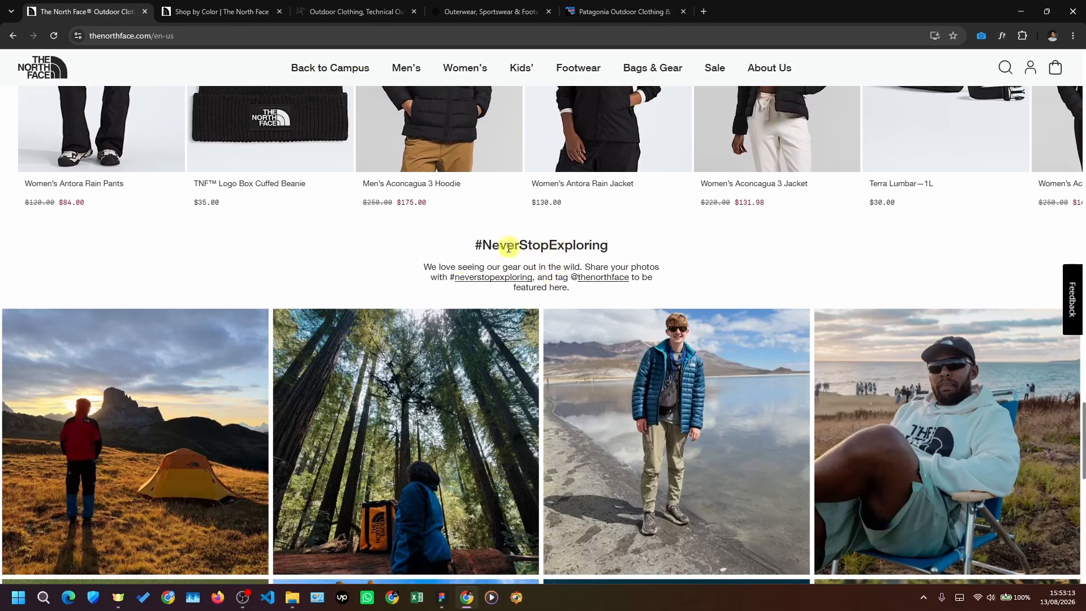
left_click_drag(476, 243, 548, 270)
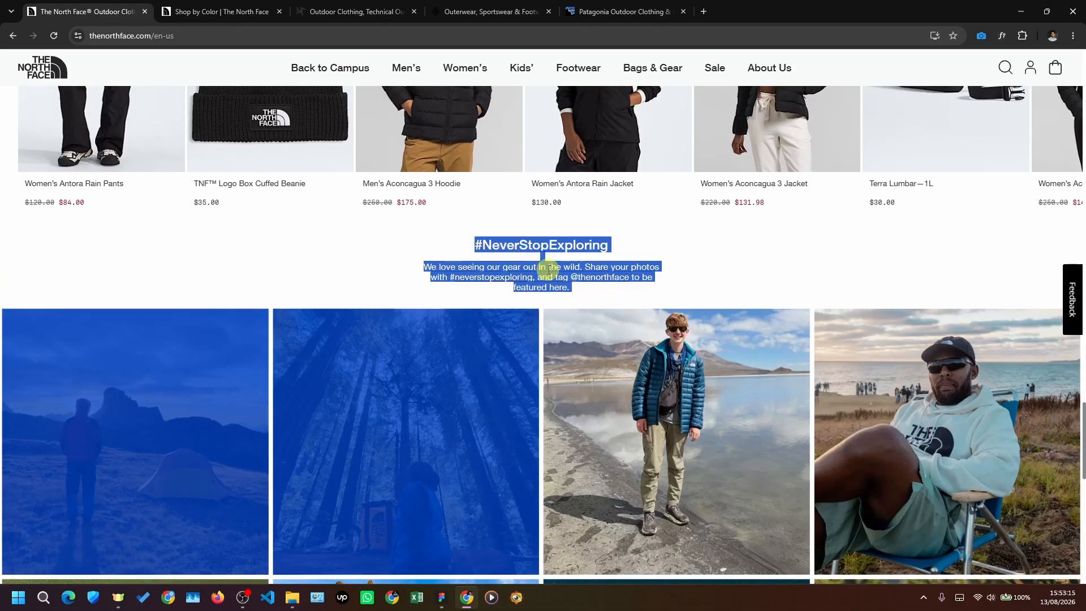
left_click(486, 244)
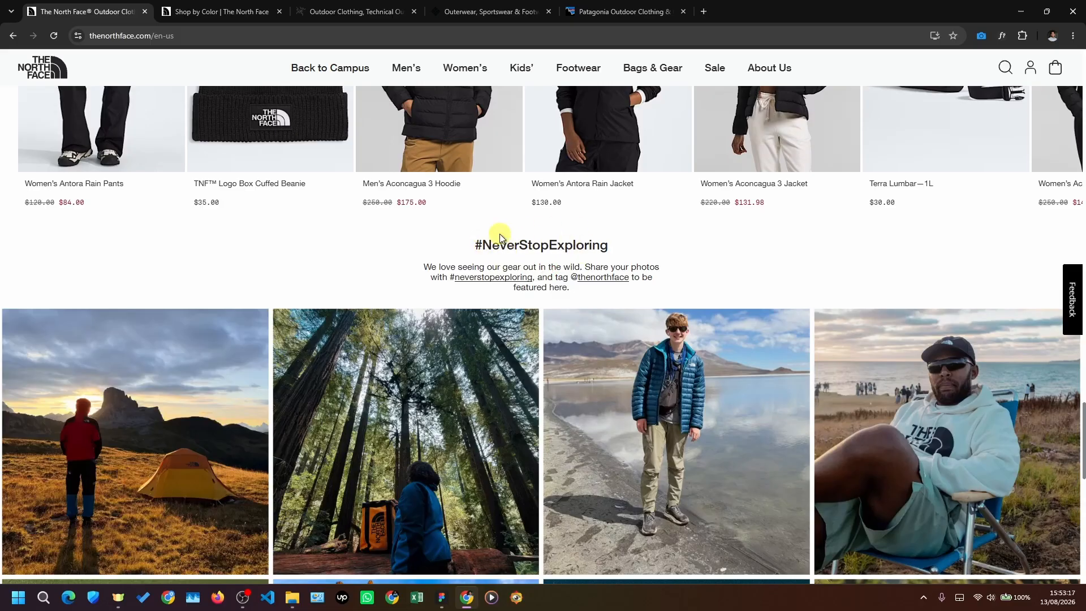
scroll(525, 235, "up", 1)
left_click_drag(470, 282, 569, 326)
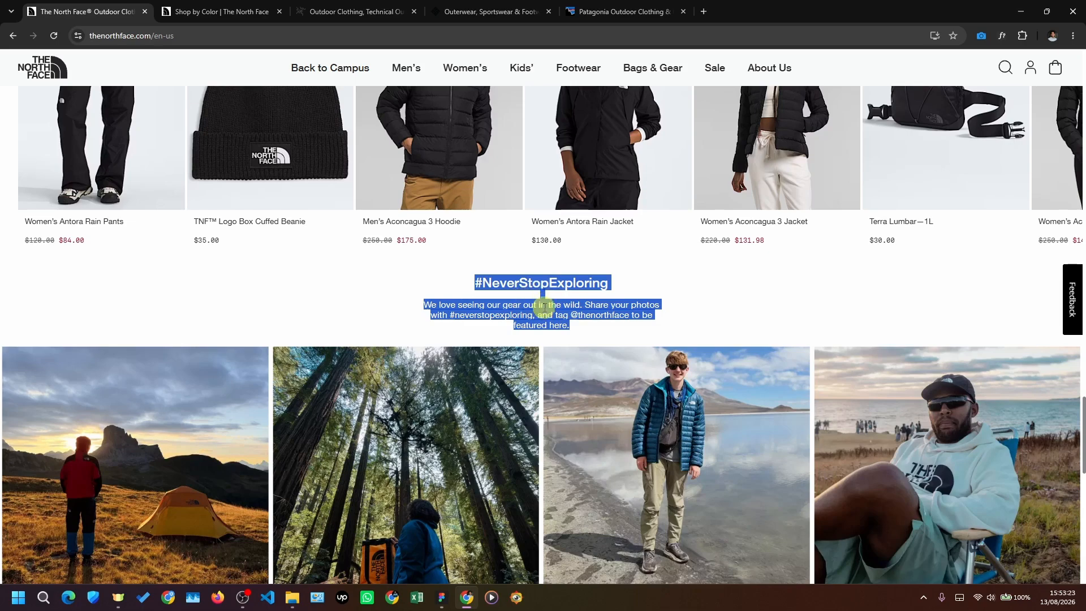
left_click(534, 304)
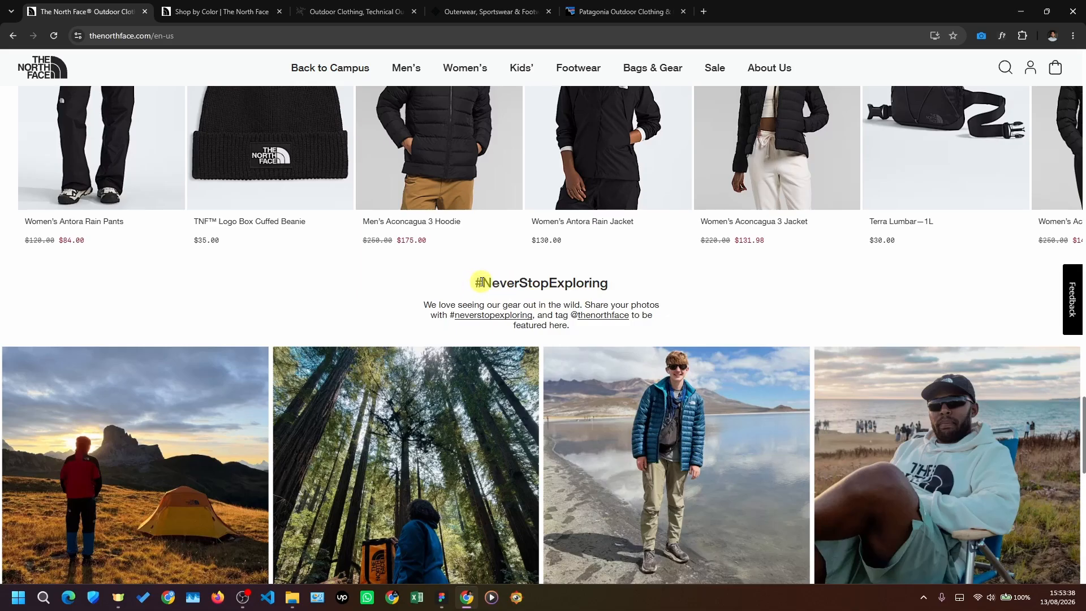
scroll(393, 278, "down", 1)
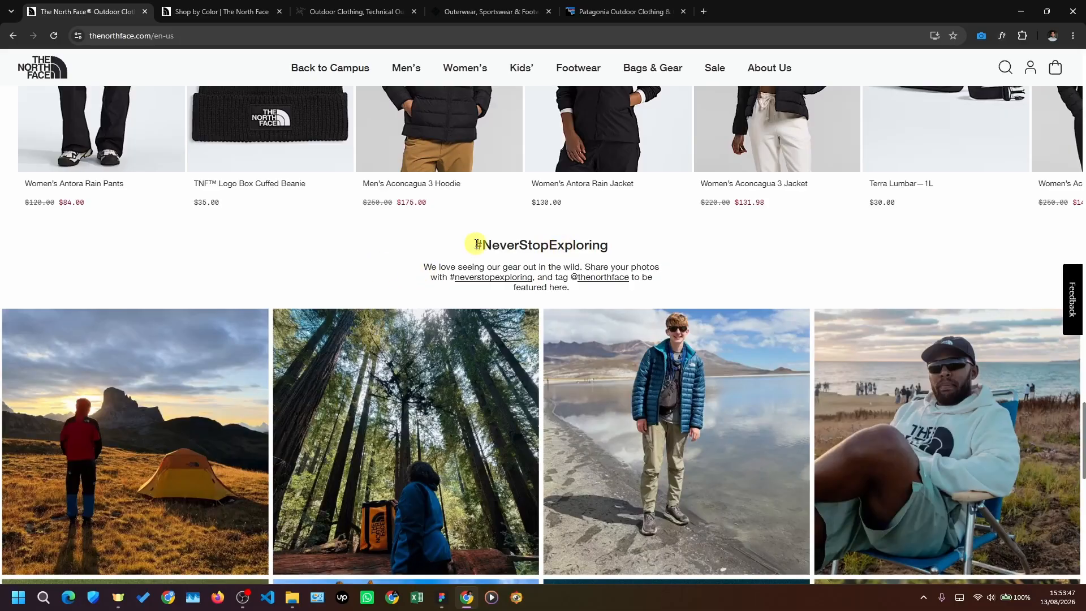
left_click_drag(477, 244, 581, 245)
left_click(507, 249)
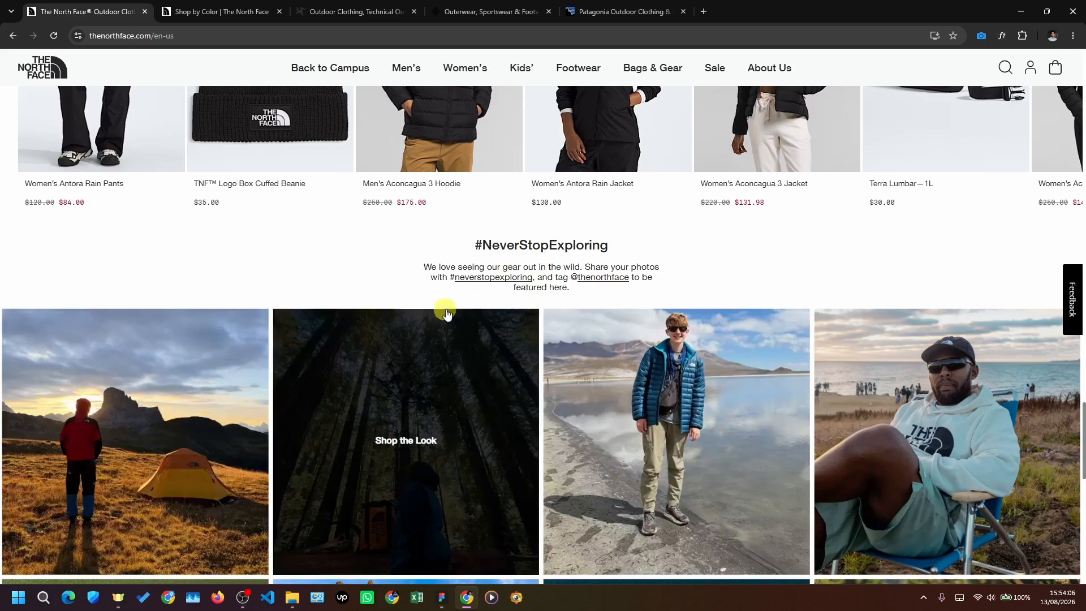
- Return to the audit in Figma and set the "Inconsistent Spacing Implies Wrong Grouping" row to 100% opacity
key("alt+Tab")
left_click(977, 388)
key("0")
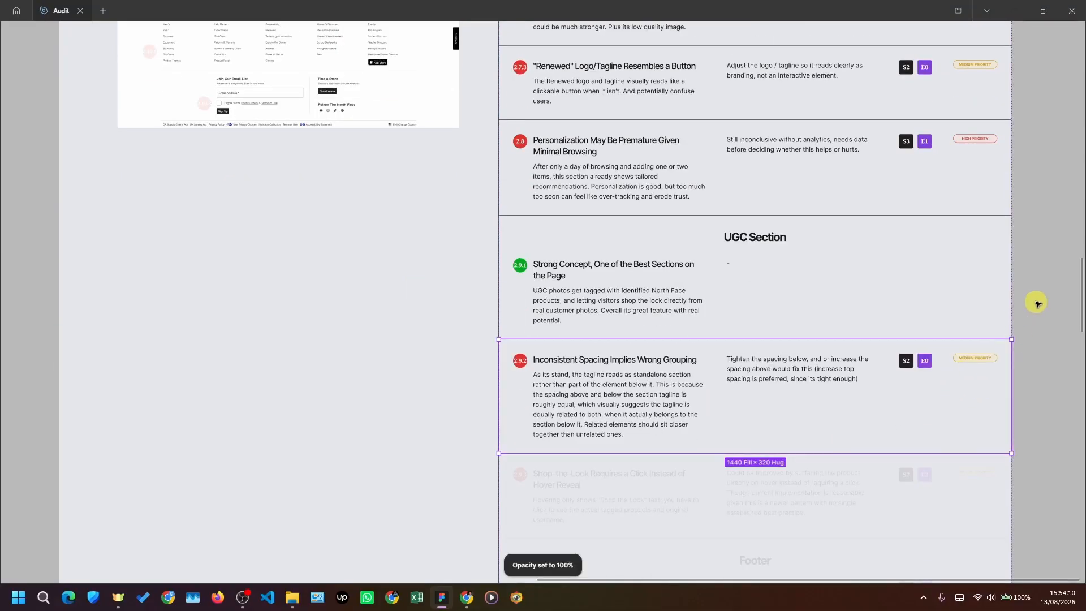
- Set the 2.9.2 marker beside the #NeverStopExploring heading on the homepage screenshot to 100% opacity
left_click(1035, 302)
scroll(920, 424, "up", 1)
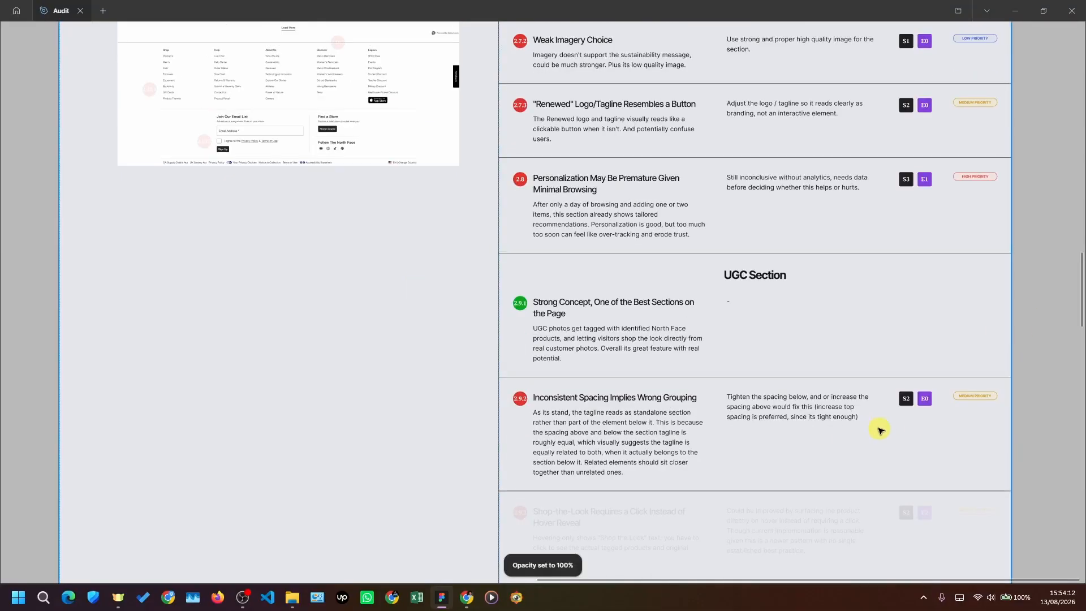
scroll(924, 457, "up", 2)
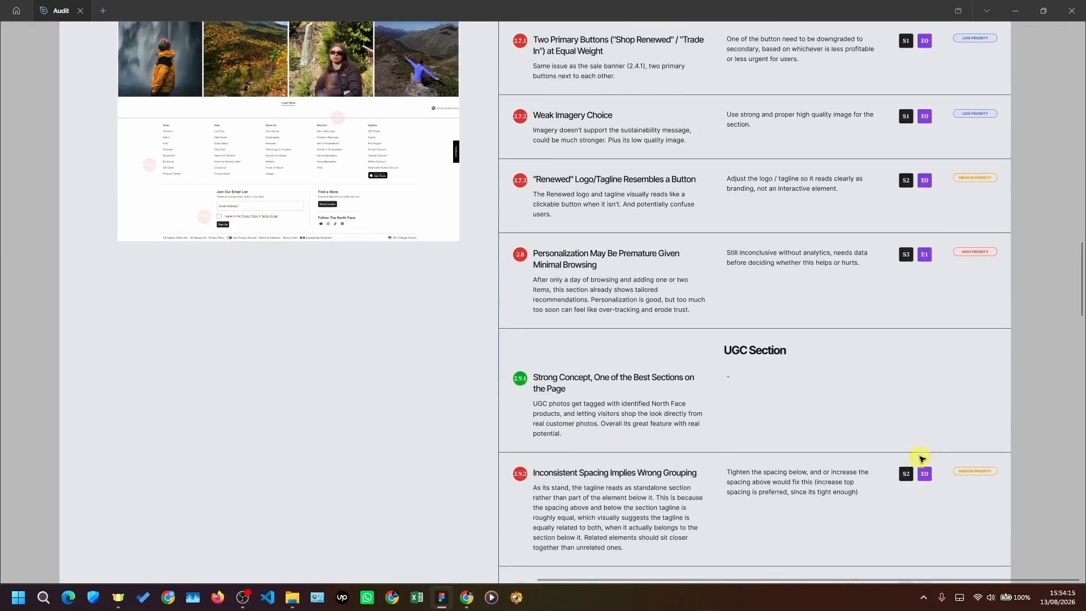
scroll(920, 458, "up", 5)
scroll(557, 254, "up", 5)
left_click(533, 212)
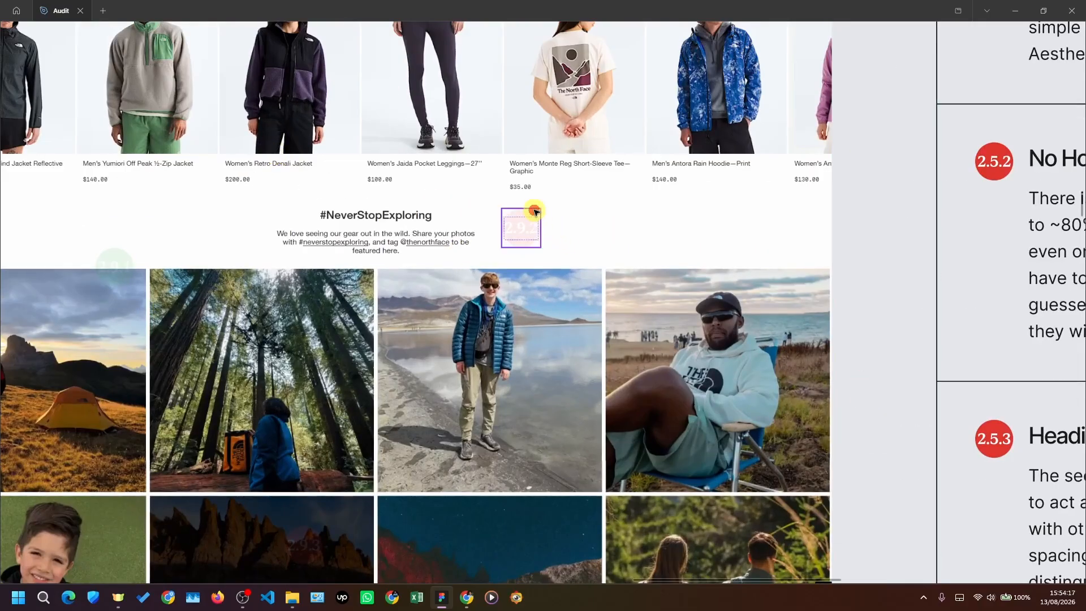
key("0")
left_click(130, 255)
- Switch to the live homepage and examine the lakeside photo's Shop the Look view in the #NeverStopExploring gallery, closing it each time
key("alt+Tab")
scroll(522, 269, "down", 2)
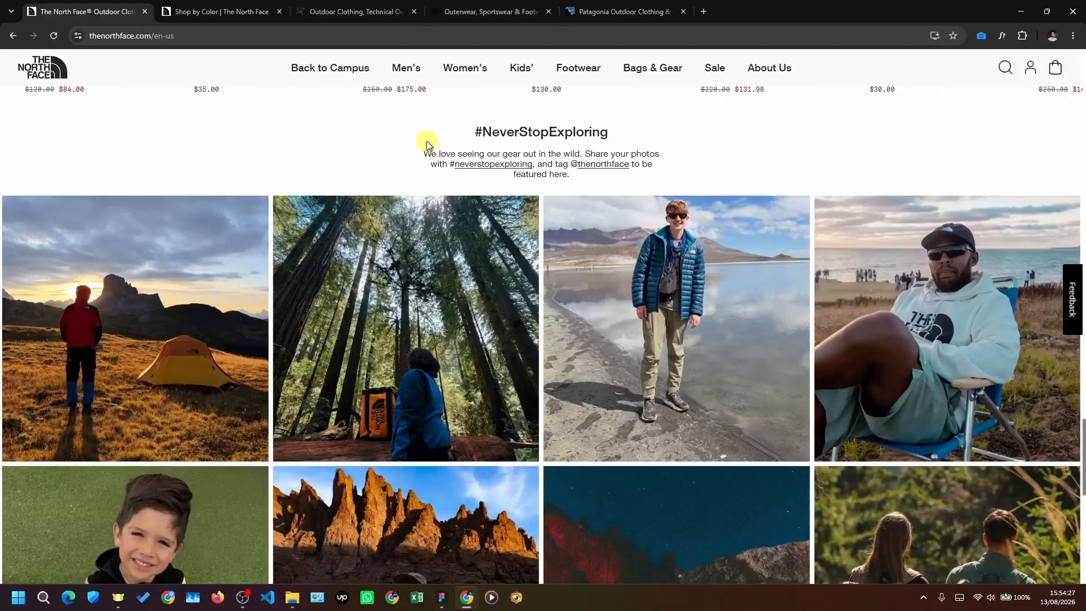
scroll(690, 340, "up", 1)
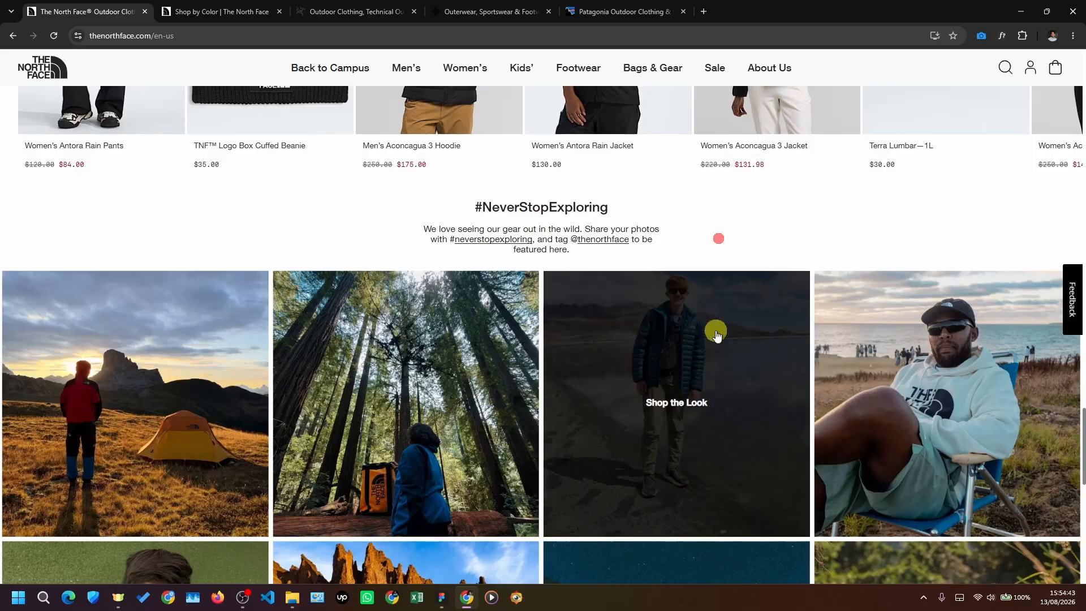
scroll(650, 316, "down", 2)
scroll(679, 351, "up", 1)
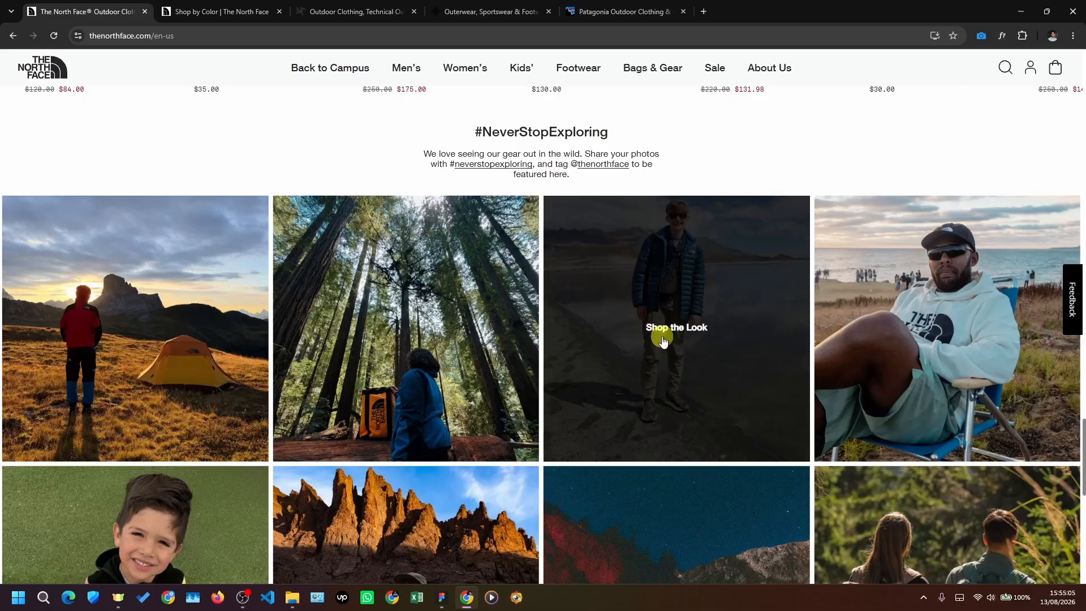
left_click(730, 237)
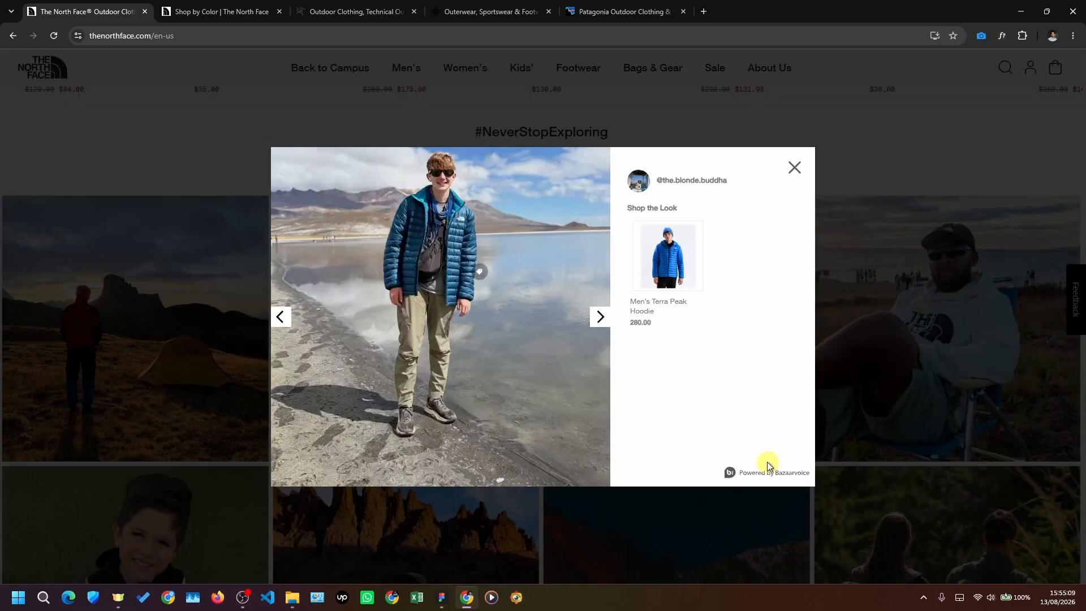
left_click(793, 167)
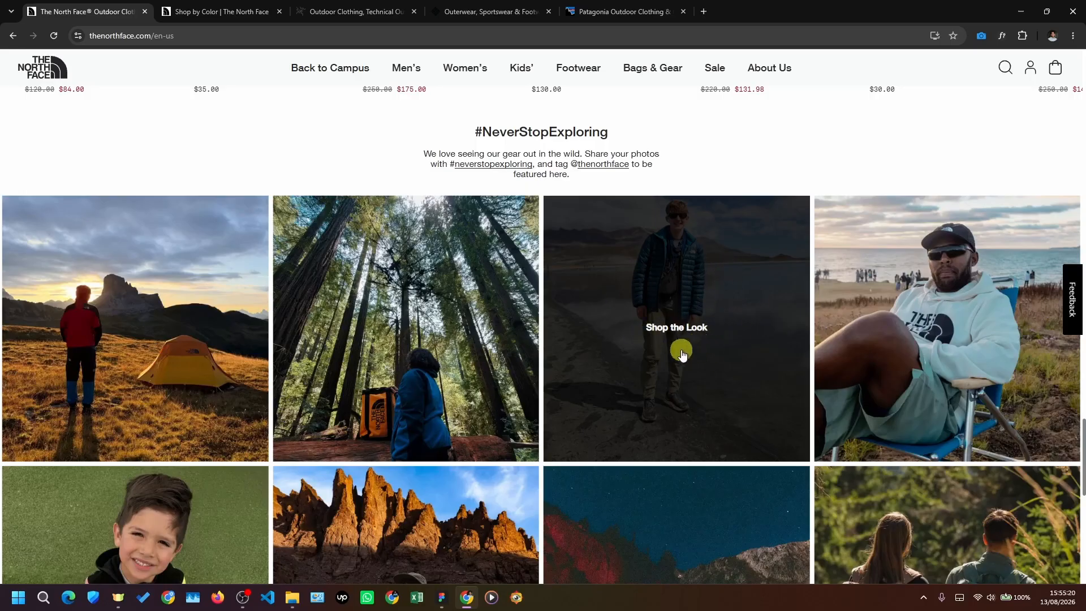
left_click(732, 289)
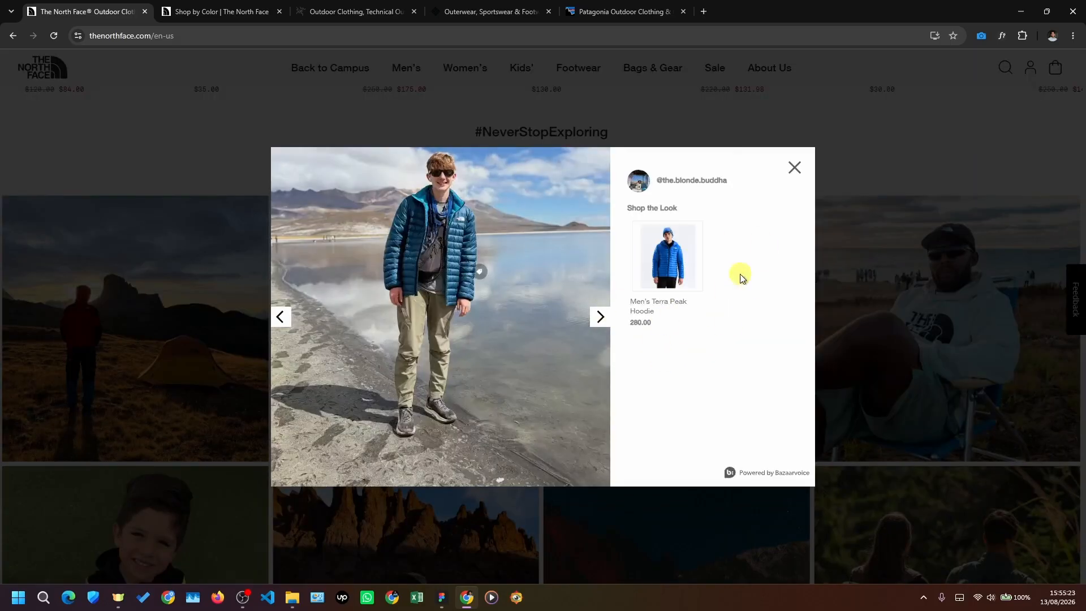
left_click(795, 170)
- Compare the lakeside photo's overlay text with its Shop the Look details by repeatedly opening and closing the detail view
mouse_move(690, 240)
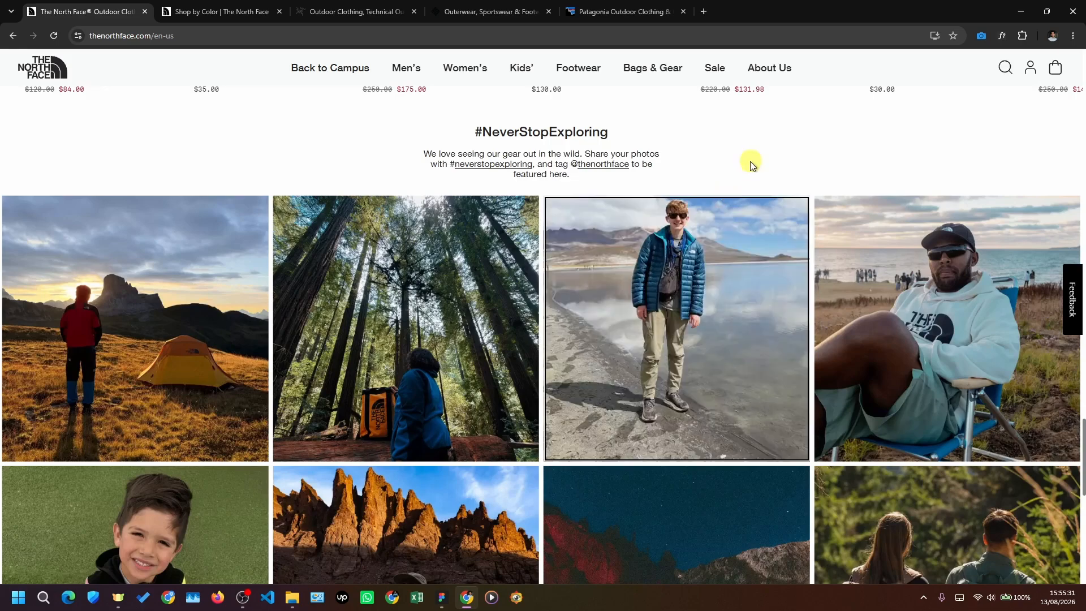
mouse_move(719, 219)
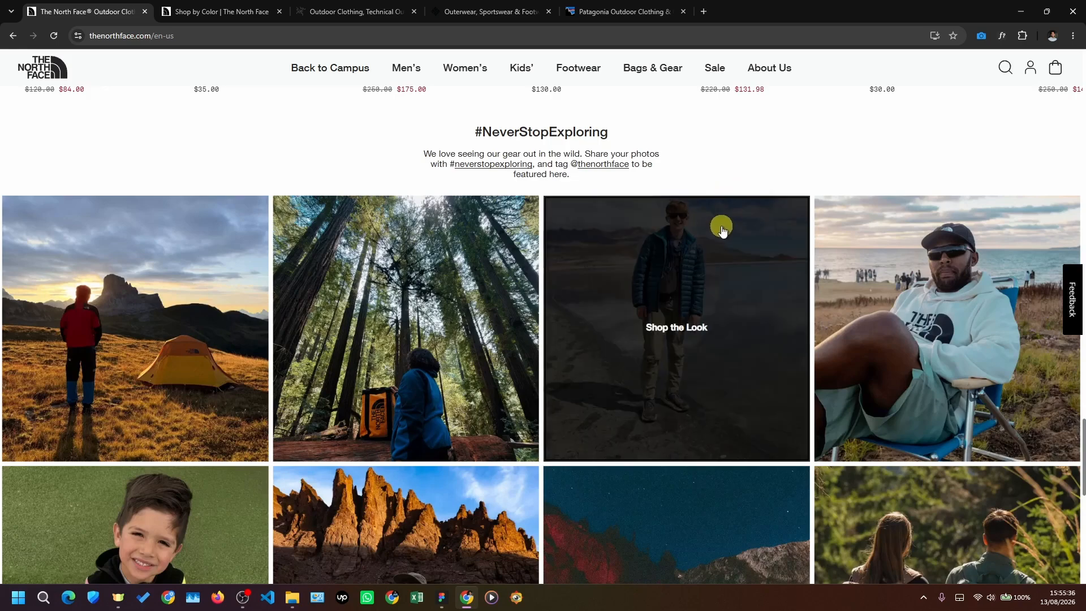
left_click(726, 236)
left_click(792, 166)
left_click(731, 164)
scroll(718, 181, "down", 1)
scroll(788, 170, "up", 1)
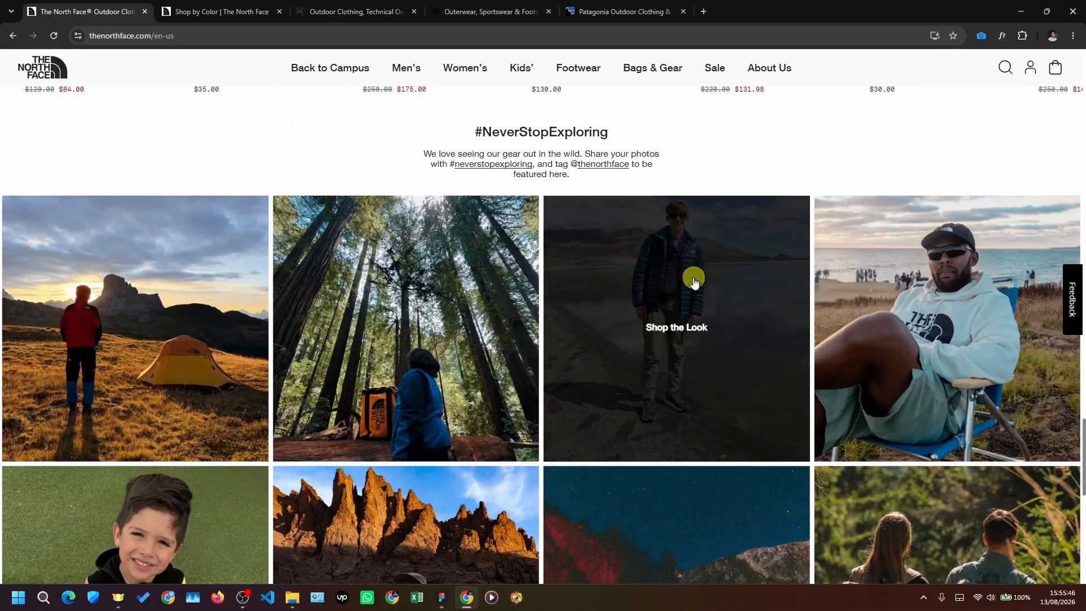
left_click(684, 277)
left_click(794, 168)
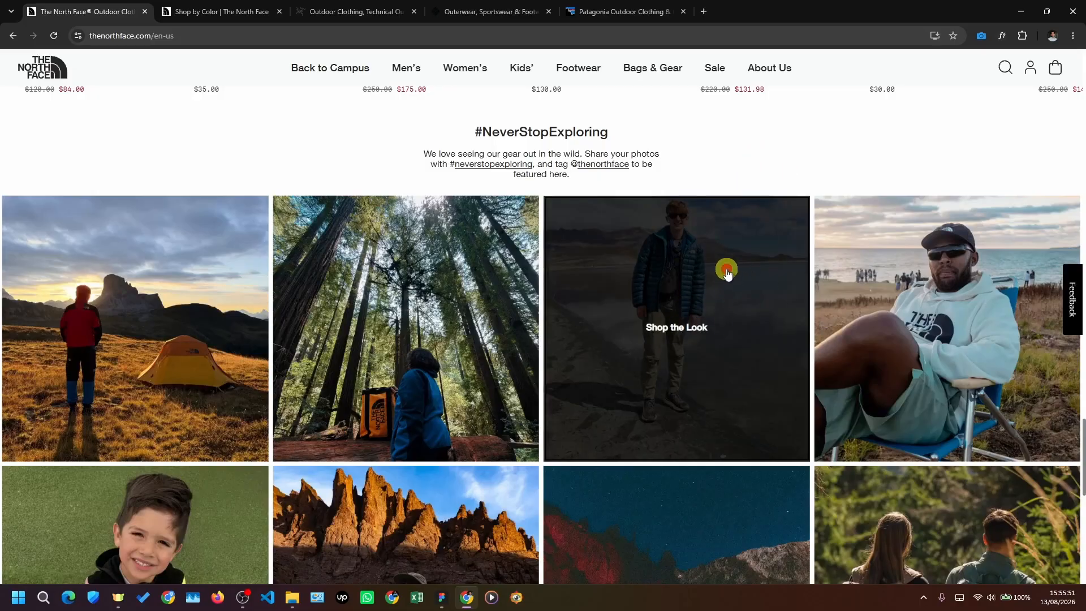
left_click(724, 269)
left_click(790, 170)
- Look over the overlays on the other gallery photos, and check the tagged product in the lakeside photo's Shop the Look view before closing it
scroll(897, 478, "down", 3)
scroll(243, 286, "up", 3)
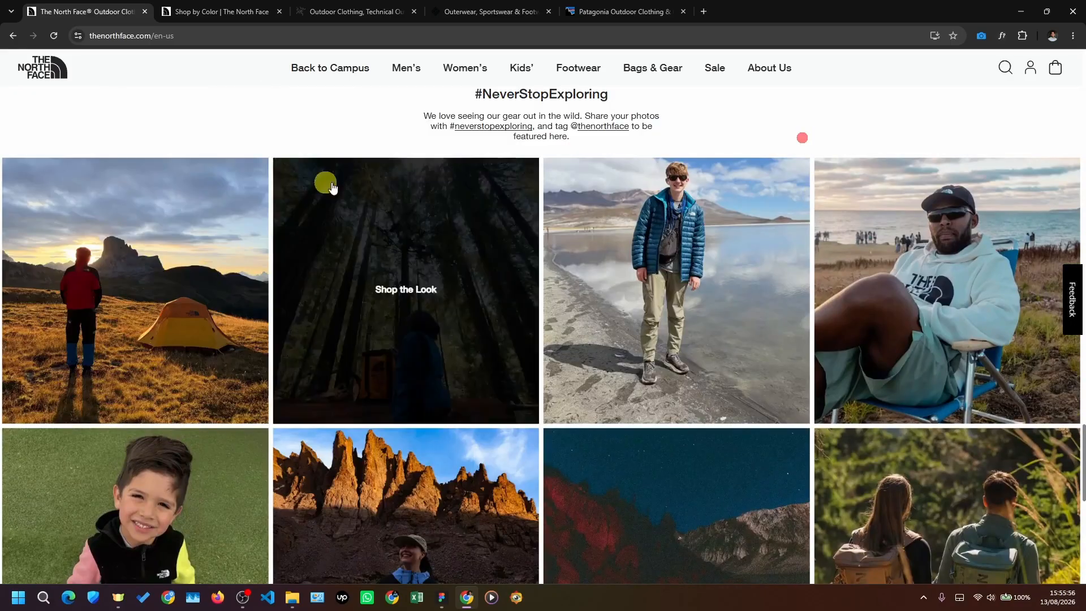
scroll(619, 470, "down", 2)
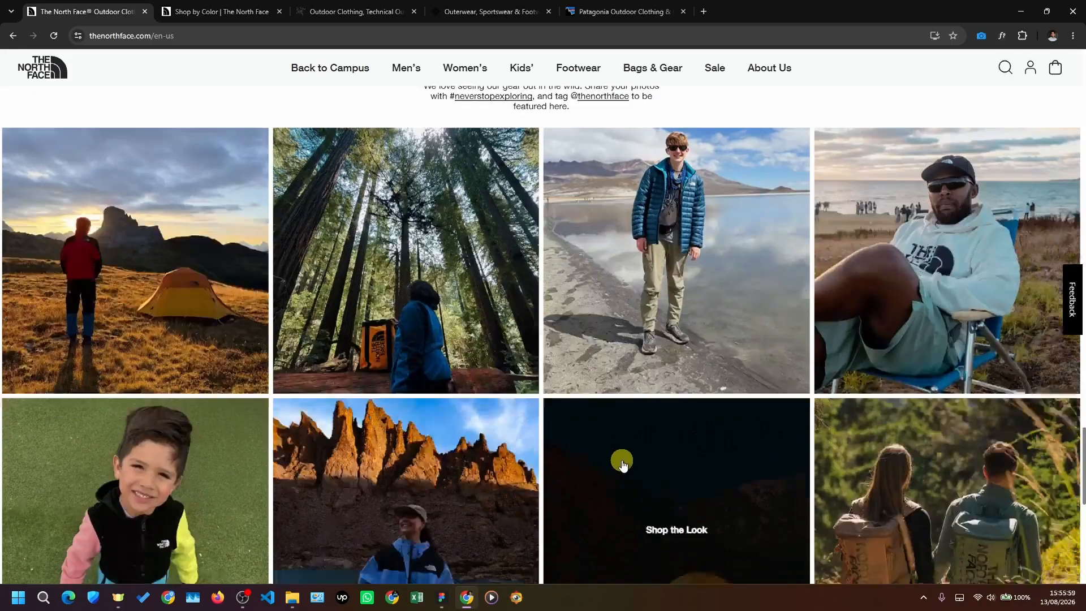
scroll(533, 444, "up", 3)
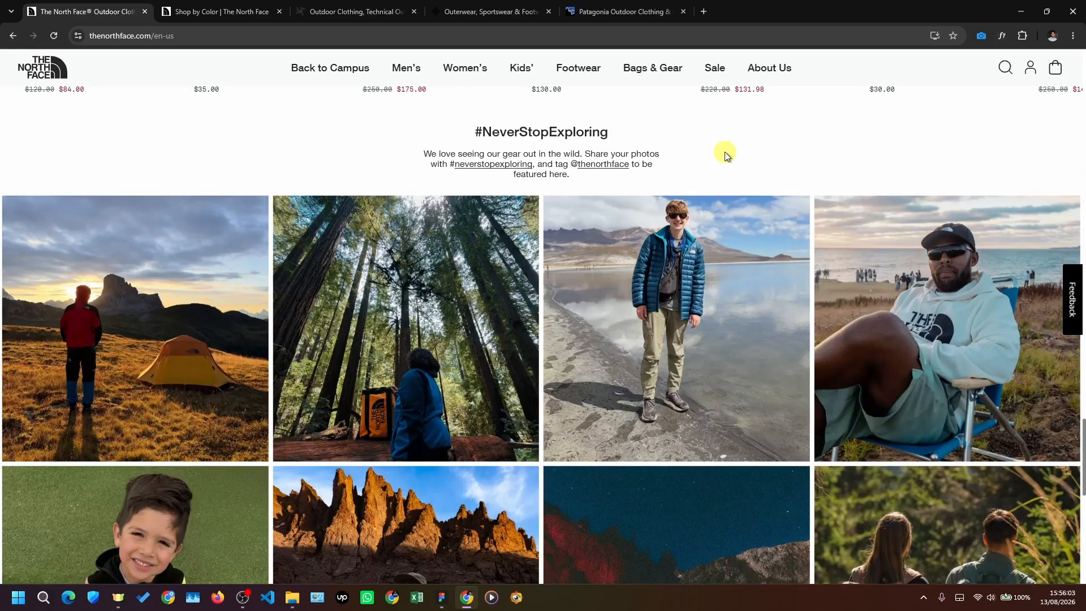
scroll(721, 177, "up", 1)
scroll(667, 253, "down", 1)
left_click(716, 300)
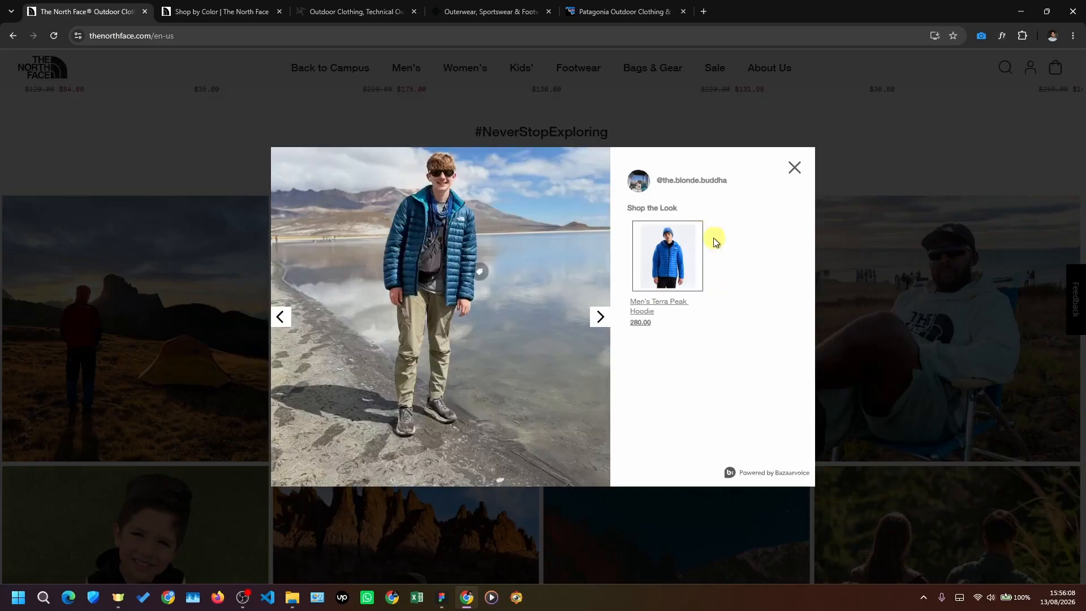
left_click(794, 168)
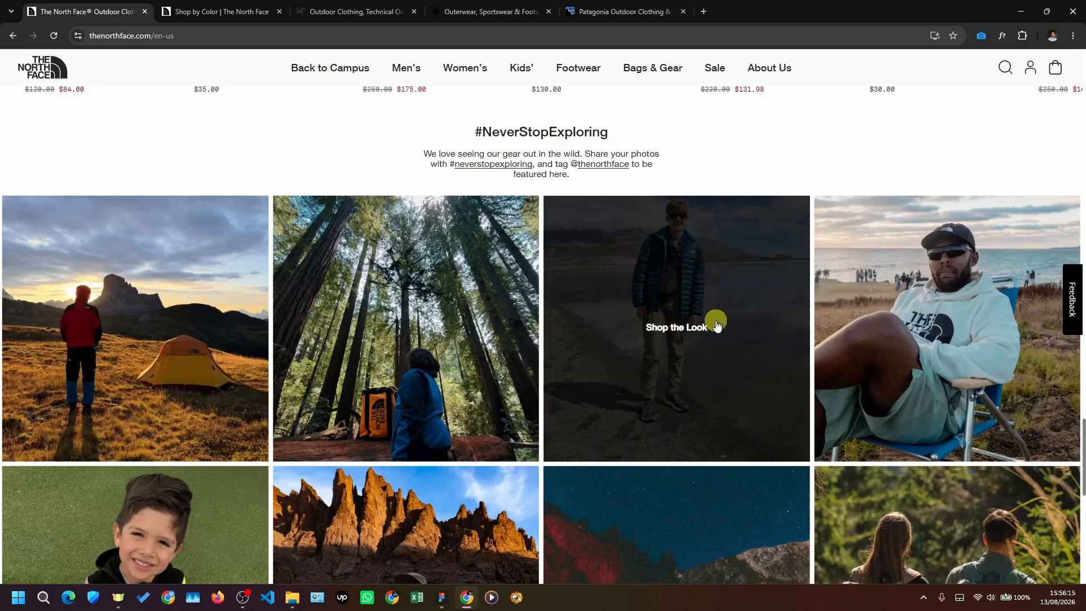
- Return to the audit in Figma and set the "Shop-the-Look Requires a Click Instead of Hover Reveal" row to 100% opacity
left_click(707, 302)
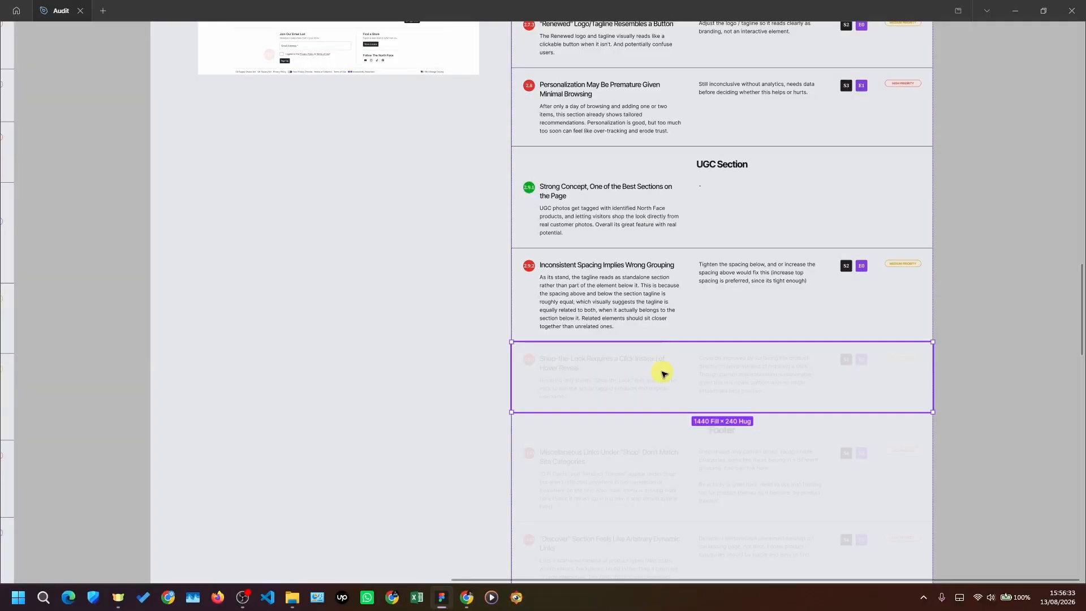
scroll(661, 373, "up", 2)
key("0")
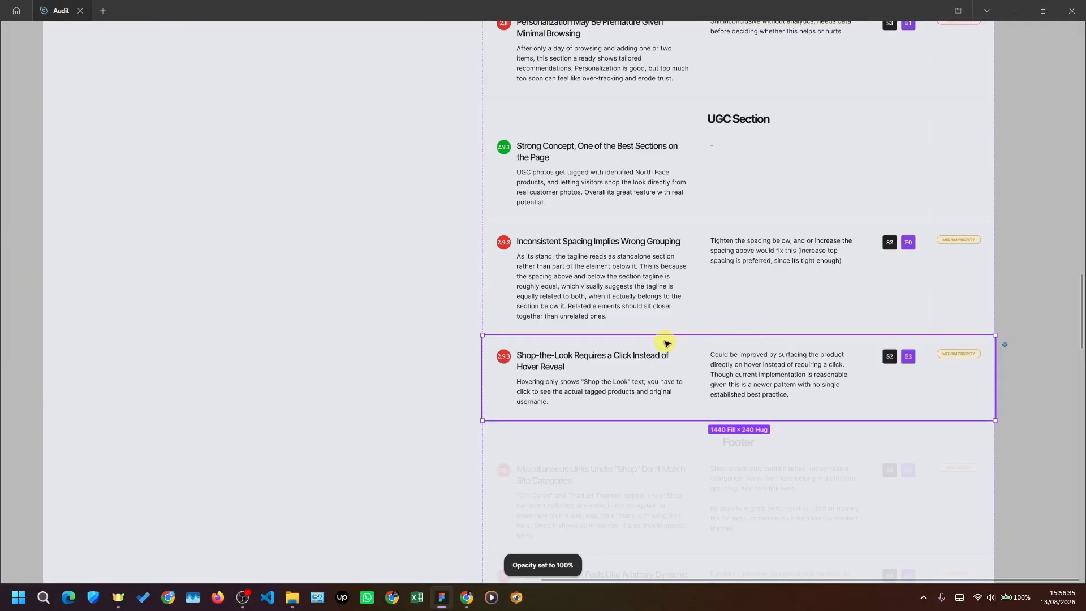
- Set the 2.9.3 marker on the dark Shop the Look photo in the homepage mockup's gallery to 100% opacity
scroll(1034, 310, "down", 3, "ctrl")
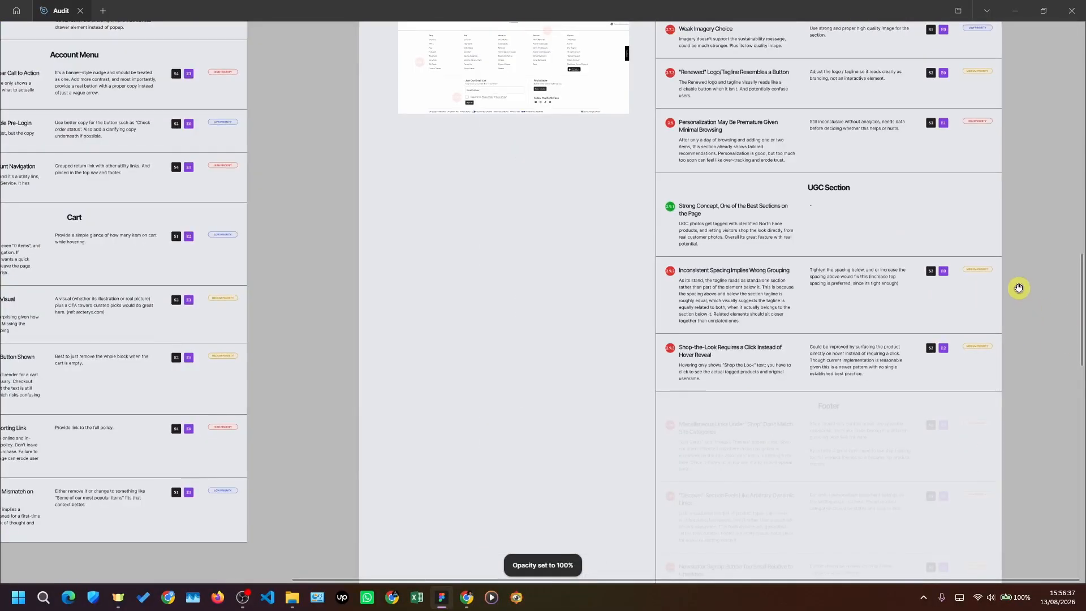
scroll(1018, 286, "up", 3)
scroll(584, 448, "up", 2)
scroll(431, 214, "up", 6, "ctrl")
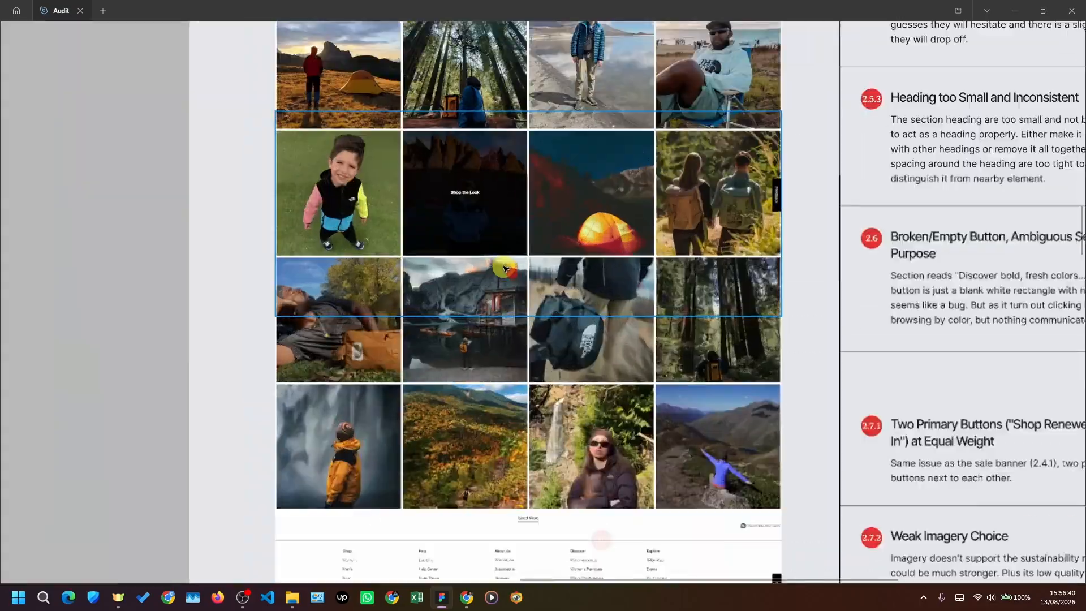
scroll(413, 283, "up", 2, "ctrl")
key("ctrl+v")
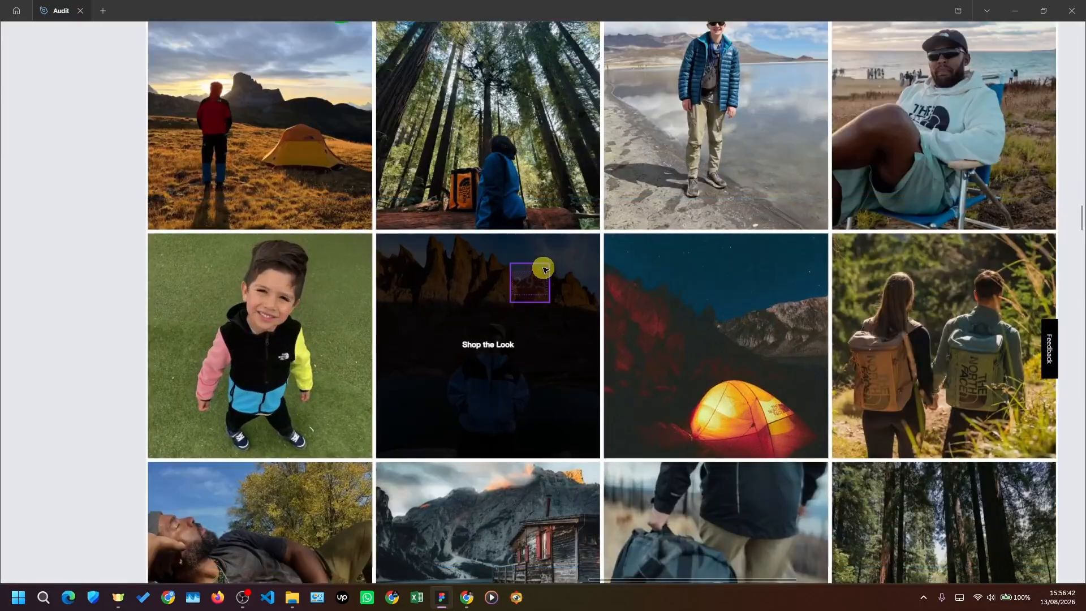
key("0")
scroll(344, 242, "down", 3, "ctrl")
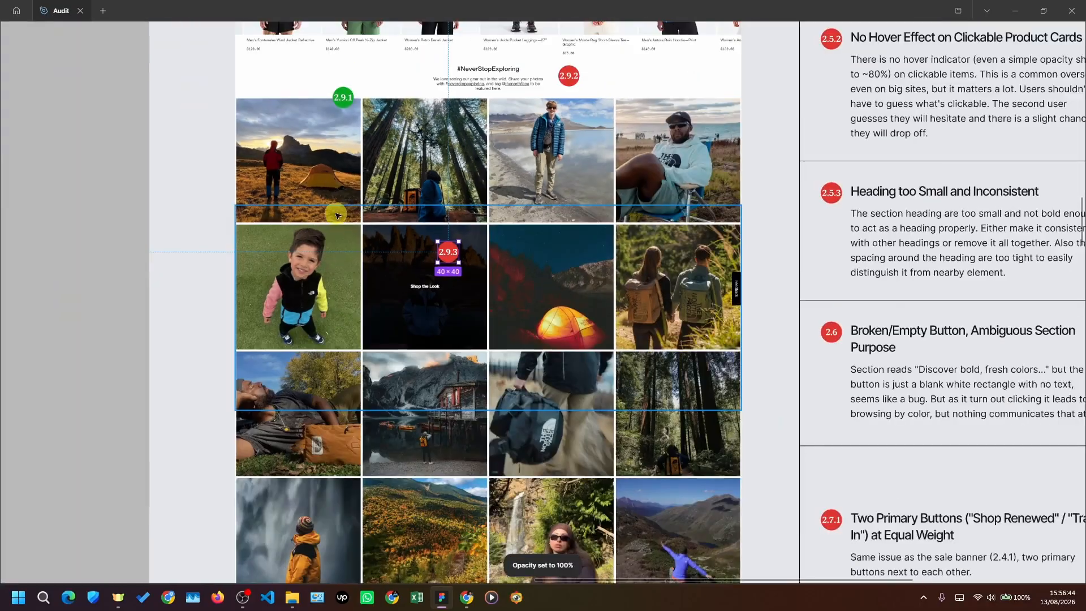
left_click(93, 228)
- Review the "Shop-the-Look Requires a Click Instead of Hover Reveal" row, including its recommendation and ratings
scroll(223, 208, "down", 2, "ctrl")
scroll(244, 203, "down", 10)
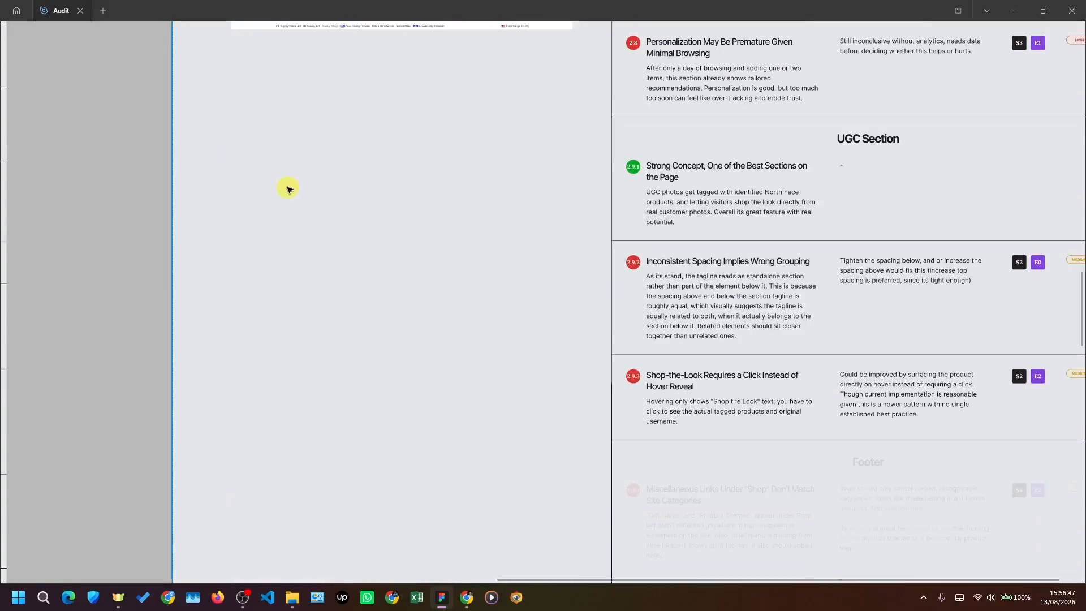
scroll(347, 221, "down", 2, "ctrl")
scroll(826, 365, "up", 2, "ctrl")
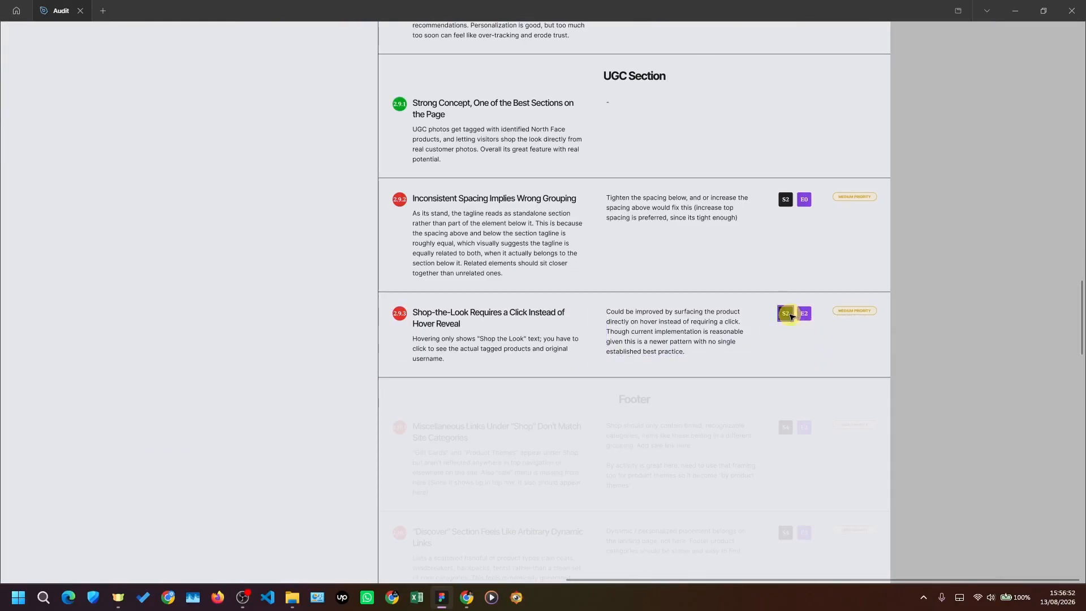
scroll(993, 454, "down", 2, "ctrl")
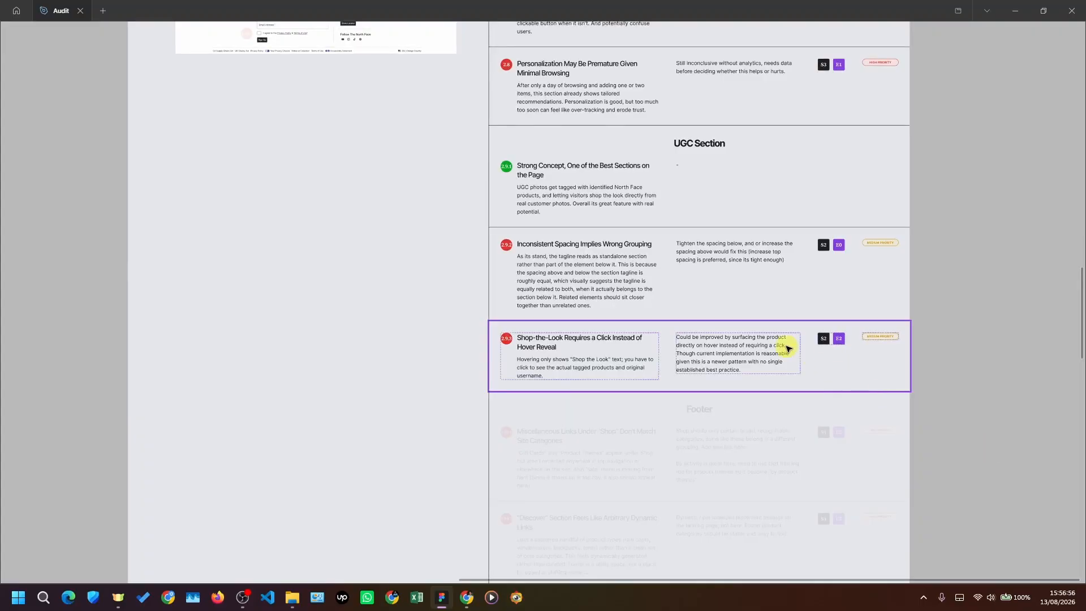
scroll(789, 348, "up", 2, "ctrl")
- Switch to the live homepage, open the Shop the Look view of the gallery's third photo, and close it
key("alt+Tab")
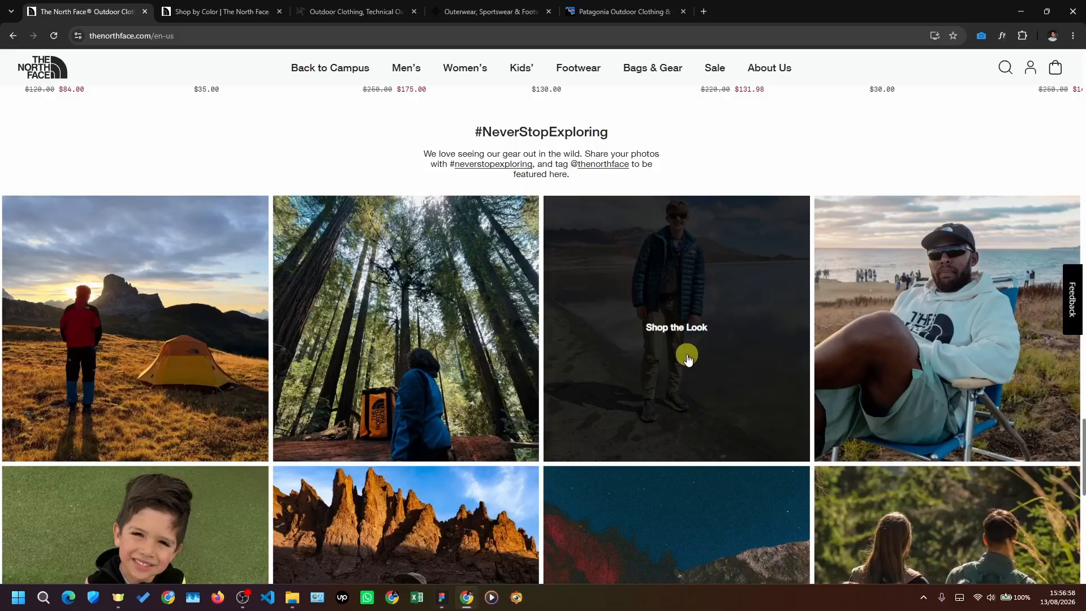
left_click(687, 356)
left_click(790, 166)
- Compare the links in the footer's Shop column with the Men's and other top navigation menus
scroll(751, 205, "down", 1)
scroll(595, 321, "down", 9)
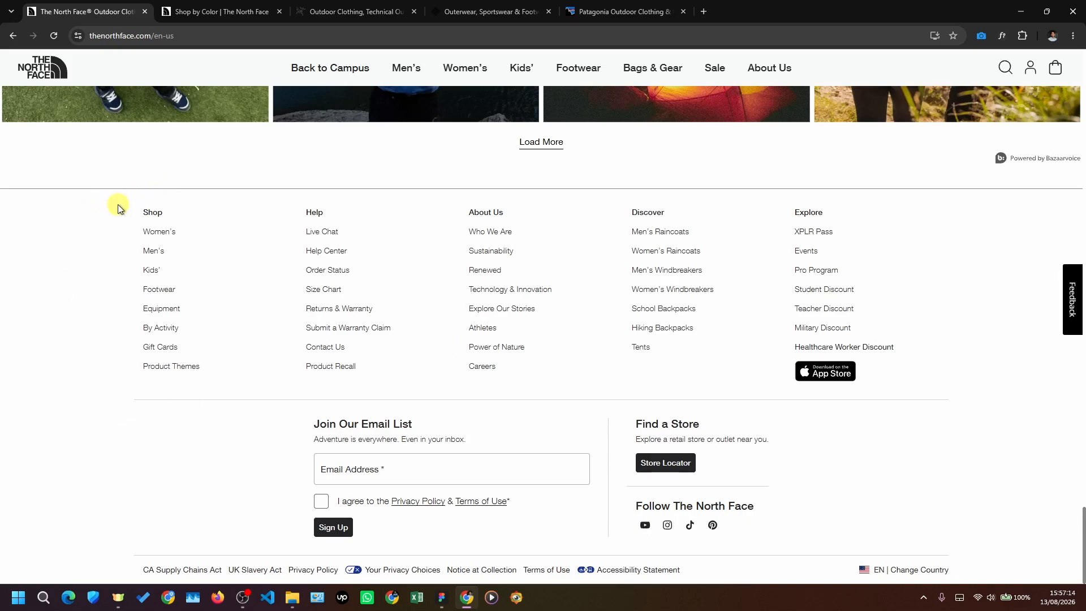
left_click_drag(138, 215, 103, 212)
mouse_move(396, 68)
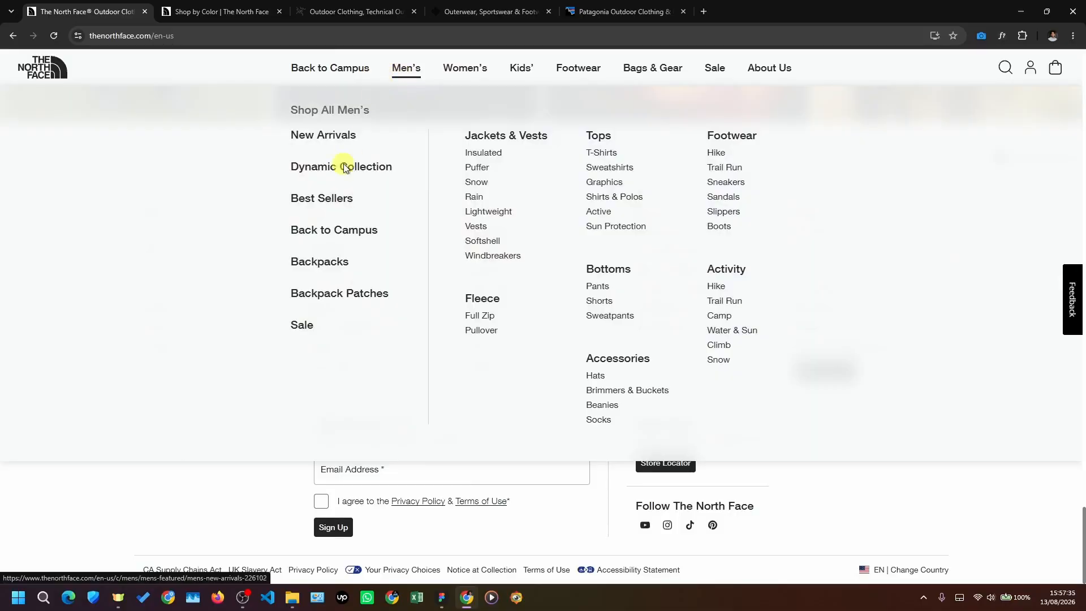
mouse_move(598, 69)
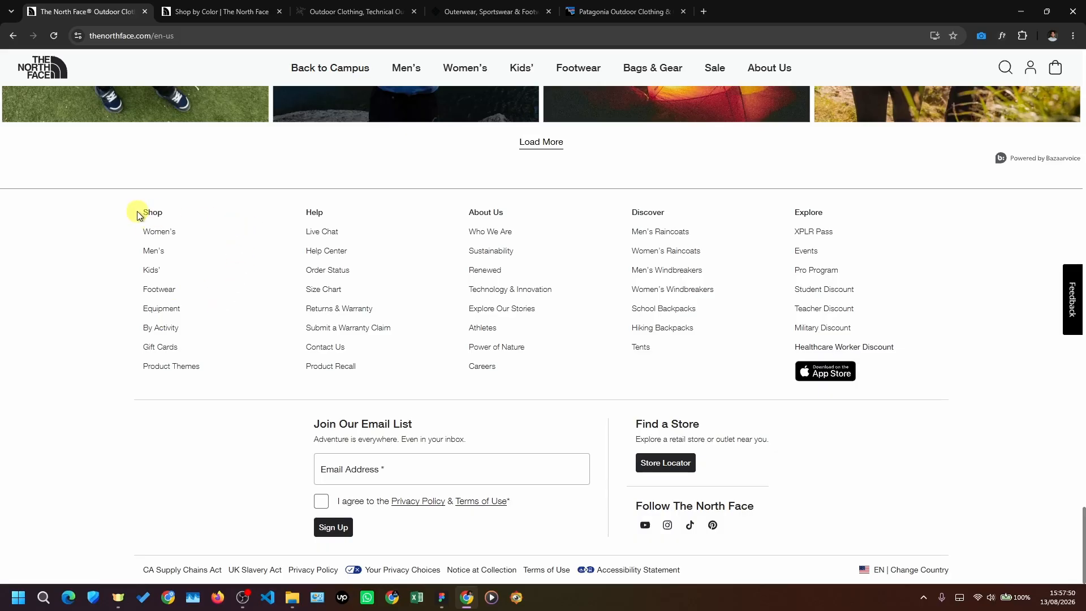
left_click_drag(133, 208, 204, 367)
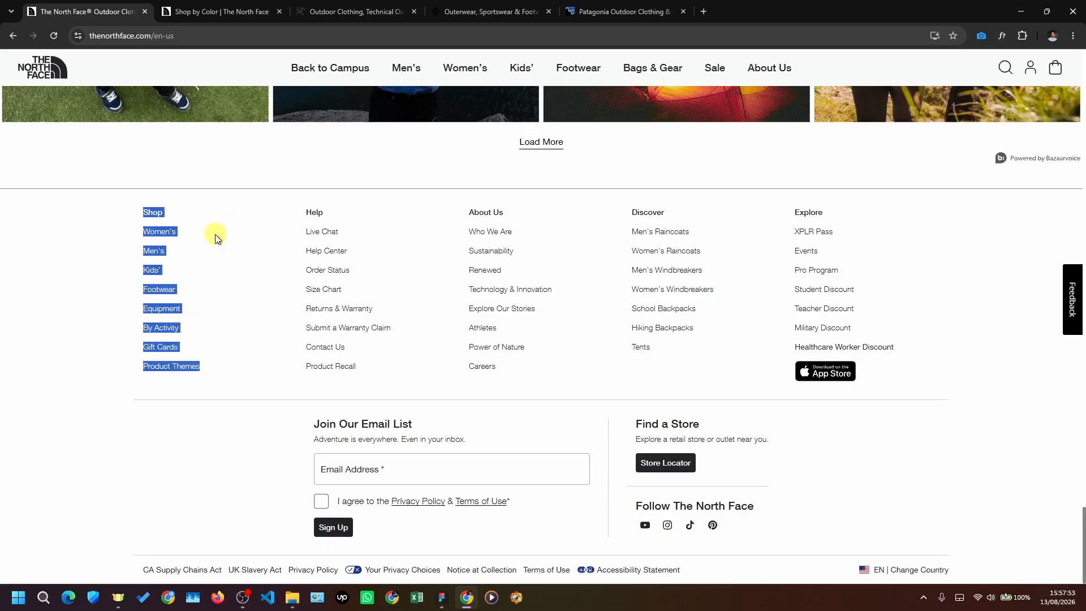
left_click(216, 228)
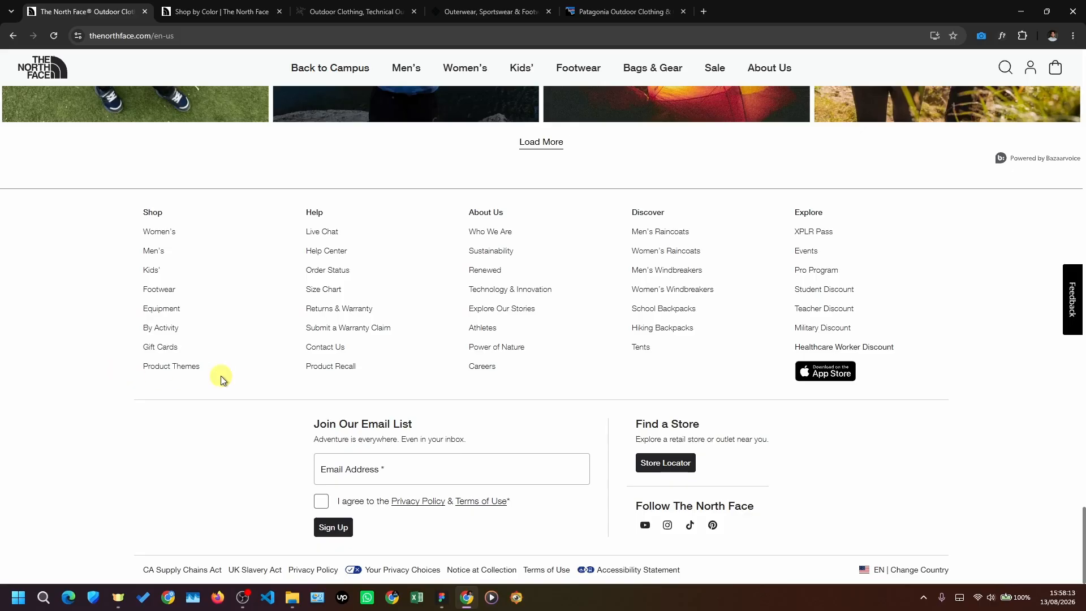
- Open the footer's Product Themes link in a new tab, view the product collections page, and close that tab
right_click(181, 369)
left_click(206, 382)
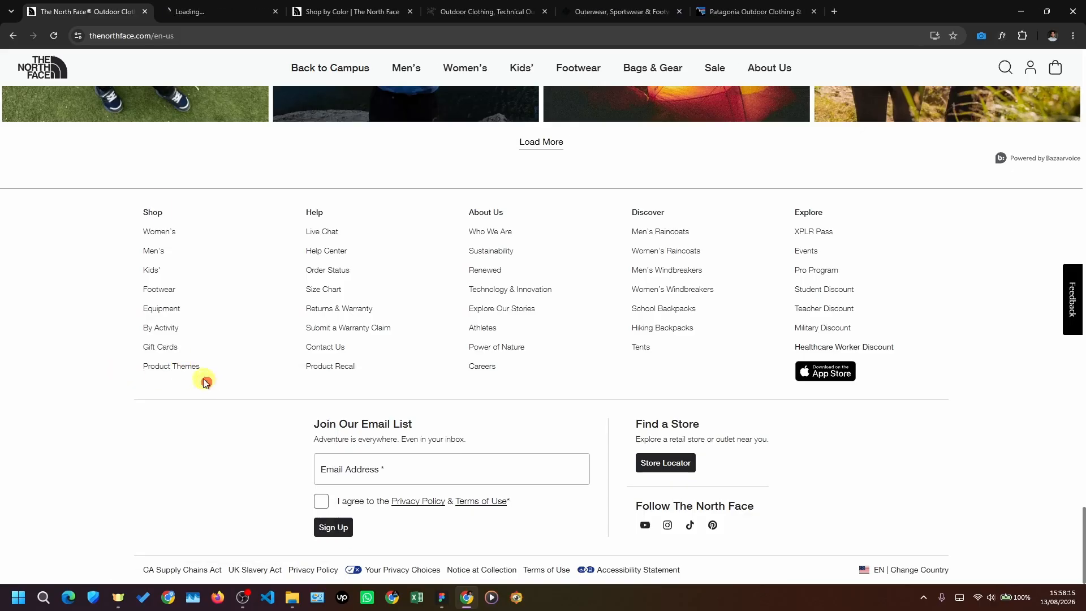
left_click(212, 12)
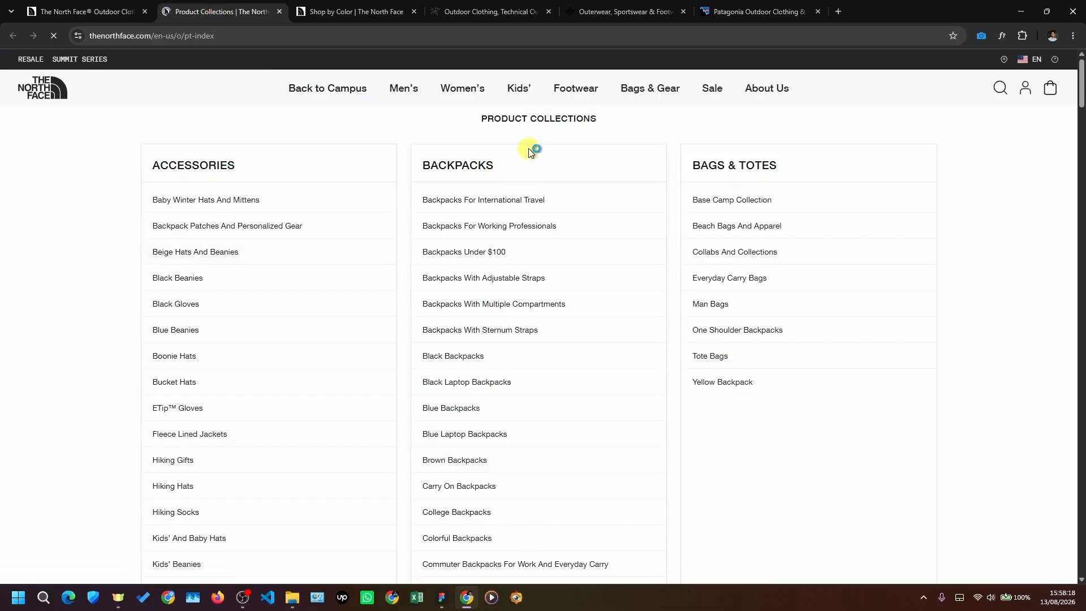
left_click(85, 12)
left_click(280, 12)
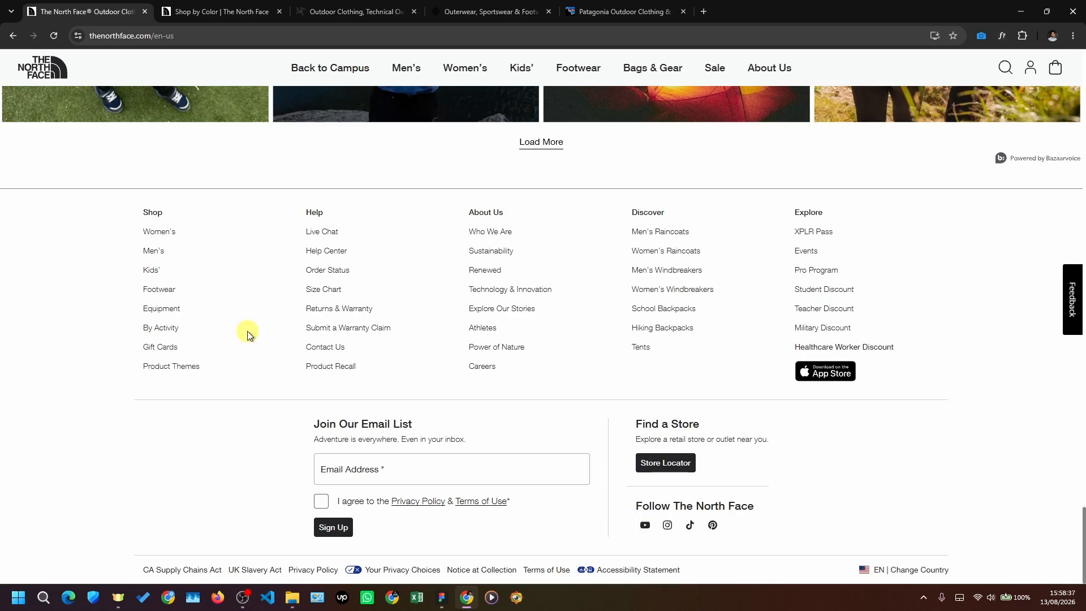
scroll(244, 339, "up", 1)
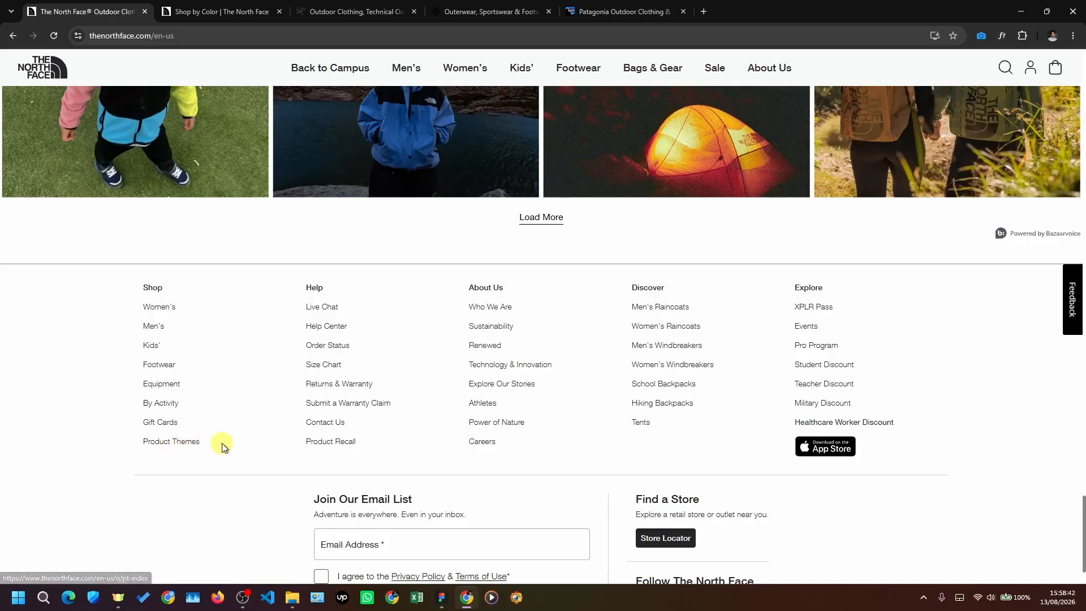
- In the Figma audit, set the "Miscellaneous Links Under 'Shop' Don't Match Site Categories" row and the Footer heading to 100% opacity
key("0")
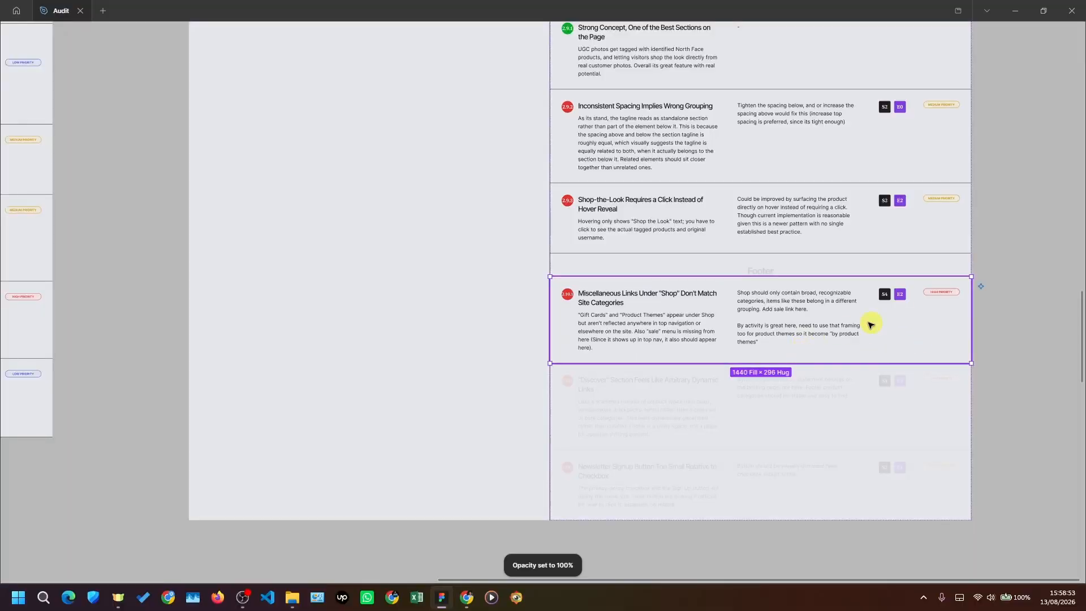
left_click(765, 270)
key("0")
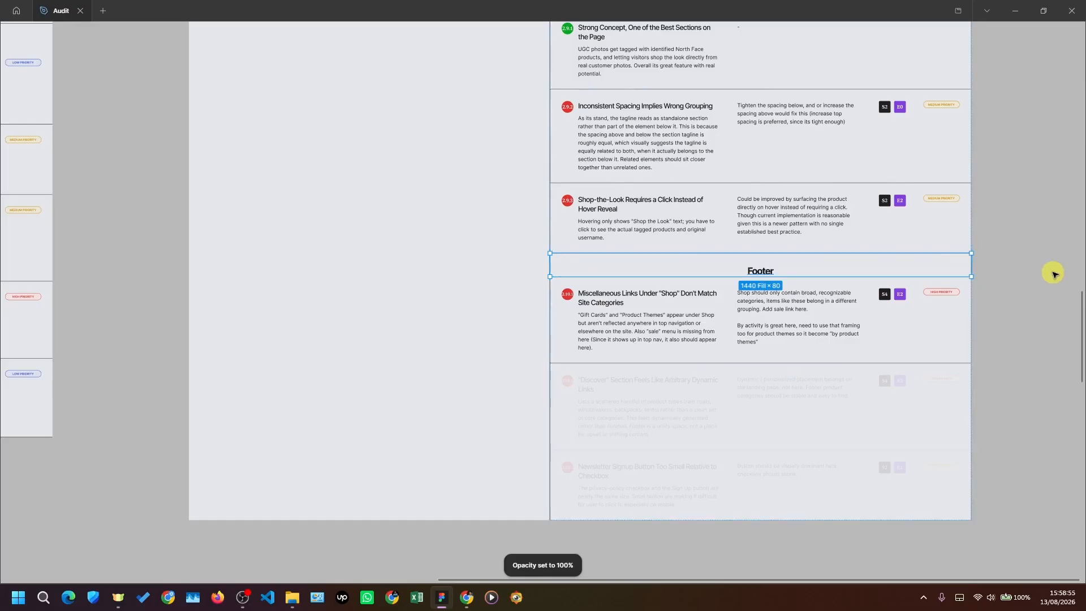
left_click(1012, 270)
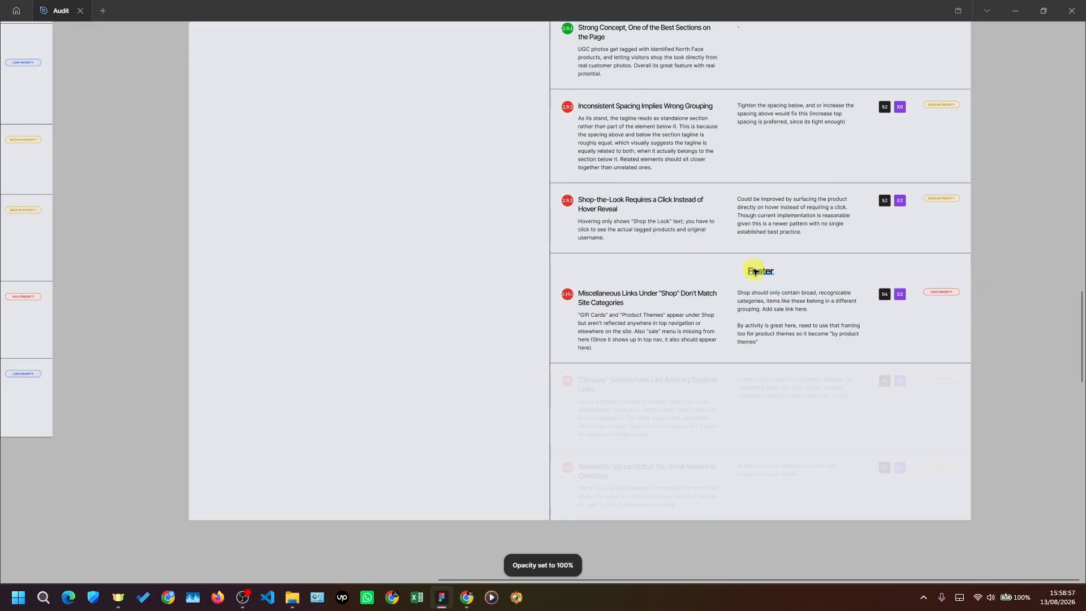
- Switch back to the live homepage and examine the footer's link columns, focusing on the Discover section
scroll(993, 317, "up", 2)
key("alt+Tab")
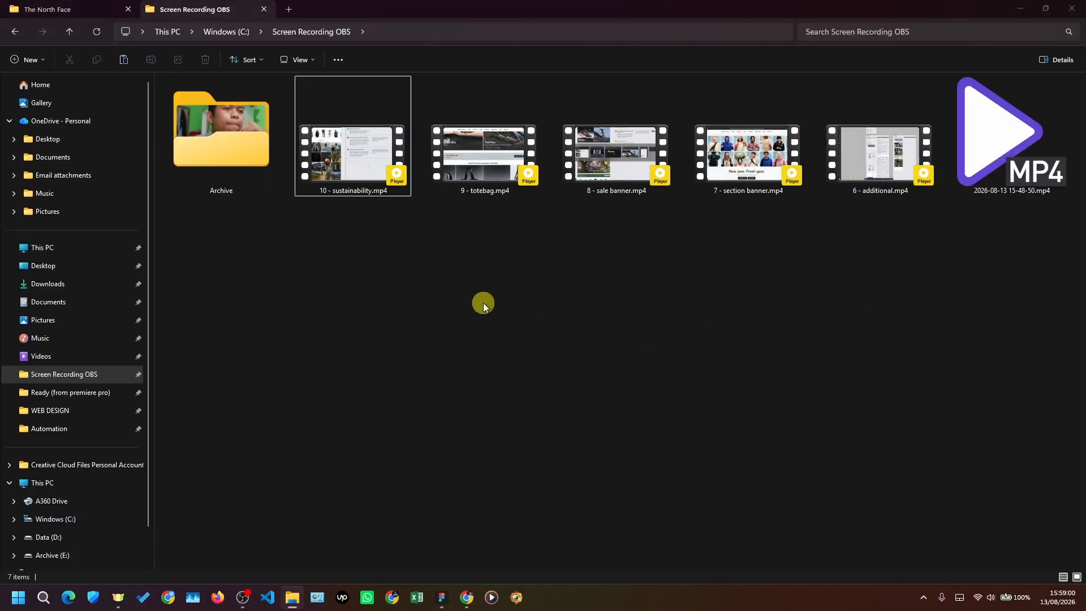
key("alt+Tab")
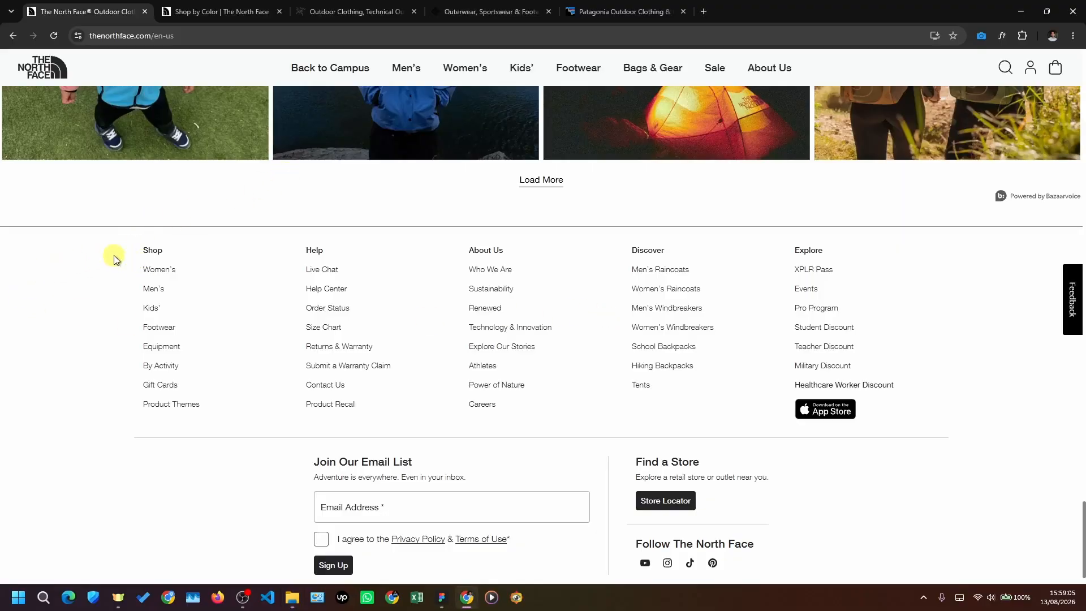
mouse_move(333, 68)
scroll(99, 266, "down", 2)
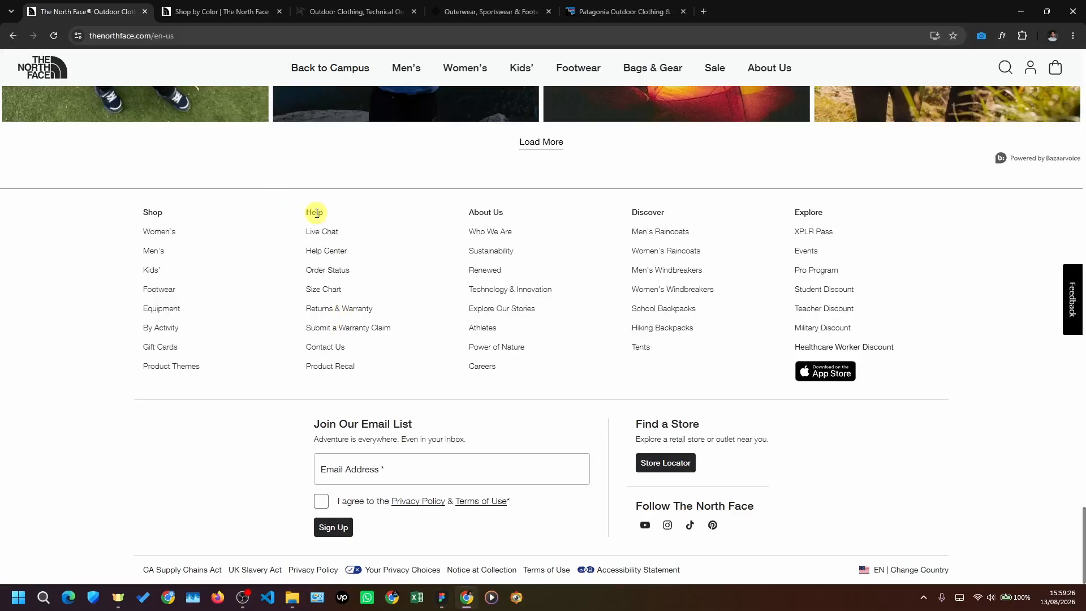
mouse_move(628, 211)
left_mouse_down()
mouse_move(659, 210)
mouse_move(695, 336)
mouse_move(627, 217)
left_mouse_up()
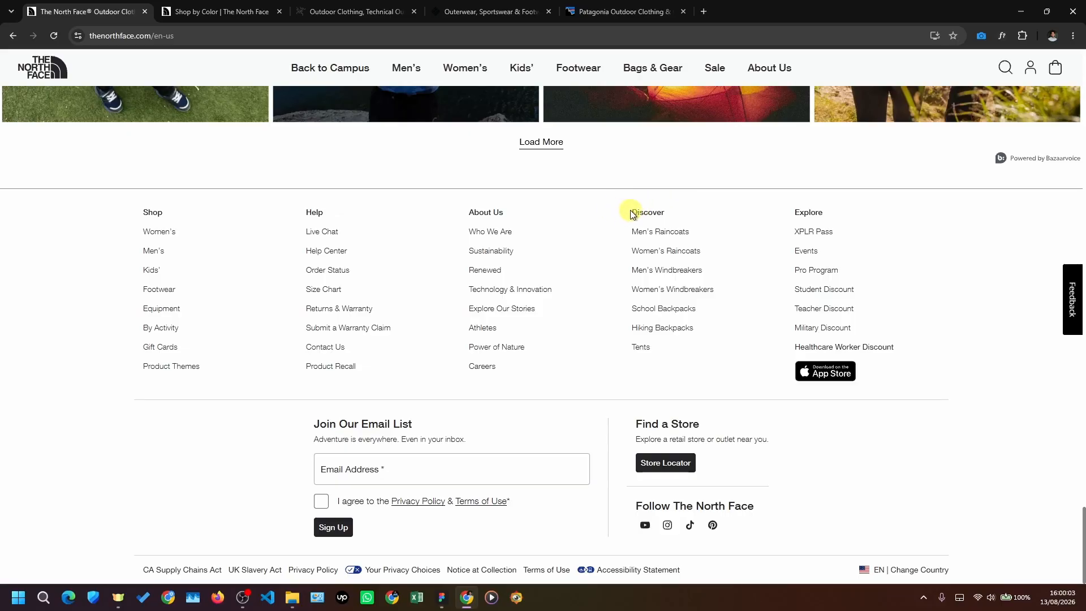
left_click_drag(630, 215, 656, 211)
left_click(659, 212)
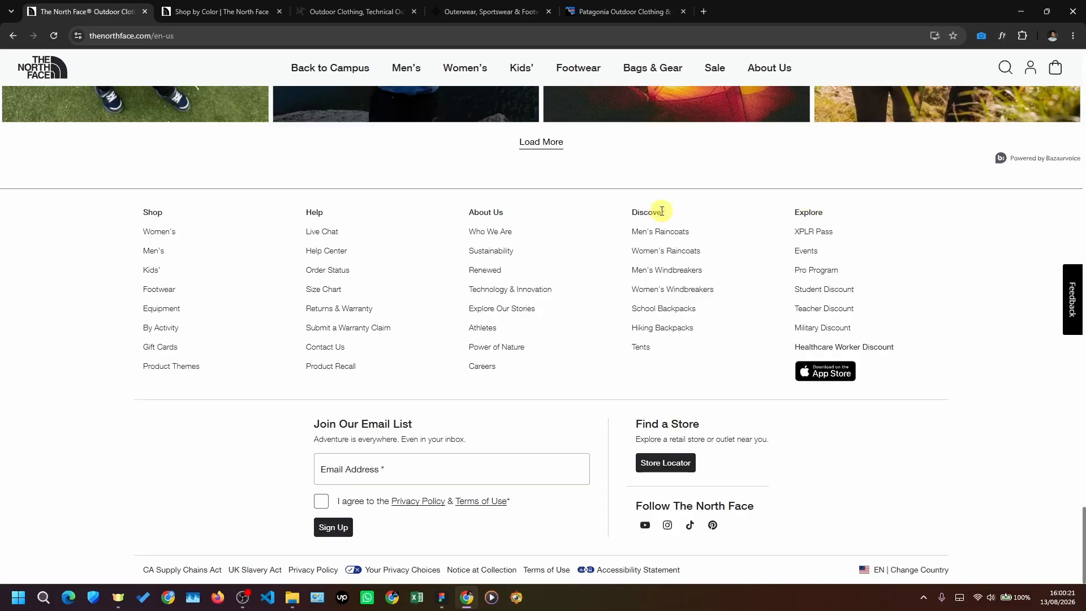
- Switch to the Arc'teryx homepage and examine how its footer links are grouped
left_click(351, 11)
scroll(1066, 303, "down", 8)
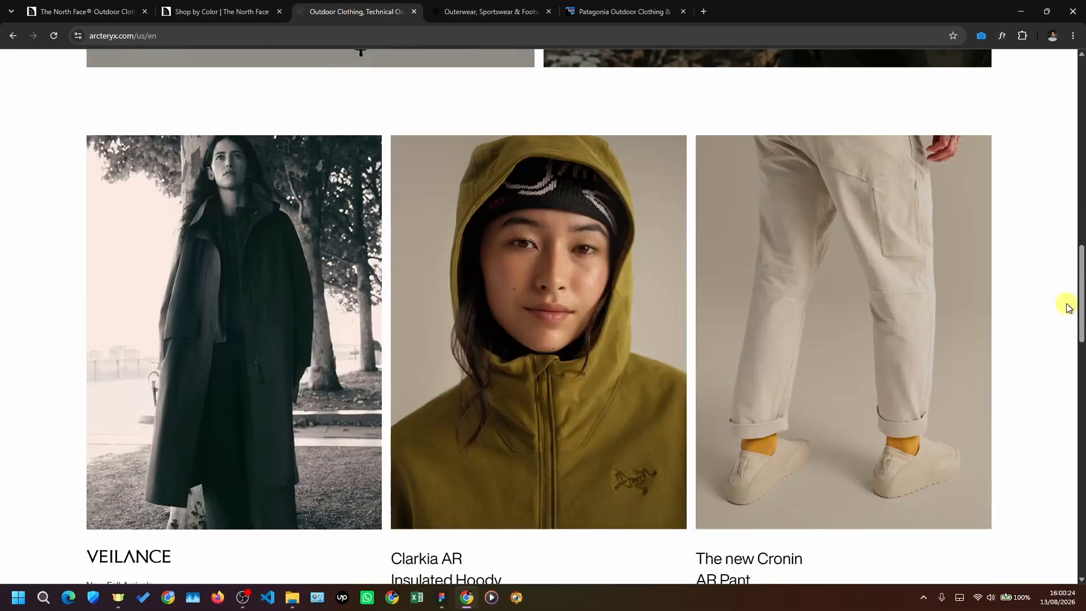
left_click_drag(1078, 293, 1057, 540)
scroll(501, 245, "up", 1)
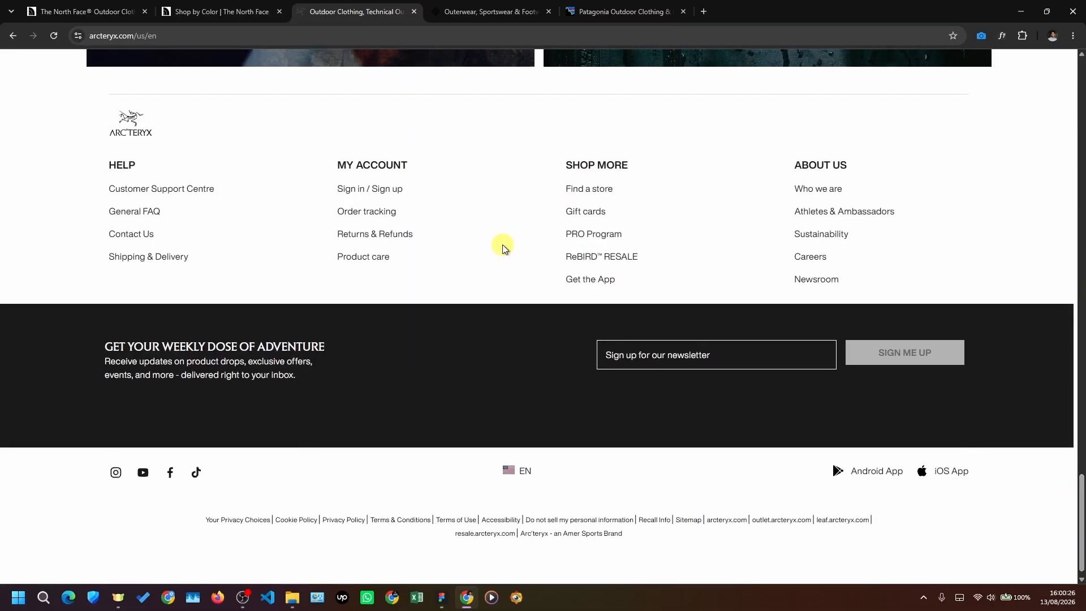
scroll(451, 214, "down", 2)
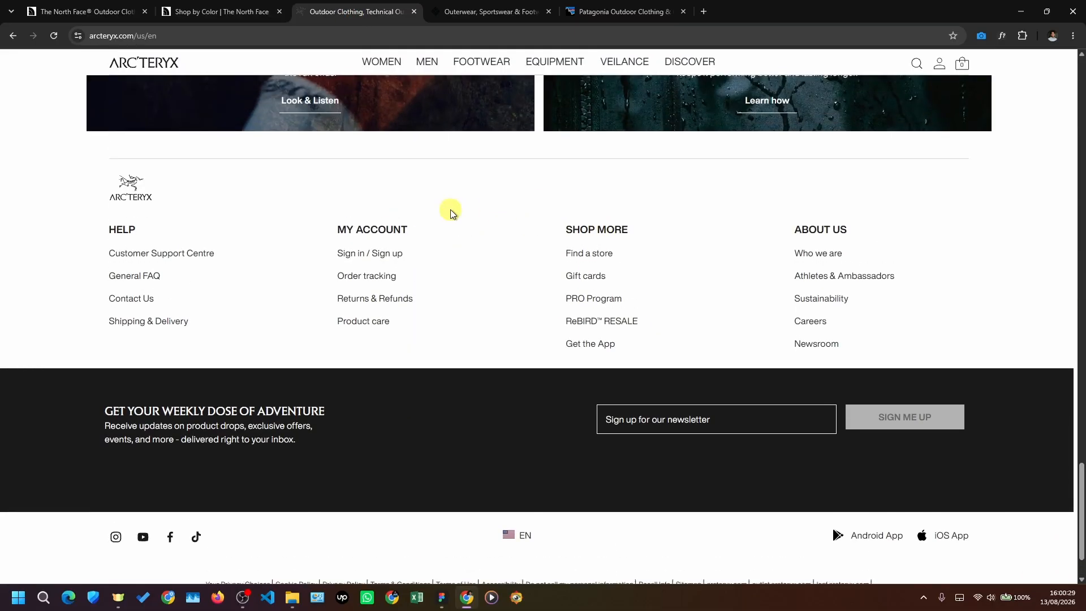
left_click_drag(551, 153, 610, 153)
- Examine the Columbia and Patagonia homepage footers for comparison, and return to The North Face footer
key("ctrl+Tab")
scroll(504, 397, "down", 10)
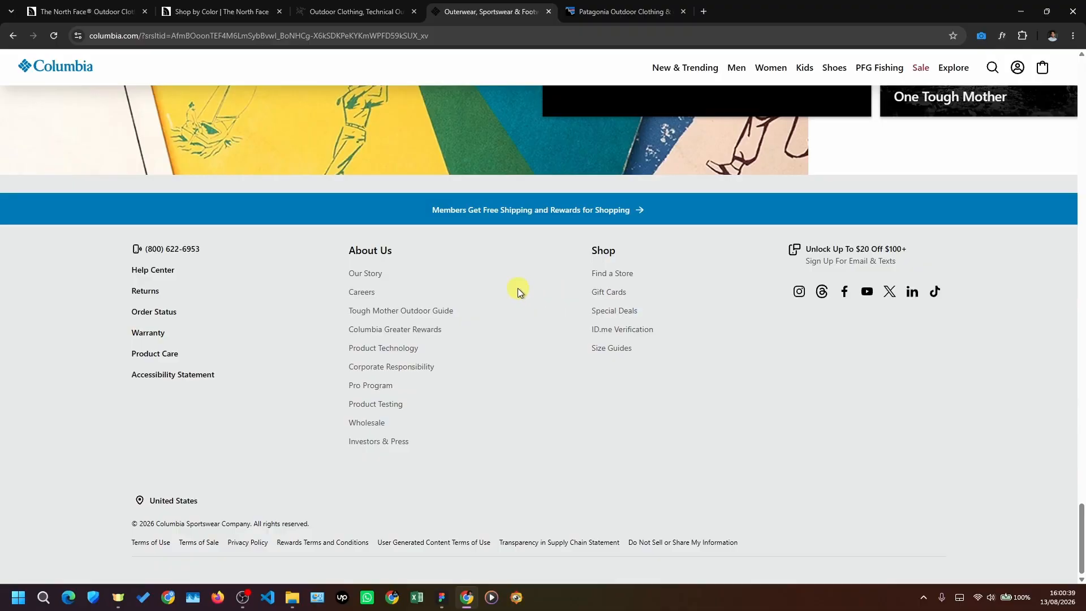
left_click(575, 18)
scroll(1050, 364, "down", 10)
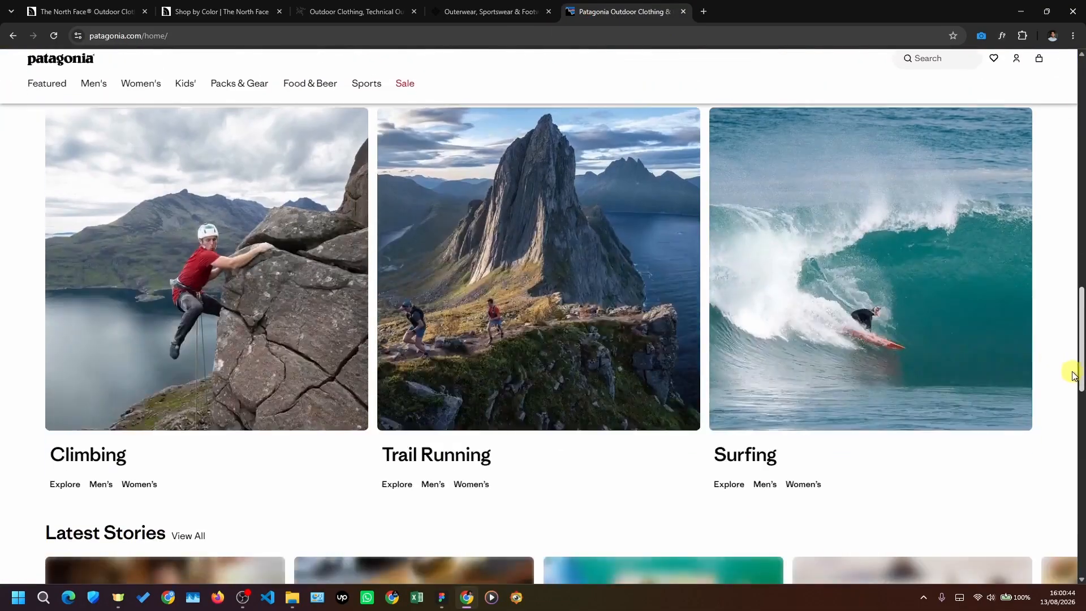
scroll(1073, 375, "down", 10)
scroll(809, 398, "up", 1)
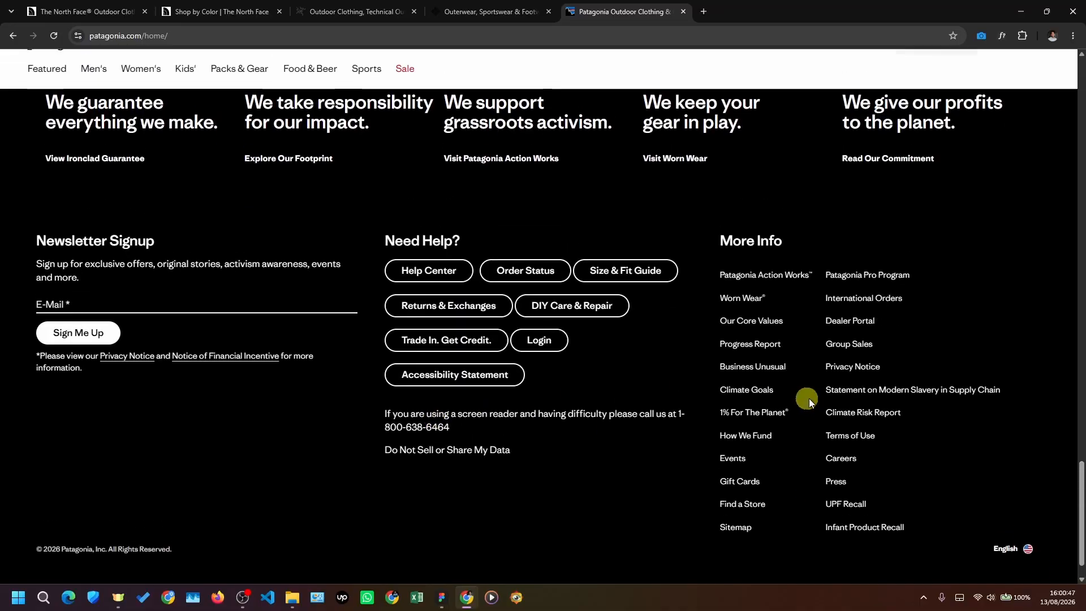
scroll(515, 352, "up", 2)
left_click(85, 12)
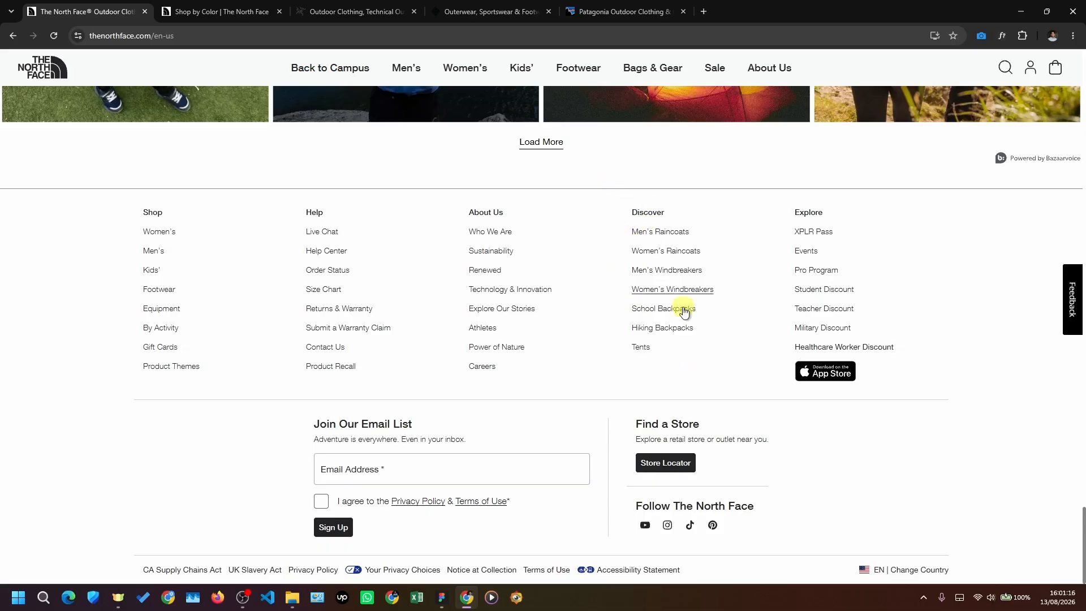
- Return to the Figma audit and set the "'Discover' Section Feels Like Arbitrary Dynamic Links" row to 100% opacity
key("alt+Tab")
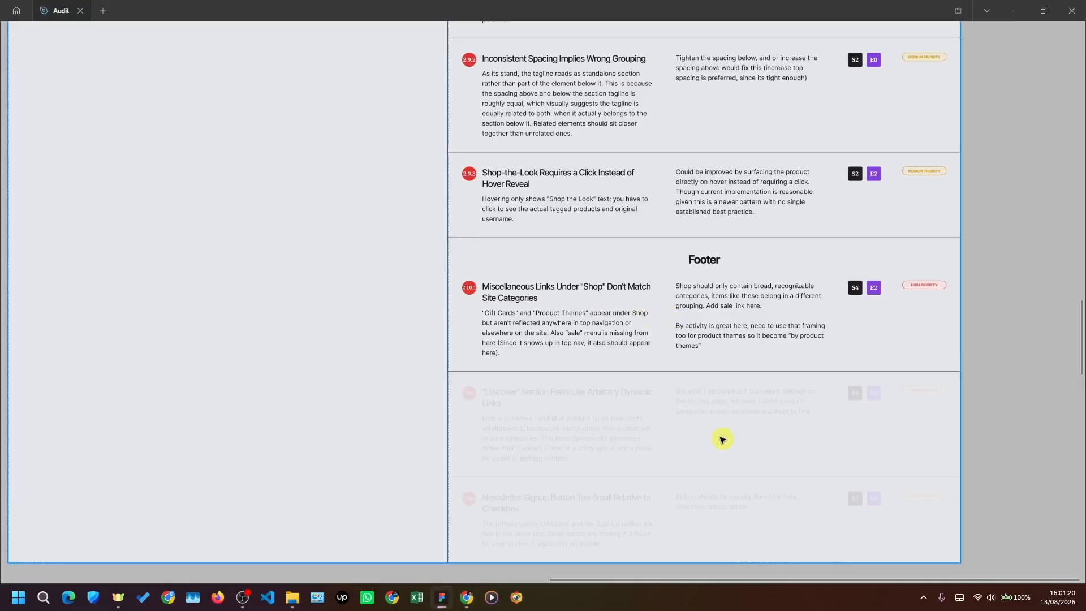
left_click(763, 446)
key("0")
left_click(1003, 290)
scroll(995, 338, "down", 1)
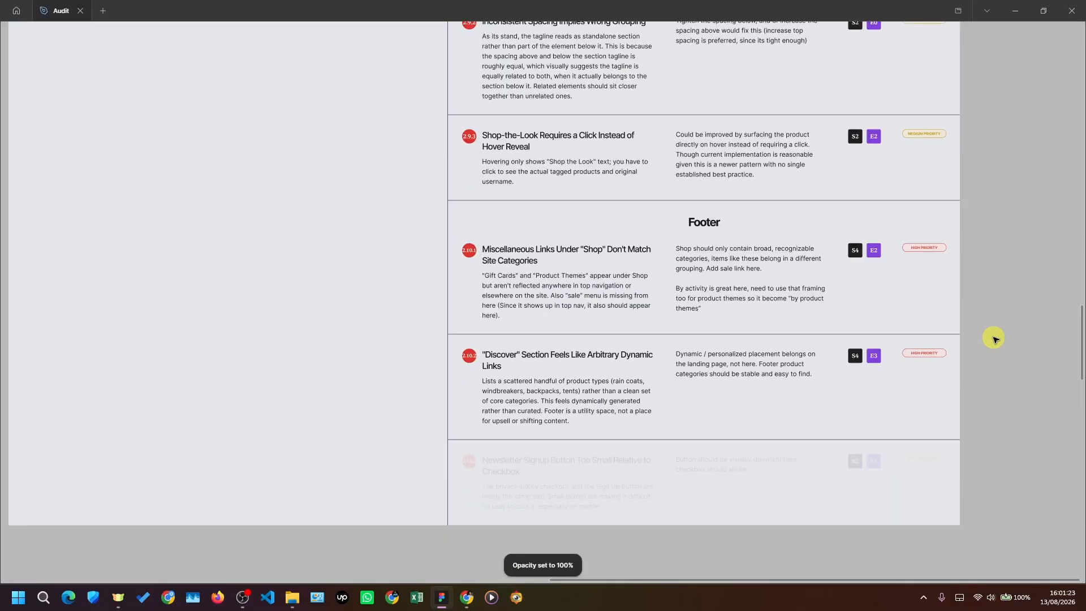
- Switch back to the live The North Face homepage and examine the email signup area in the footer
key("alt+Tab")
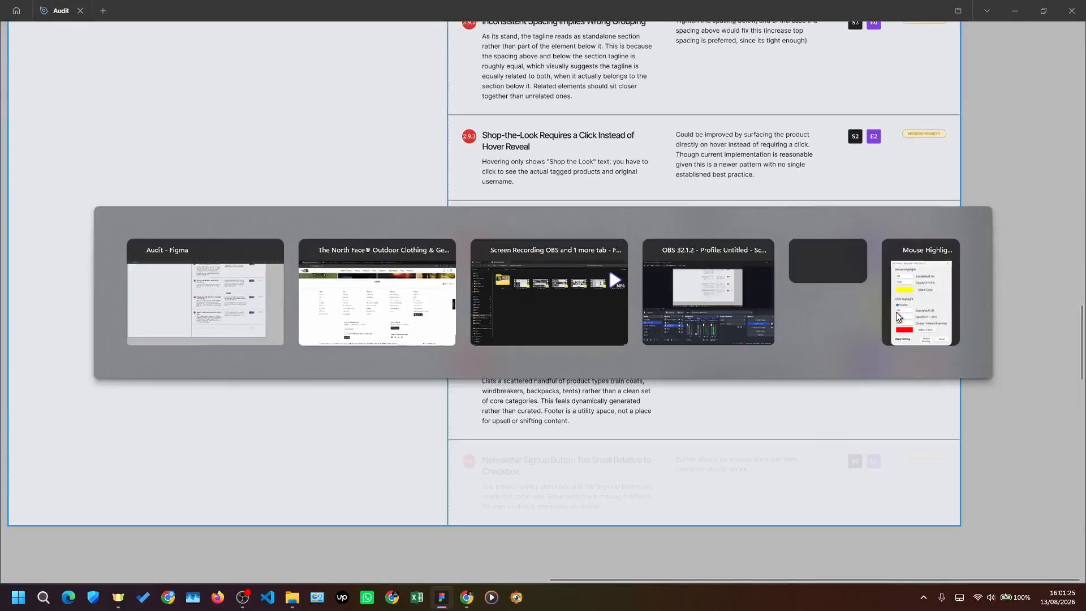
left_click(707, 383)
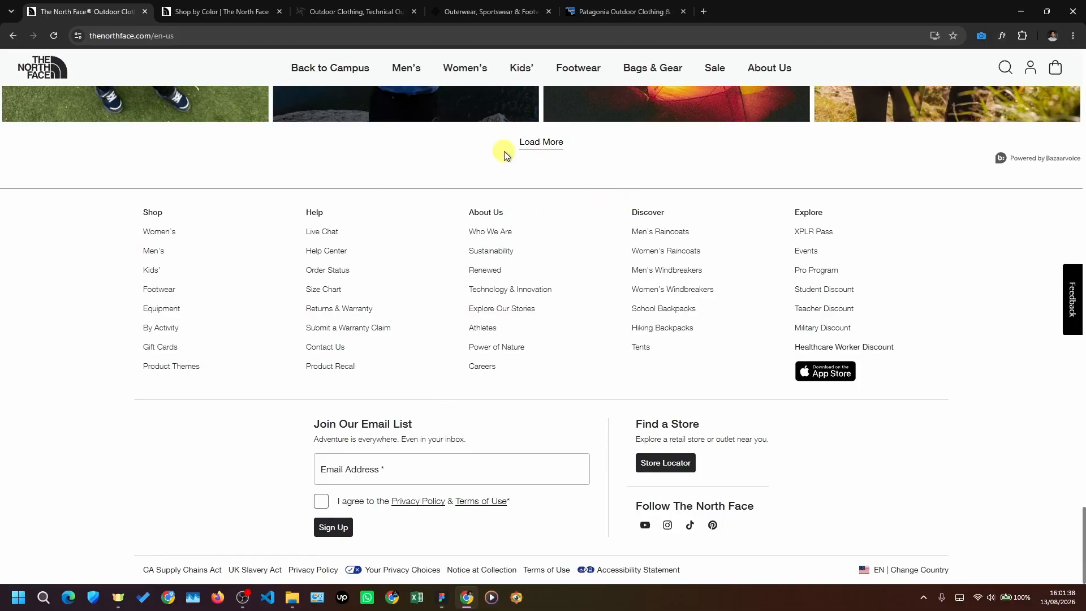
key("alt+Tab")
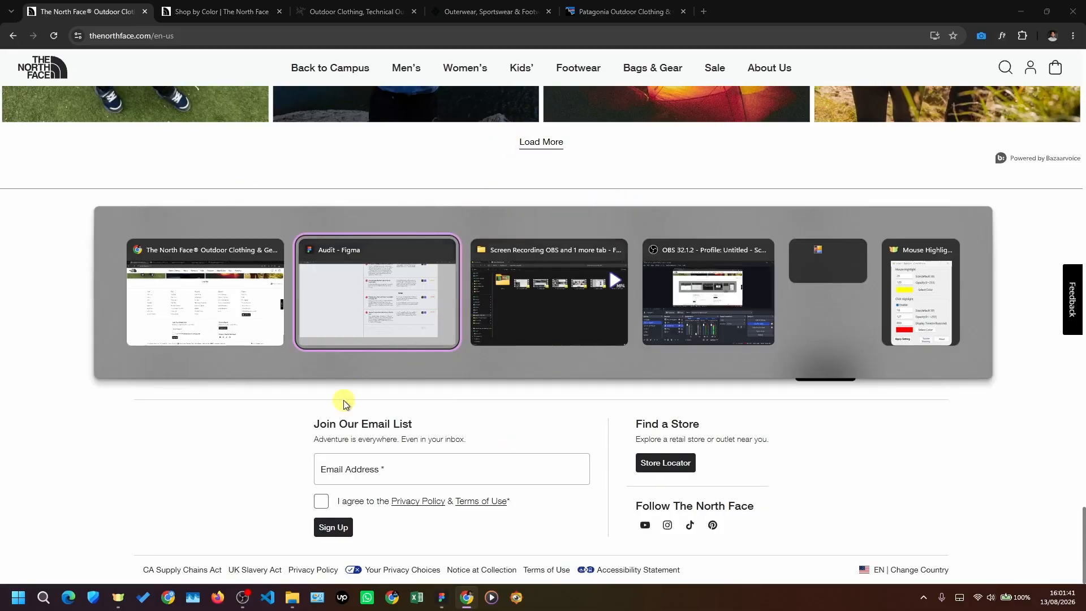
key("Escape")
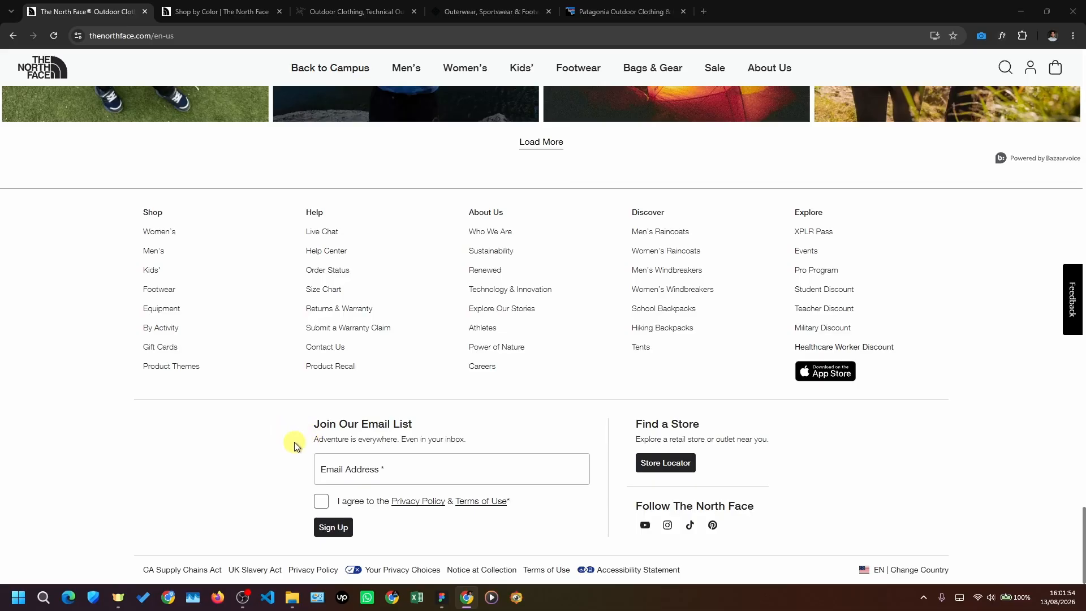
- Test the footer signup form by focusing the email address field and toggling the privacy consent checkbox on and off
left_click(295, 473)
left_click(397, 472)
left_click(242, 484)
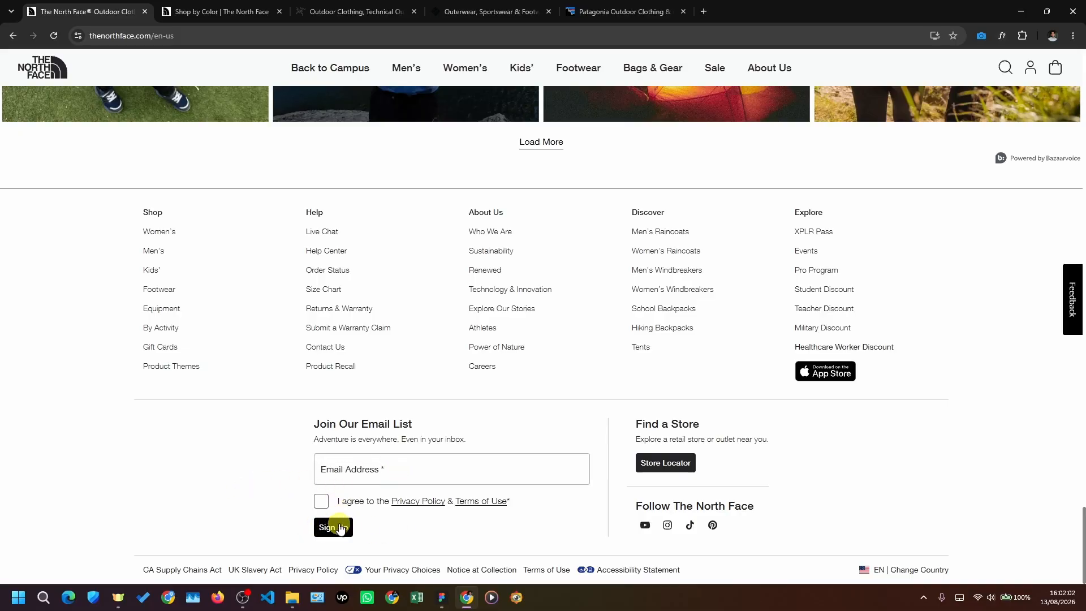
left_click(243, 506)
left_click(324, 510)
left_click(321, 502)
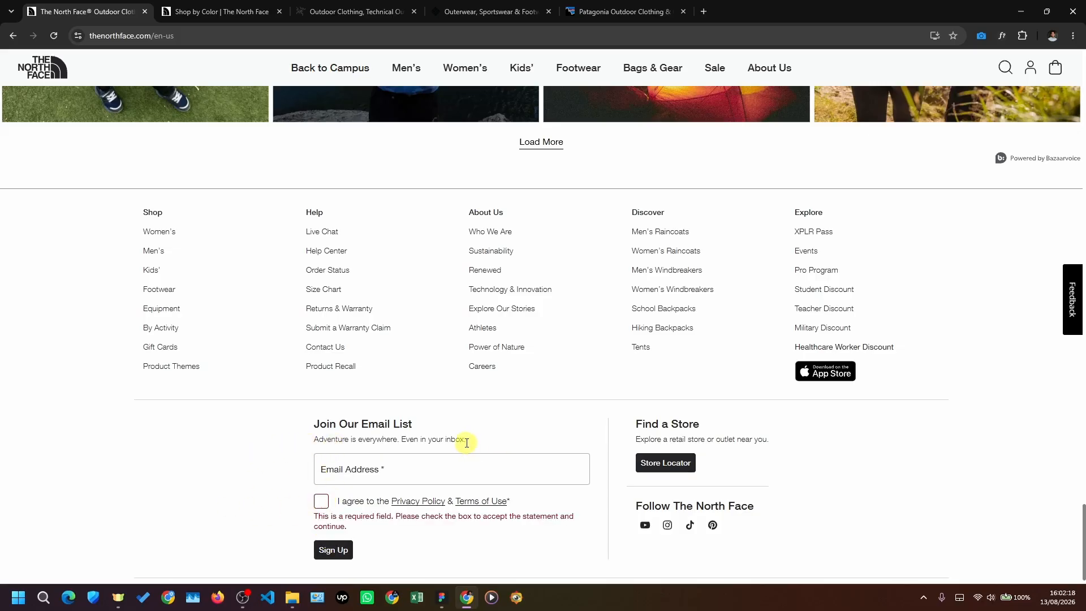
- Highlight the "Adventure is everywhere. Even in your inbox." tagline and the consent text to examine the signup form's copy
mouse_move(314, 439)
left_mouse_down()
mouse_move(461, 440)
mouse_move(336, 440)
left_mouse_up()
left_click(364, 499)
left_click_drag(470, 439, 400, 439)
left_click(266, 446)
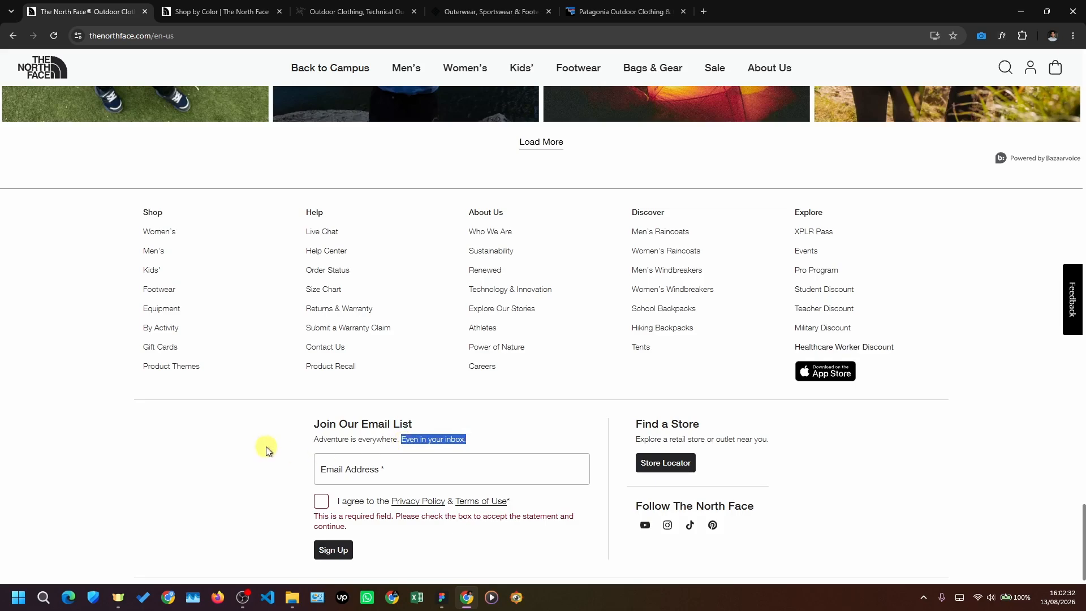
left_click_drag(312, 440, 406, 444)
left_click_drag(552, 501, 328, 504)
left_click(423, 541)
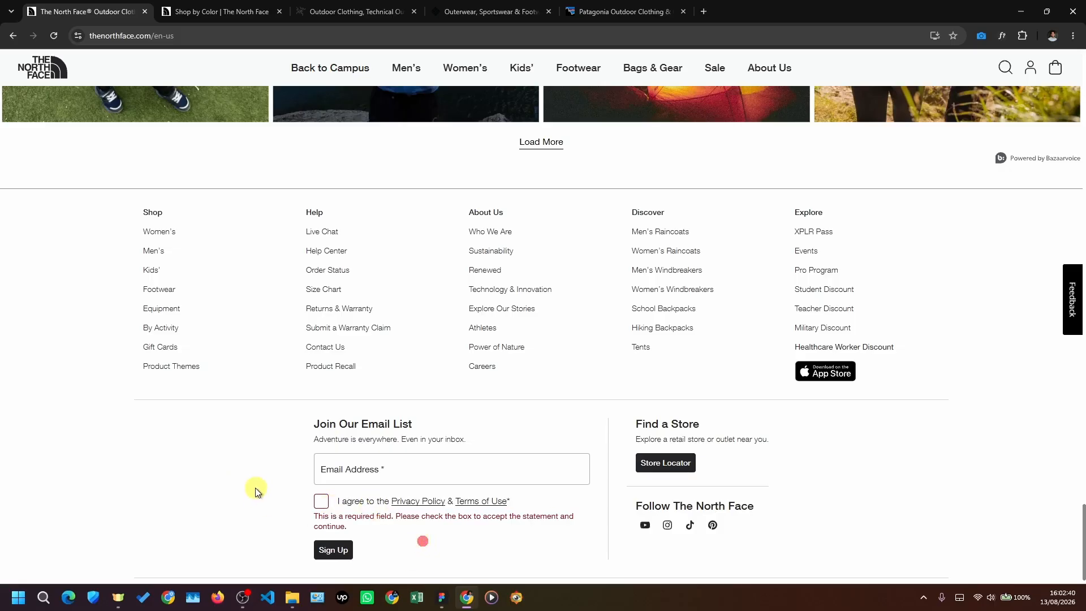
scroll(280, 490, "down", 1)
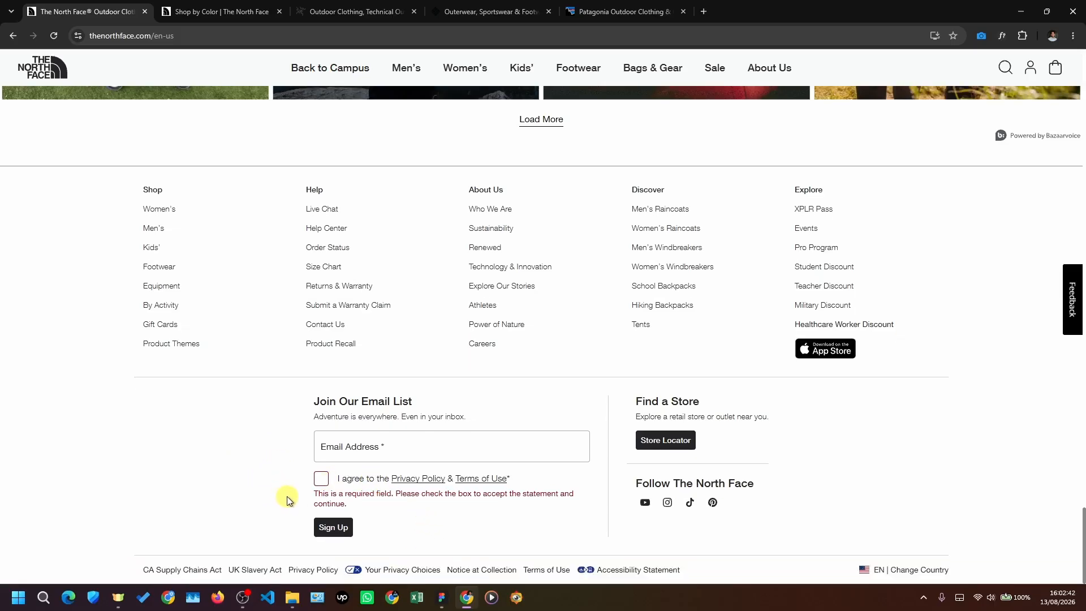
- Tick the privacy consent checkbox, try the email address field, and clear the checkbox to compare its size with the Sign Up button
left_click(264, 482)
left_click(322, 482)
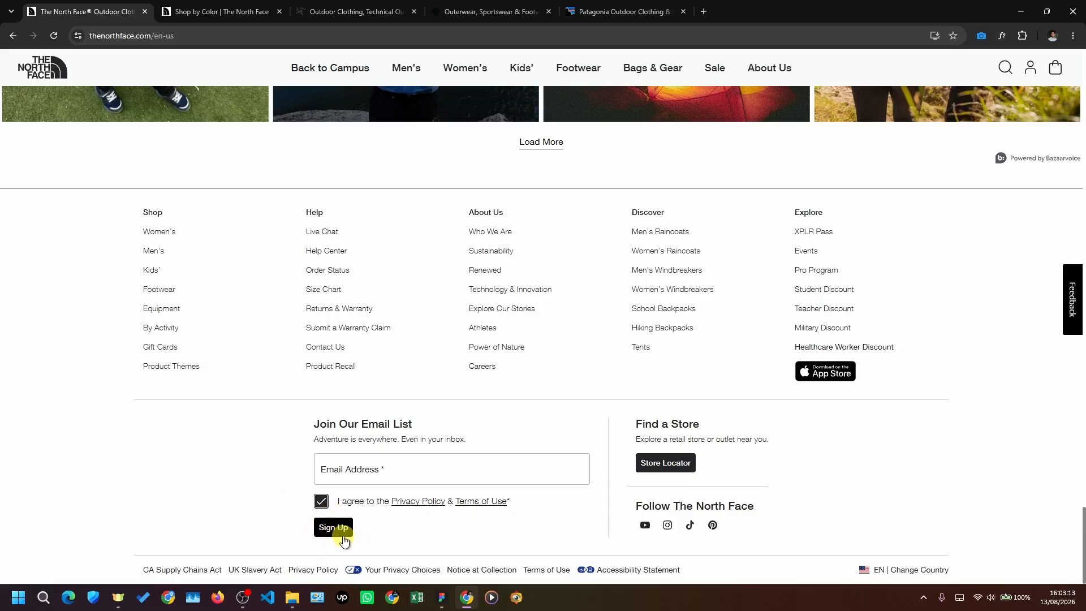
left_click(402, 477)
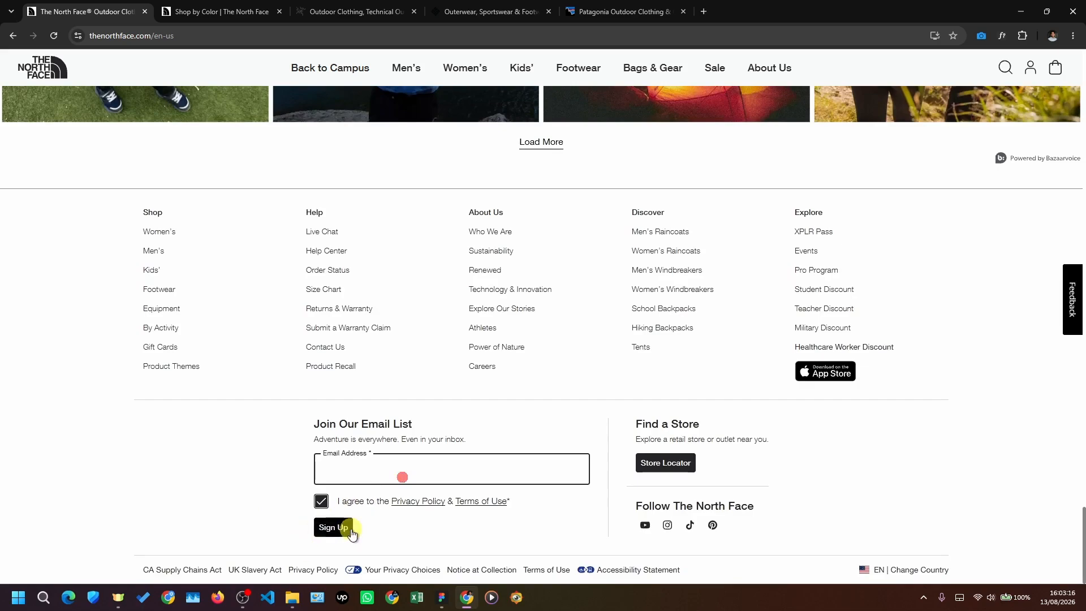
left_click(255, 479)
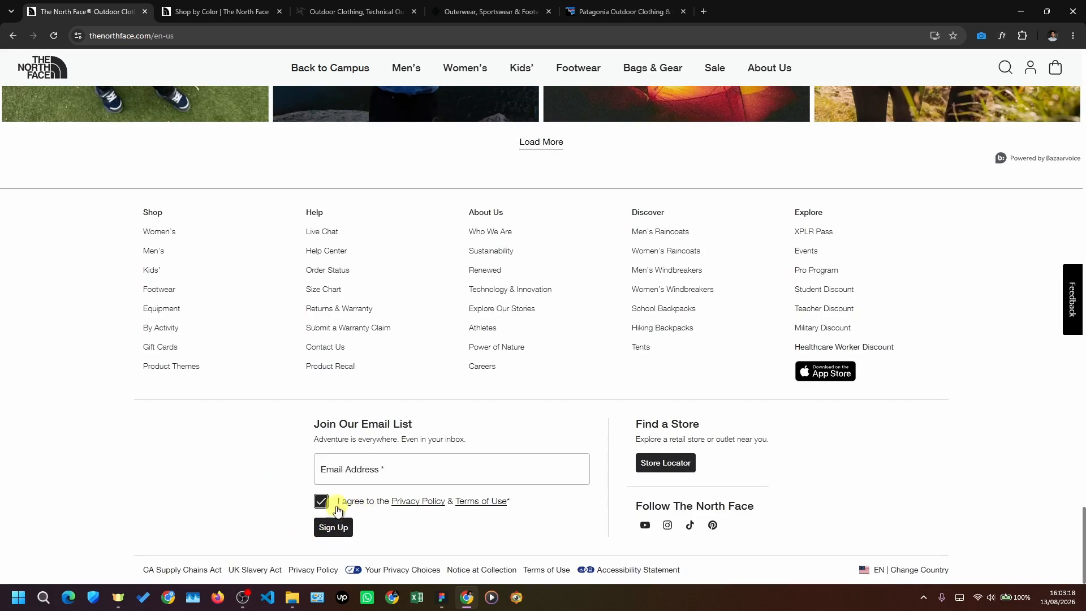
left_click(336, 508)
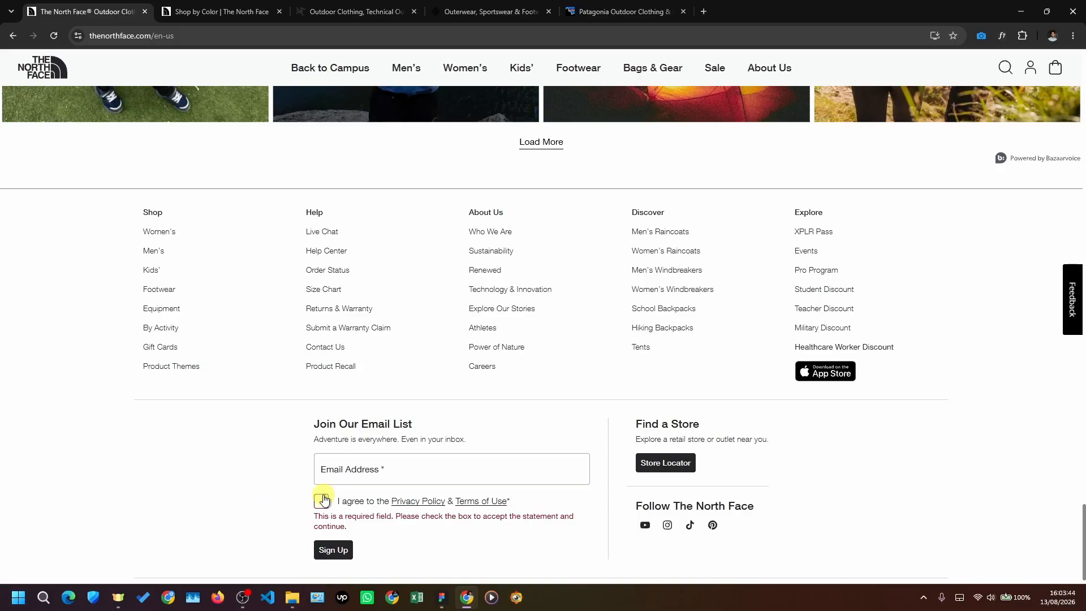
- Return to the Figma audit and set the "Newsletter Signup Button Too Small Relative to Checkbox" row to 100% opacity
key("alt+Tab")
left_click(455, 507)
key("0")
left_click(986, 487)
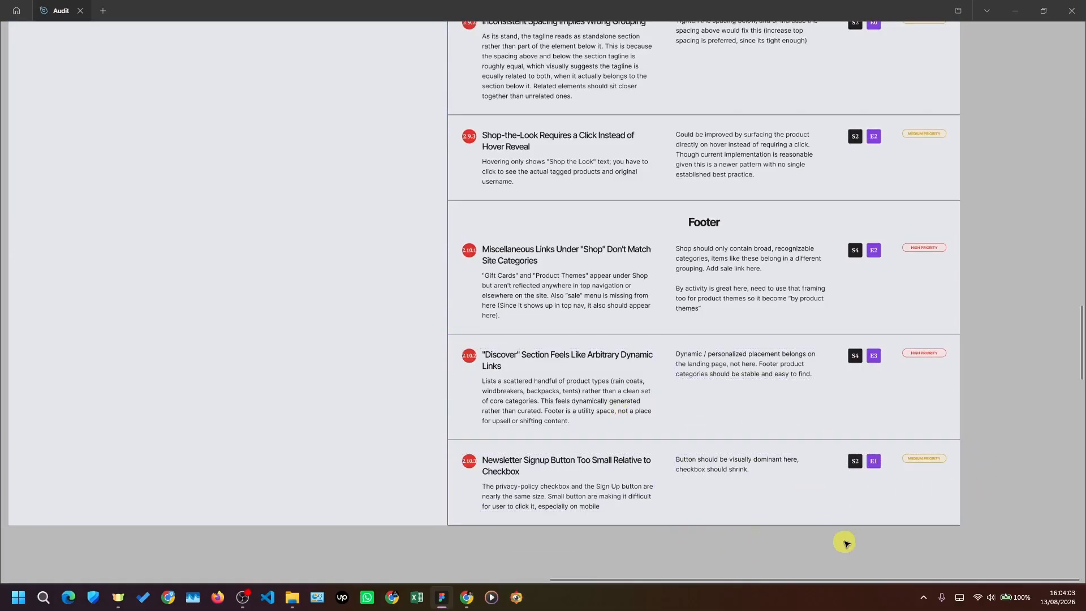
- Restore the hidden interface and change the newsletter signup row's severity rating to S3
scroll(625, 507, "down", 3)
key("ctrl+backslash")
scroll(773, 513, "up", 5)
left_click(718, 439)
left_click(890, 336)
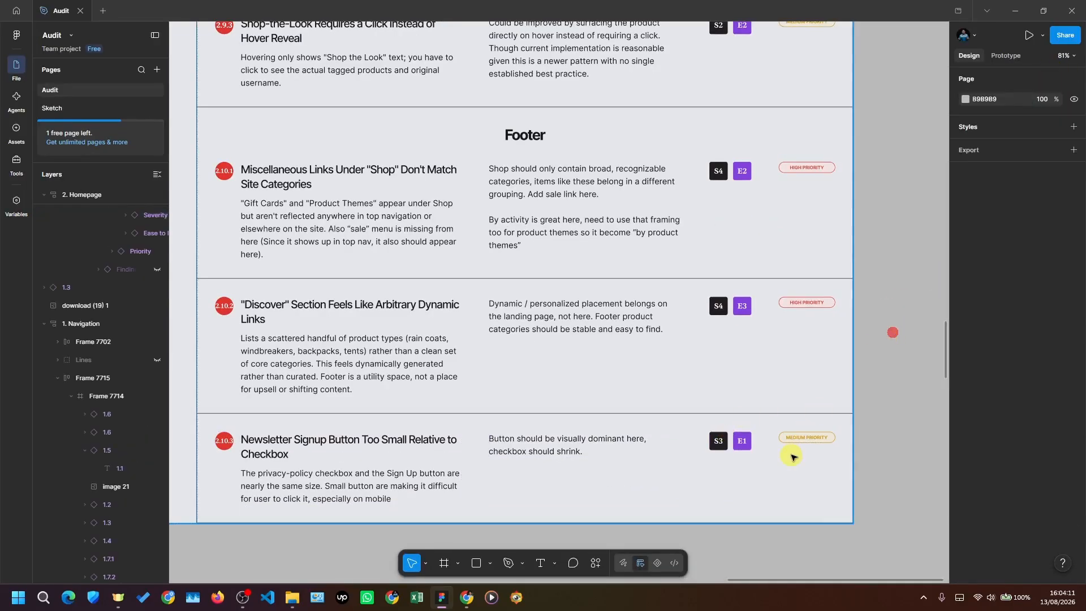
- Change the priority tag of the newsletter signup button row to high
left_click(828, 441)
left_click(1038, 115)
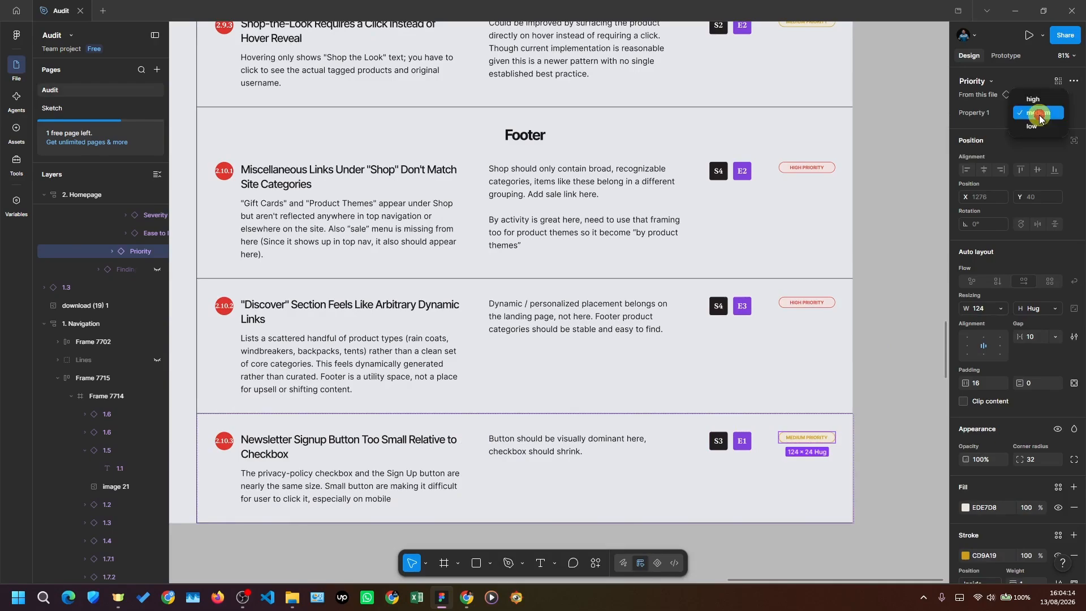
left_click(1038, 105)
left_click(885, 343)
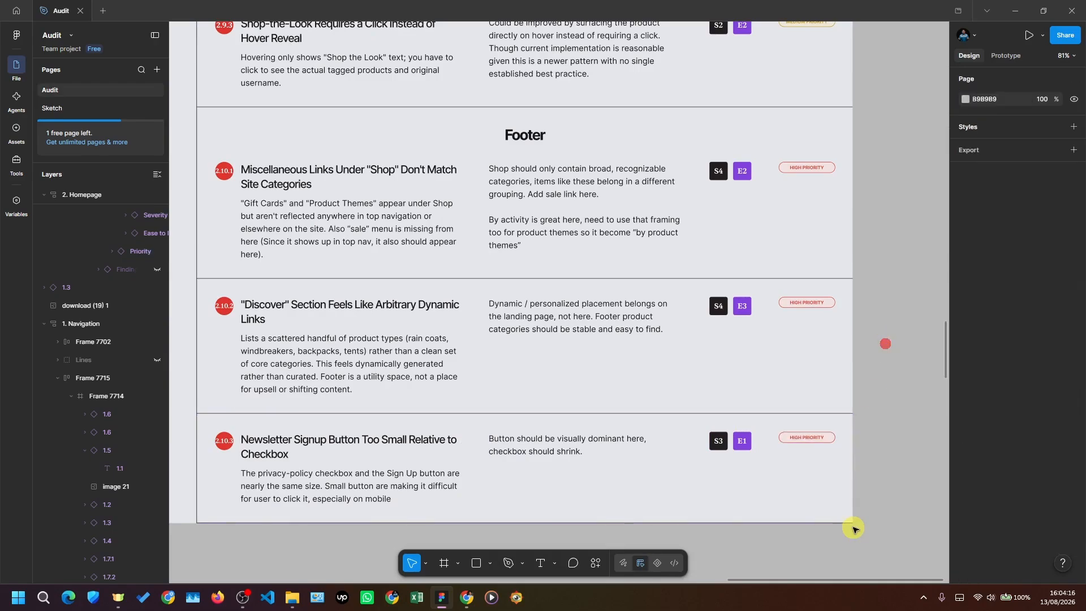
scroll(857, 530, "down", 10)
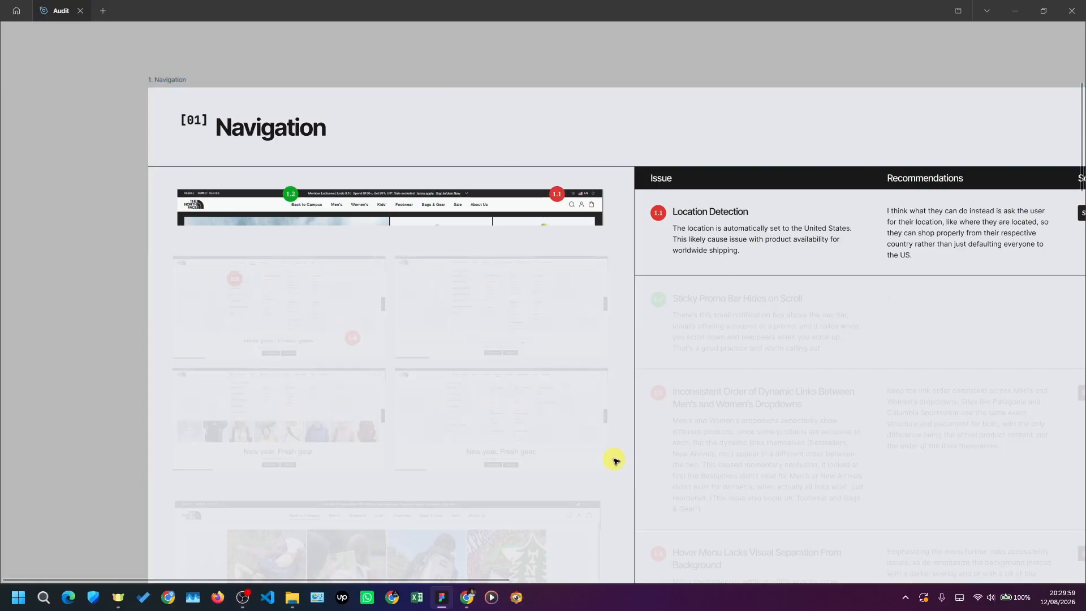
- Set the group of dropdown menu screenshots with markers 1.3 and 1.4 in the Navigation frame to 100% opacity
key("0")
left_click(700, 335)
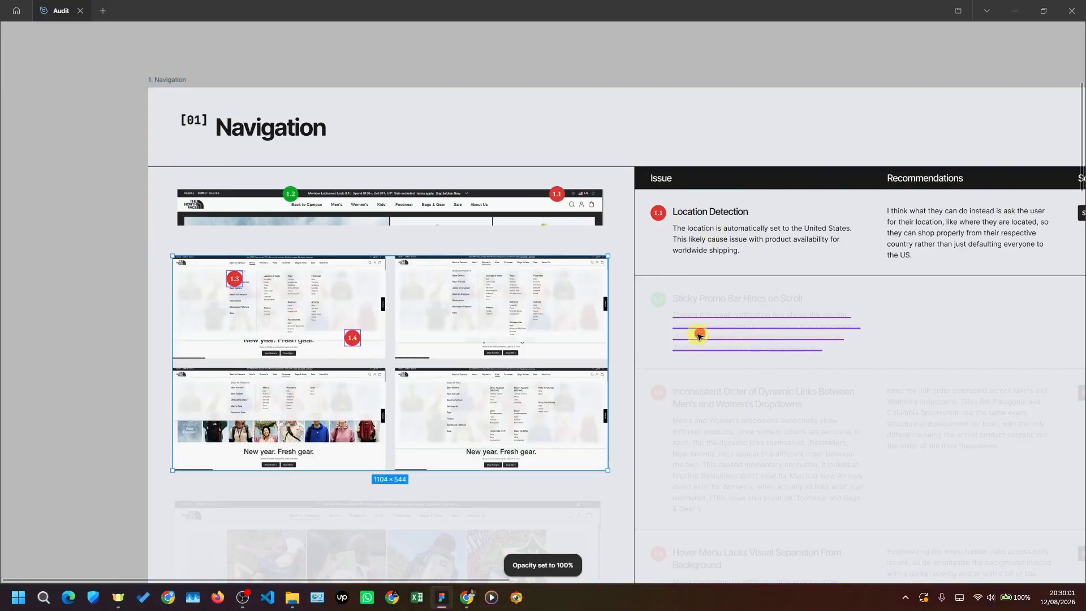
left_click(639, 347)
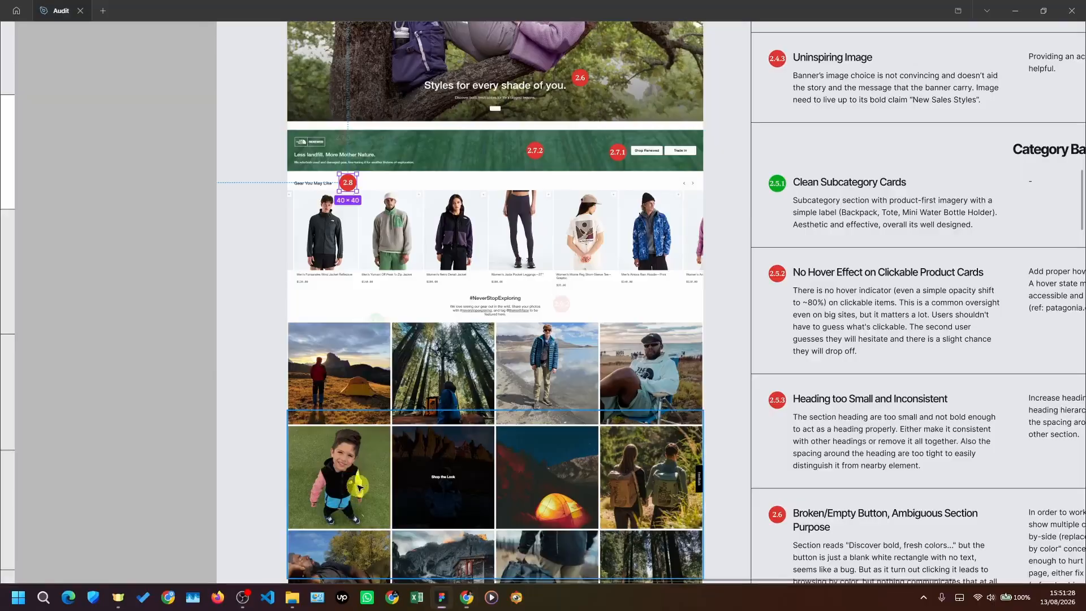
- Look through the homepage audit from the Category Banner rows to the UGC section, checking the live site in between
scroll(528, 342, "down", 3)
scroll(528, 341, "down", 8)
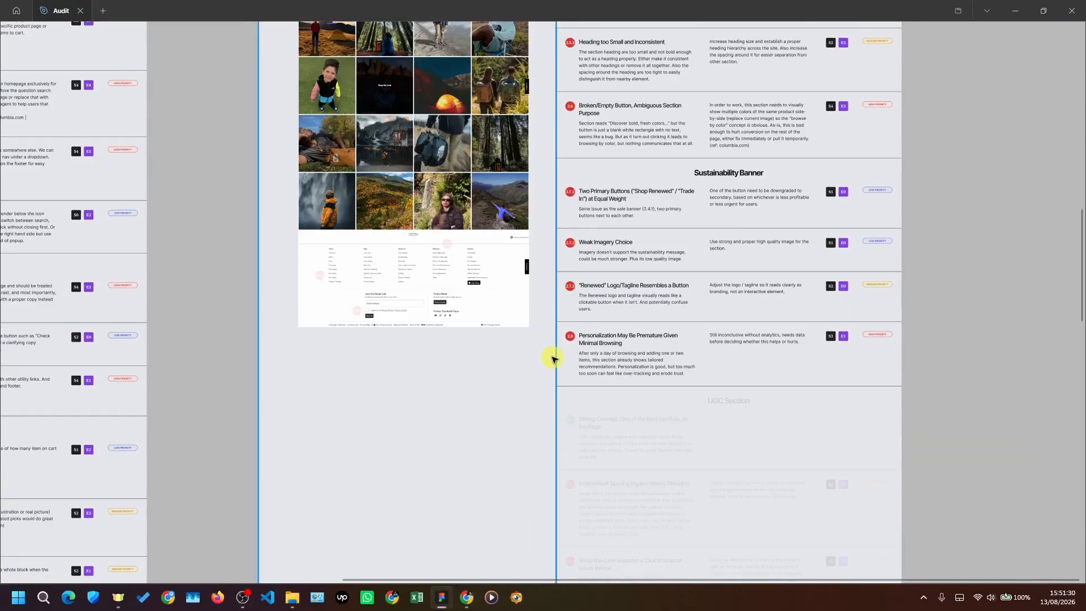
scroll(533, 416, "up", 2)
key("alt+Tab")
scroll(536, 415, "down", 2)
key("alt+Tab")
scroll(735, 358, "up", 3)
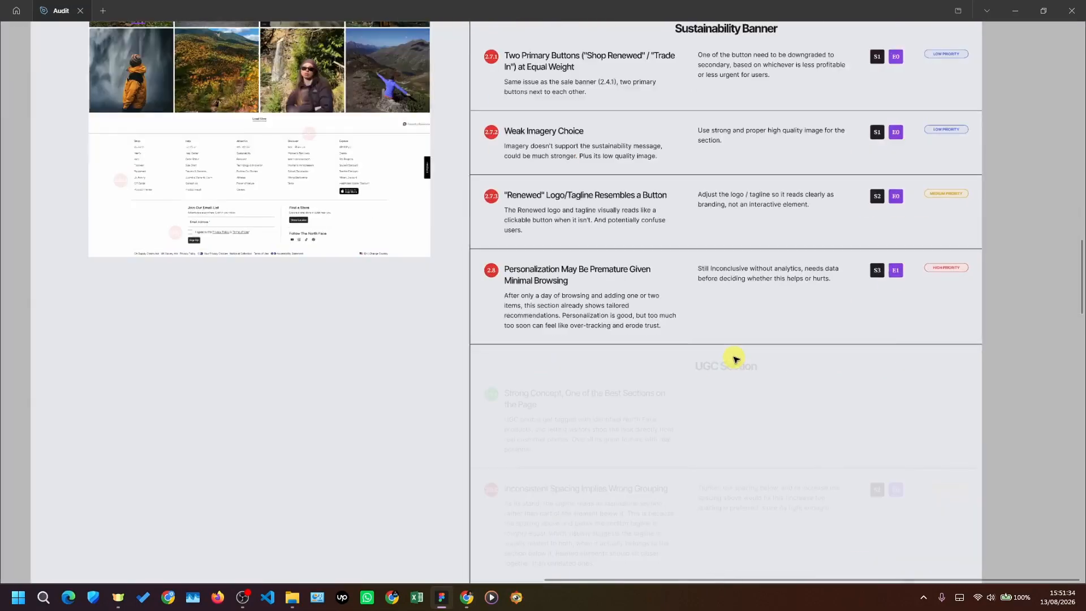